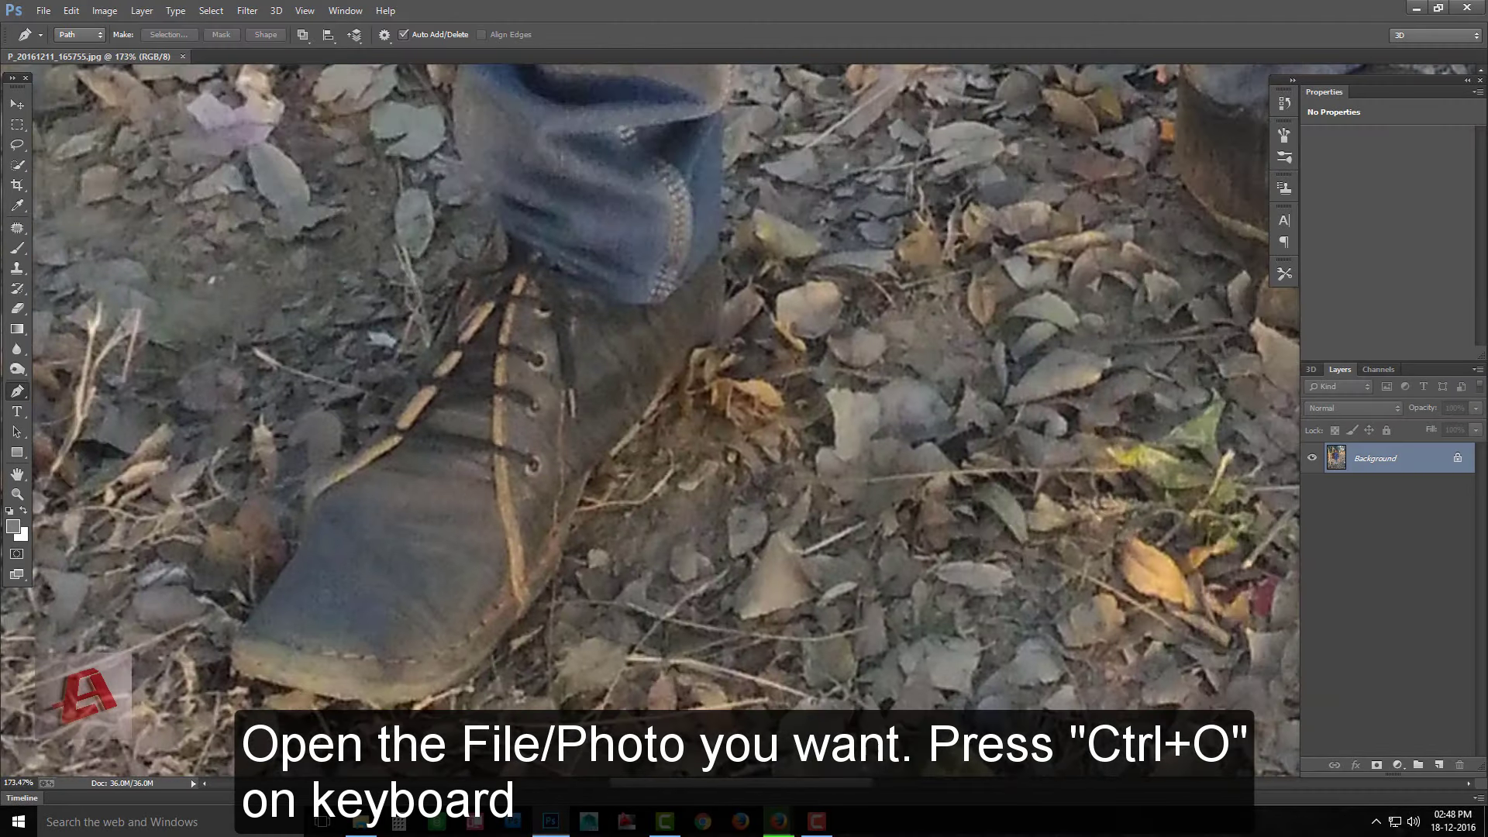
# Start the pen path with three anchor points along the shoe's toe
pyautogui.click(296, 694)
pyautogui.click(228, 669)
pyautogui.scroll(2, 286, 651)
pyautogui.click(282, 645)
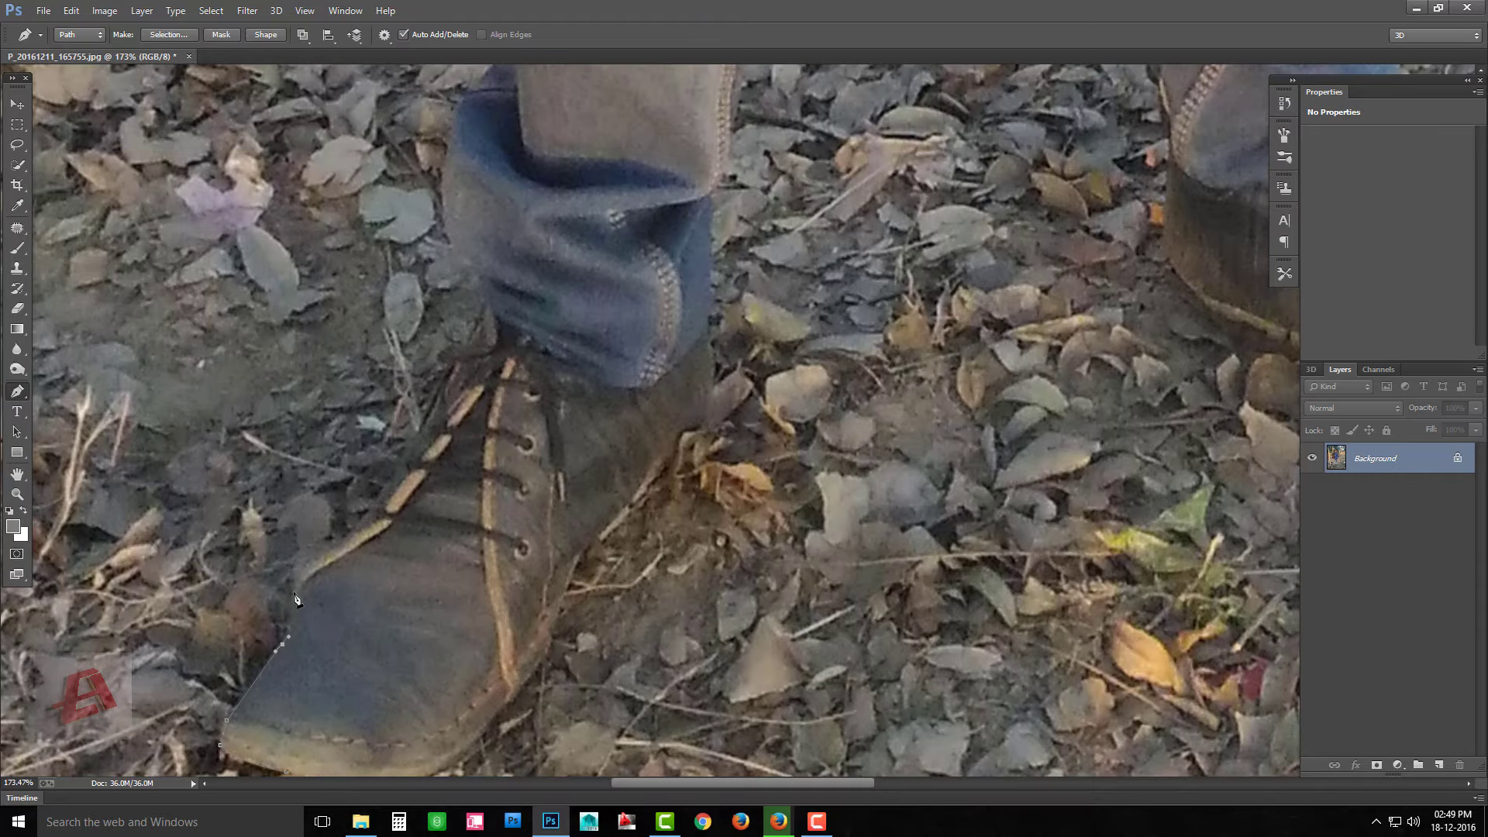
pyautogui.scroll(5, 378, 592)
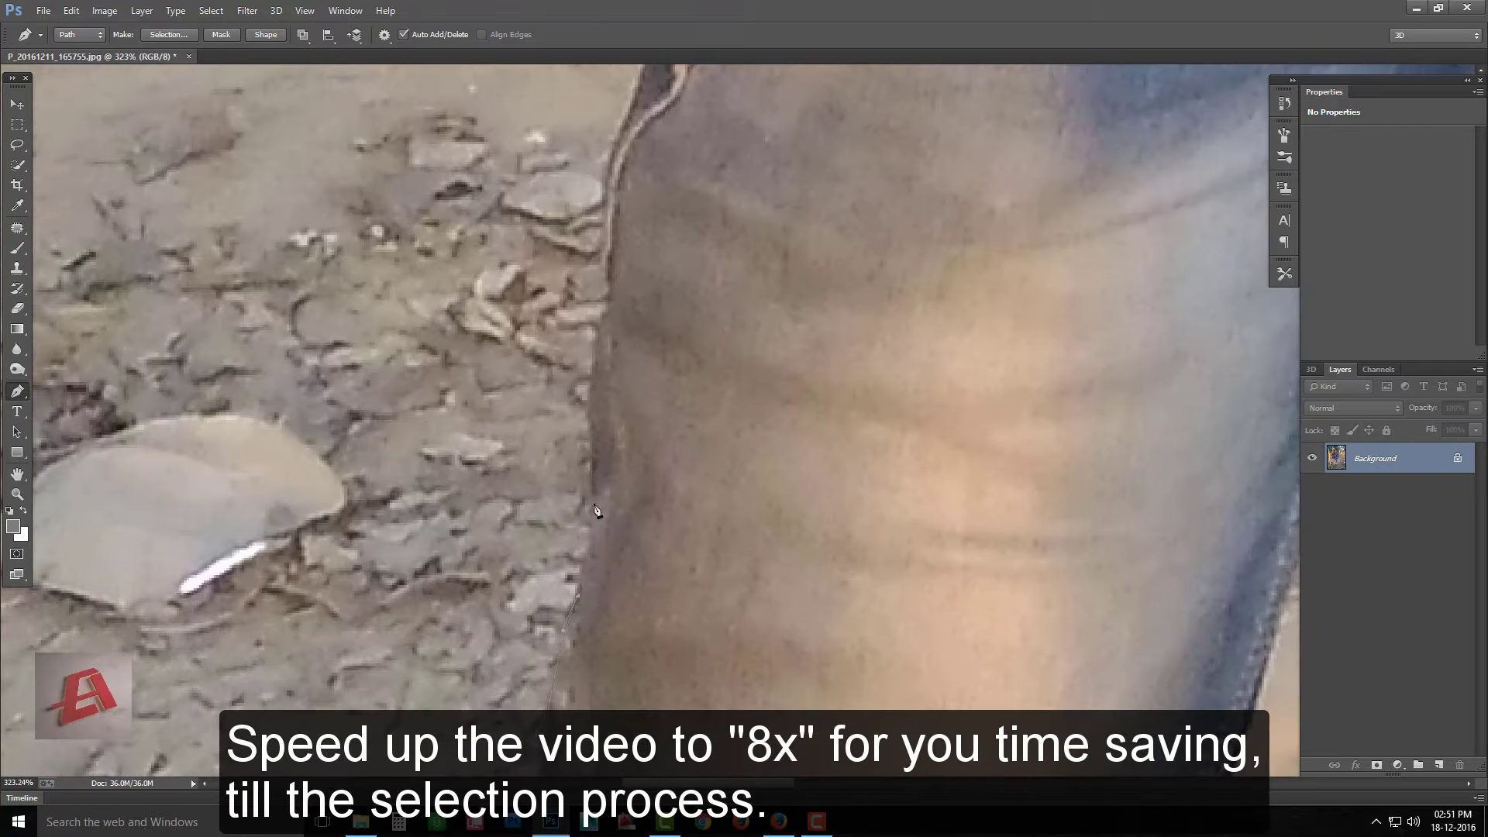
# Add curved path points up the outer edge of the leg
pyautogui.moveTo(596, 509); pyautogui.dragTo(596, 631)
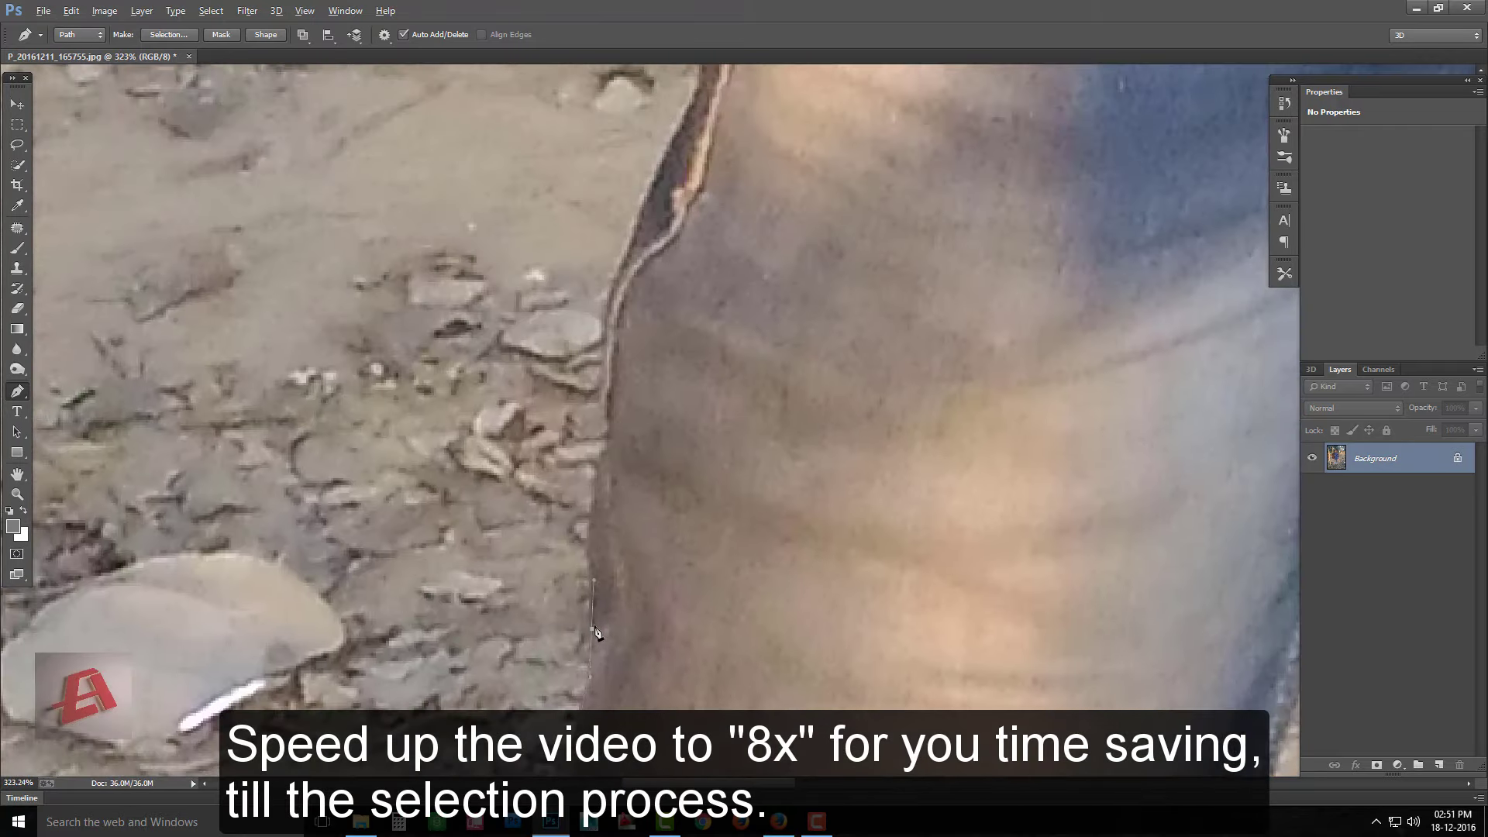
pyautogui.click(587, 535)
pyautogui.moveTo(640, 547); pyautogui.dragTo(675, 605)
pyautogui.click(636, 502)
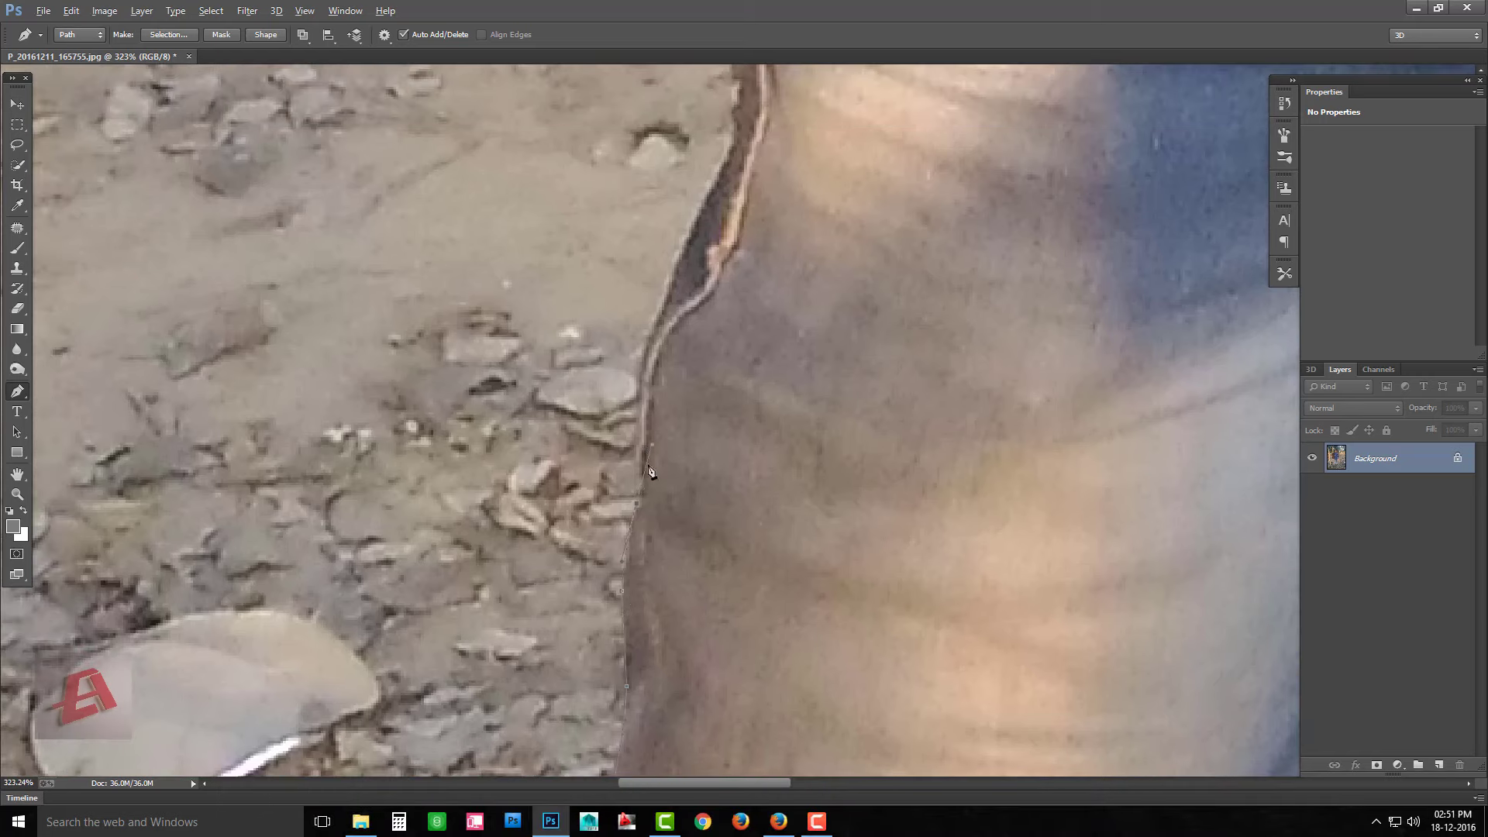
pyautogui.scroll(3, 625, 422)
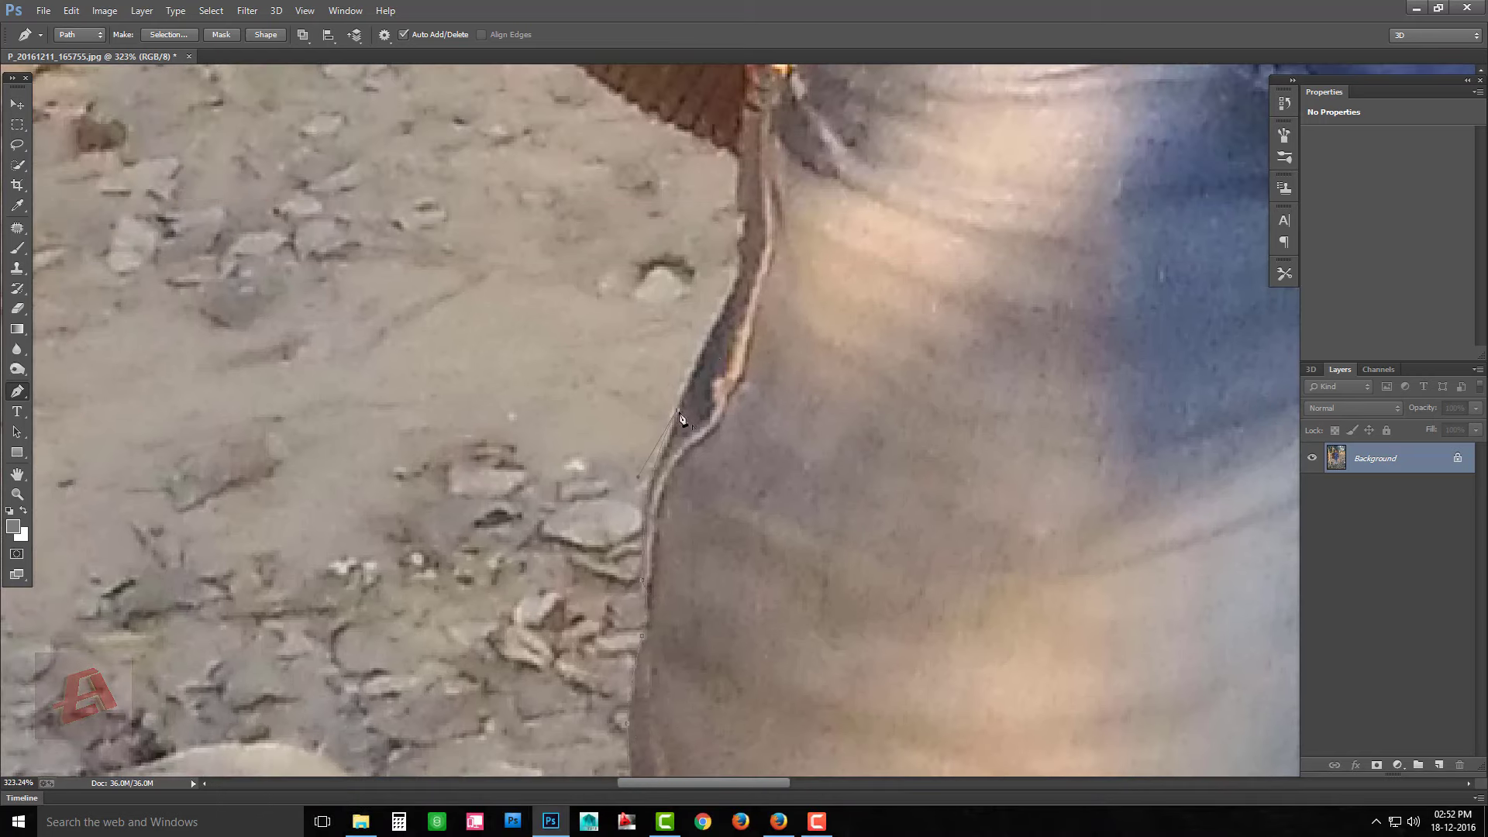
pyautogui.scroll(2, 727, 314)
pyautogui.scroll(2, 730, 447)
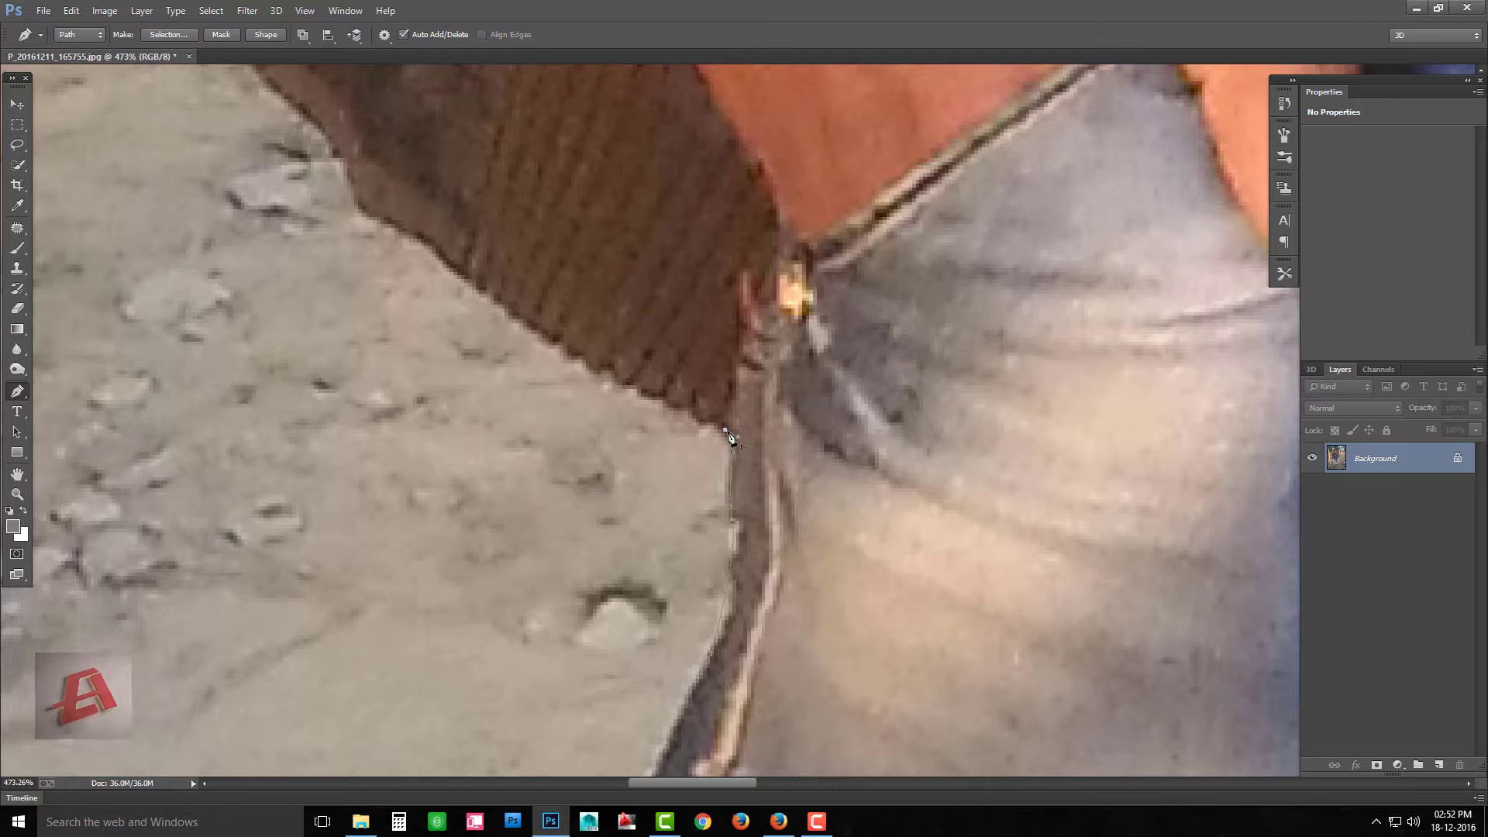
# Follow the path along the jacket hem and up the arm toward the shoulder
pyautogui.moveTo(731, 439); pyautogui.dragTo(765, 515)
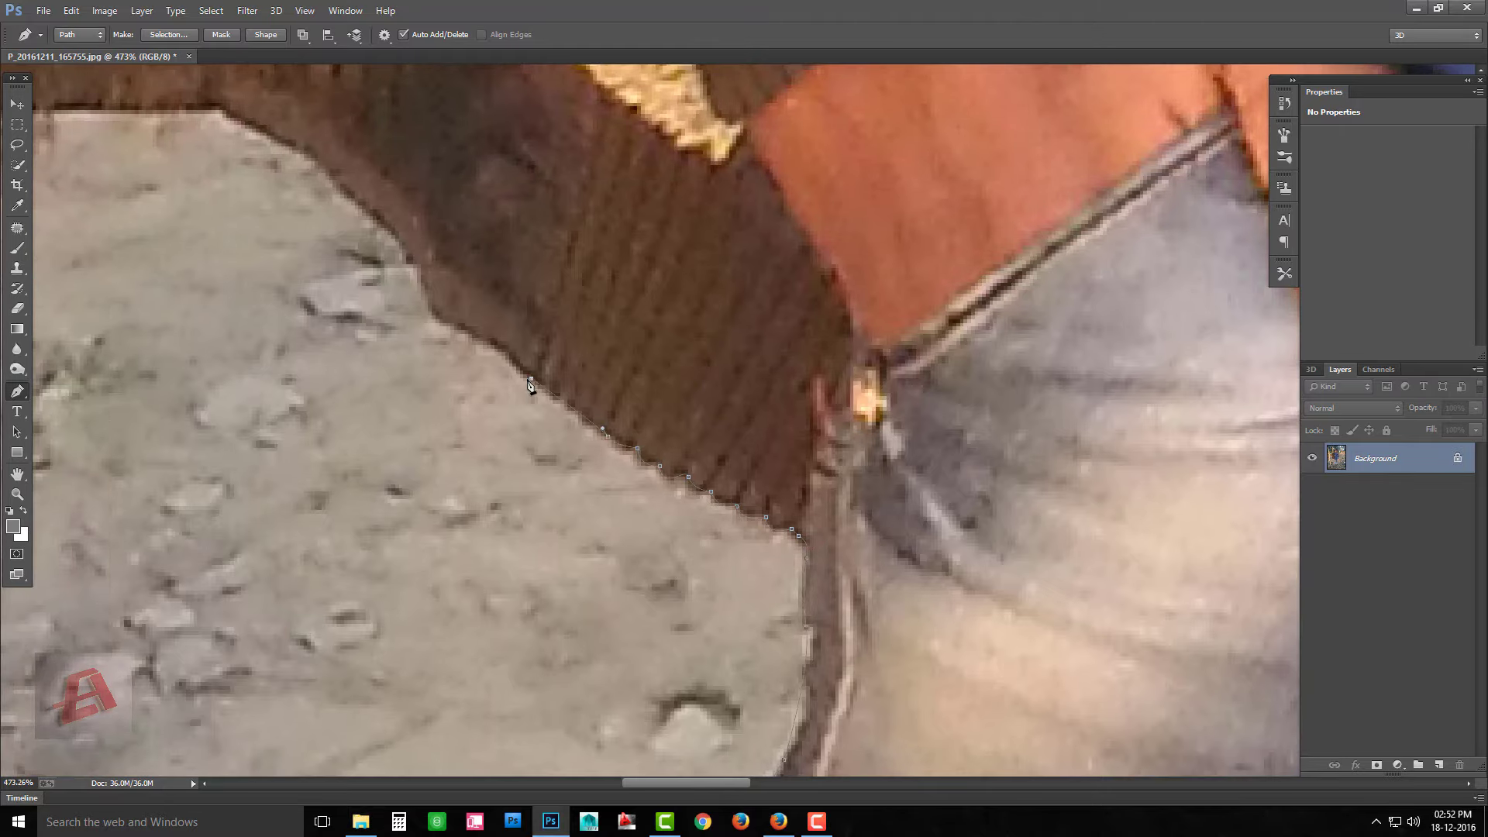
pyautogui.moveTo(414, 250); pyautogui.dragTo(548, 432)
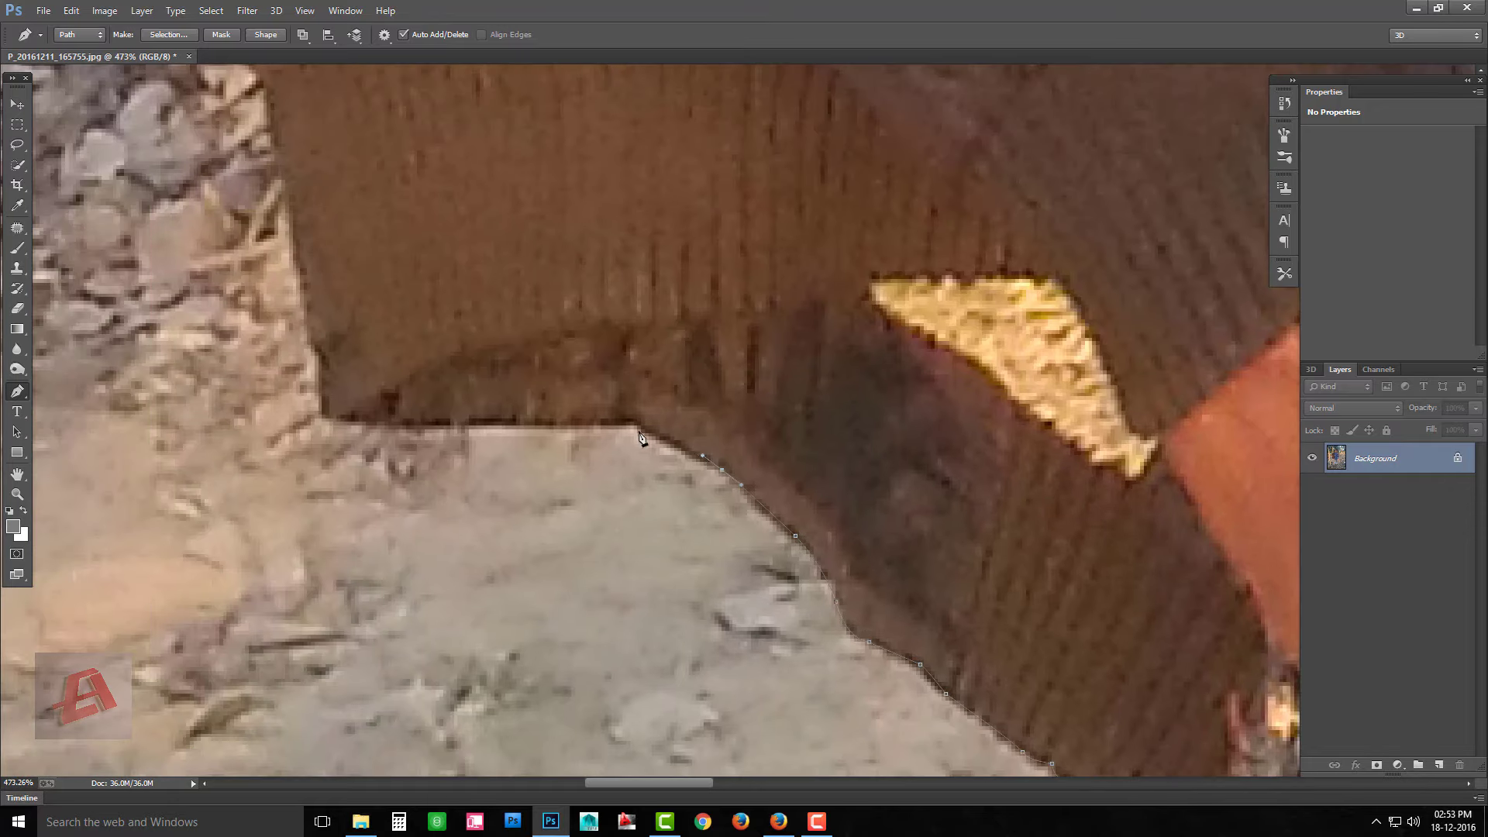
pyautogui.moveTo(324, 366)
pyautogui.mouseDown()
pyautogui.moveTo(720, 493)
pyautogui.moveTo(701, 533)
pyautogui.moveTo(693, 513)
pyautogui.mouseUp()
pyautogui.moveTo(662, 355); pyautogui.dragTo(676, 471)
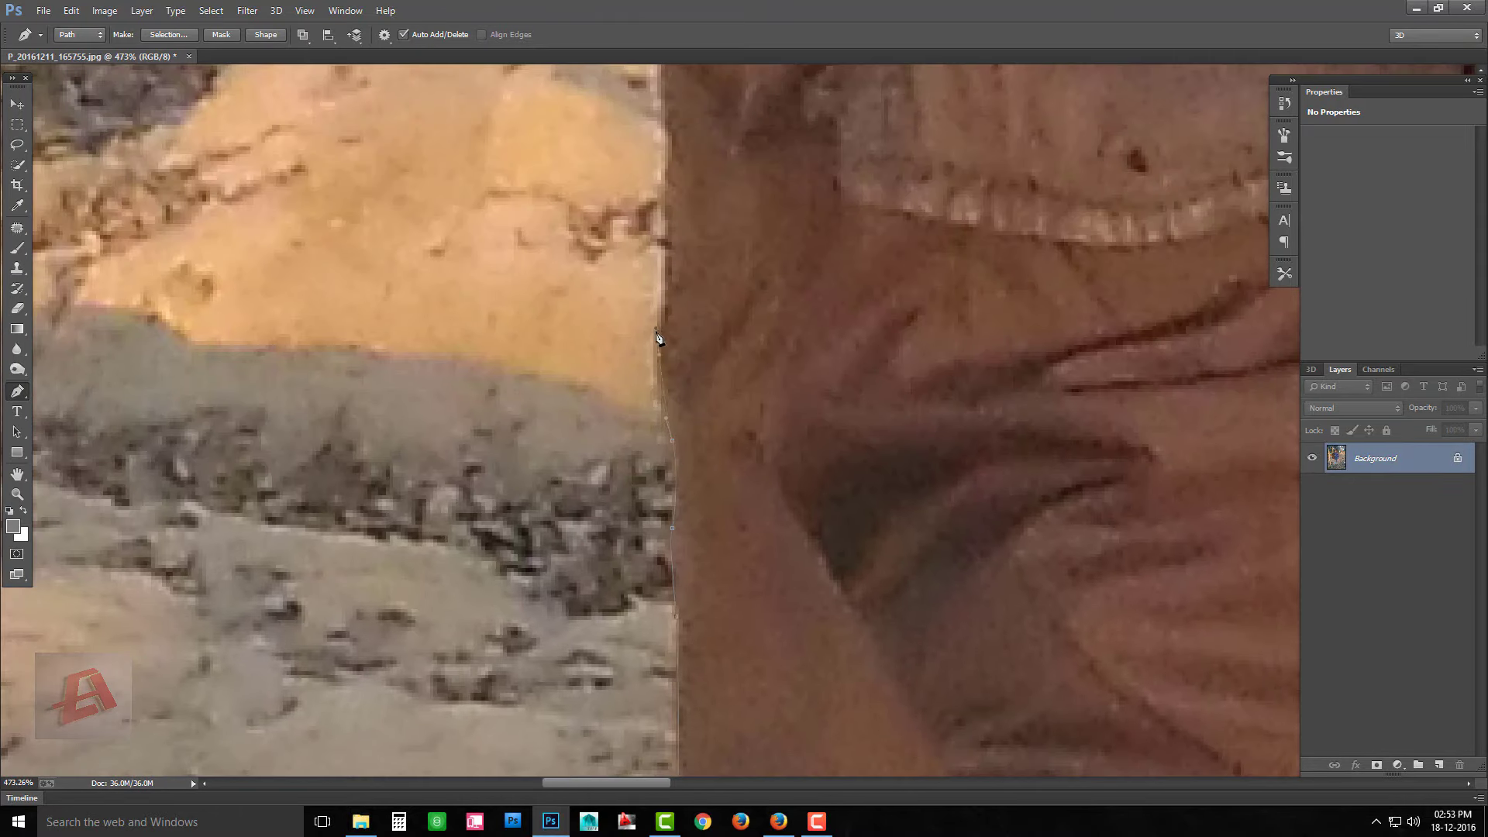
pyautogui.moveTo(658, 337); pyautogui.dragTo(804, 542)
pyautogui.moveTo(796, 462); pyautogui.dragTo(870, 565)
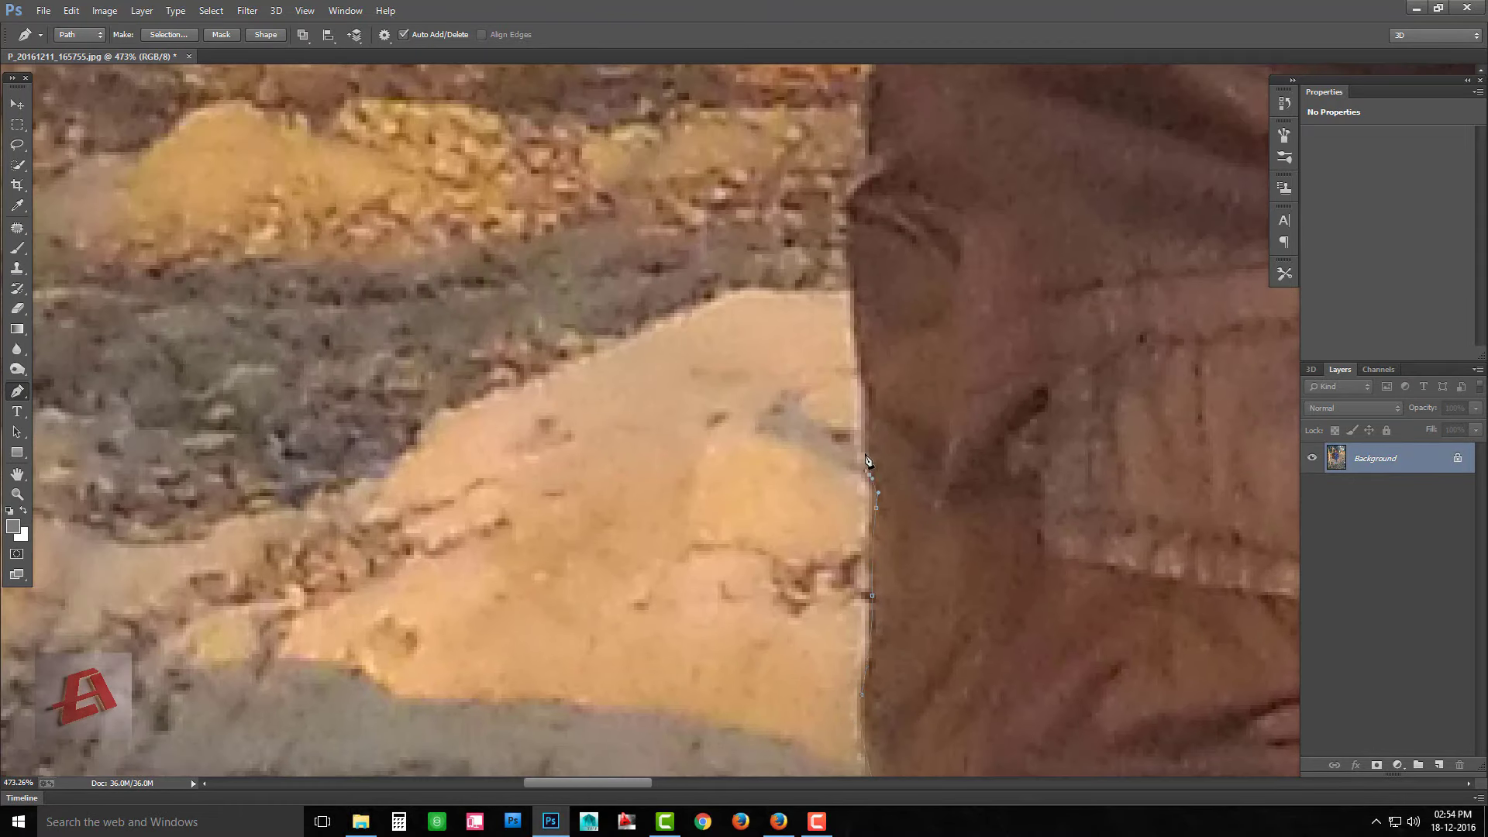
pyautogui.scroll(2, 868, 460)
pyautogui.scroll(2, 891, 532)
pyautogui.scroll(2, 903, 545)
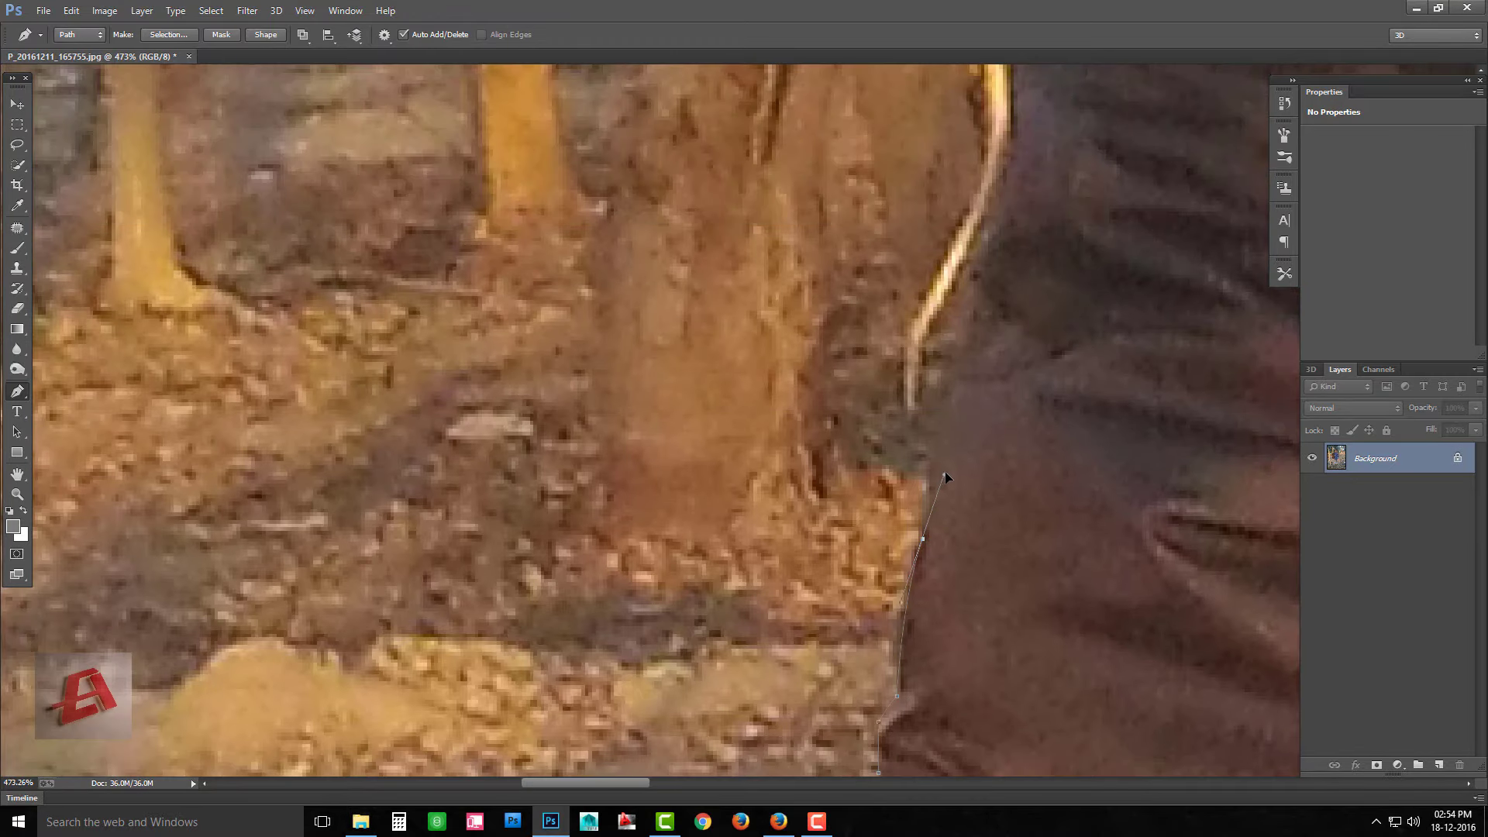
pyautogui.scroll(2, 891, 543)
pyautogui.scroll(2, 867, 543)
pyautogui.scroll(2, 846, 543)
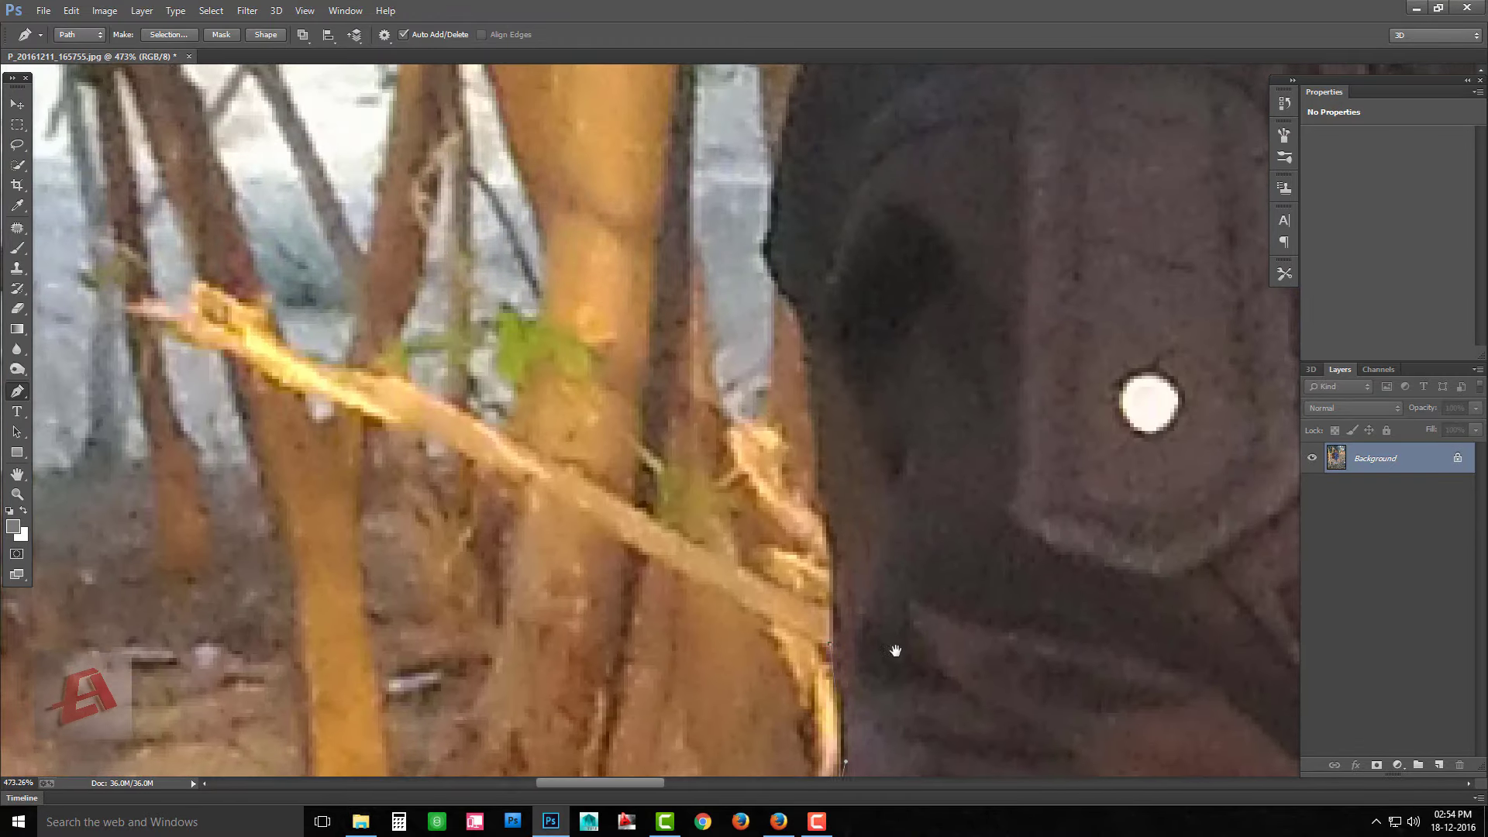
pyautogui.scroll(1, 821, 581)
pyautogui.scroll(-1, 824, 507)
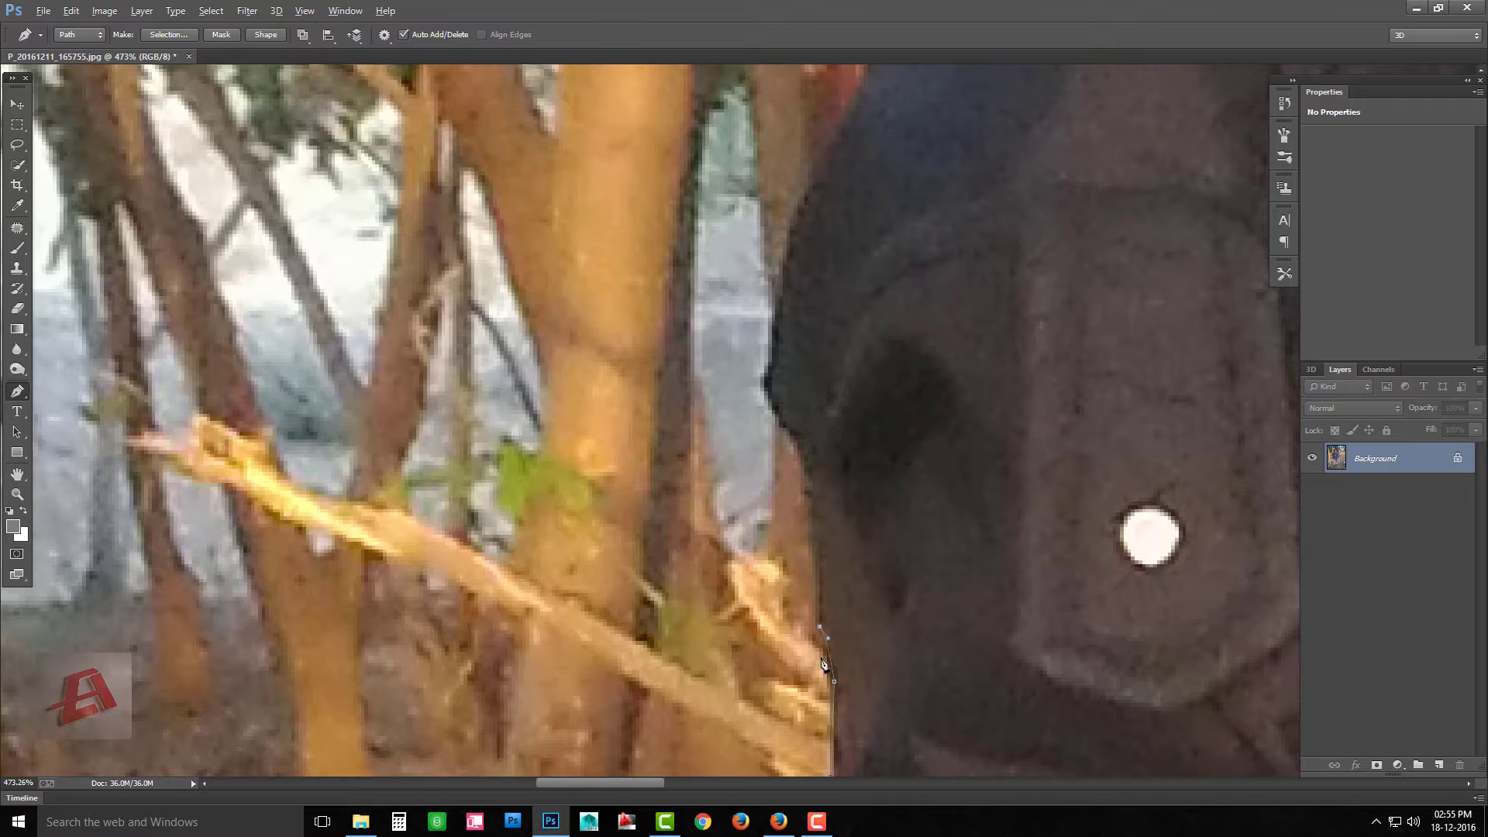
# Trace the path over the shoulder, along the hood's top edge to the collar
pyautogui.moveTo(771, 435); pyautogui.dragTo(803, 650)
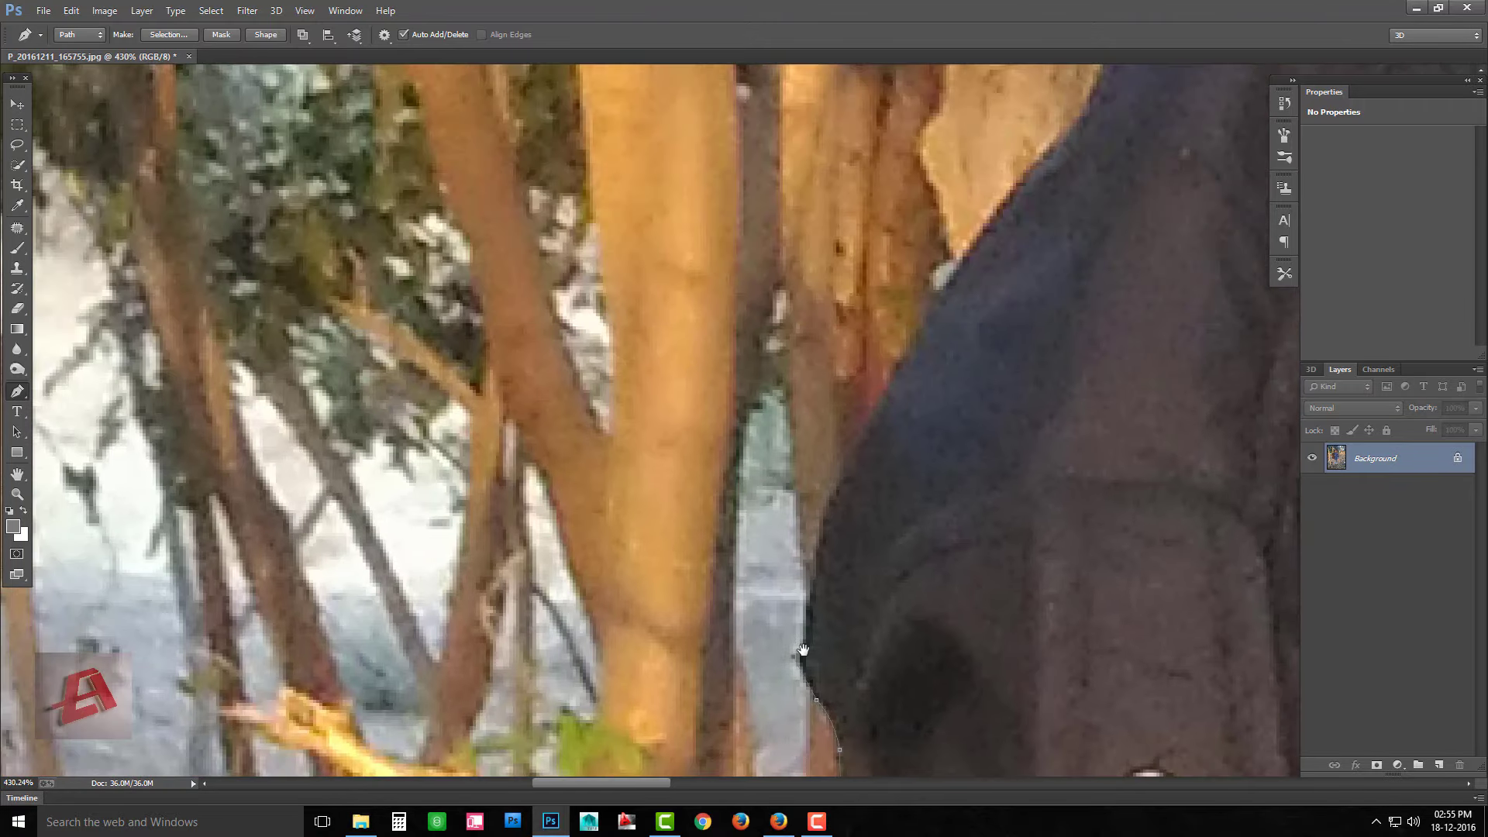
pyautogui.scroll(2, 816, 566)
pyautogui.scroll(1, 867, 496)
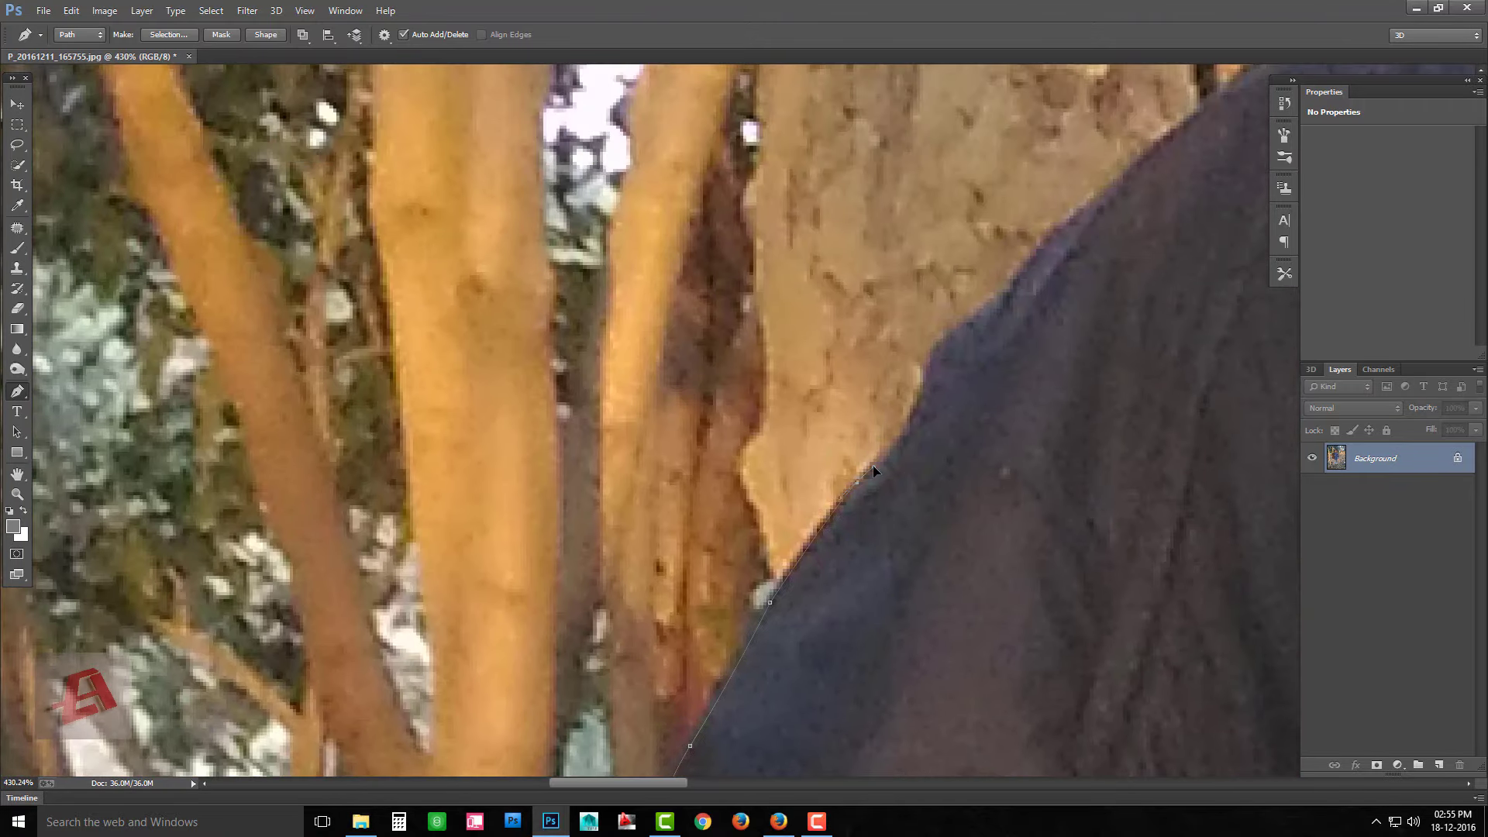
pyautogui.hscroll(1, 925, 414)
pyautogui.scroll(2, 891, 496)
pyautogui.hscroll(1, 839, 578)
pyautogui.scroll(2, 991, 413)
pyautogui.hscroll(1, 812, 555)
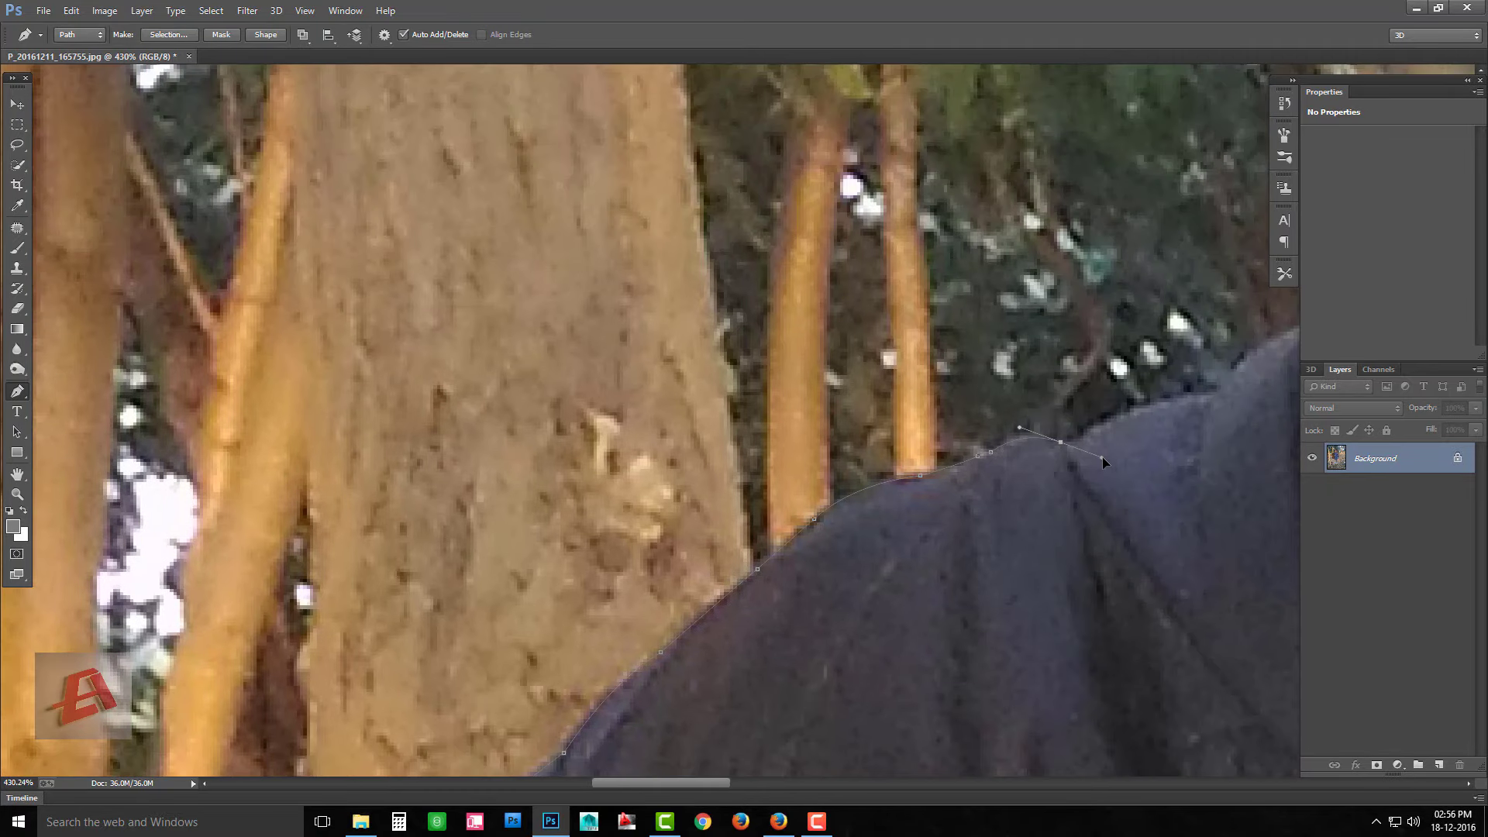
pyautogui.moveTo(1102, 457); pyautogui.dragTo(1102, 458)
pyautogui.hscroll(1, 1102, 457)
pyautogui.click(1085, 496)
pyautogui.hscroll(2, 1085, 496)
pyautogui.click(985, 530)
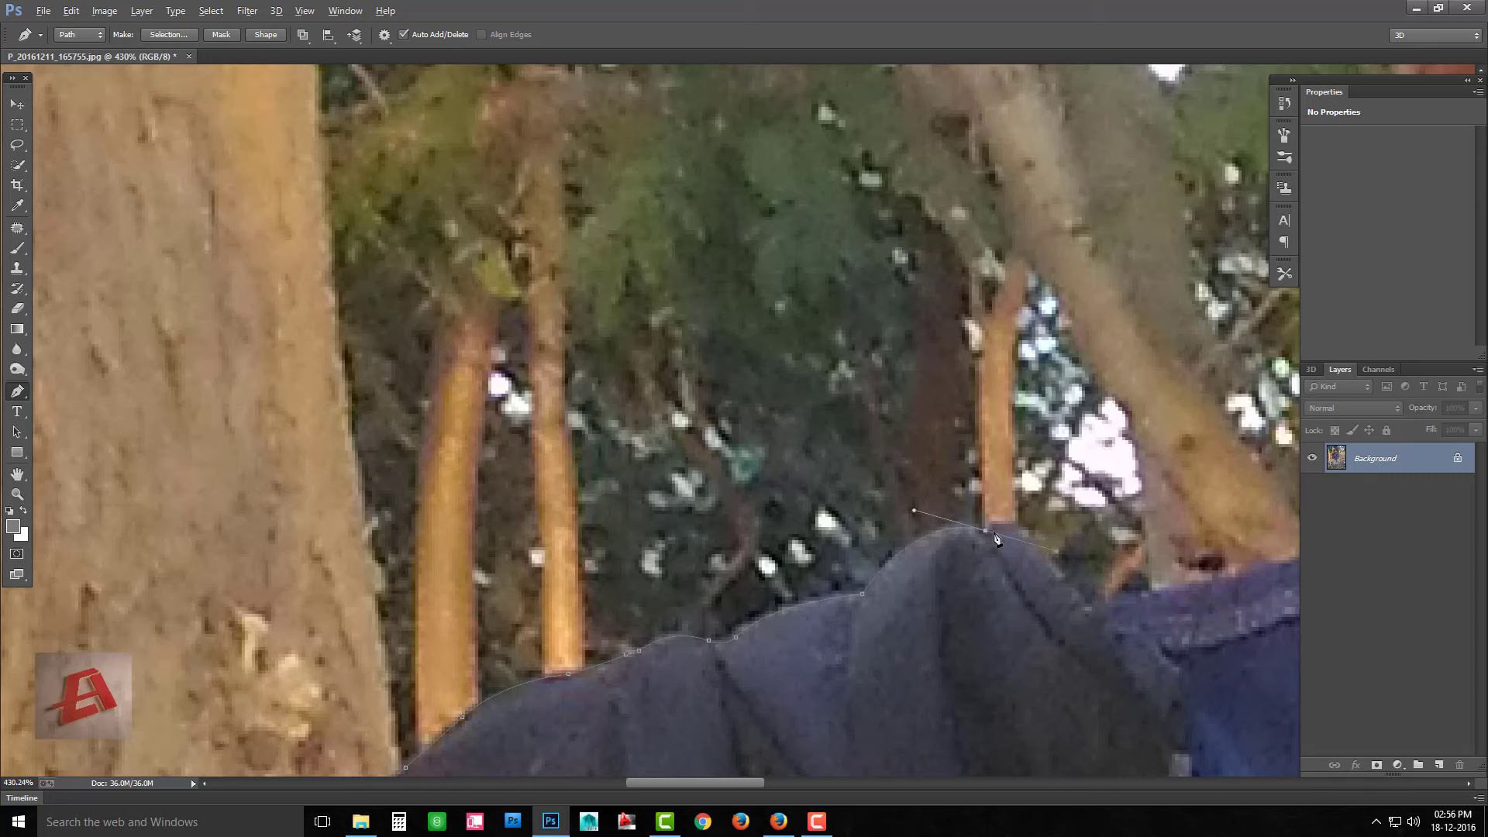
pyautogui.hscroll(3, 1116, 647)
pyautogui.click(763, 635)
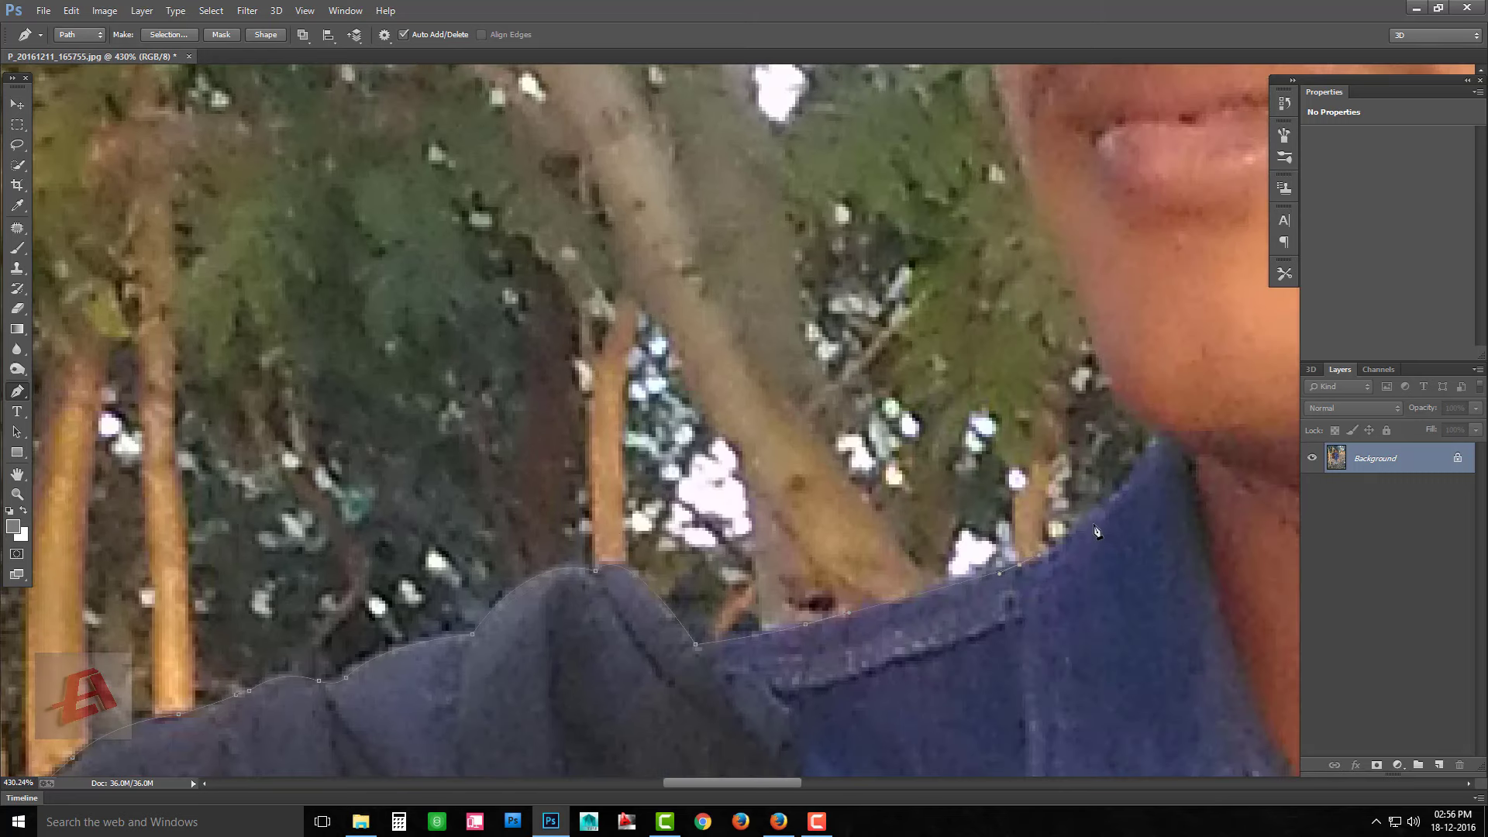
# Continue the path up the jaw and side of the face to the forehead
pyautogui.scroll(2, 1108, 523)
pyautogui.scroll(2, 1084, 550)
pyautogui.scroll(2, 1056, 581)
pyautogui.click(981, 711)
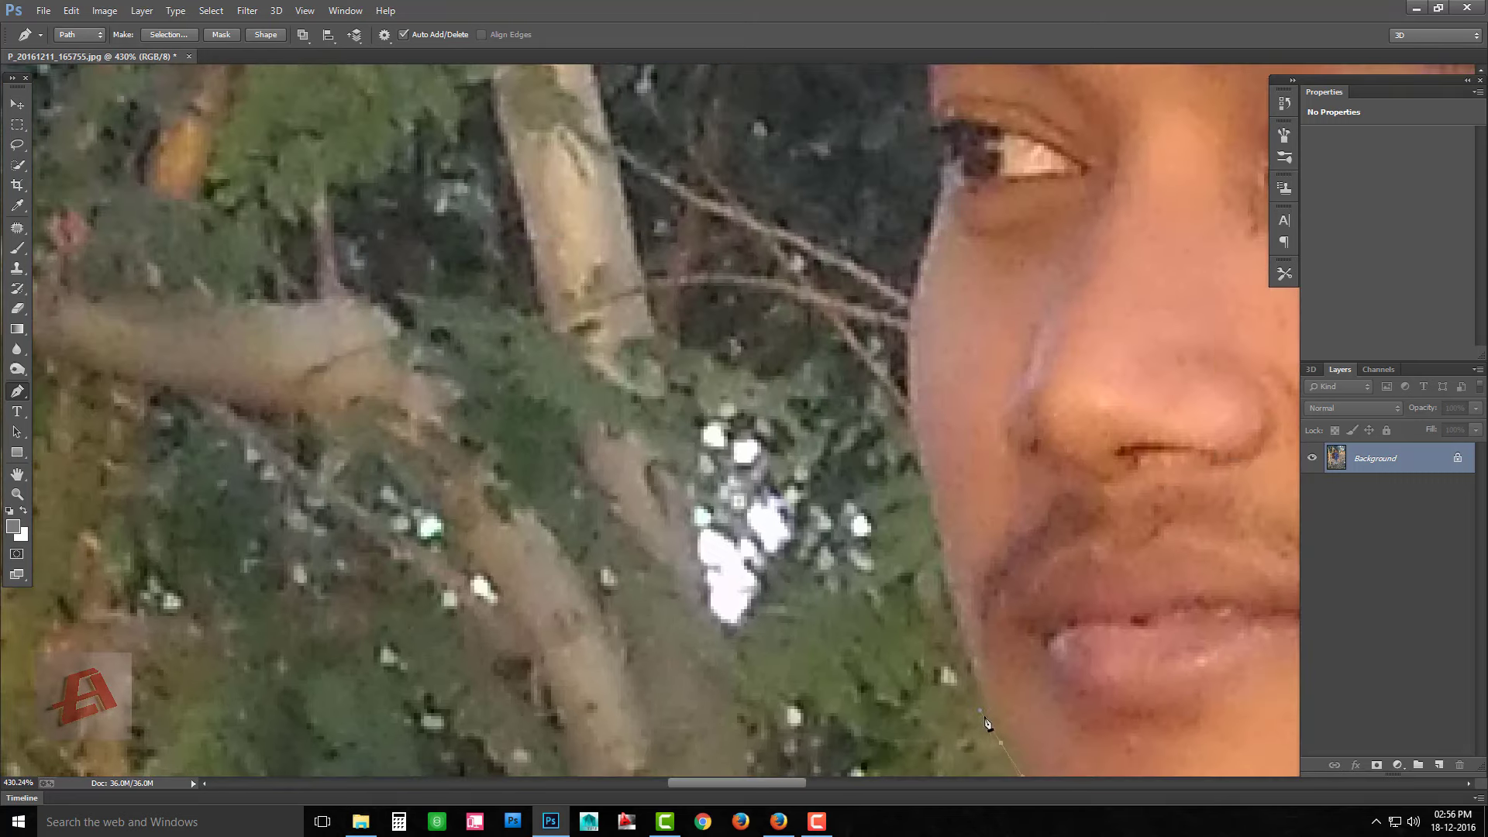
pyautogui.click(953, 582)
pyautogui.scroll(1, 953, 583)
pyautogui.click(929, 475)
pyautogui.scroll(2, 930, 474)
pyautogui.click(960, 385)
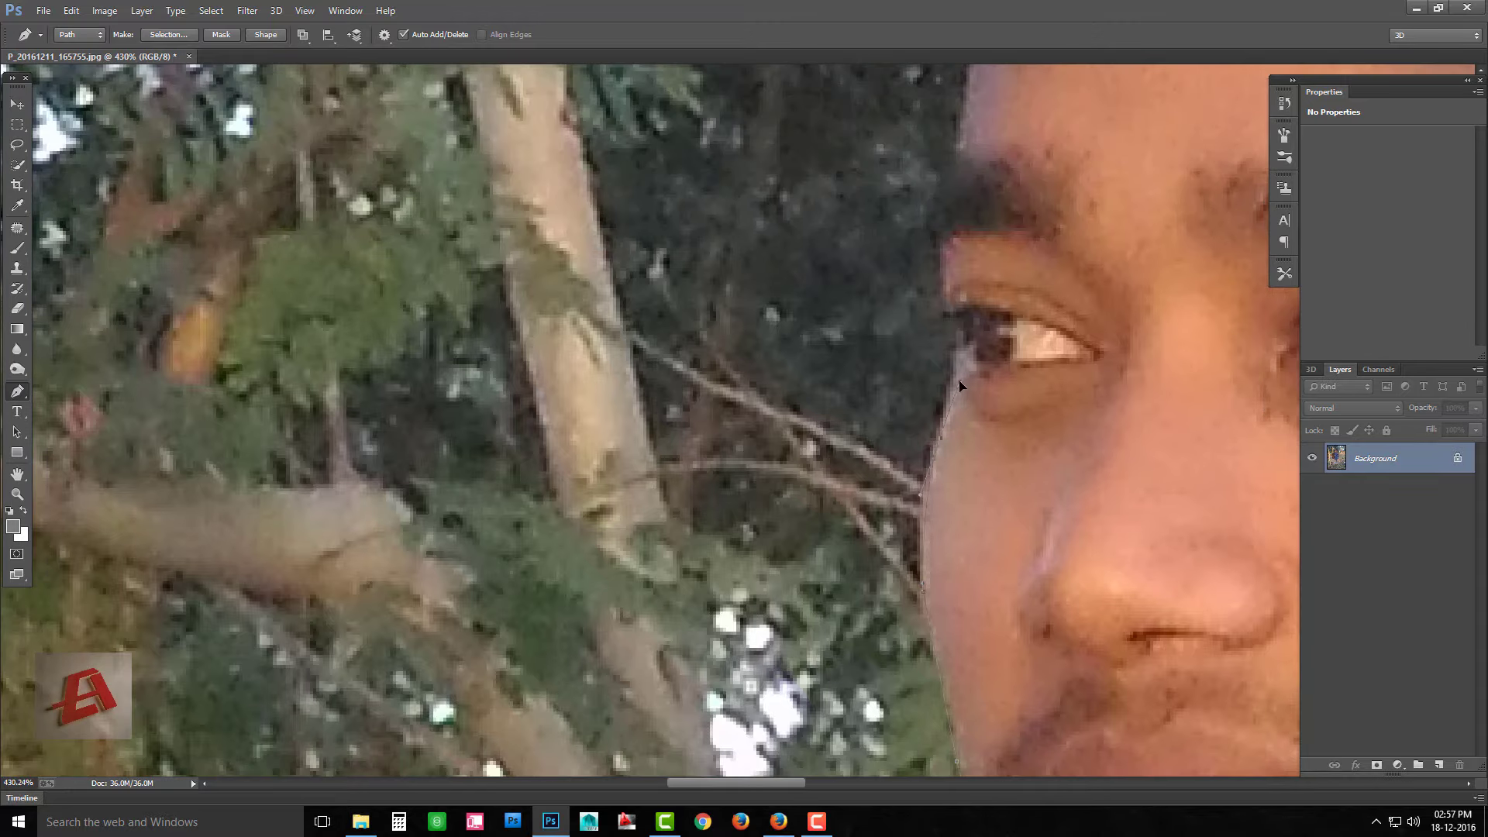
pyautogui.click(947, 283)
pyautogui.scroll(3, 944, 249)
pyautogui.click(941, 382)
pyautogui.scroll(3, 941, 381)
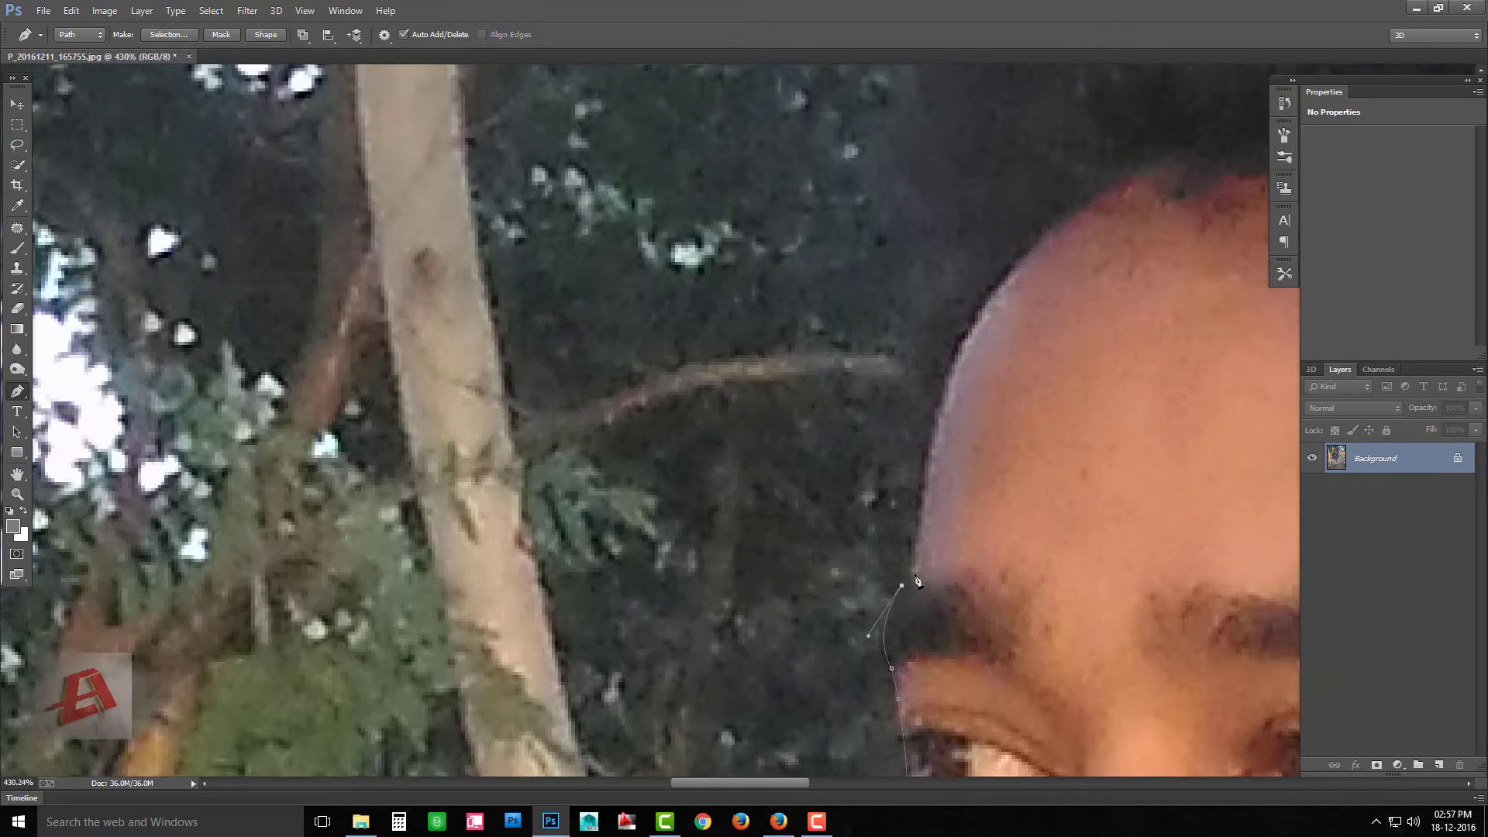
pyautogui.click(905, 511)
pyautogui.click(917, 432)
# Curve the path around the hair and down to the top of the ear
pyautogui.scroll(3, 877, 434)
pyautogui.click(698, 433)
pyautogui.scroll(3, 757, 392)
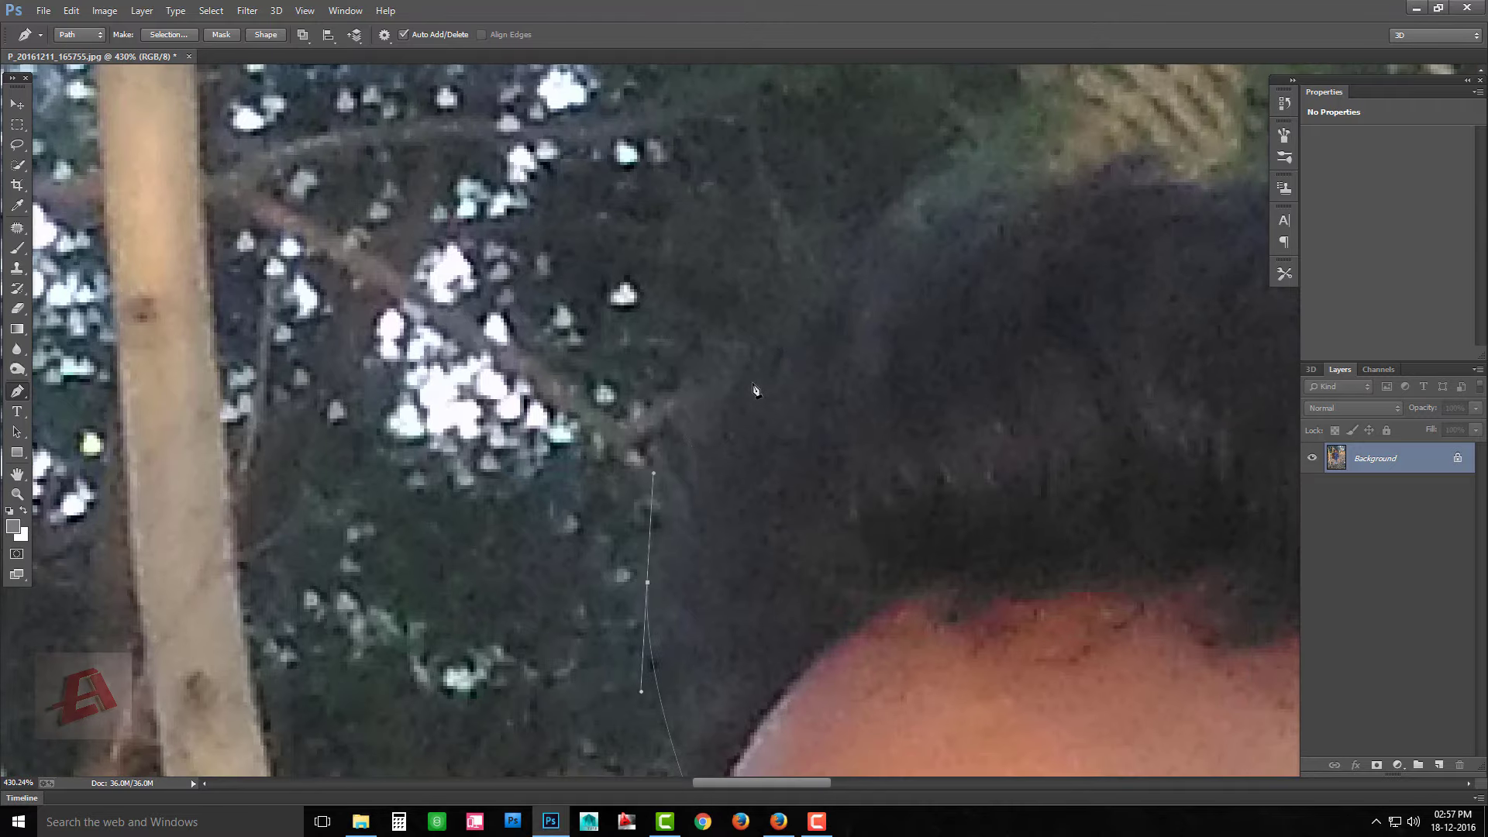
pyautogui.click(806, 329)
pyautogui.scroll(3, 764, 356)
pyautogui.moveTo(764, 356); pyautogui.dragTo(821, 349)
pyautogui.click(835, 302)
pyautogui.scroll(-3, 847, 333)
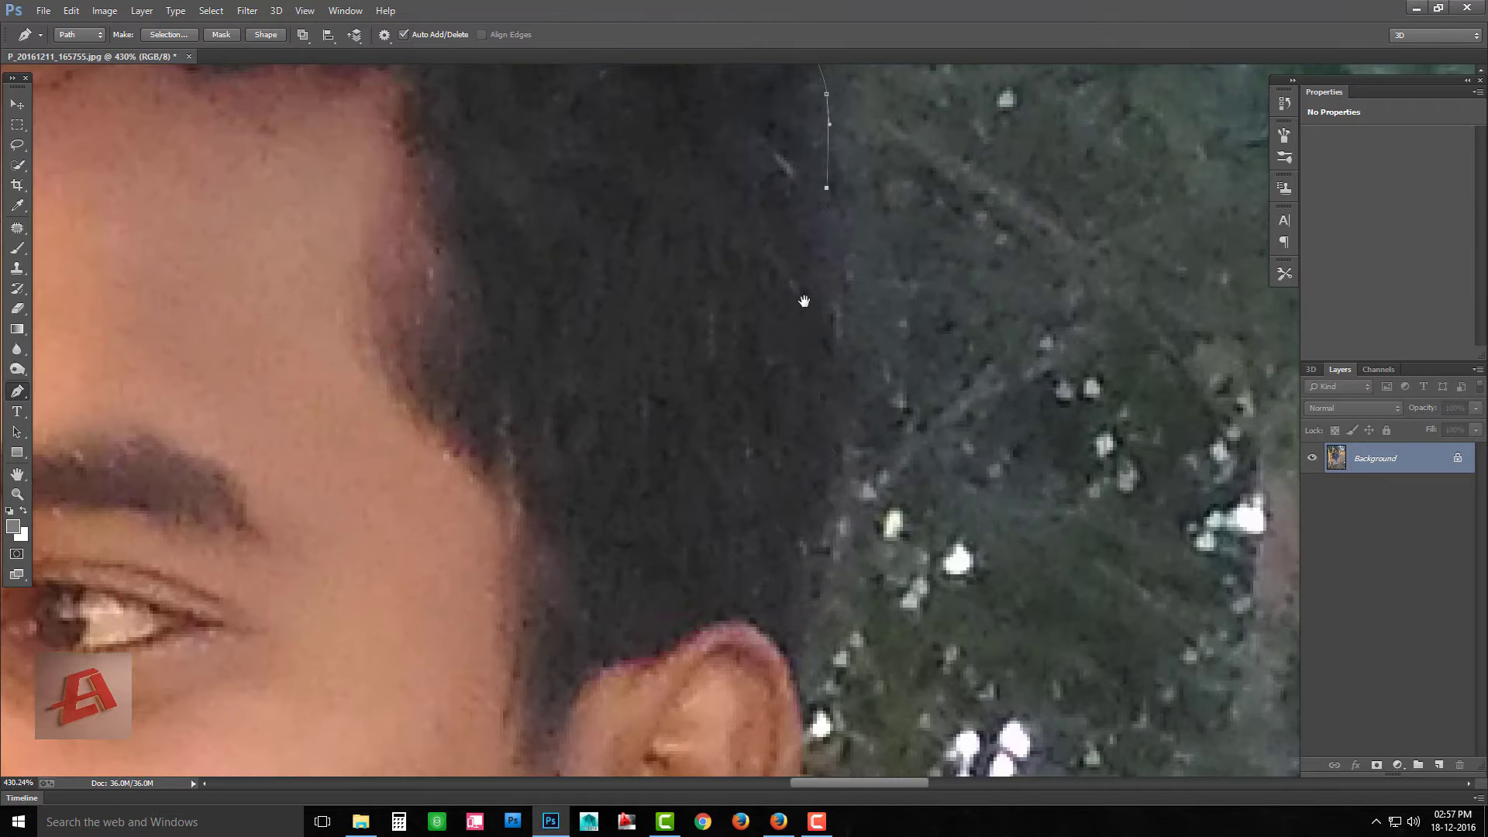
pyautogui.scroll(-3, 803, 300)
pyautogui.click(730, 286)
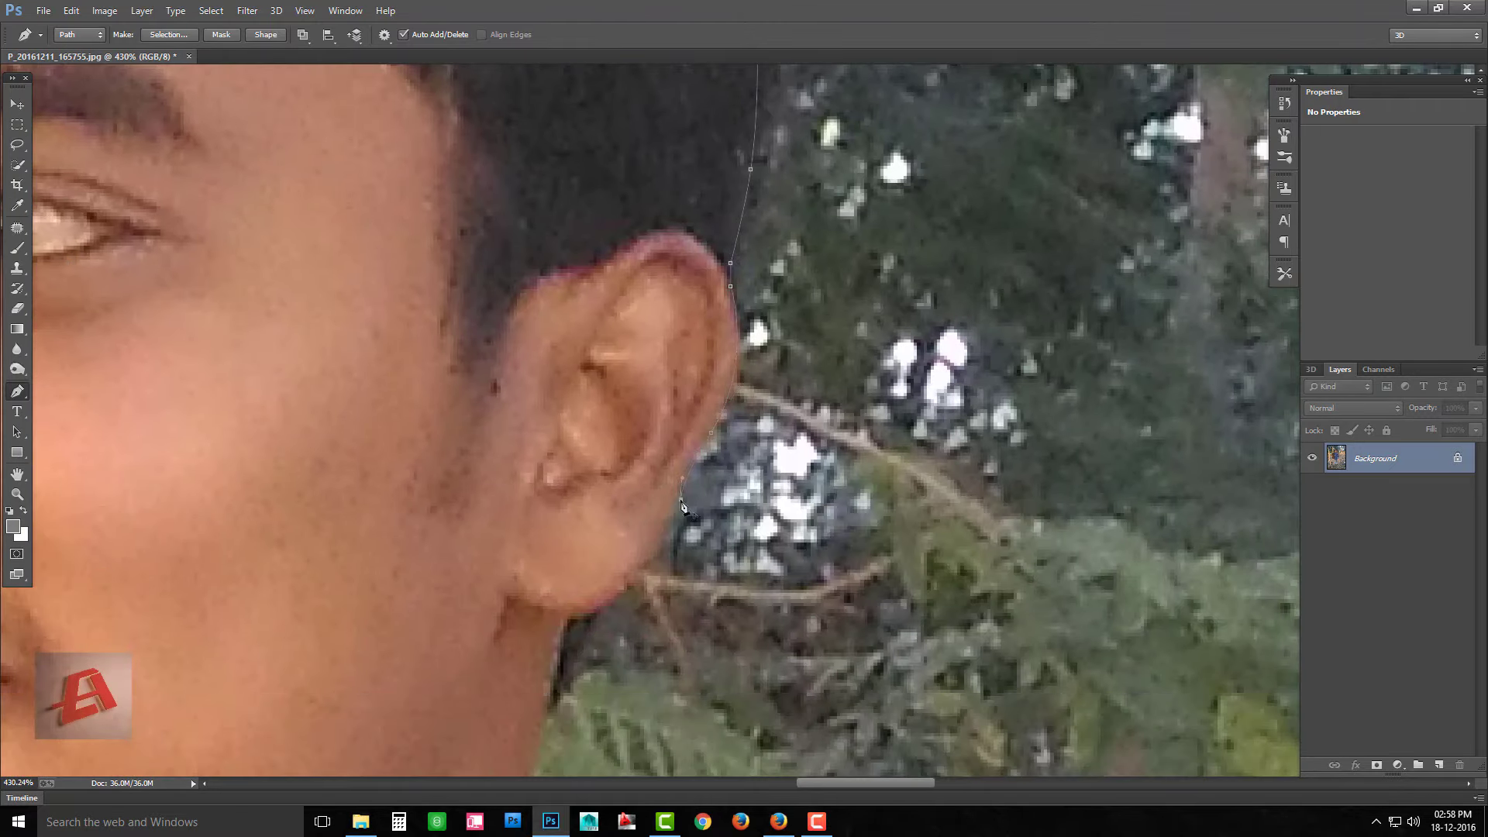
# Add an anchor on the jacket's back edge, leaving the left hand outside the path
pyautogui.scroll(-4, 550, 724)
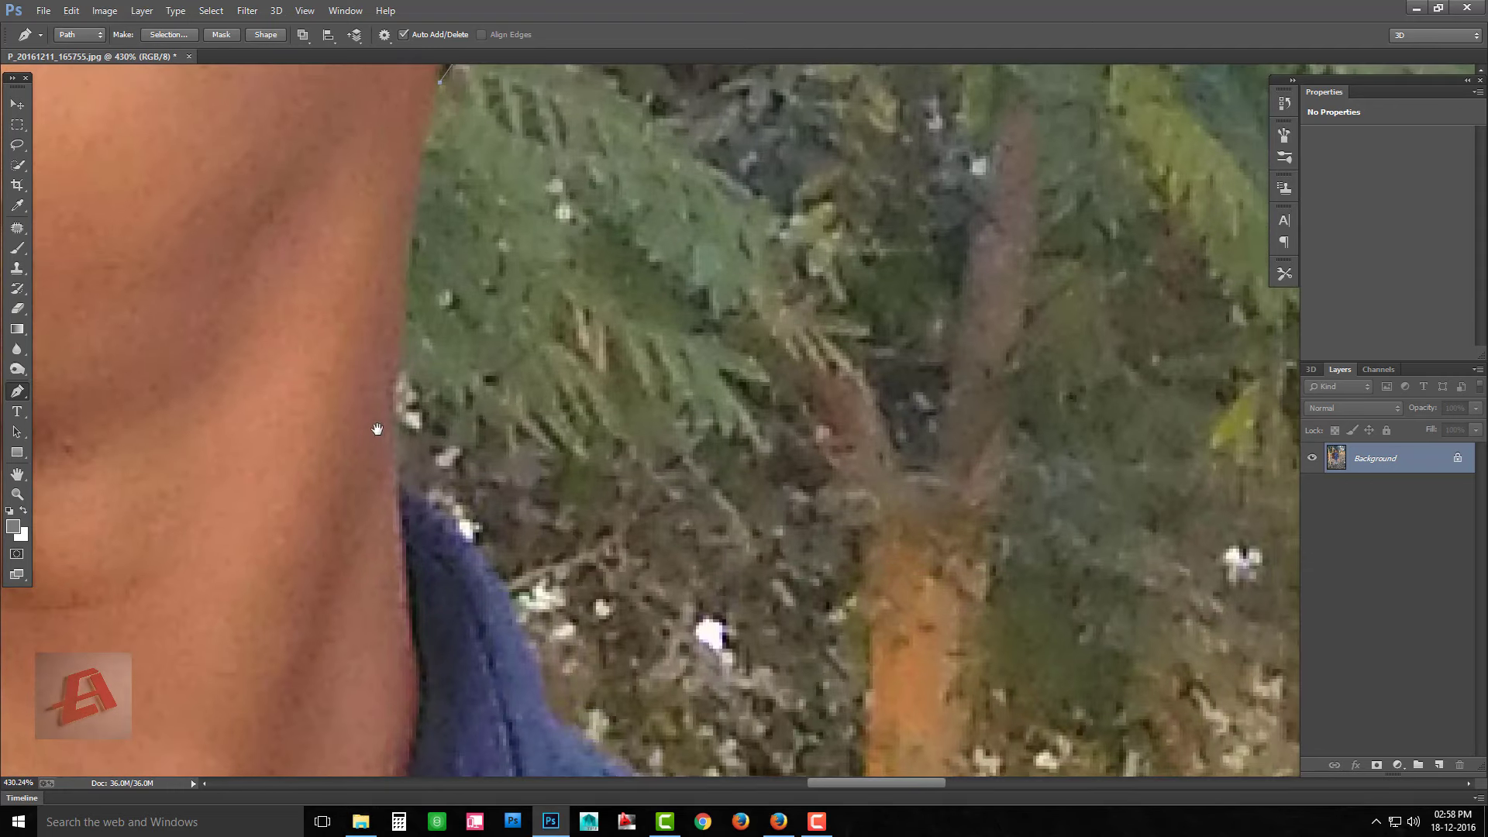
pyautogui.scroll(-3, 448, 535)
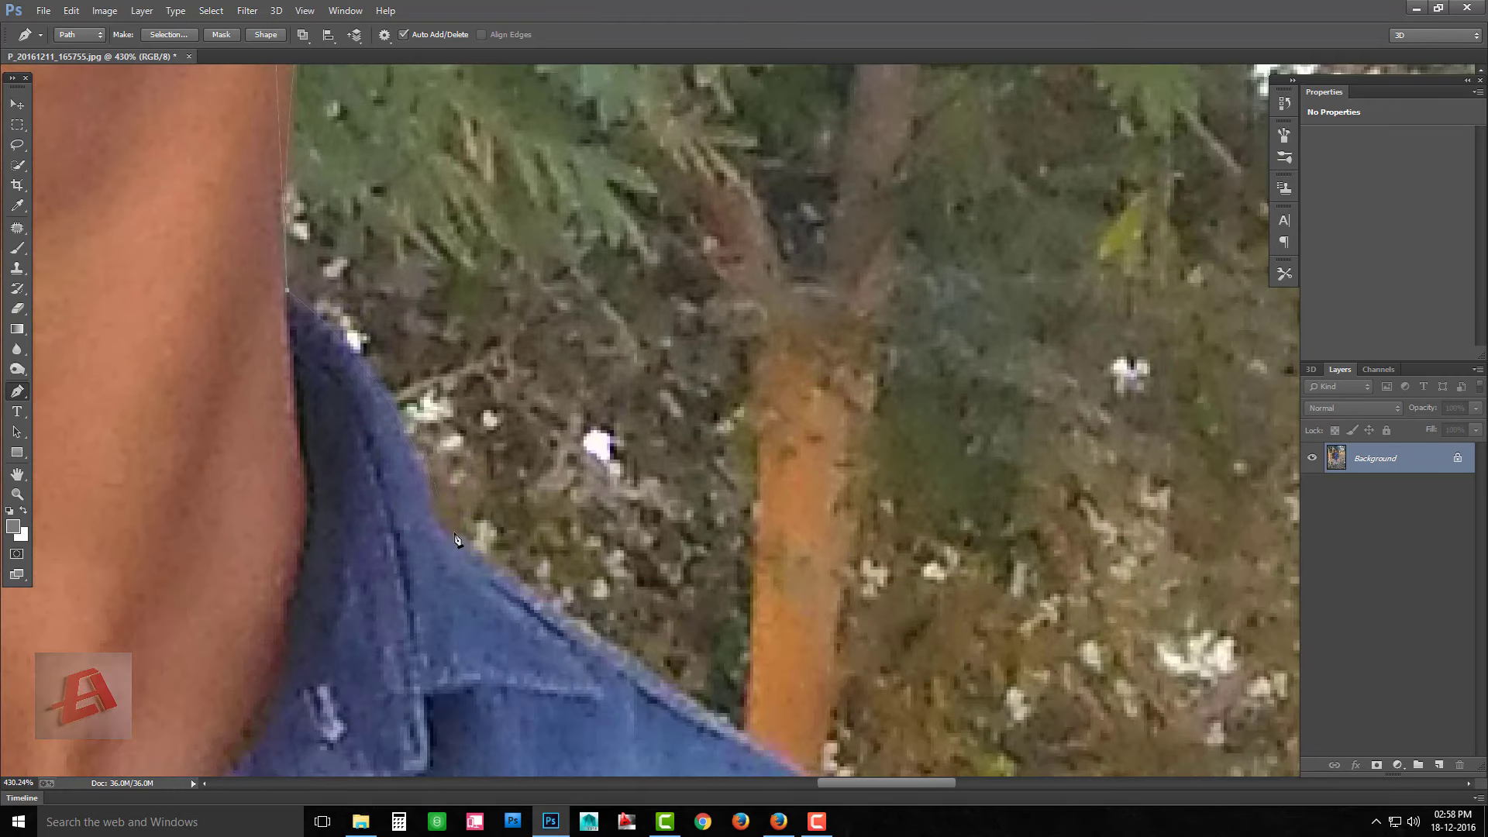
pyautogui.scroll(-4, 505, 581)
pyautogui.scroll(-2, 523, 527)
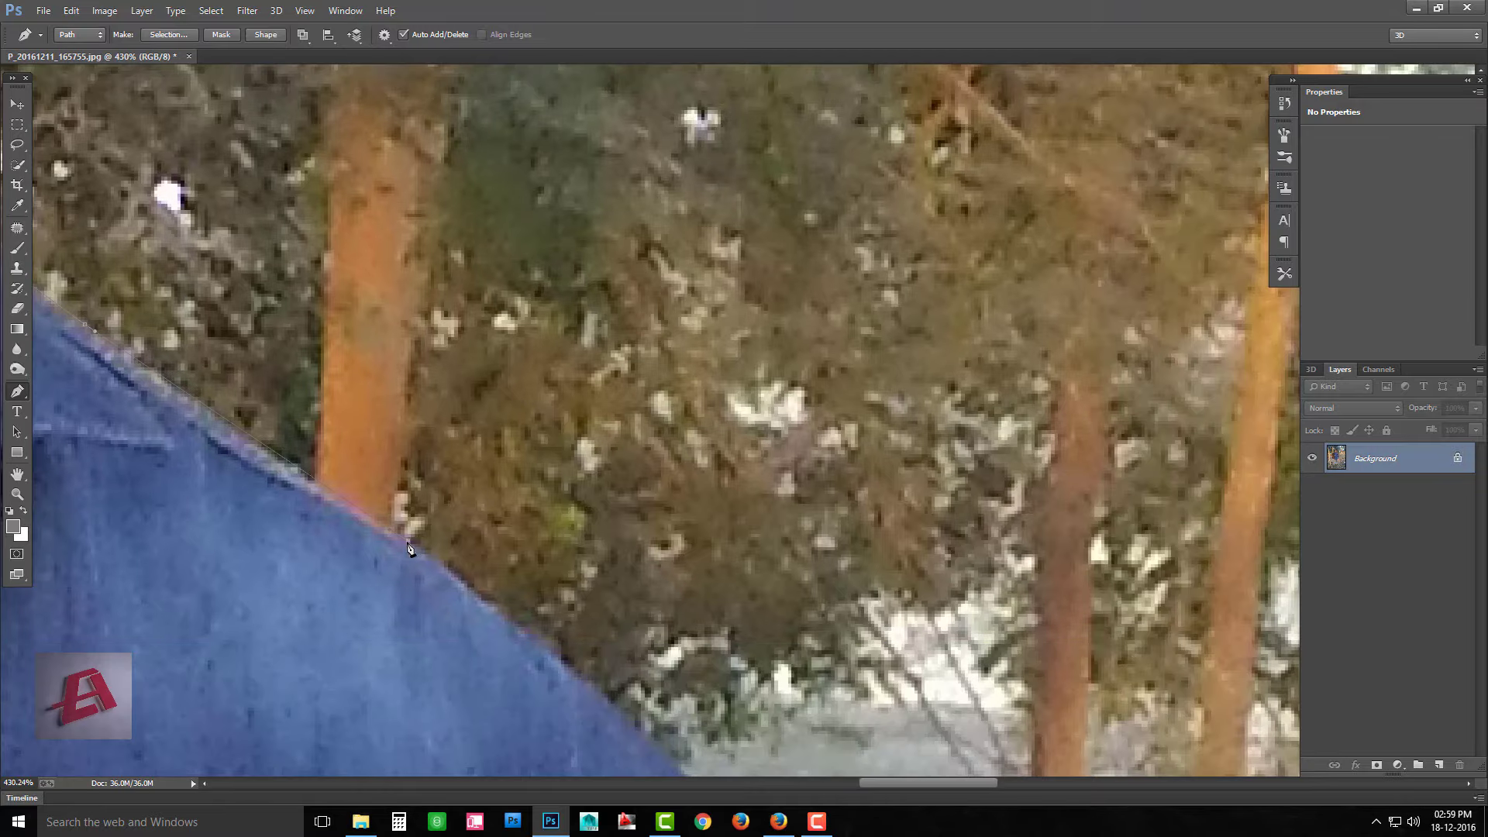
pyautogui.scroll(-2, 543, 465)
pyautogui.scroll(-4, 561, 377)
pyautogui.scroll(-4, 561, 377)
pyautogui.click(611, 522)
pyautogui.scroll(-3, 589, 481)
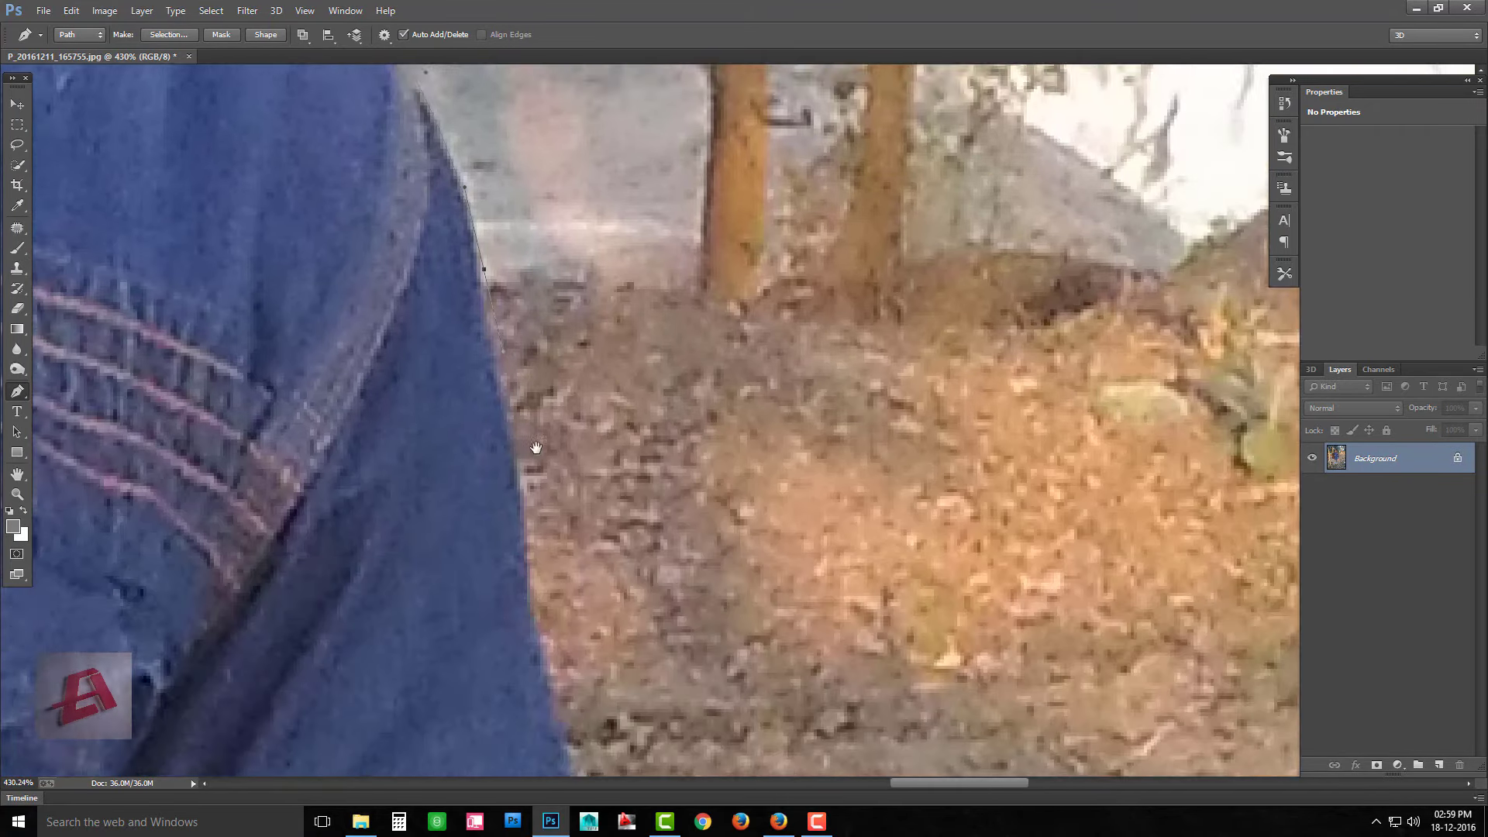
pyautogui.scroll(-1, 495, 386)
pyautogui.scroll(-3, 482, 393)
pyautogui.scroll(-3, 481, 392)
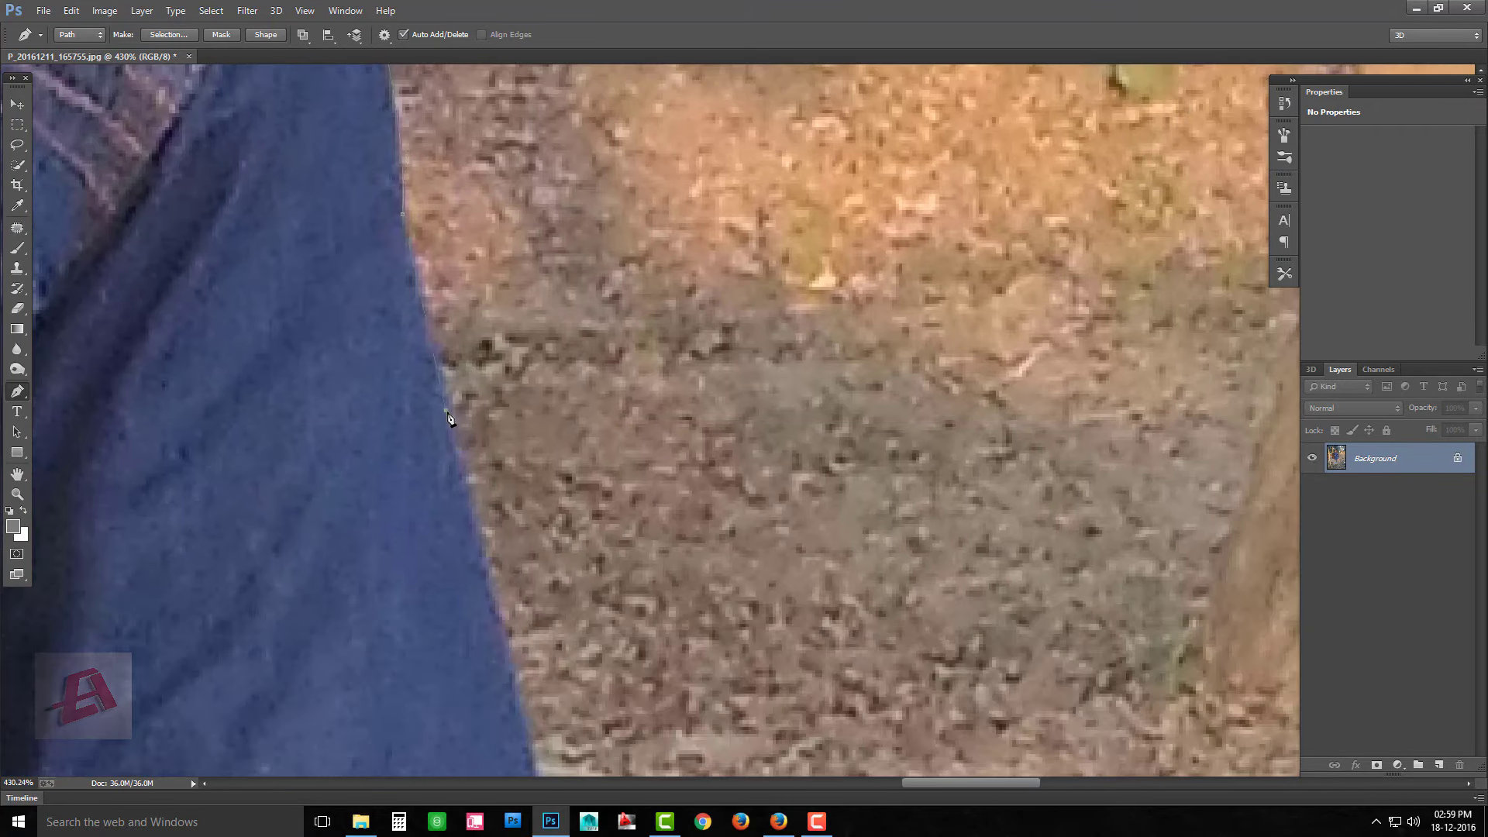
pyautogui.scroll(-3, 465, 426)
pyautogui.scroll(-3, 442, 465)
pyautogui.scroll(-3, 416, 526)
pyautogui.scroll(-3, 416, 525)
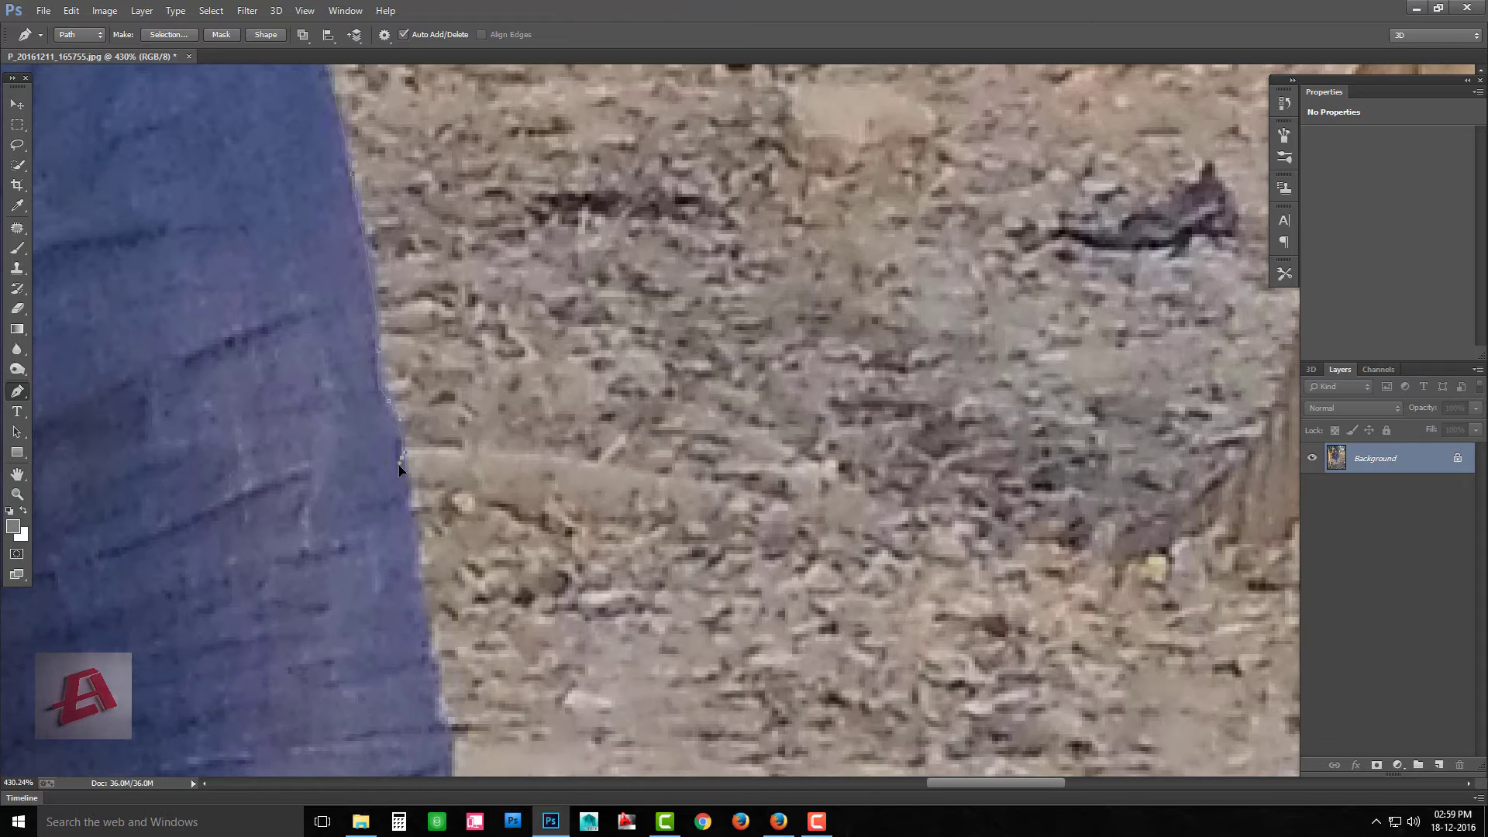
pyautogui.scroll(-3, 402, 465)
pyautogui.scroll(-3, 402, 505)
pyautogui.scroll(-3, 413, 560)
pyautogui.scroll(-3, 412, 559)
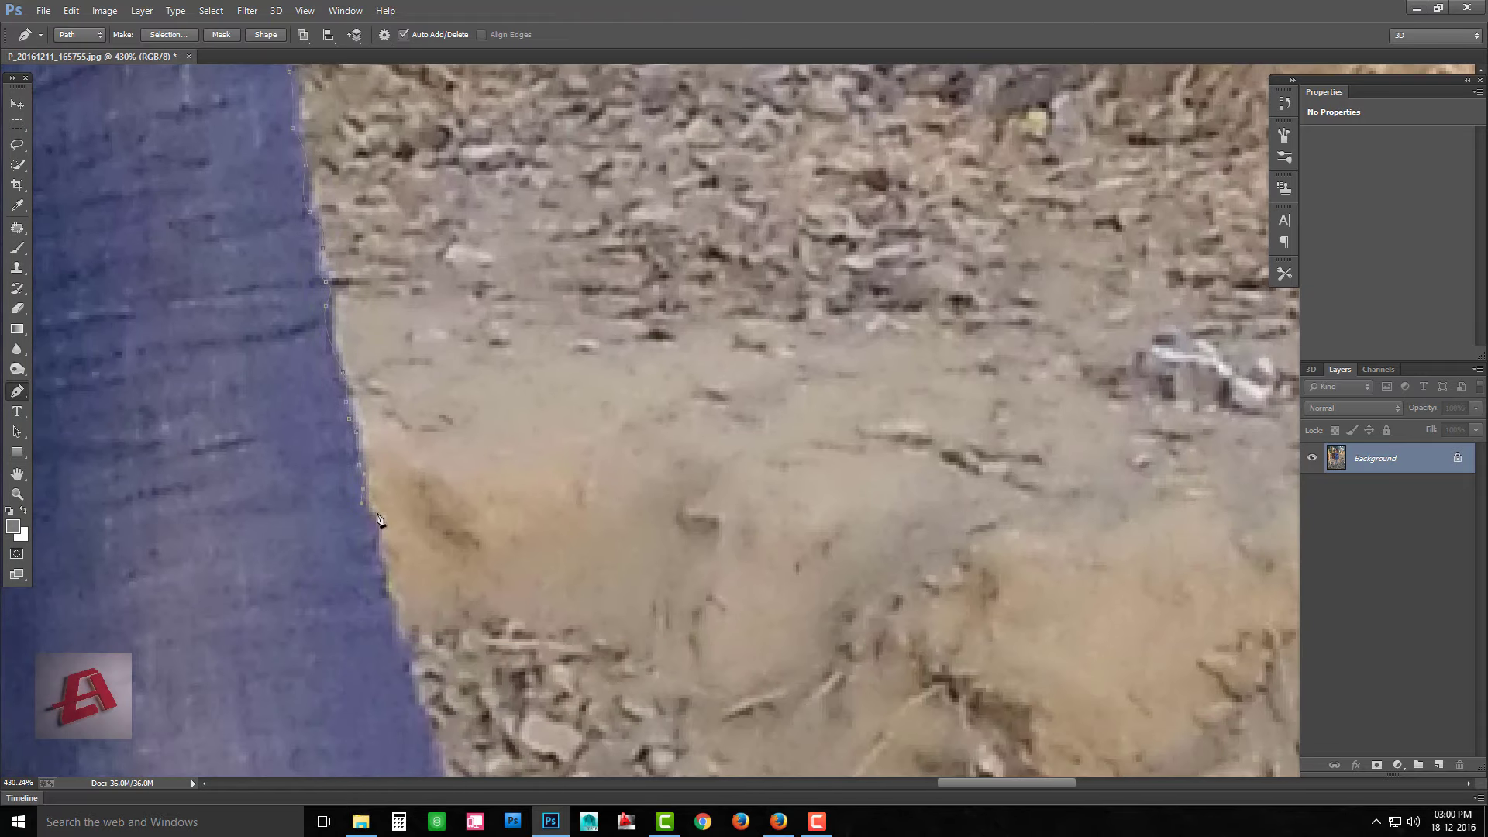
pyautogui.scroll(-3, 403, 566)
pyautogui.scroll(-3, 411, 543)
pyautogui.scroll(-3, 467, 461)
pyautogui.scroll(-3, 467, 462)
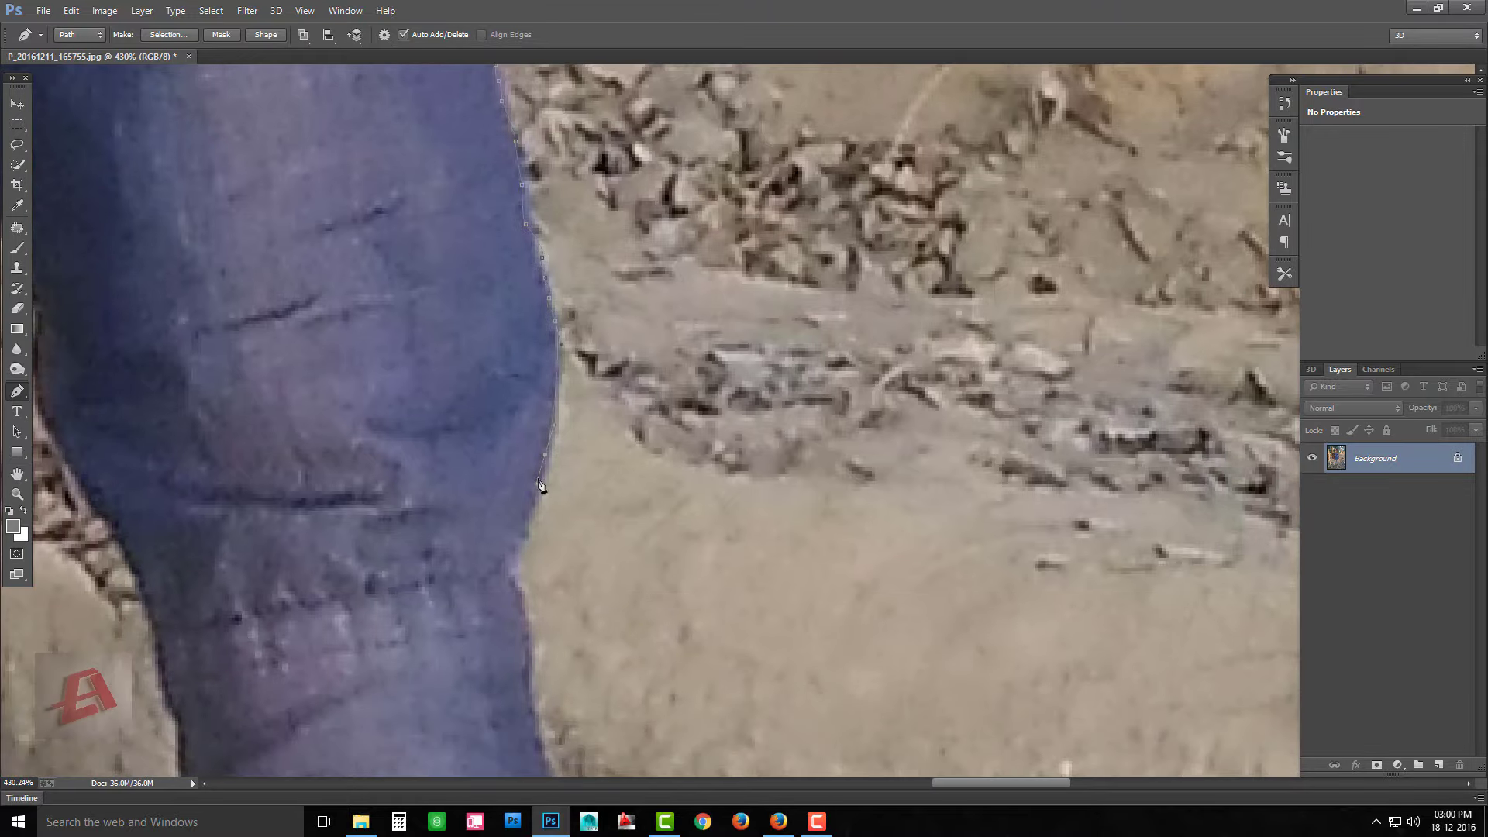
pyautogui.scroll(-3, 542, 488)
pyautogui.scroll(-3, 532, 532)
pyautogui.scroll(-2, 488, 552)
pyautogui.scroll(-3, 515, 529)
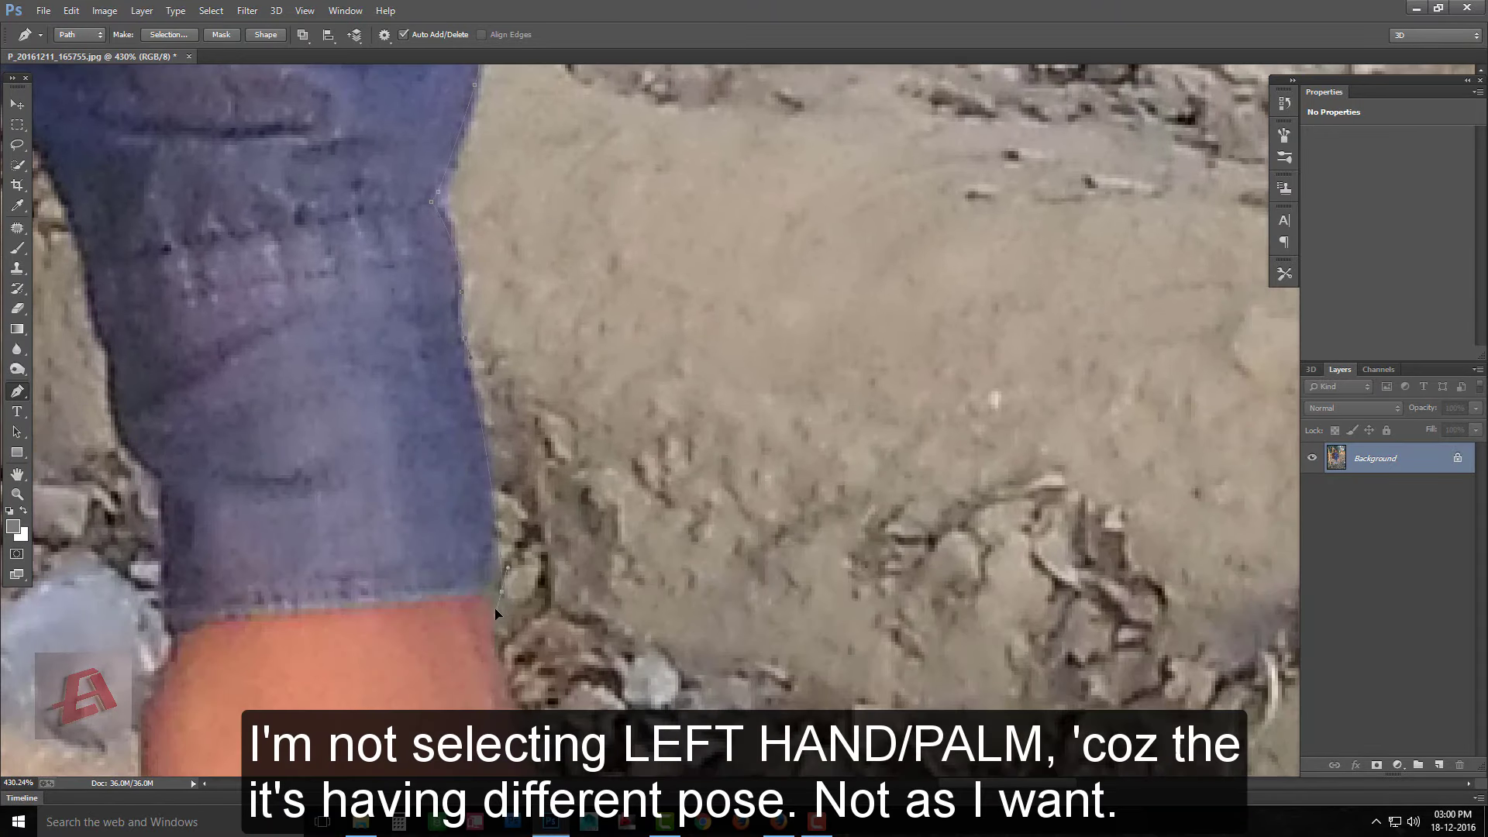
pyautogui.scroll(-3, 502, 601)
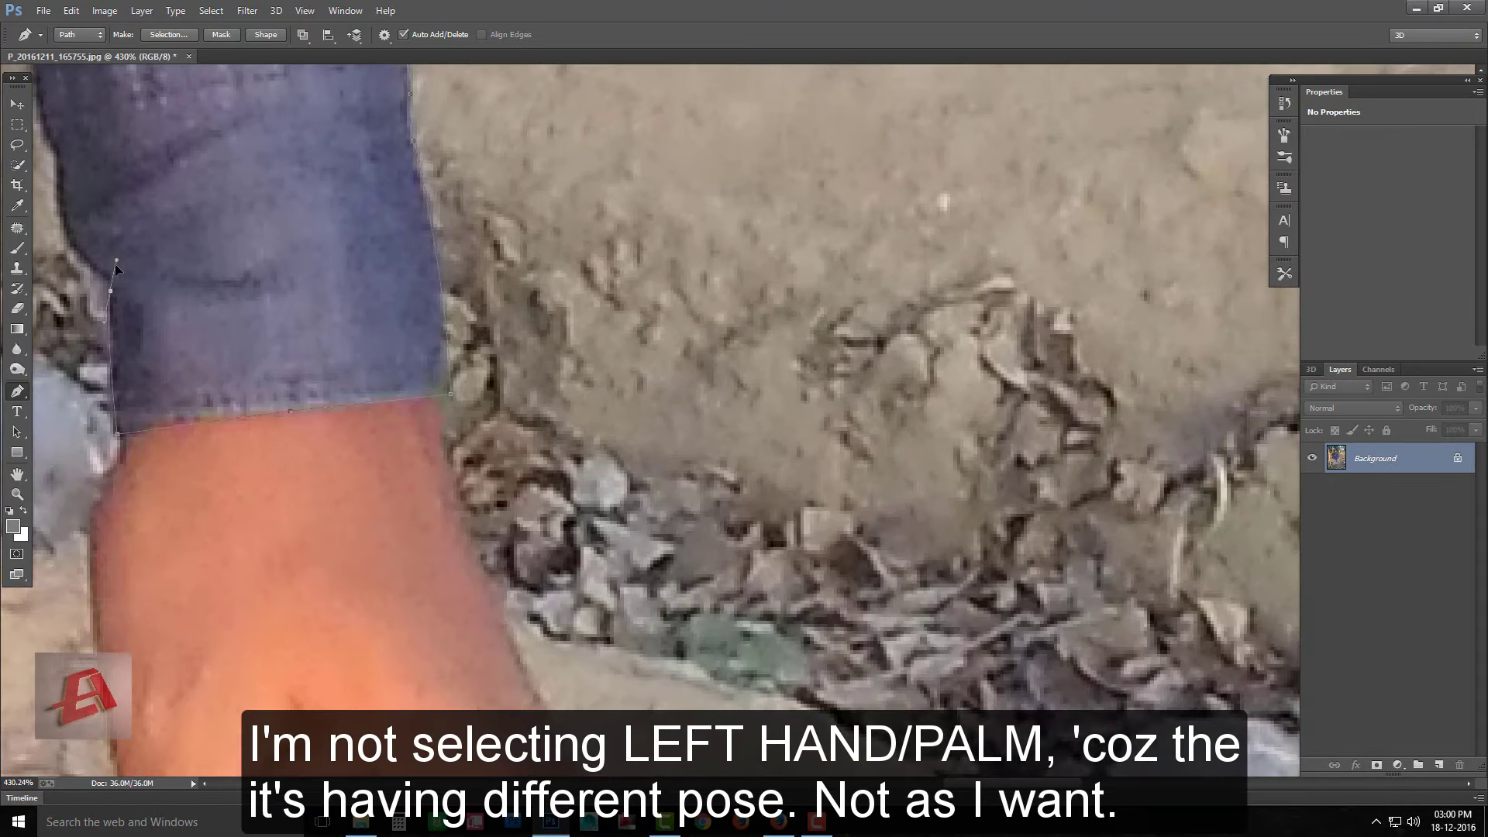
pyautogui.scroll(3, 116, 267)
pyautogui.scroll(3, 463, 409)
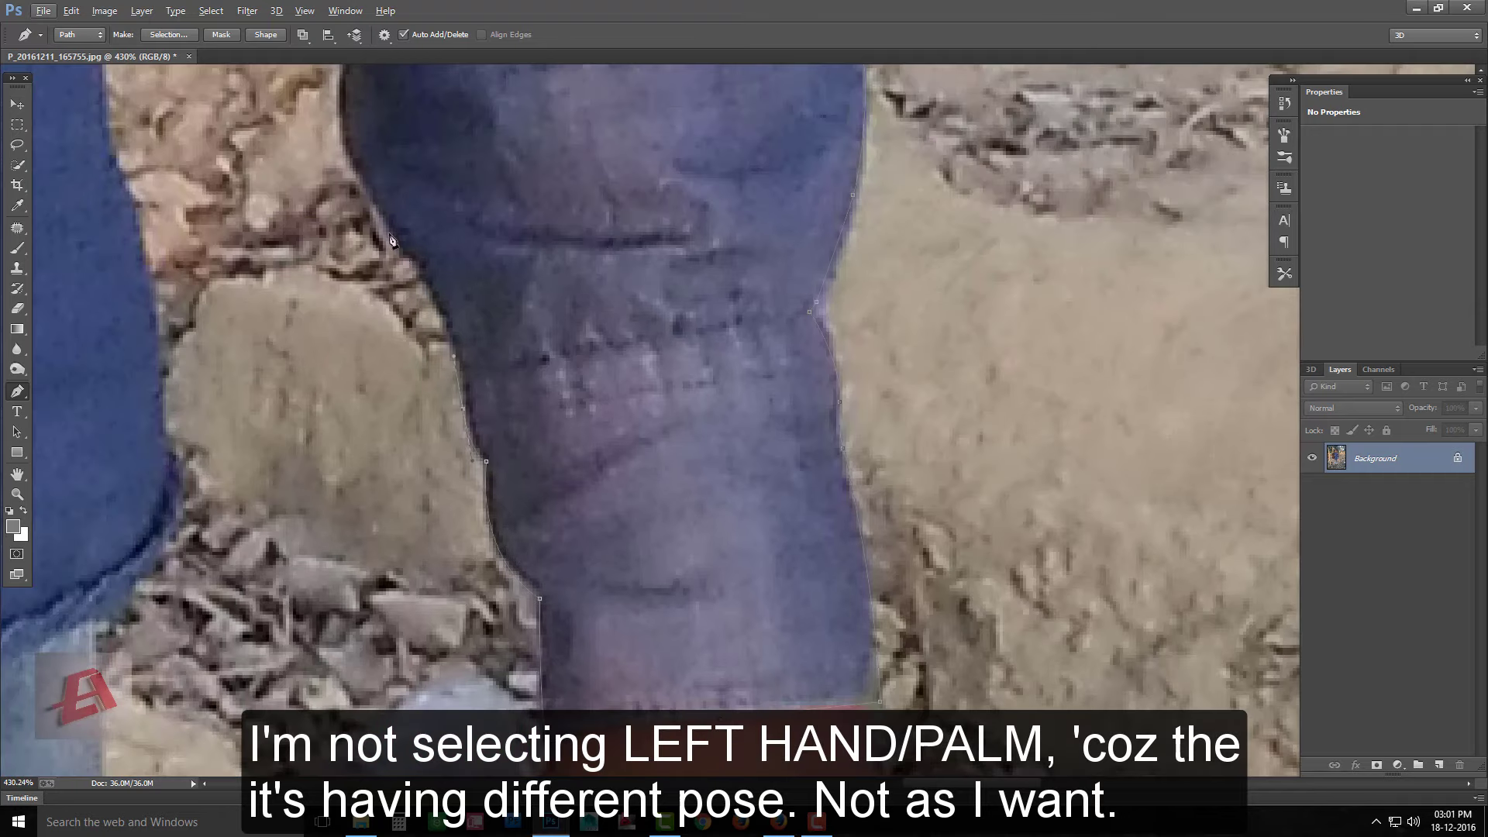
# Add curved anchors down the inner edge of the leg
pyautogui.moveTo(392, 240); pyautogui.dragTo(444, 289)
pyautogui.scroll(3, 511, 474)
pyautogui.moveTo(479, 217); pyautogui.dragTo(615, 488)
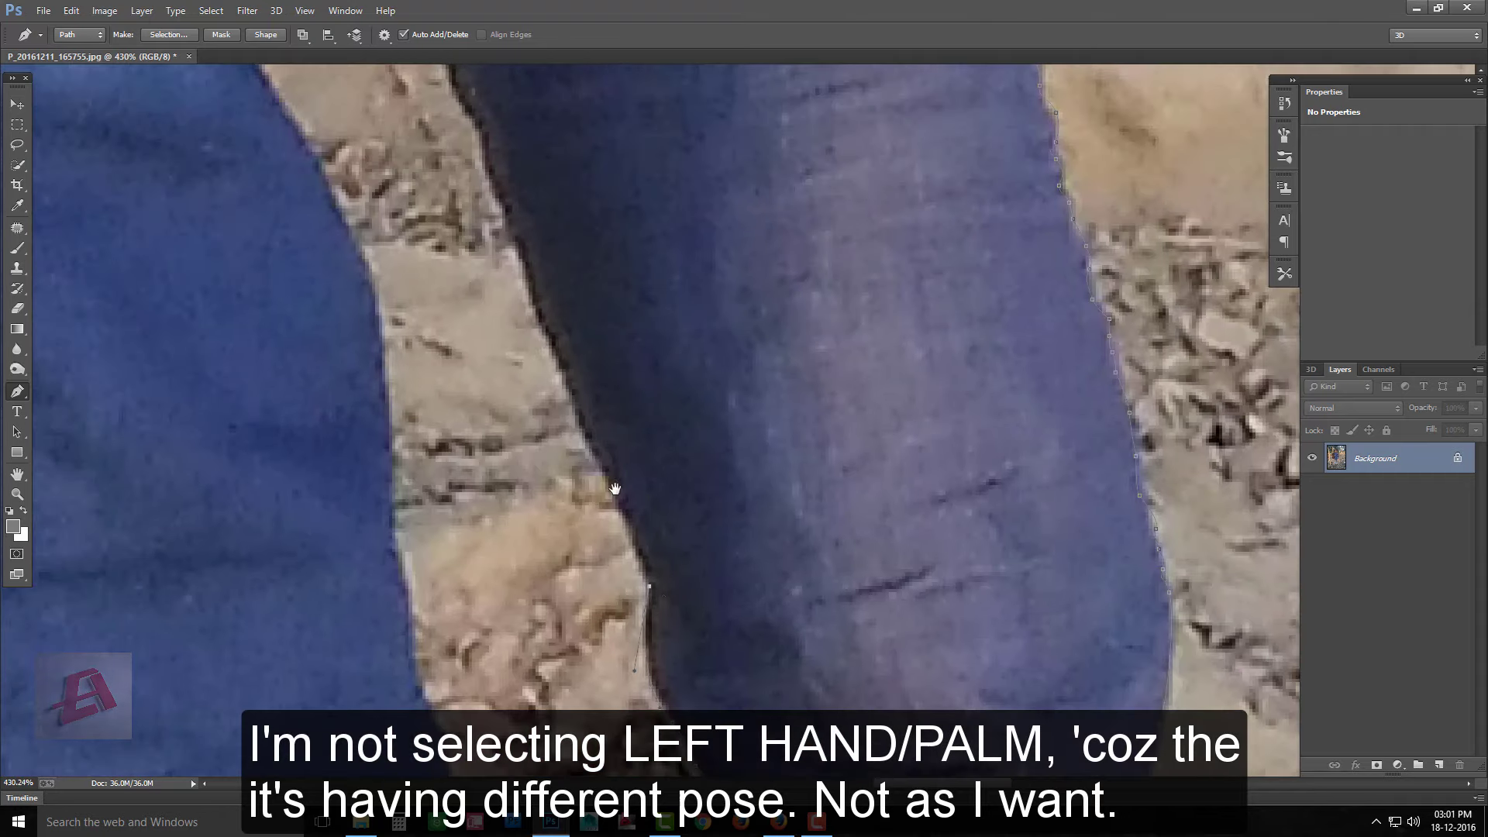
pyautogui.moveTo(540, 326); pyautogui.dragTo(586, 376)
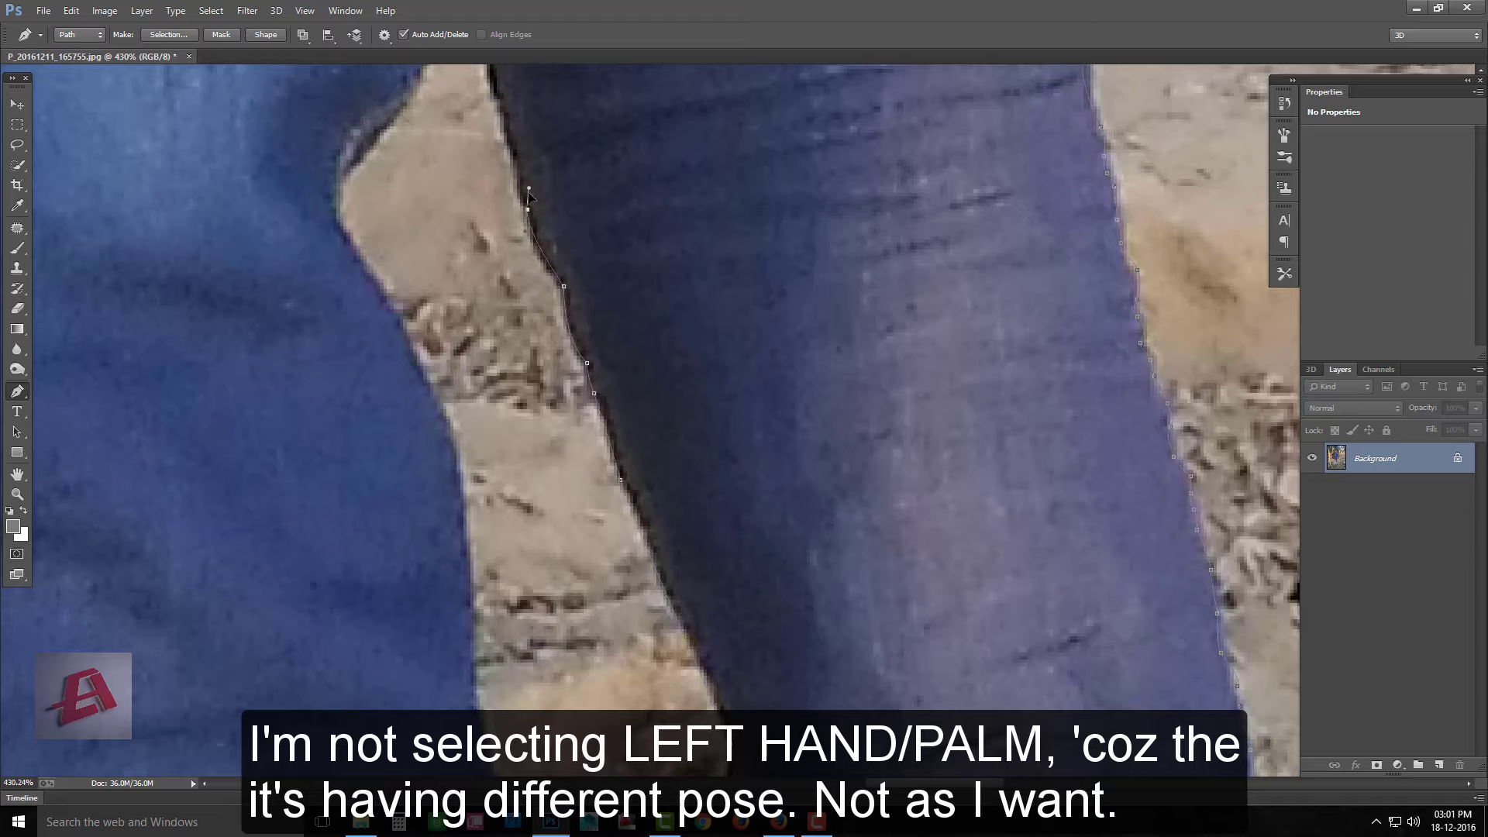
pyautogui.moveTo(529, 196); pyautogui.dragTo(665, 492)
pyautogui.moveTo(625, 366); pyautogui.dragTo(552, 495)
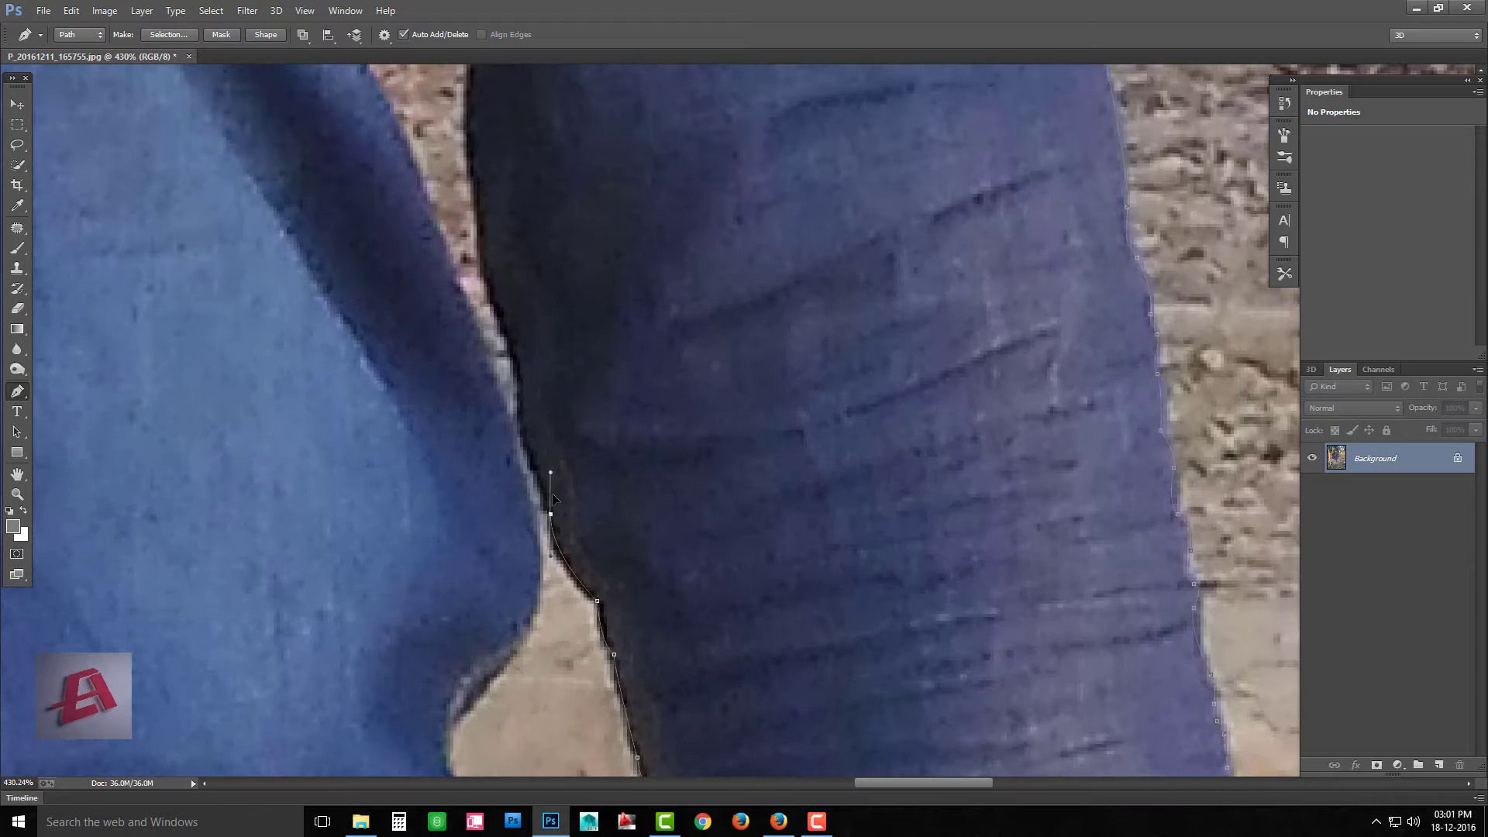
pyautogui.moveTo(508, 365)
pyautogui.mouseDown()
pyautogui.moveTo(565, 496)
pyautogui.moveTo(718, 621)
pyautogui.mouseUp()
# Undo the misplaced anchor and bring the gap between the legs into view
pyautogui.hotkey('ctrl', 'z')
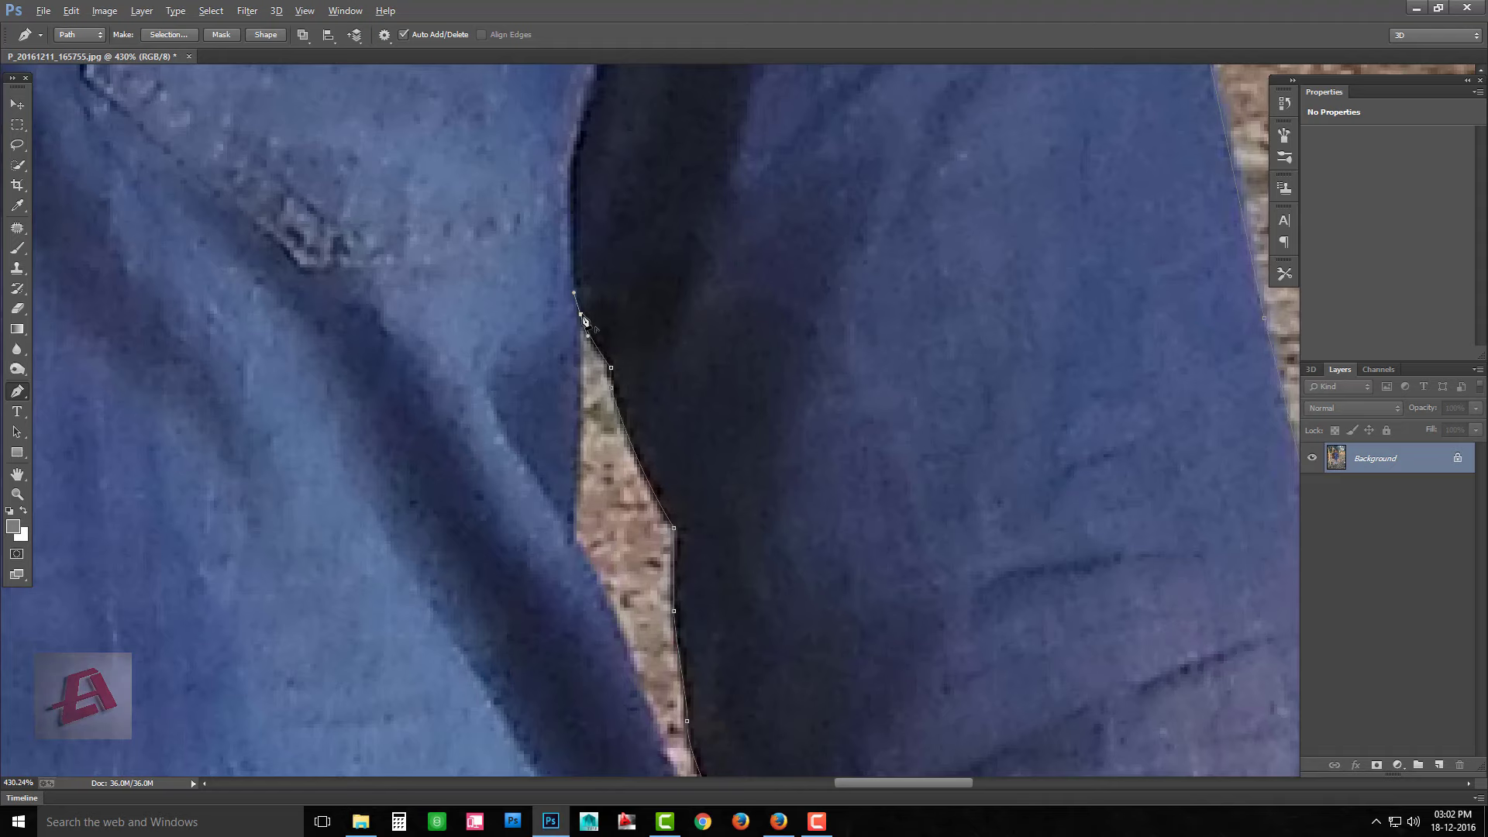
pyautogui.moveTo(571, 571); pyautogui.dragTo(465, 434)
pyautogui.moveTo(540, 514); pyautogui.dragTo(439, 398)
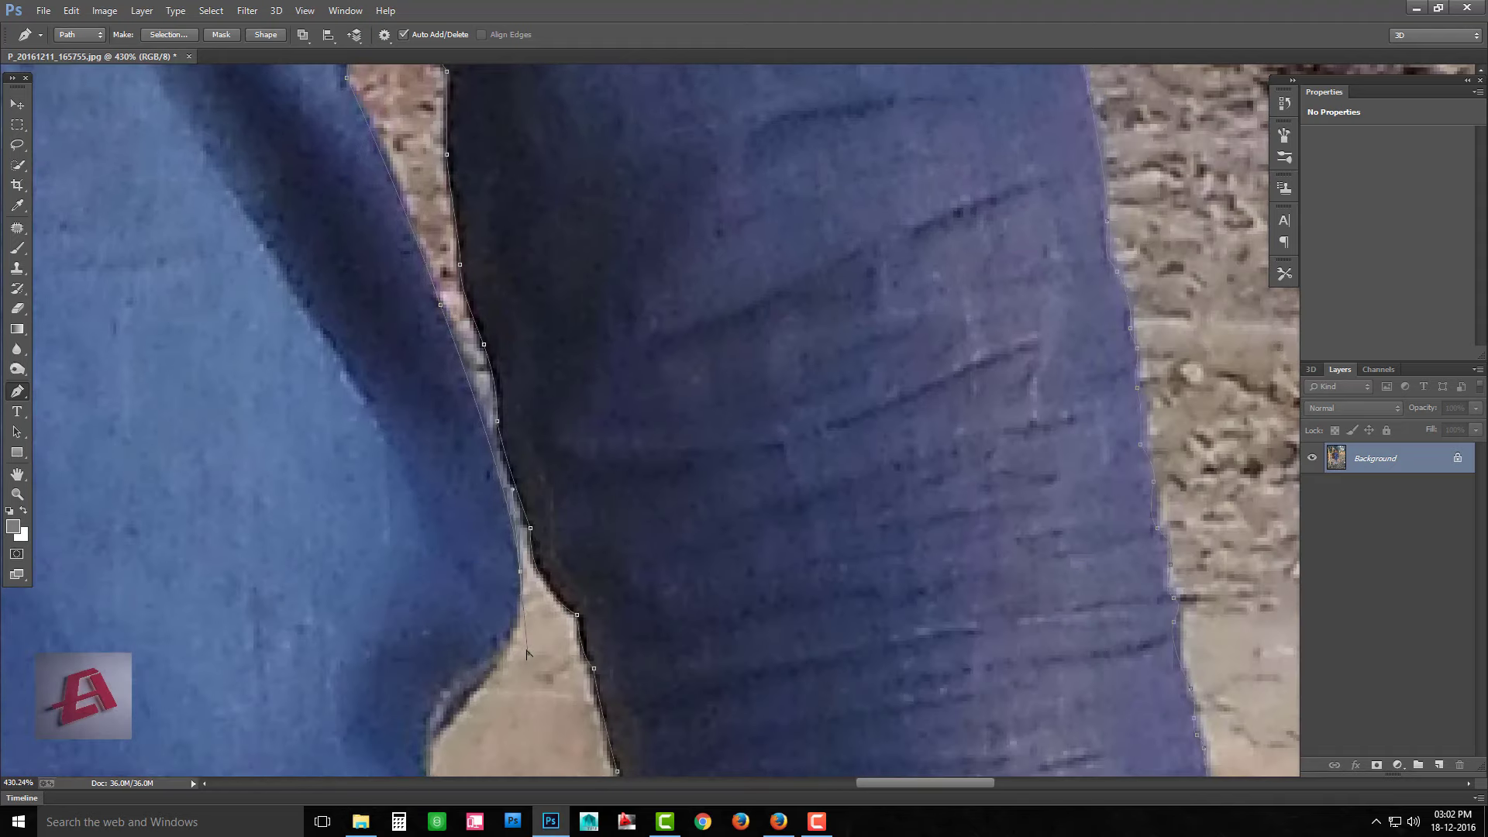
pyautogui.moveTo(526, 653); pyautogui.dragTo(455, 525)
pyautogui.moveTo(434, 620)
pyautogui.mouseDown()
pyautogui.moveTo(379, 562)
pyautogui.moveTo(437, 533)
pyautogui.moveTo(436, 295)
pyautogui.mouseUp()
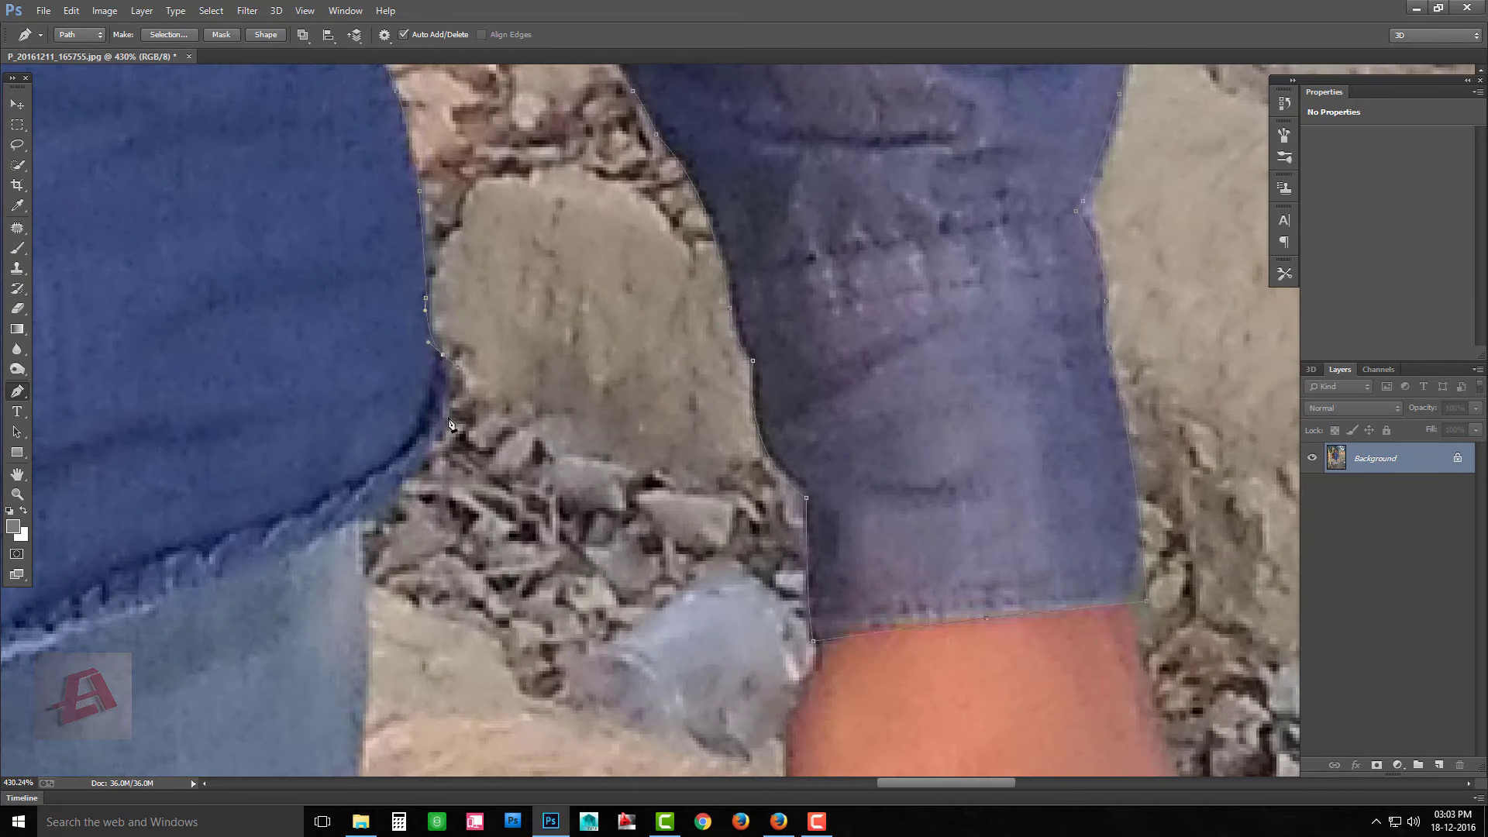
# Place a curved anchor along the boot's edge toward the heel
pyautogui.scroll(-2, 450, 423)
pyautogui.scroll(-4, 355, 392)
pyautogui.scroll(-3, 297, 674)
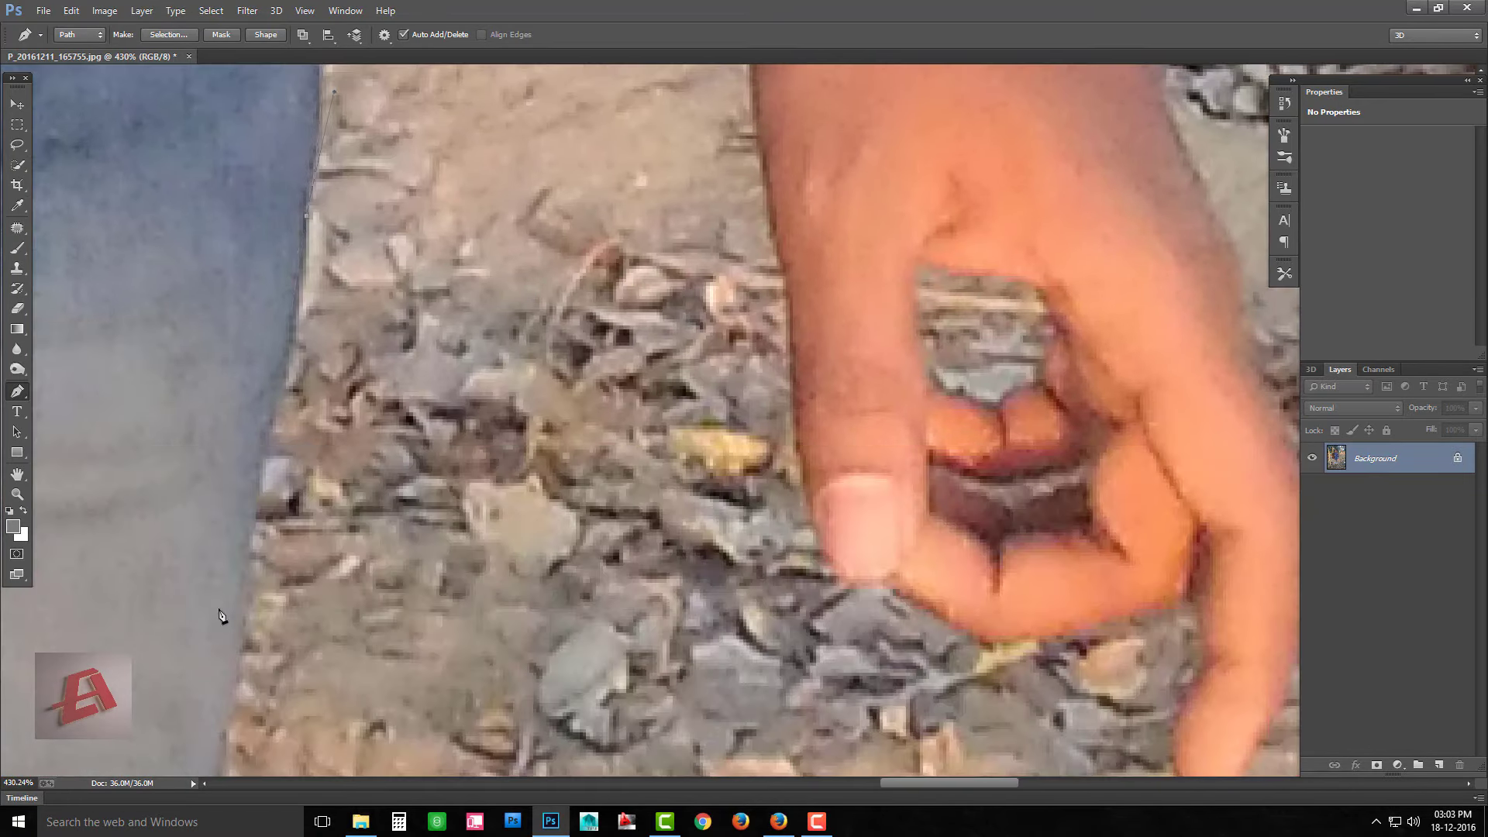
pyautogui.scroll(-3, 237, 667)
pyautogui.scroll(-3, 186, 698)
pyautogui.scroll(-3, 155, 658)
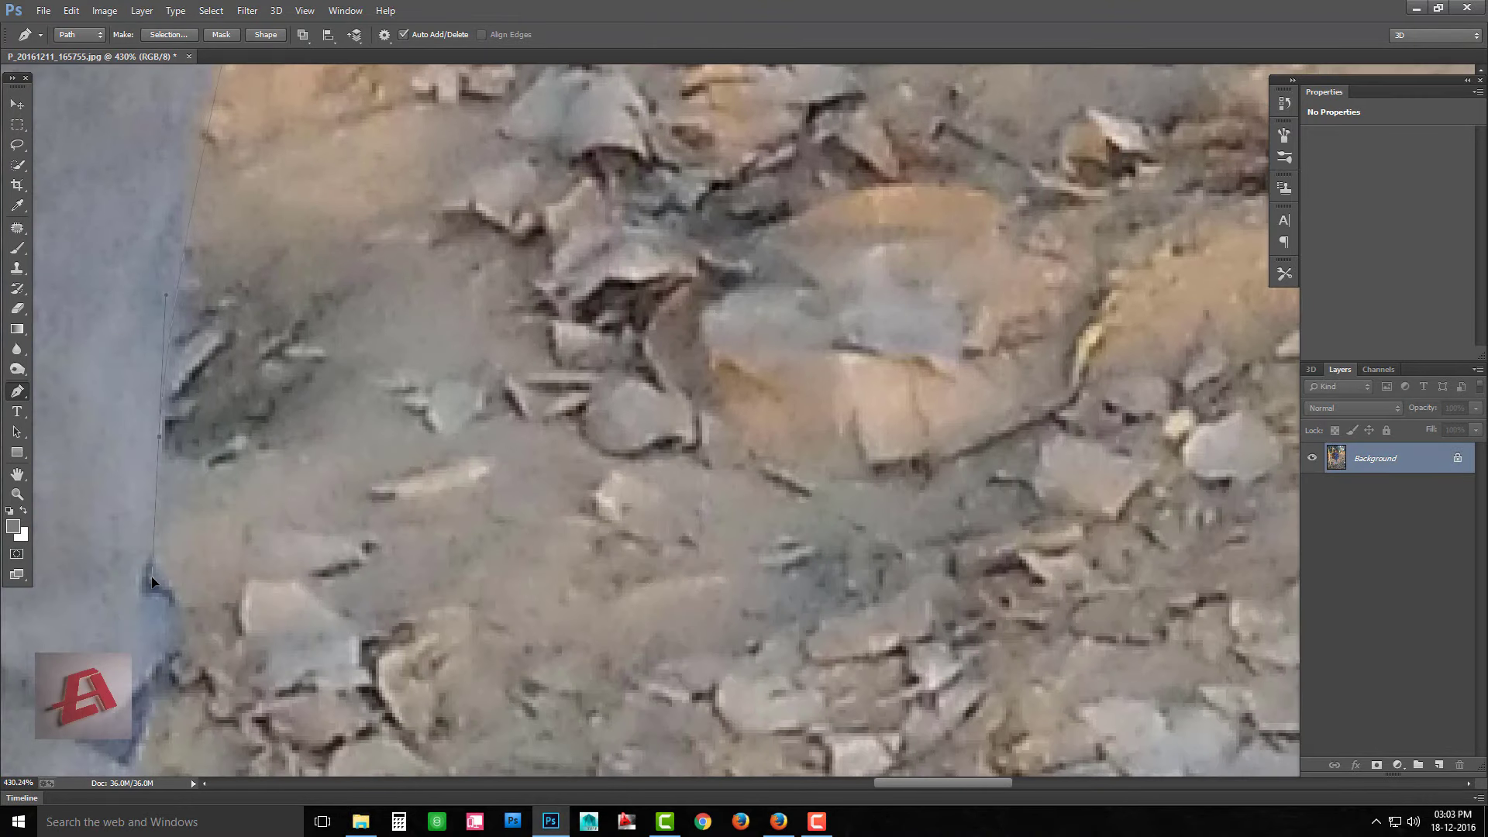
pyautogui.scroll(-3, 152, 575)
pyautogui.scroll(-3, 147, 589)
pyautogui.scroll(10, 186, 504)
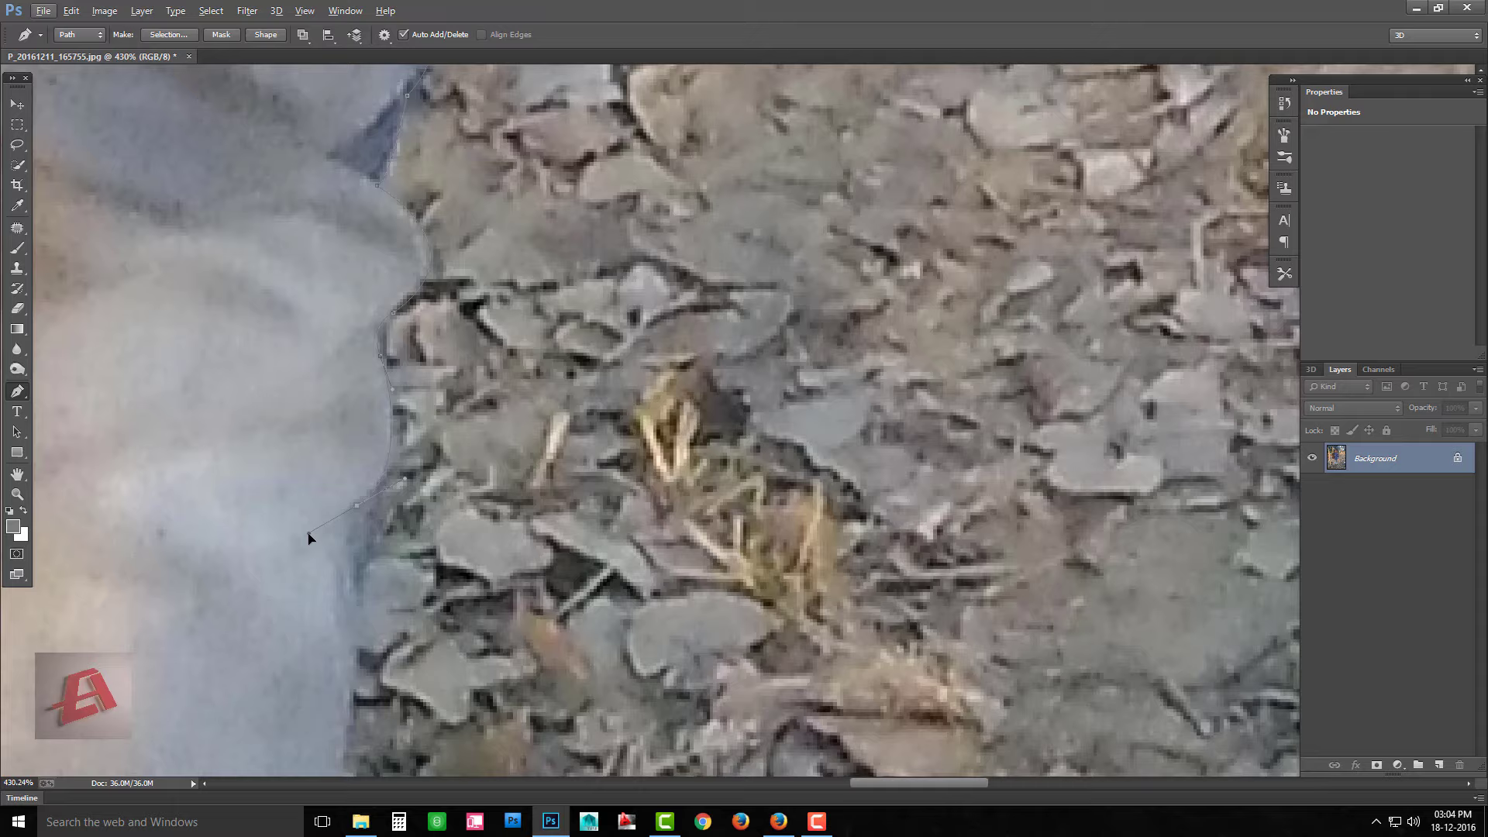
pyautogui.scroll(-3, 306, 527)
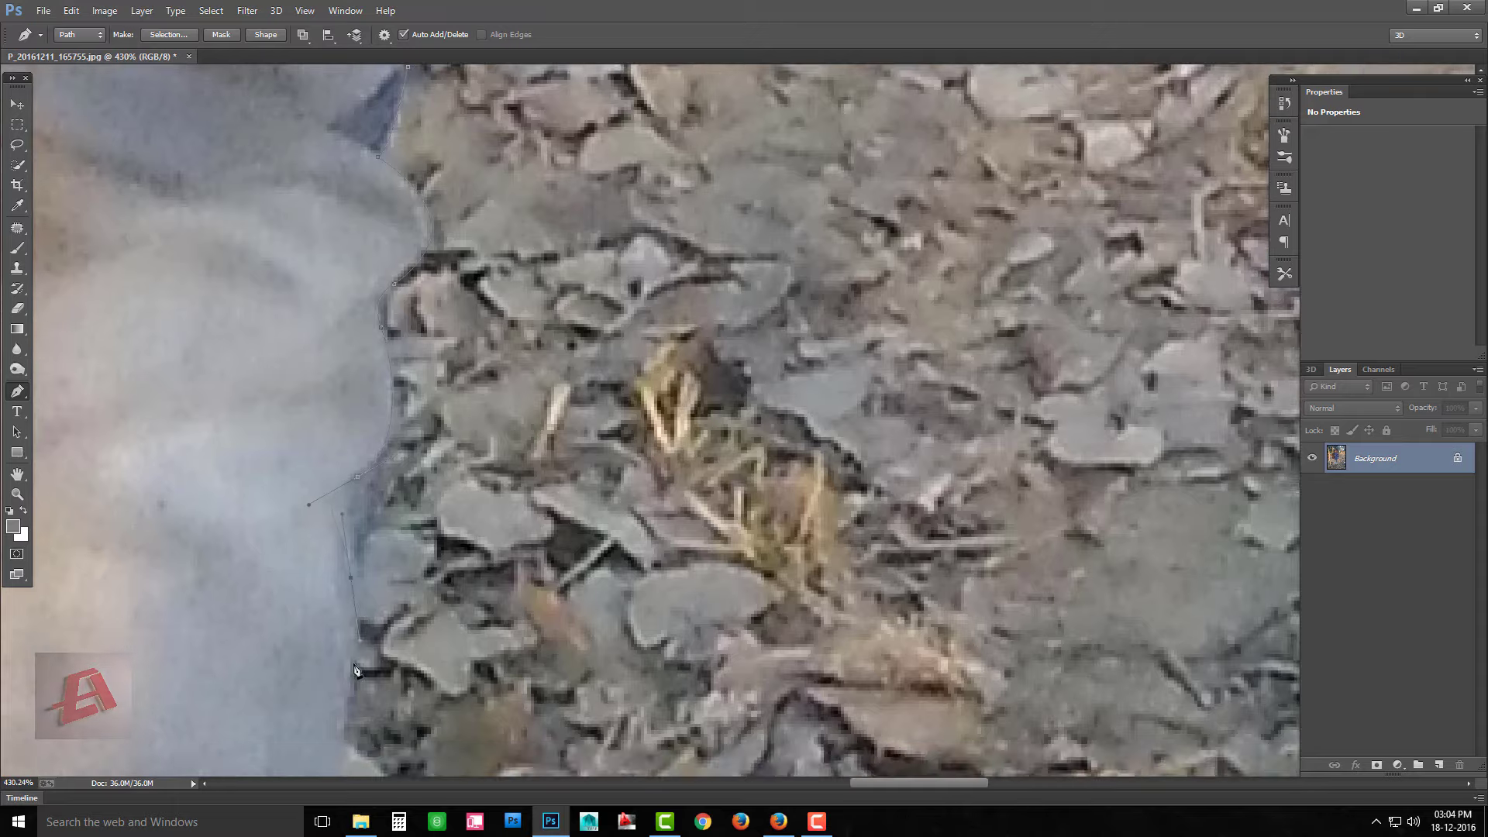
pyautogui.scroll(-3, 298, 480)
pyautogui.scroll(-3, 285, 420)
pyautogui.scroll(-3, 231, 537)
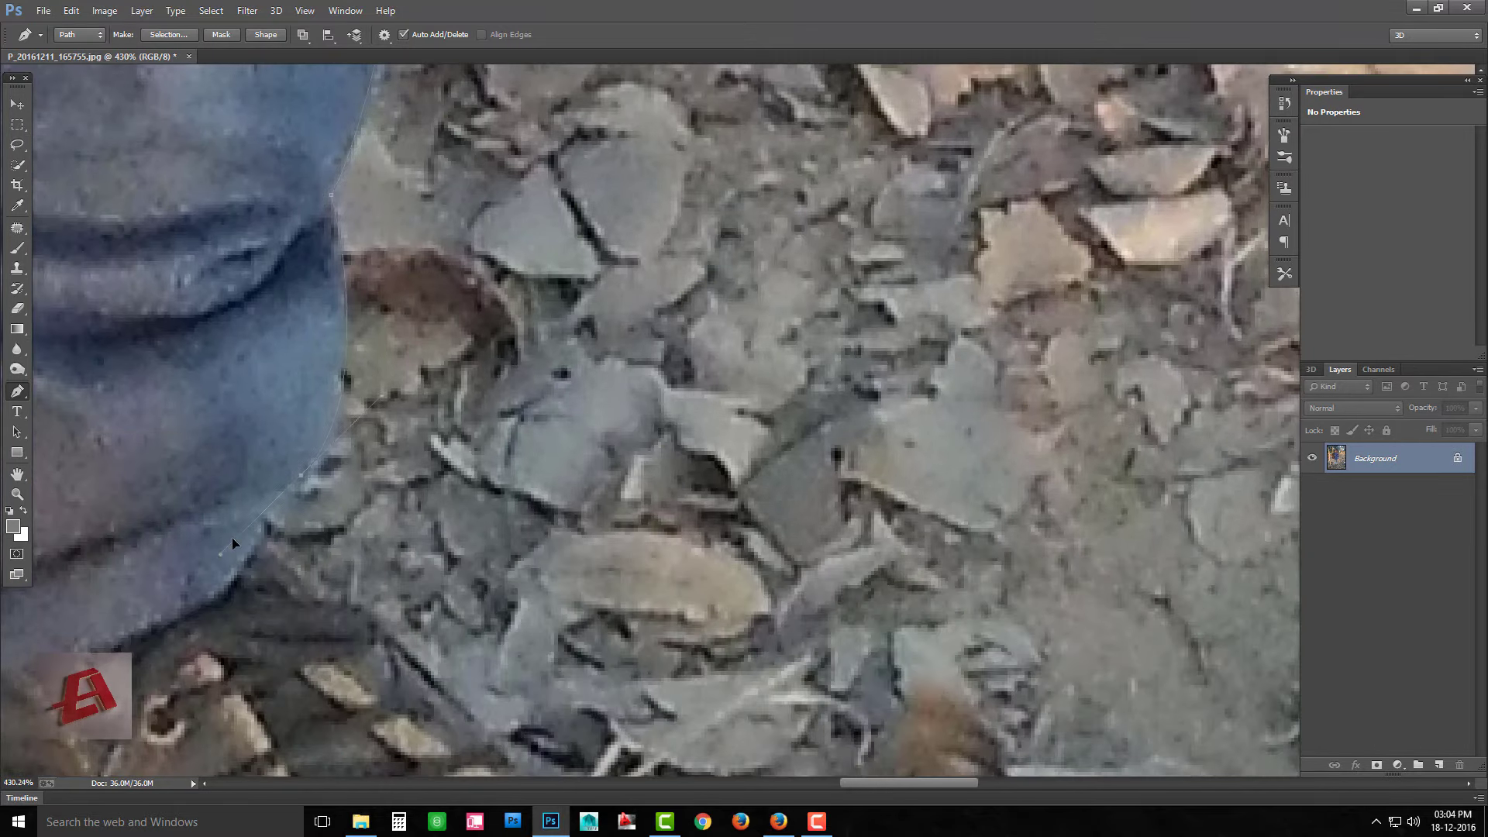
pyautogui.scroll(-3, 256, 539)
pyautogui.scroll(-3, 280, 541)
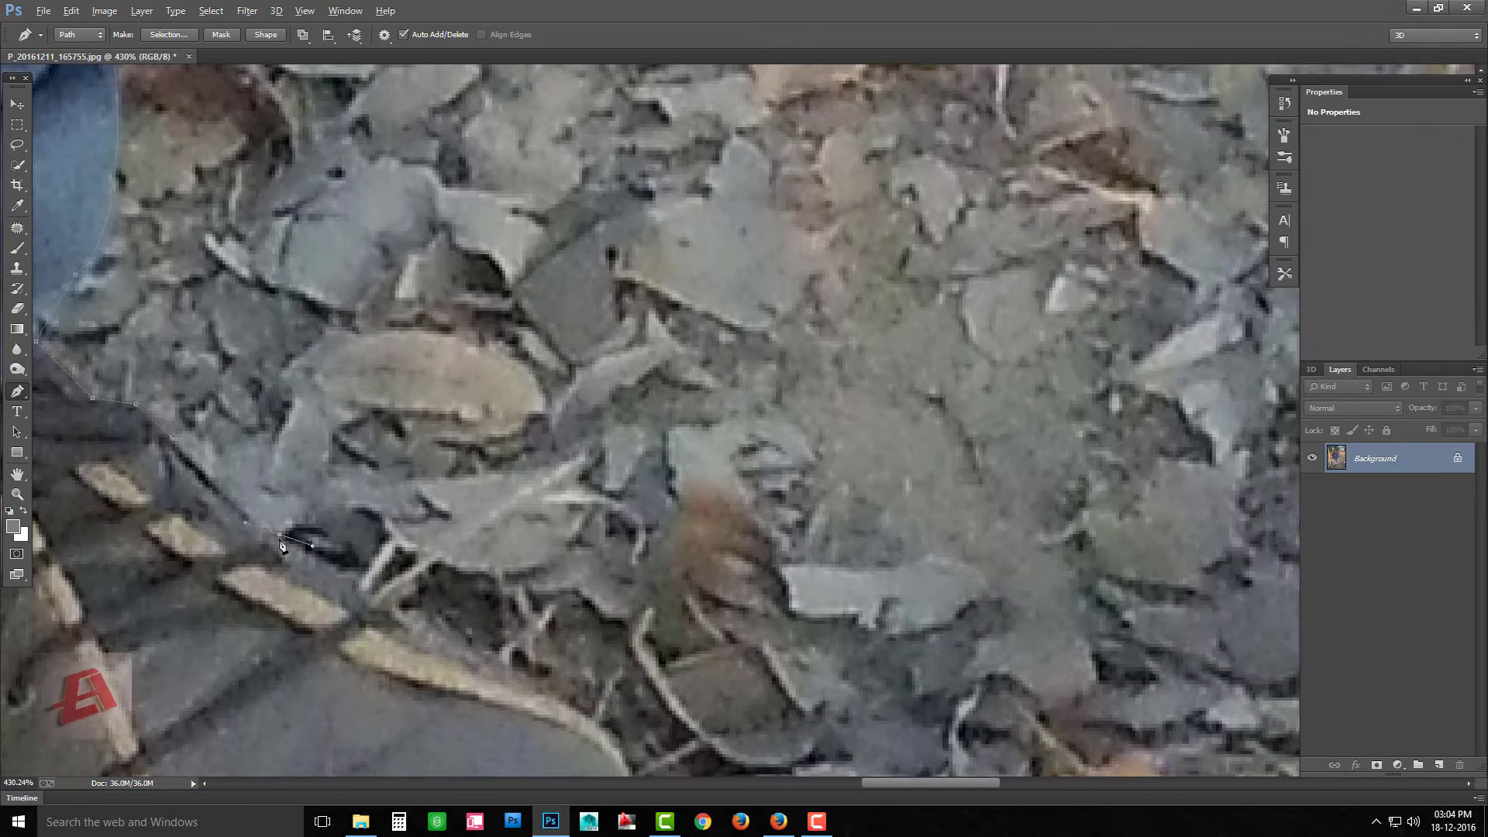
pyautogui.scroll(-3, 282, 545)
pyautogui.scroll(1, 407, 471)
pyautogui.scroll(-3, 447, 571)
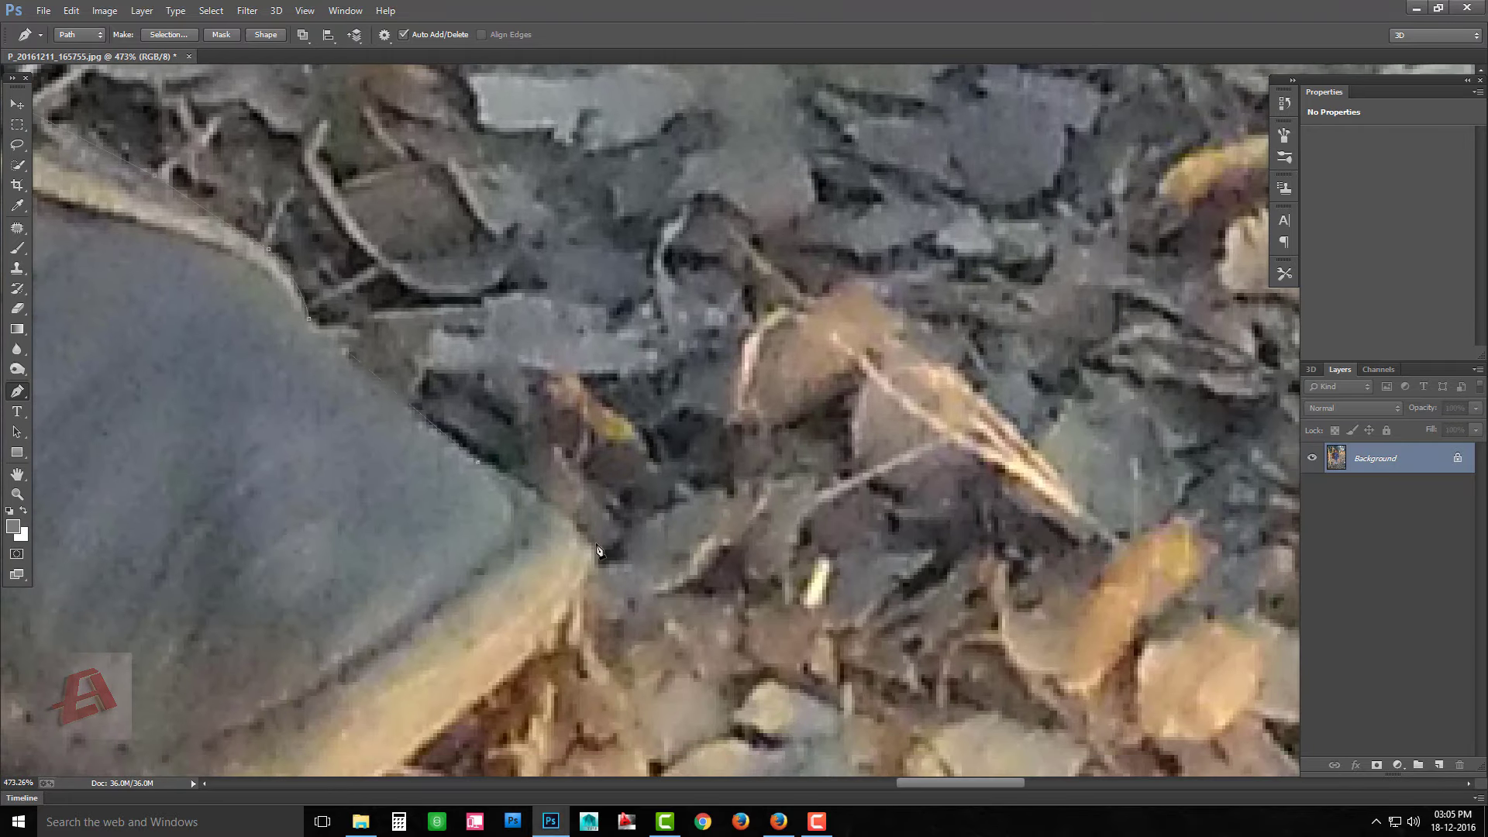
pyautogui.scroll(-3, 618, 612)
pyautogui.hscroll(-3, 620, 461)
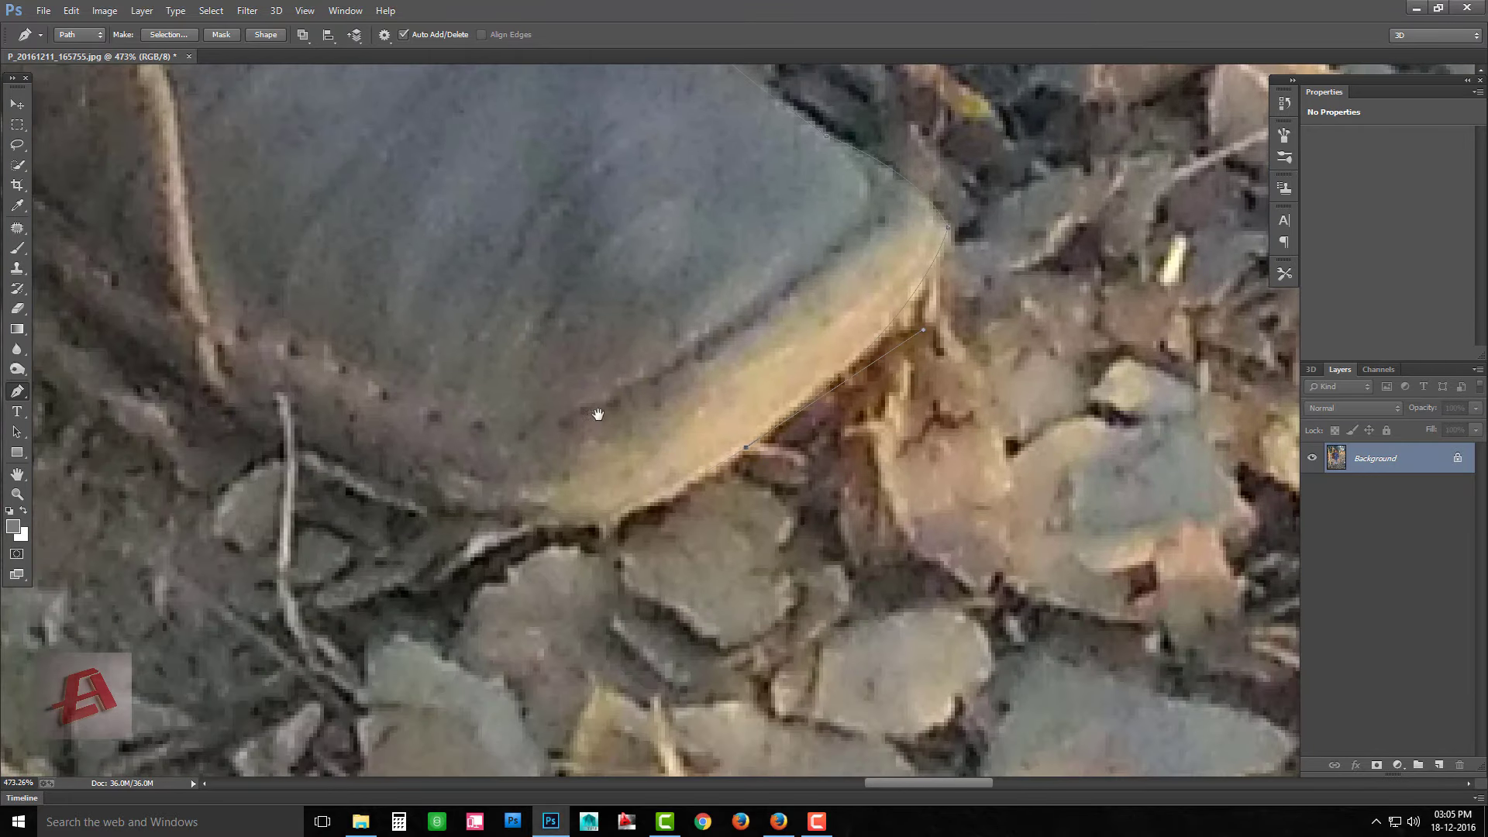
pyautogui.hscroll(-3, 600, 468)
pyautogui.hscroll(-3, 650, 473)
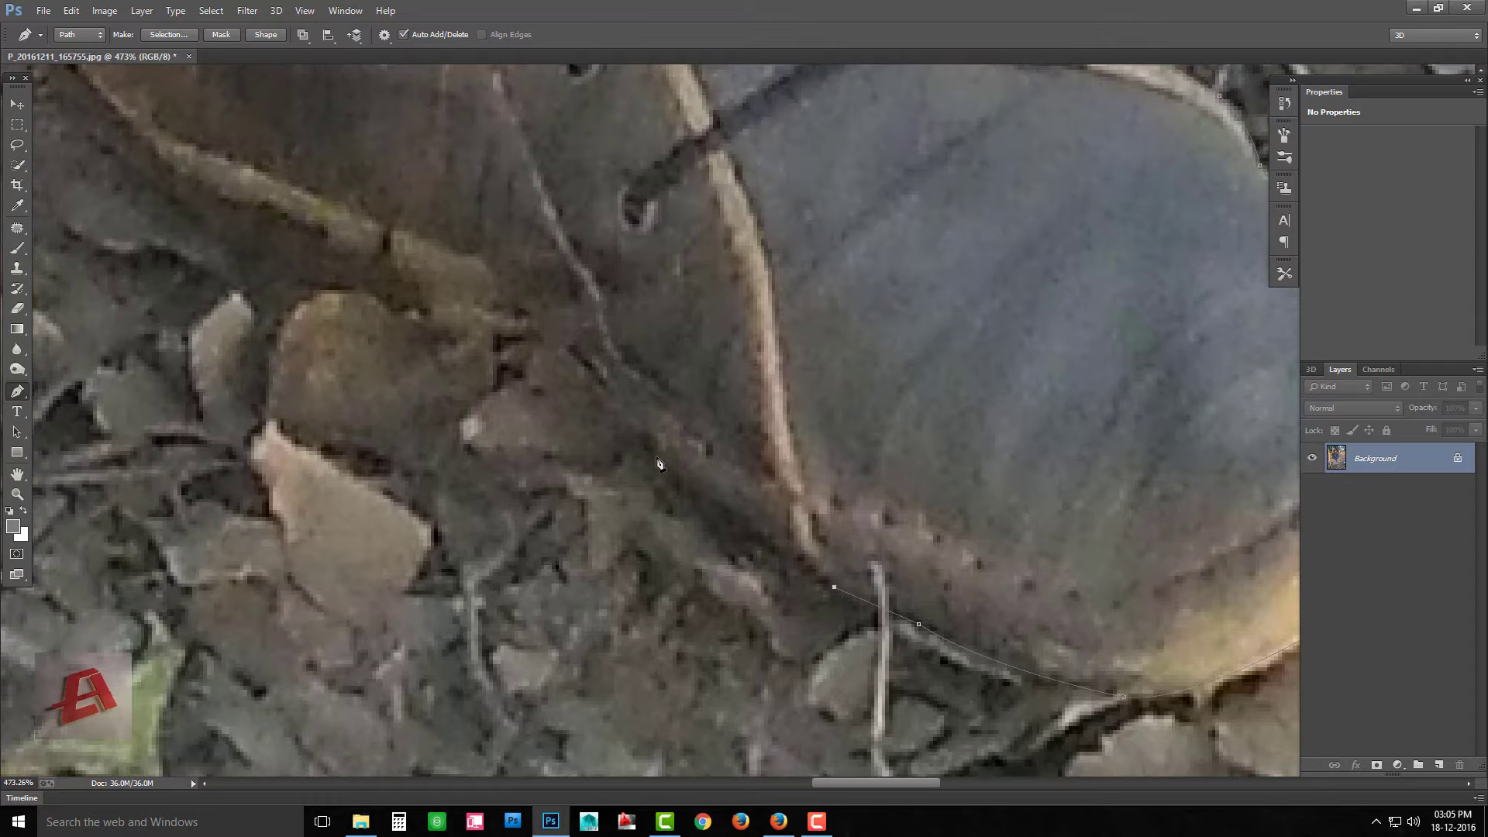
pyautogui.hscroll(-3, 775, 465)
pyautogui.moveTo(699, 415); pyautogui.dragTo(593, 401)
pyautogui.hscroll(-3, 620, 410)
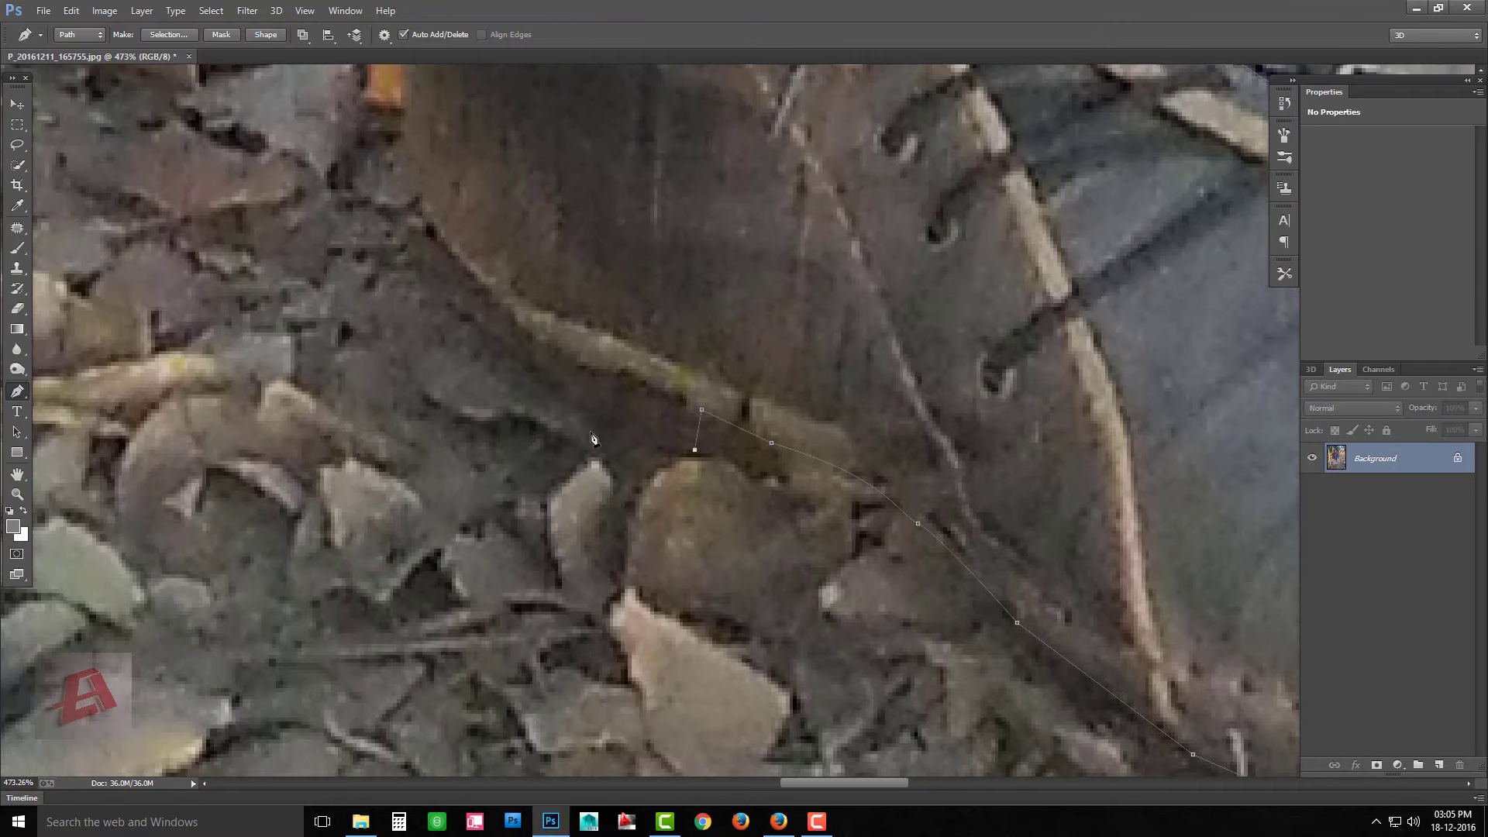
pyautogui.scroll(3, 600, 442)
# Add Pen path points at the boot heel and up along the boot edge
pyautogui.hscroll(-3, 736, 512)
pyautogui.click(885, 674)
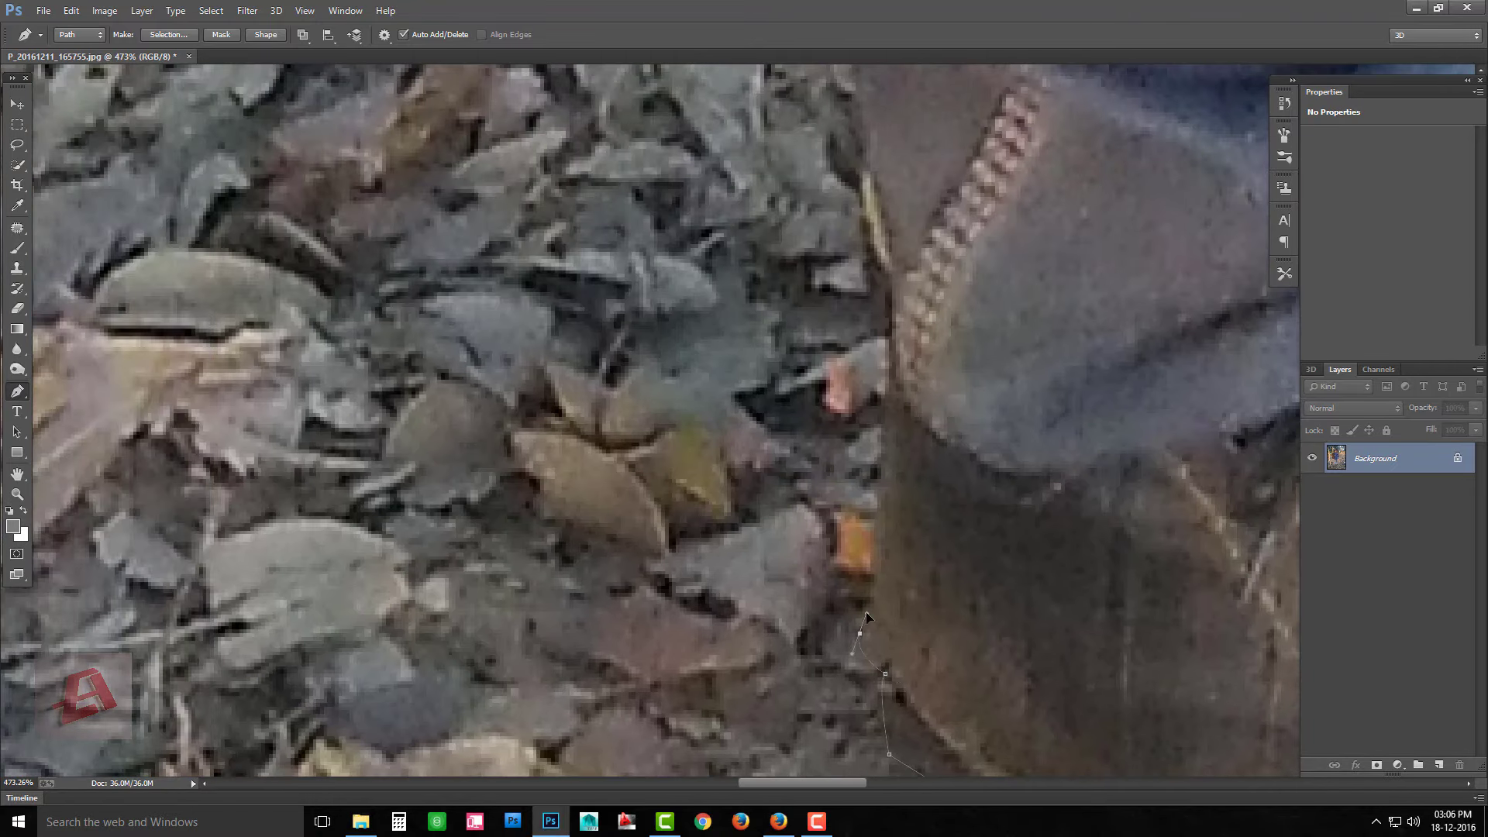
pyautogui.click(879, 468)
pyautogui.scroll(3, 922, 500)
pyautogui.hscroll(-3, 905, 378)
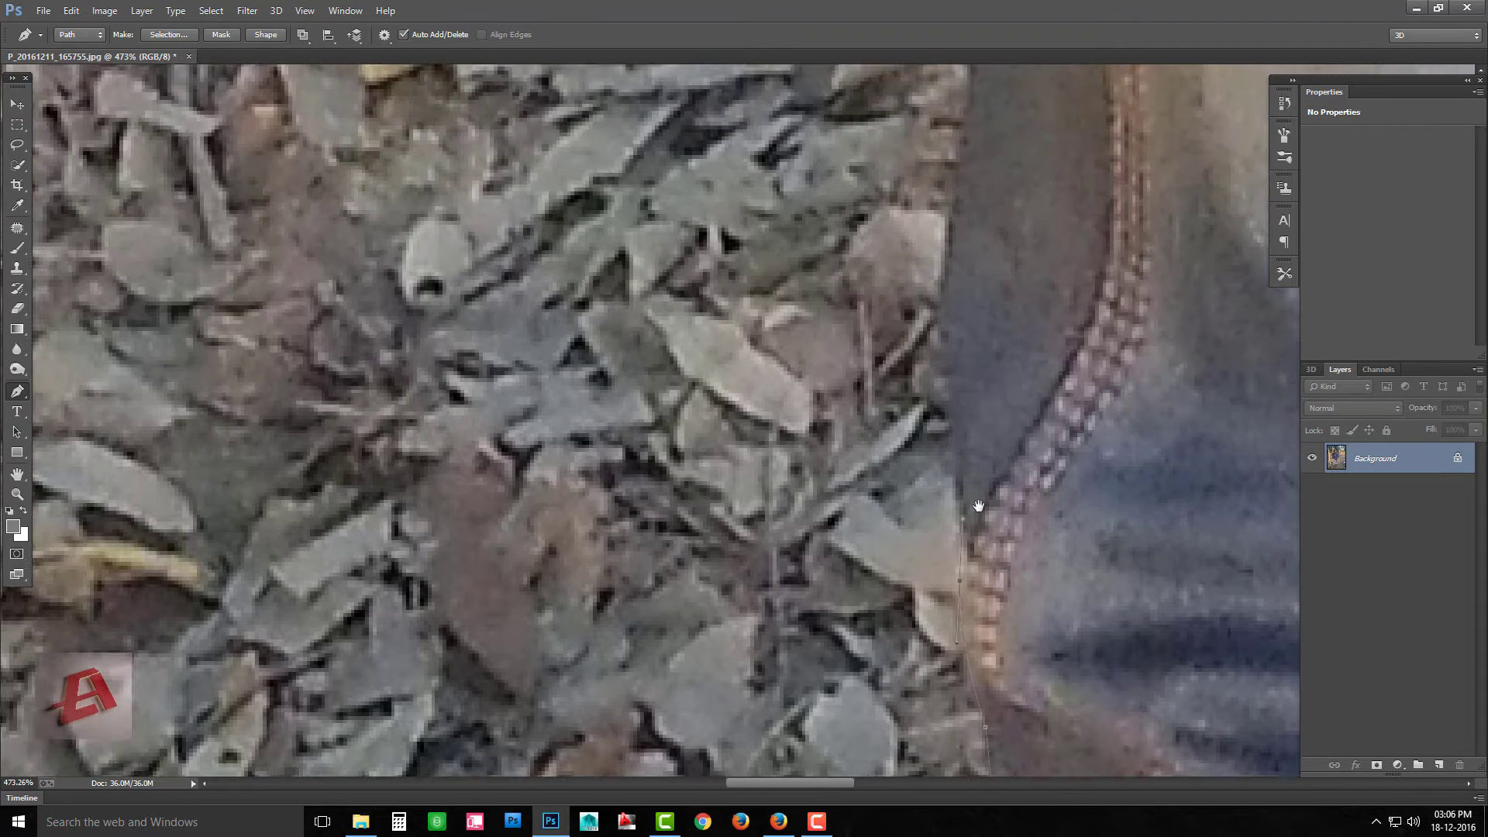
pyautogui.scroll(3, 974, 505)
pyautogui.scroll(3, 980, 464)
pyautogui.click(982, 438)
pyautogui.scroll(-2, 982, 438)
pyautogui.scroll(1, 839, 564)
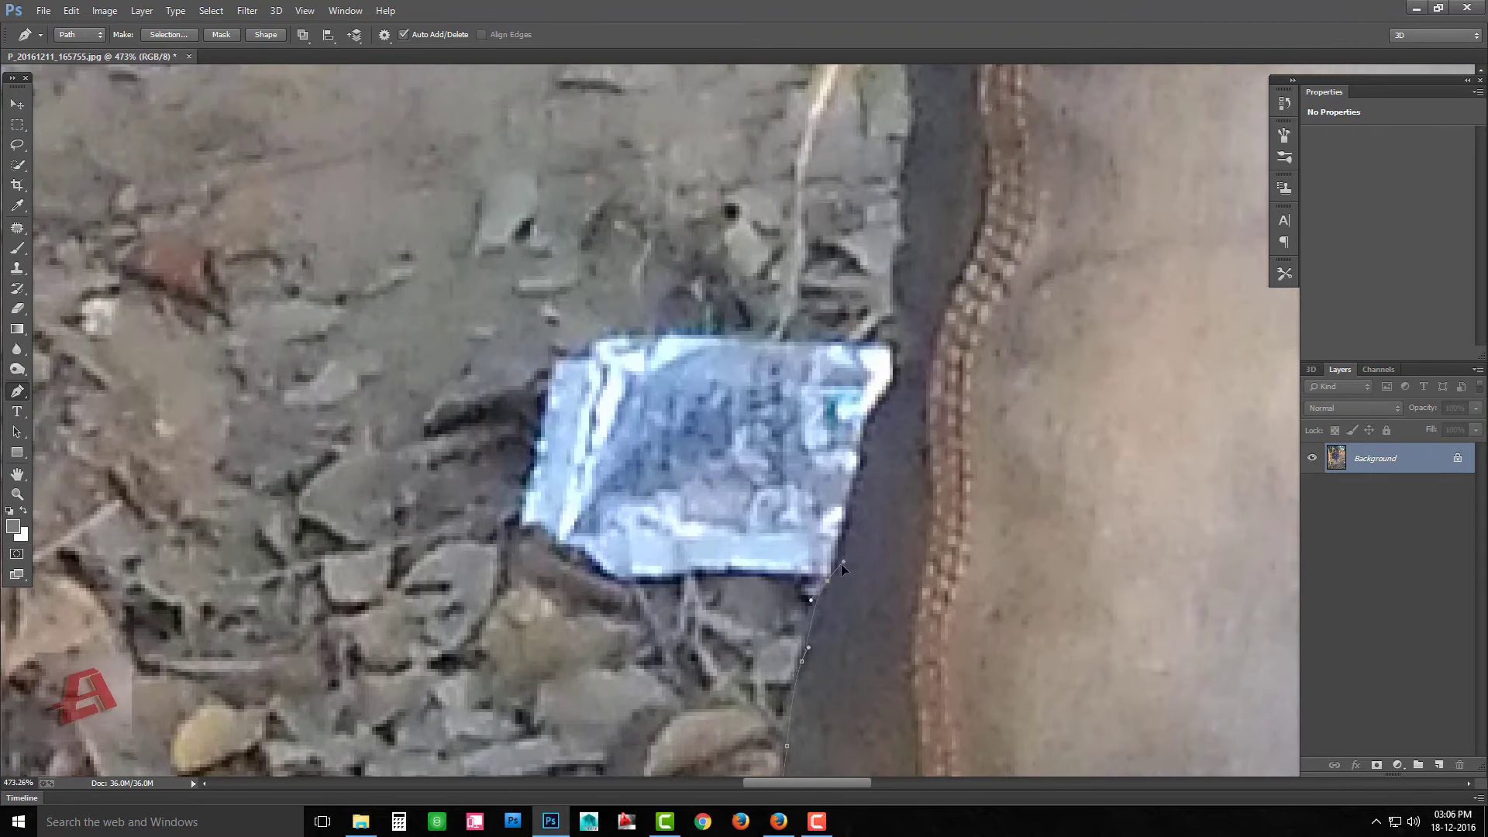
pyautogui.scroll(-1, 840, 564)
pyautogui.scroll(-1, 725, 599)
pyautogui.scroll(-2, 725, 599)
pyautogui.scroll(3, 769, 630)
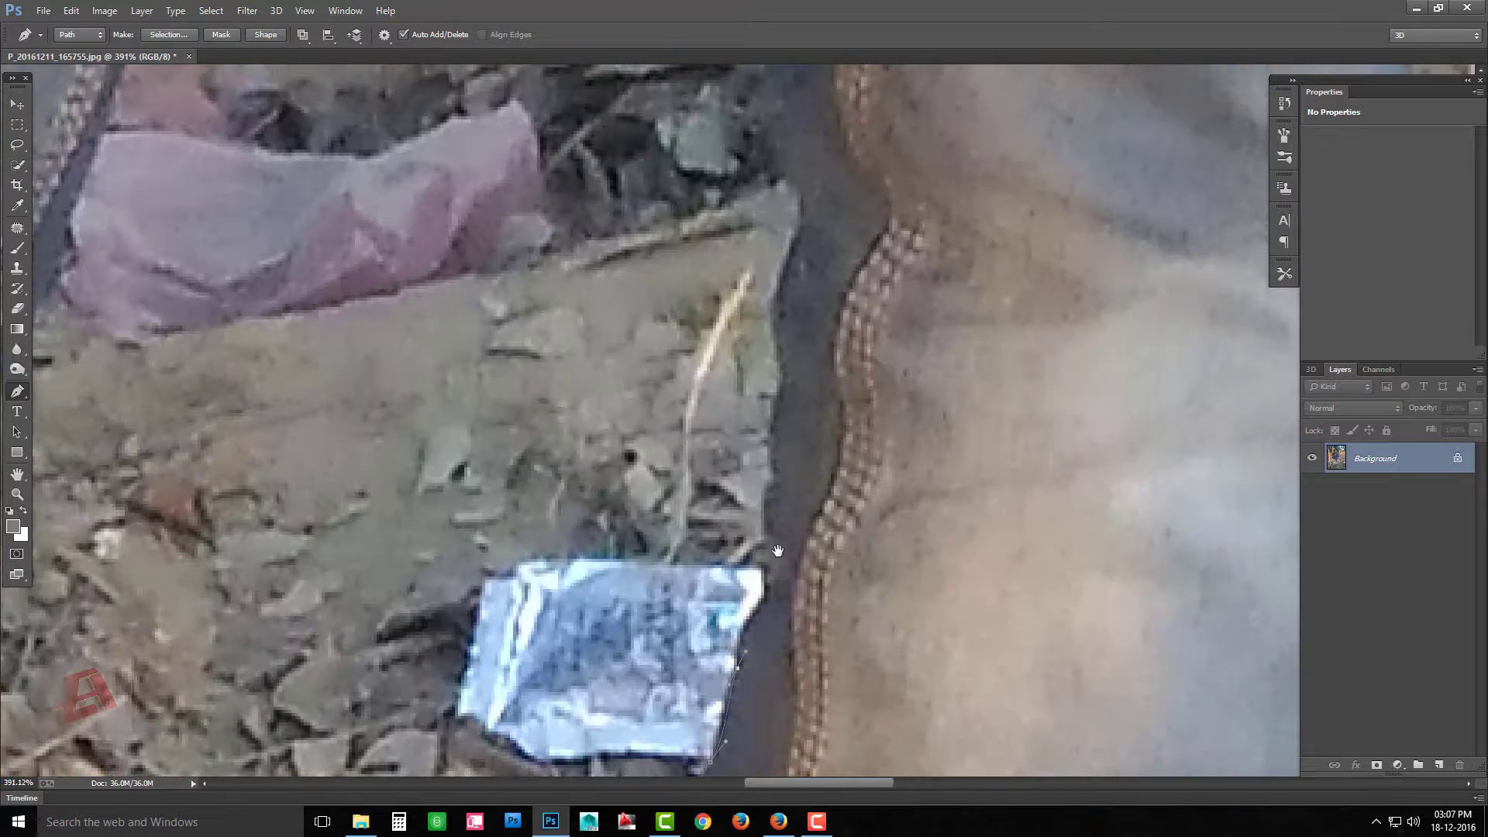
pyautogui.scroll(2, 800, 596)
pyautogui.scroll(2, 742, 533)
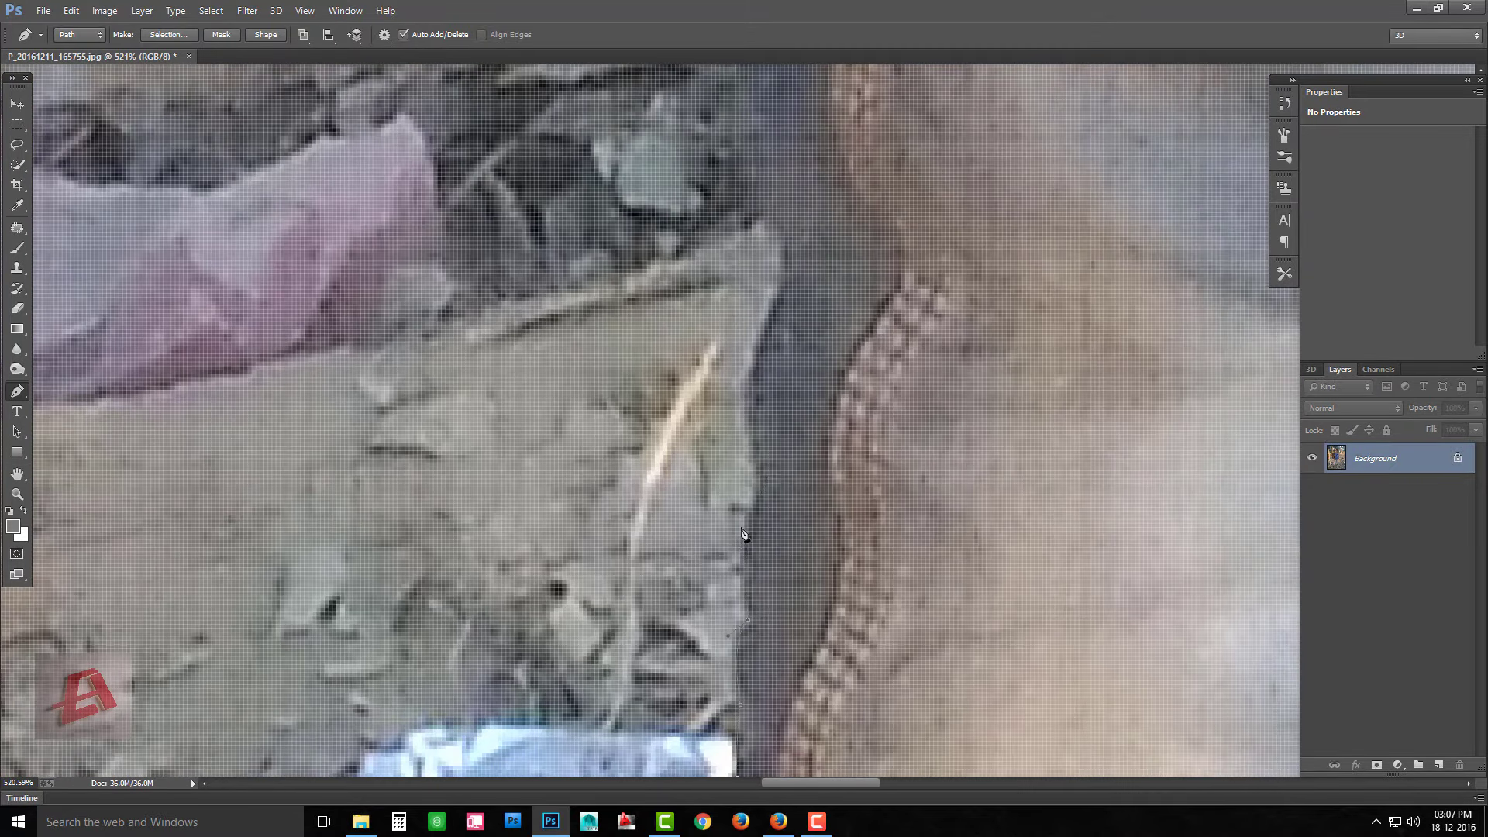
# Finish tracing the boot outline with smooth points to complete the path
pyautogui.moveTo(756, 358); pyautogui.dragTo(774, 323)
pyautogui.scroll(3, 805, 411)
pyautogui.hscroll(-1, 805, 411)
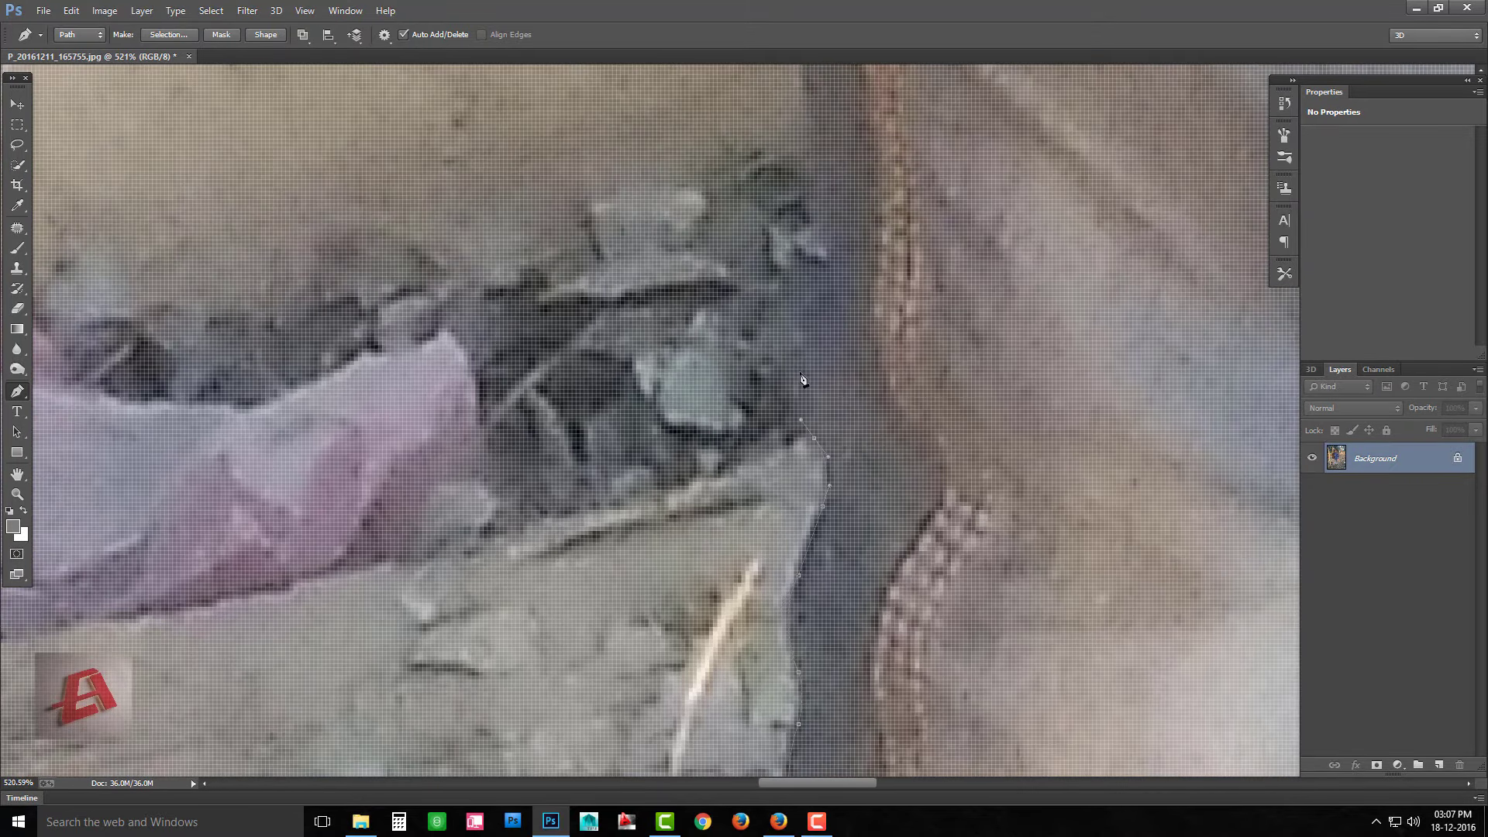
pyautogui.scroll(4, 814, 434)
pyautogui.scroll(4, 824, 480)
pyautogui.scroll(3, 821, 403)
pyautogui.scroll(3, 806, 372)
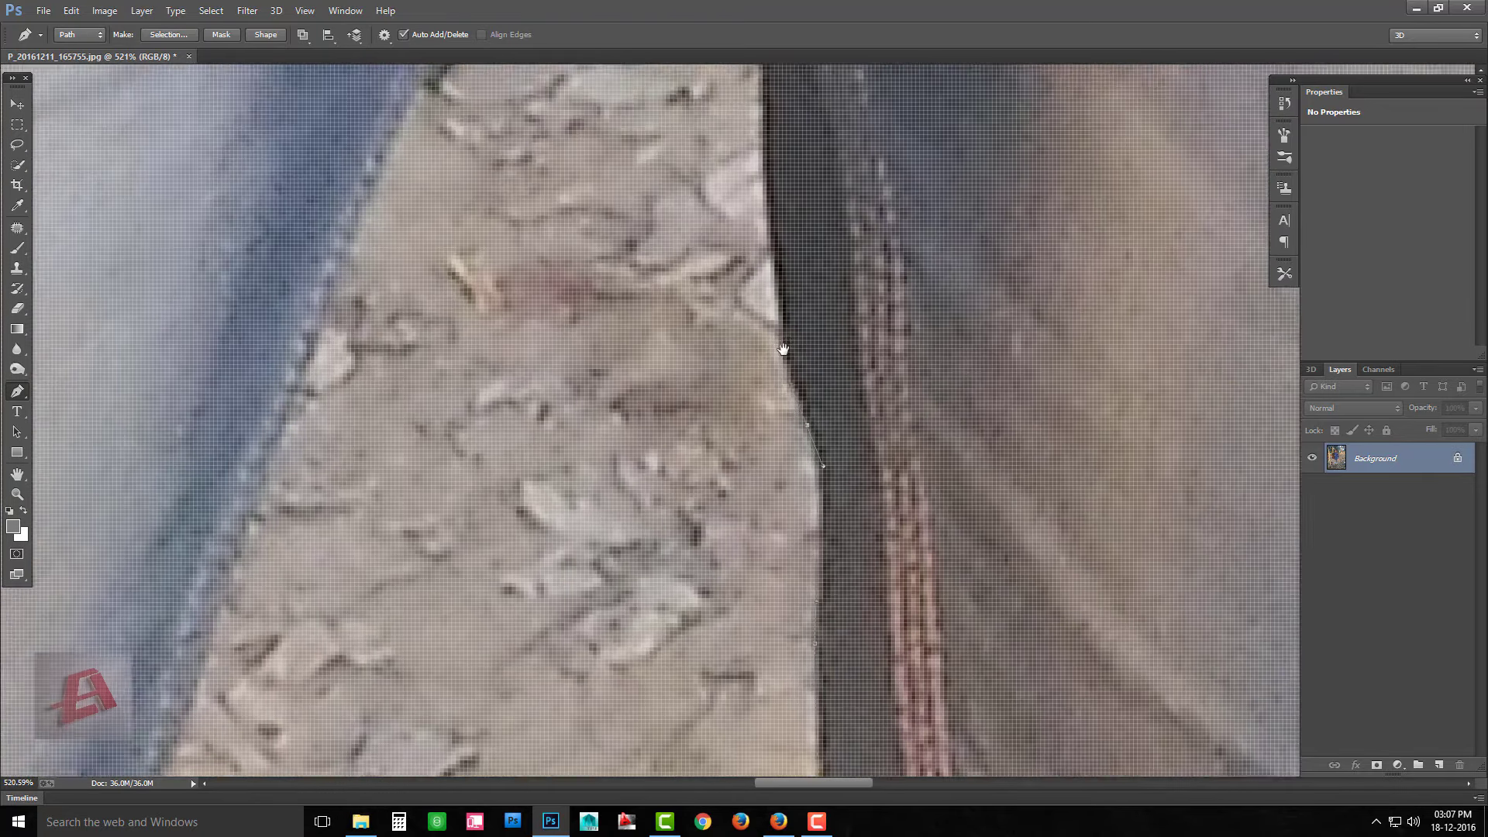
pyautogui.scroll(3, 798, 403)
pyautogui.moveTo(782, 353); pyautogui.dragTo(779, 314)
pyautogui.scroll(3, 771, 310)
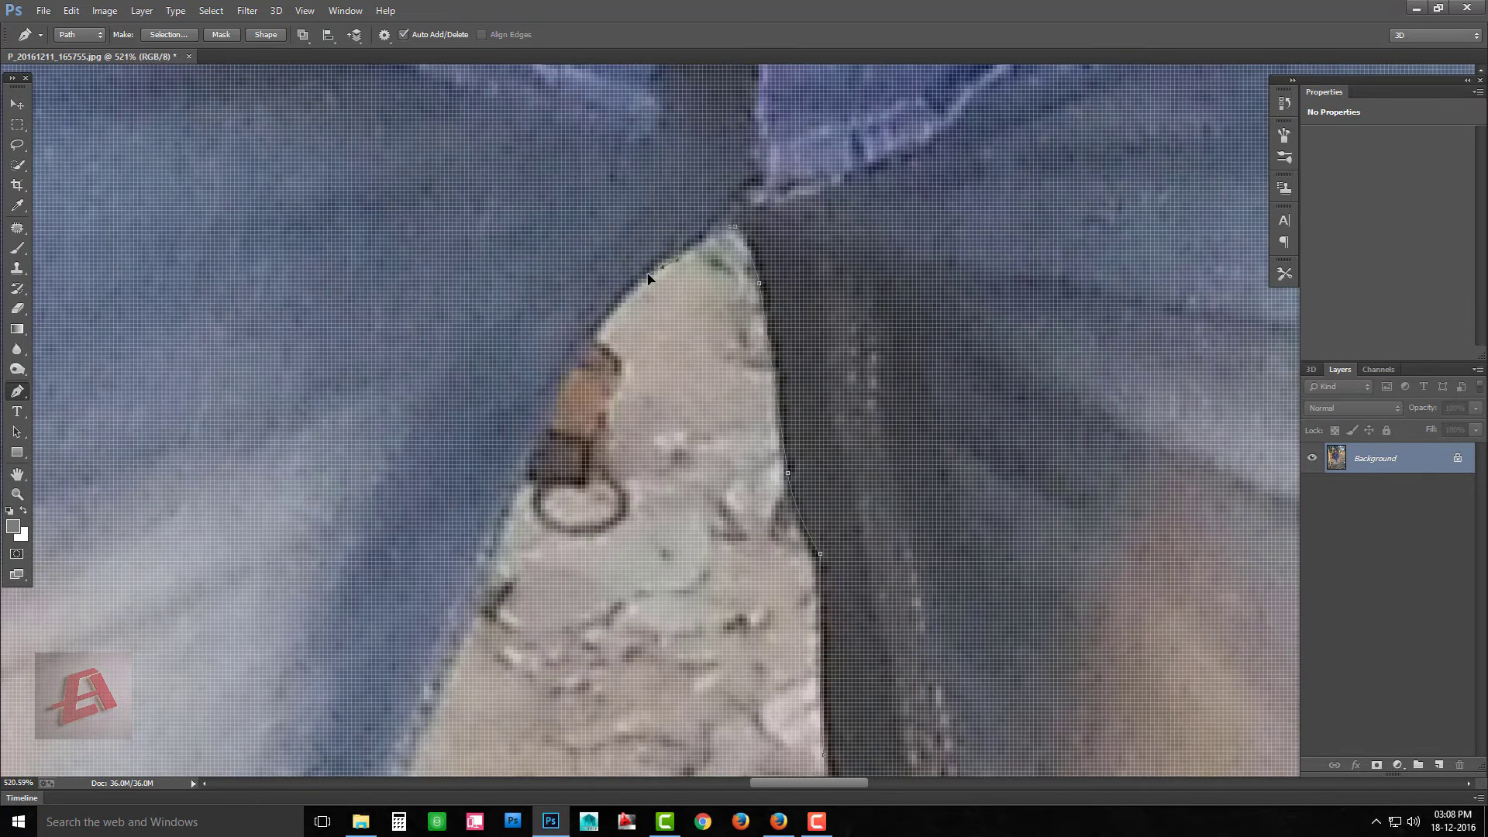
pyautogui.scroll(-2, 650, 278)
pyautogui.scroll(-3, 584, 564)
pyautogui.scroll(-3, 627, 370)
pyautogui.click(553, 447)
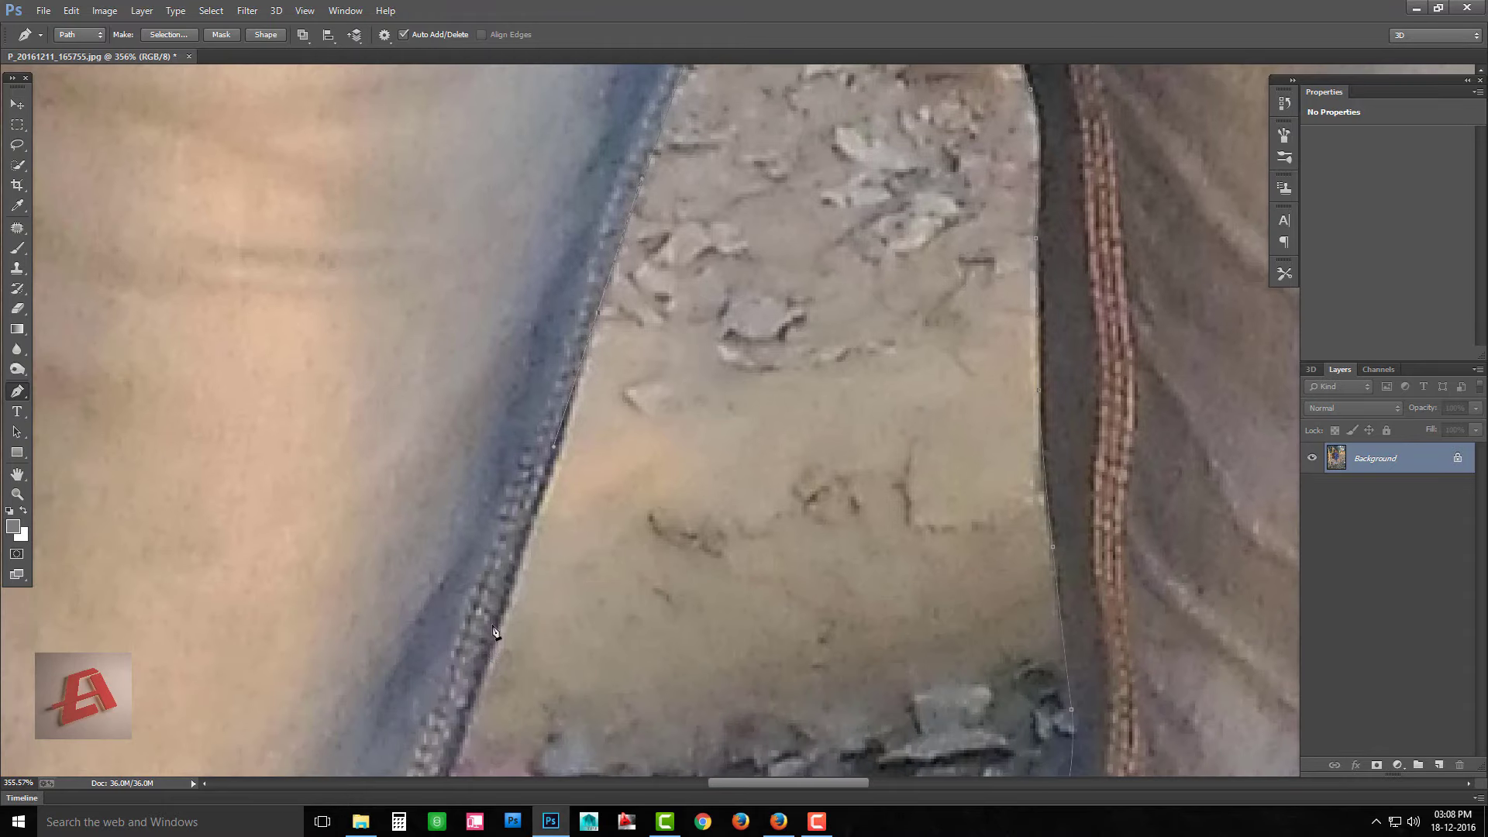
pyautogui.scroll(-3, 493, 632)
pyautogui.scroll(-3, 474, 620)
pyautogui.scroll(-3, 479, 531)
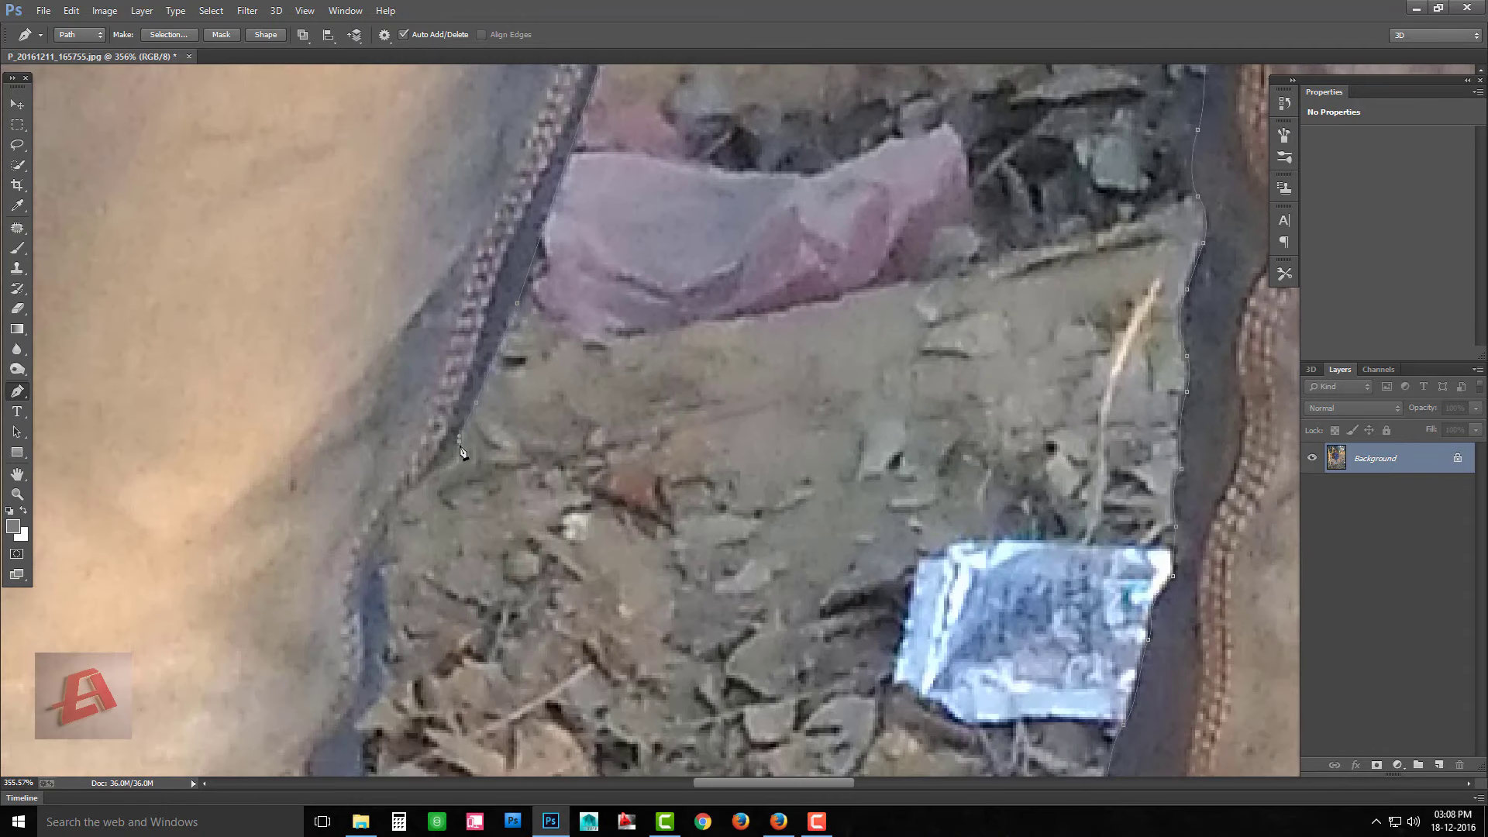
pyautogui.scroll(-3, 380, 558)
pyautogui.scroll(-3, 372, 516)
pyautogui.scroll(-3, 375, 471)
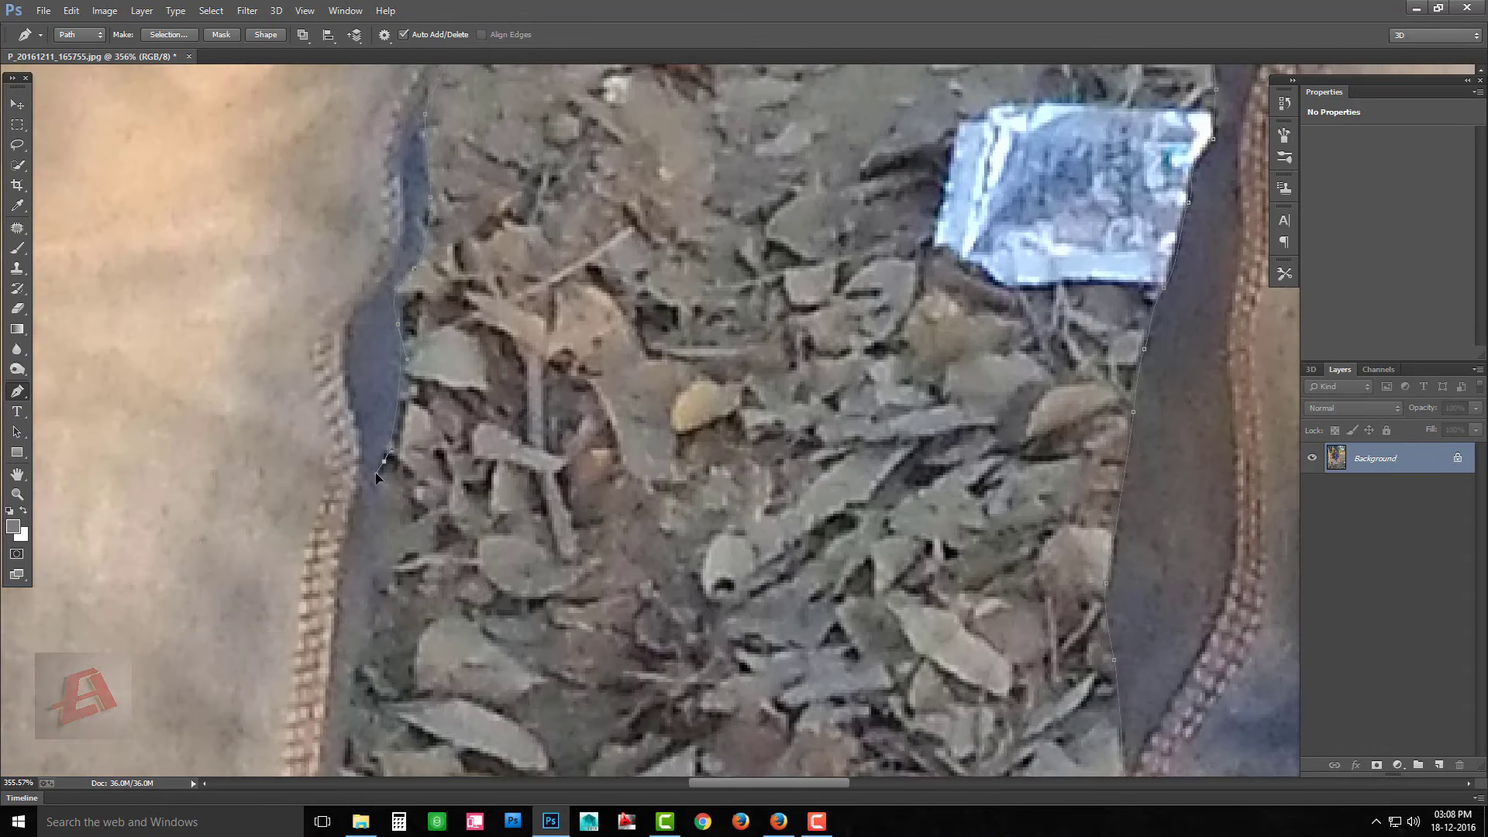
pyautogui.scroll(-3, 348, 535)
pyautogui.scroll(-3, 333, 527)
pyautogui.scroll(-3, 299, 437)
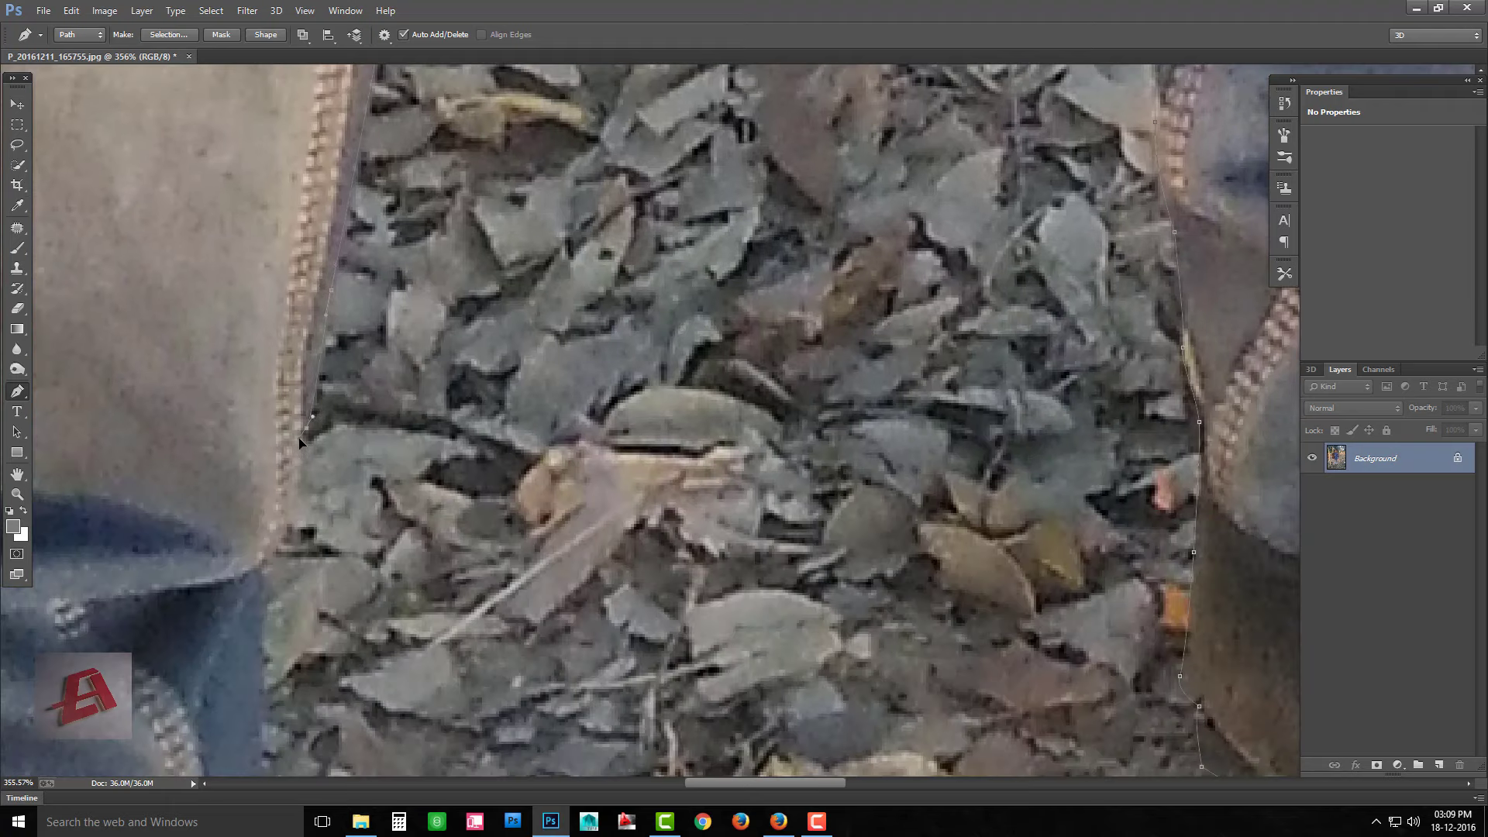
pyautogui.scroll(-3, 299, 437)
pyautogui.scroll(-3, 292, 443)
pyautogui.scroll(-3, 292, 443)
pyautogui.scroll(-5, 279, 449)
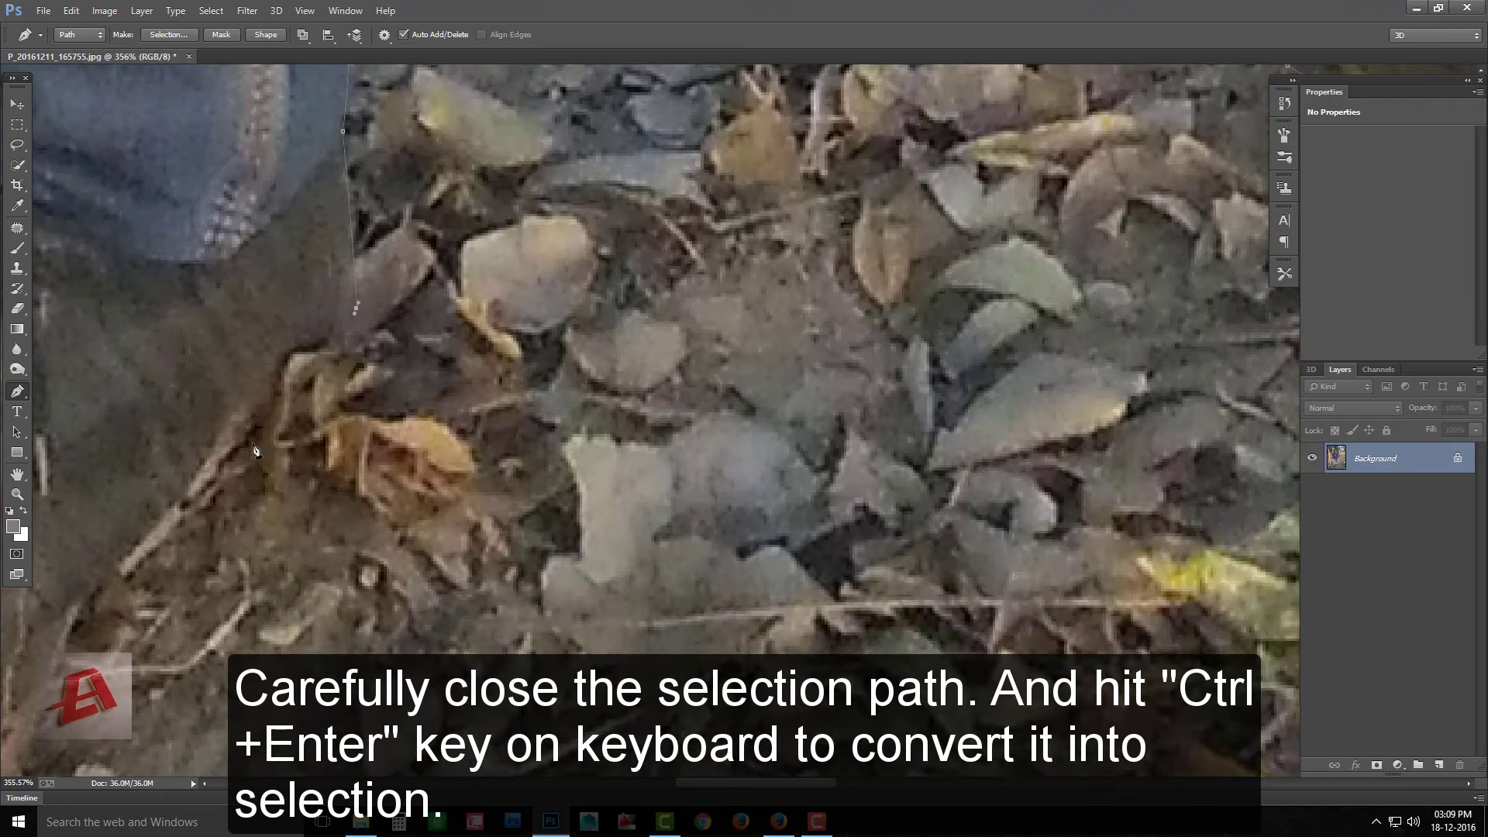
pyautogui.scroll(-3, 255, 457)
pyautogui.scroll(-3, 240, 463)
pyautogui.scroll(-3, 240, 462)
pyautogui.scroll(-3, 443, 540)
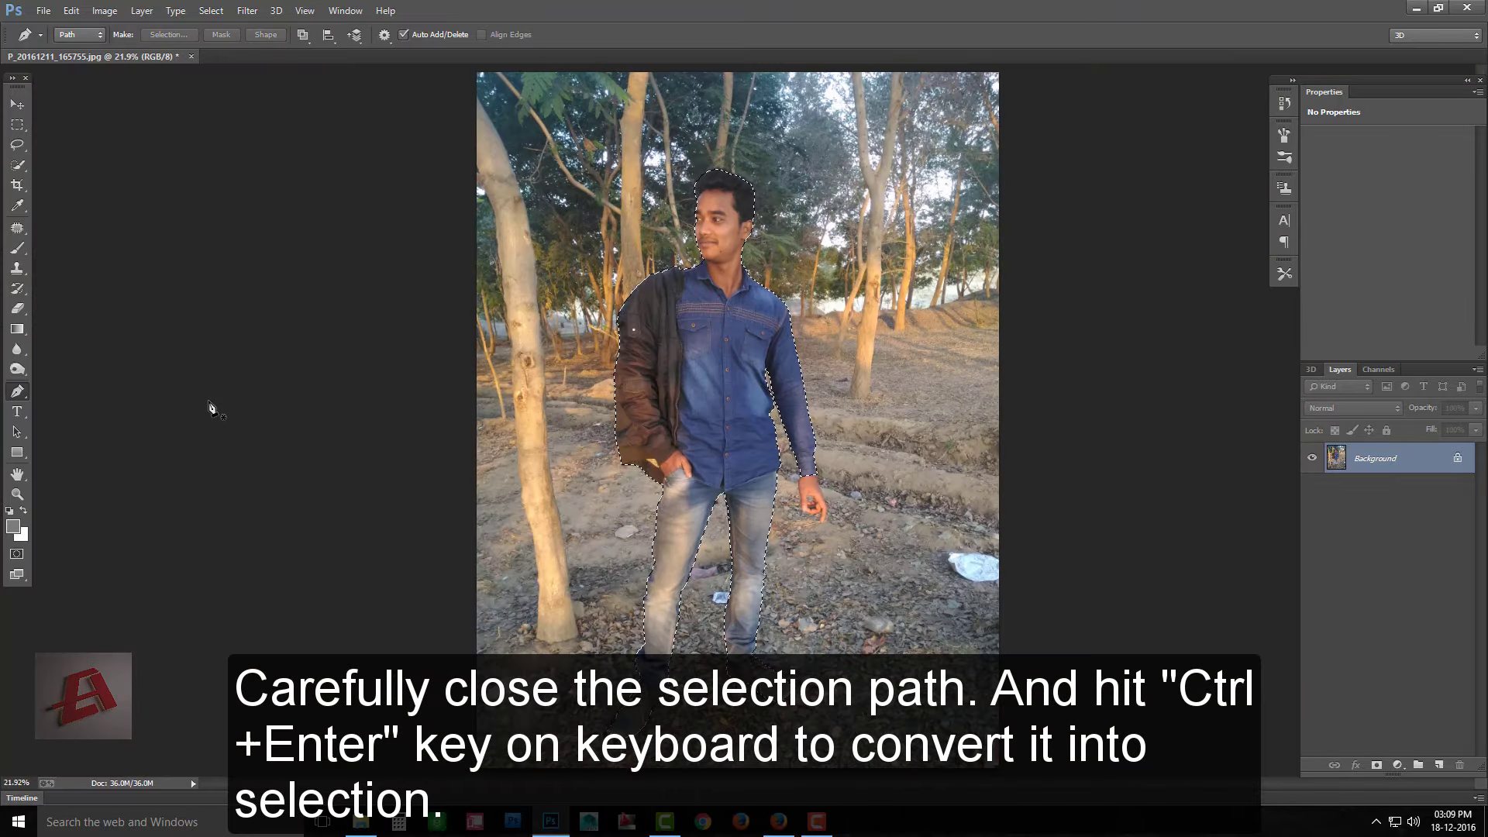
# Load the path as a selection and create a new 1920×1080, 72 ppi document
pyautogui.hotkey('ctrl', 'Return')
pyautogui.hotkey('ctrl', 'n')
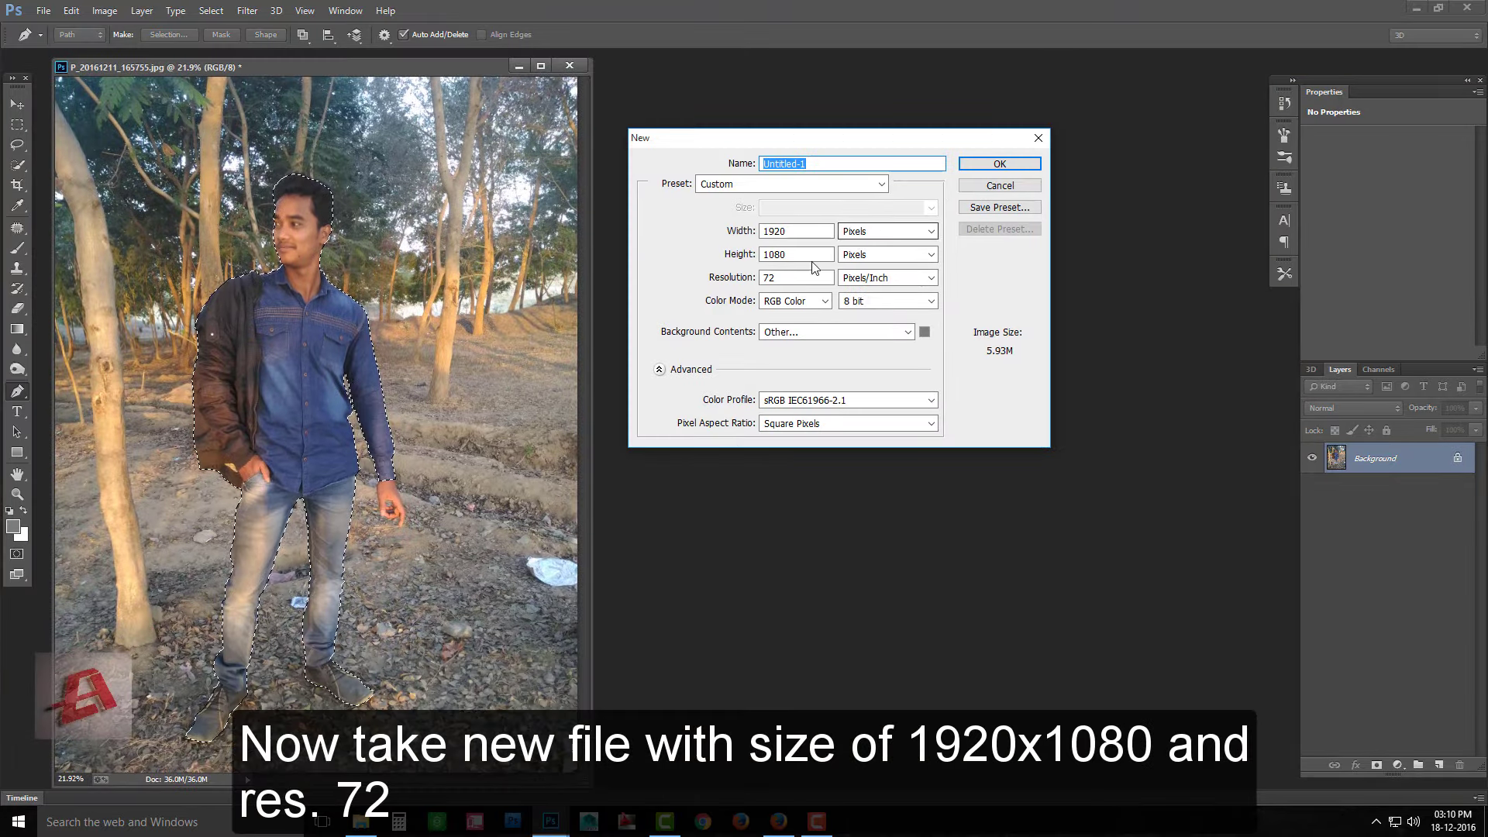
pyautogui.click(1000, 163)
pyautogui.moveTo(465, 70)
pyautogui.mouseDown()
pyautogui.moveTo(698, 276)
pyautogui.moveTo(699, 230)
pyautogui.mouseUp()
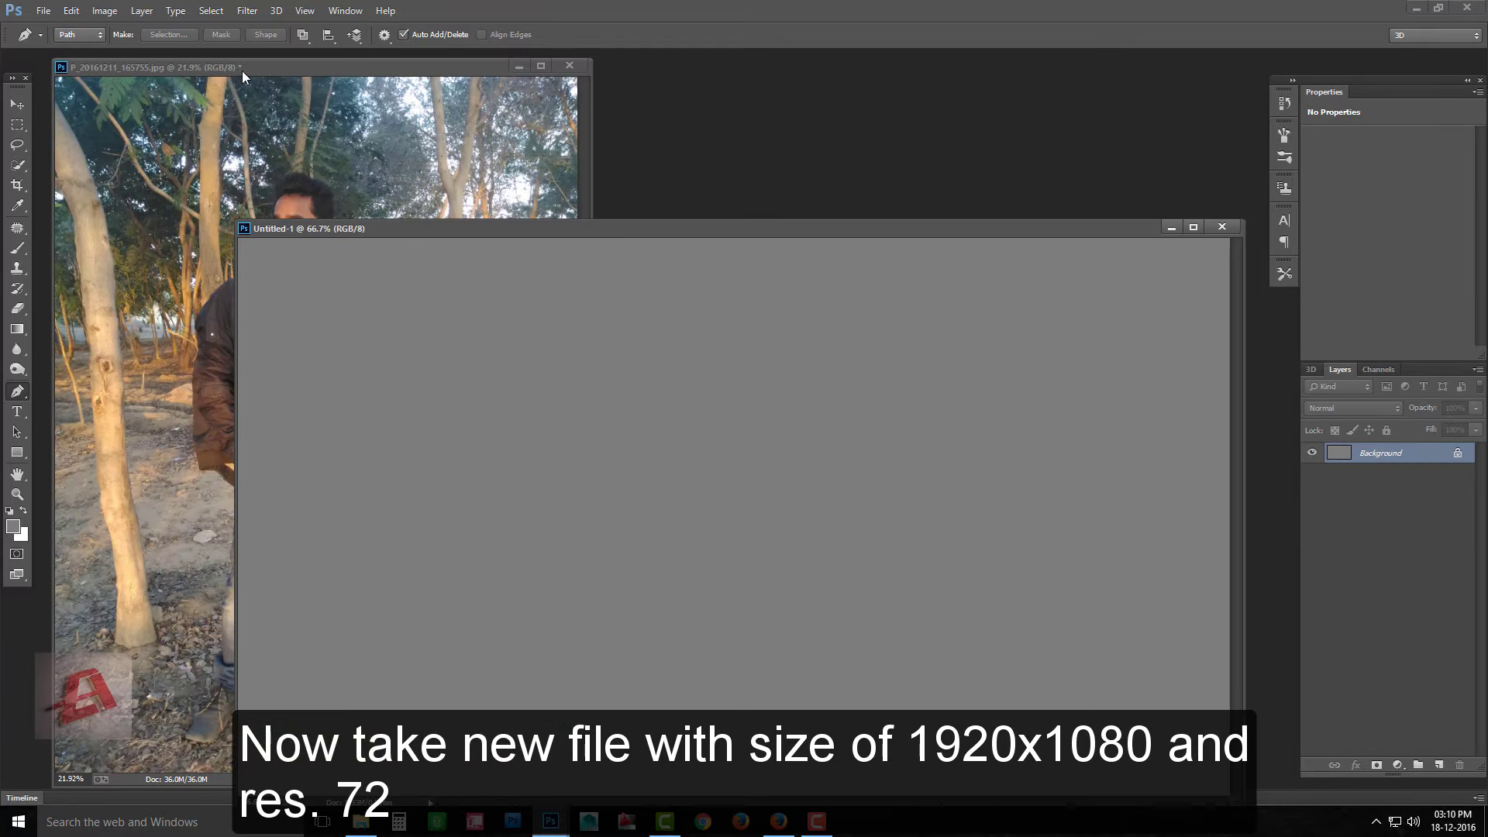
pyautogui.click(242, 71)
# Move the selected man into Untitled-1 and close the original photo without saving
pyautogui.press('v')
pyautogui.moveTo(287, 185); pyautogui.dragTo(969, 329)
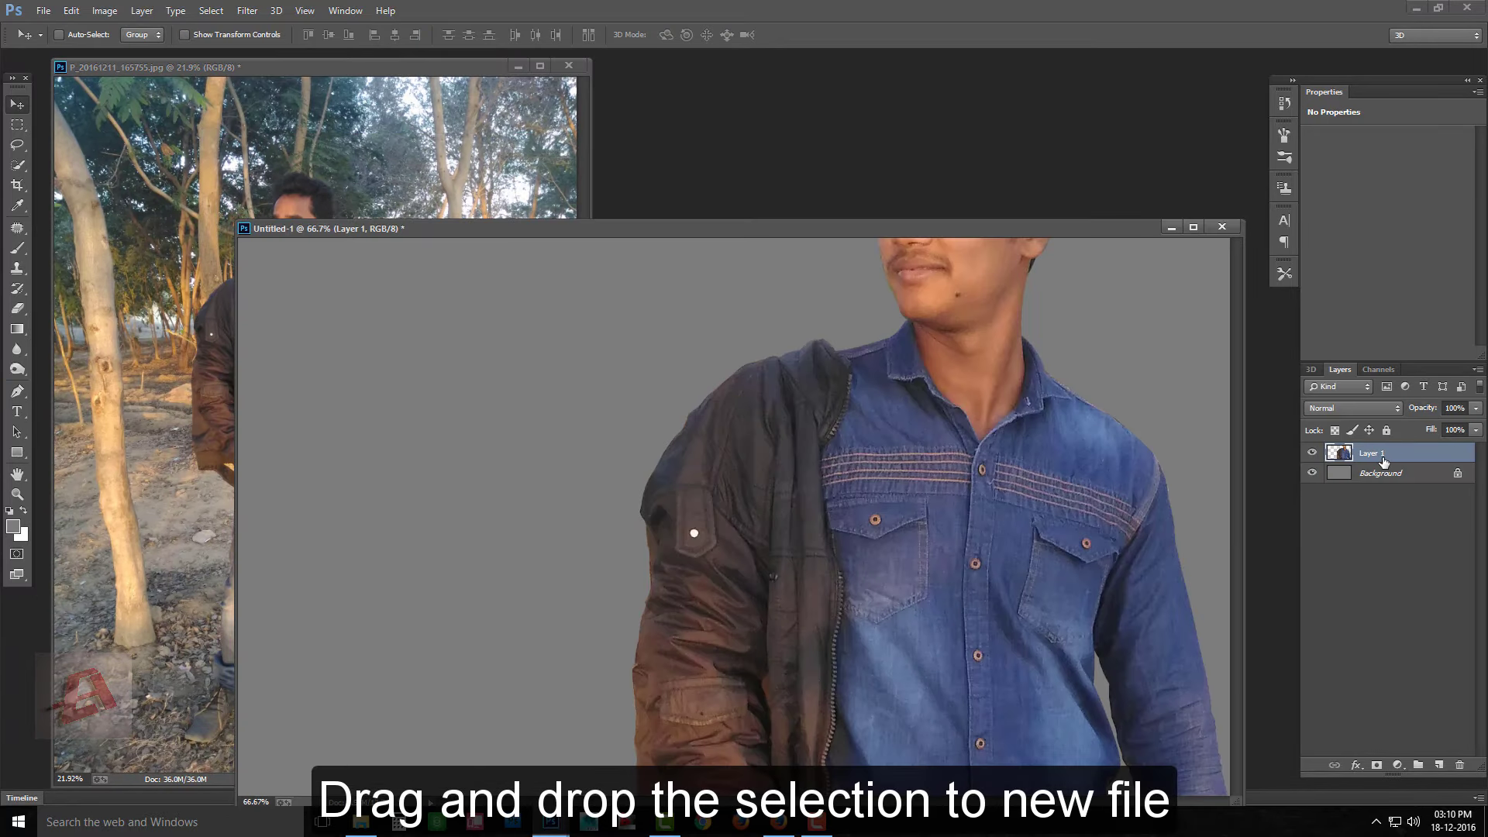
pyautogui.click(569, 66)
pyautogui.press('n')
pyautogui.moveTo(632, 228); pyautogui.dragTo(536, 58)
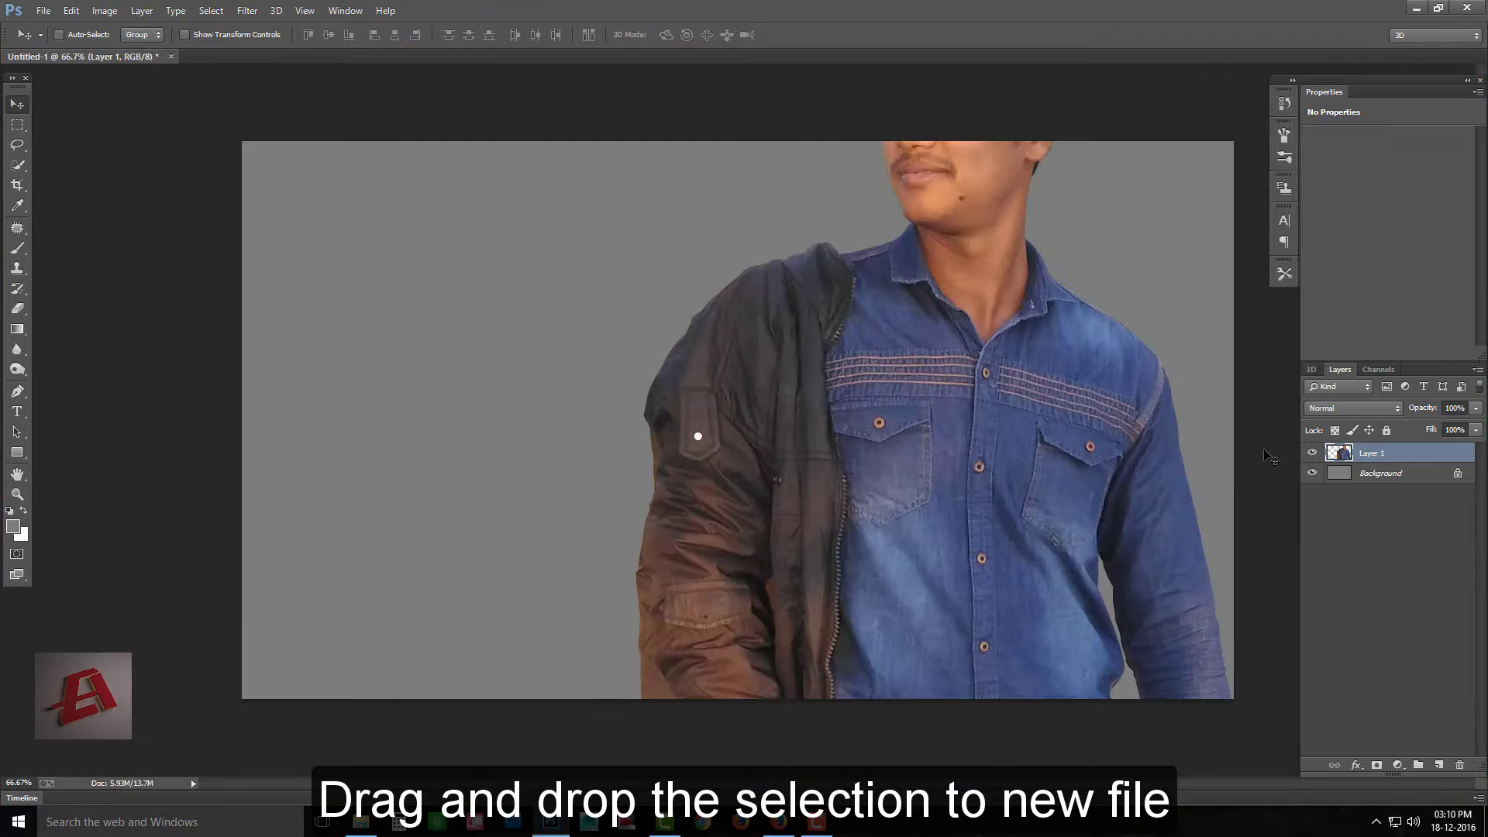
# Make the man's layer a smart object, scale it to about 24%, and tilt slightly
pyautogui.rightClick(1418, 459)
pyautogui.click(1255, 286)
pyautogui.hotkey('ctrl', 't')
pyautogui.hotkey('ctrl', '-')
pyautogui.hotkey('ctrl', '-')
pyautogui.hotkey('ctrl', '-')
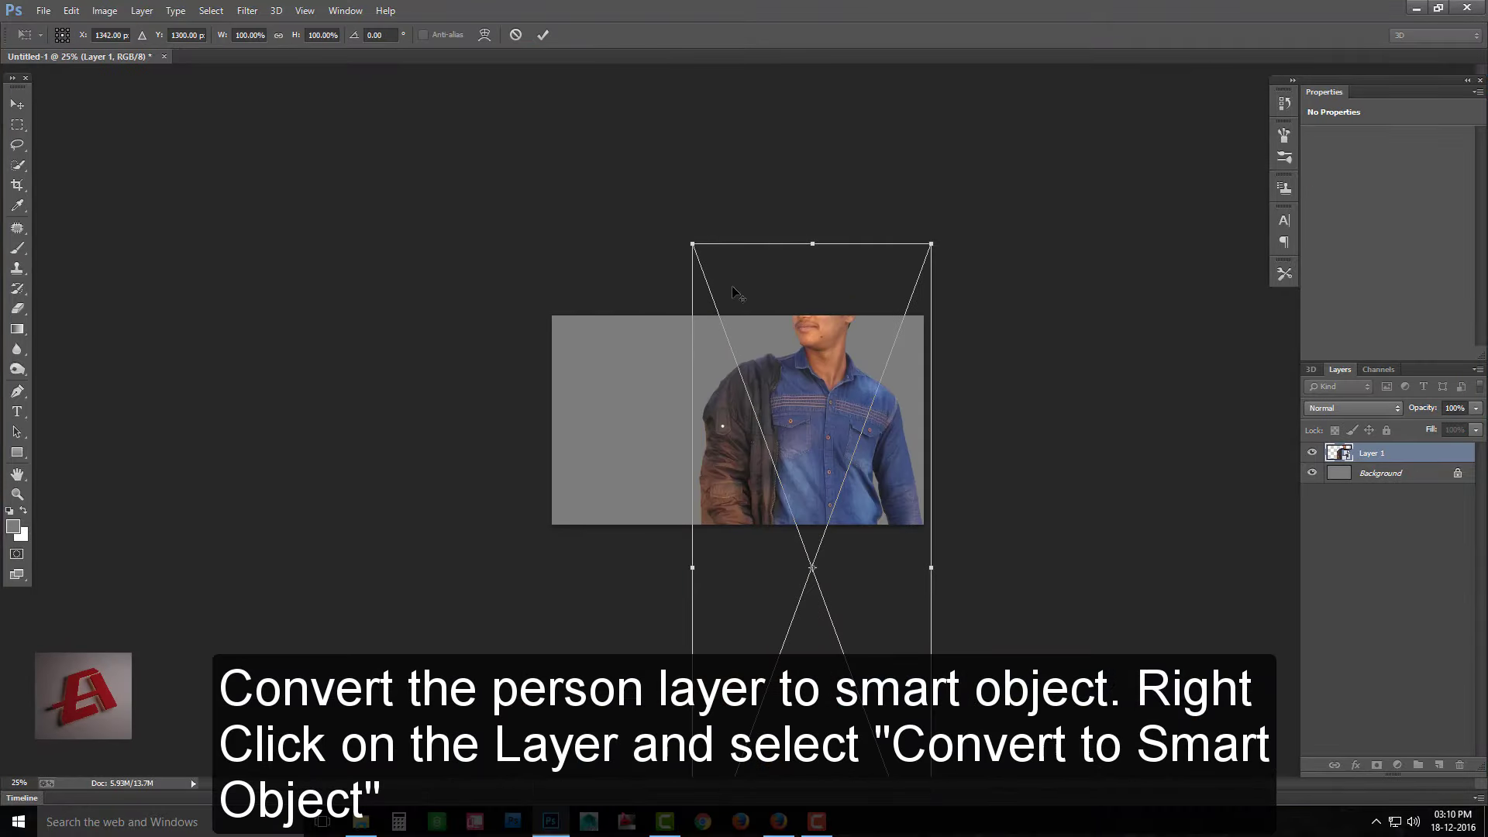
pyautogui.moveTo(691, 243); pyautogui.dragTo(809, 380)
pyautogui.moveTo(809, 494); pyautogui.dragTo(732, 397)
pyautogui.hotkey('ctrl', '+')
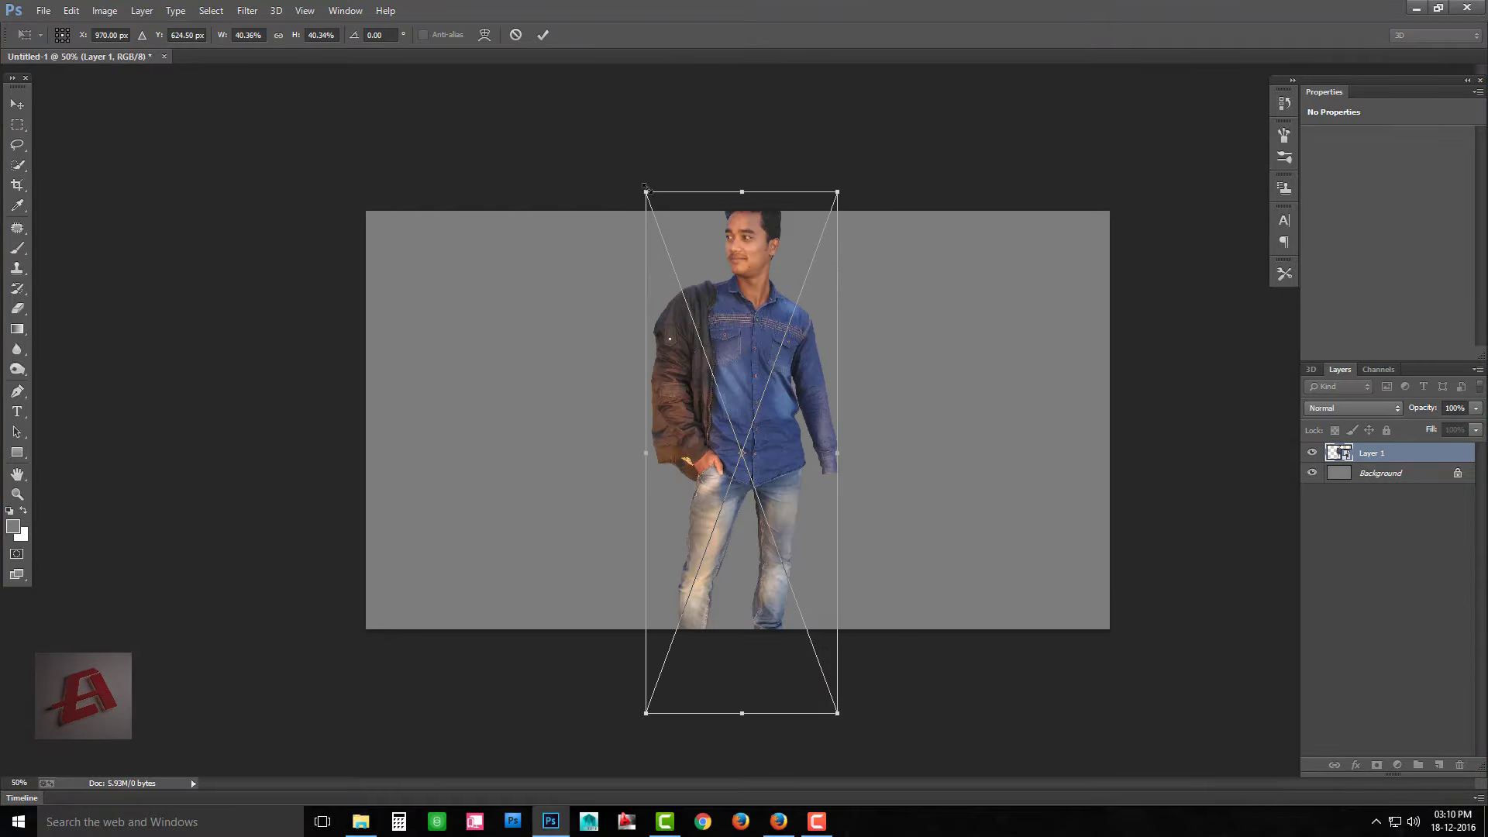
pyautogui.moveTo(644, 187)
pyautogui.mouseDown()
pyautogui.moveTo(678, 285)
pyautogui.moveTo(668, 258)
pyautogui.mouseUp()
pyautogui.hotkey('ctrl', '+')
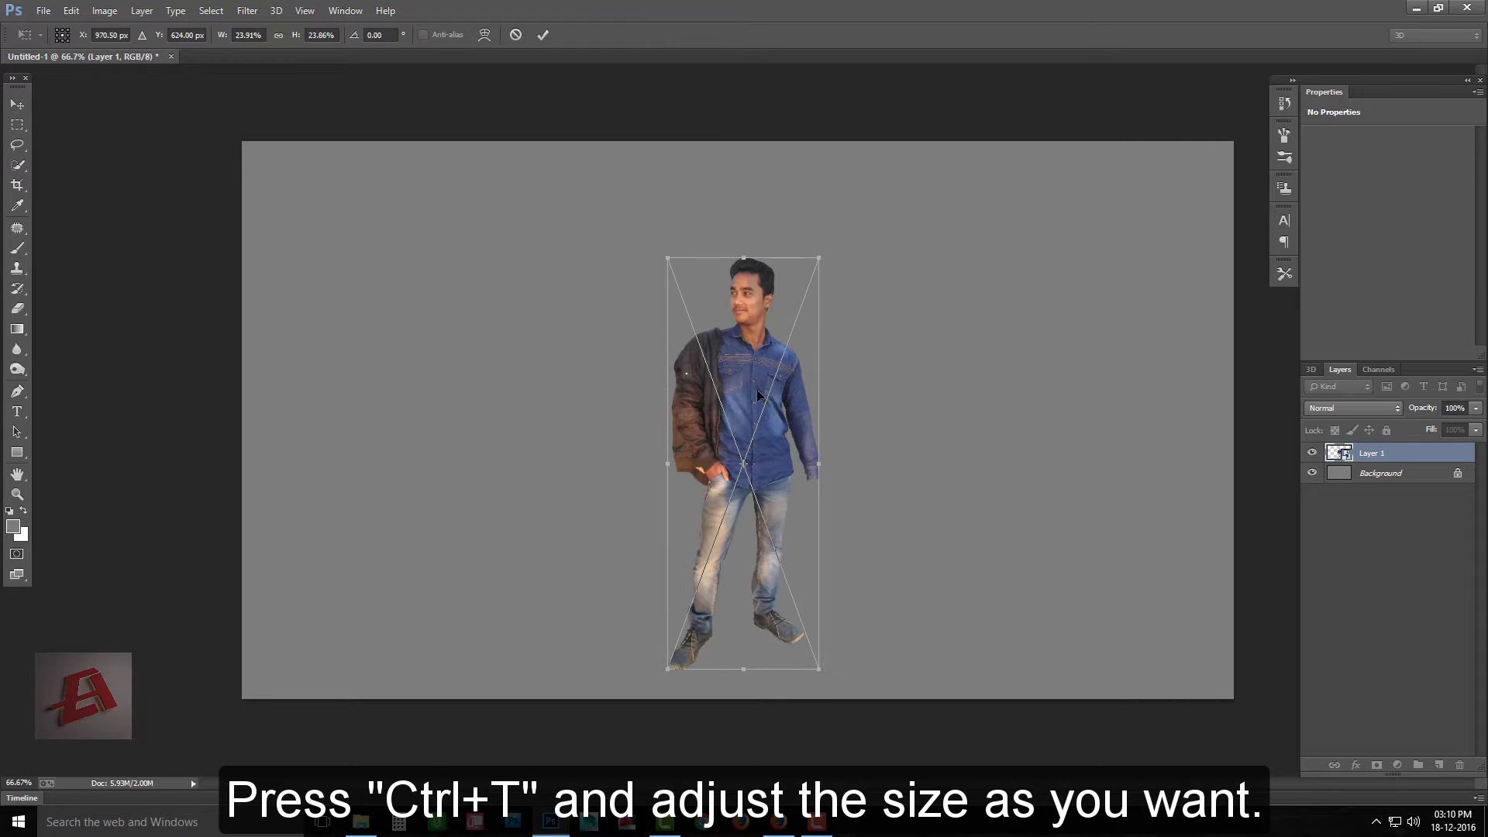
pyautogui.moveTo(875, 299)
pyautogui.mouseDown()
pyautogui.moveTo(853, 239)
pyautogui.moveTo(870, 247)
pyautogui.mouseUp()
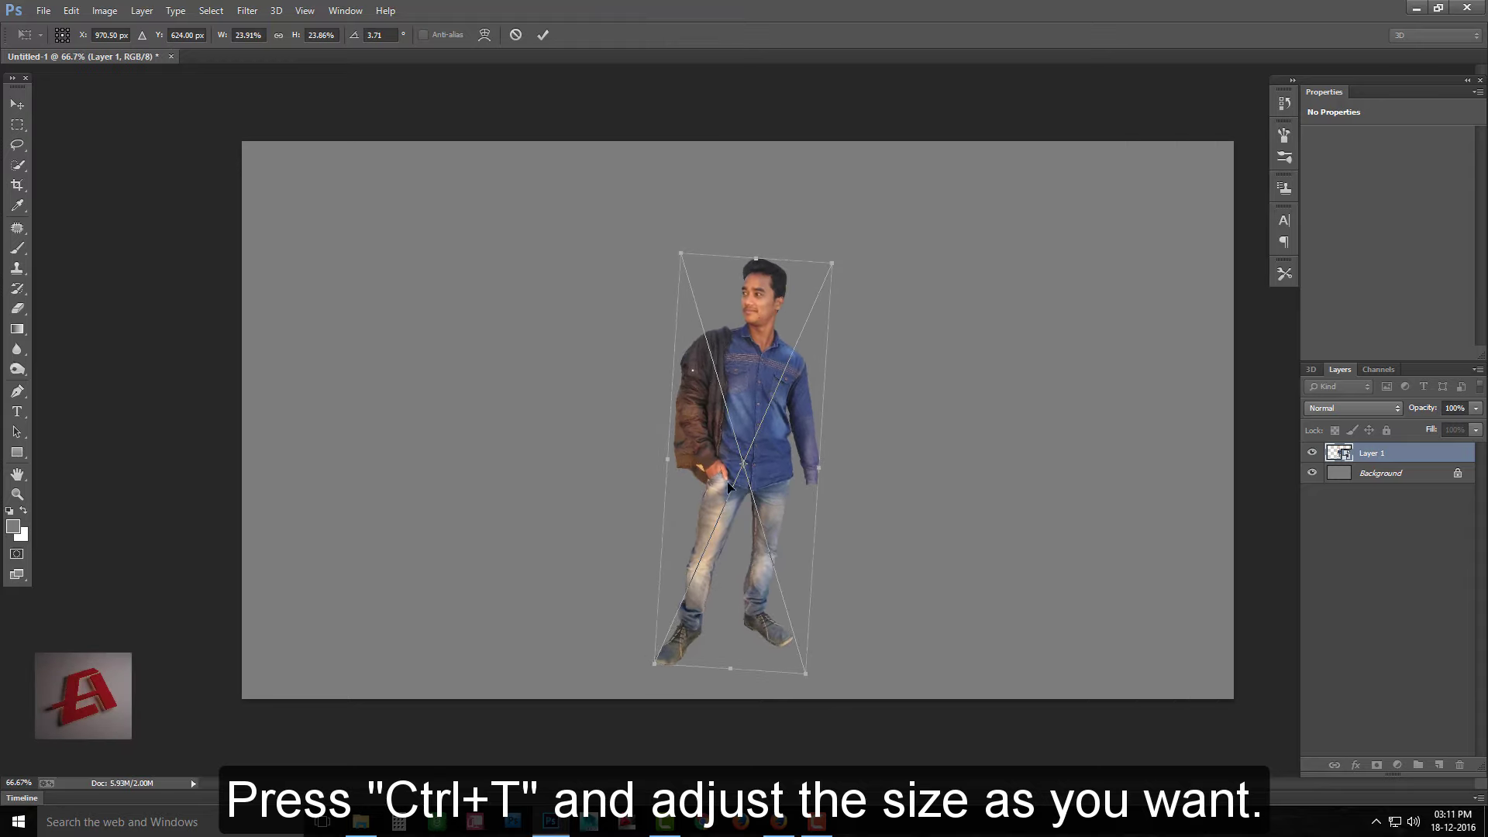
pyautogui.press('Return')
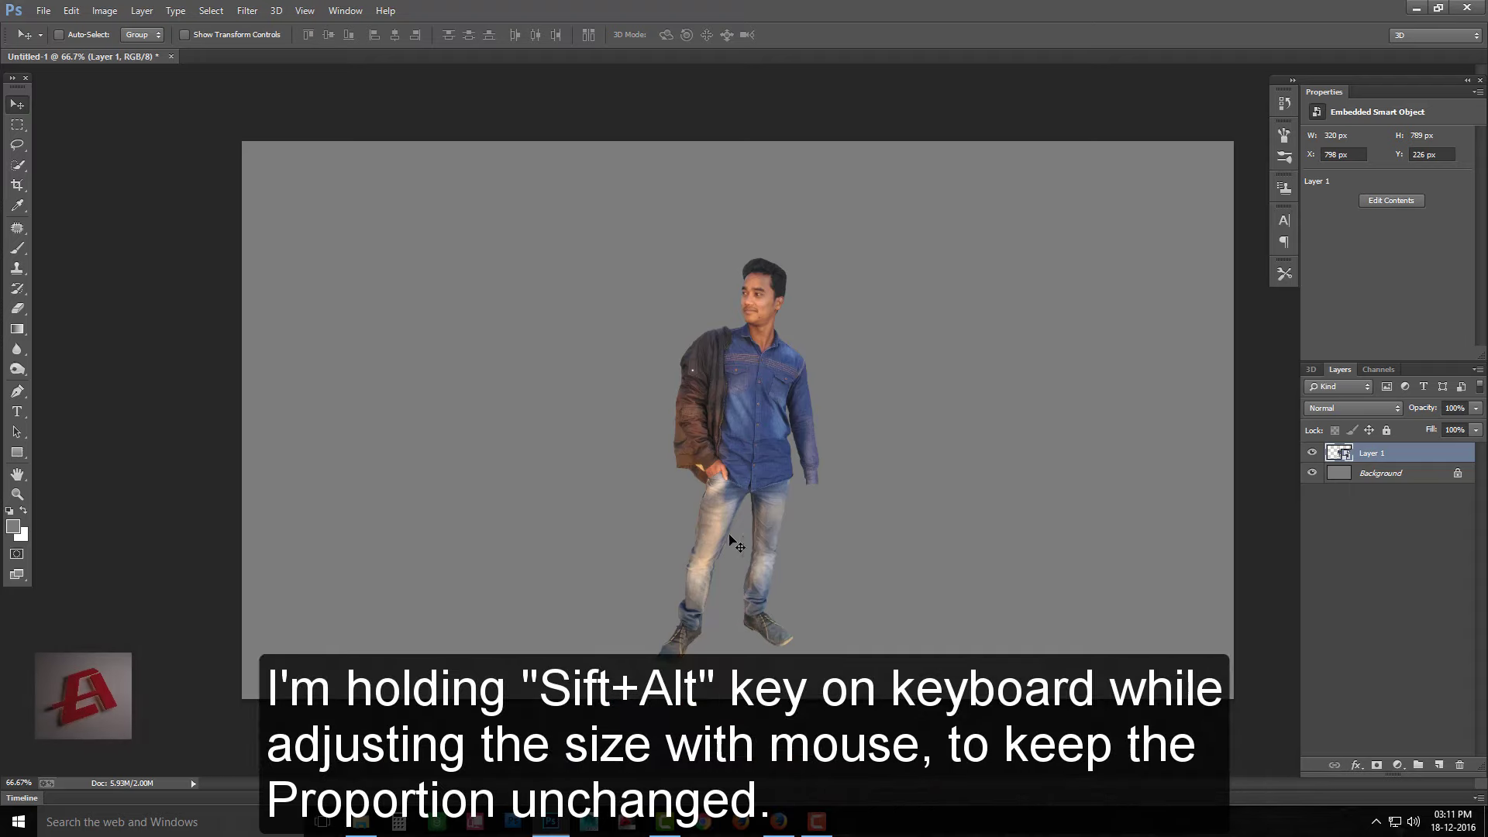
pyautogui.moveTo(749, 465); pyautogui.dragTo(749, 458)
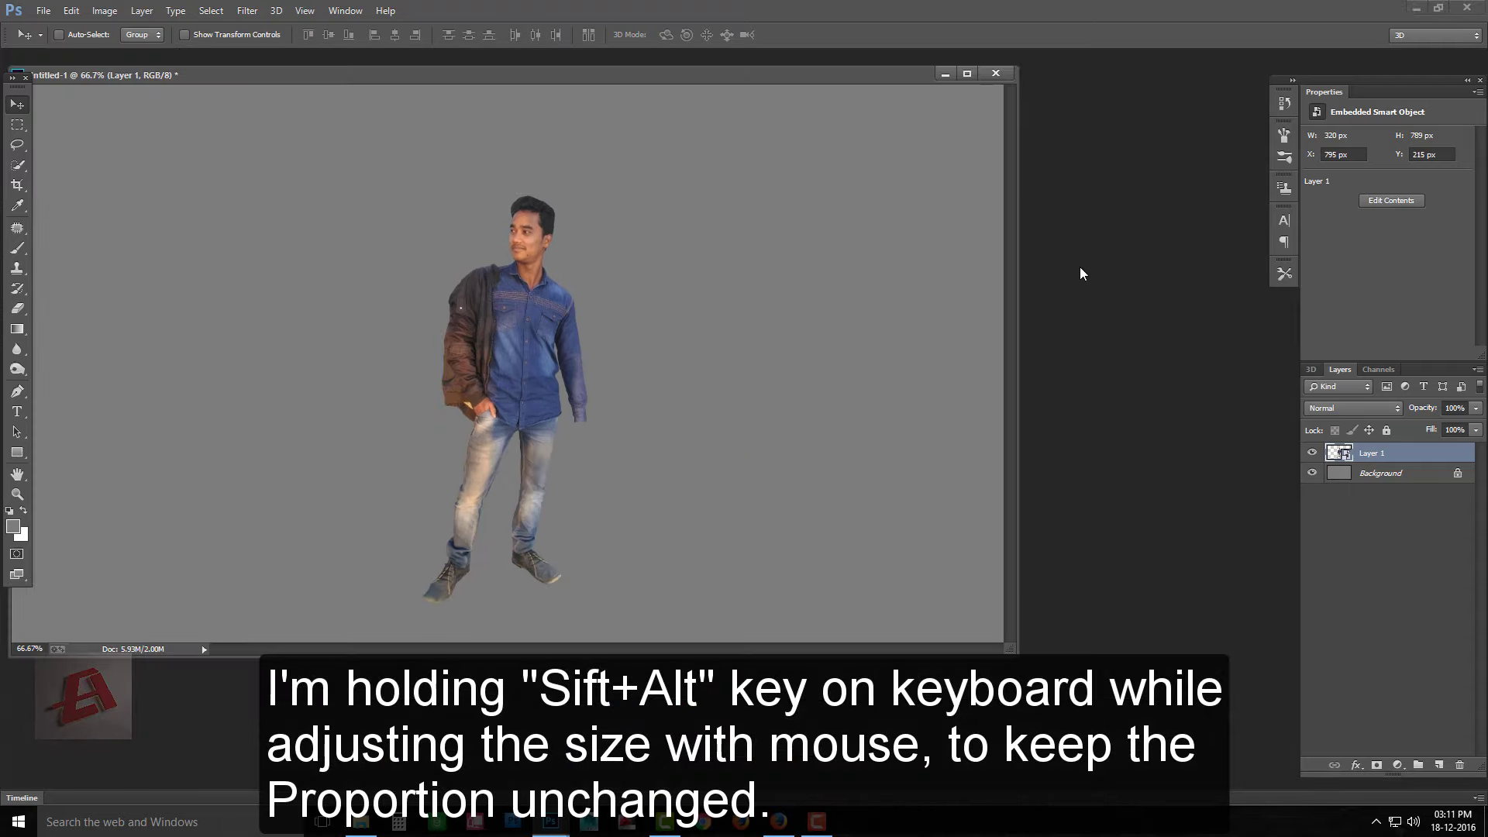
# Bring the forest road photo into the composite as a smart object layer
pyautogui.scroll(-3, 433, 225)
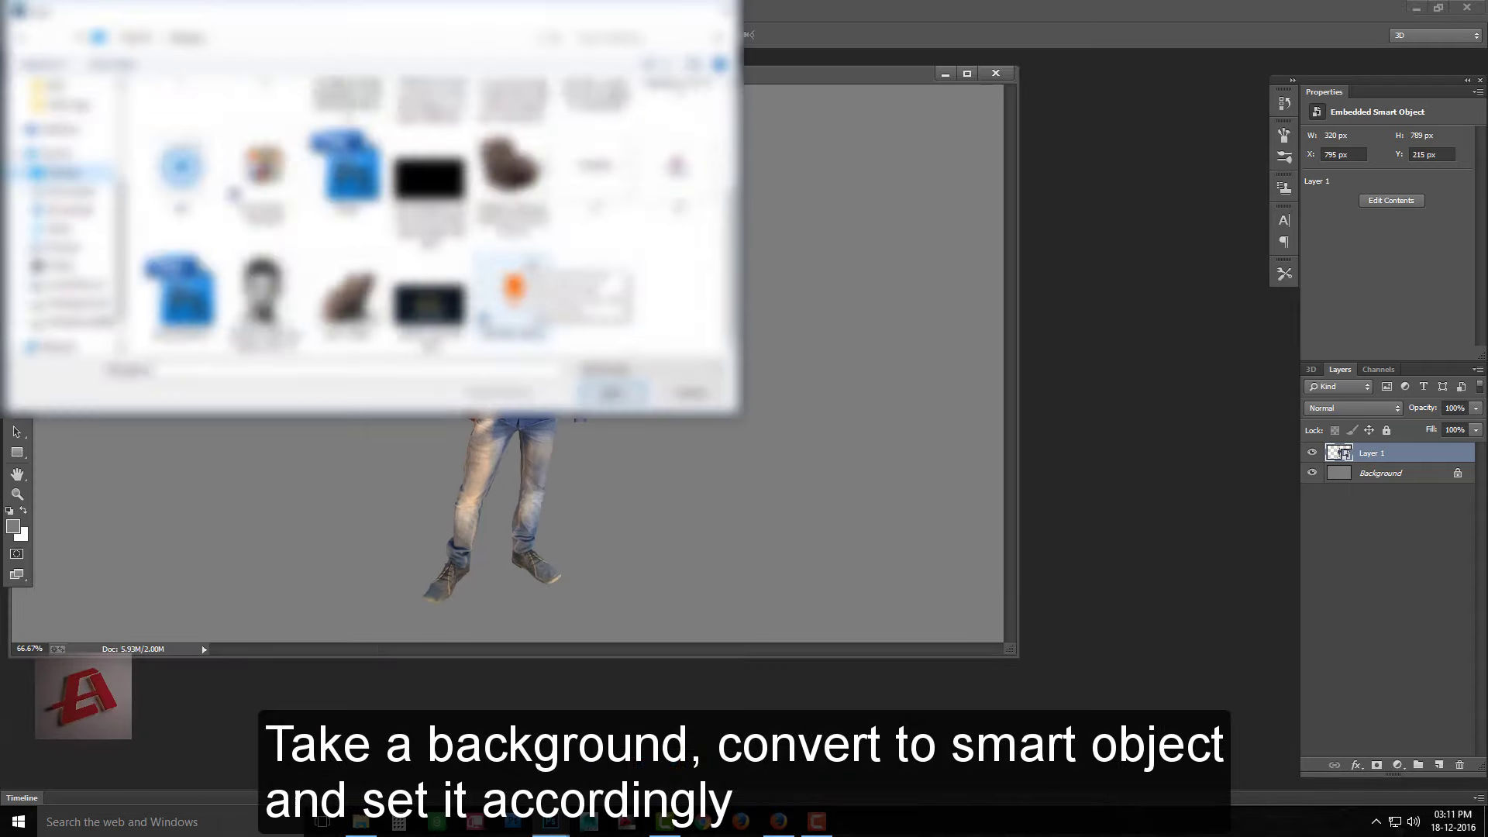
pyautogui.scroll(-3, 433, 225)
pyautogui.scroll(-3, 434, 225)
pyautogui.scroll(-3, 434, 225)
pyautogui.scroll(-3, 433, 225)
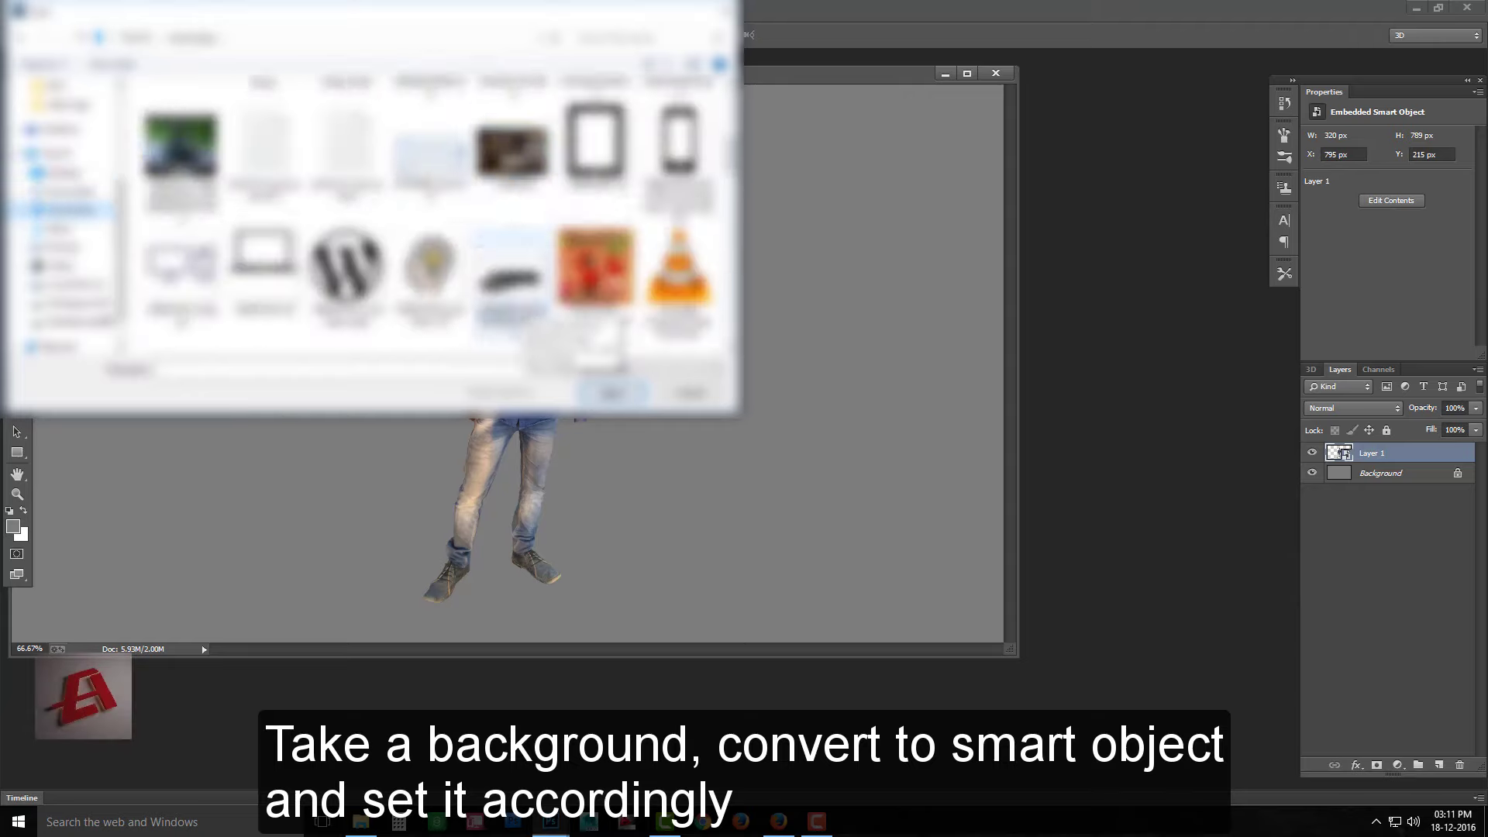
pyautogui.scroll(-3, 434, 224)
pyautogui.scroll(-3, 434, 224)
pyautogui.scroll(-3, 434, 225)
pyautogui.scroll(-3, 434, 224)
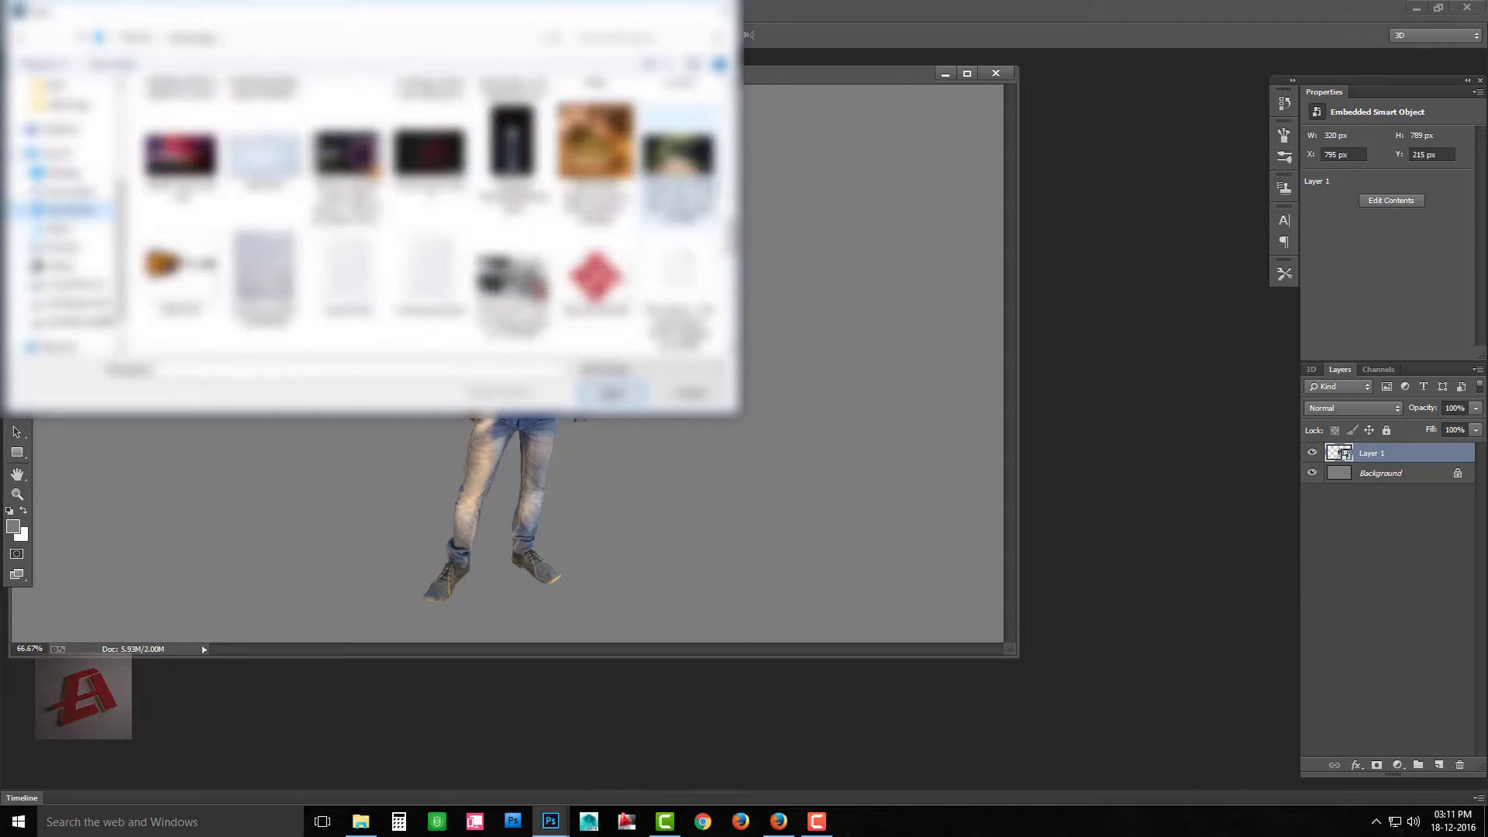
pyautogui.scroll(-3, 434, 225)
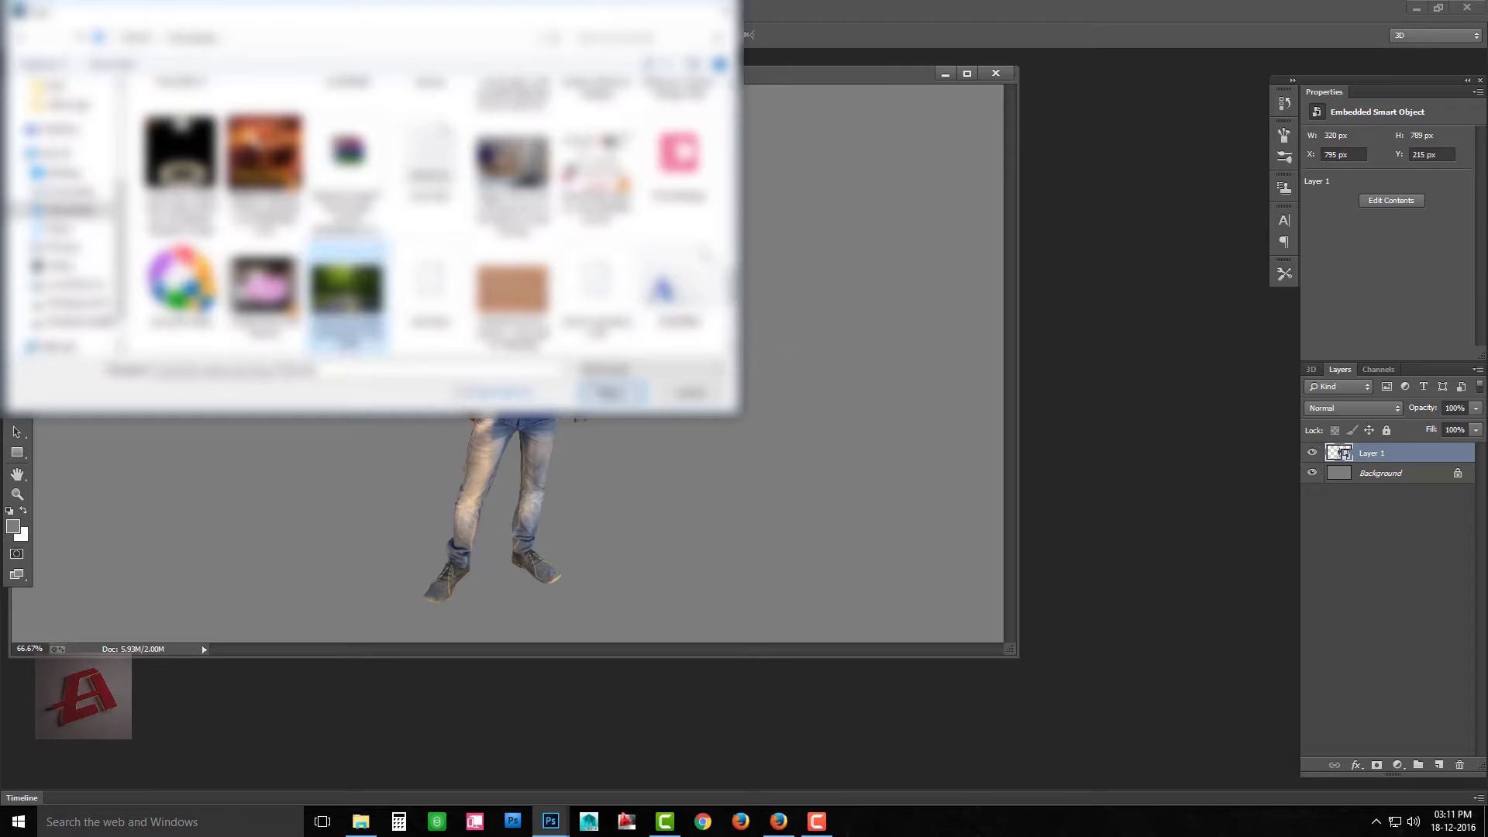
pyautogui.doubleClick(346, 291)
pyautogui.moveTo(507, 308)
pyautogui.mouseDown()
pyautogui.moveTo(863, 332)
pyautogui.moveTo(842, 176)
pyautogui.mouseUp()
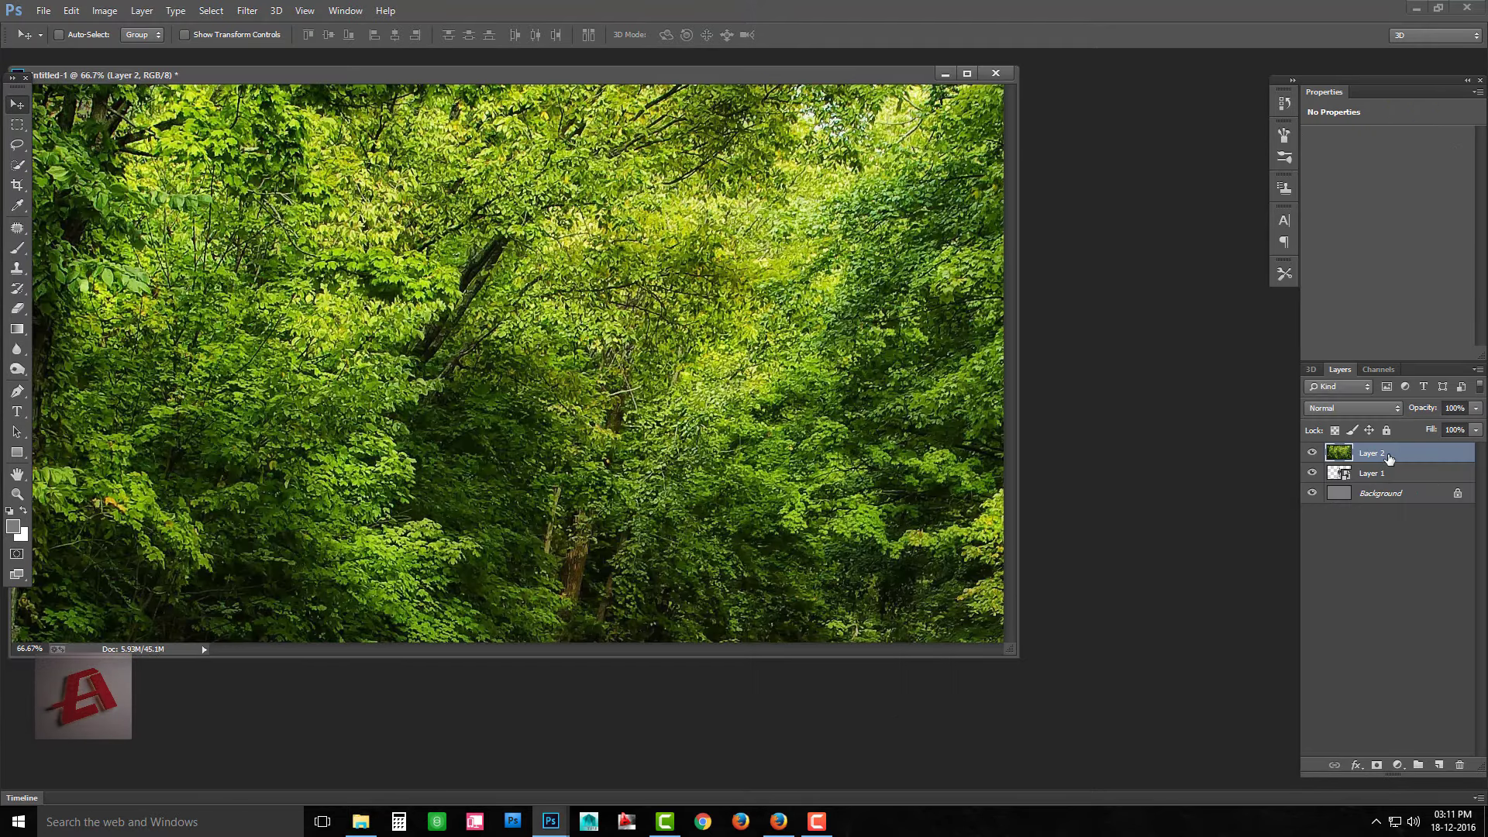
pyautogui.rightClick(1387, 457)
pyautogui.click(1275, 286)
# Resize and position the road photo roughly over the canvas
pyautogui.hotkey('ctrl', 't')
pyautogui.moveTo(737, 68); pyautogui.dragTo(738, 56)
pyautogui.hotkey('ctrl', '-')
pyautogui.hotkey('ctrl', '-')
pyautogui.hotkey('ctrl', '-')
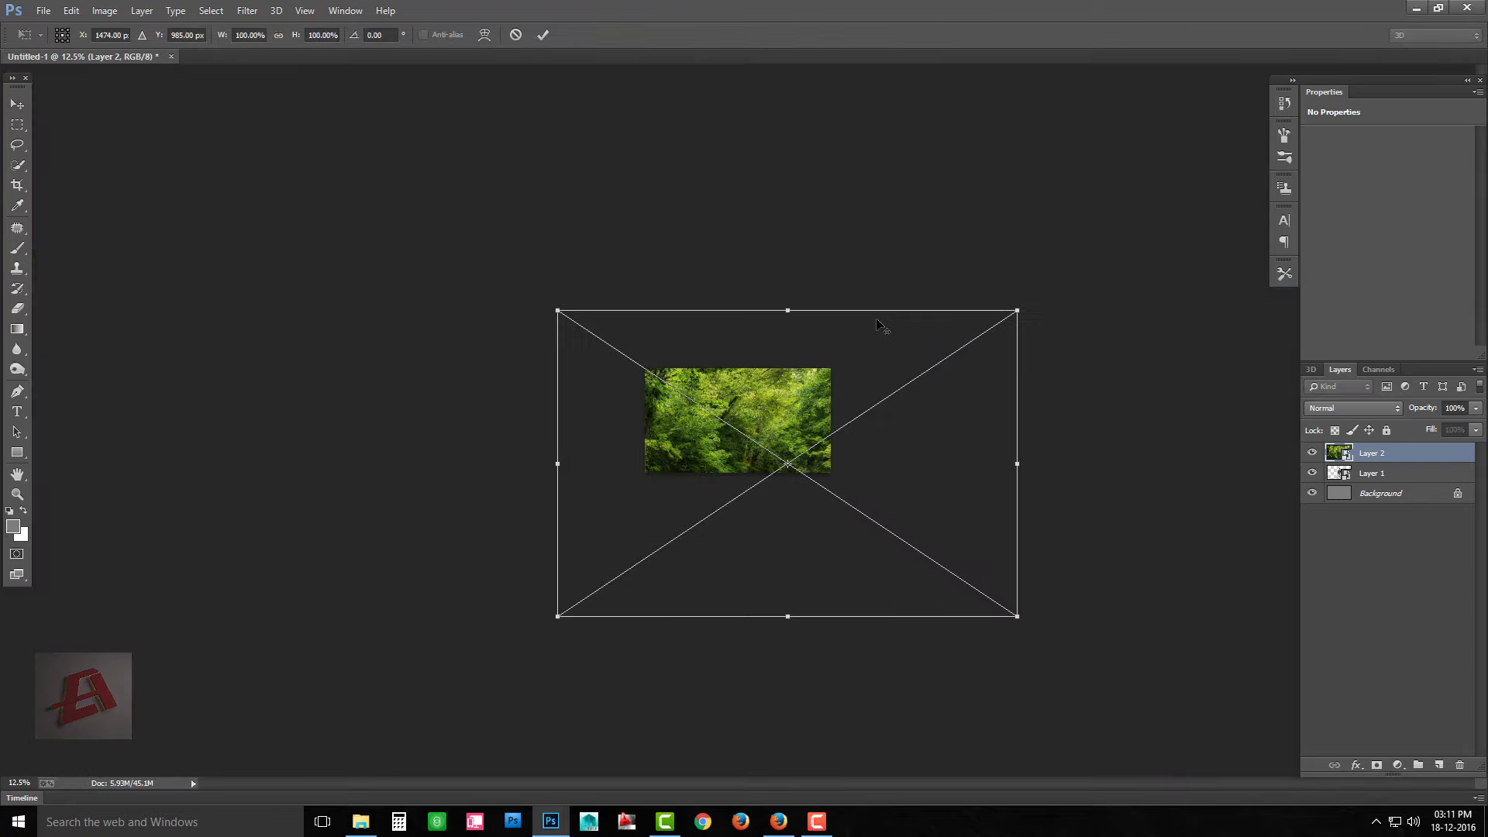
pyautogui.moveTo(554, 309)
pyautogui.mouseDown()
pyautogui.moveTo(515, 286)
pyautogui.moveTo(674, 382)
pyautogui.mouseUp()
pyautogui.hotkey('ctrl', '+')
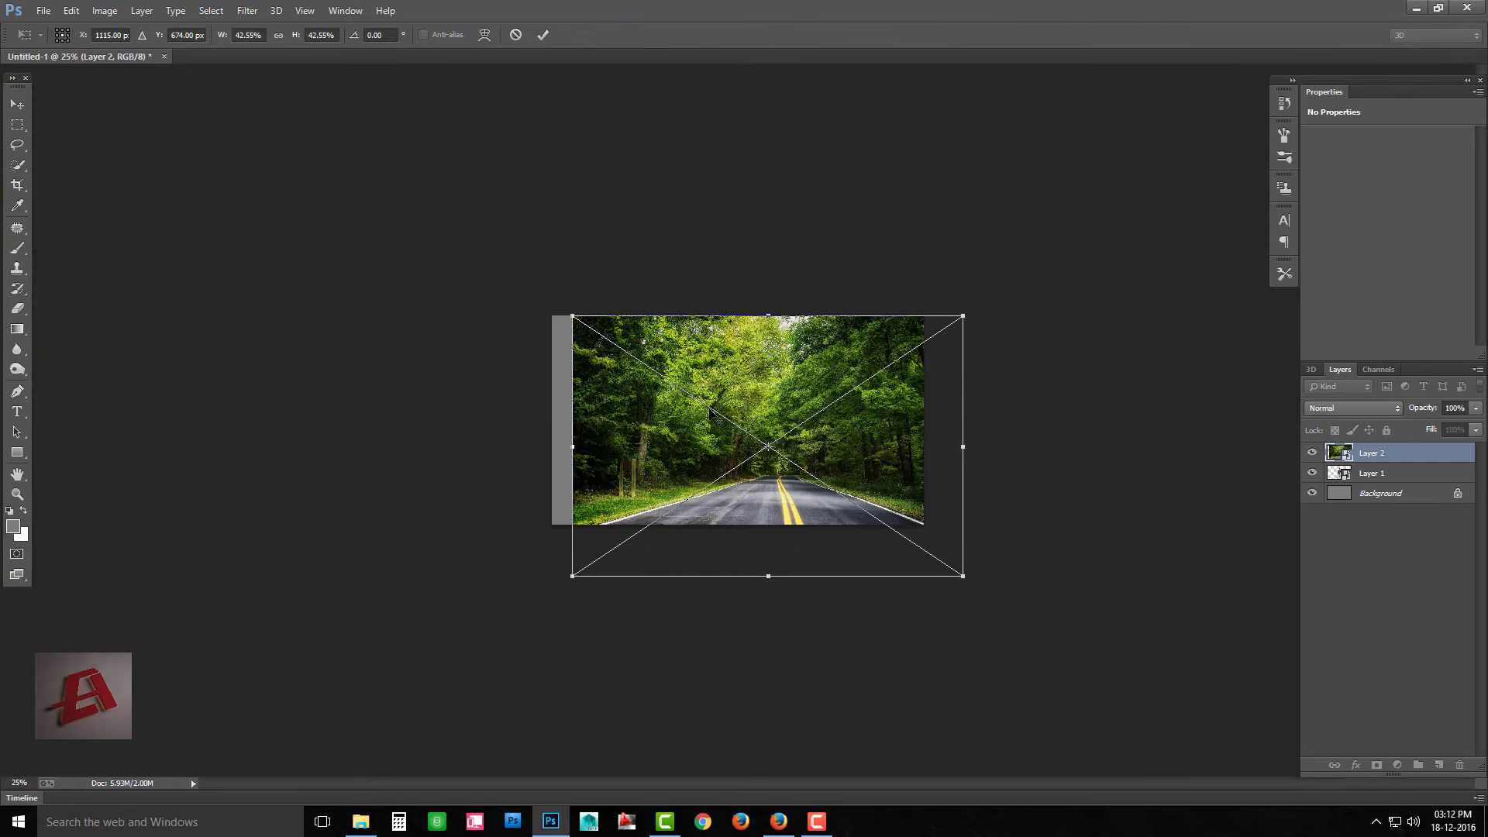
pyautogui.moveTo(571, 316); pyautogui.dragTo(591, 325)
pyautogui.moveTo(726, 409); pyautogui.dragTo(707, 399)
pyautogui.hotkey('ctrl', '+')
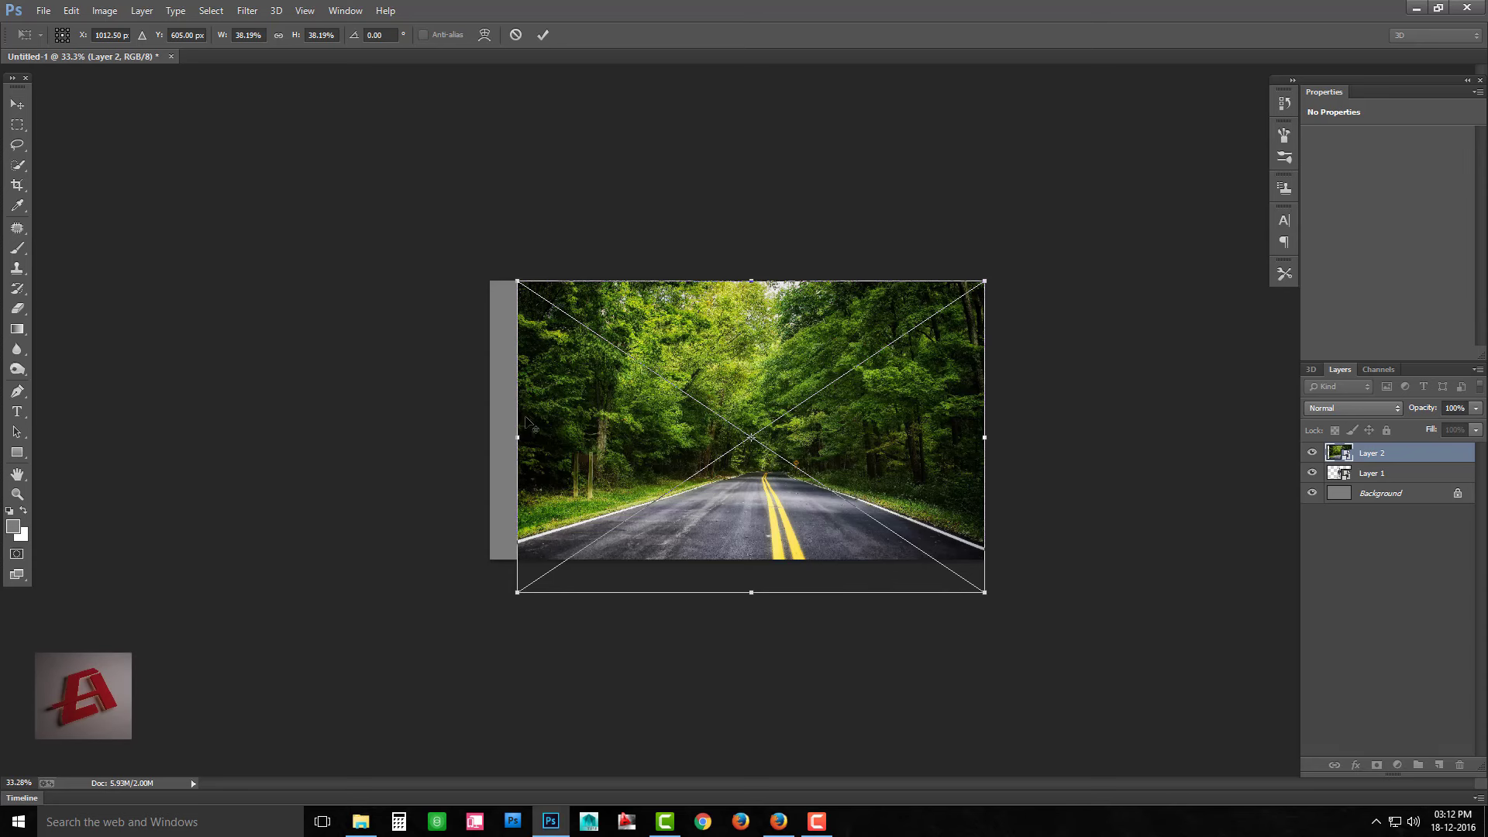
# Stretch the road photo to cover every canvas edge and apply the transform
pyautogui.moveTo(518, 437); pyautogui.dragTo(490, 437)
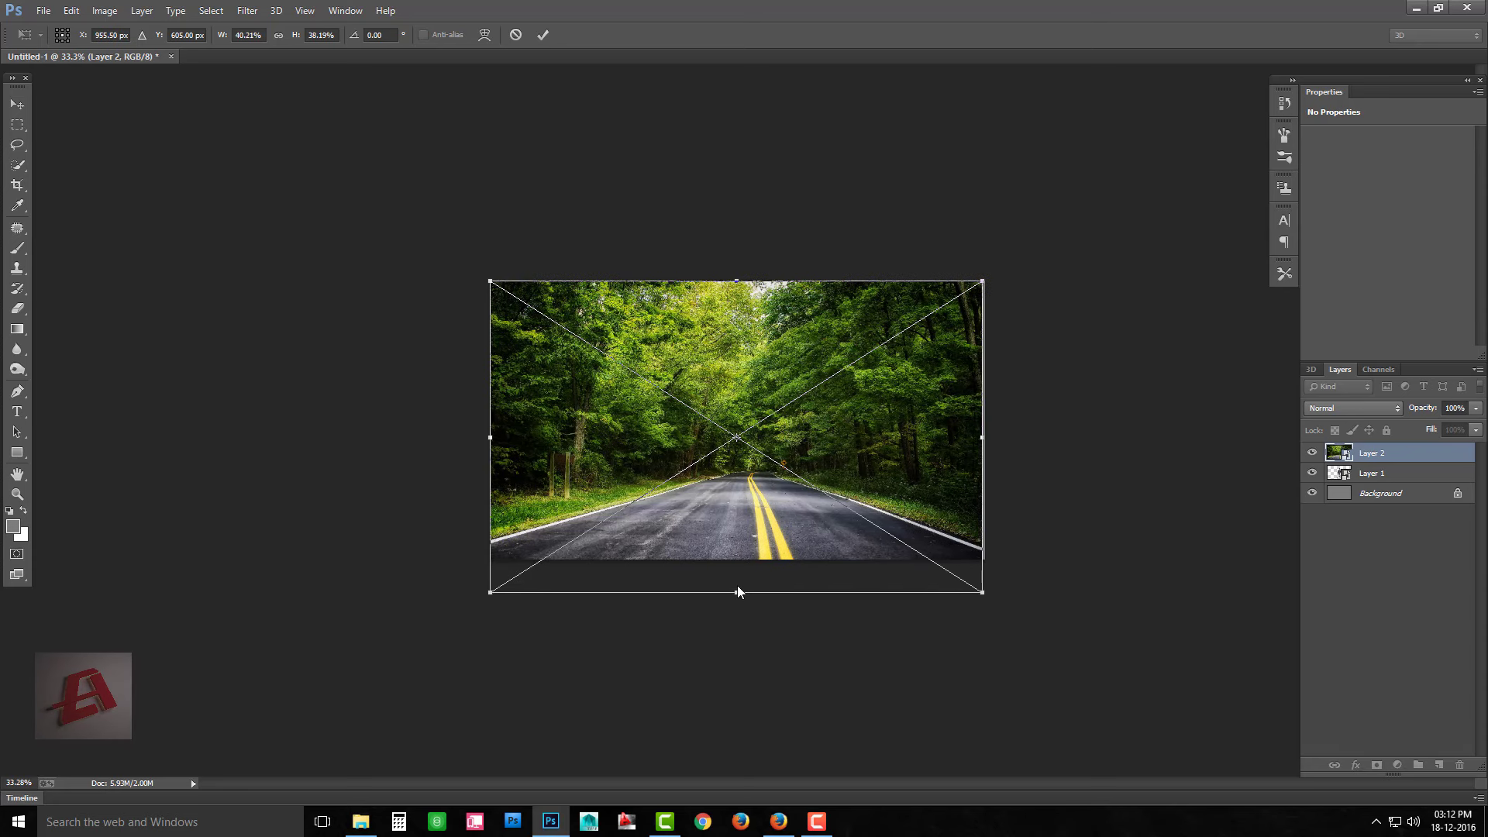
pyautogui.moveTo(737, 586); pyautogui.dragTo(737, 560)
pyautogui.scroll(2, 733, 589)
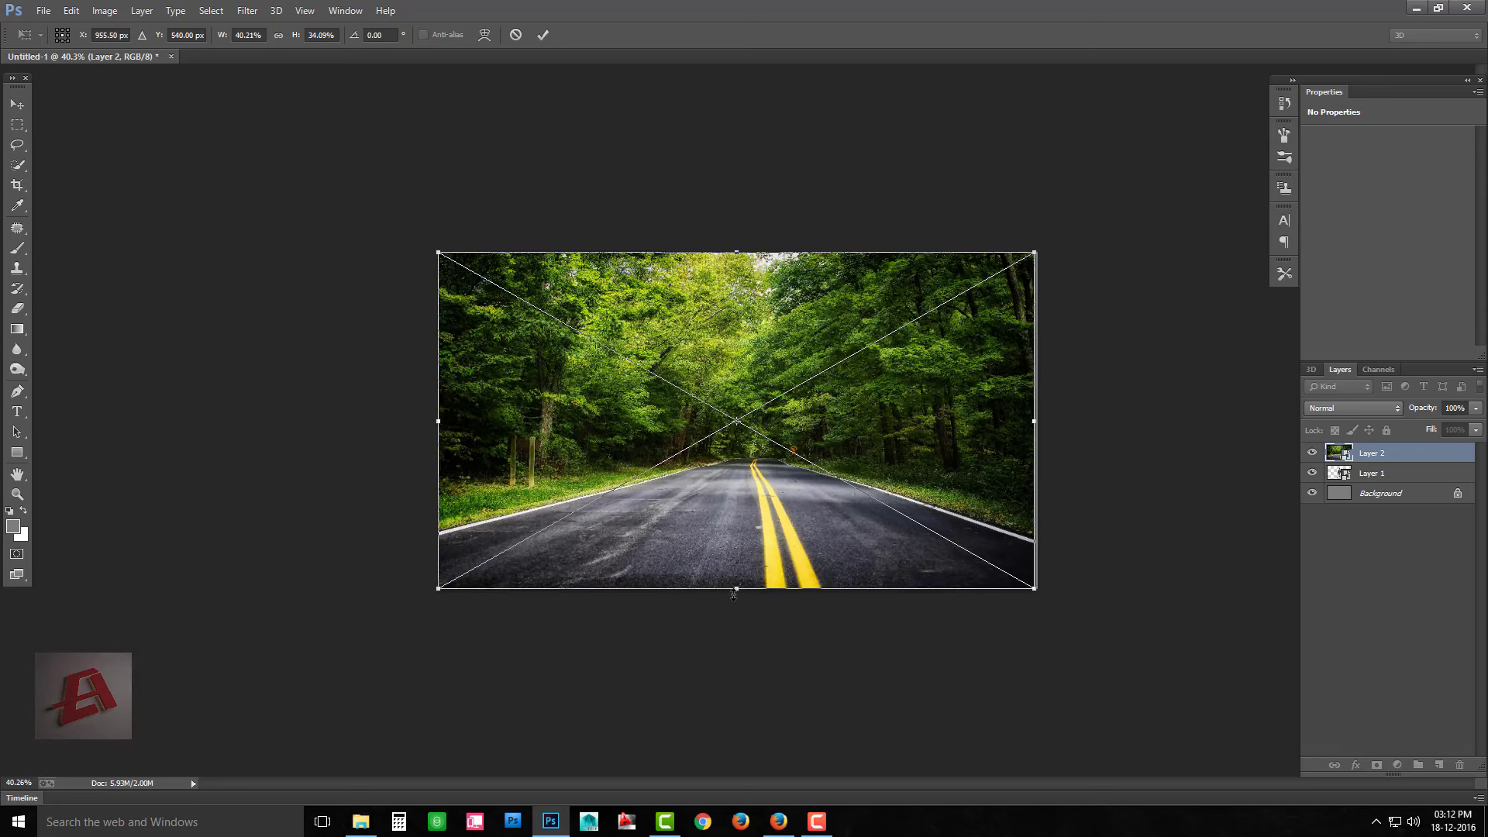
pyautogui.hotkey('ctrl', 'z')
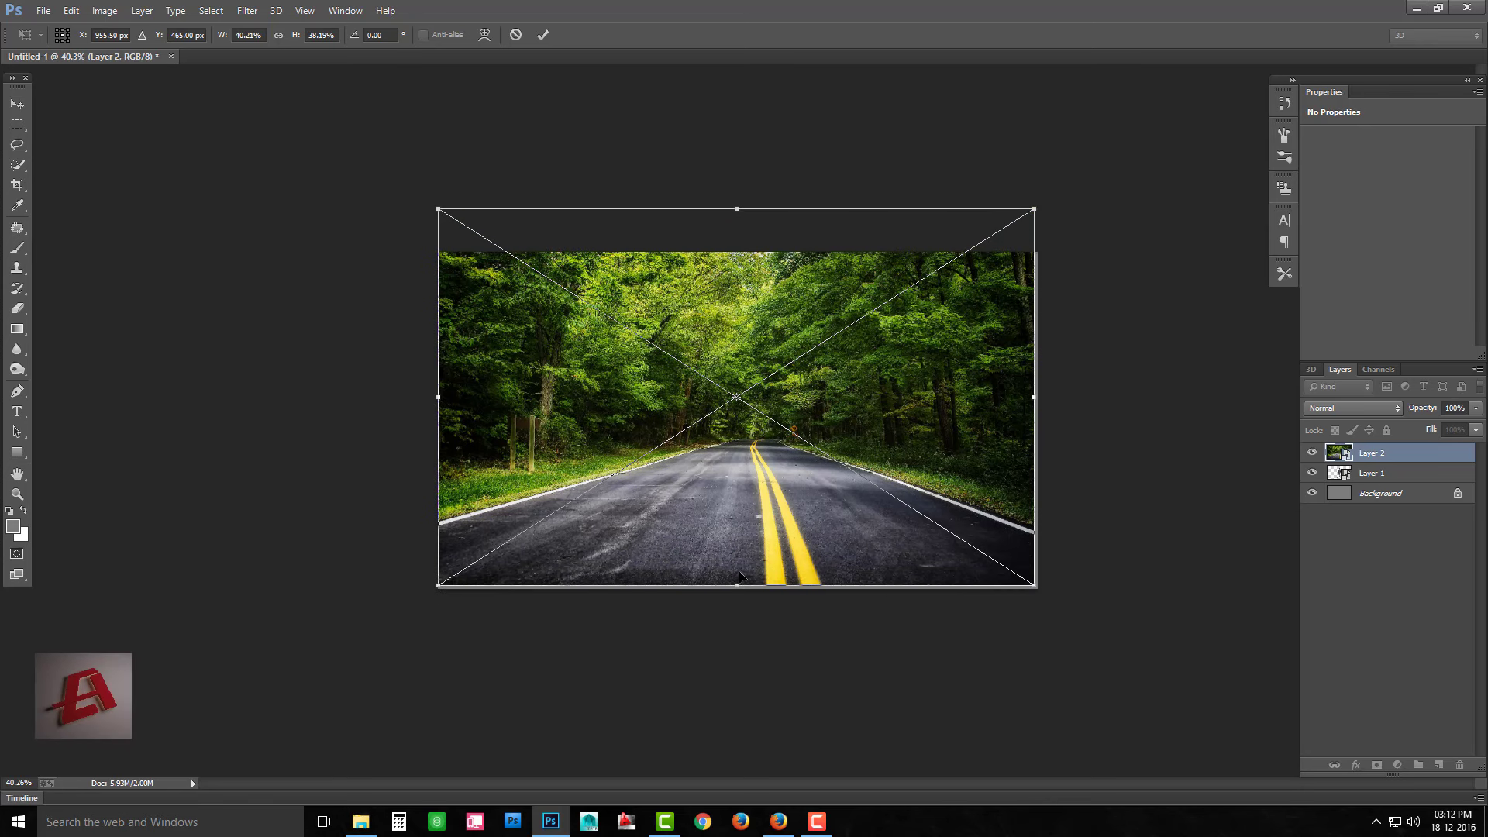
pyautogui.hotkey('shift', 'Down')
pyautogui.hotkey('shift', 'Down')
pyautogui.hotkey('shift', 'Down')
pyautogui.hotkey('shift', 'Down')
pyautogui.hotkey('shift', 'Down')
pyautogui.hotkey('shift', 'Down')
pyautogui.hotkey('shift', 'Down')
pyautogui.hotkey('shift', 'Down')
pyautogui.hotkey('shift', 'Down')
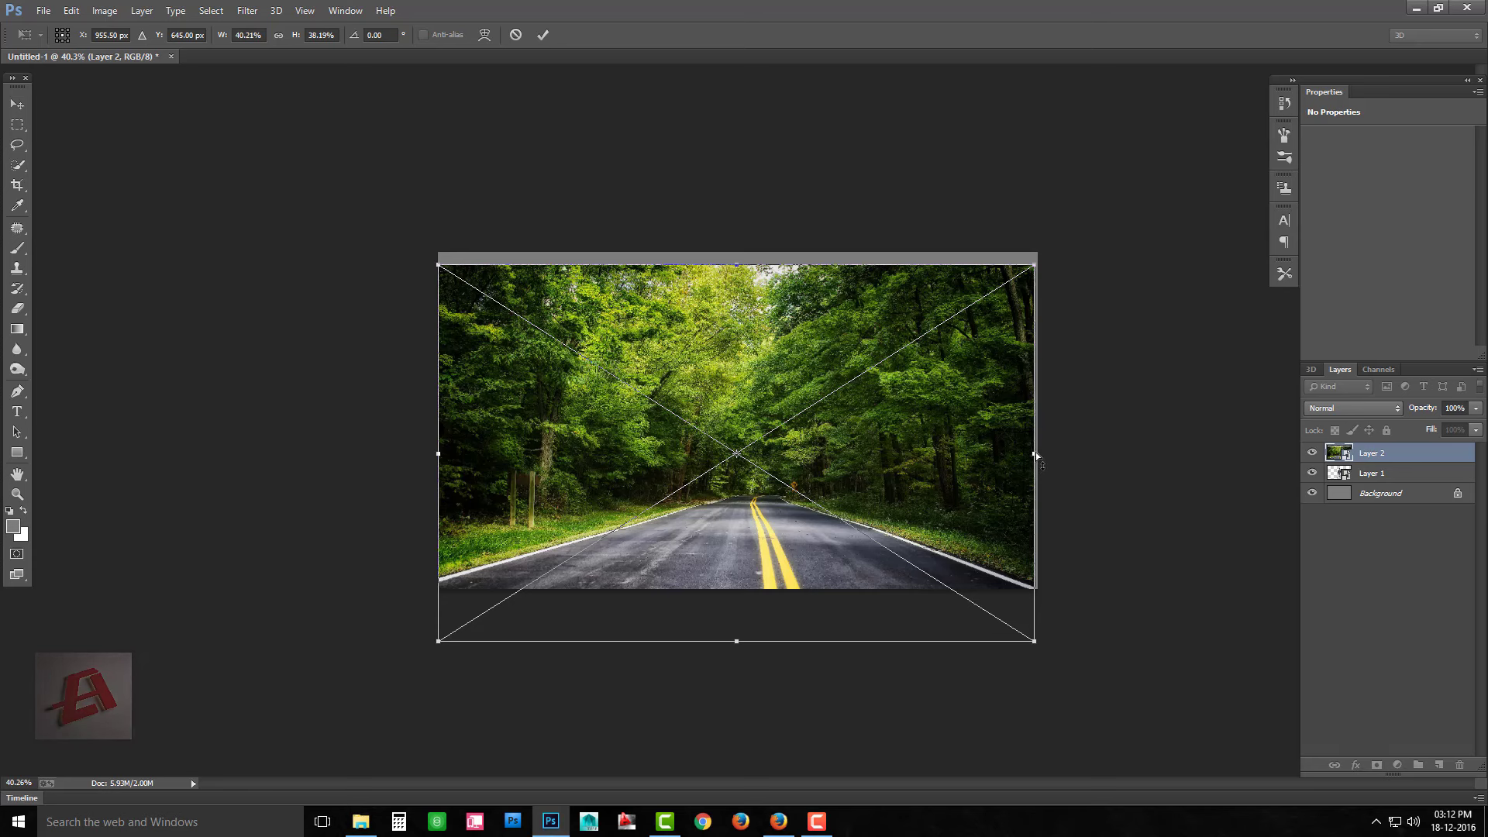
pyautogui.moveTo(1039, 454); pyautogui.dragTo(1043, 456)
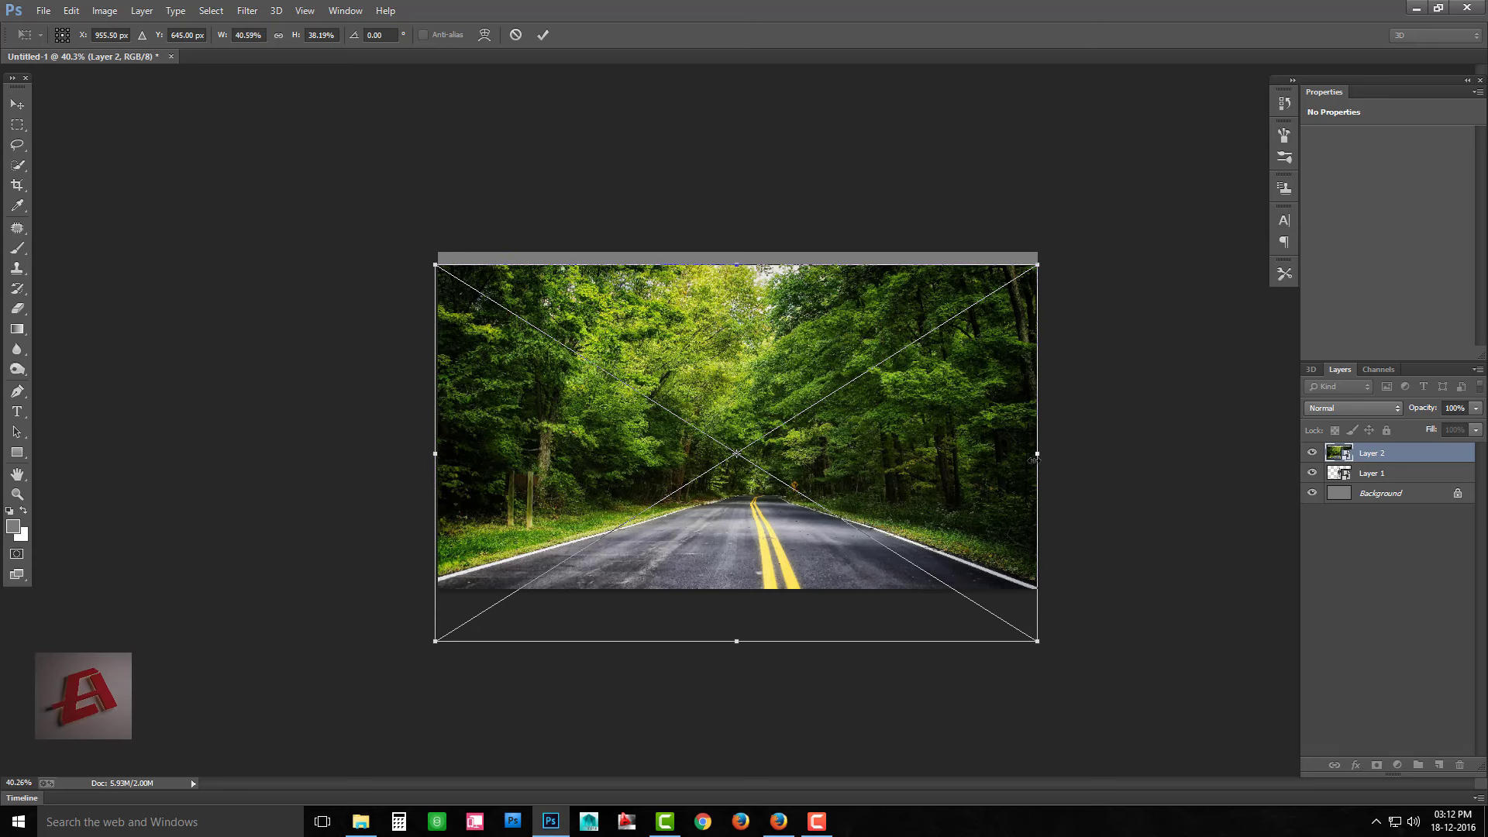
pyautogui.hotkey('shift', 'Up')
pyautogui.hotkey('shift', 'Up')
pyautogui.hotkey('shift', 'Up')
pyautogui.hotkey('shift', 'Up')
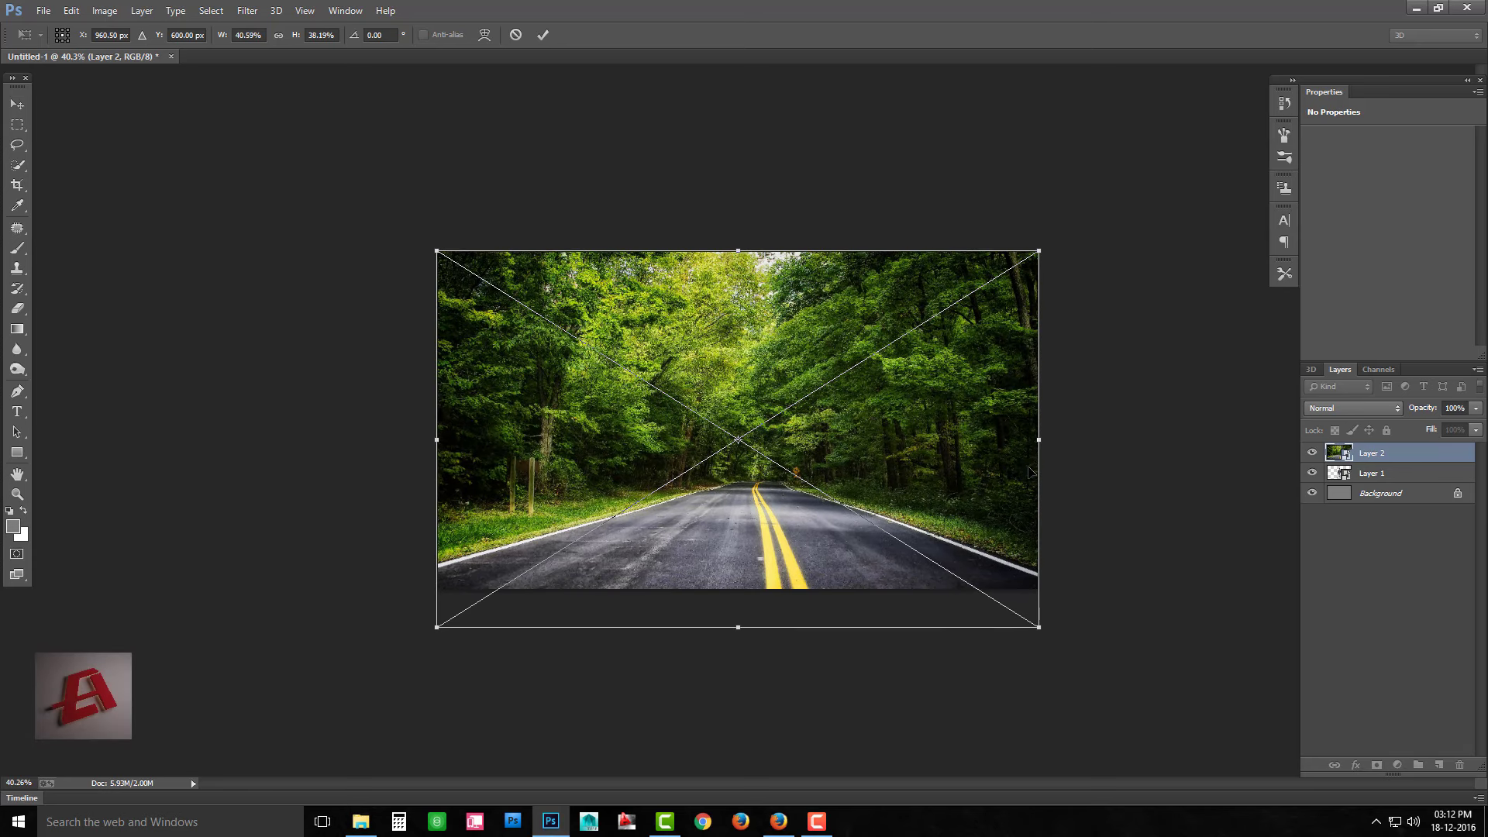
pyautogui.press('Return')
# Put the road layer below the man and rename the layers Background and Char
pyautogui.moveTo(1391, 452); pyautogui.dragTo(1383, 482)
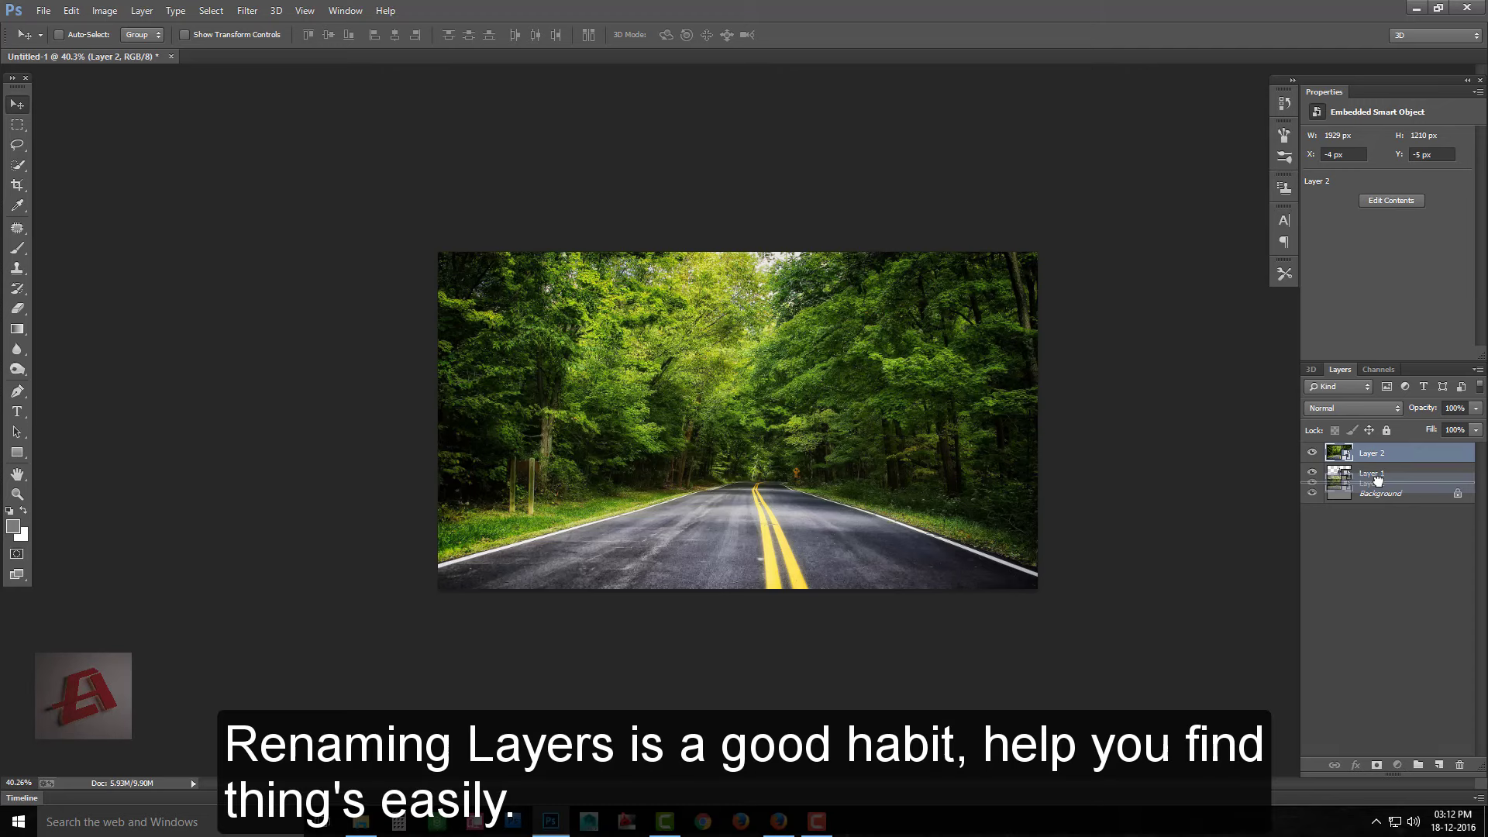
pyautogui.doubleClick(1375, 472)
pyautogui.write('BAckground')
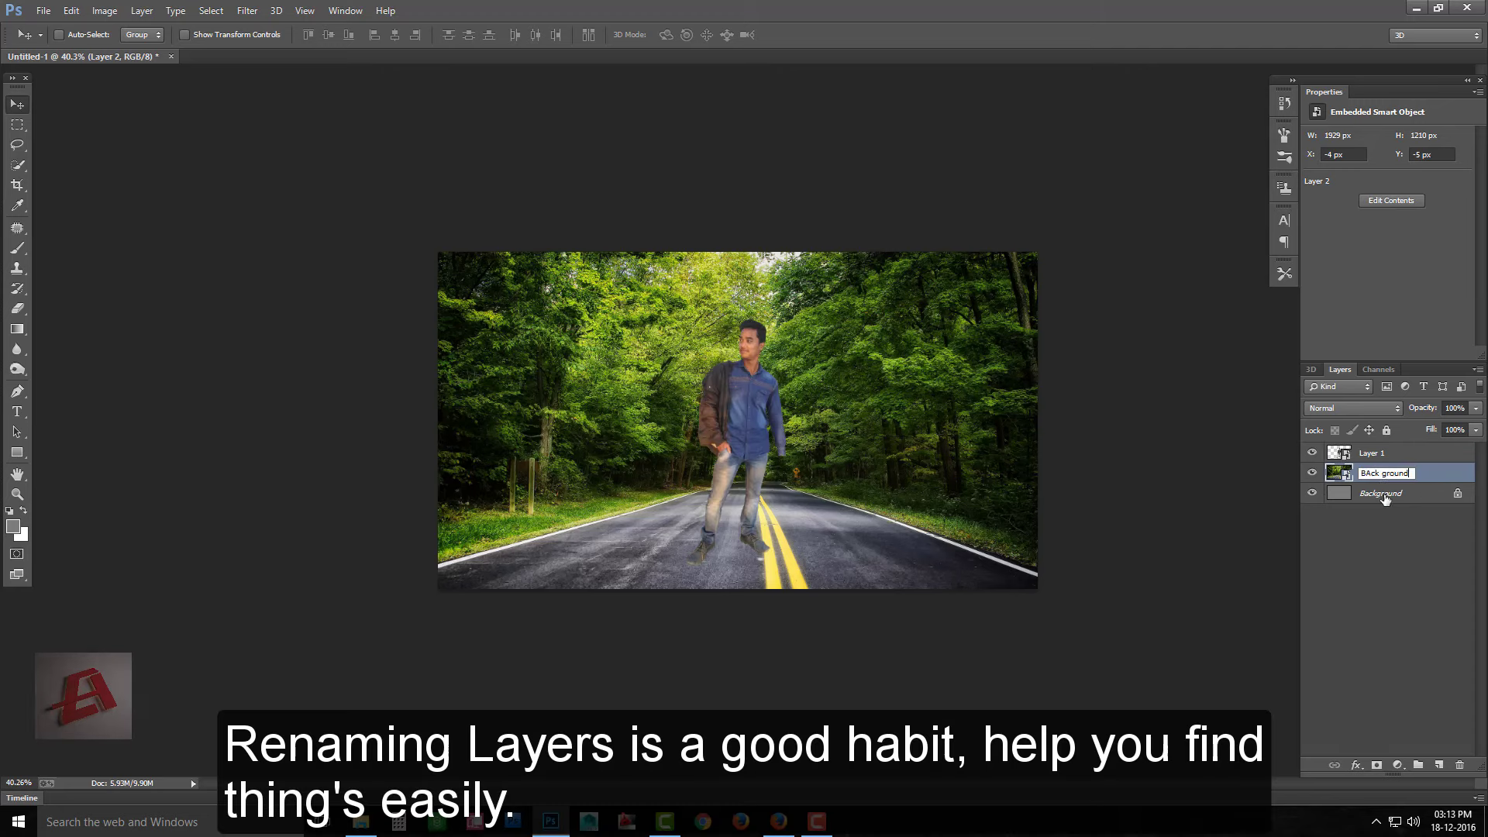
pyautogui.press('Return')
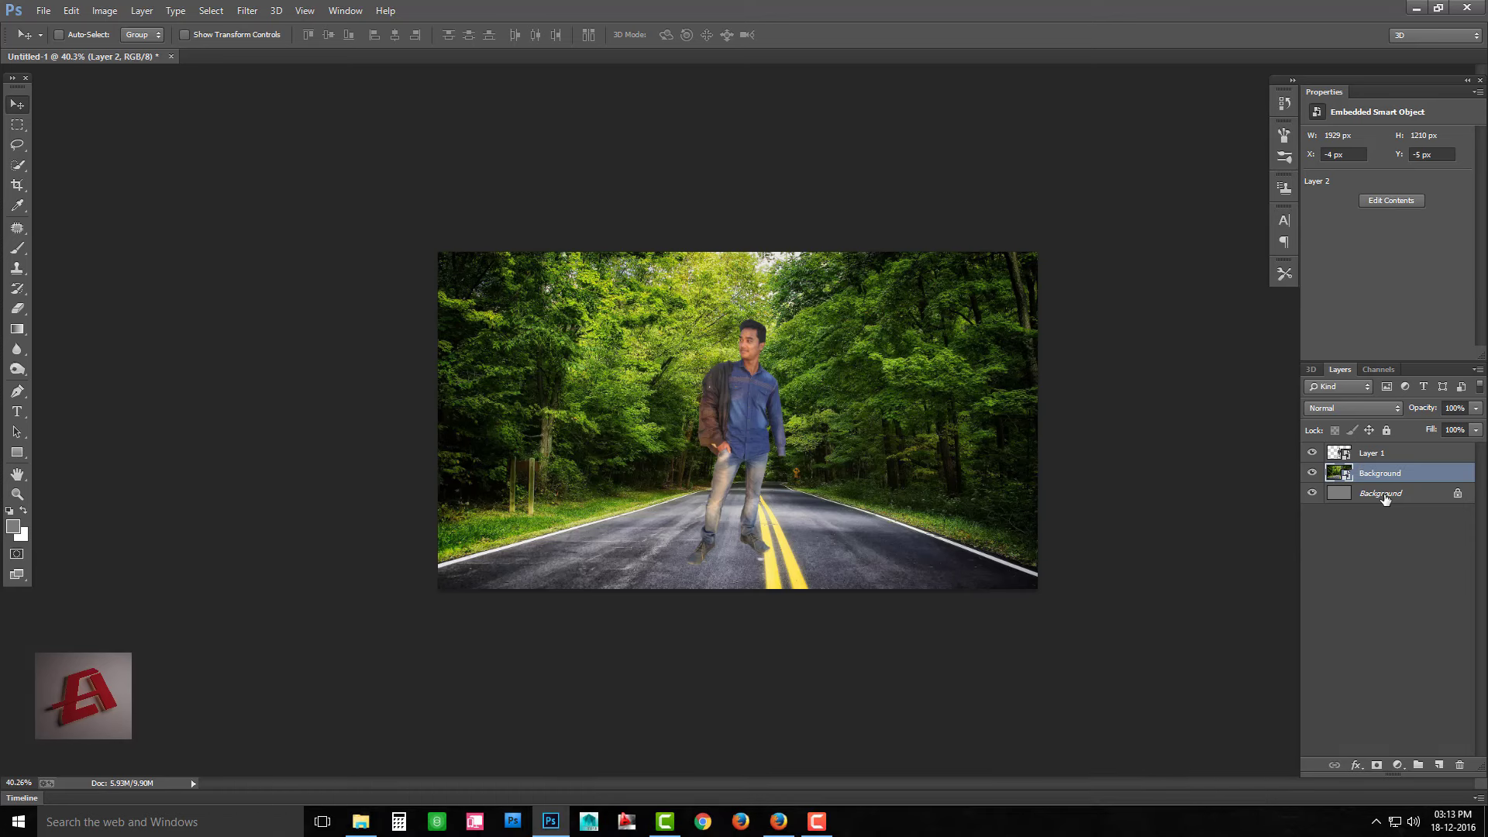
pyautogui.doubleClick(1372, 454)
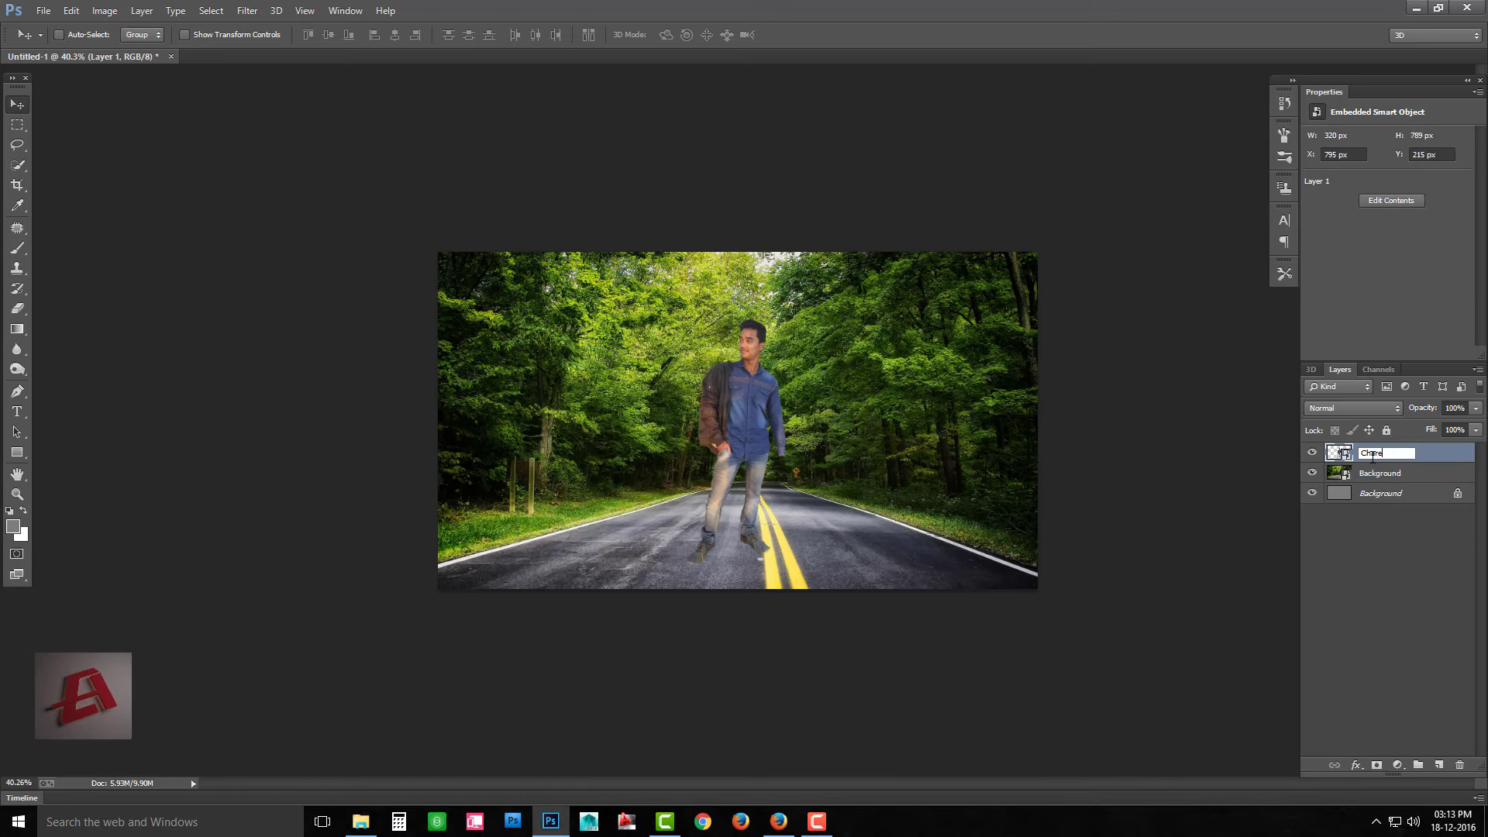
pyautogui.press('Return')
# Reposition Char near the road's centre and rotate it to stand upright
pyautogui.scroll(2, 737, 420)
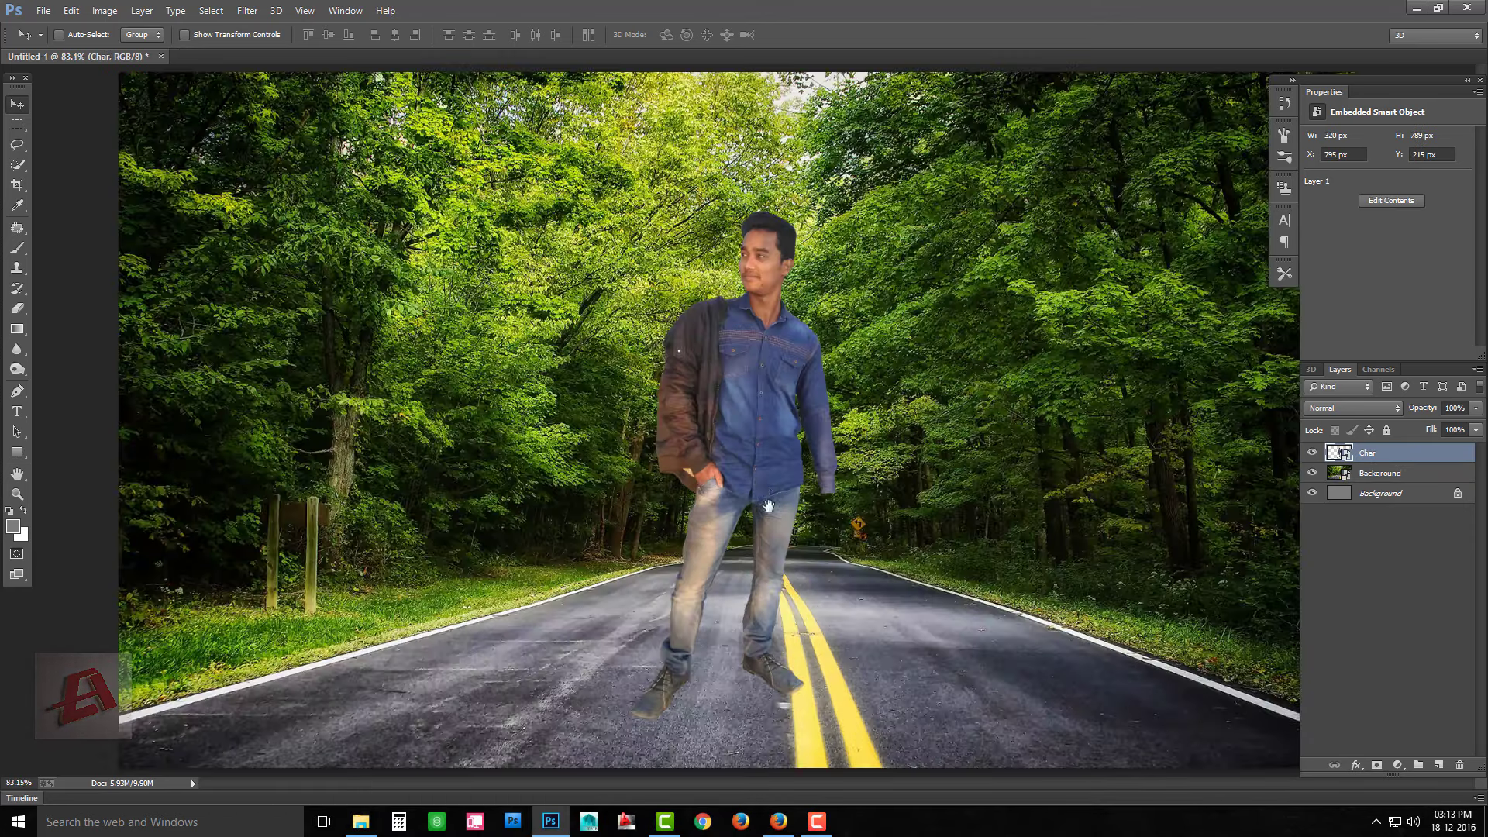
pyautogui.scroll(2, 737, 420)
pyautogui.moveTo(748, 470); pyautogui.dragTo(832, 483)
pyautogui.scroll(-1, 740, 419)
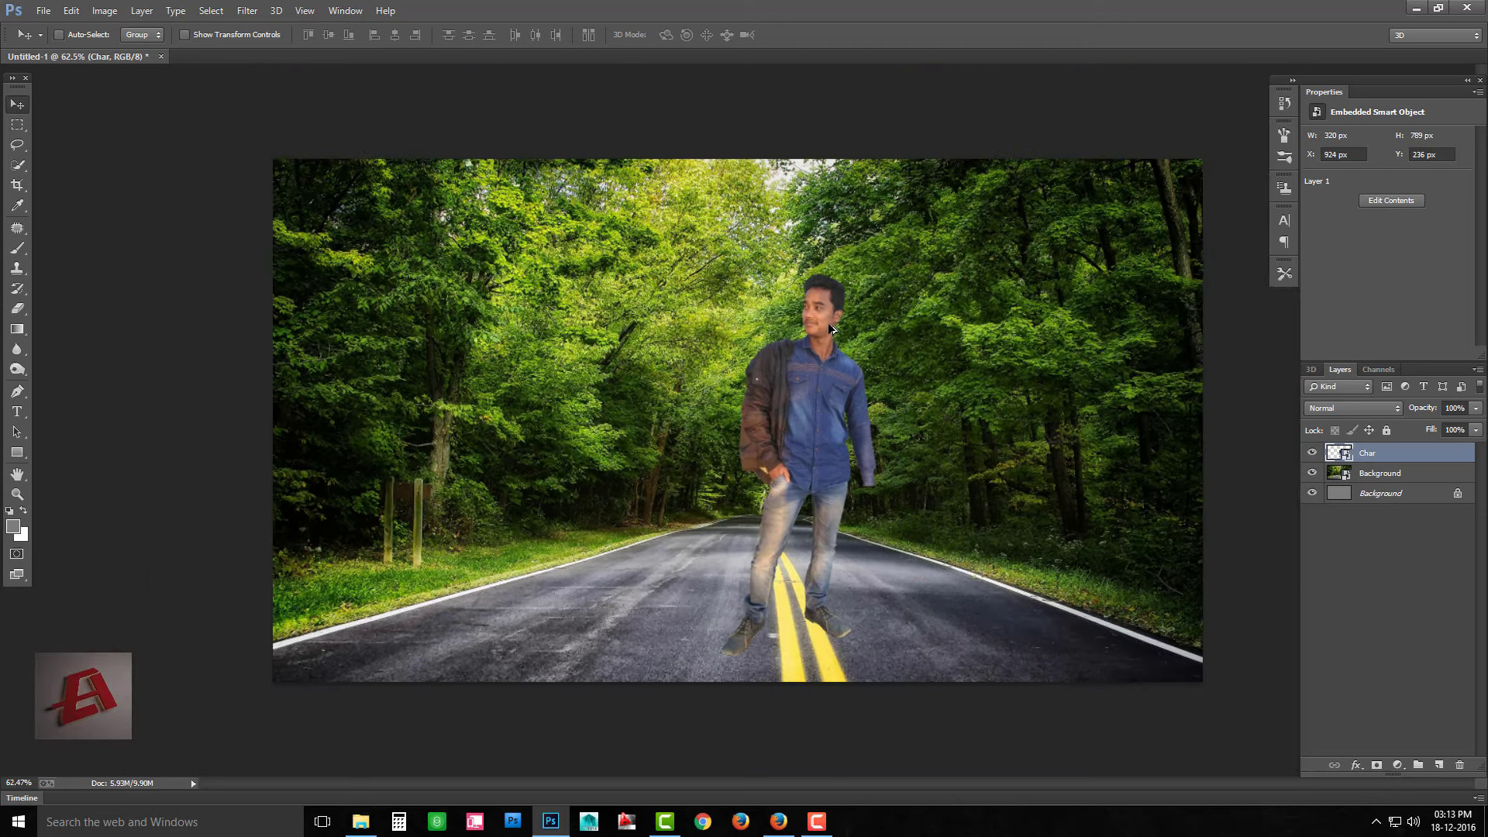
pyautogui.moveTo(795, 395)
pyautogui.mouseDown()
pyautogui.moveTo(724, 397)
pyautogui.moveTo(728, 382)
pyautogui.mouseUp()
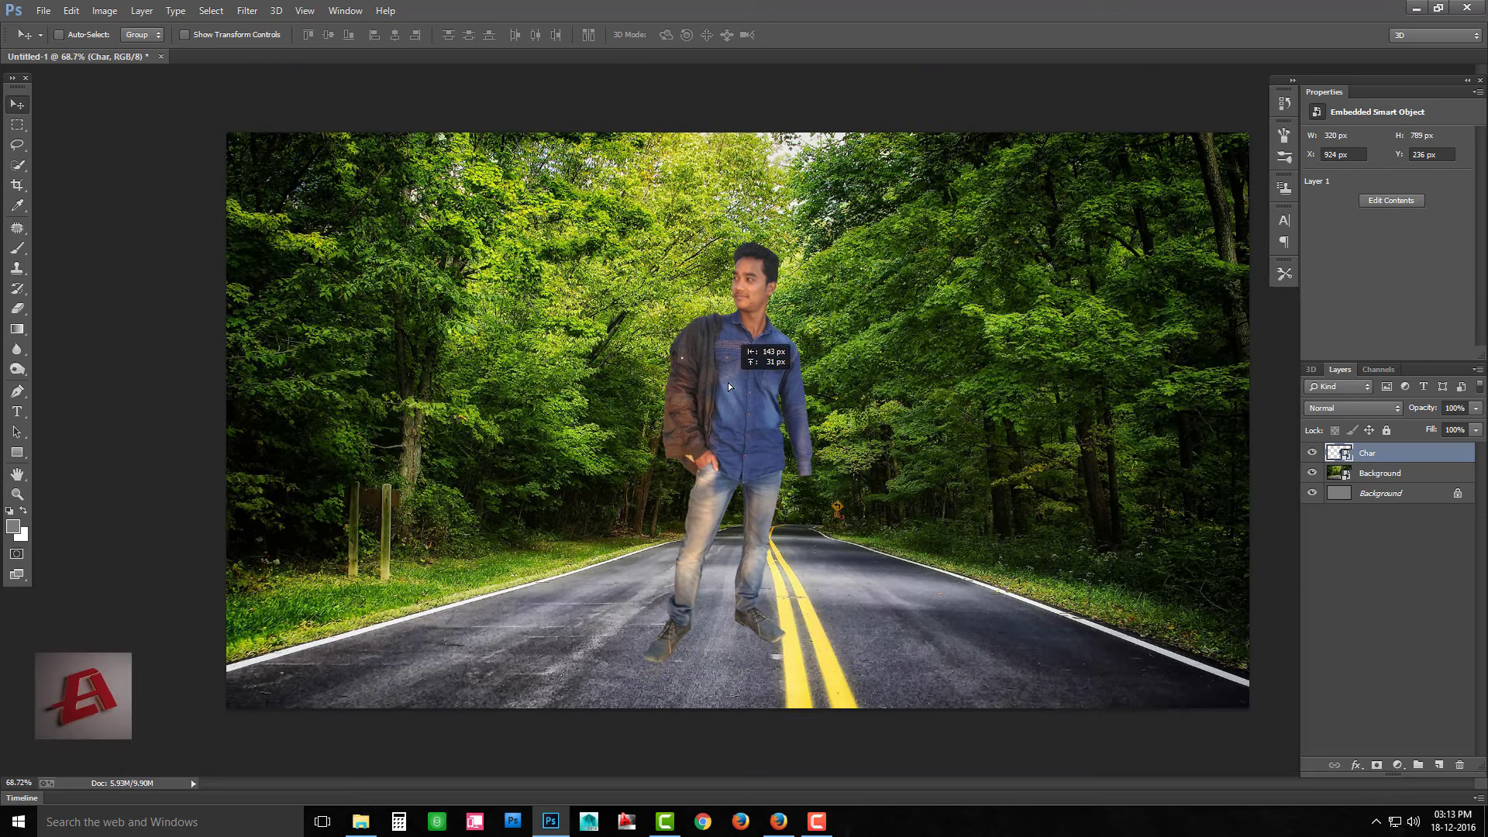
pyautogui.hotkey('ctrl', 't')
pyautogui.moveTo(820, 248); pyautogui.dragTo(795, 297)
pyautogui.press('Return')
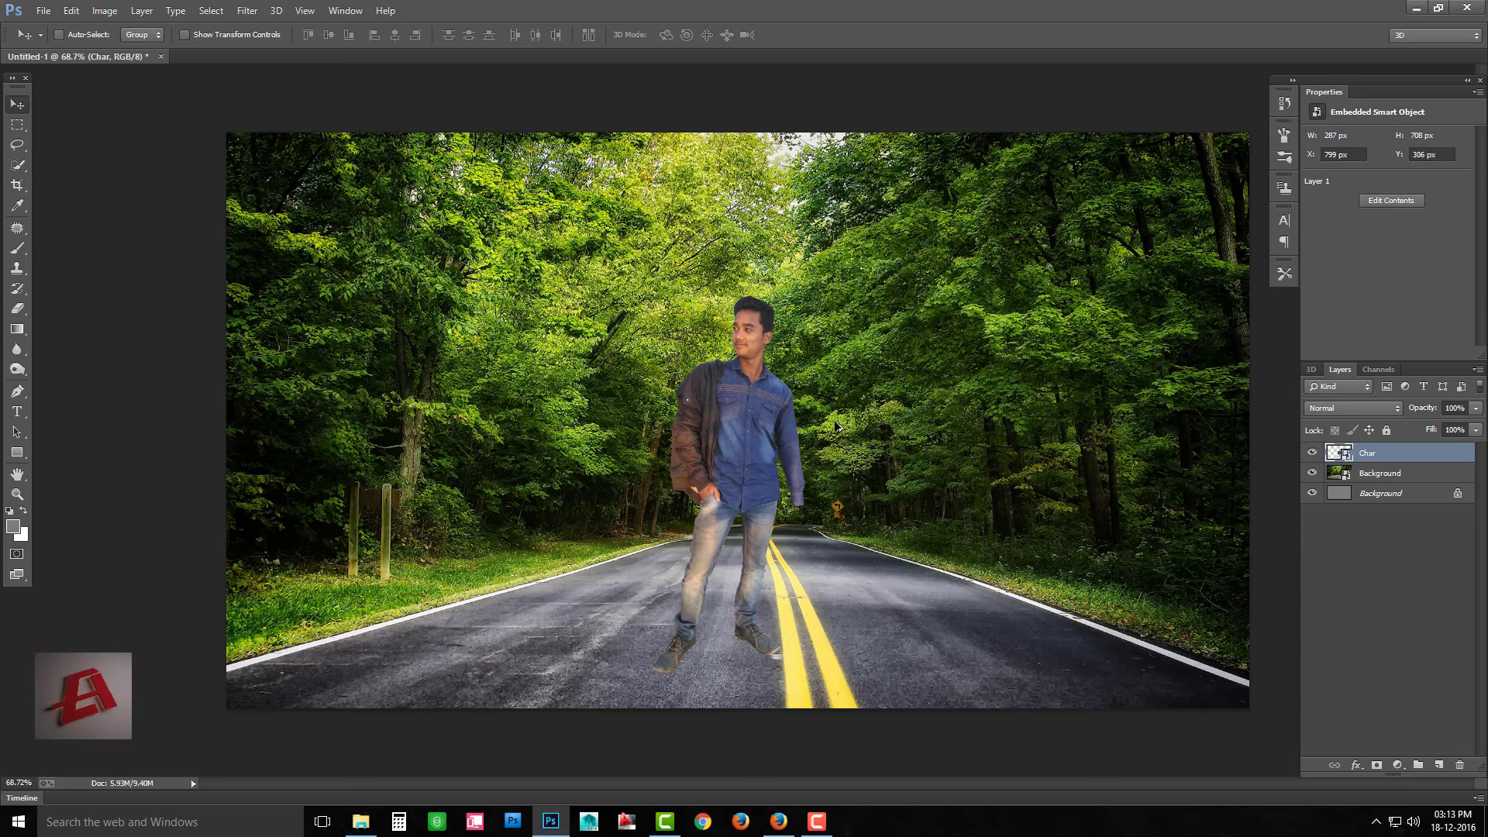
# Unlock the road background layer and add a new empty layer above it, below Char
pyautogui.hotkey('alt', ',')
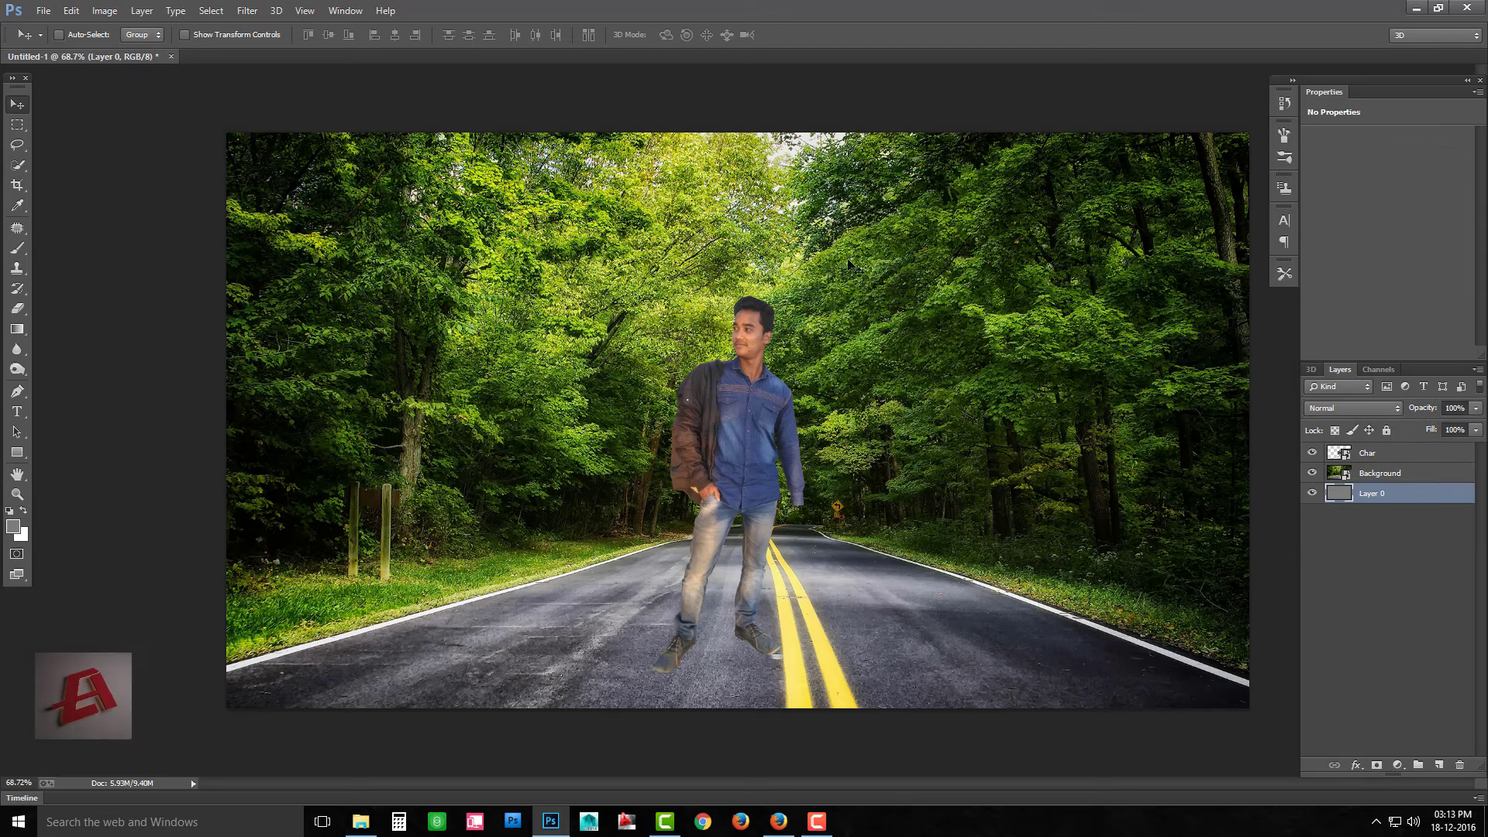
pyautogui.hotkey('alt', '.')
pyautogui.hotkey('alt', '.')
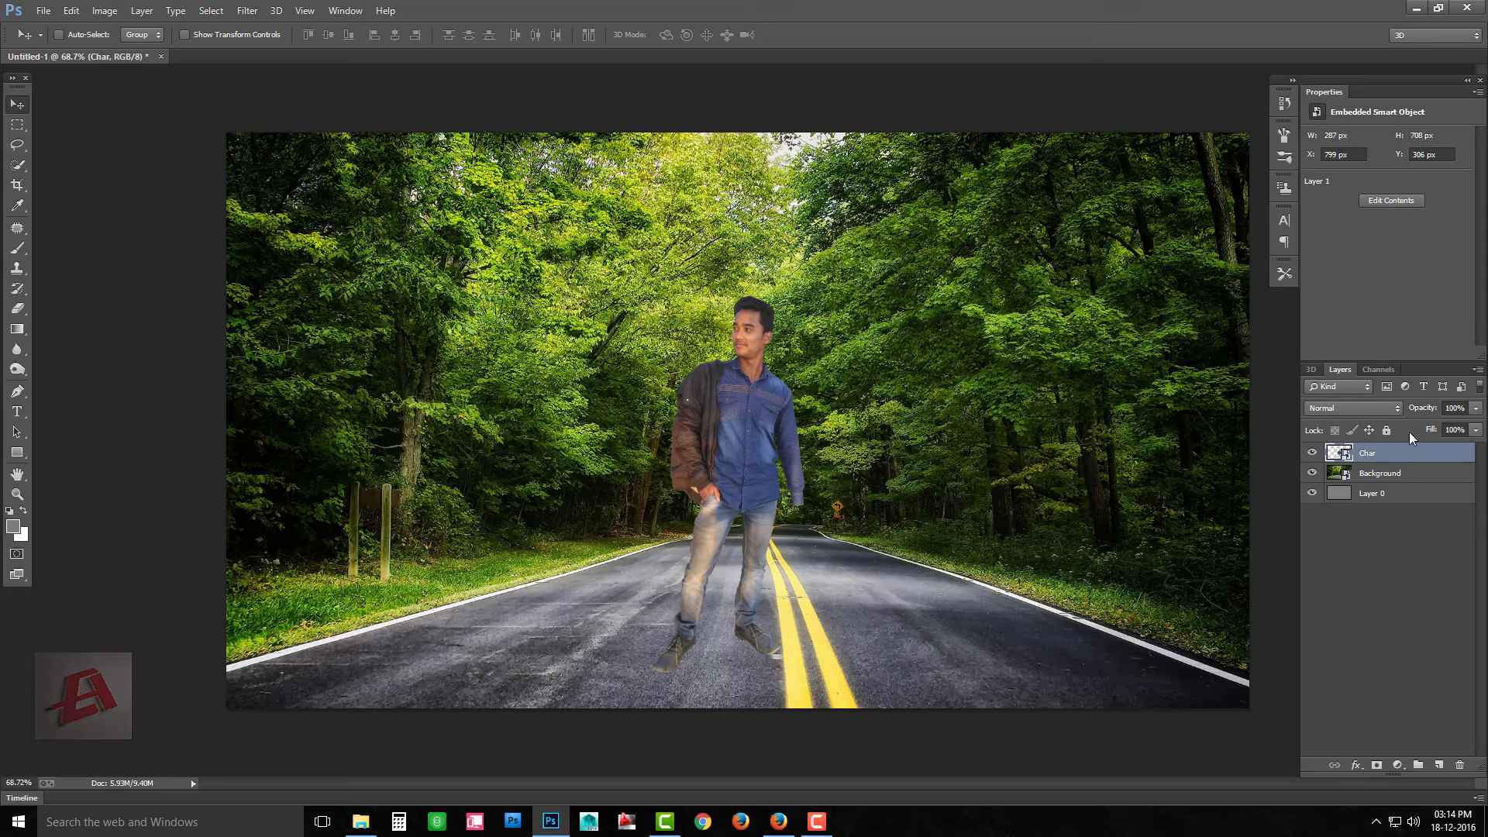
pyautogui.hotkey('alt', ',')
pyautogui.scroll(2, 777, 510)
pyautogui.scroll(-1, 806, 508)
pyautogui.scroll(-1, 829, 505)
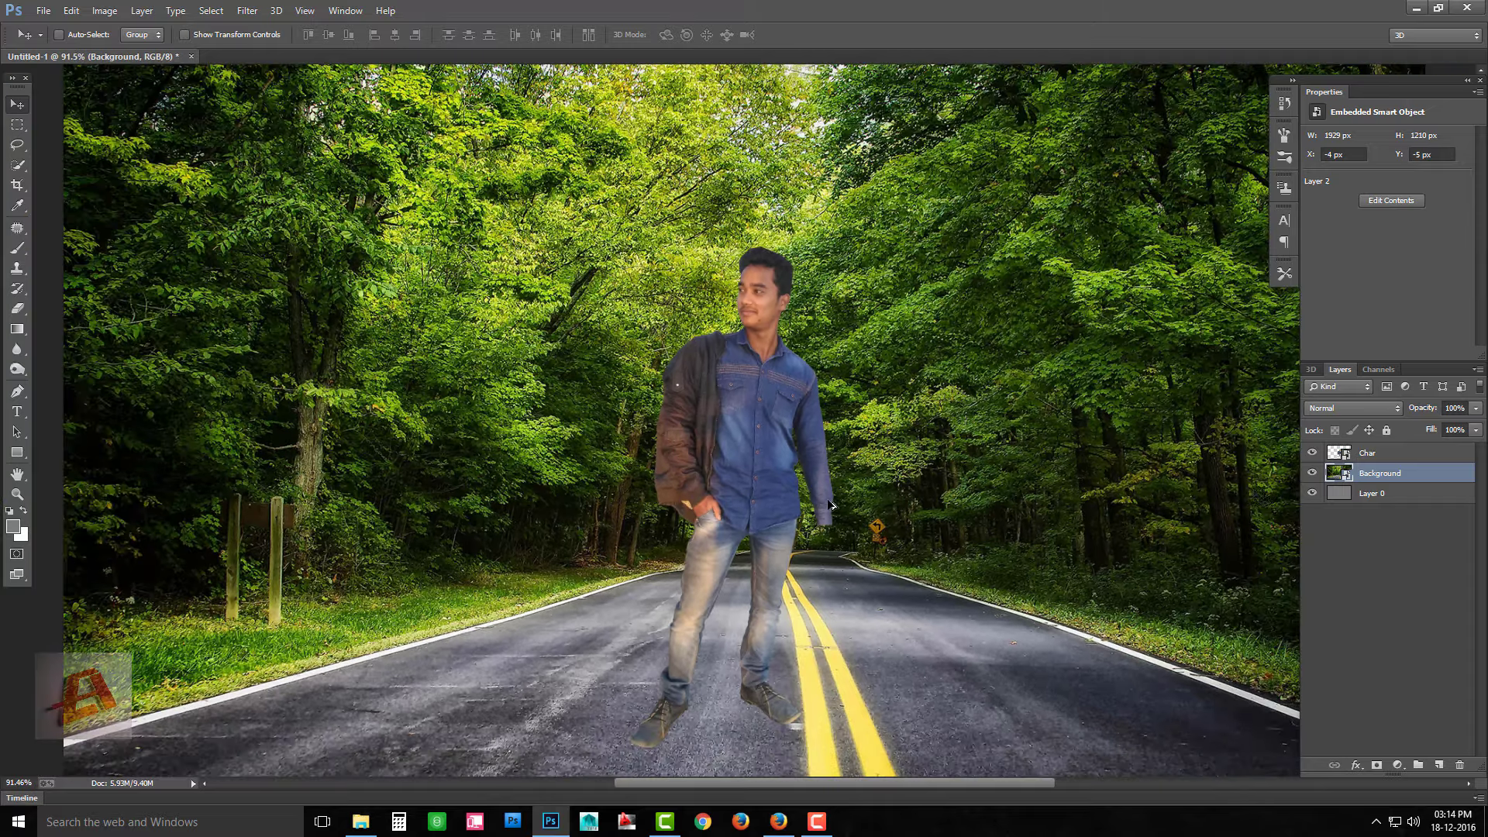
pyautogui.hotkey('alt', ']')
pyautogui.click(1404, 474)
pyautogui.hotkey('ctrl', 'shift', 'alt', 'n')
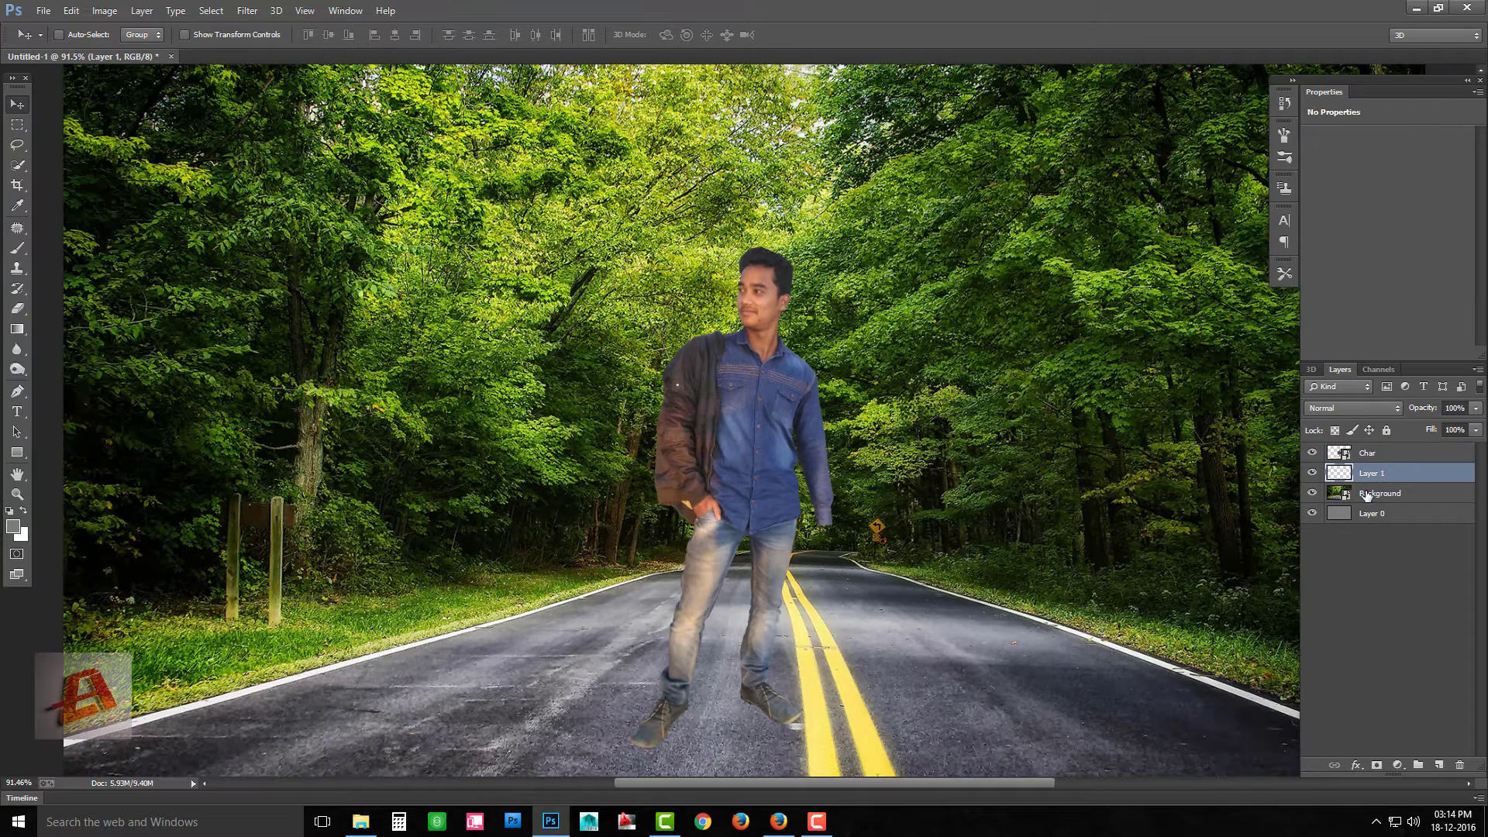
# Pick a small soft brush with black as the paint colour
pyautogui.press('b')
pyautogui.scroll(2, 648, 575)
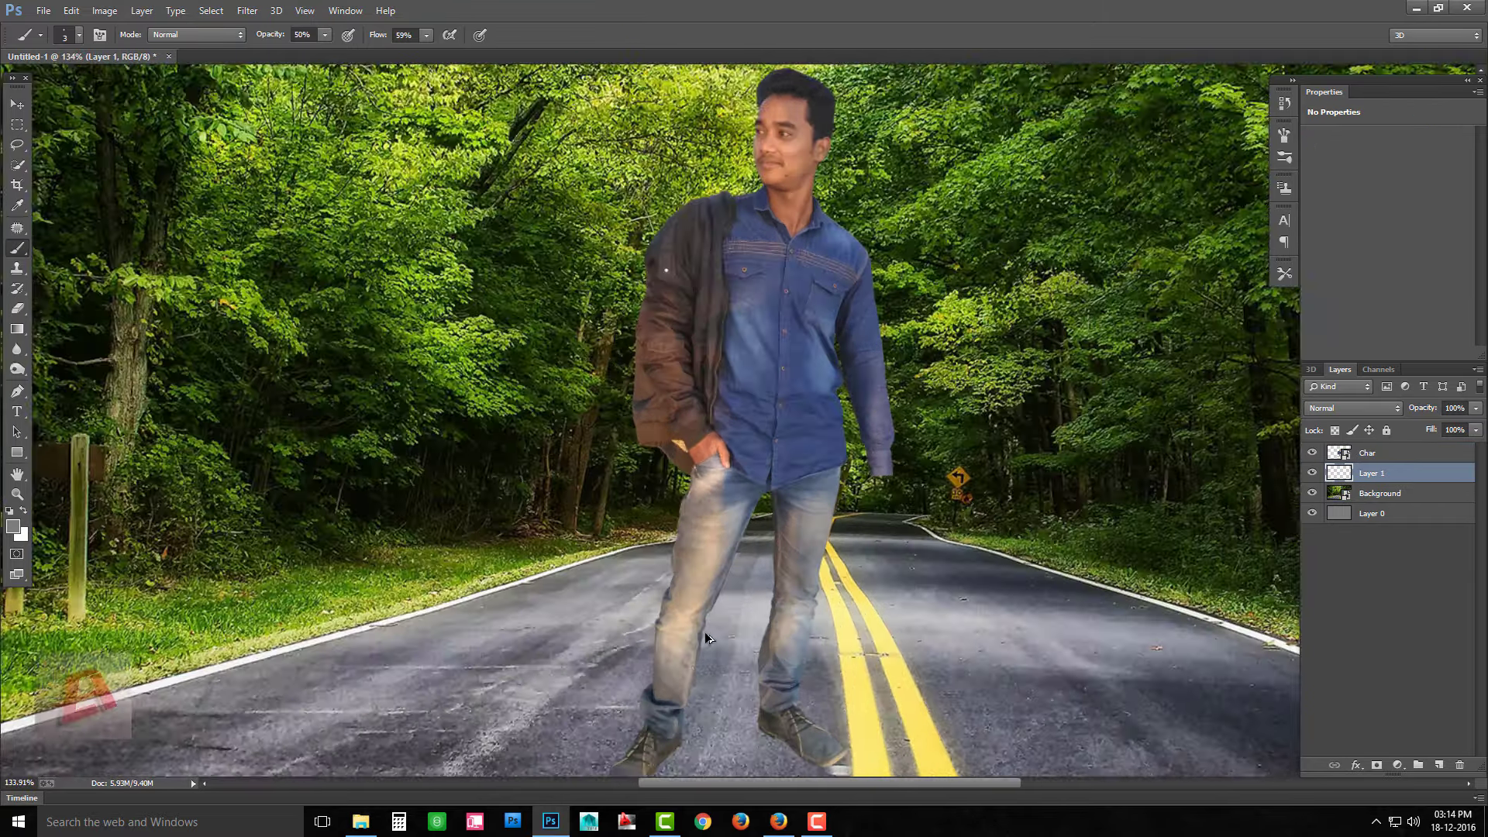
pyautogui.scroll(2, 649, 574)
pyautogui.scroll(1, 648, 575)
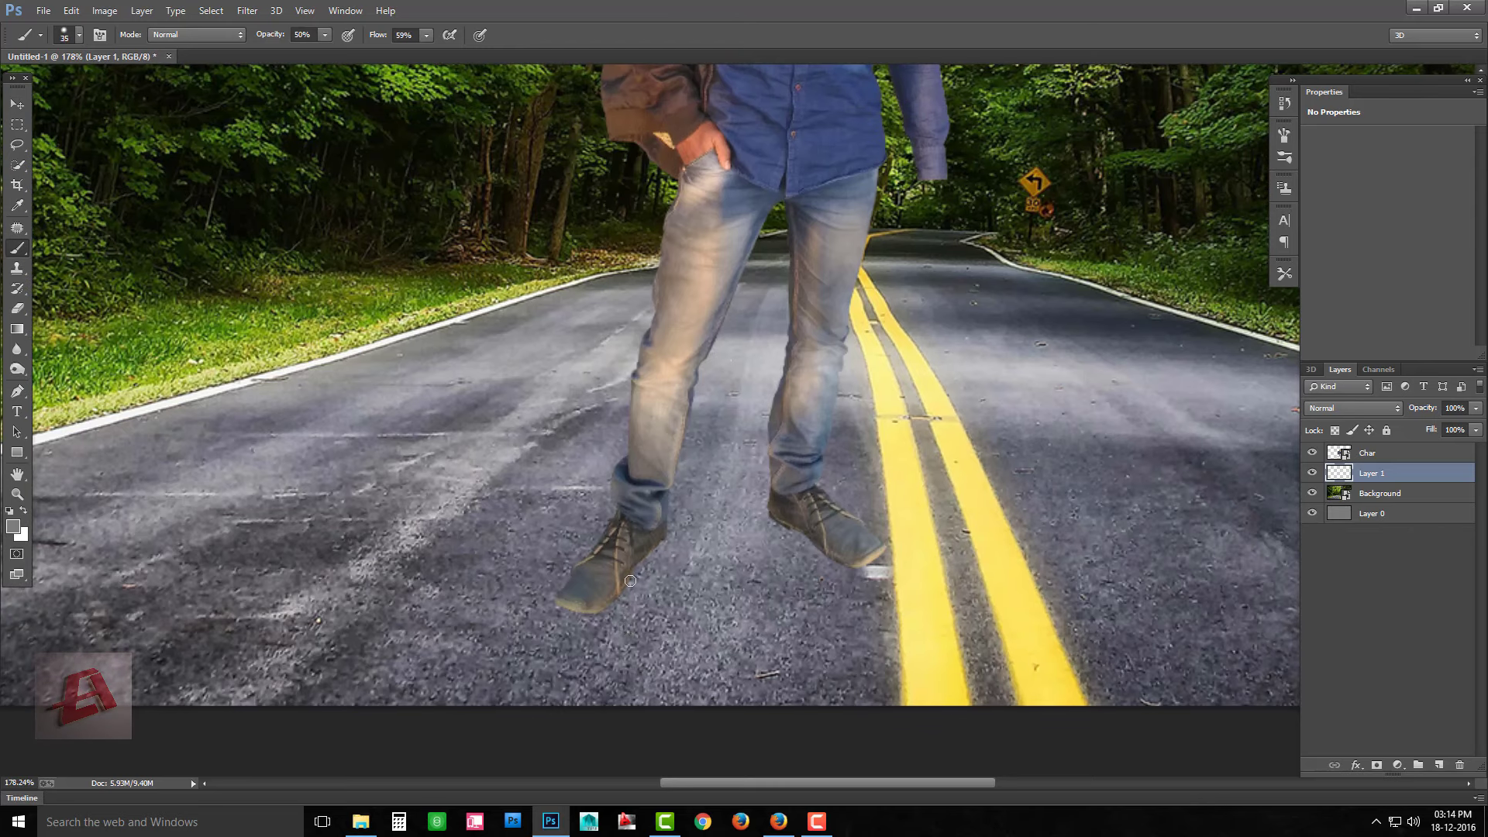
pyautogui.rightClick(17, 248)
pyautogui.click(99, 248)
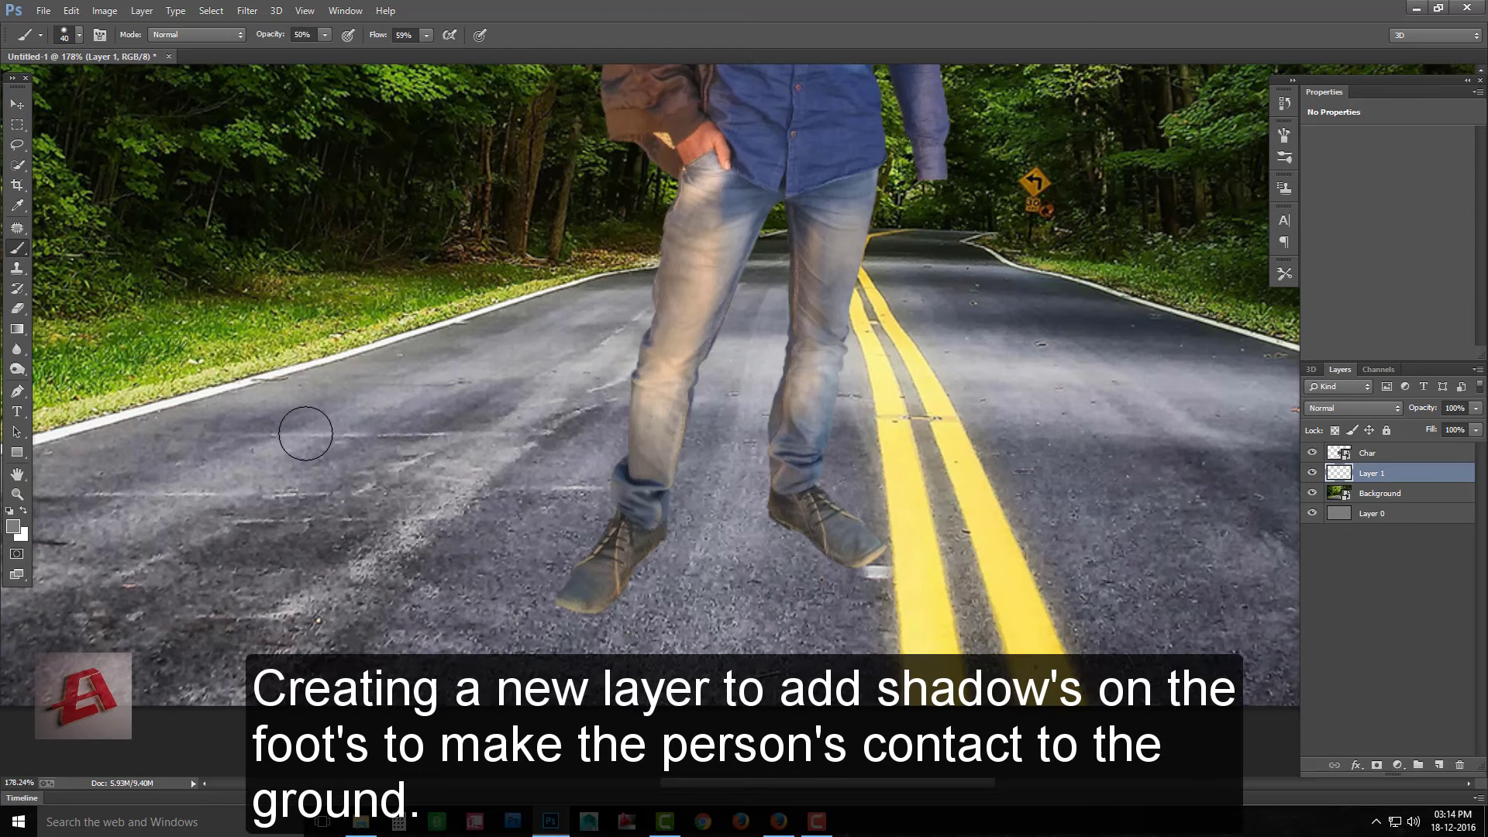
pyautogui.press('d')
pyautogui.press('[')
pyautogui.press('[')
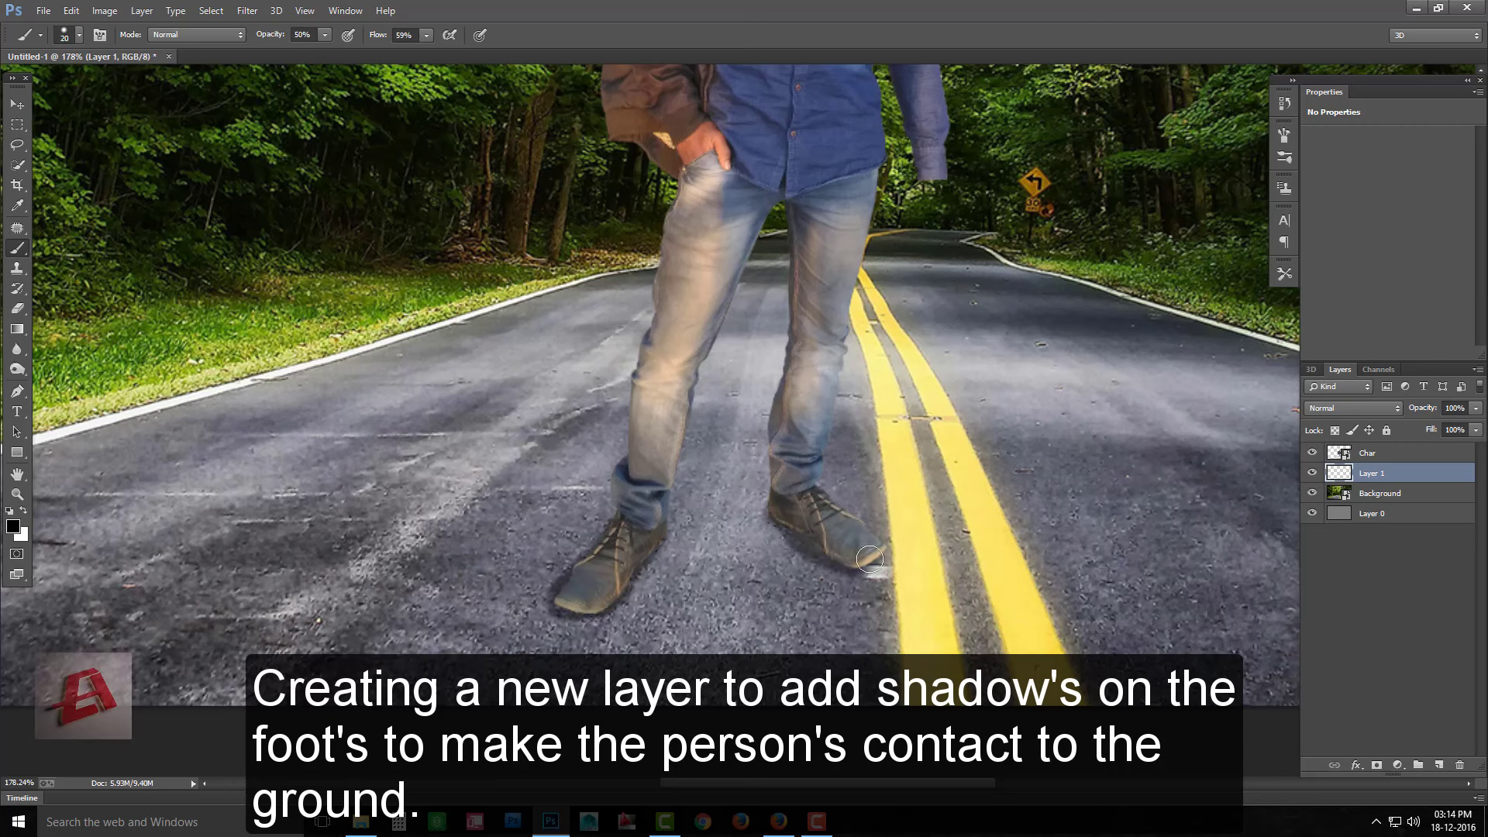
# Lower the brush opacity to 32% and flow to 42%
pyautogui.scroll(-2, 747, 518)
pyautogui.scroll(-3, 746, 518)
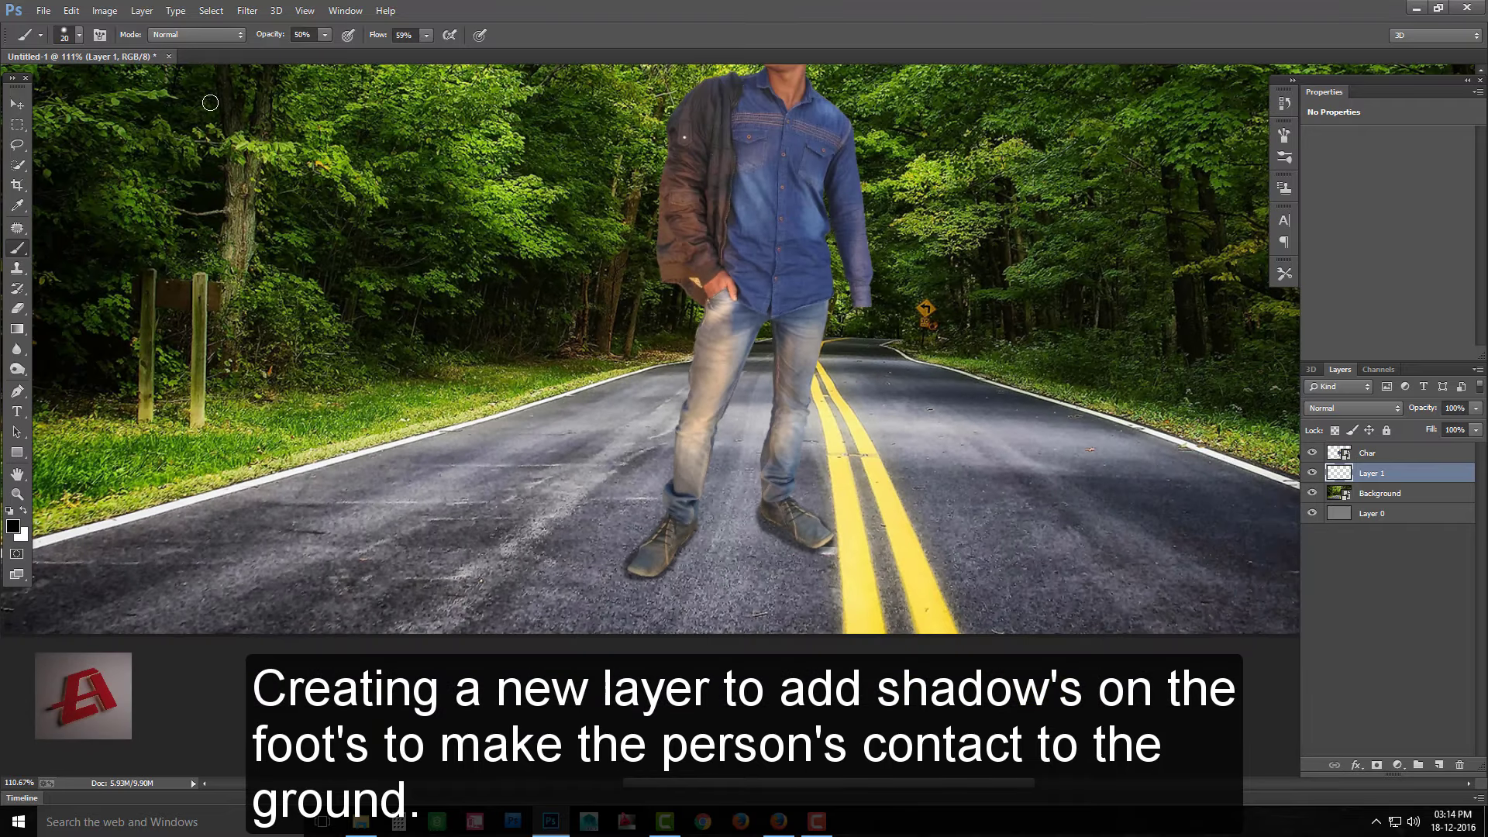
pyautogui.press('3')
pyautogui.press('2')
pyautogui.hotkey('shift', '4')
pyautogui.hotkey('shift', '2')
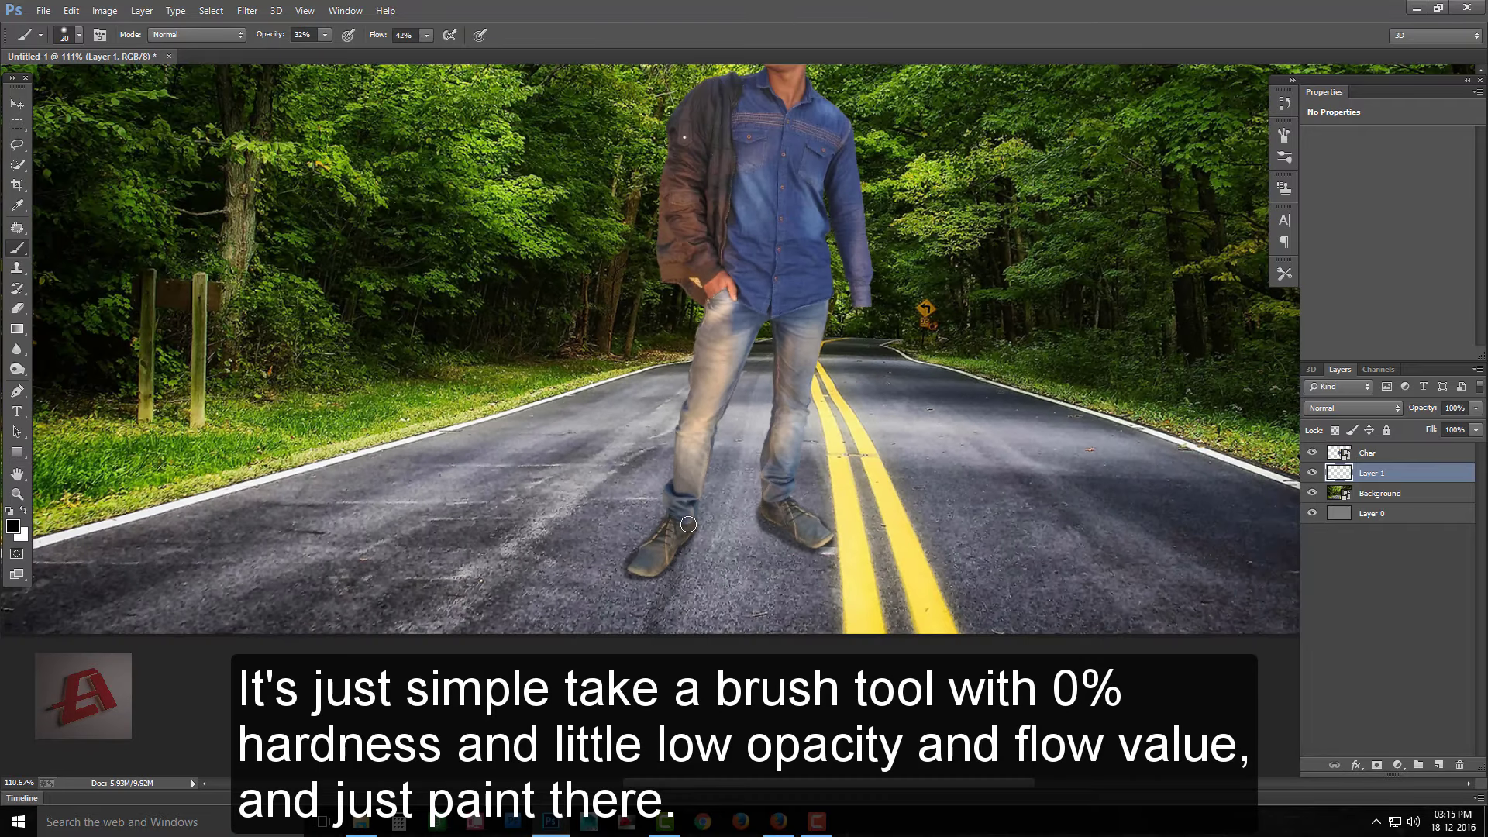
# Paint soft dark shadows under the left and right shoes on the road
pyautogui.moveTo(688, 524); pyautogui.dragTo(631, 612)
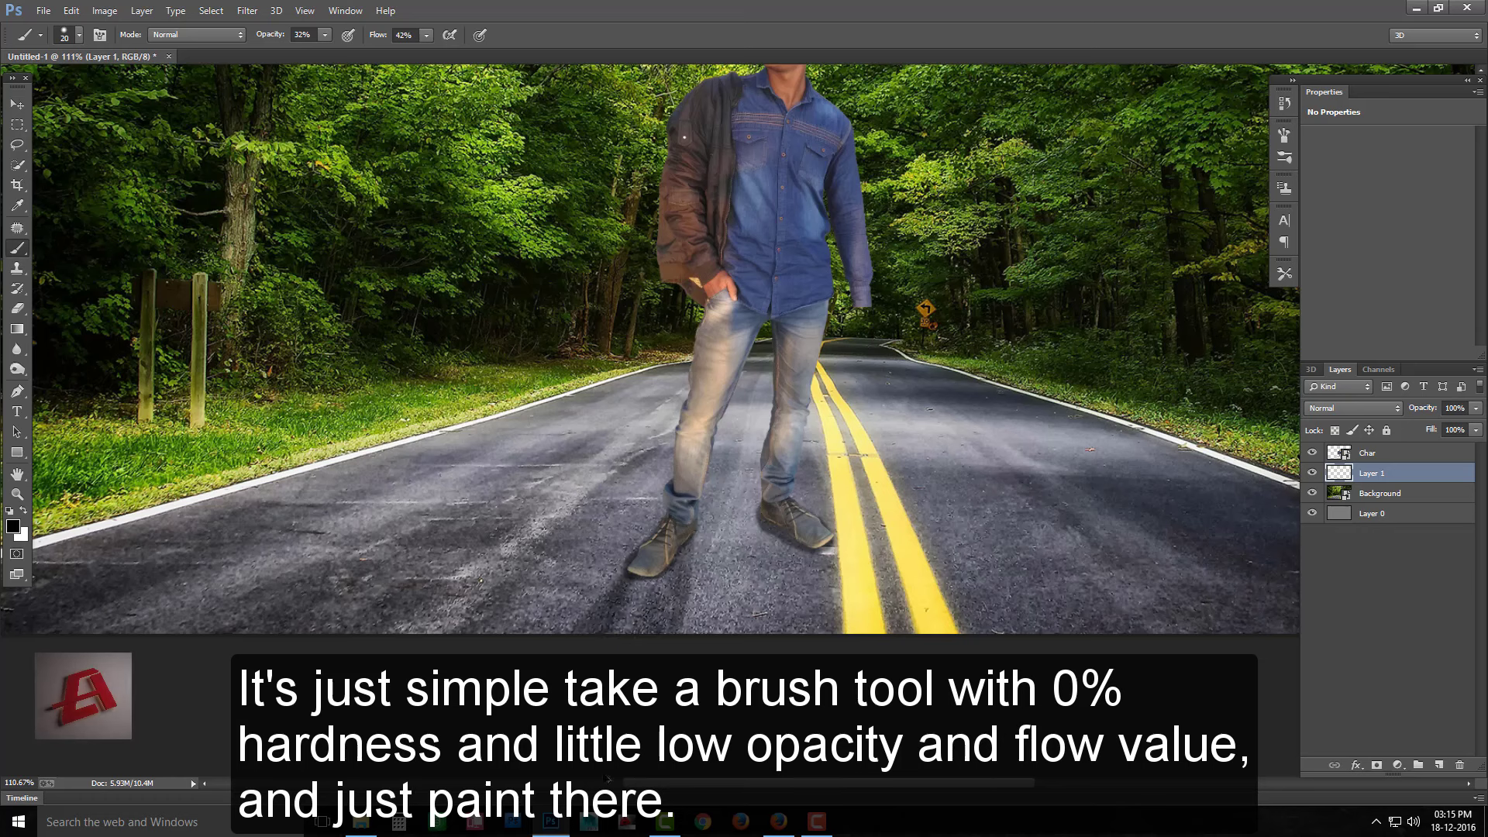
pyautogui.press(']')
pyautogui.moveTo(772, 517); pyautogui.dragTo(791, 572)
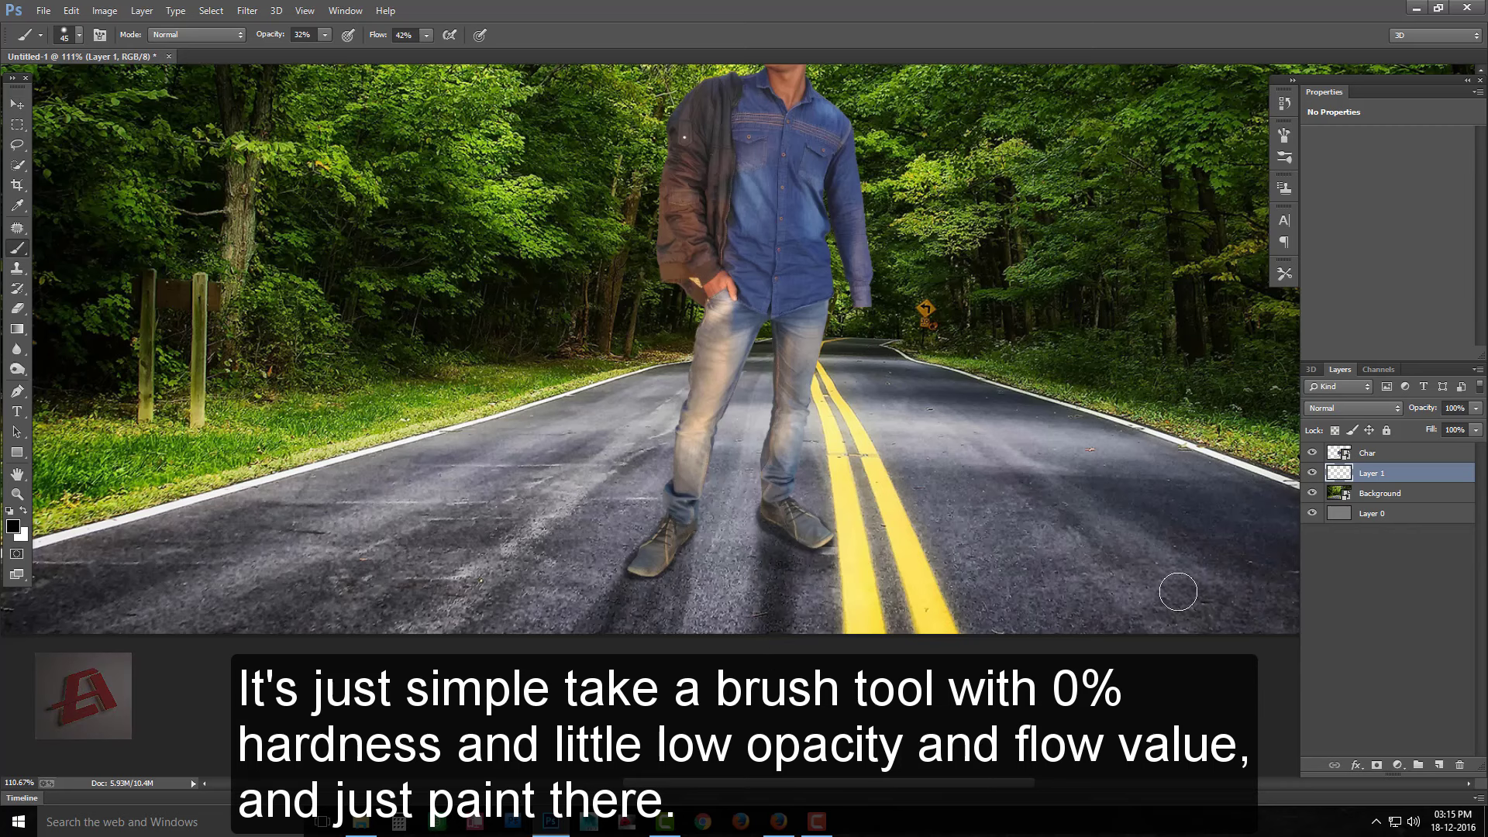
pyautogui.scroll(5, 787, 535)
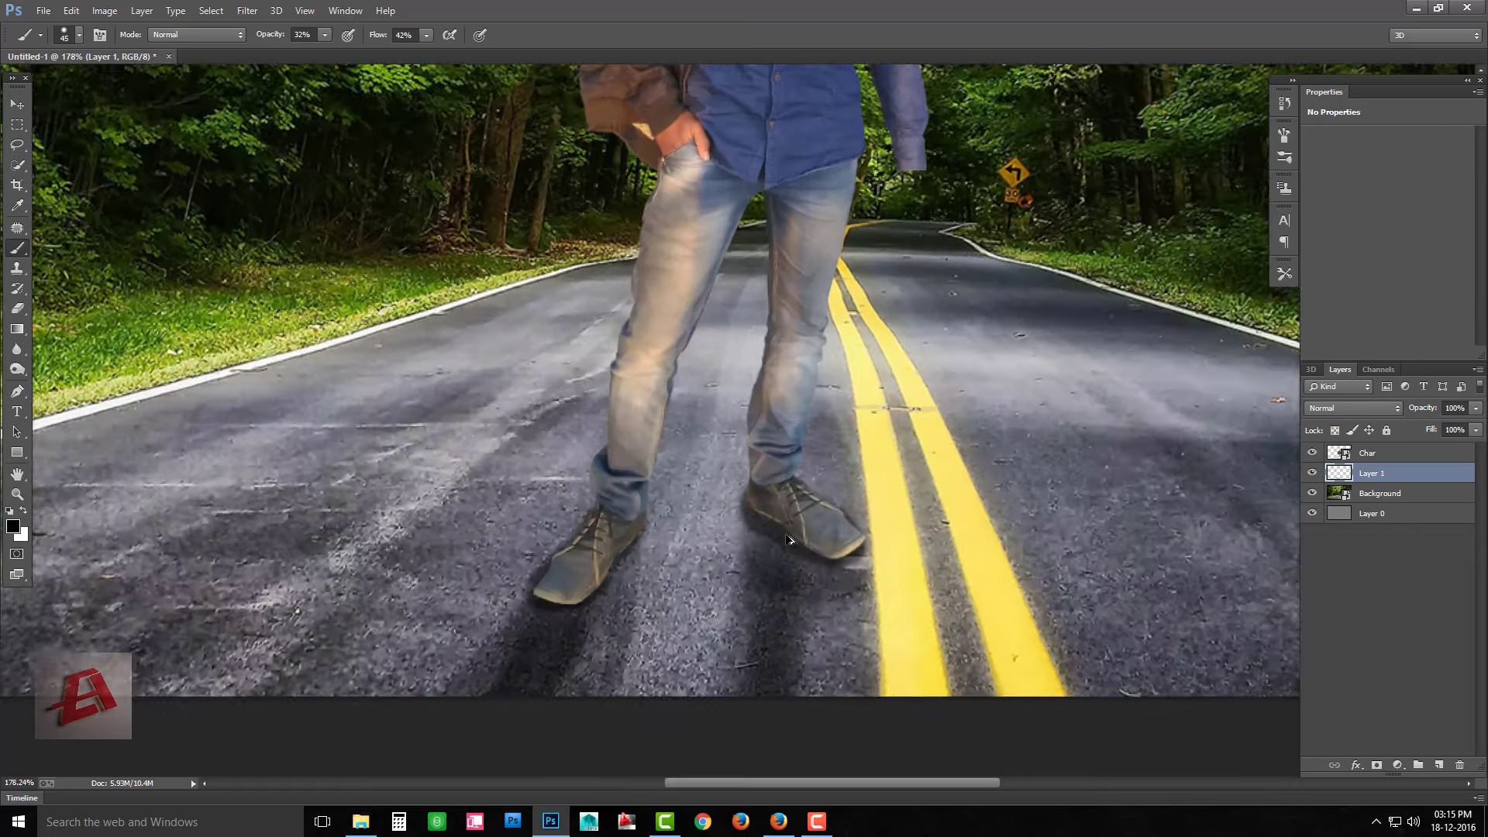
pyautogui.press('[')
pyautogui.press('[')
pyautogui.moveTo(771, 533)
pyautogui.mouseDown()
pyautogui.moveTo(772, 580)
pyautogui.moveTo(816, 565)
pyautogui.mouseUp()
pyautogui.scroll(-5, 816, 565)
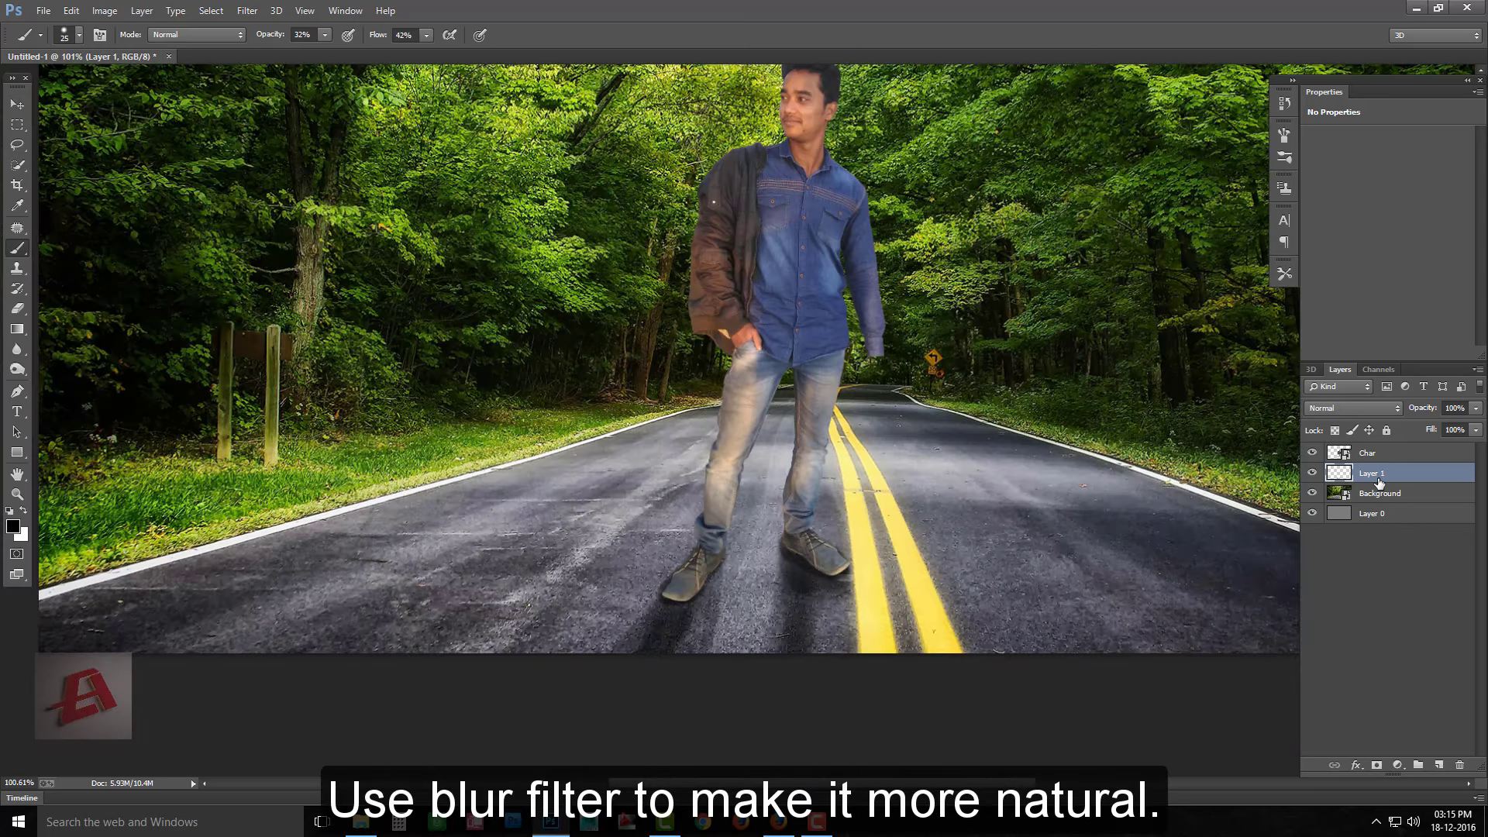
# Apply a Gaussian Blur to the painted shoe shadows
pyautogui.click(247, 11)
pyautogui.click(503, 321)
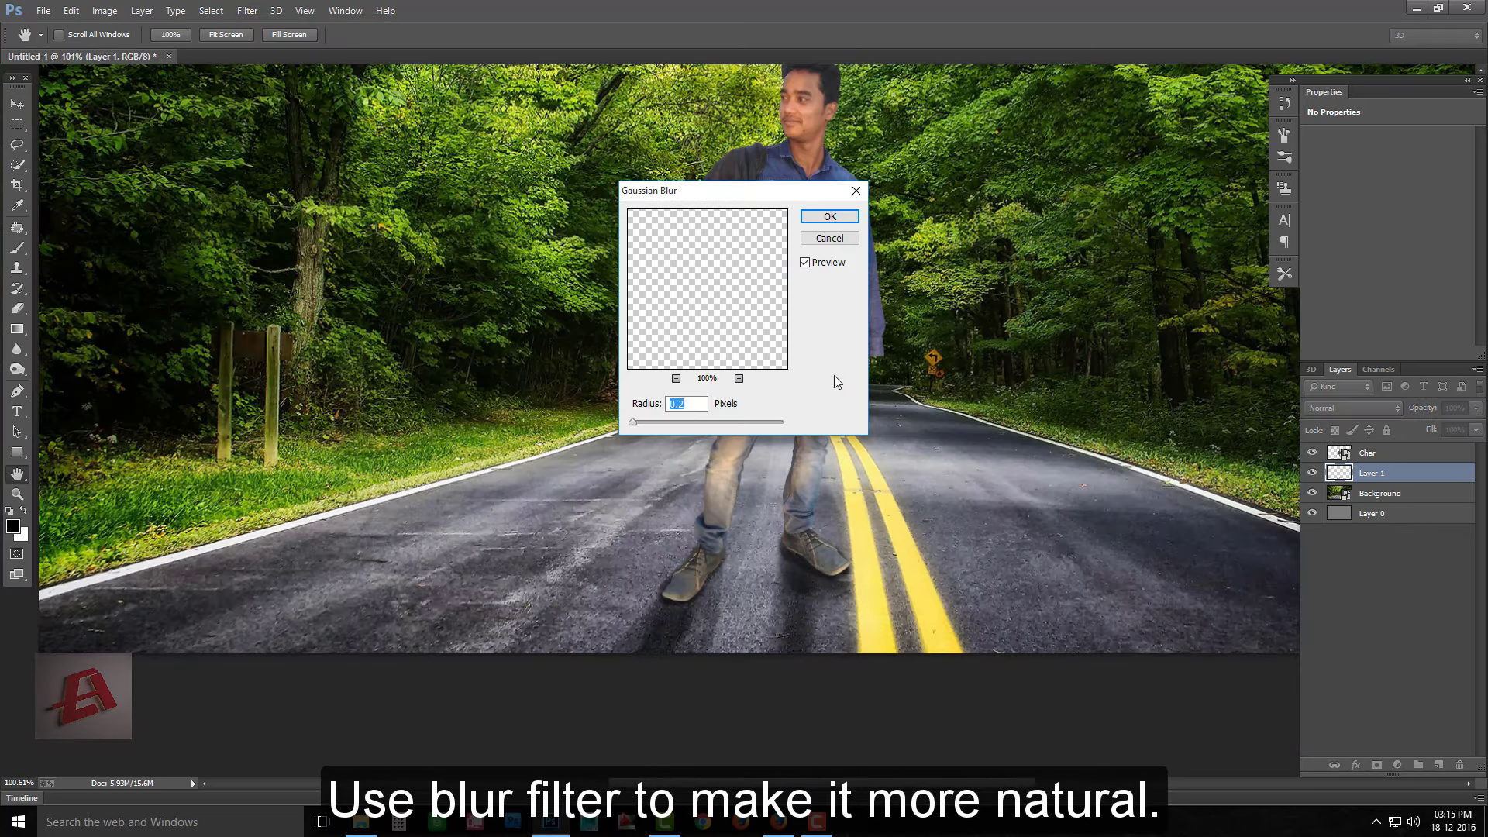
pyautogui.write('5')
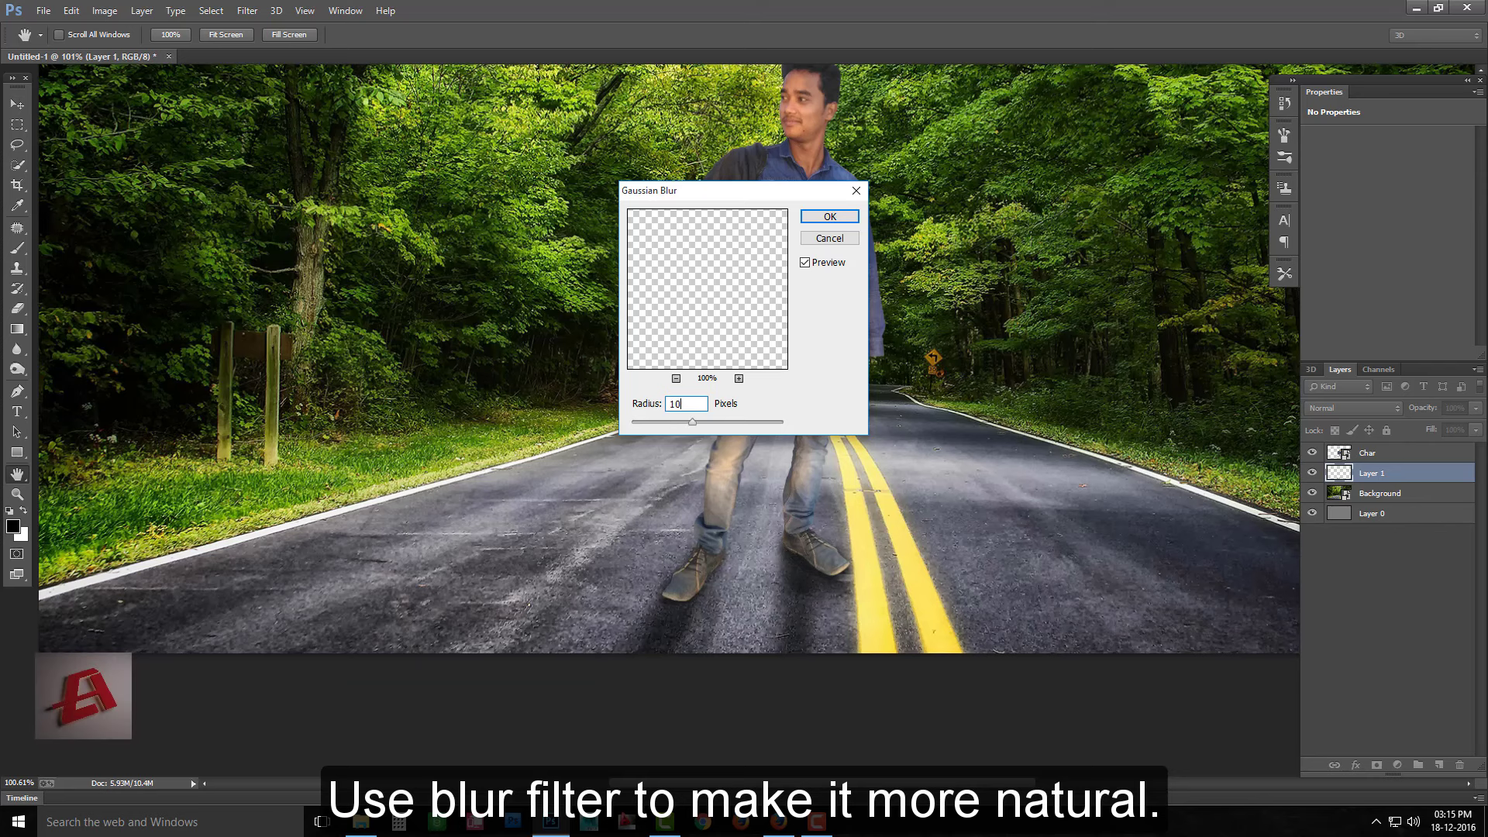
pyautogui.click(829, 216)
# Fit the whole image in the window and make the Char layer active
pyautogui.press('b')
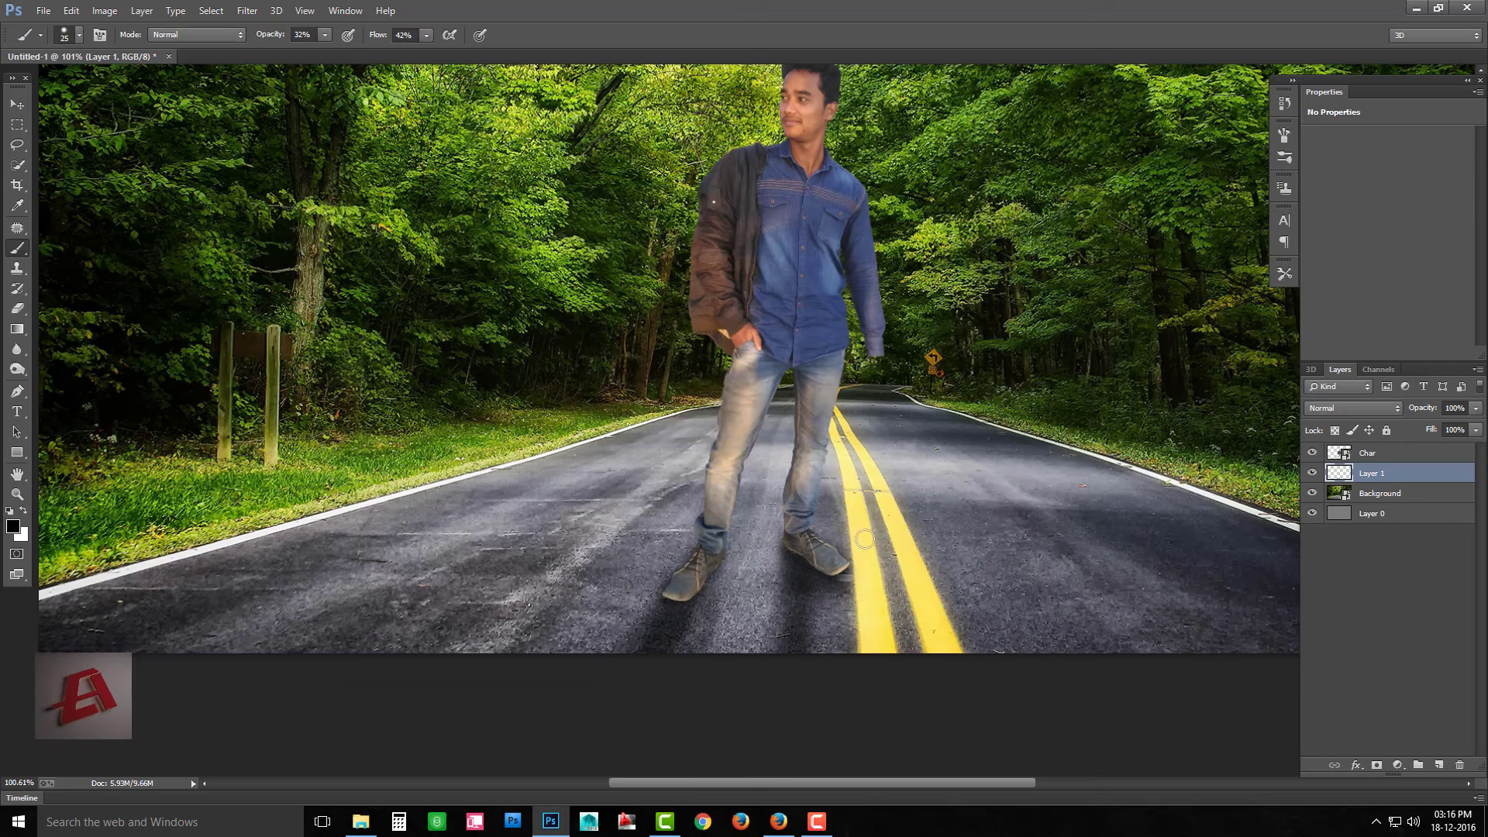
pyautogui.hotkey('ctrl', '0')
pyautogui.press('v')
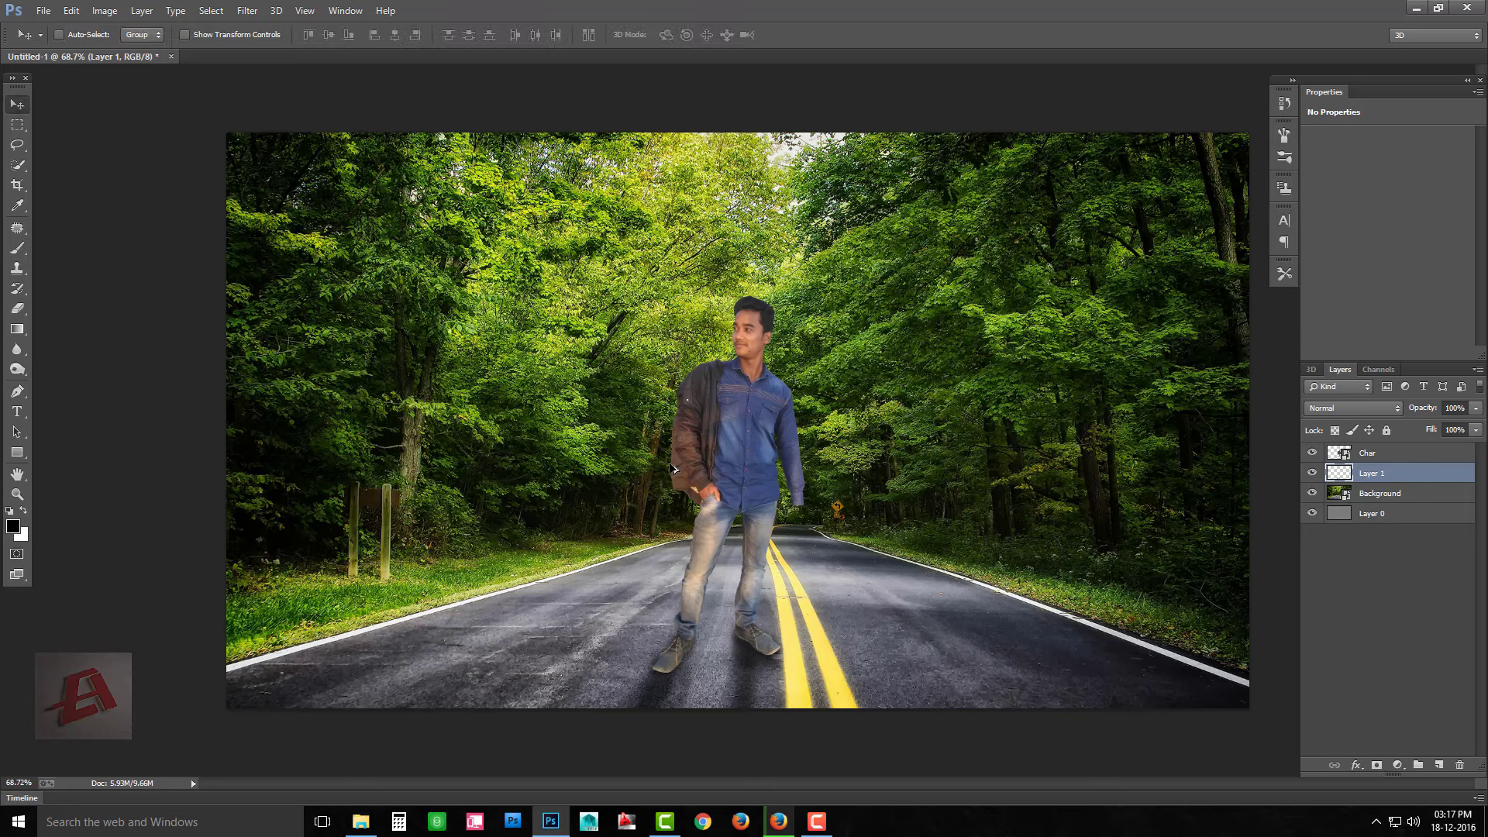
pyautogui.scroll(1, 674, 470)
pyautogui.scroll(1, 593, 511)
pyautogui.click(1368, 452)
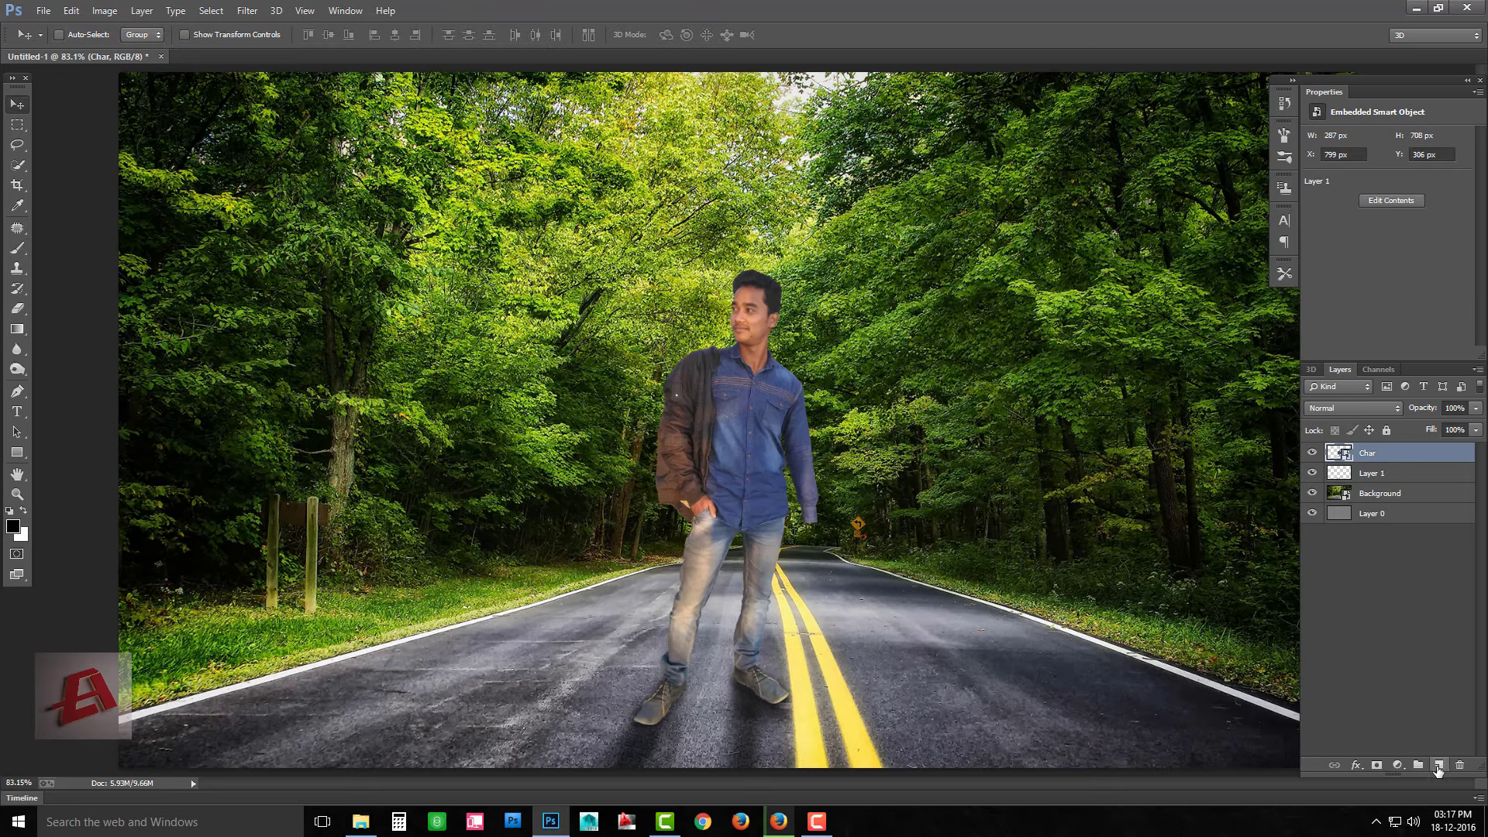
# Add a Vibrance adjustment above the person and strongly desaturate the image
pyautogui.click(1398, 764)
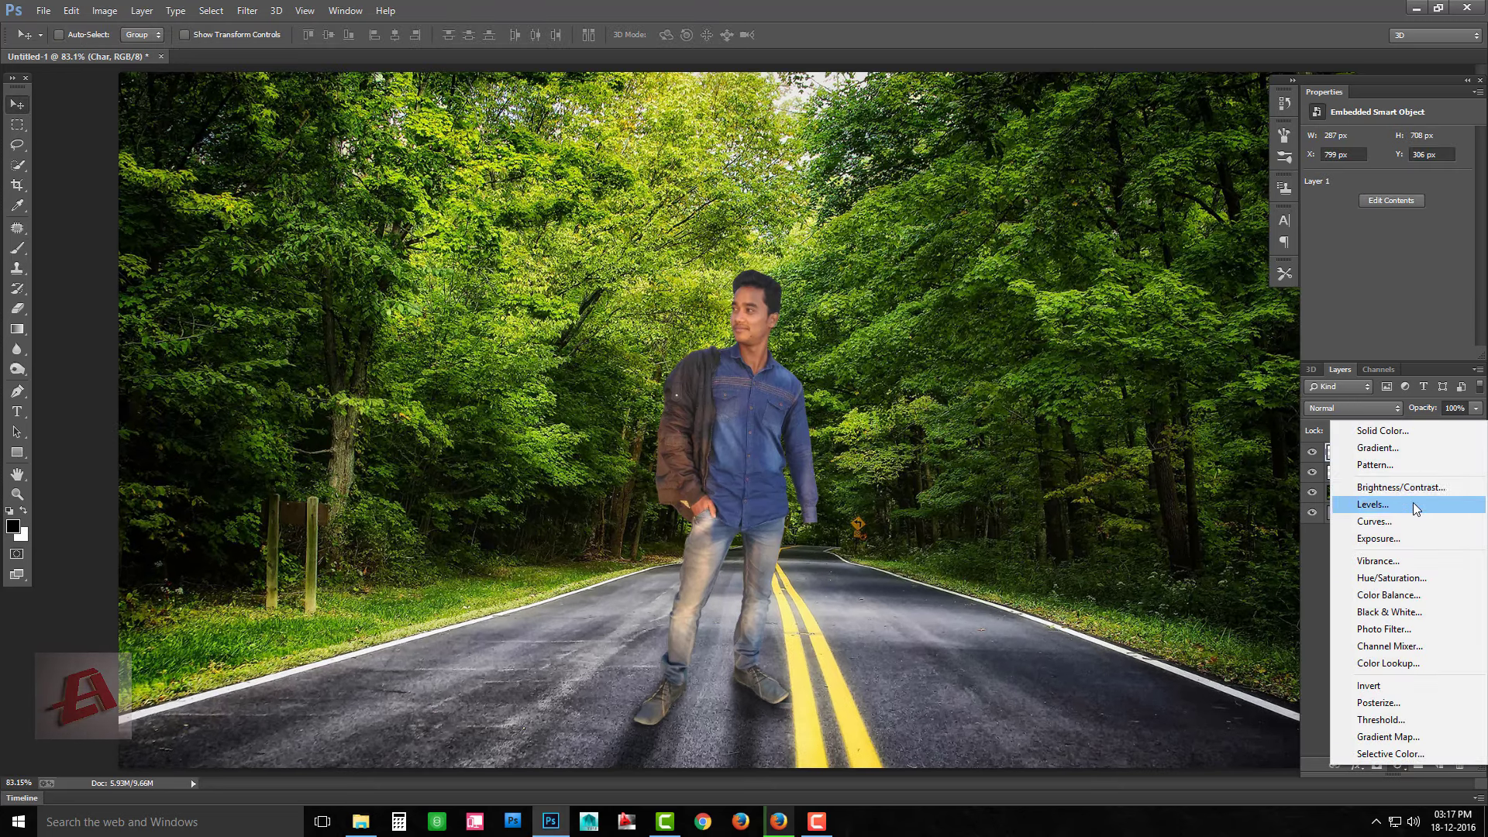
pyautogui.click(1378, 561)
pyautogui.click(1339, 453)
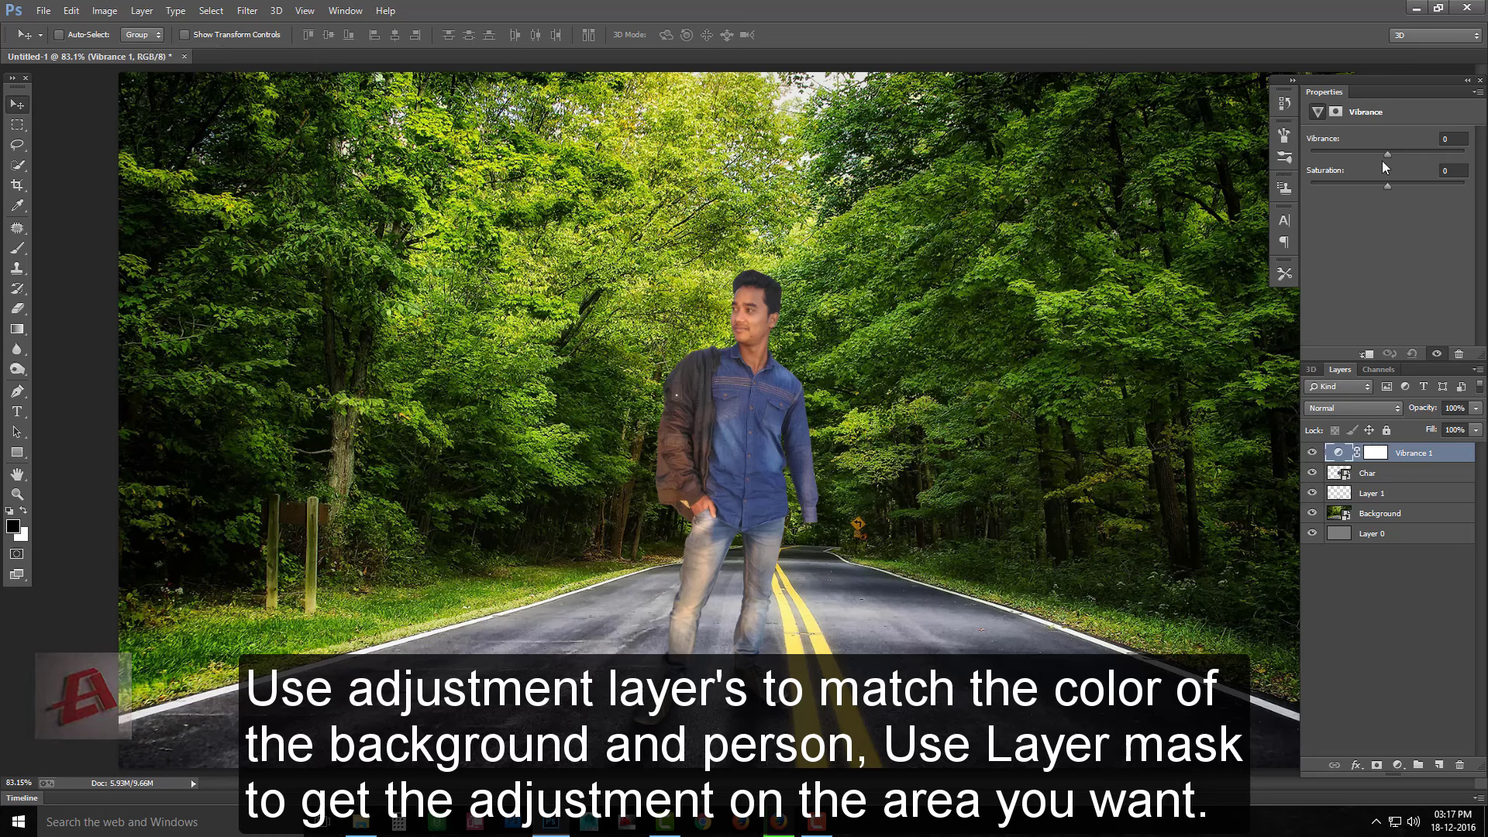
pyautogui.moveTo(1386, 186); pyautogui.dragTo(1344, 186)
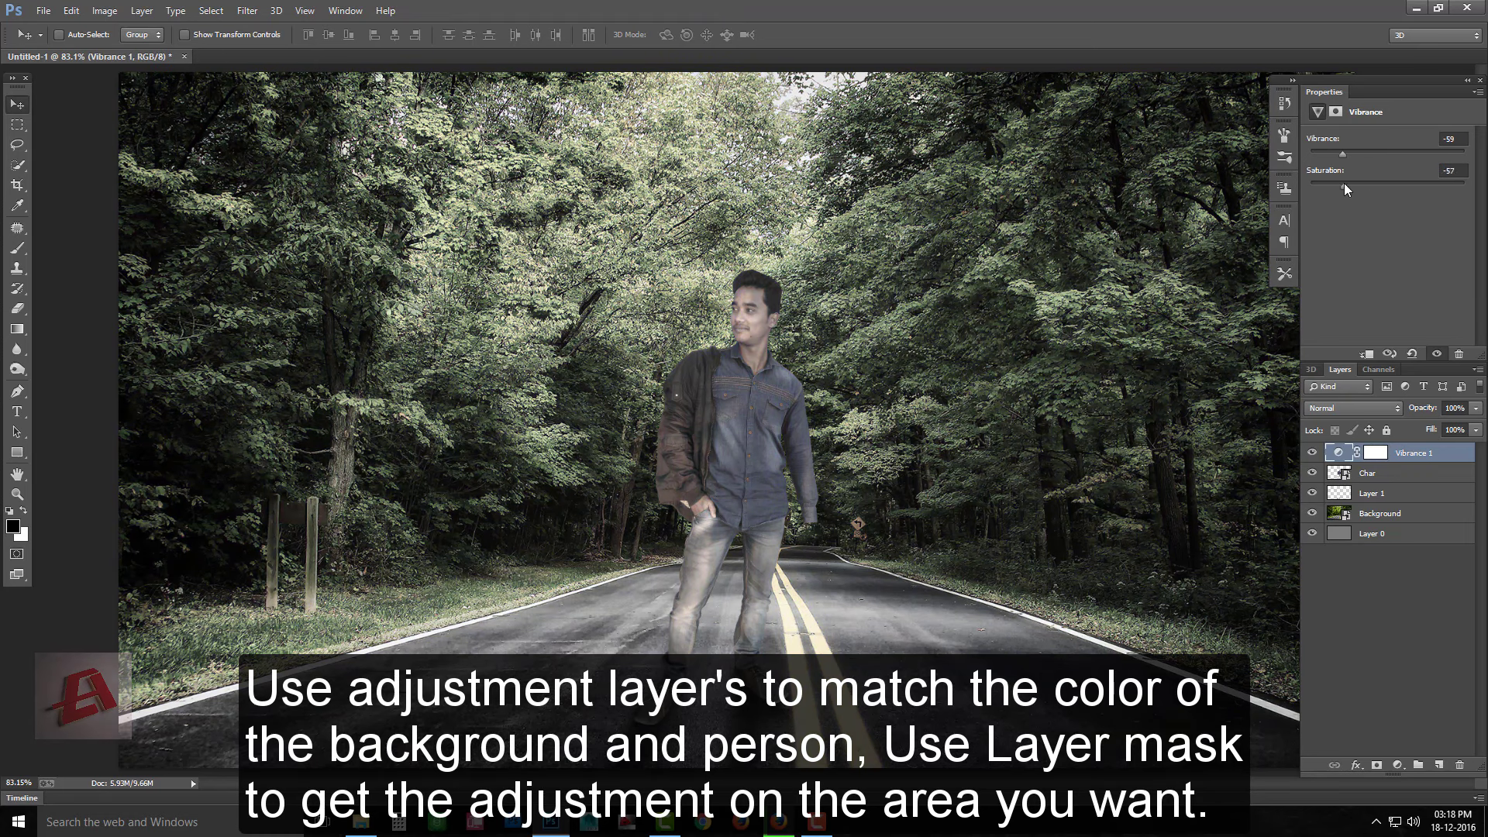
# Mask the Vibrance adjustment to the person only, then restore most of the colour
pyautogui.keyDown('ctrl'); pyautogui.click(1338, 473); pyautogui.keyUp('ctrl')
pyautogui.click(1376, 453)
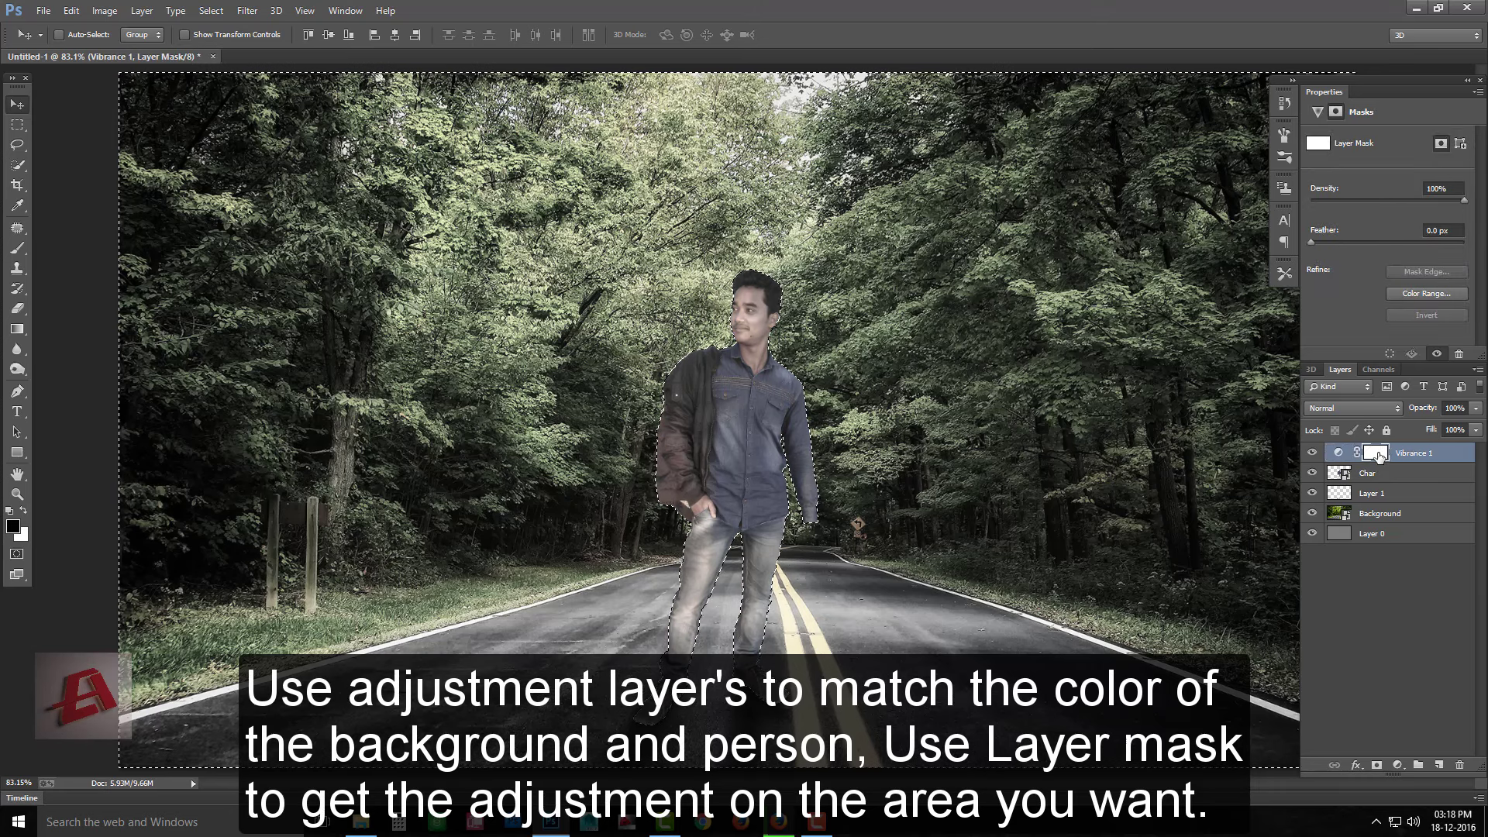
pyautogui.hotkey('ctrl', 'shift', 'i')
pyautogui.hotkey('alt', 'BackSpace')
pyautogui.hotkey('ctrl', 'd')
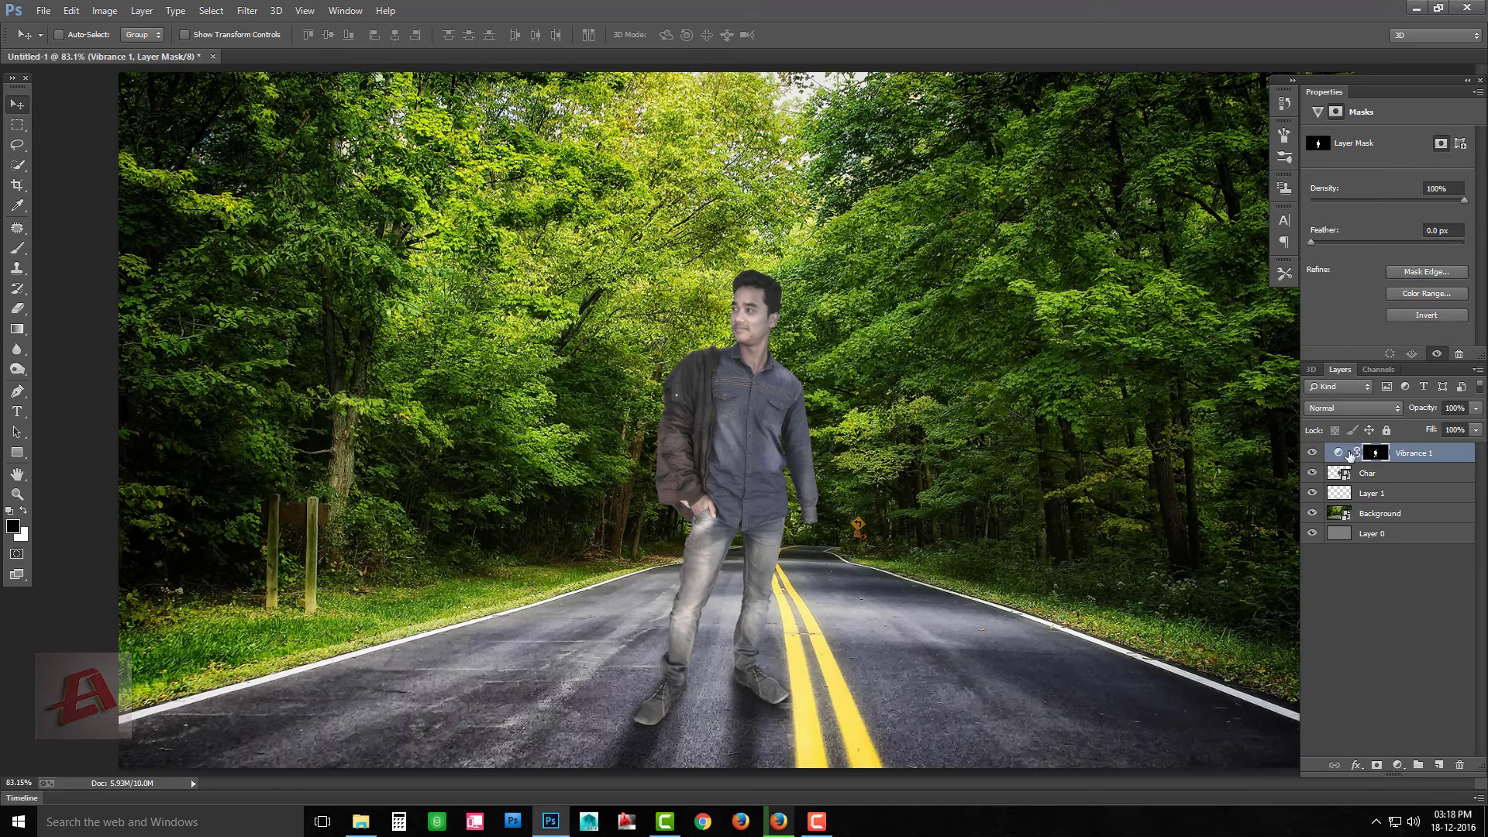
pyautogui.click(1345, 453)
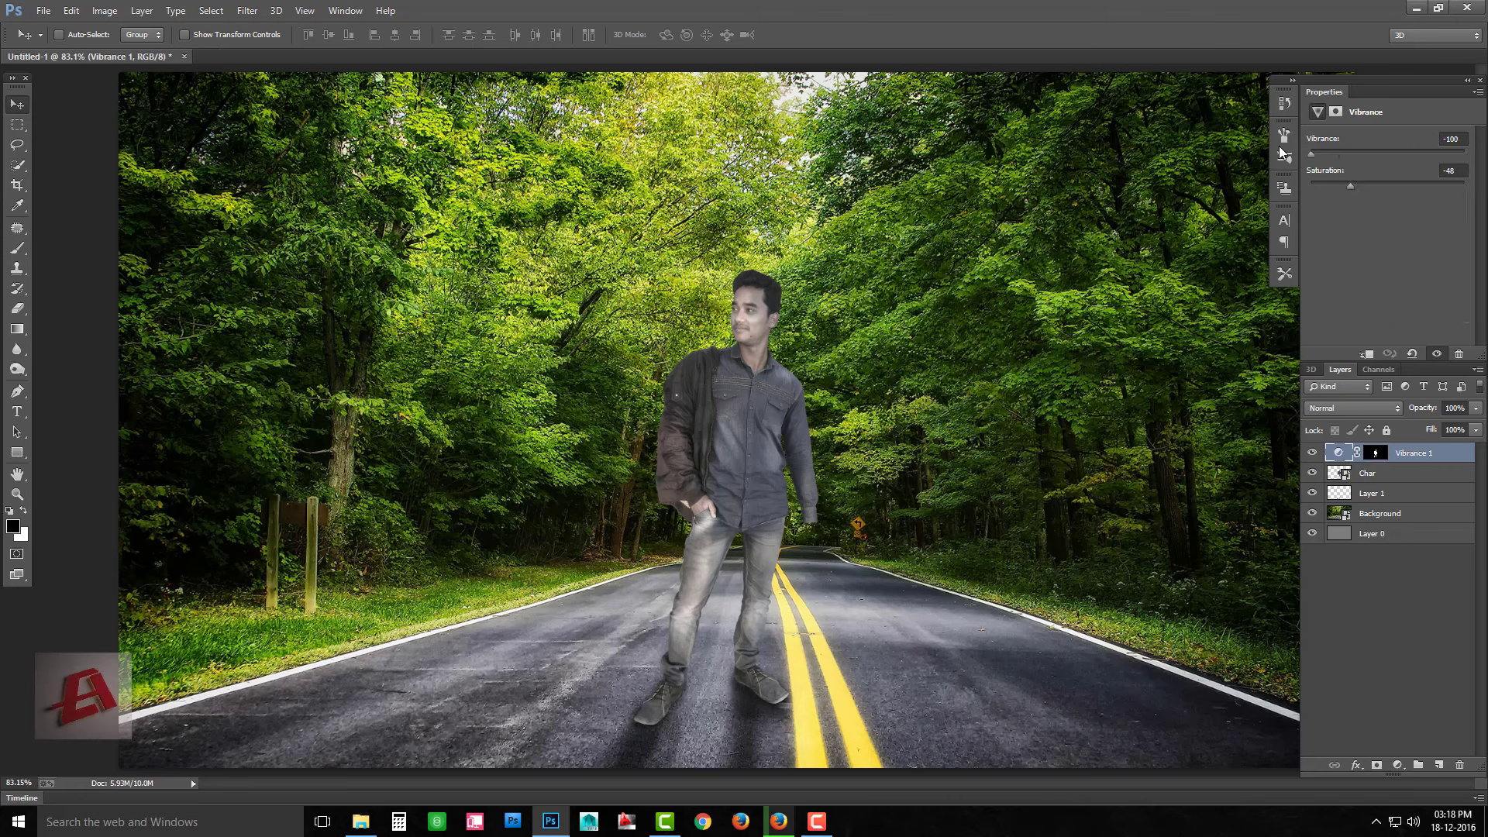
pyautogui.moveTo(1310, 154)
pyautogui.mouseDown()
pyautogui.moveTo(1378, 154)
pyautogui.moveTo(1387, 185)
pyautogui.mouseUp()
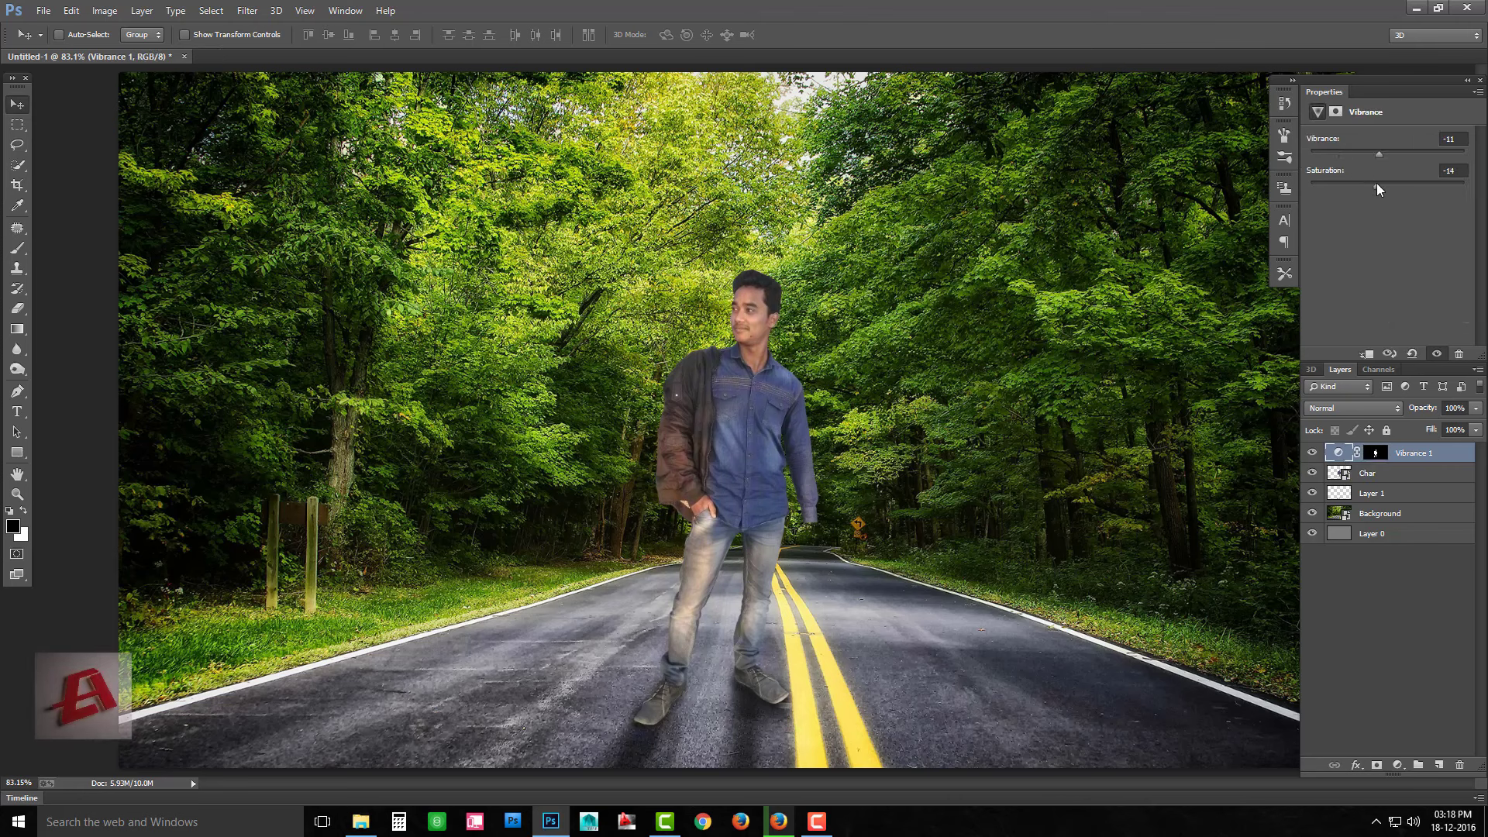
# Add a Hue/Saturation layer on Yellows: Hue +26, Saturation -26, Lightness -37, toggled to compare
pyautogui.click(1397, 765)
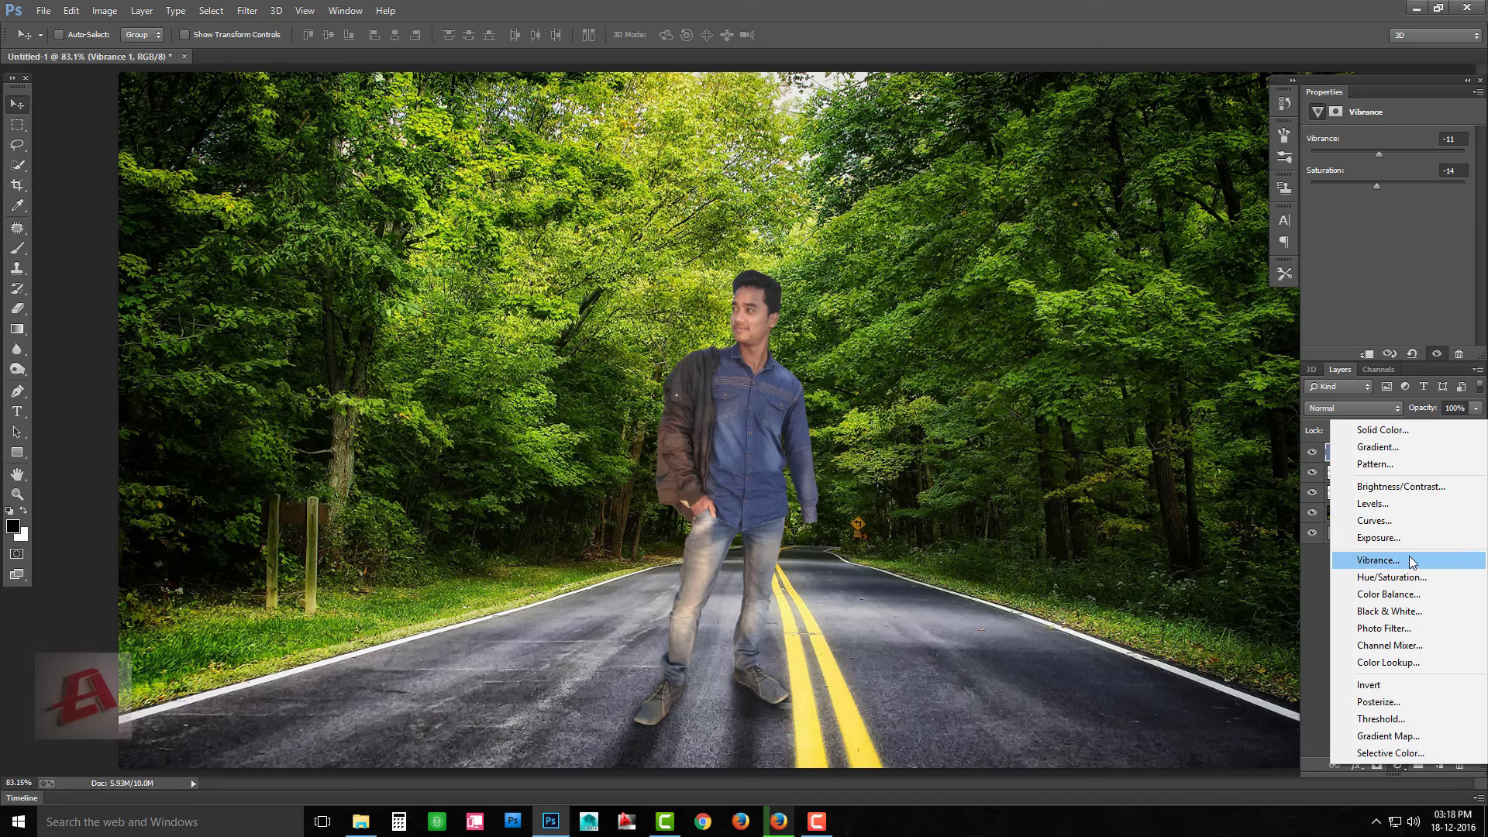
pyautogui.click(1390, 577)
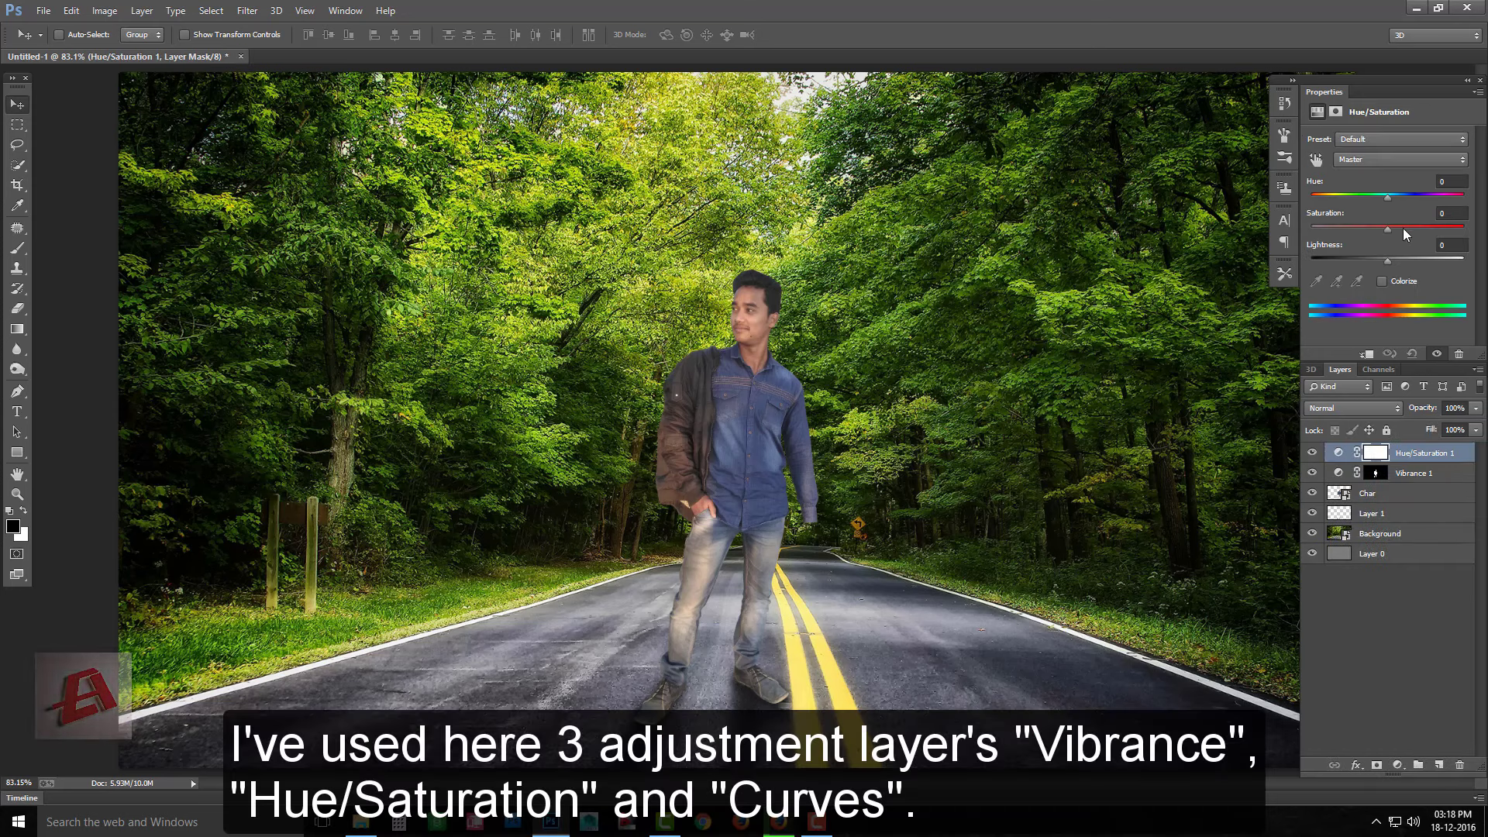
pyautogui.click(1398, 159)
pyautogui.click(1371, 190)
pyautogui.moveTo(1386, 198)
pyautogui.mouseDown()
pyautogui.moveTo(1442, 203)
pyautogui.moveTo(1392, 203)
pyautogui.moveTo(1374, 227)
pyautogui.moveTo(1346, 193)
pyautogui.moveTo(1416, 188)
pyautogui.mouseUp()
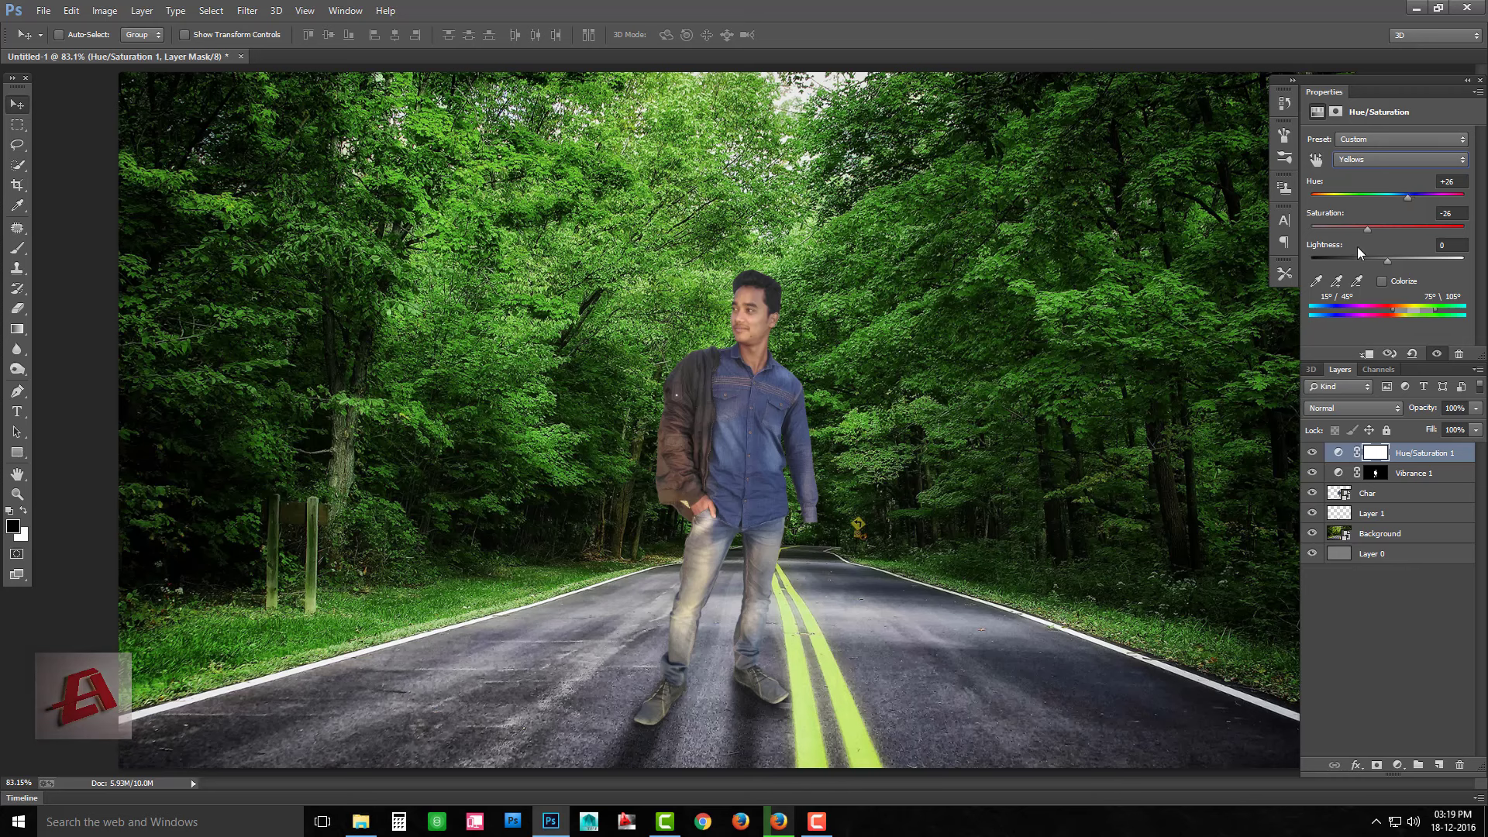
pyautogui.moveTo(1387, 260); pyautogui.dragTo(1351, 262)
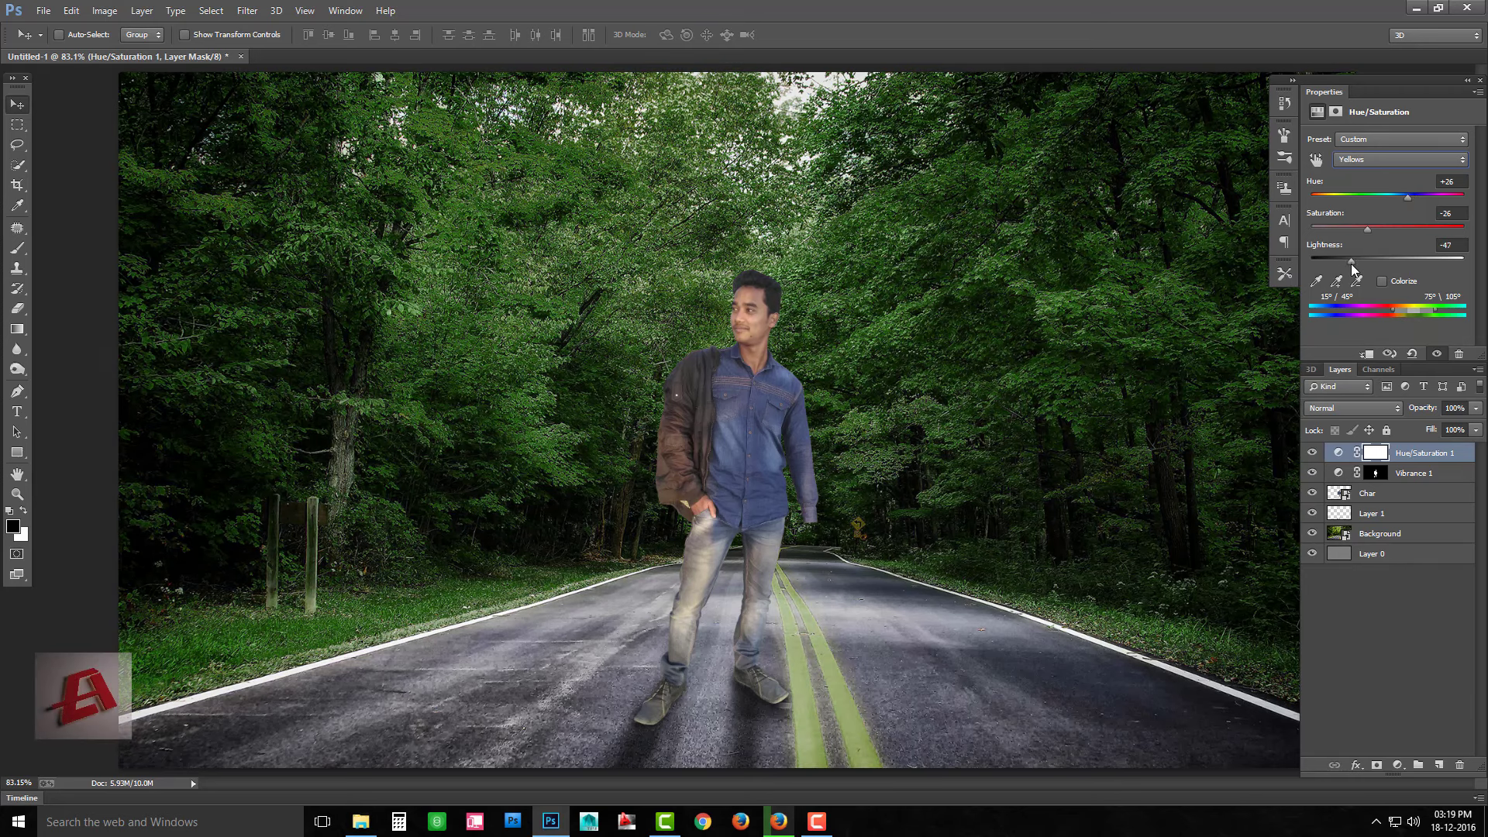
pyautogui.click(1312, 453)
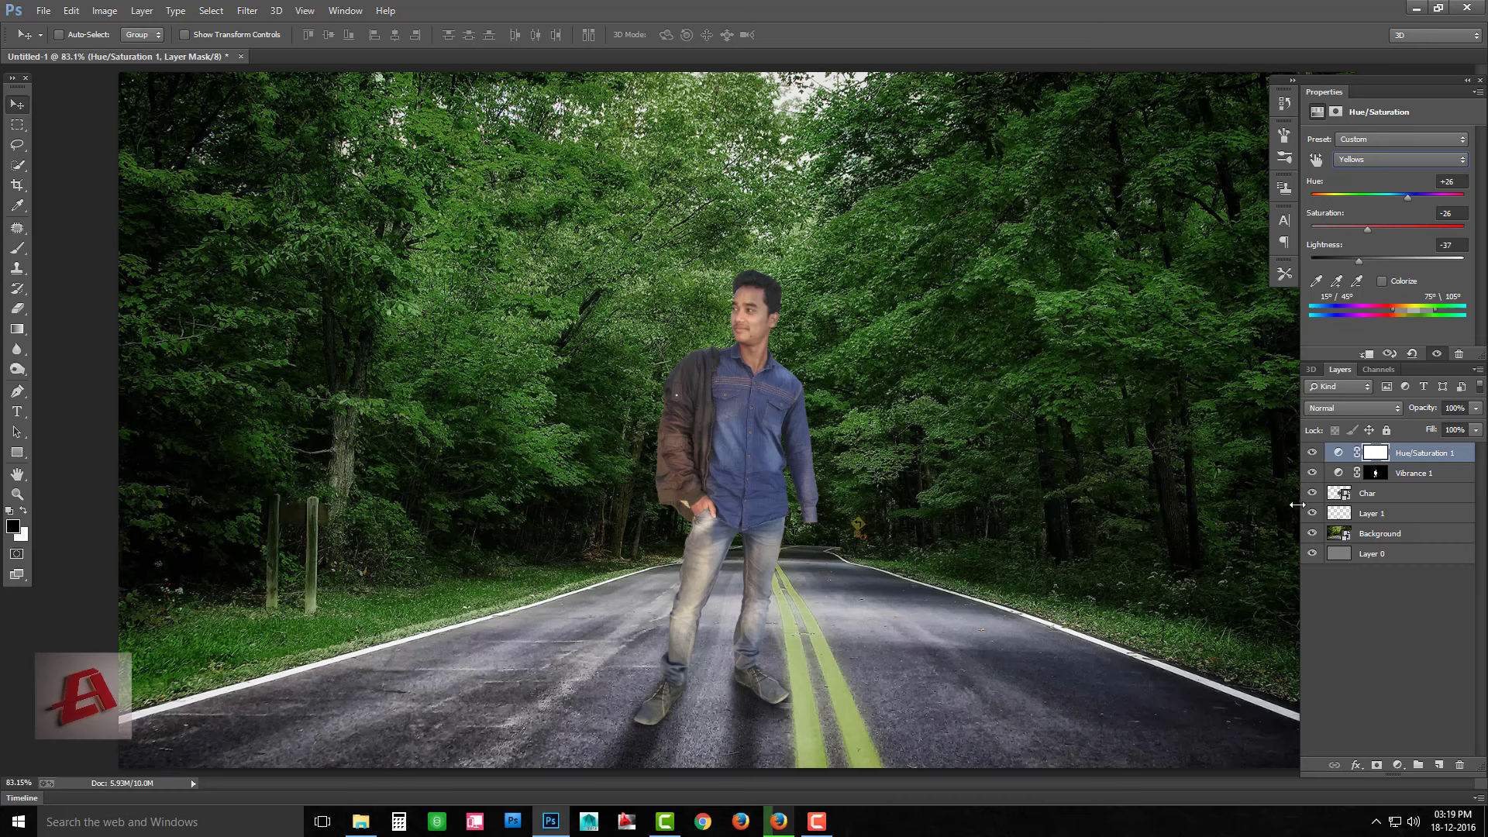
pyautogui.click(1312, 452)
pyautogui.click(1311, 452)
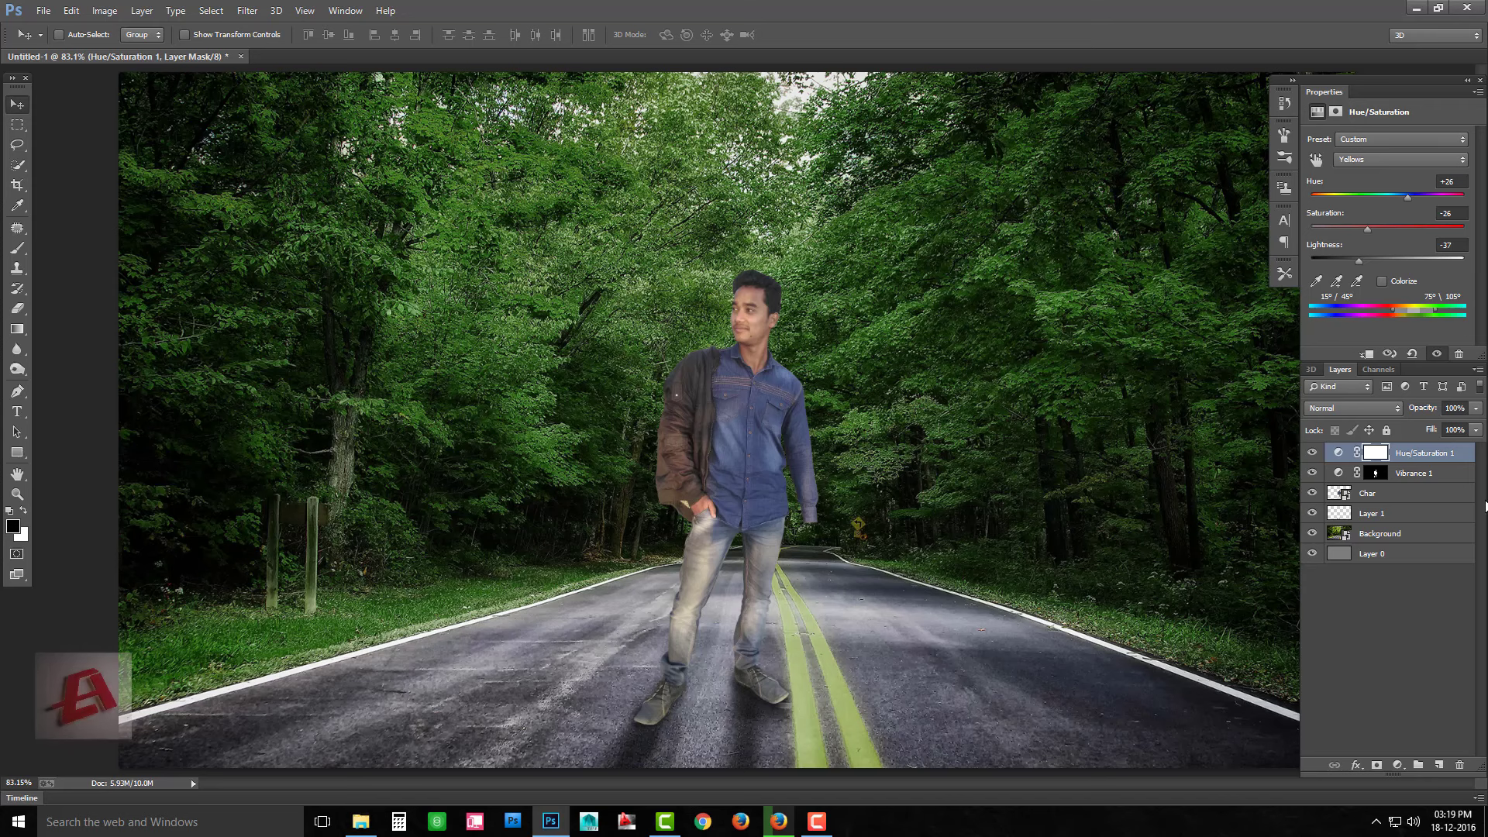
# Add a Curves adjustment layer with the curve pulled down to darken
pyautogui.click(1398, 765)
pyautogui.click(1360, 538)
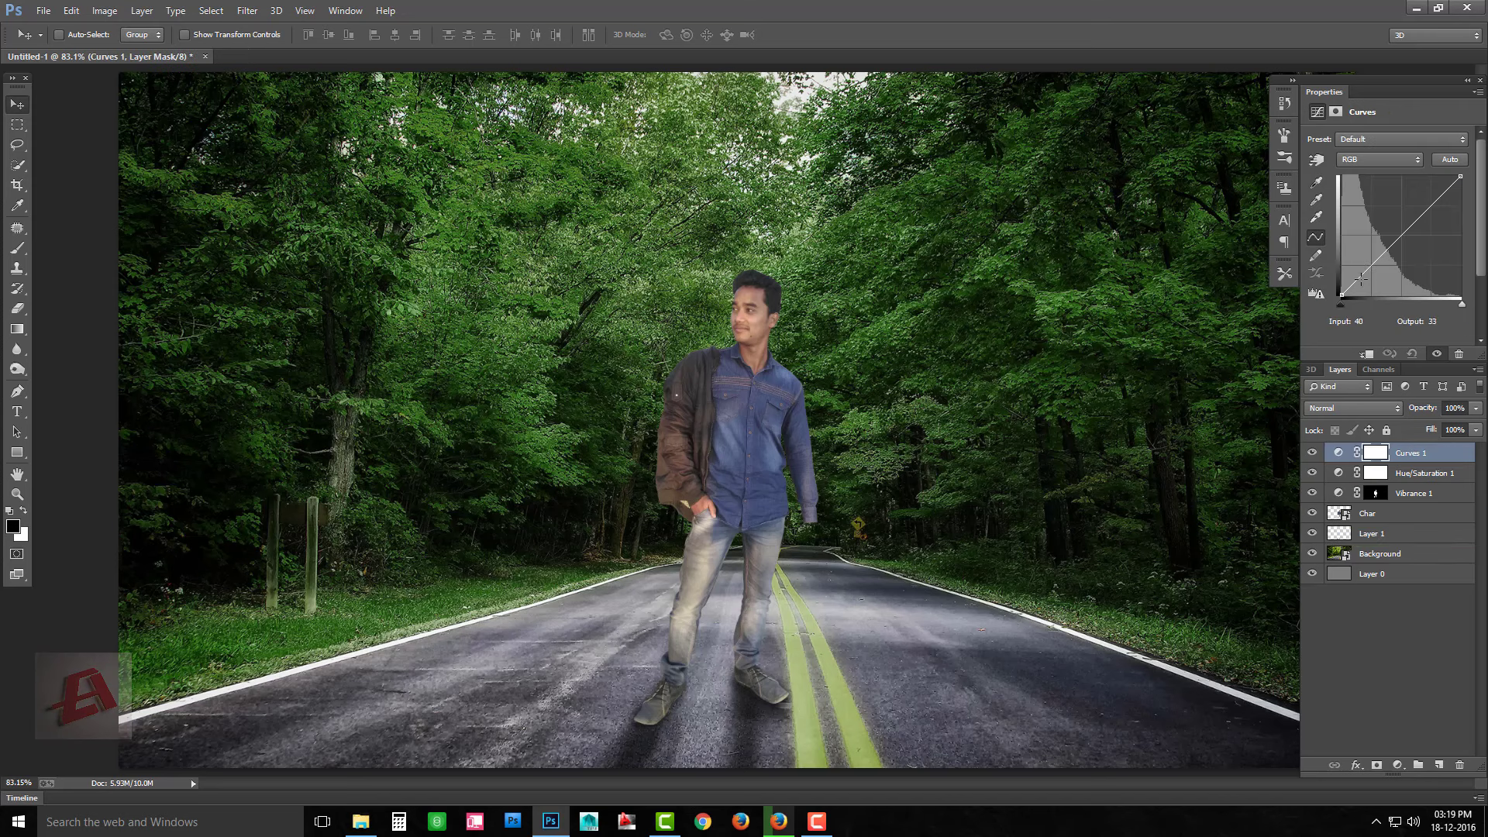
pyautogui.moveTo(1368, 270); pyautogui.dragTo(1371, 274)
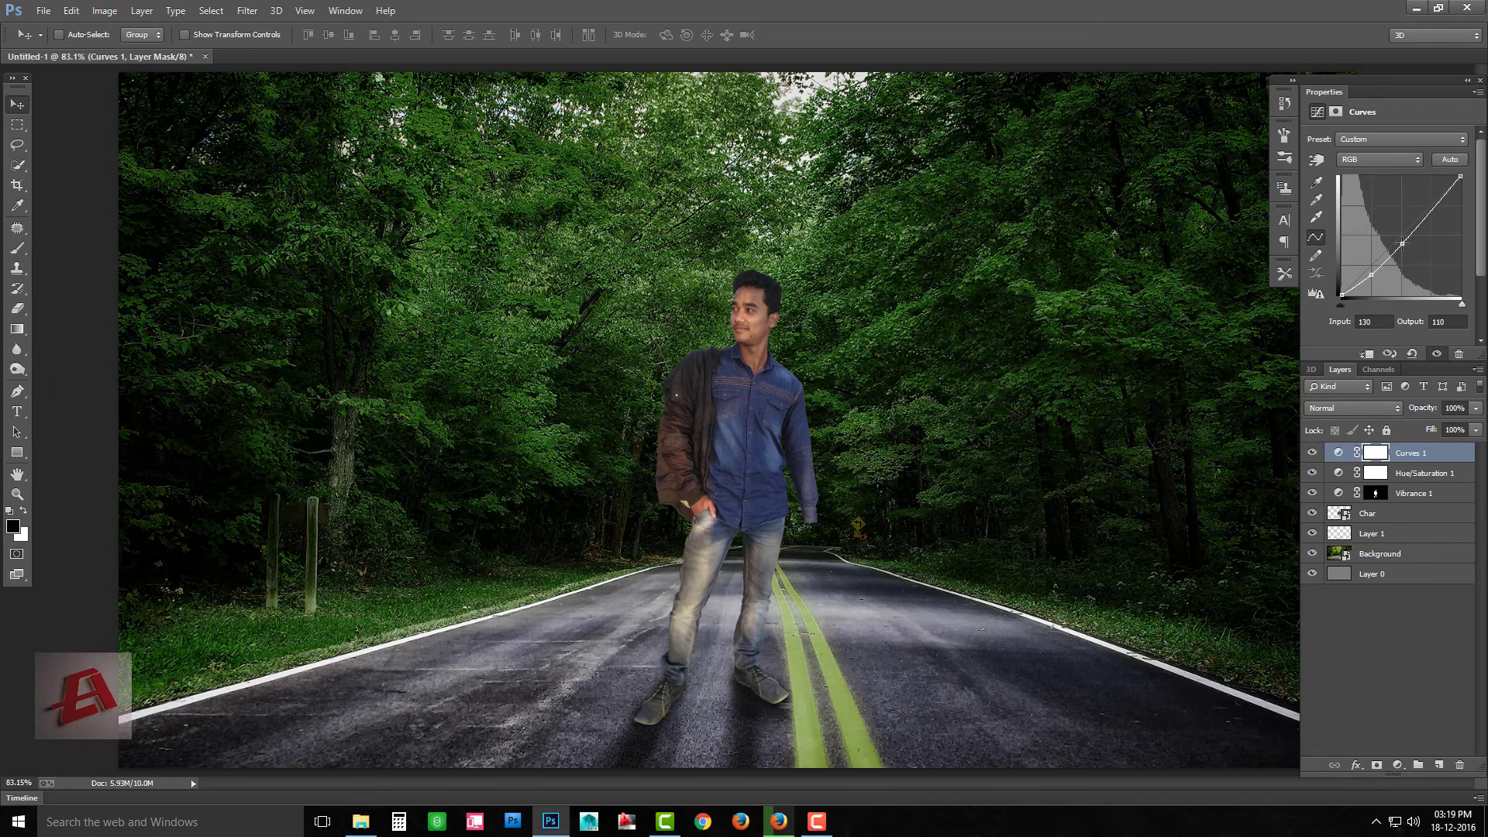
# Mask the Curves adjustment by filling the inverted person selection black, then deselect
pyautogui.click(1375, 457)
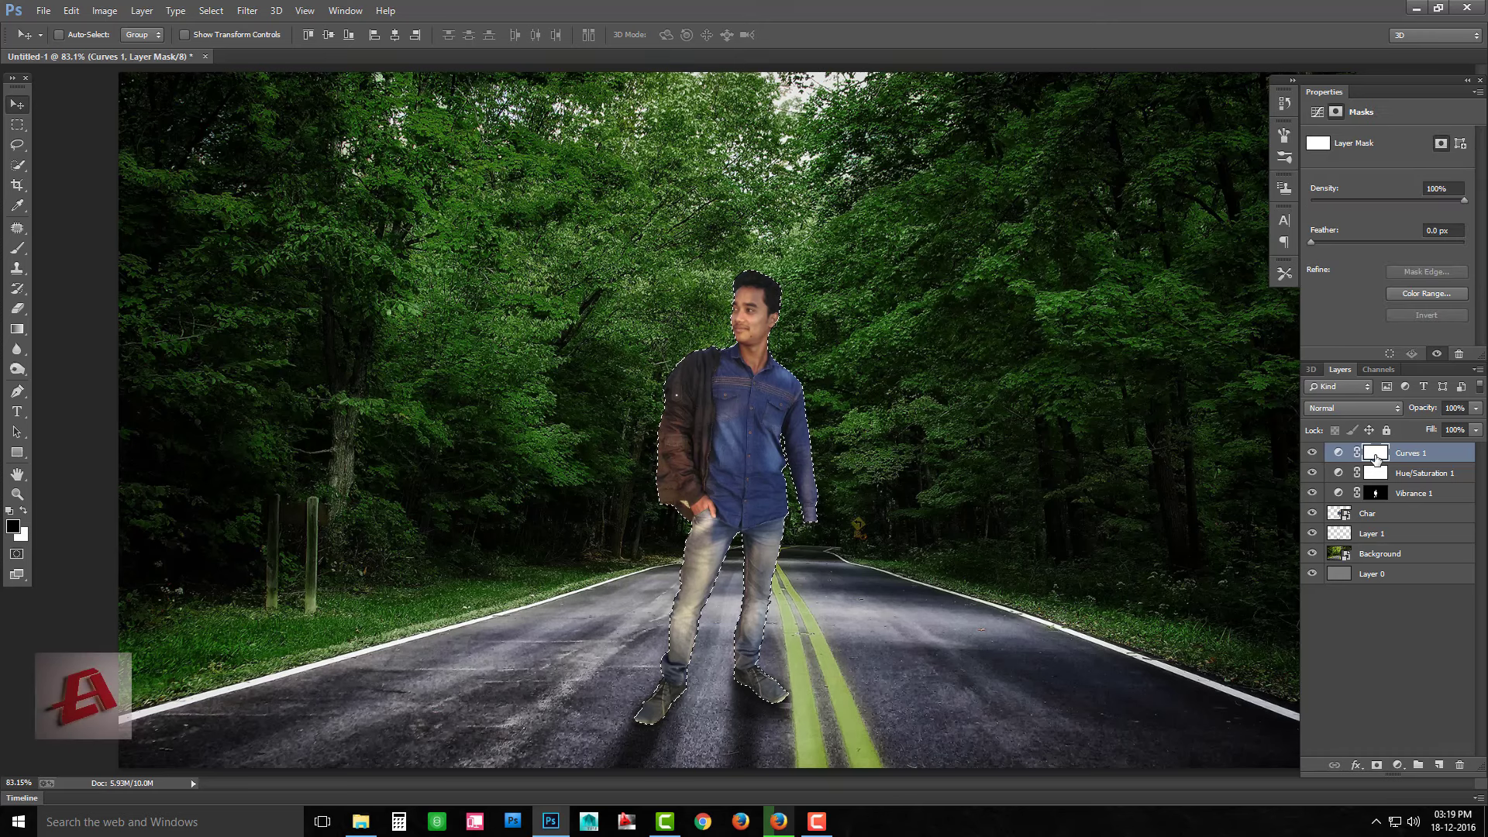
pyautogui.hotkey('ctrl', 'shift', 'i')
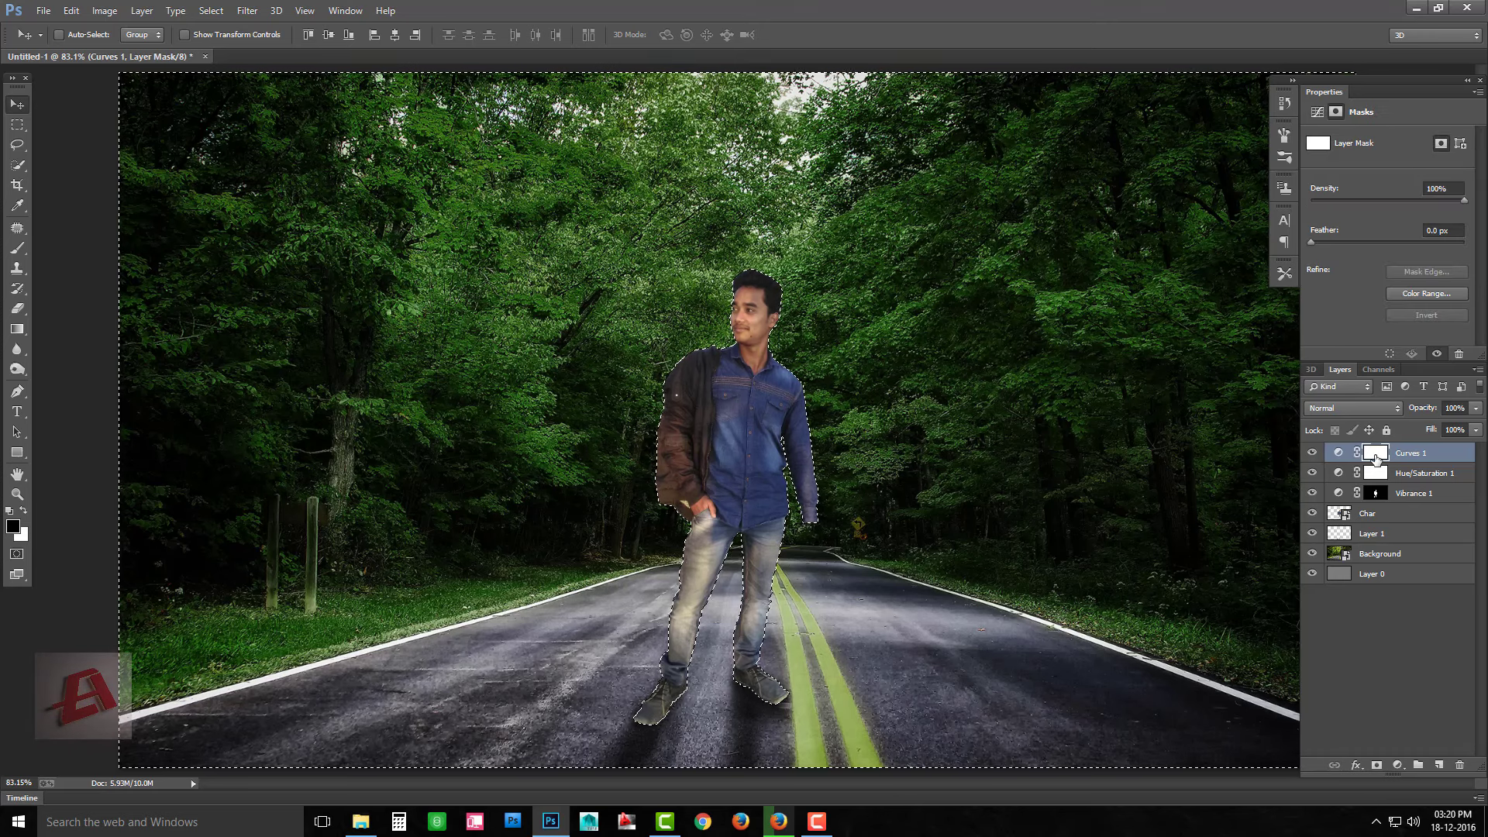
pyautogui.hotkey('alt', 'BackSpace')
pyautogui.hotkey('ctrl', 'shift', 's')
pyautogui.press('Escape')
pyautogui.hotkey('ctrl', 'd')
pyautogui.scroll(2, 674, 418)
# Group the Vibrance, Hue/Saturation and Curves layers into a group named Adjustment
pyautogui.click(1432, 493)
pyautogui.keyDown('shift'); pyautogui.click(1374, 452); pyautogui.keyUp('shift')
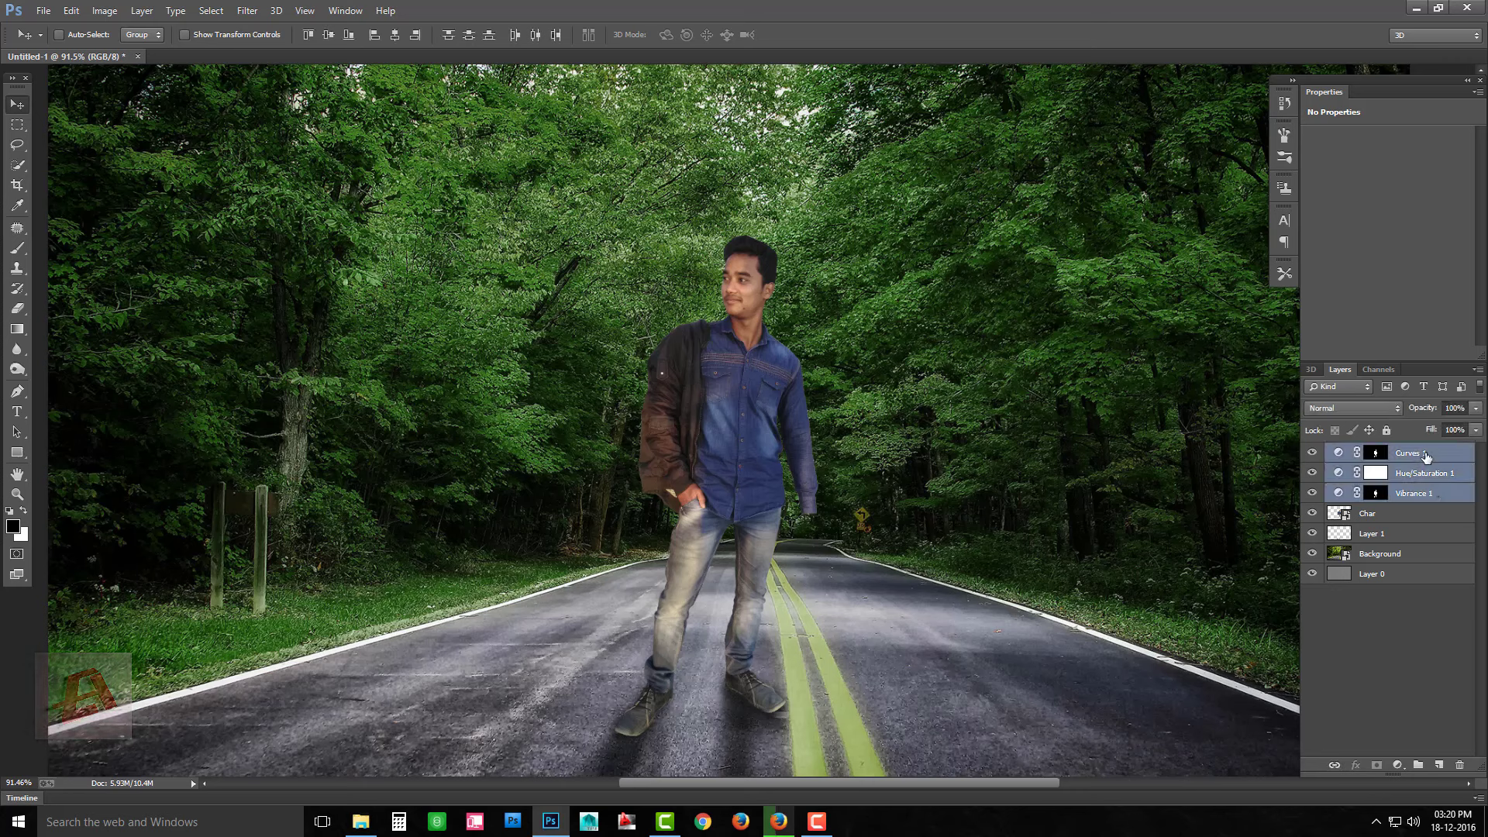
pyautogui.hotkey('ctrl', 'g')
pyautogui.write('Adjustment')
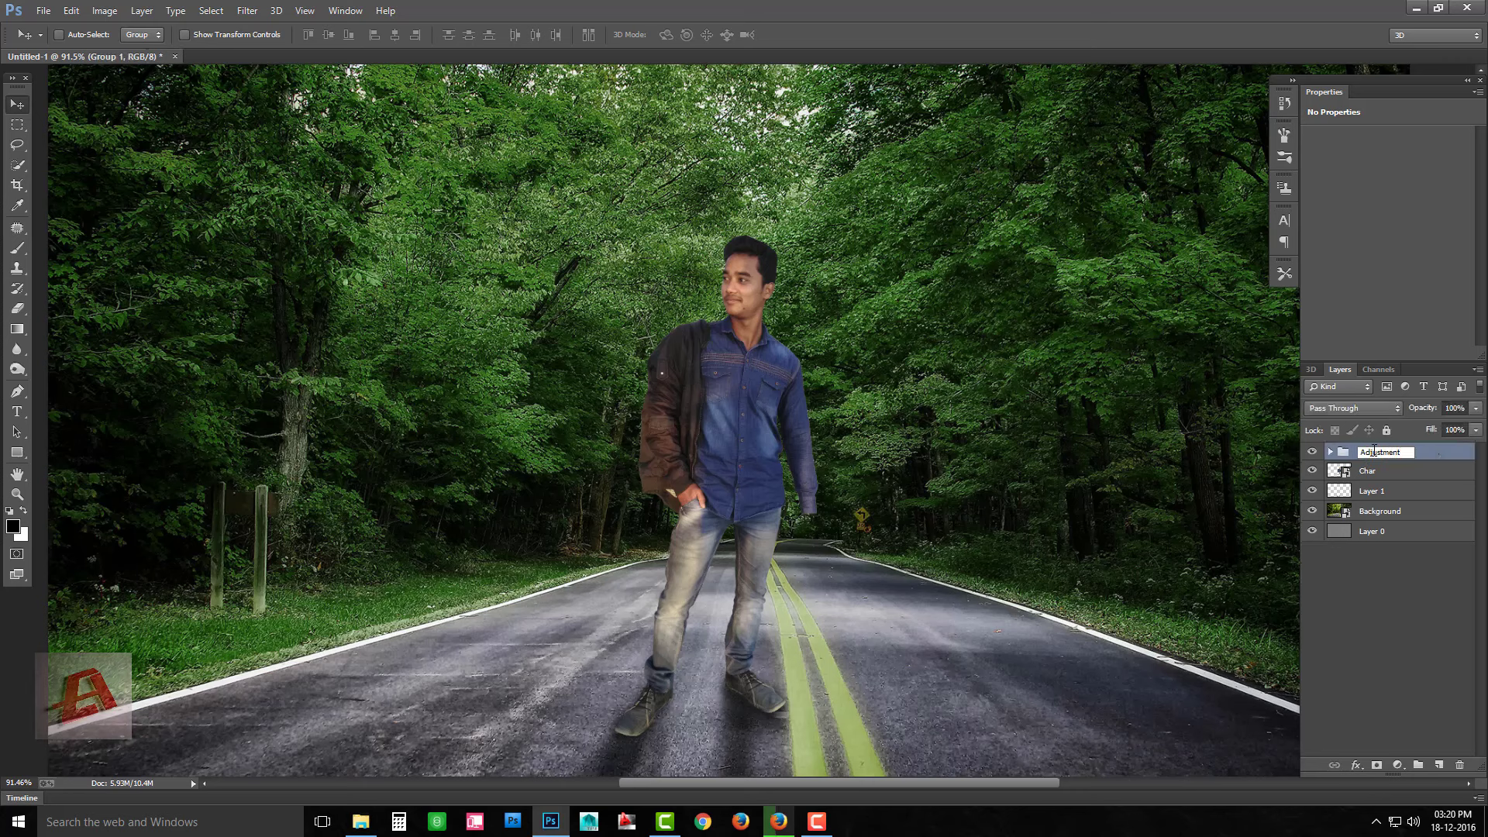
pyautogui.press('Return')
# Toggle the Adjustment group to compare, then float the composite into its own window
pyautogui.click(1312, 452)
pyautogui.click(1312, 452)
pyautogui.click(1311, 453)
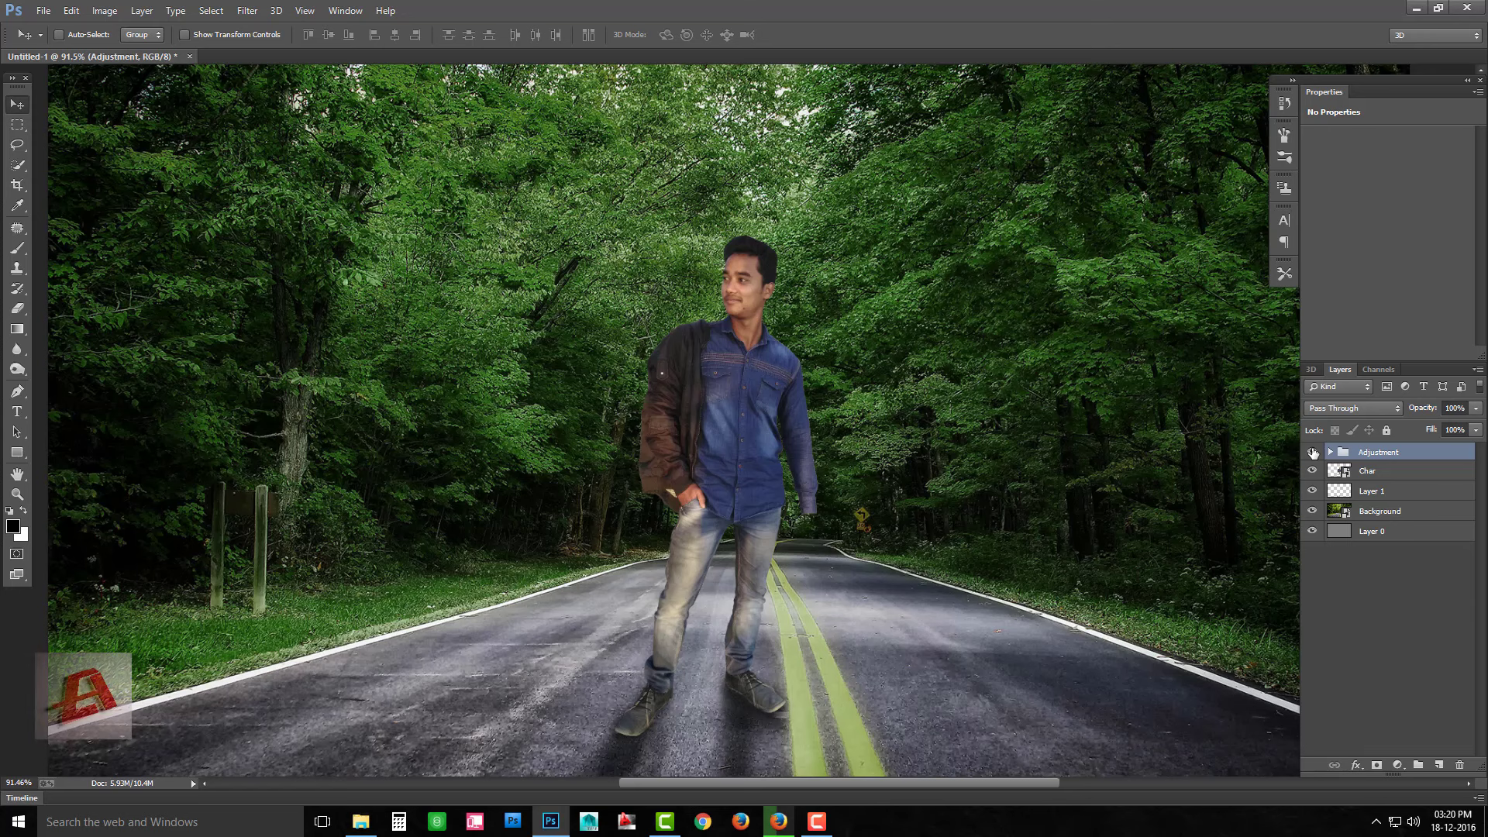
pyautogui.click(1420, 619)
pyautogui.scroll(-1, 1438, 685)
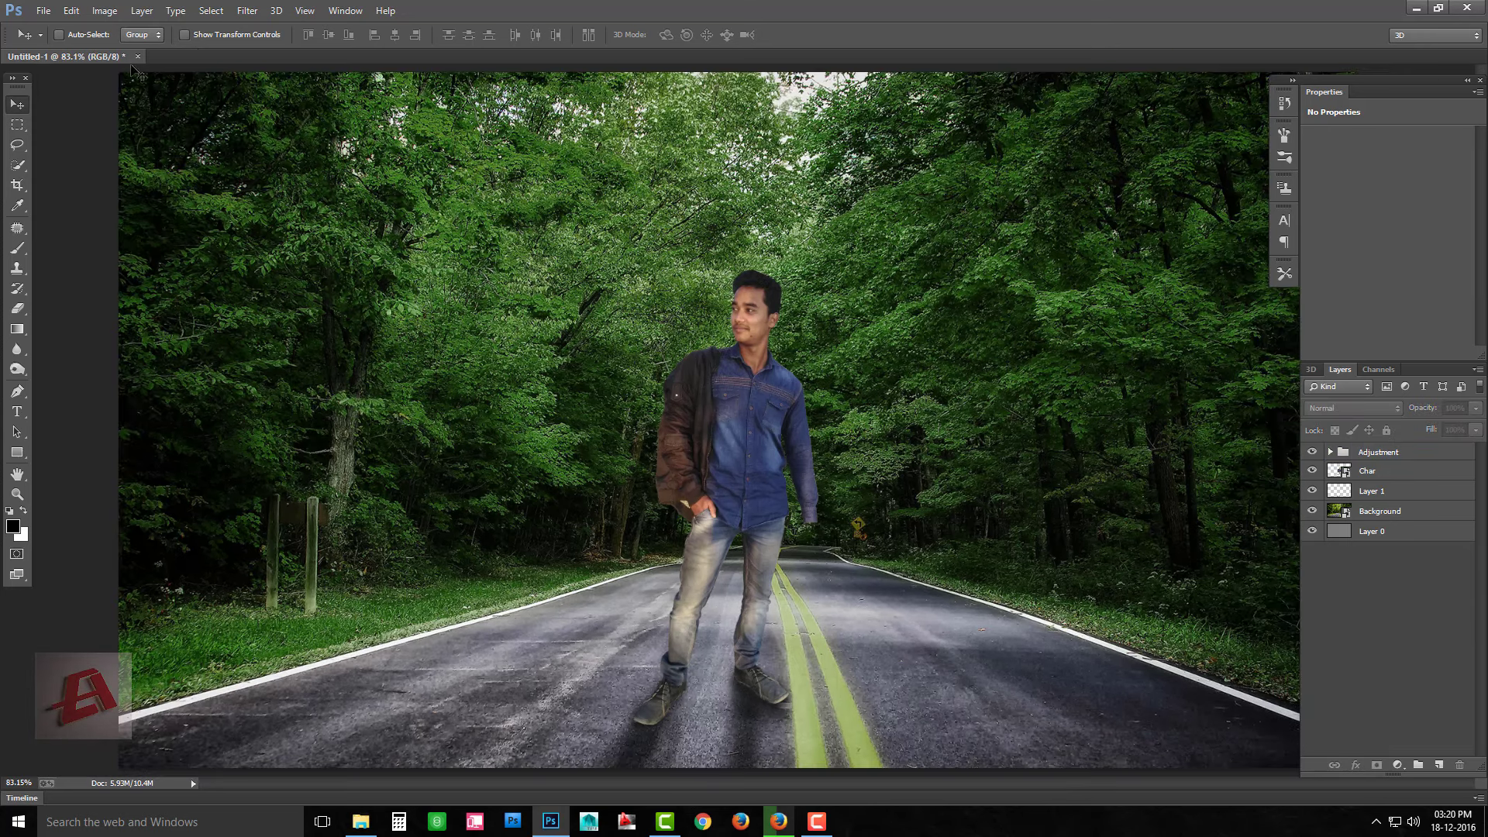
pyautogui.moveTo(135, 71); pyautogui.dragTo(258, 99)
# Open the guitar photo and move its window aside
pyautogui.hotkey('ctrl', 'o')
pyautogui.scroll(-3, 371, 225)
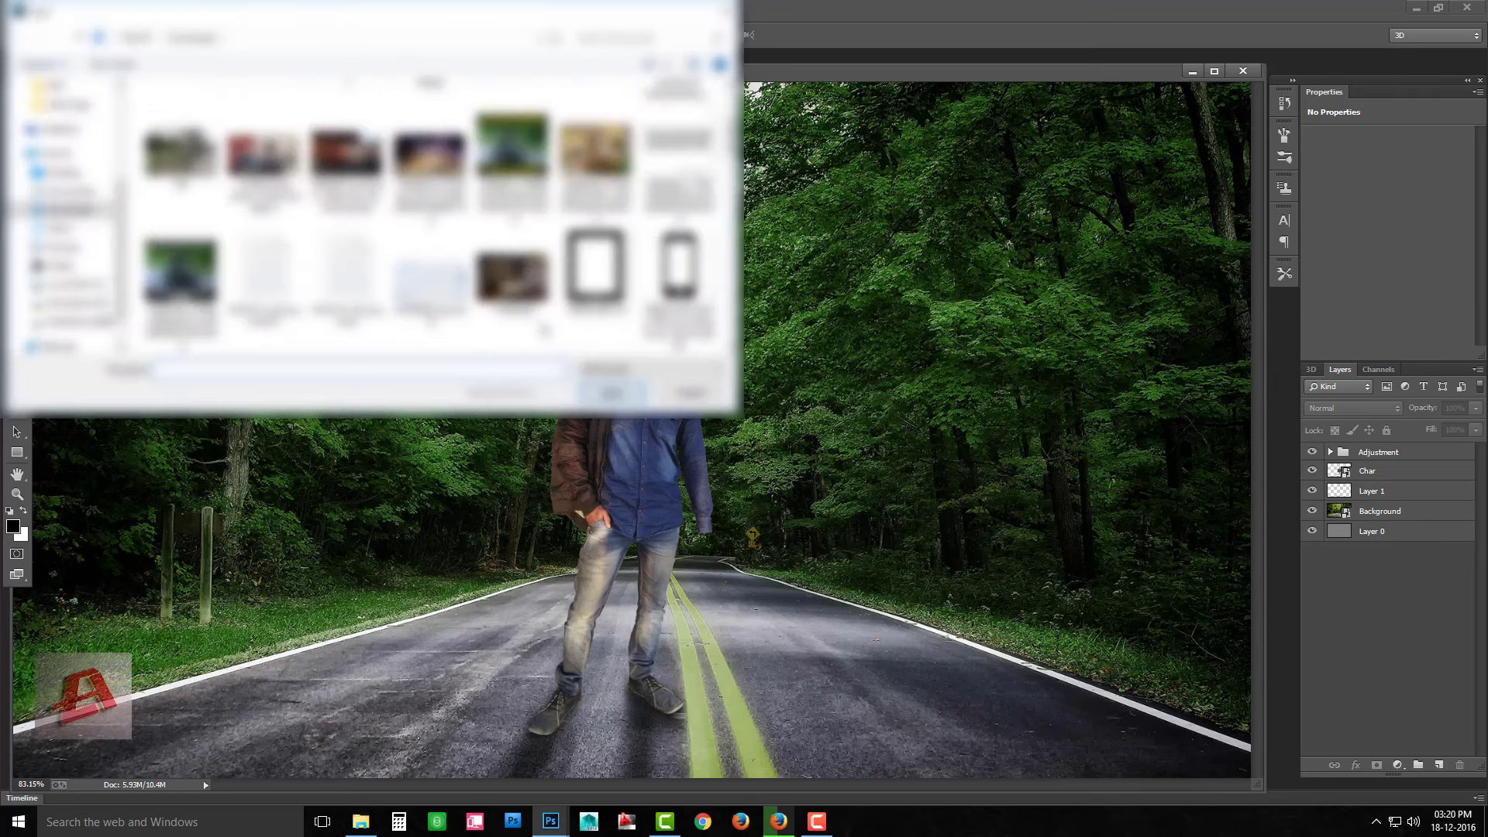
pyautogui.scroll(-3, 372, 224)
pyautogui.scroll(-3, 372, 225)
pyautogui.click(655, 401)
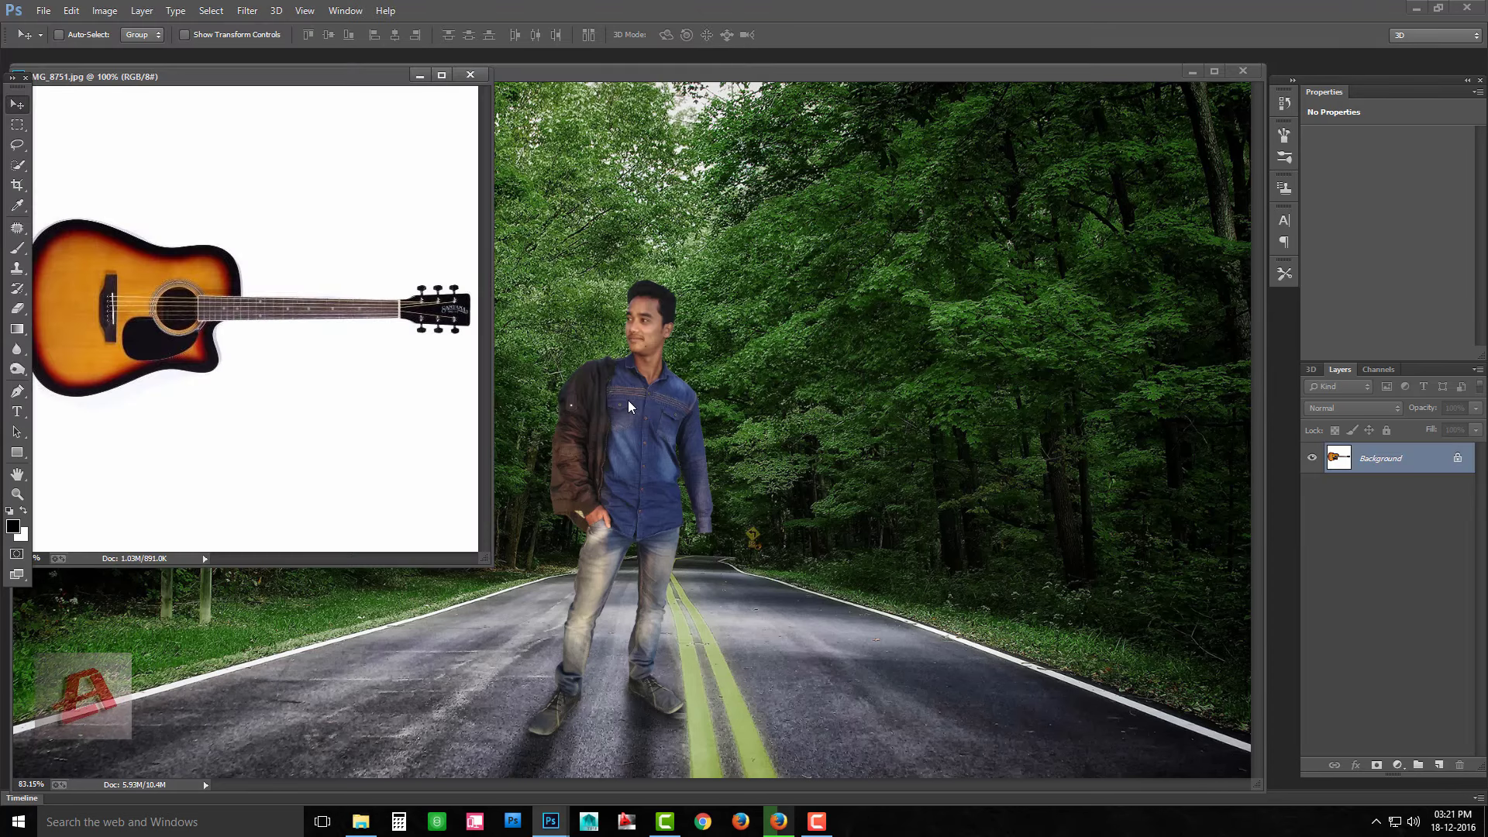
pyautogui.moveTo(314, 76); pyautogui.dragTo(539, 116)
# Select the guitar in its photo with the Magic Wand tool
pyautogui.rightClick(17, 165)
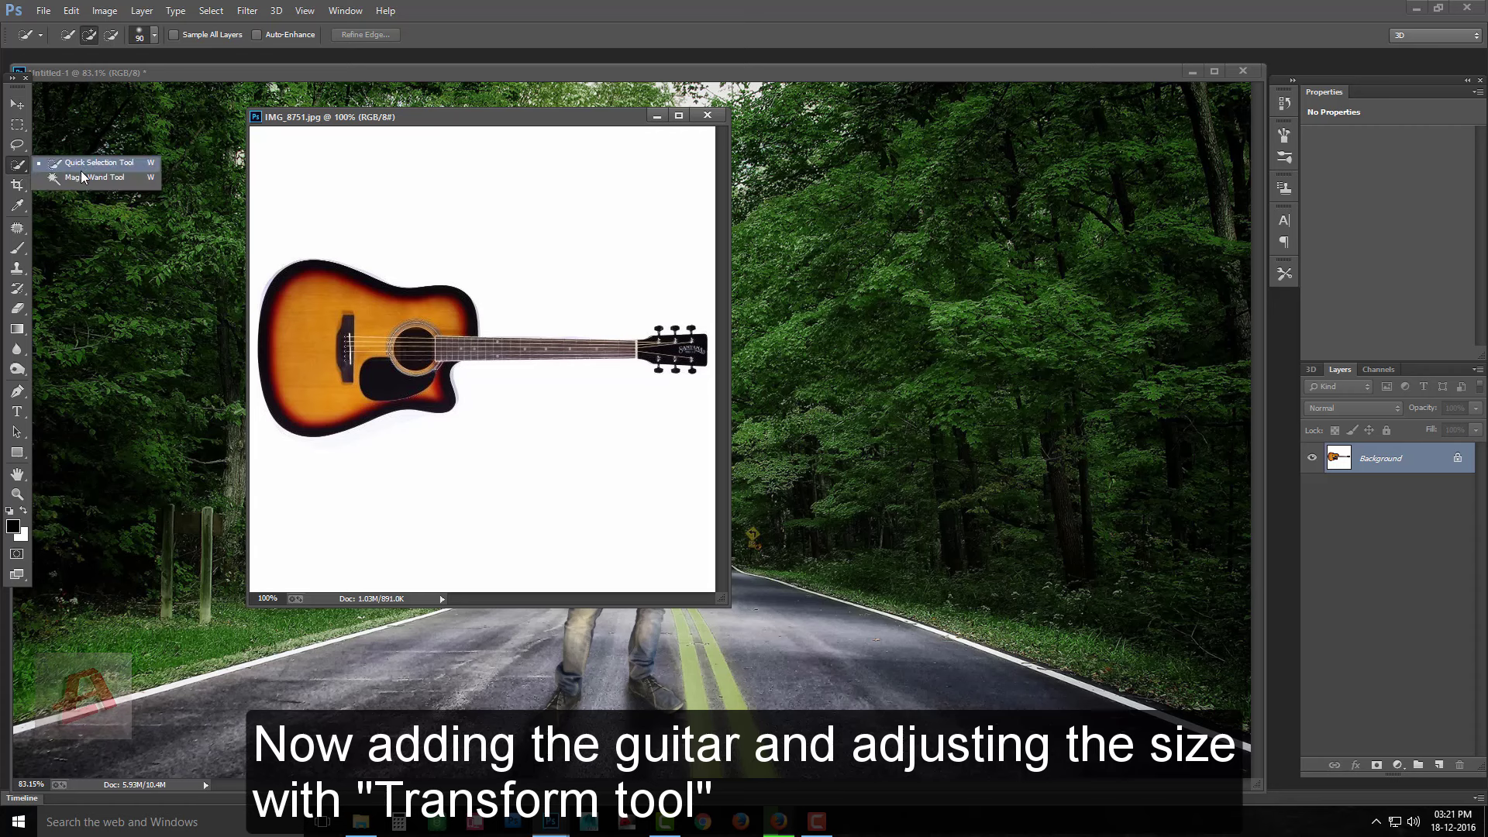
pyautogui.click(77, 181)
pyautogui.click(438, 221)
pyautogui.scroll(3, 620, 357)
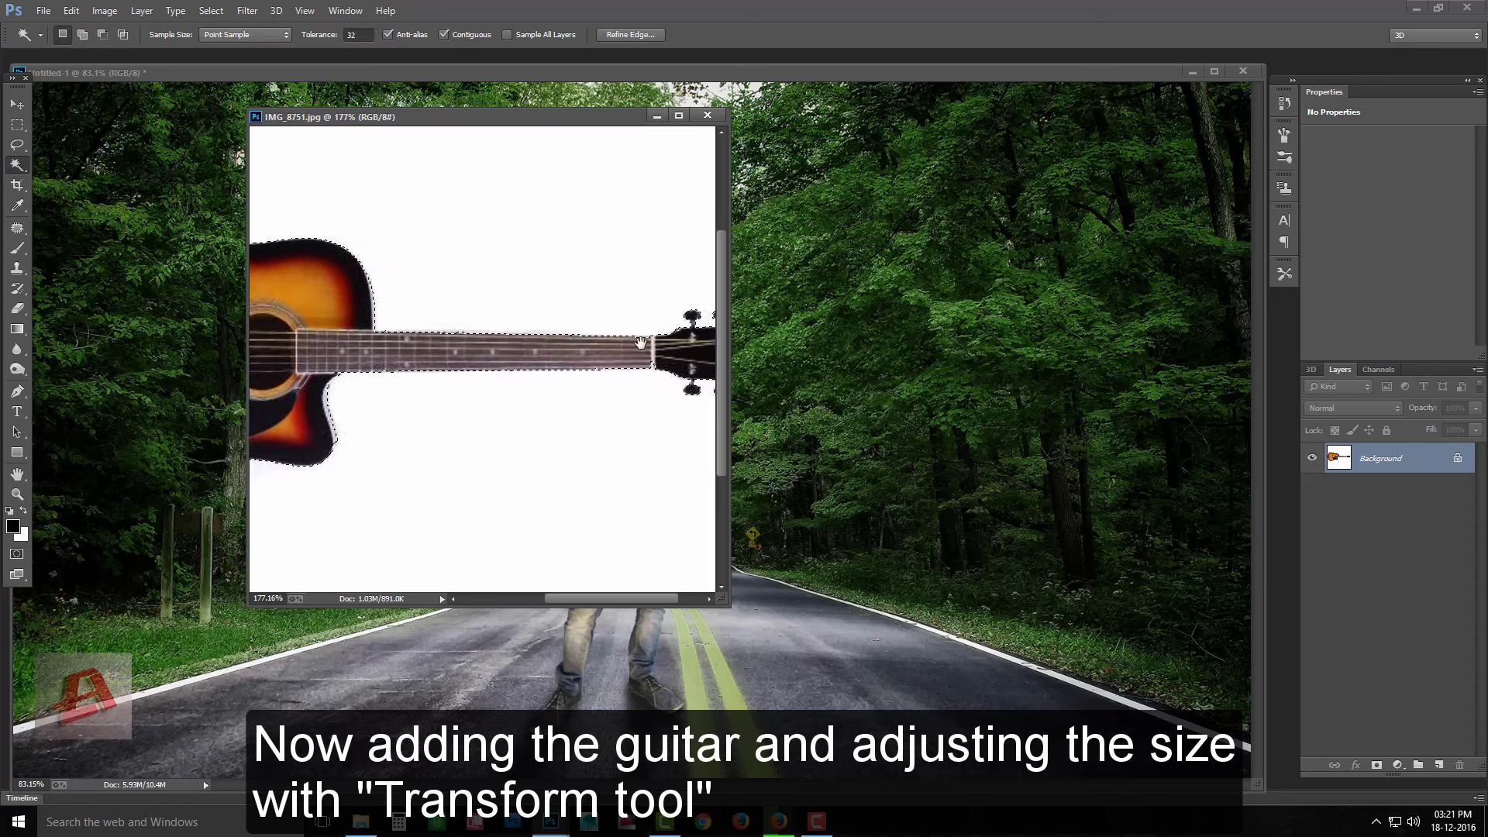
pyautogui.scroll(2, 614, 381)
pyautogui.scroll(-1, 614, 381)
pyautogui.scroll(-1, 589, 365)
pyautogui.scroll(-2, 515, 332)
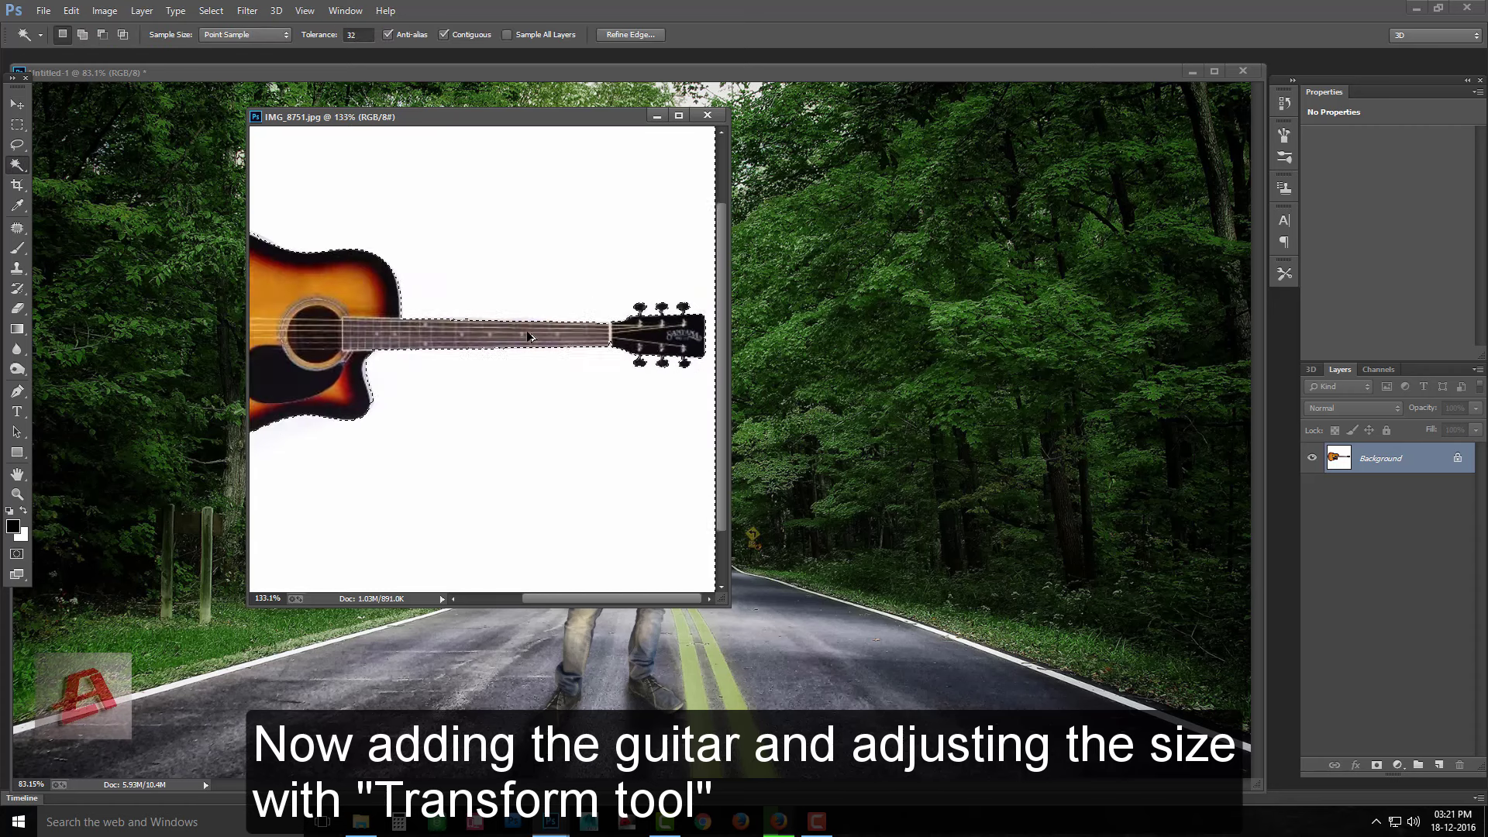
# Drag the selected guitar into the road composite and name its layer Guitar
pyautogui.press('v')
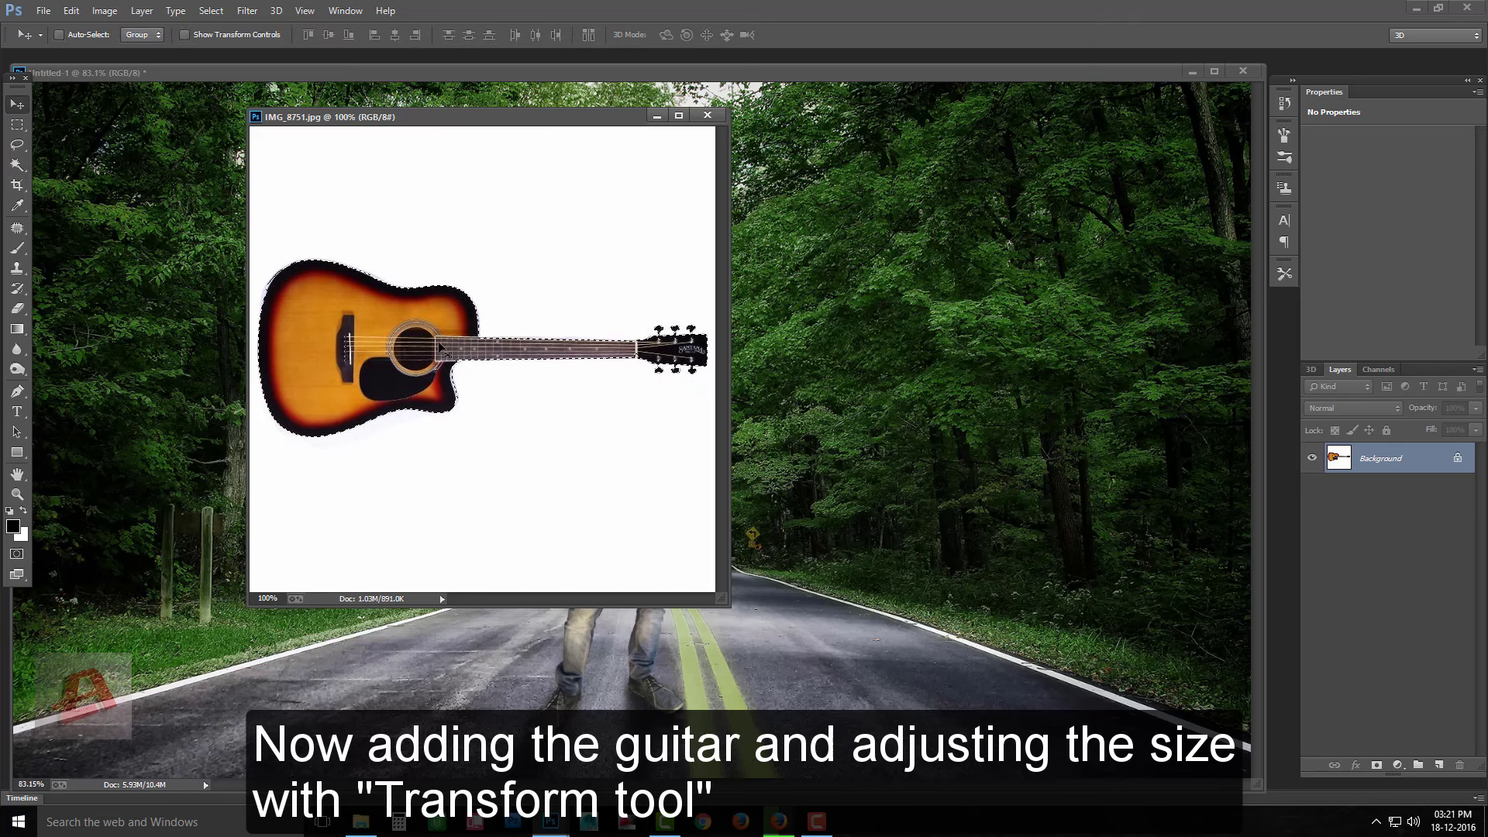
pyautogui.moveTo(515, 331); pyautogui.dragTo(1062, 658)
pyautogui.doubleClick(1372, 452)
pyautogui.write('Guitar')
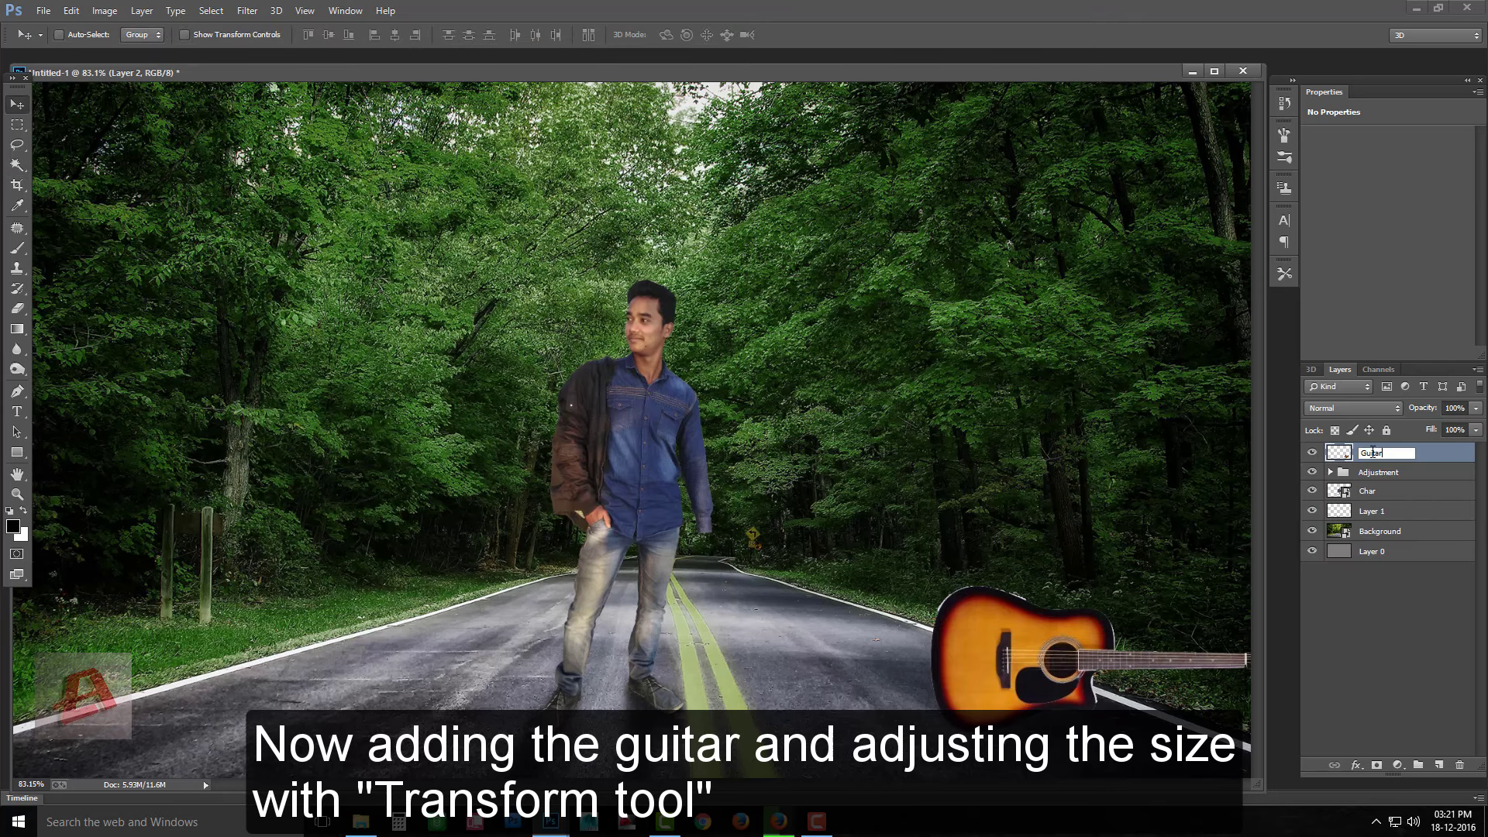
pyautogui.press('Return')
# Move the guitar next to the man and send its layer behind Char
pyautogui.moveTo(1042, 660)
pyautogui.mouseDown()
pyautogui.moveTo(561, 547)
pyautogui.moveTo(571, 514)
pyautogui.mouseUp()
pyautogui.scroll(3, 561, 547)
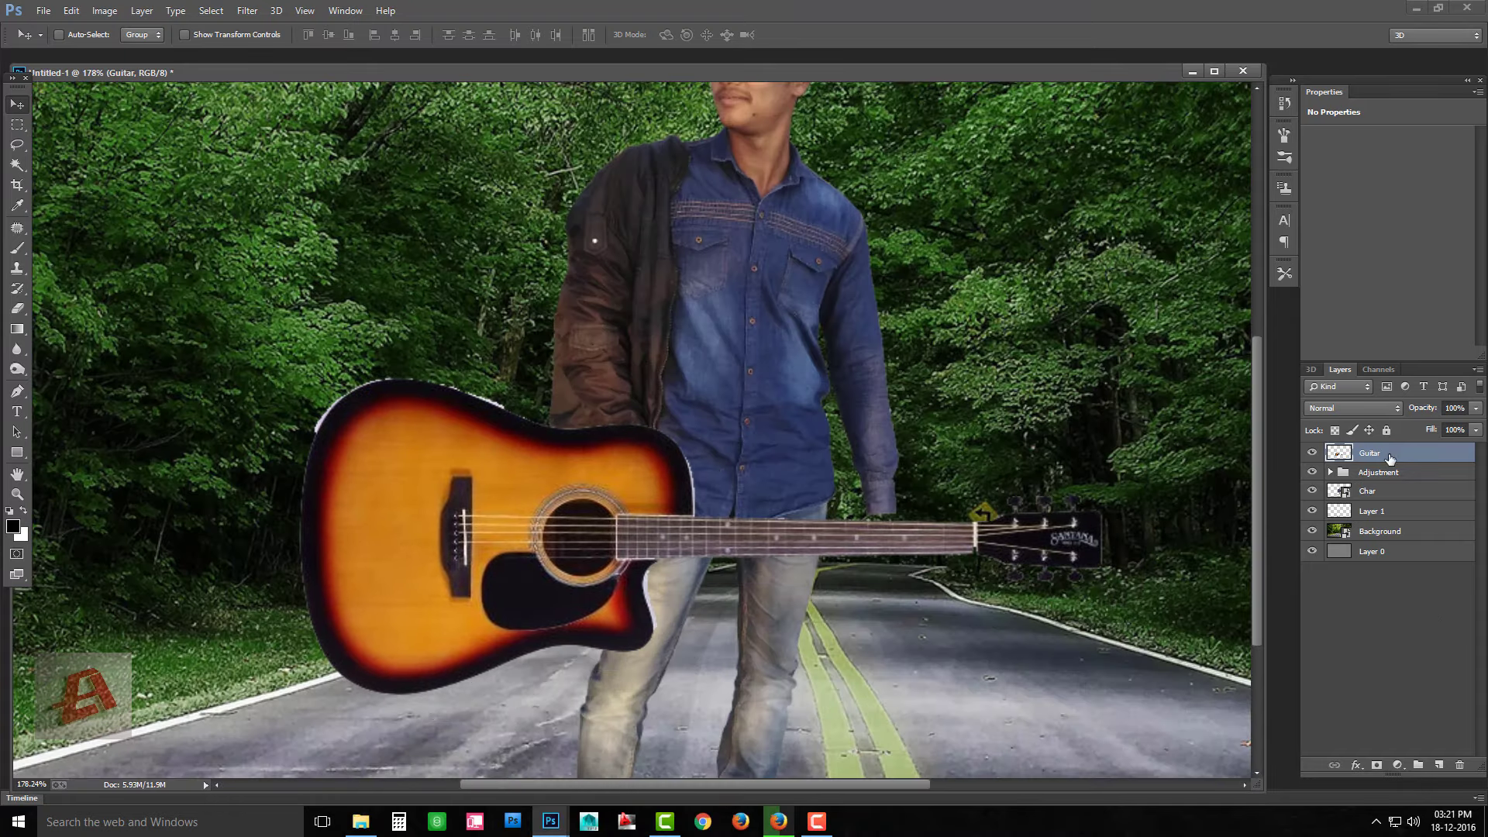
pyautogui.hotkey('ctrl', '[')
pyautogui.hotkey('ctrl', '[')
# Rotate the guitar about 15°, scale it to roughly 68%, and place it beside his hand
pyautogui.hotkey('ctrl', 't')
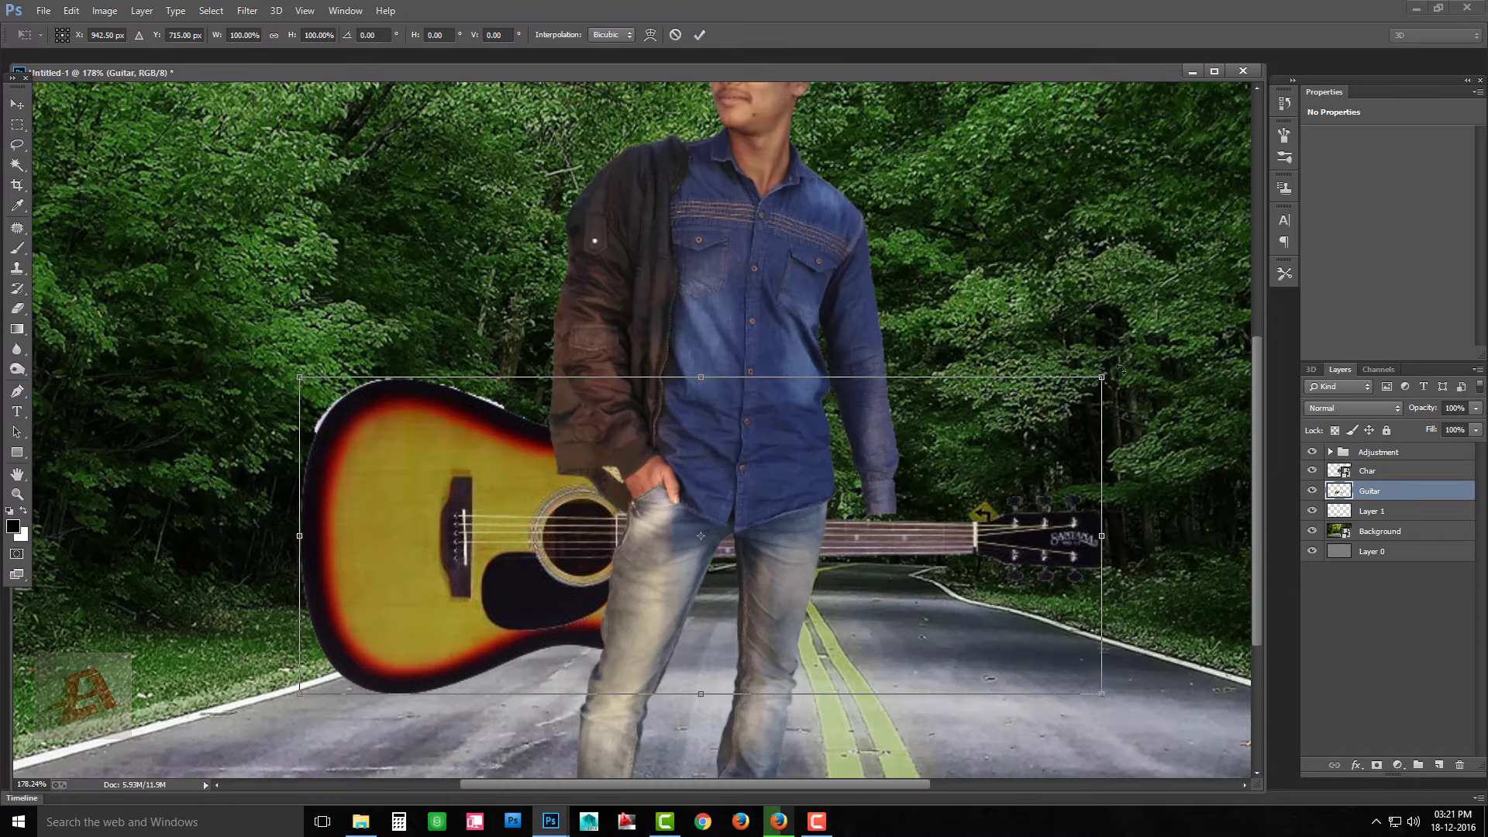
pyautogui.moveTo(1128, 372); pyautogui.dragTo(1147, 419)
pyautogui.scroll(-2, 1004, 443)
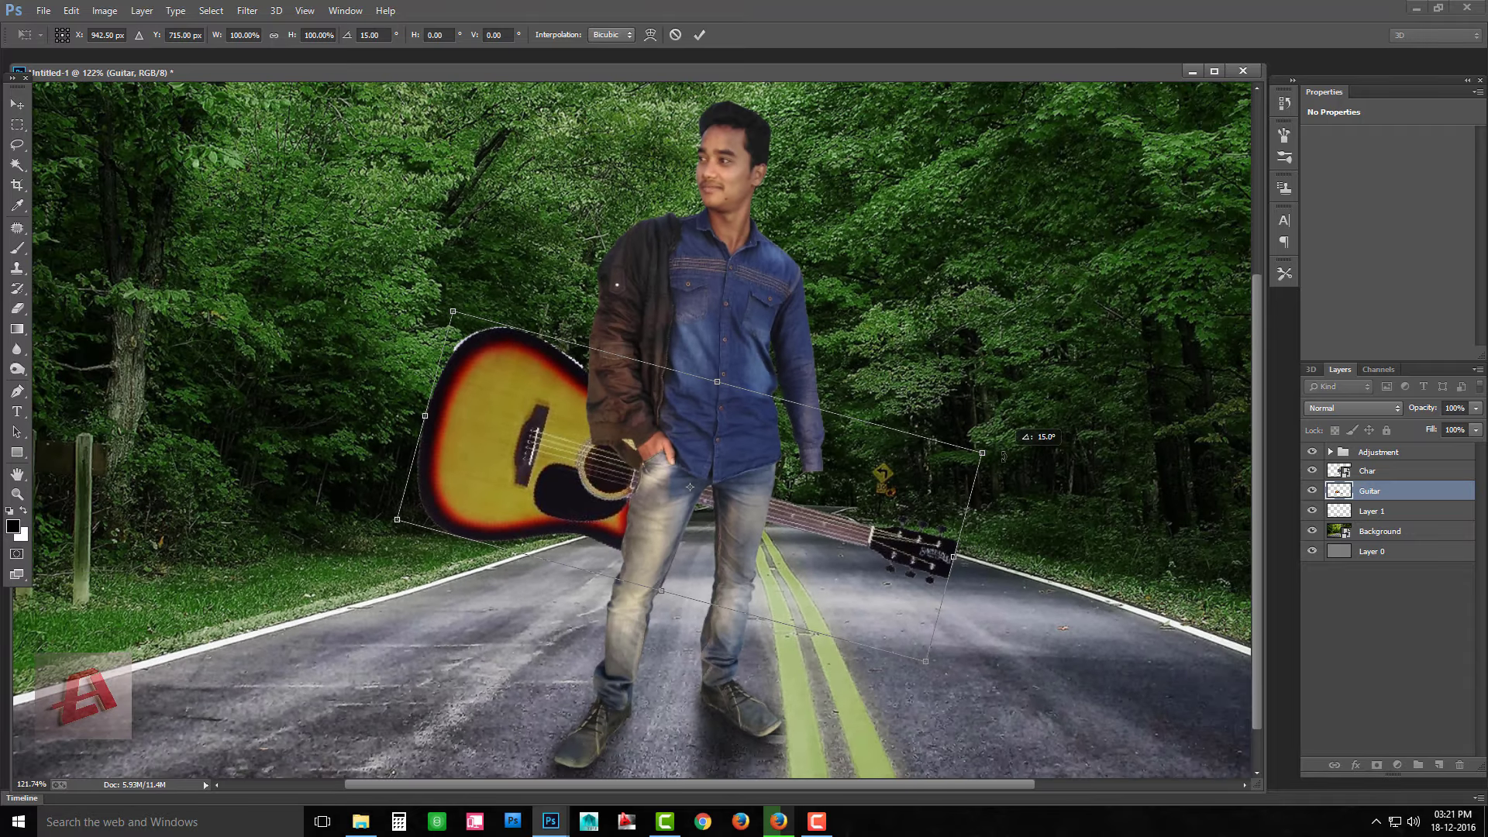
pyautogui.moveTo(953, 464)
pyautogui.mouseDown()
pyautogui.moveTo(935, 422)
pyautogui.moveTo(888, 418)
pyautogui.mouseUp()
pyautogui.moveTo(538, 412); pyautogui.dragTo(547, 421)
pyautogui.scroll(5, 547, 420)
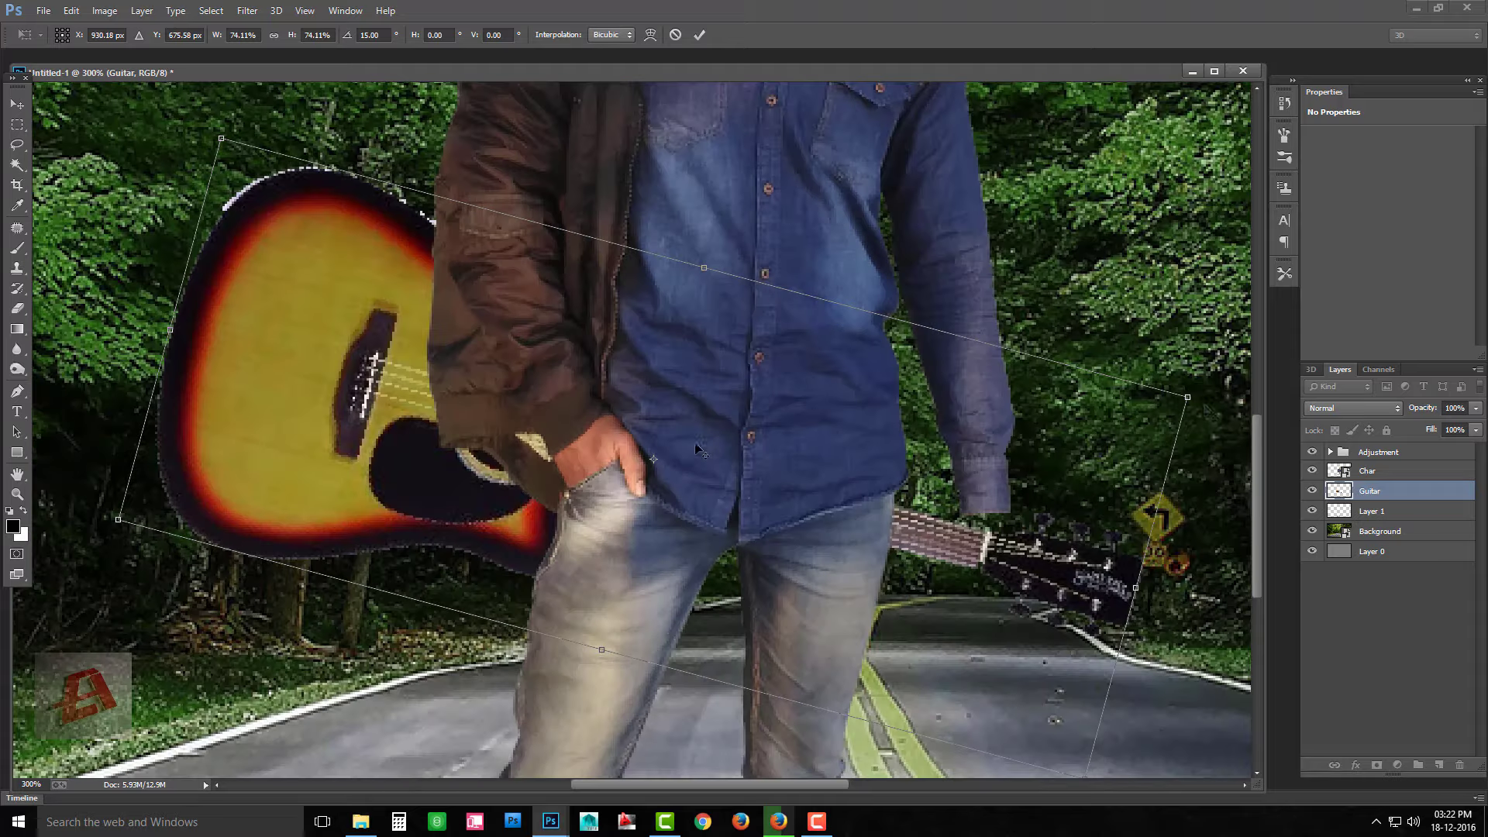
pyautogui.moveTo(221, 137); pyautogui.dragTo(258, 165)
pyautogui.moveTo(438, 415); pyautogui.dragTo(491, 425)
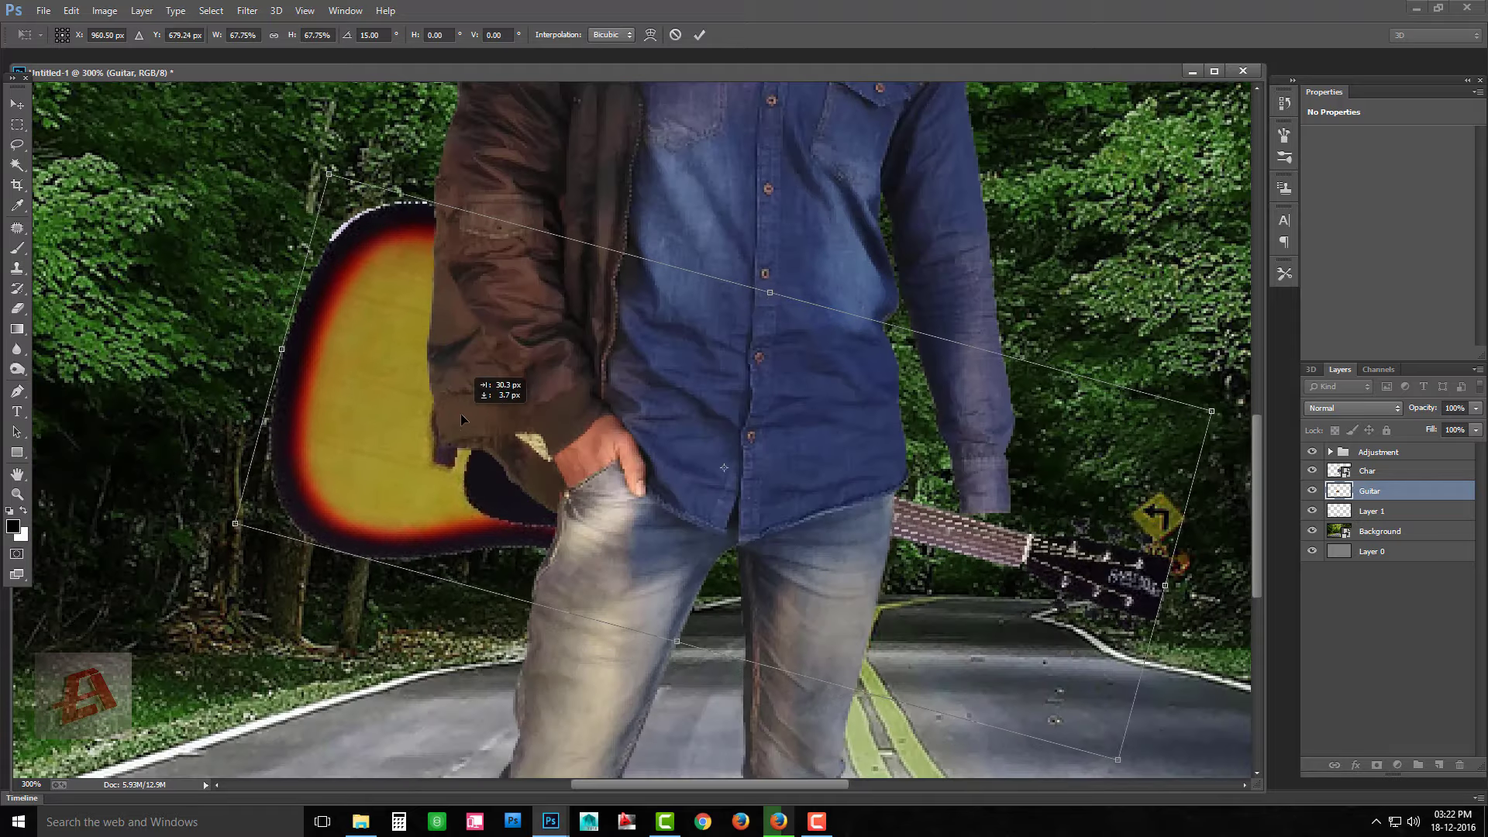
pyautogui.scroll(-5, 492, 424)
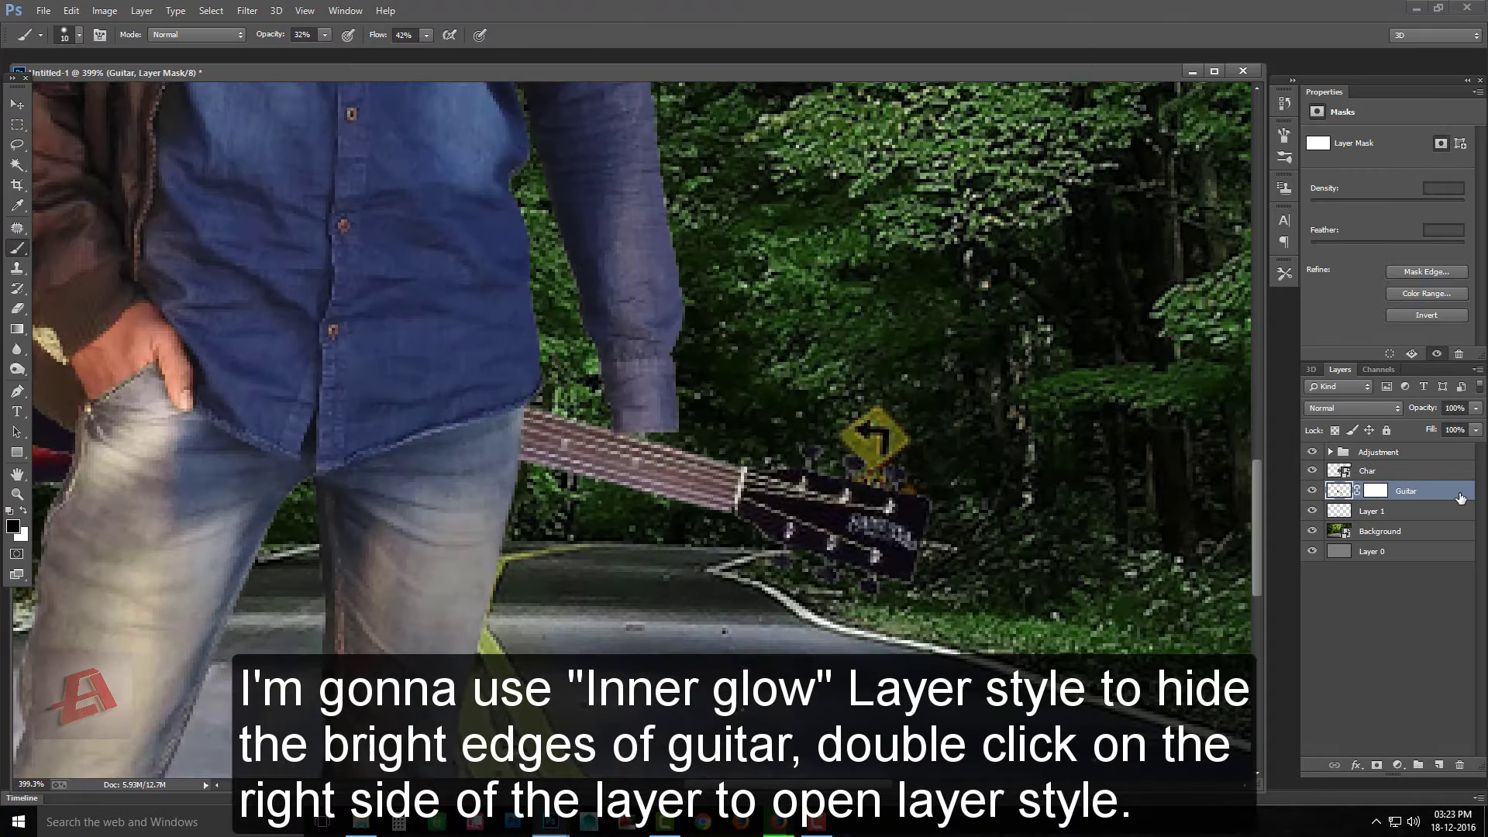
# Give the Guitar layer an Inner Shadow and a black Normal-mode Inner Glow with size 0
pyautogui.doubleClick(1441, 490)
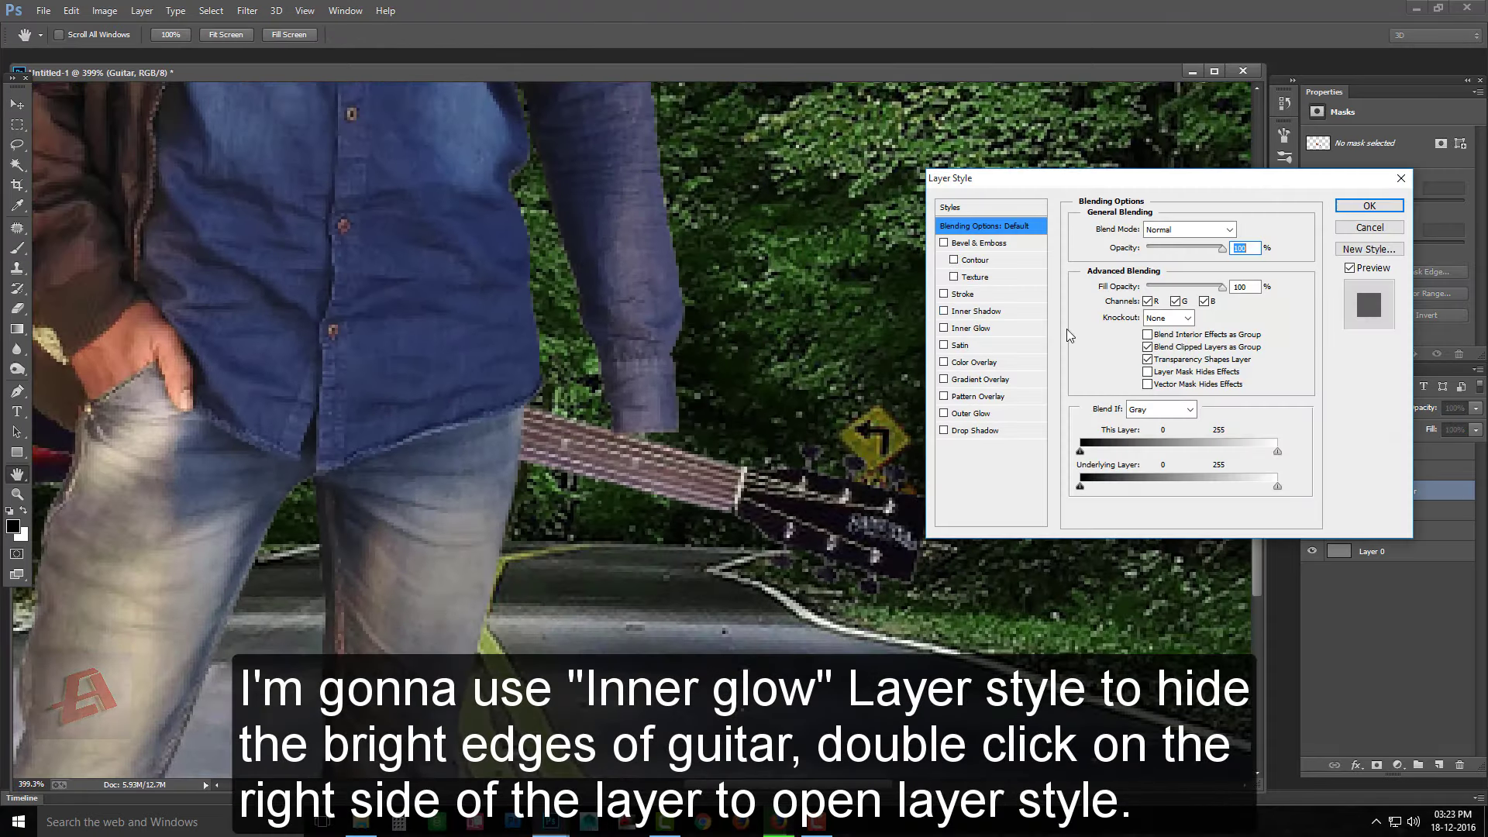
pyautogui.click(961, 312)
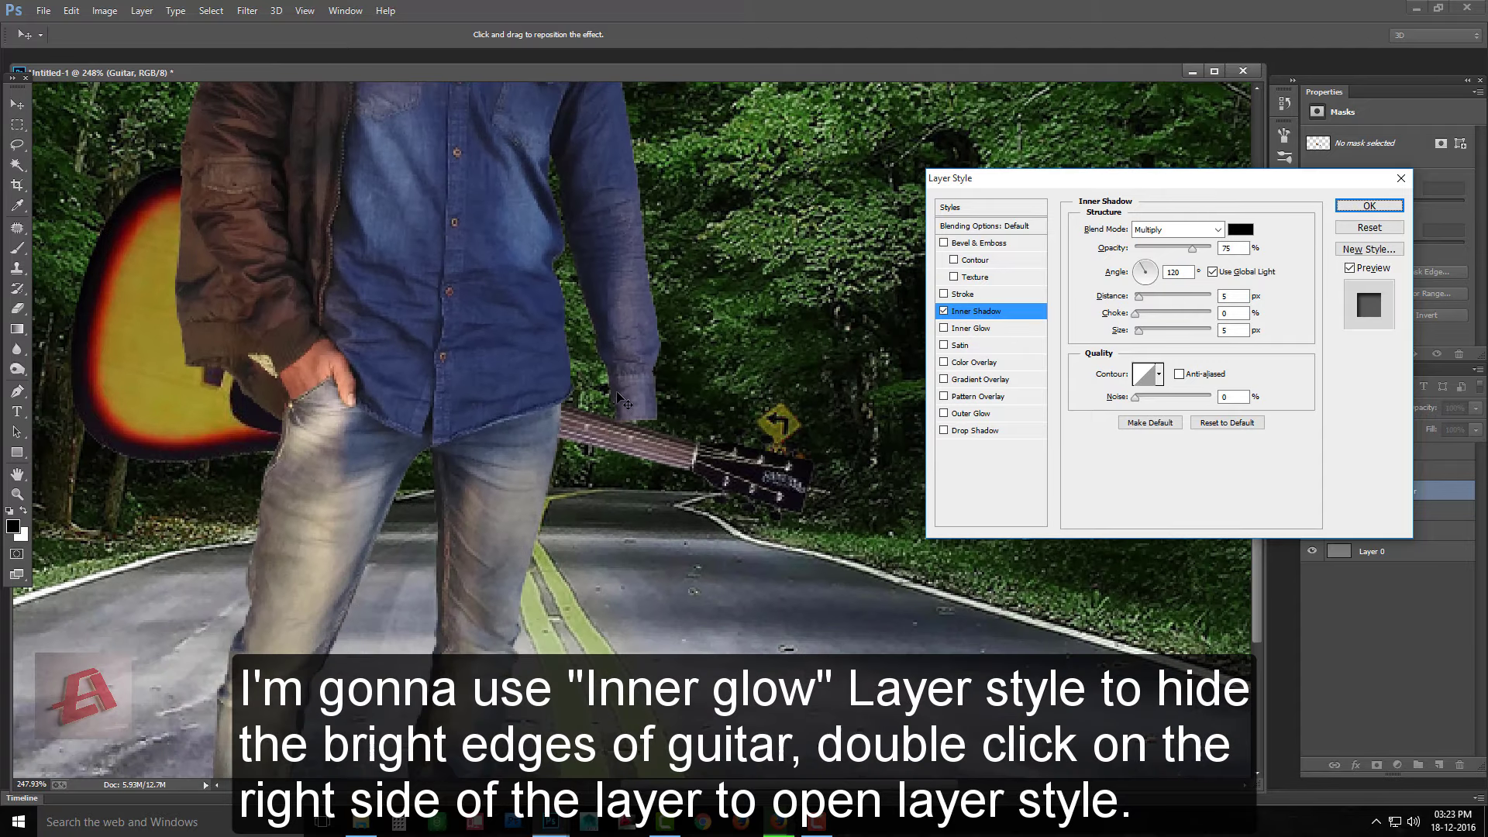
pyautogui.click(971, 328)
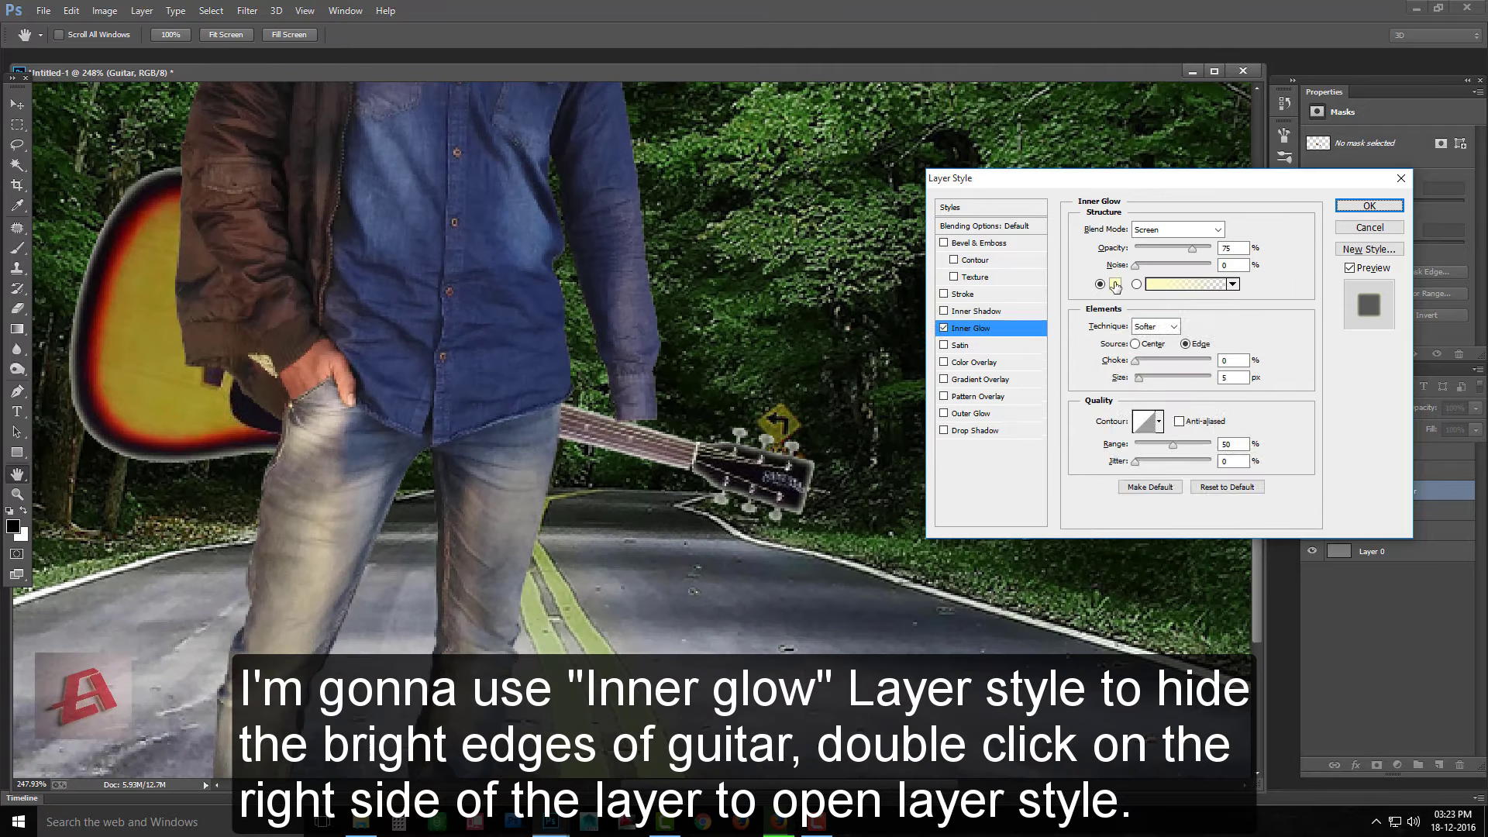
pyautogui.click(1115, 284)
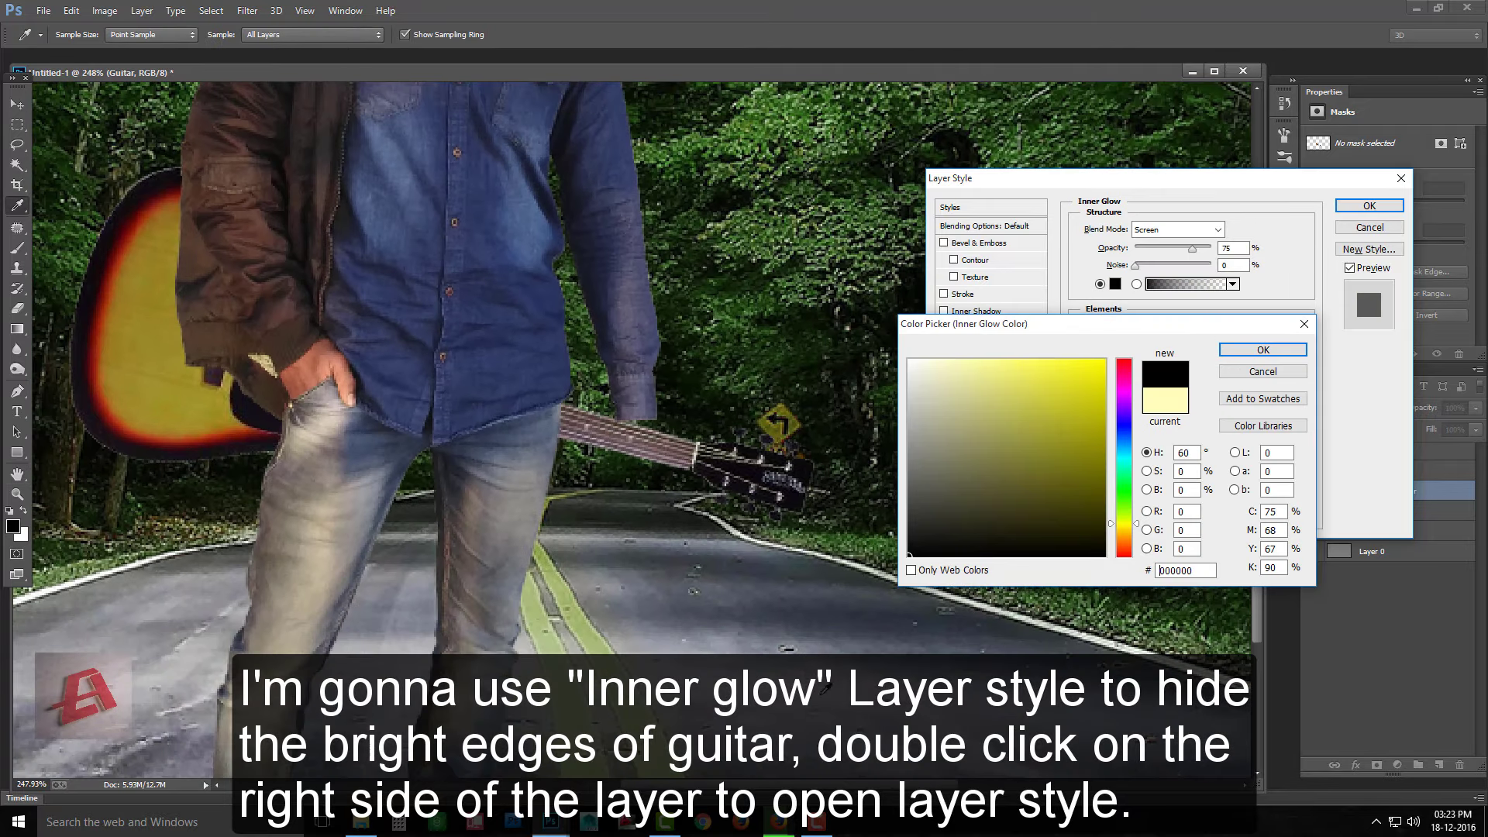
pyautogui.click(1262, 349)
pyautogui.click(1178, 229)
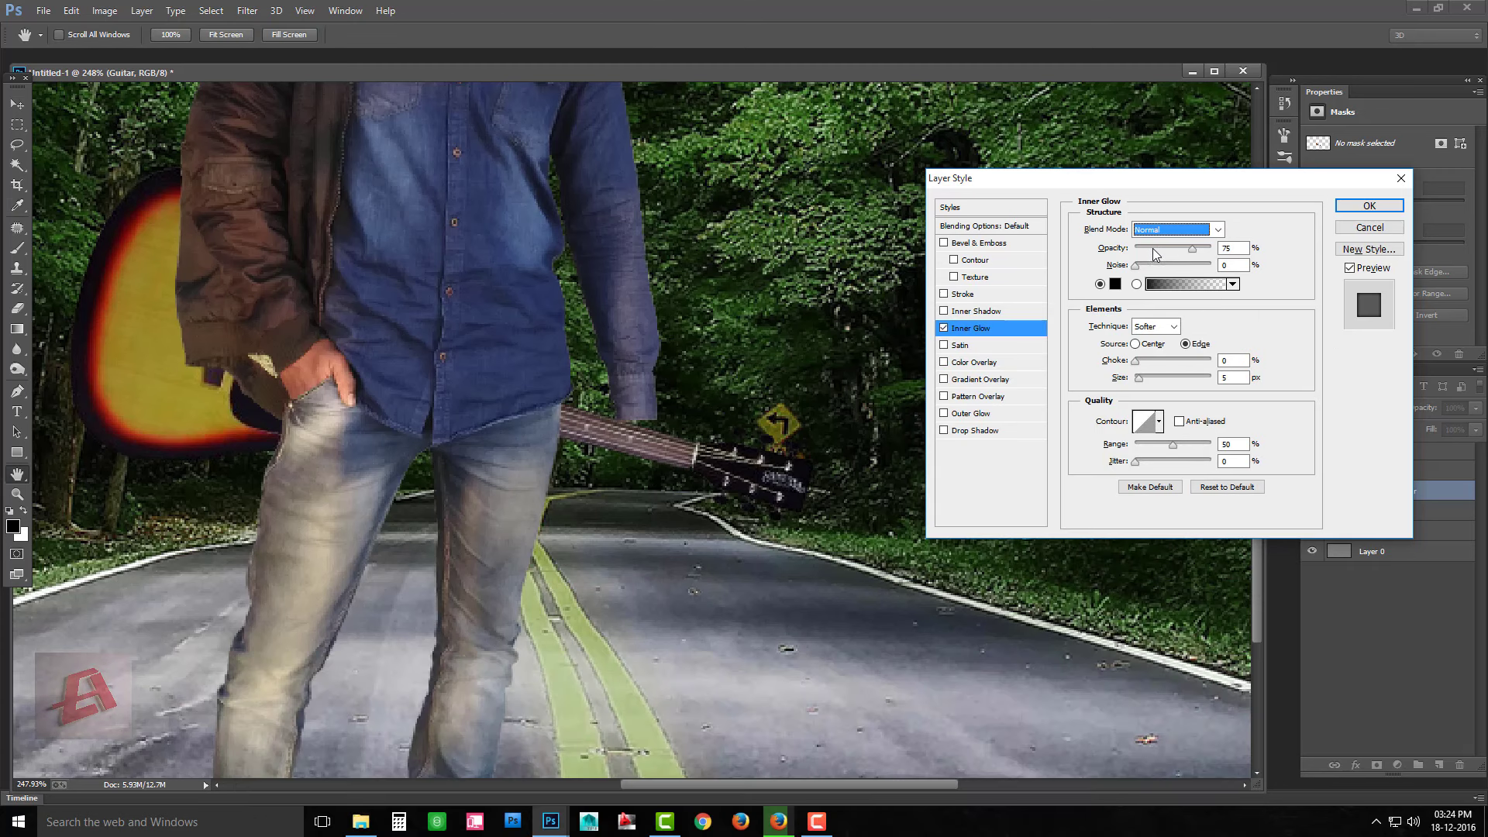
pyautogui.moveTo(1137, 380); pyautogui.dragTo(1126, 379)
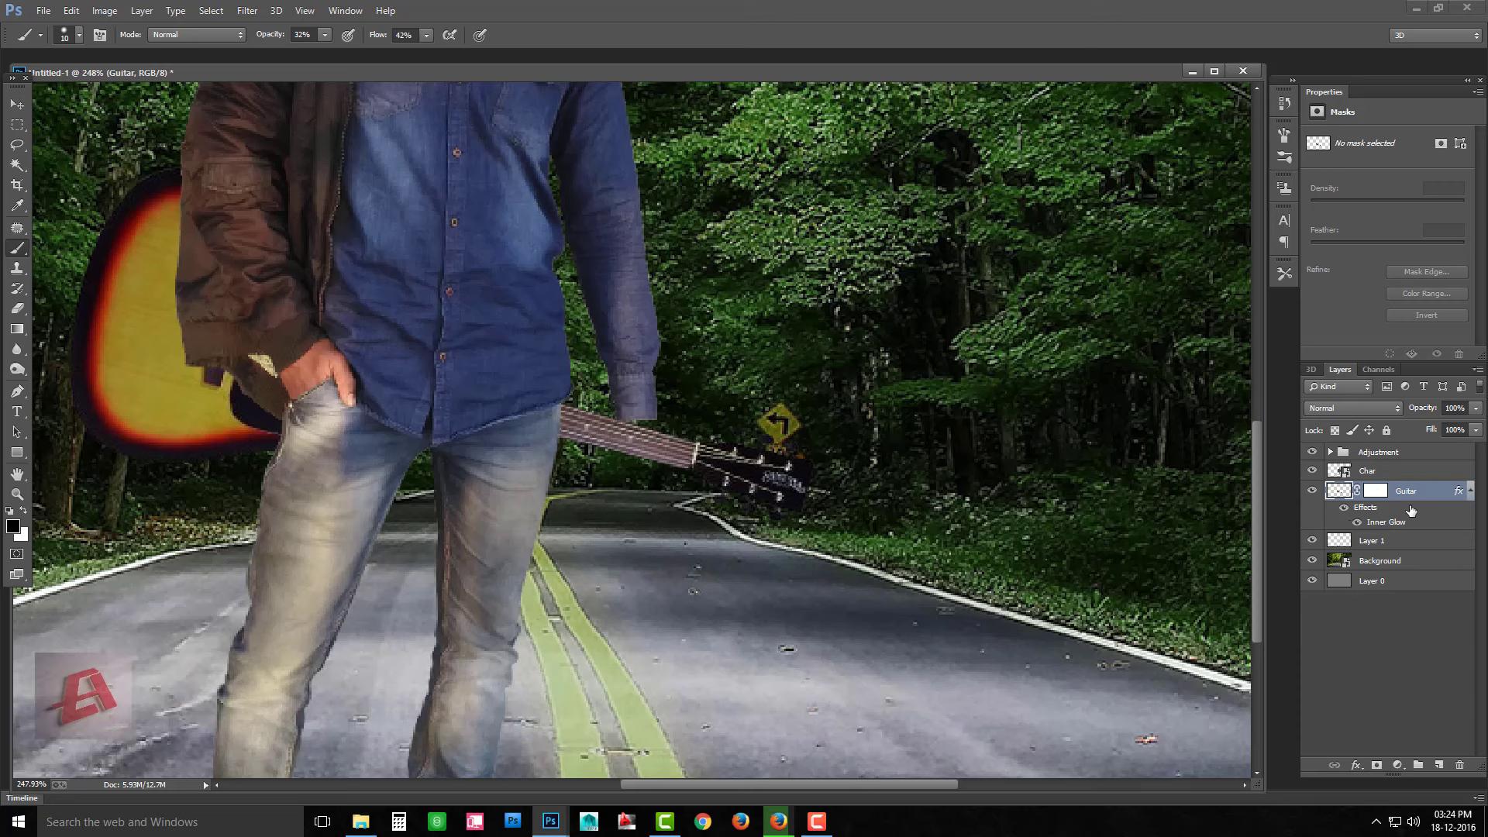
pyautogui.press('w')
pyautogui.scroll(2, 646, 408)
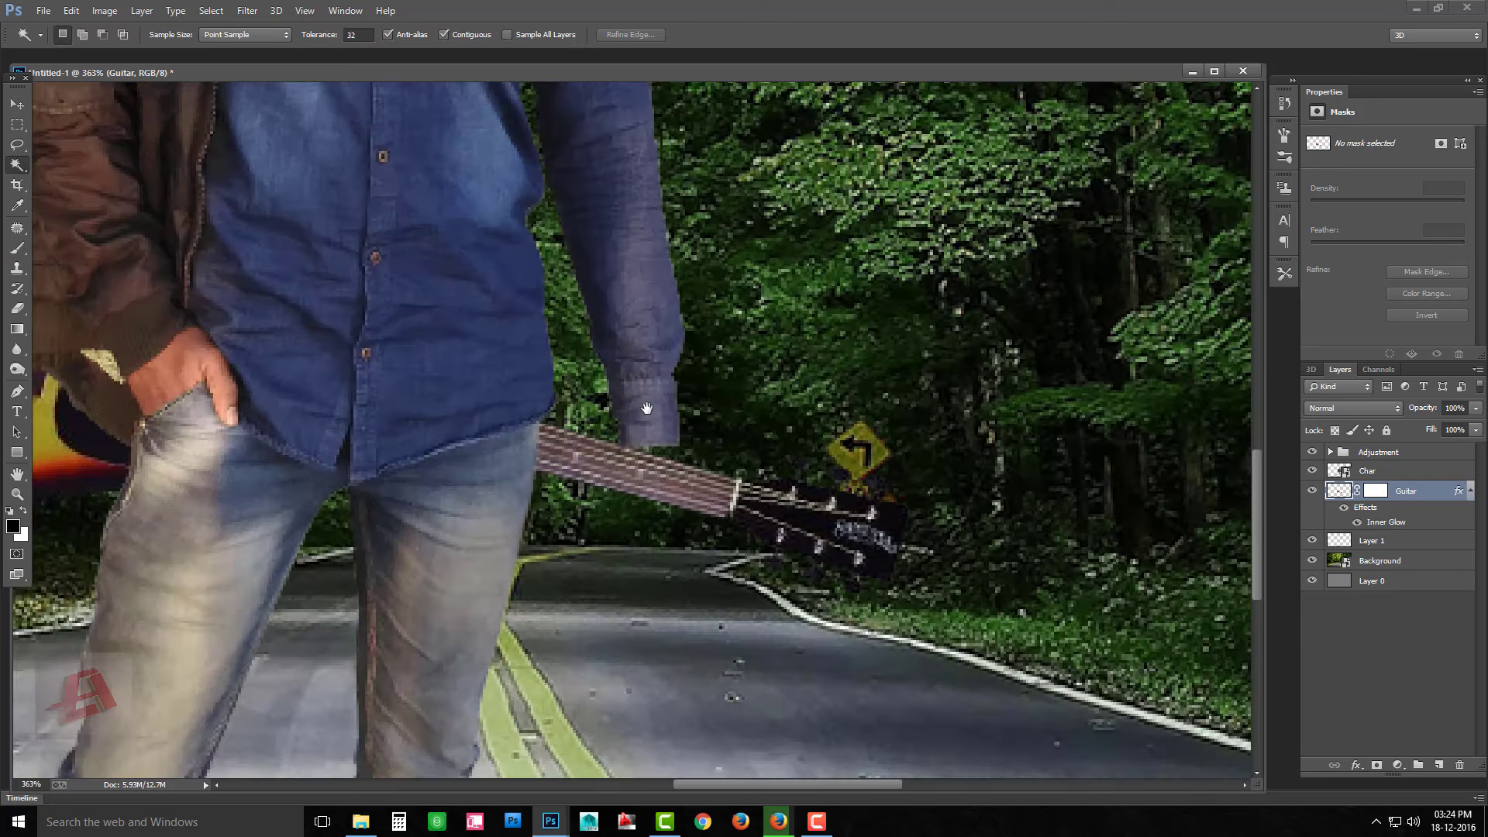
pyautogui.scroll(-3, 646, 407)
pyautogui.scroll(-3, 682, 445)
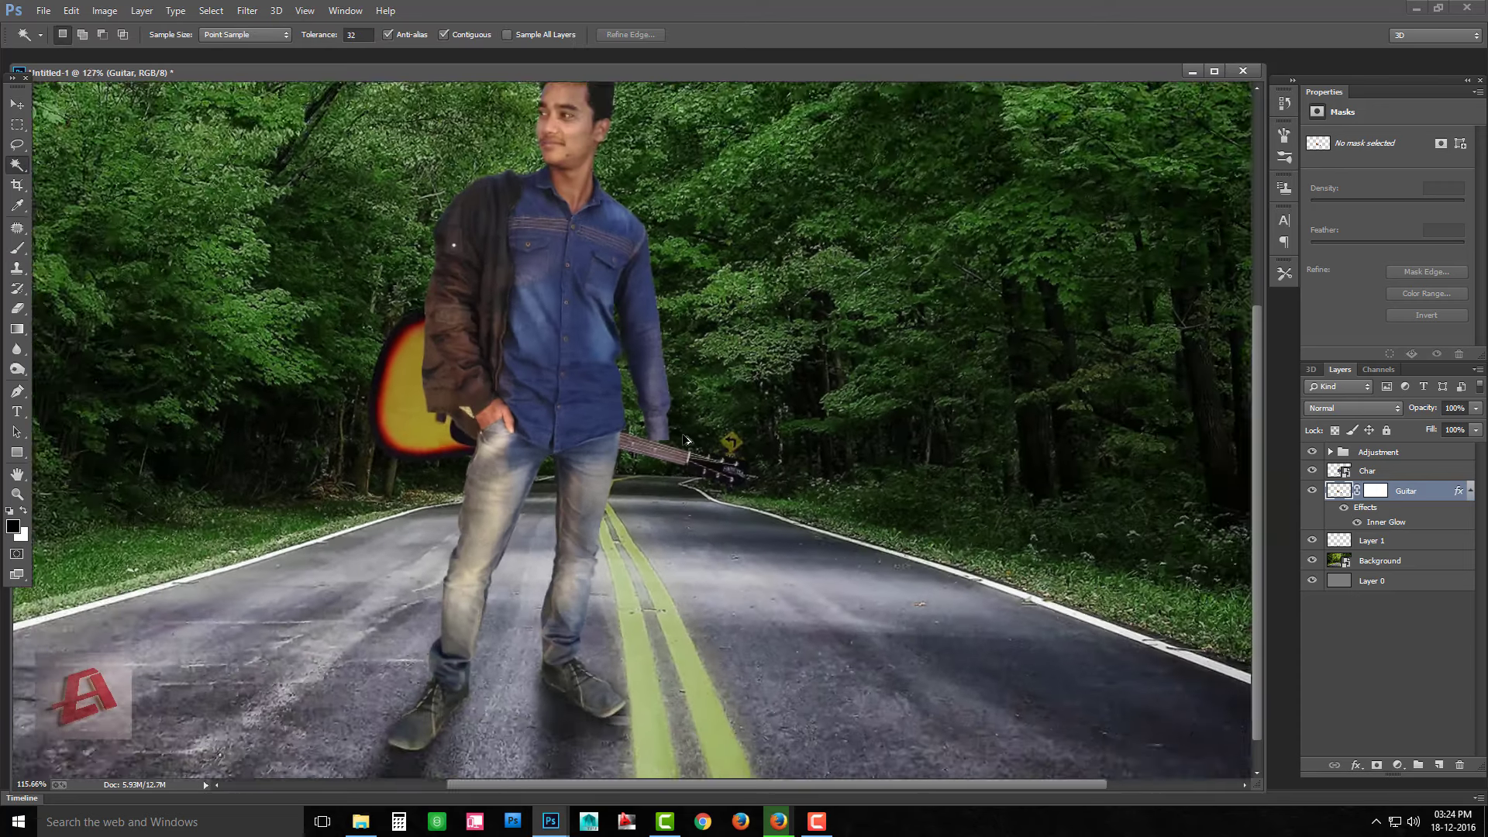
pyautogui.scroll(-2, 682, 445)
# Open the finger.psd hand image from the images folder
pyautogui.hotkey('ctrl', 'o')
pyautogui.doubleClick(437, 182)
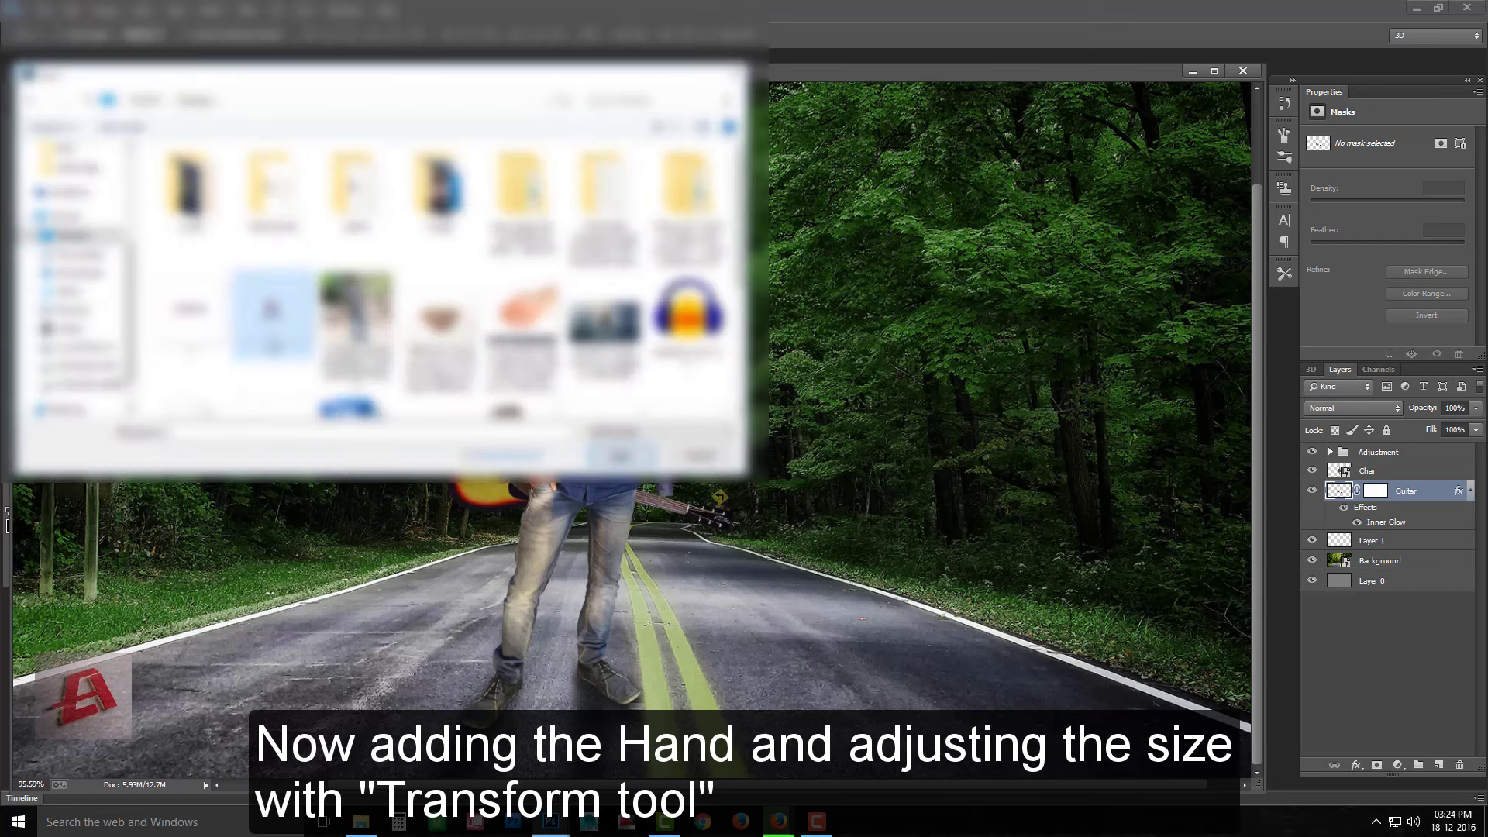
pyautogui.doubleClick(438, 310)
pyautogui.click(631, 452)
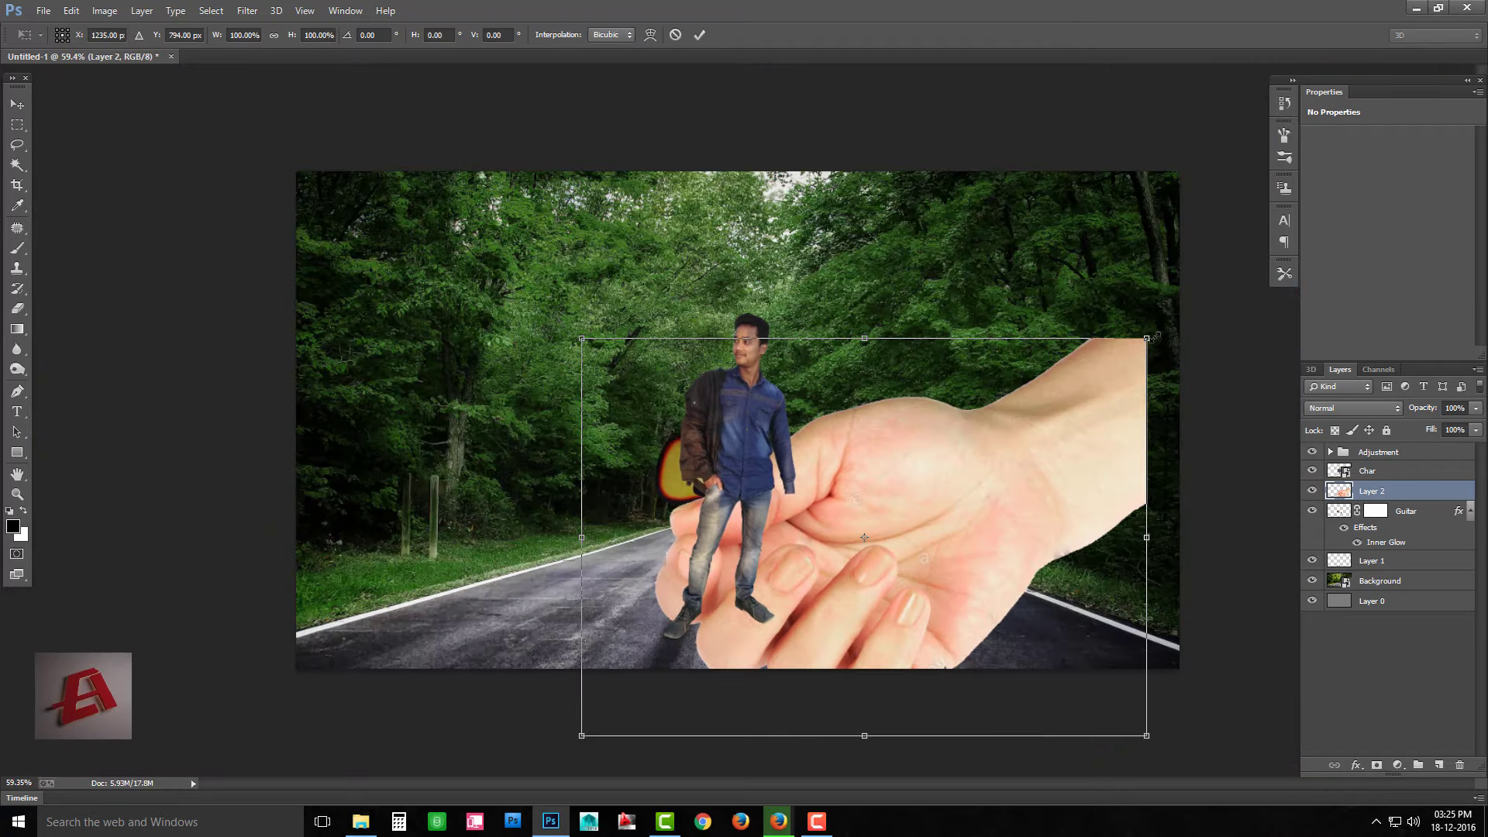
# Shrink the hand and rotate it about -60° to fit the sleeve cuff
pyautogui.moveTo(1142, 346)
pyautogui.mouseDown()
pyautogui.moveTo(921, 497)
pyautogui.moveTo(930, 476)
pyautogui.moveTo(869, 448)
pyautogui.mouseUp()
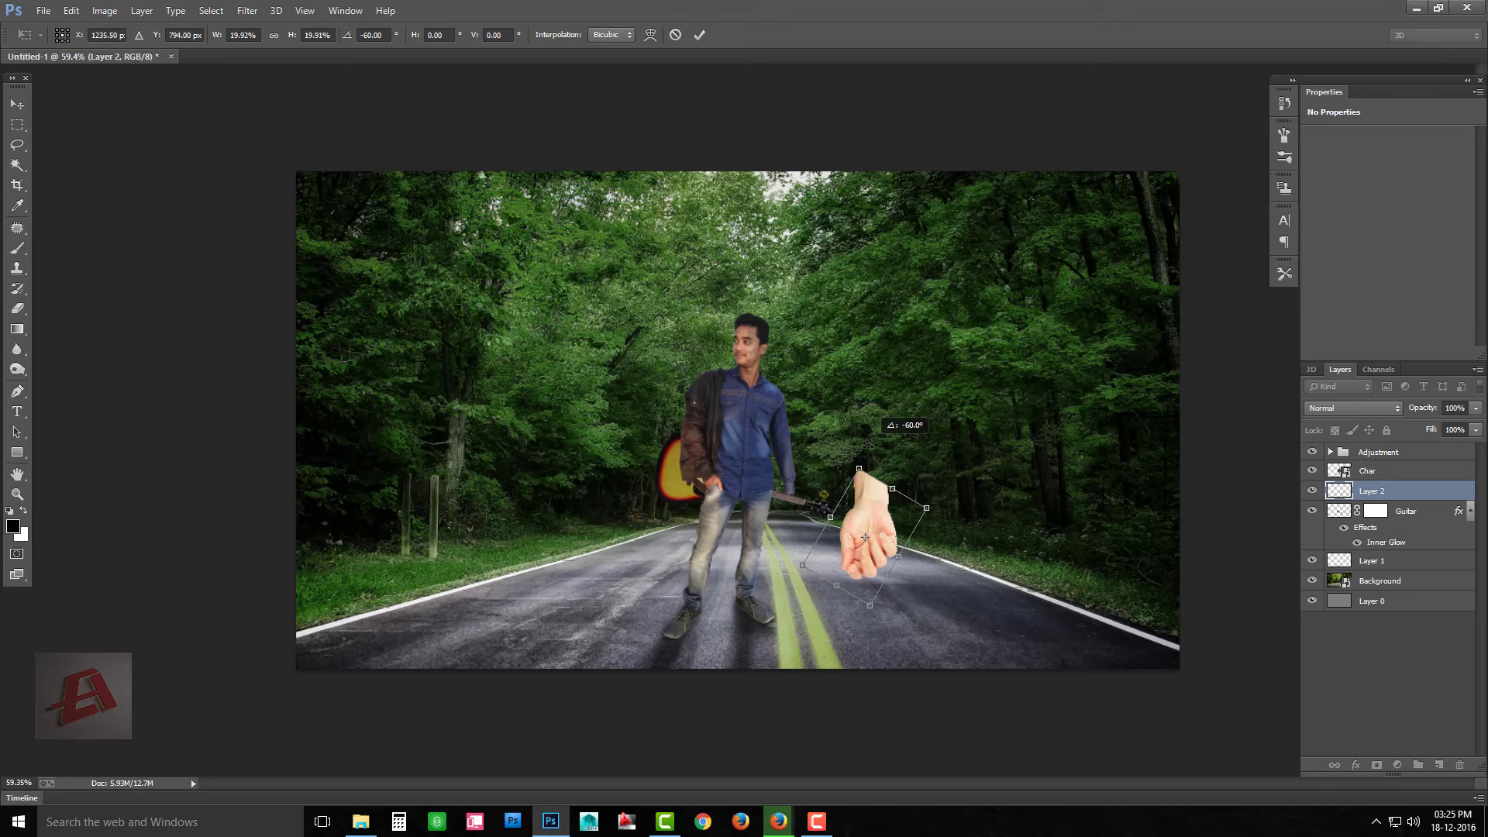
pyautogui.hotkey('ctrl', '+')
pyautogui.moveTo(862, 535); pyautogui.dragTo(763, 558)
pyautogui.hotkey('ctrl', '+')
pyautogui.hotkey('ctrl', '+')
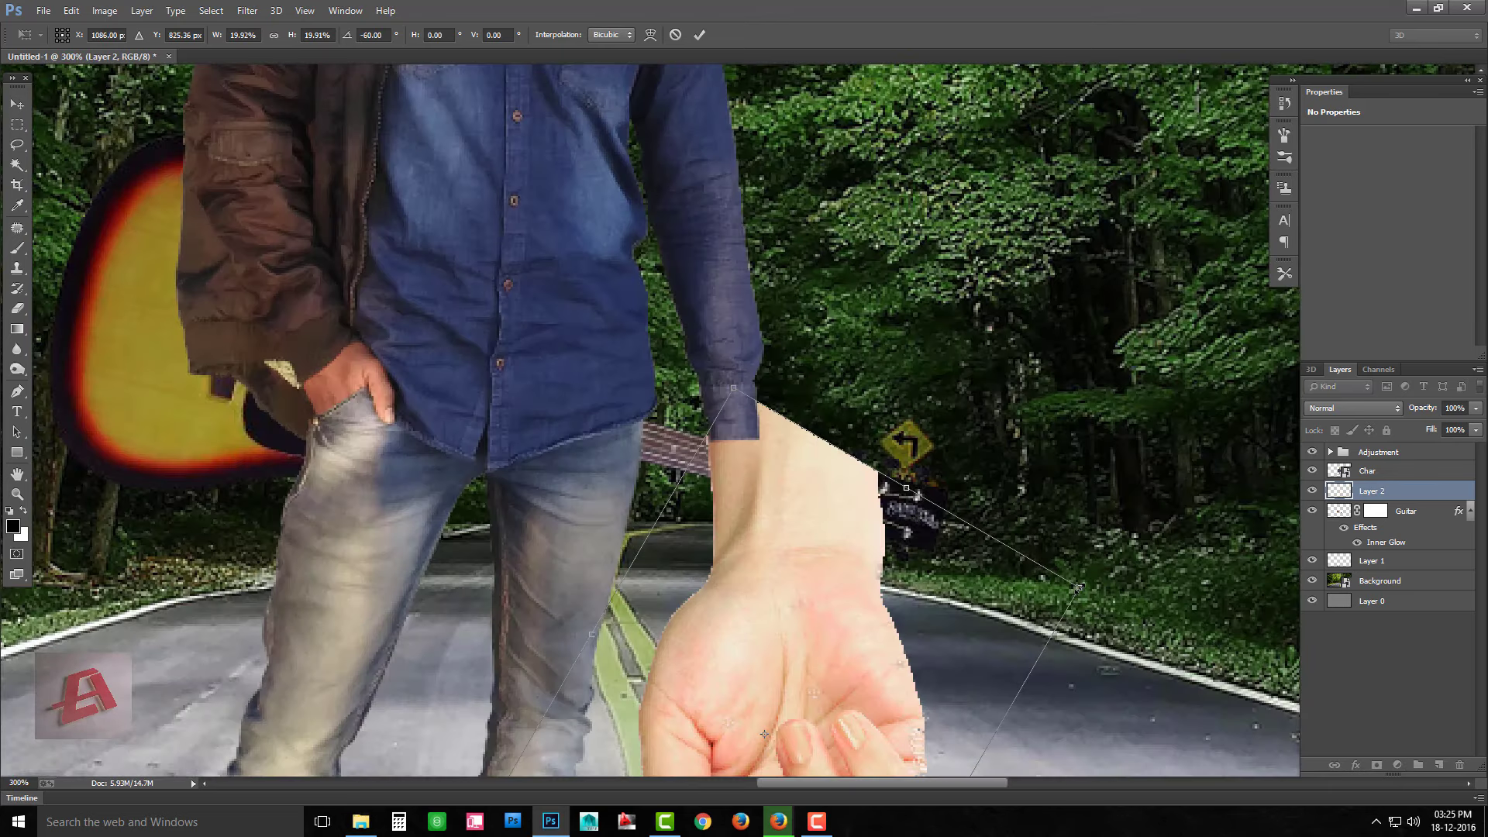
pyautogui.moveTo(918, 493)
pyautogui.mouseDown()
pyautogui.moveTo(940, 544)
pyautogui.moveTo(919, 527)
pyautogui.mouseUp()
pyautogui.moveTo(720, 555); pyautogui.dragTo(733, 528)
pyautogui.moveTo(919, 526)
pyautogui.mouseDown()
pyautogui.moveTo(852, 507)
pyautogui.moveTo(823, 475)
pyautogui.moveTo(741, 486)
pyautogui.moveTo(743, 470)
pyautogui.mouseUp()
pyautogui.scroll(1, 767, 503)
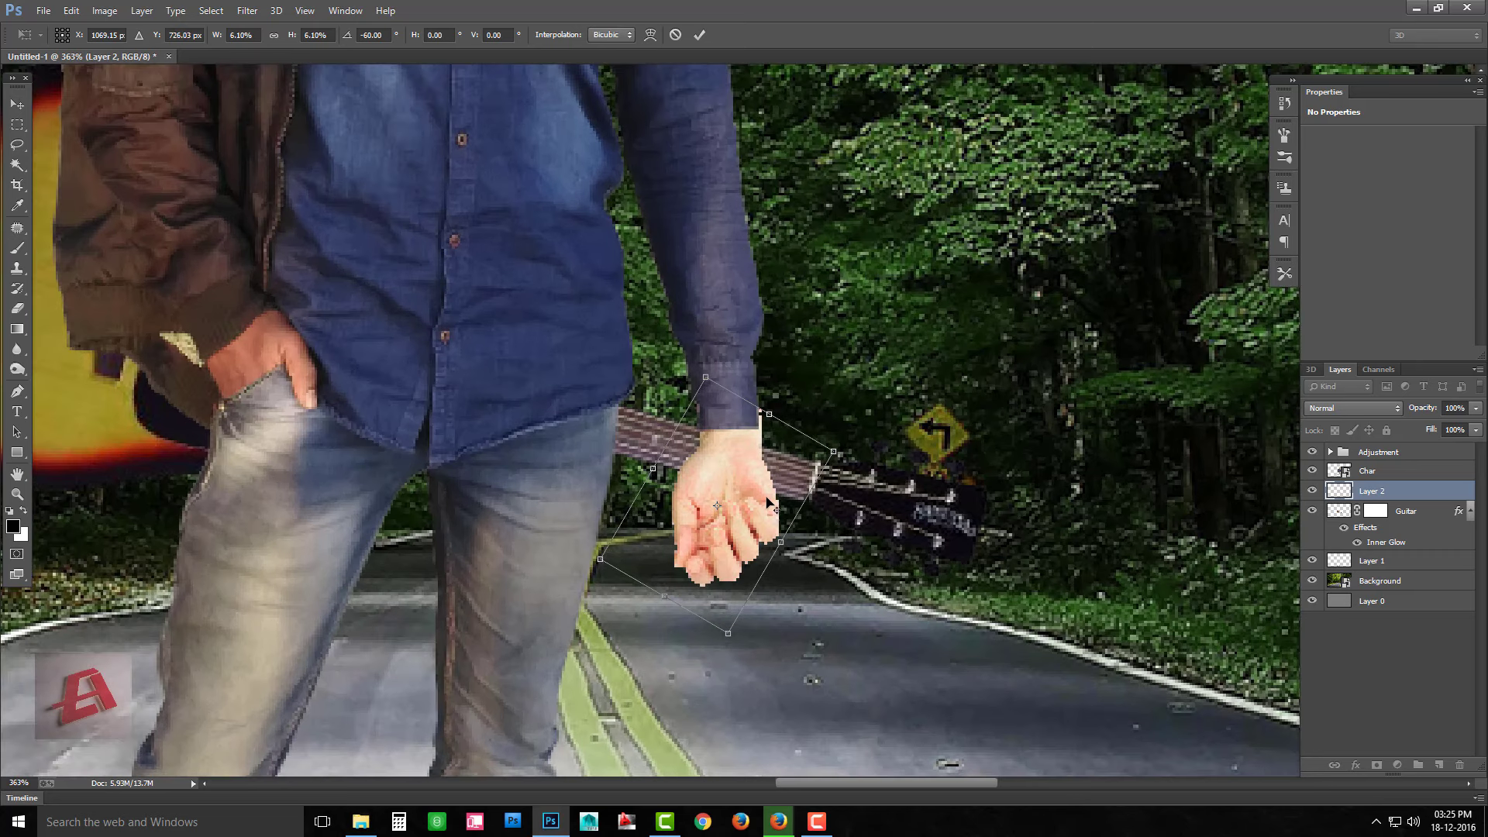
pyautogui.scroll(1, 760, 496)
pyautogui.scroll(2, 799, 544)
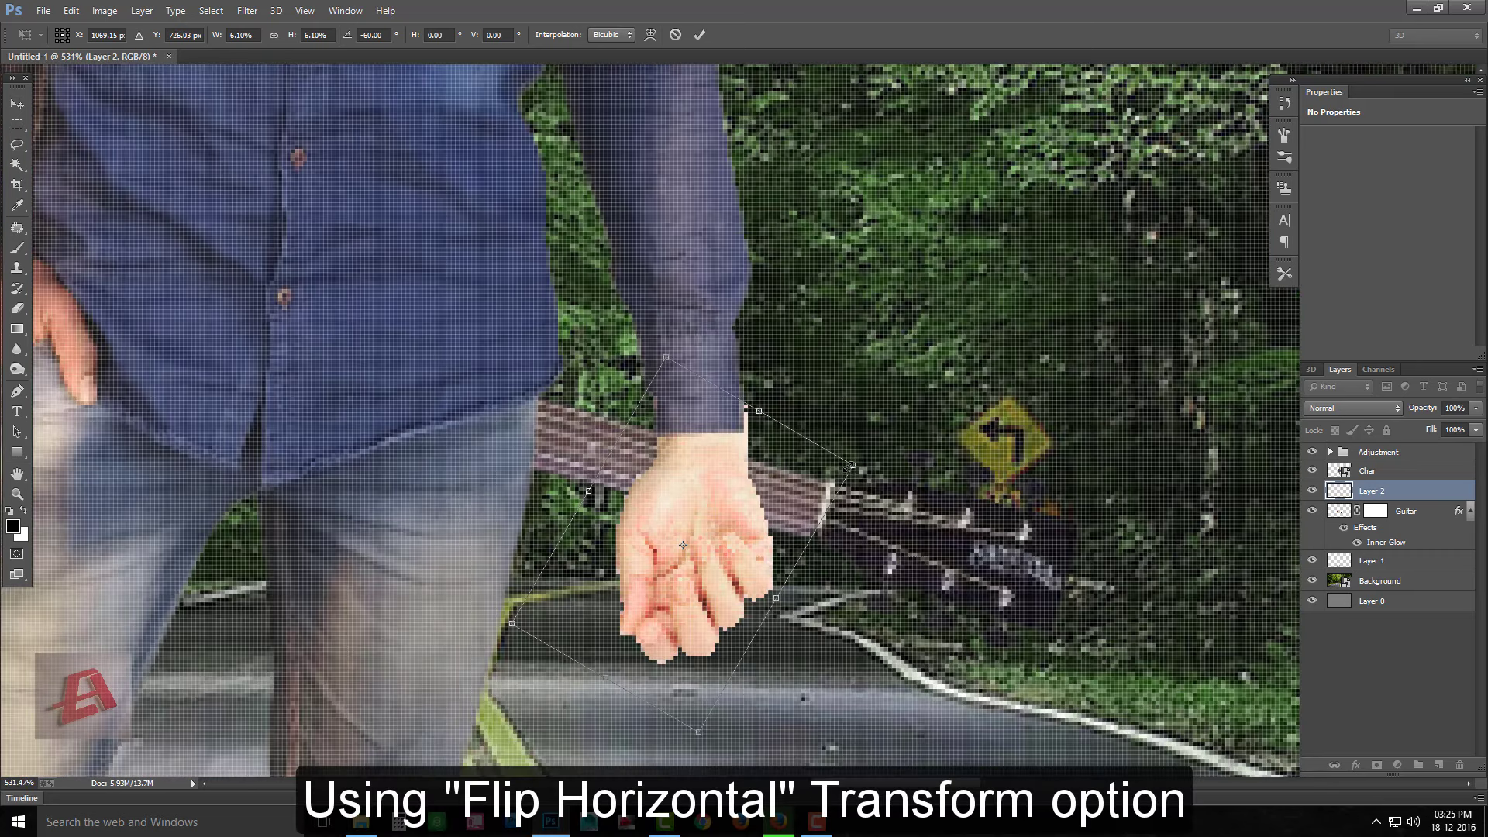
pyautogui.moveTo(852, 465); pyautogui.dragTo(844, 469)
# Flip the hand horizontally, nudge it onto the cuff and apply the transform
pyautogui.rightClick(719, 462)
pyautogui.click(791, 681)
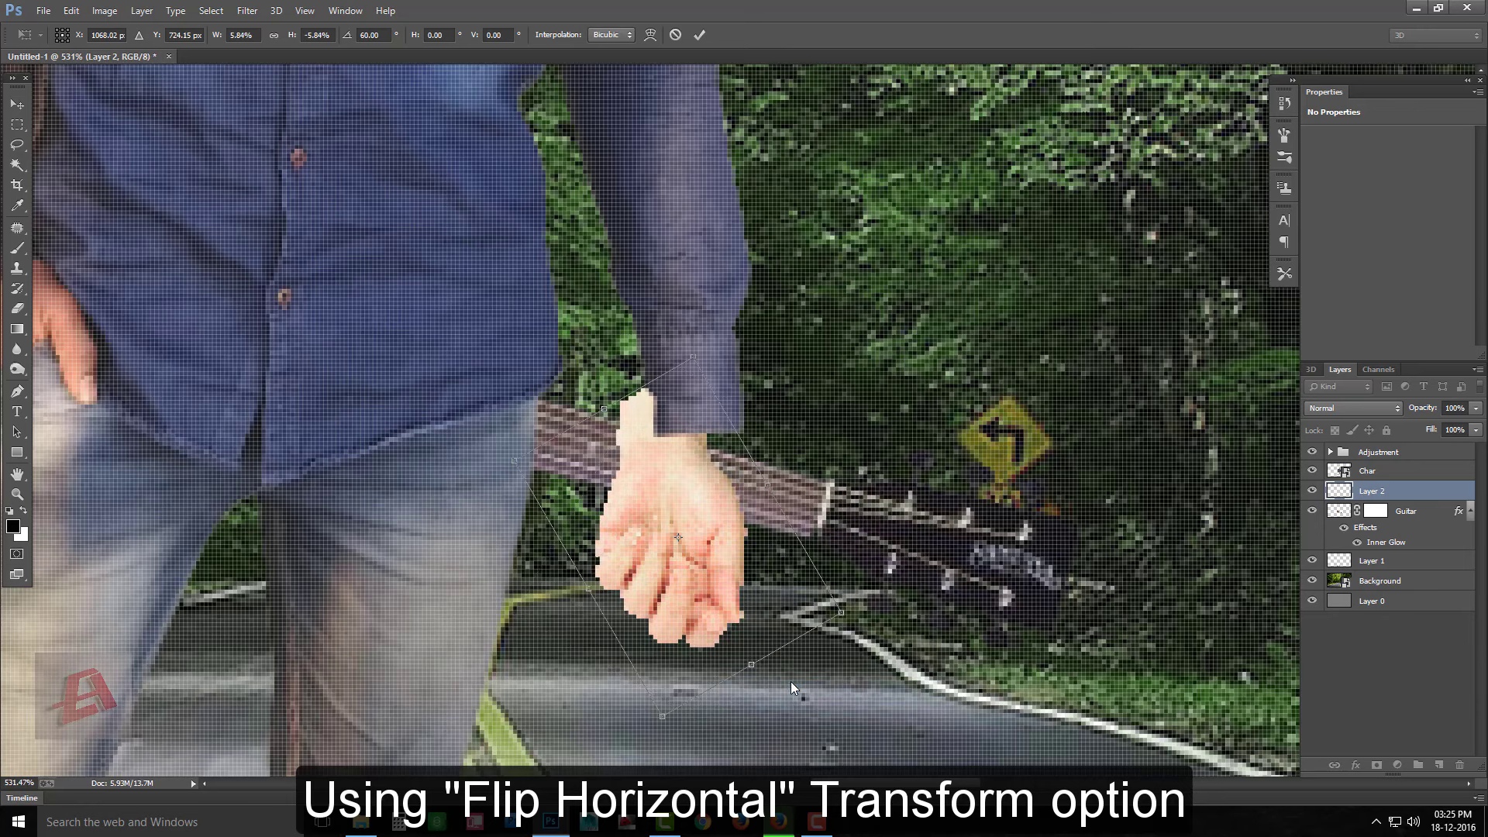
pyautogui.moveTo(682, 535); pyautogui.dragTo(714, 527)
pyautogui.moveTo(860, 609); pyautogui.dragTo(871, 603)
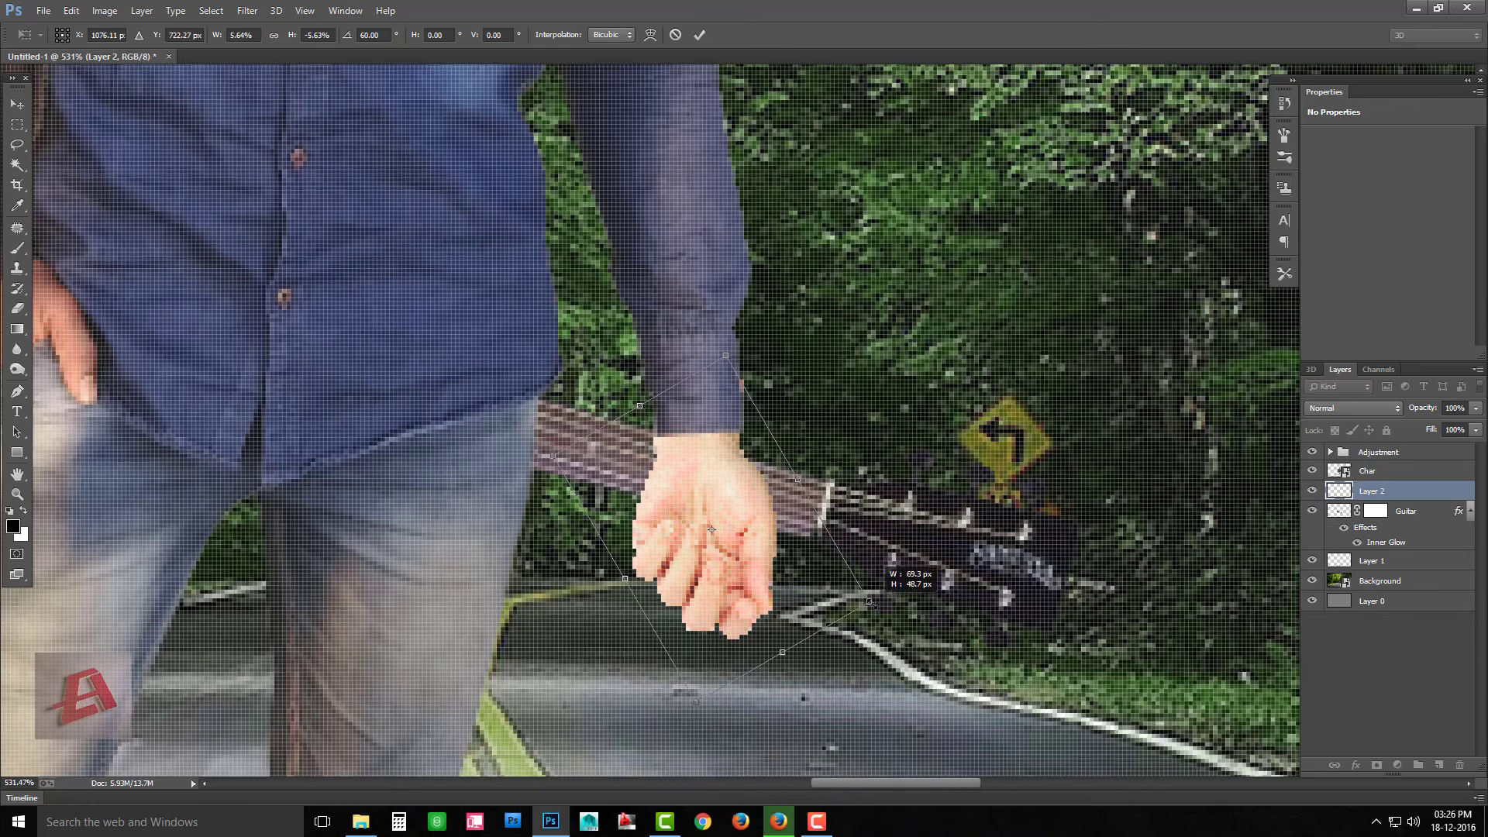
pyautogui.moveTo(721, 515); pyautogui.dragTo(719, 505)
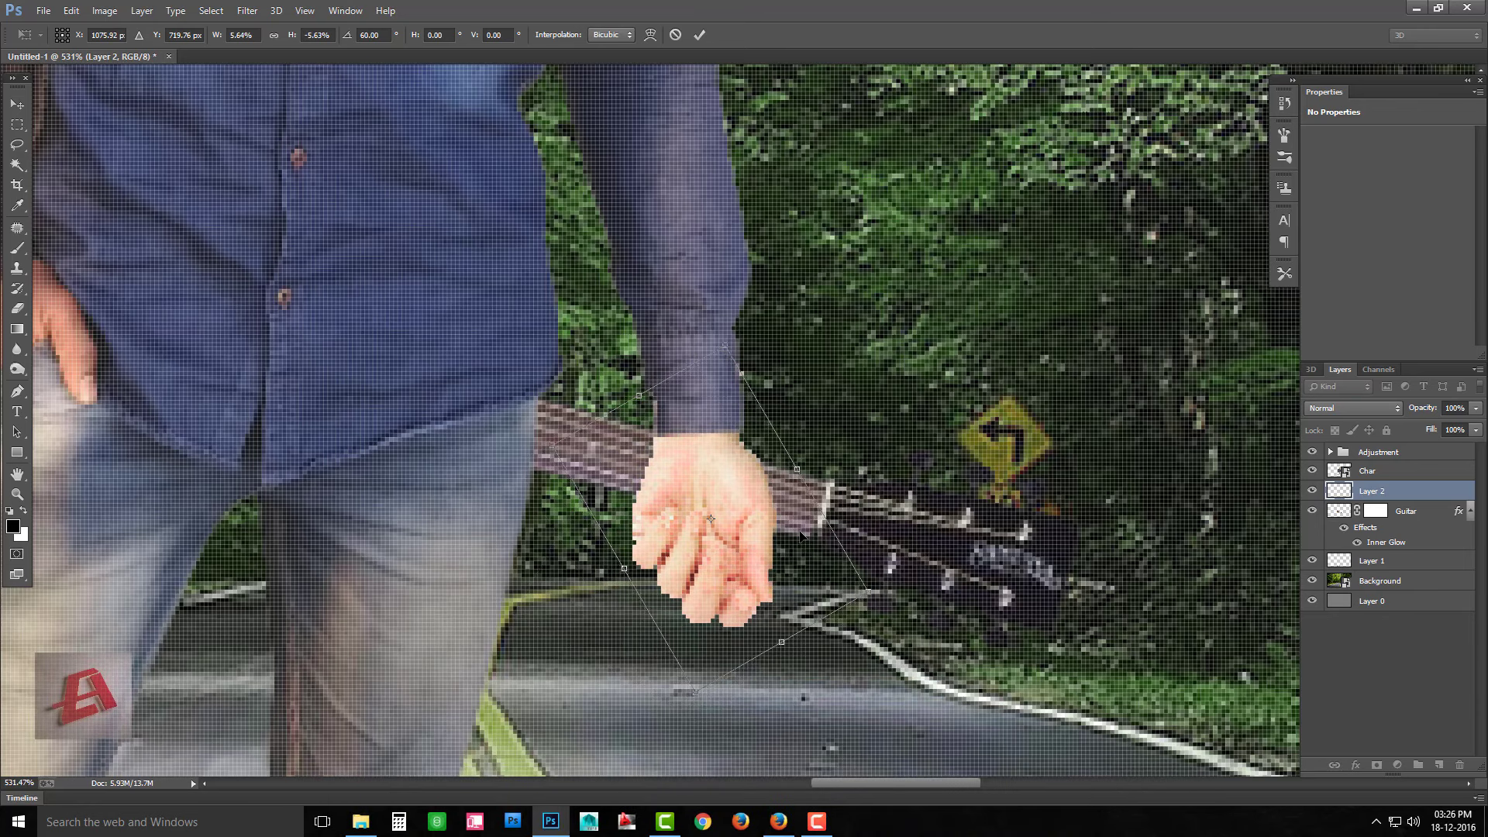
pyautogui.press('Left')
pyautogui.press('Down')
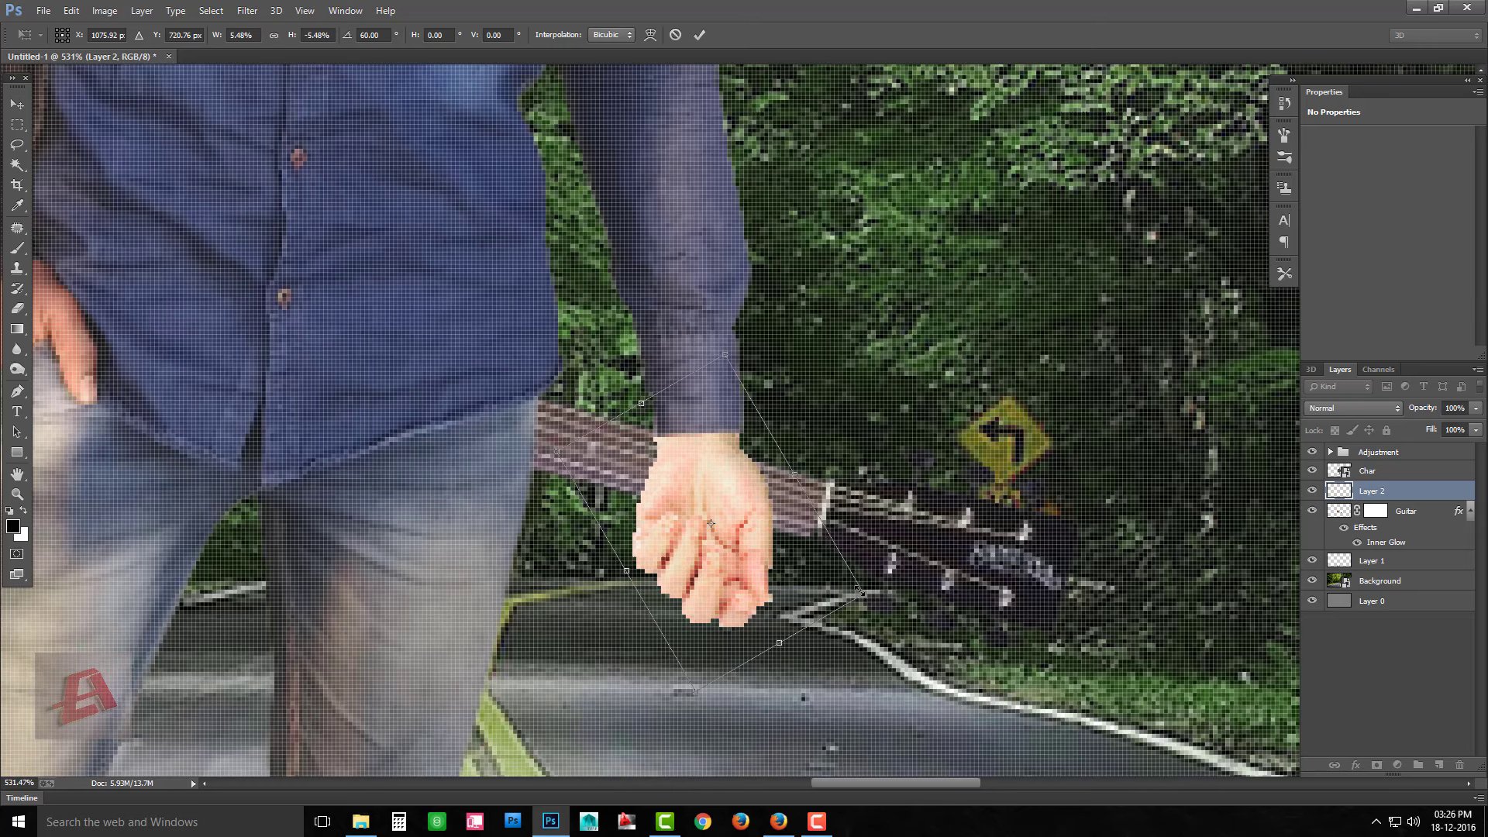
pyautogui.press('Return')
# Rotate the hand slightly counterclockwise and apply it
pyautogui.scroll(-2, 806, 561)
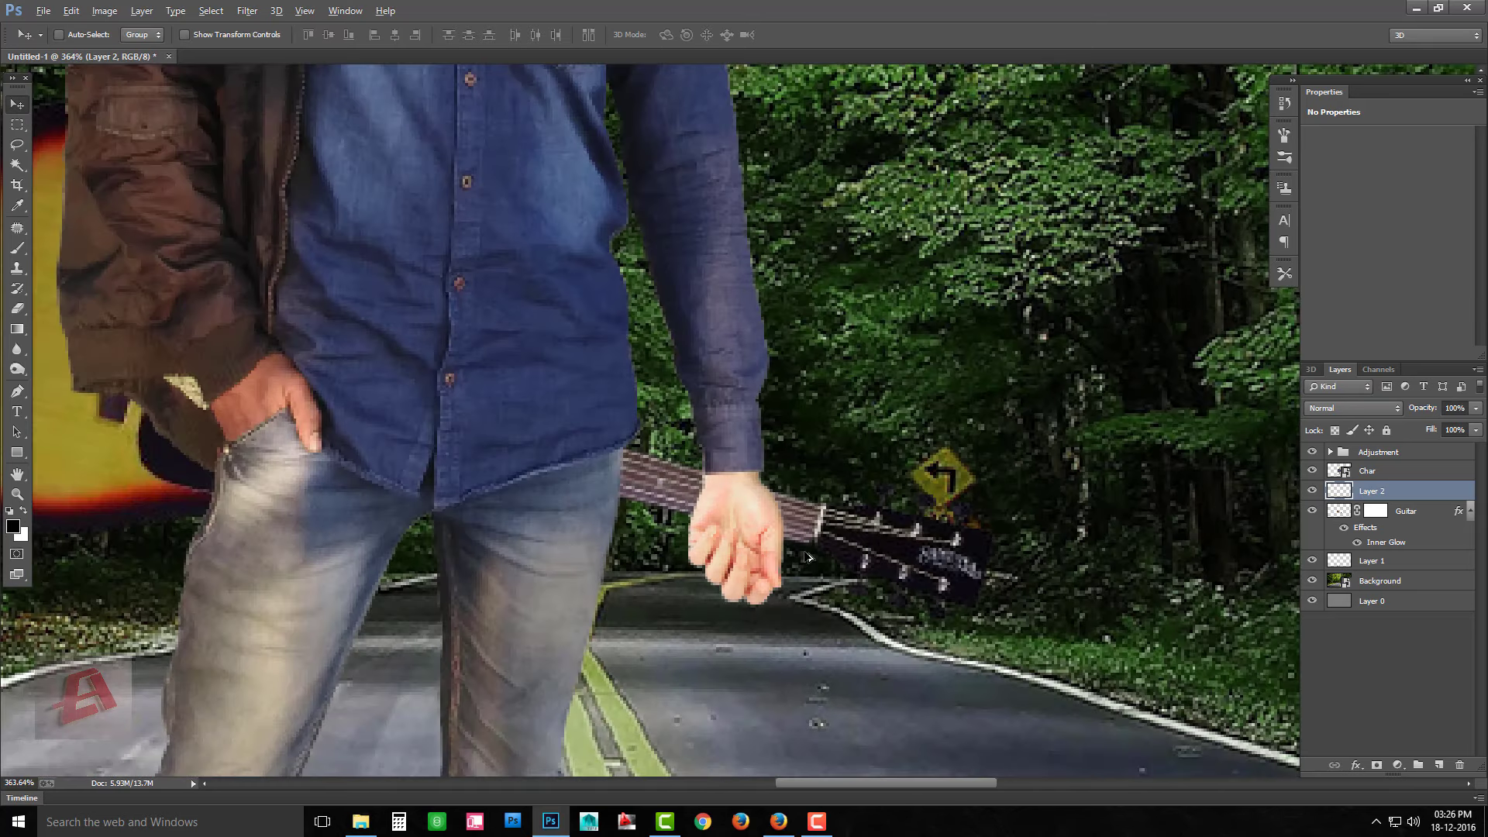
pyautogui.scroll(-1, 808, 556)
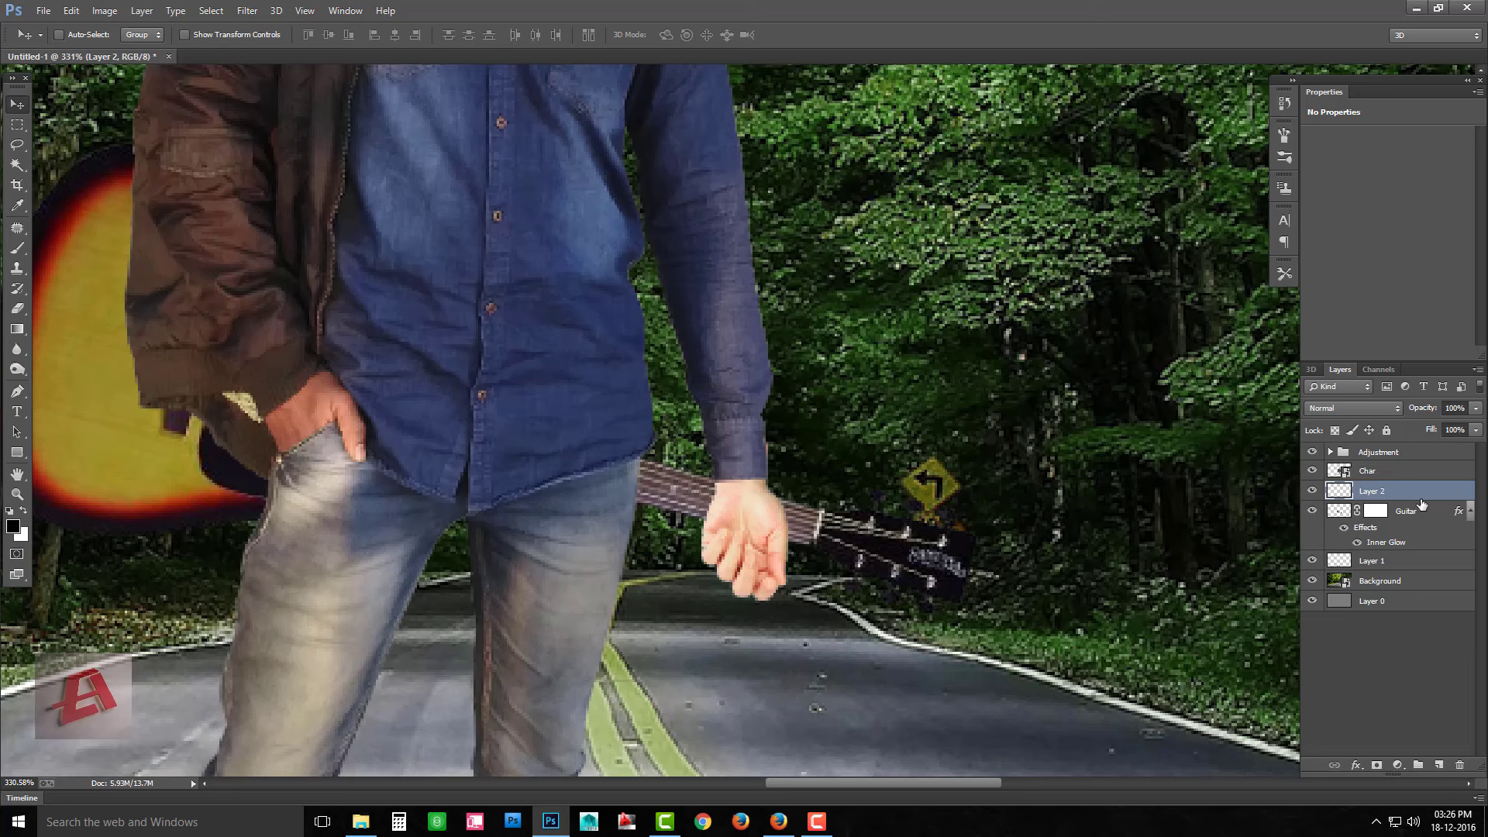
pyautogui.press('e')
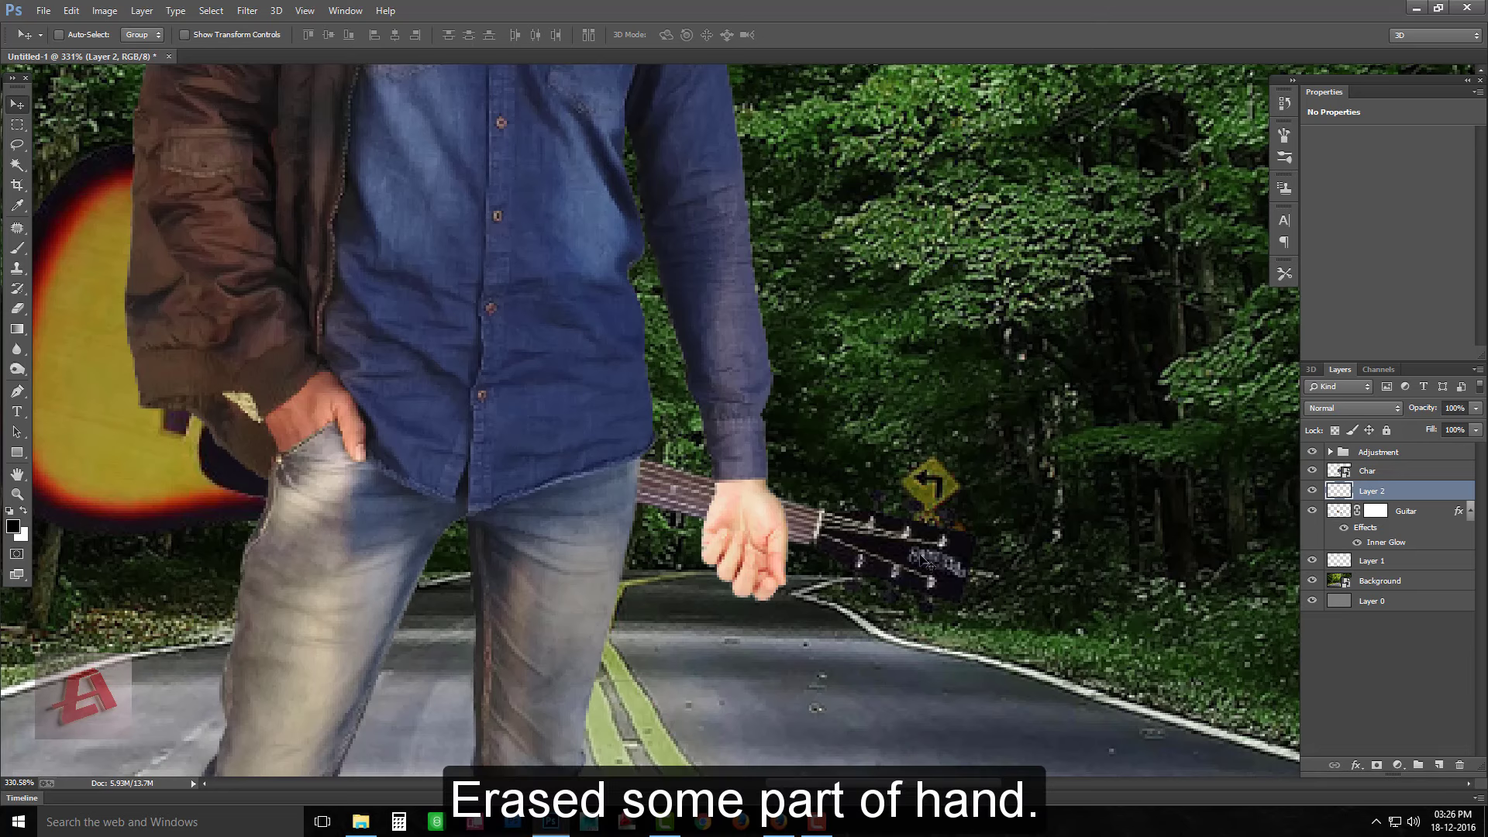
pyautogui.hotkey('ctrl', 't')
pyautogui.moveTo(809, 623); pyautogui.dragTo(844, 561)
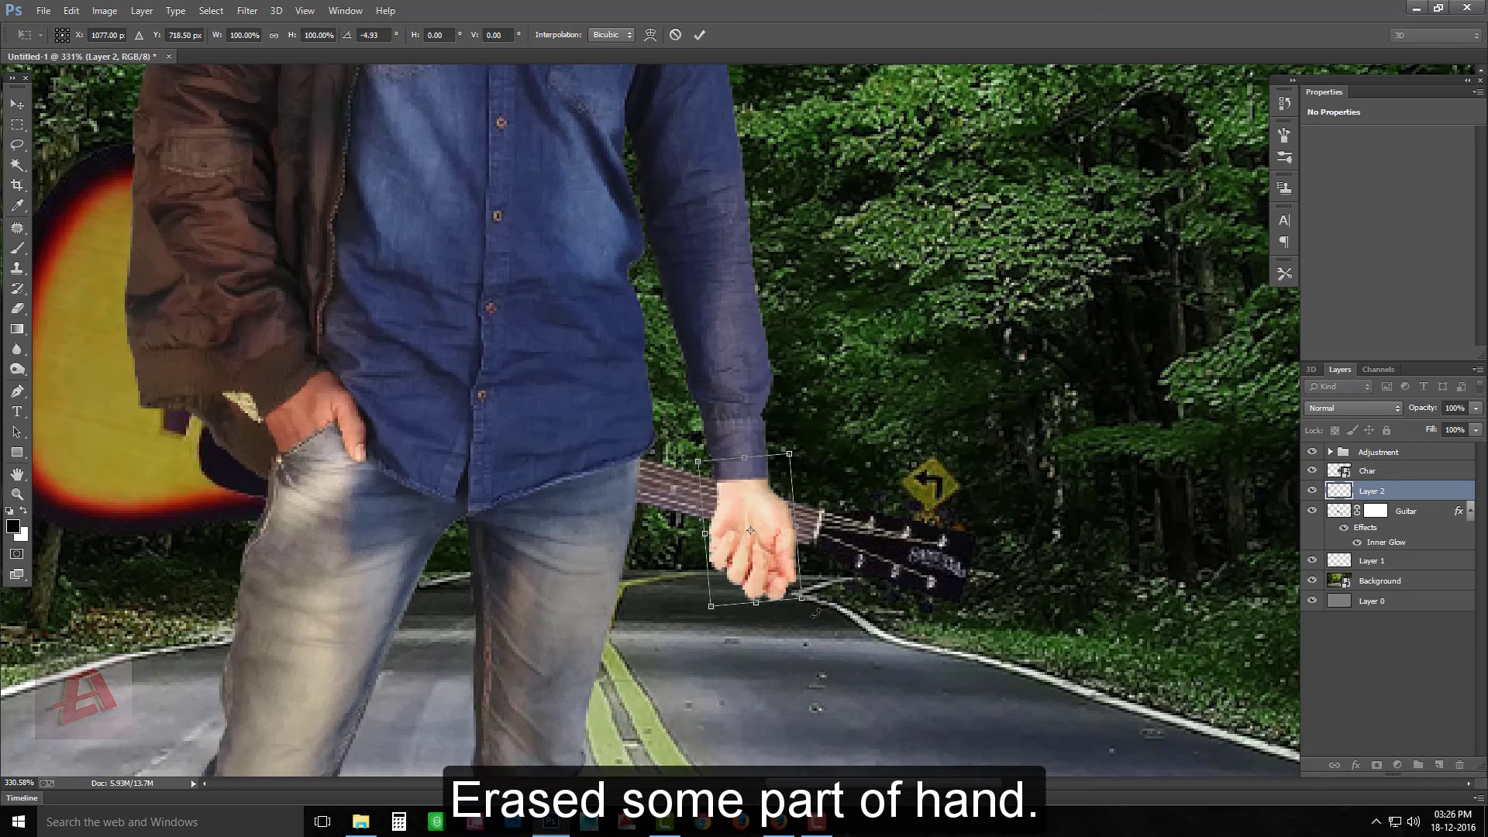
pyautogui.press('Return')
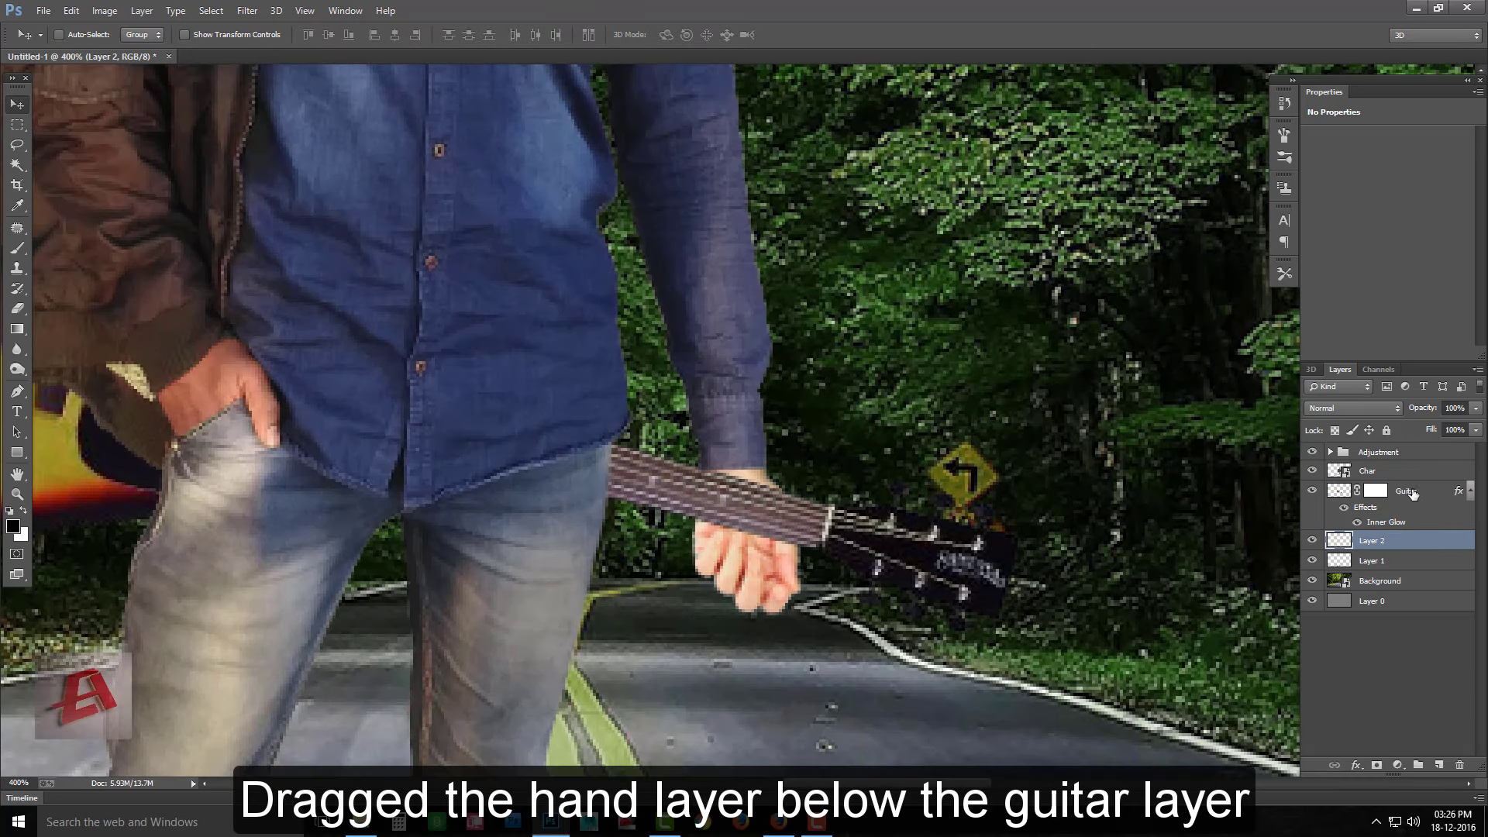
# Tilt the Guitar layer about 2.7° in two passes so its neck rests in the hand
pyautogui.click(1411, 493)
pyautogui.hotkey('ctrl', 't')
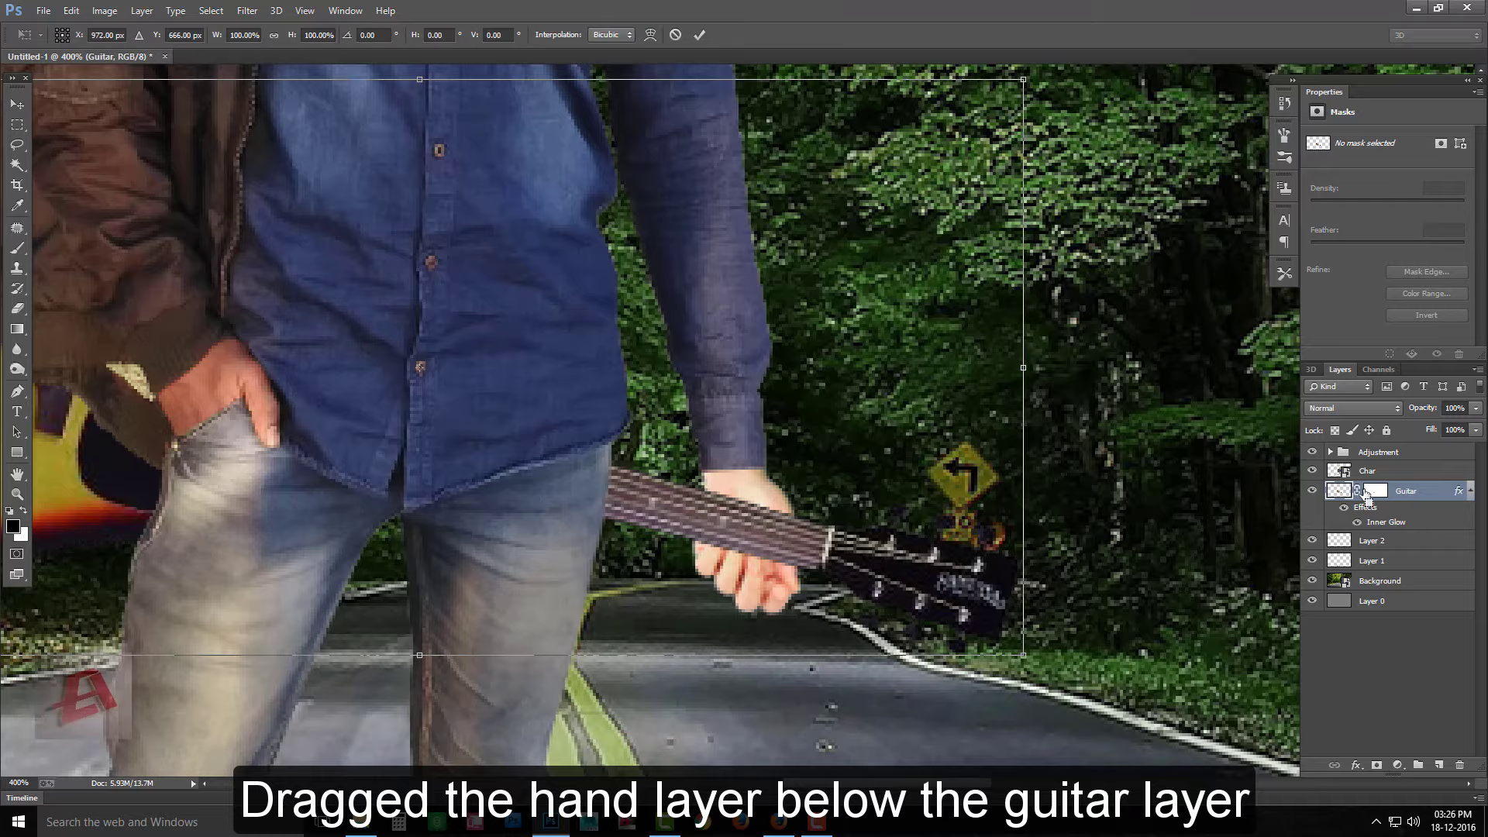
pyautogui.moveTo(1063, 268); pyautogui.dragTo(1070, 284)
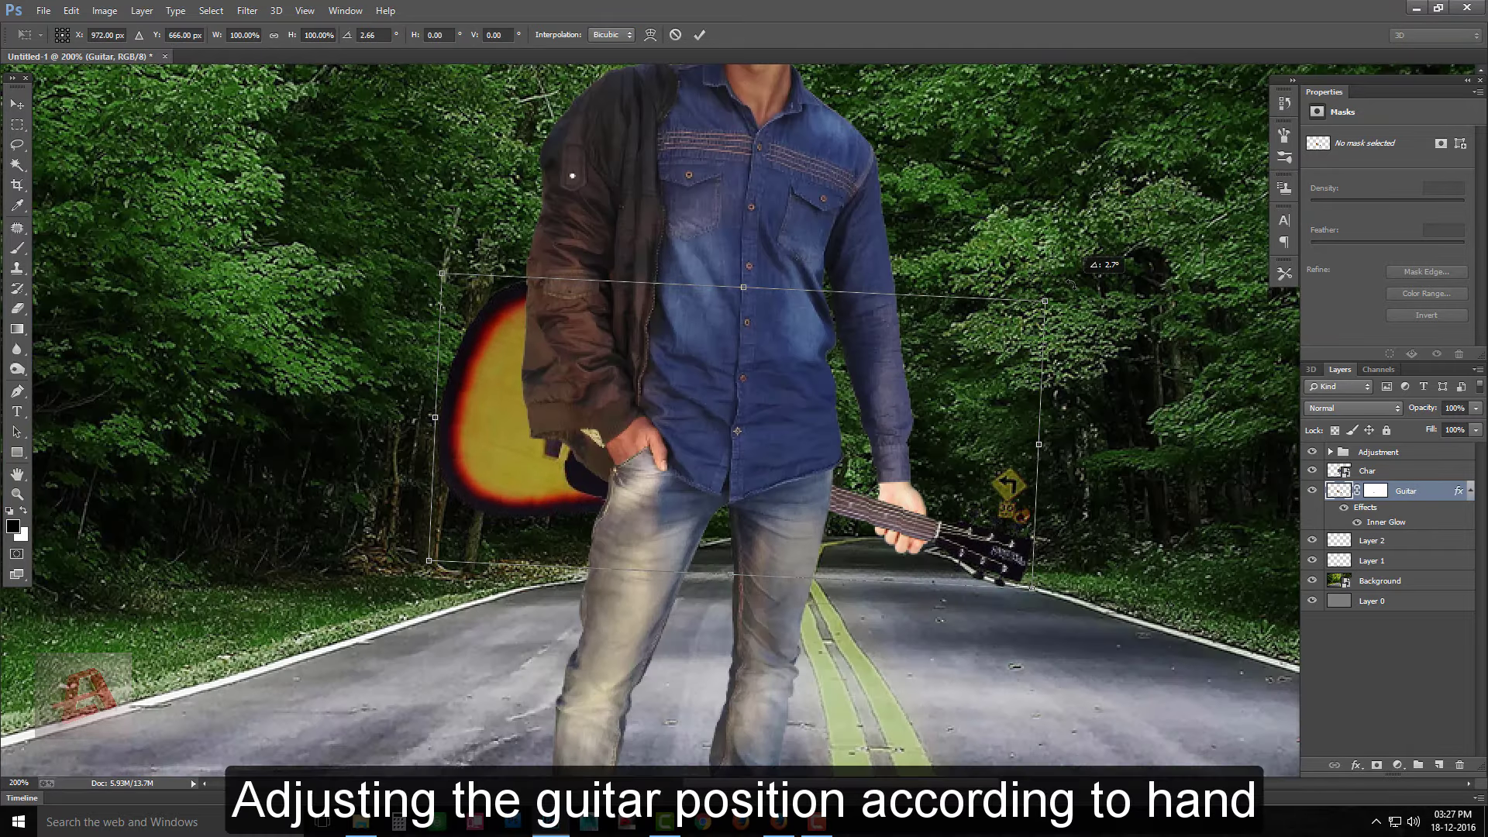
pyautogui.press('Return')
pyautogui.scroll(2, 940, 500)
pyautogui.scroll(3, 940, 500)
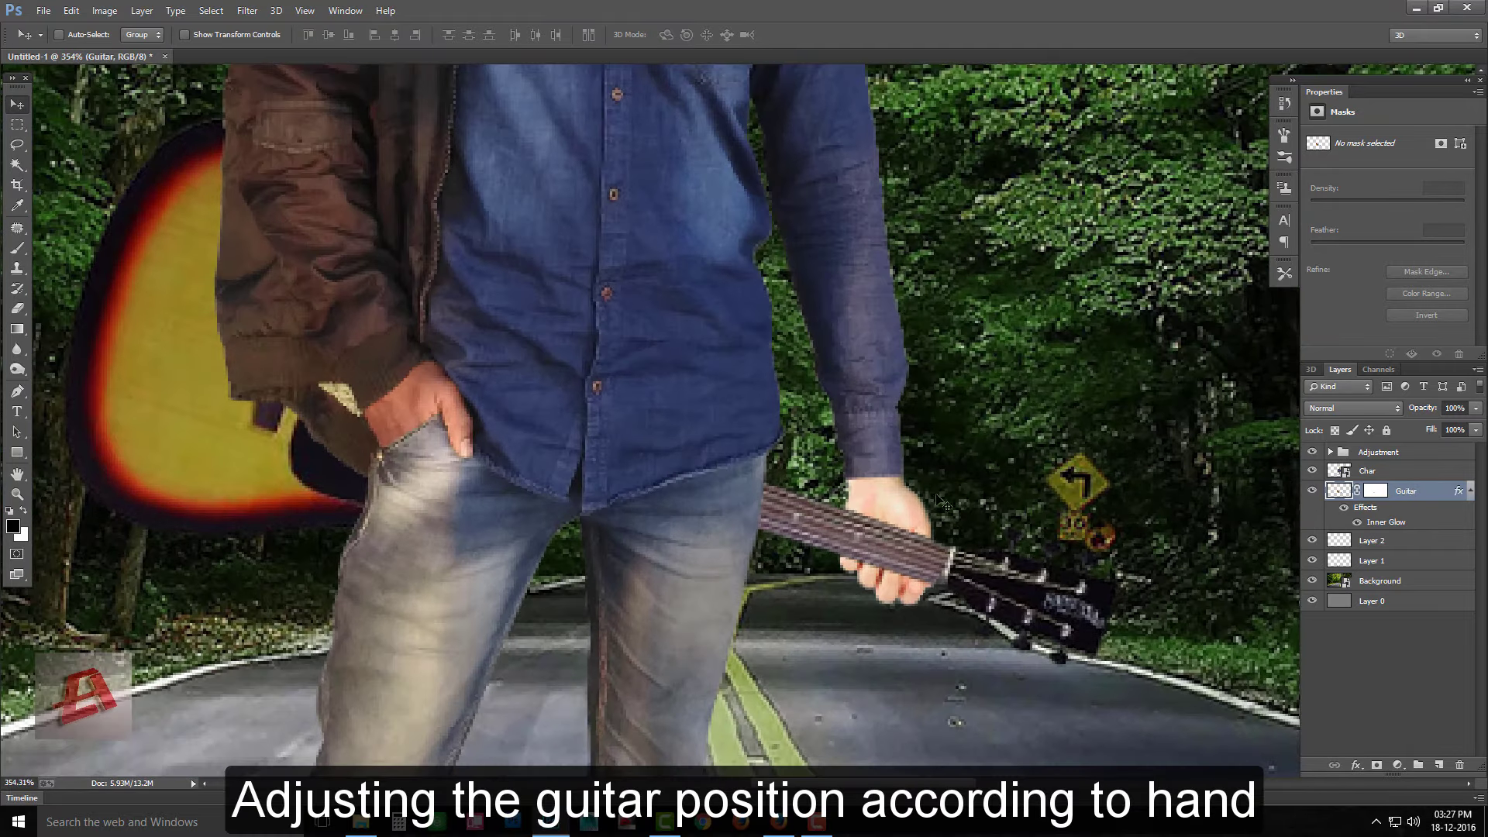
pyautogui.hotkey('ctrl', 't')
pyautogui.moveTo(1154, 105); pyautogui.dragTo(1164, 116)
pyautogui.press('Return')
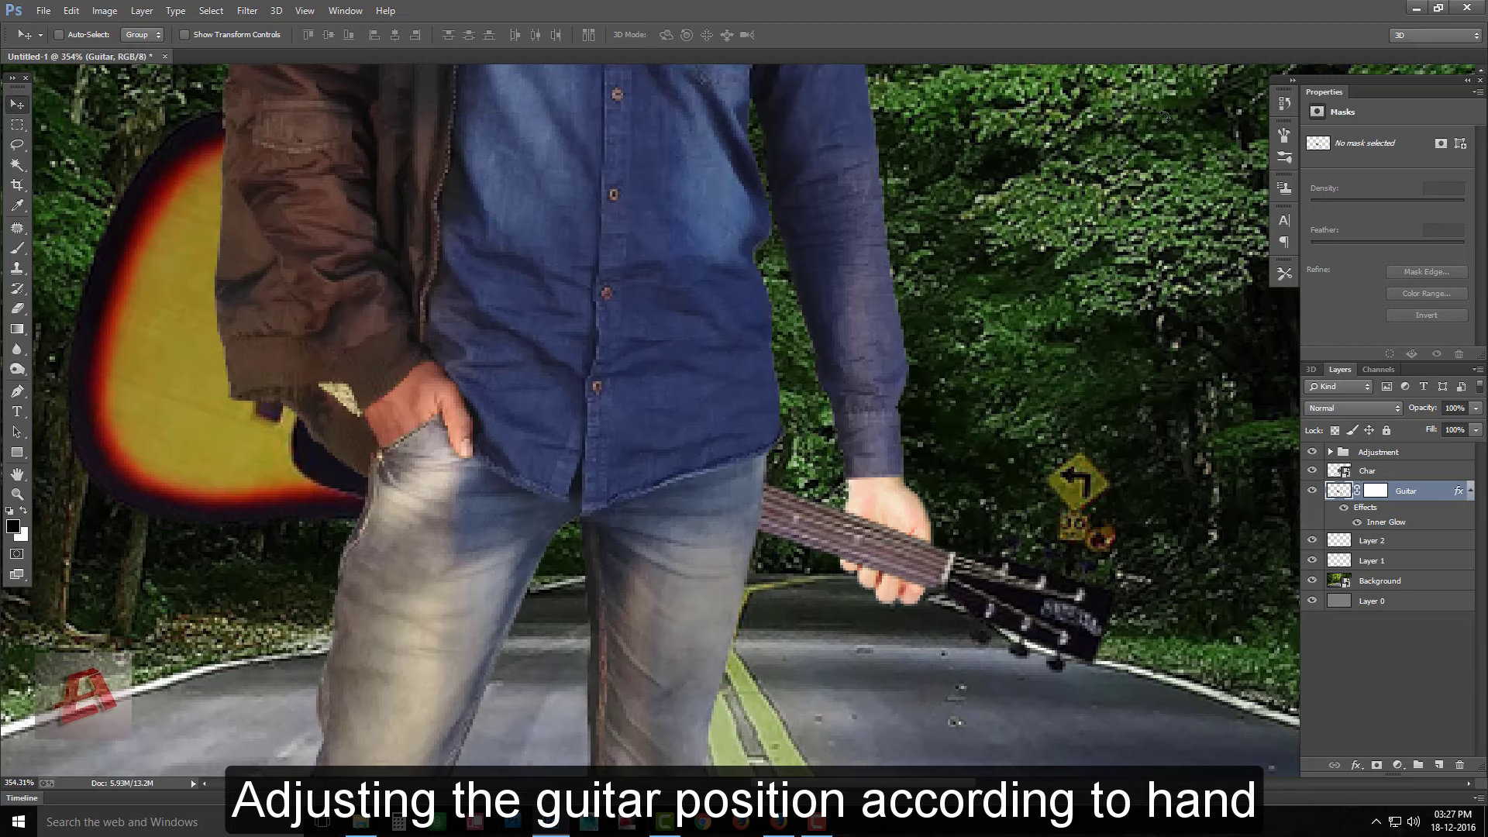
pyautogui.hotkey('ctrl', '0')
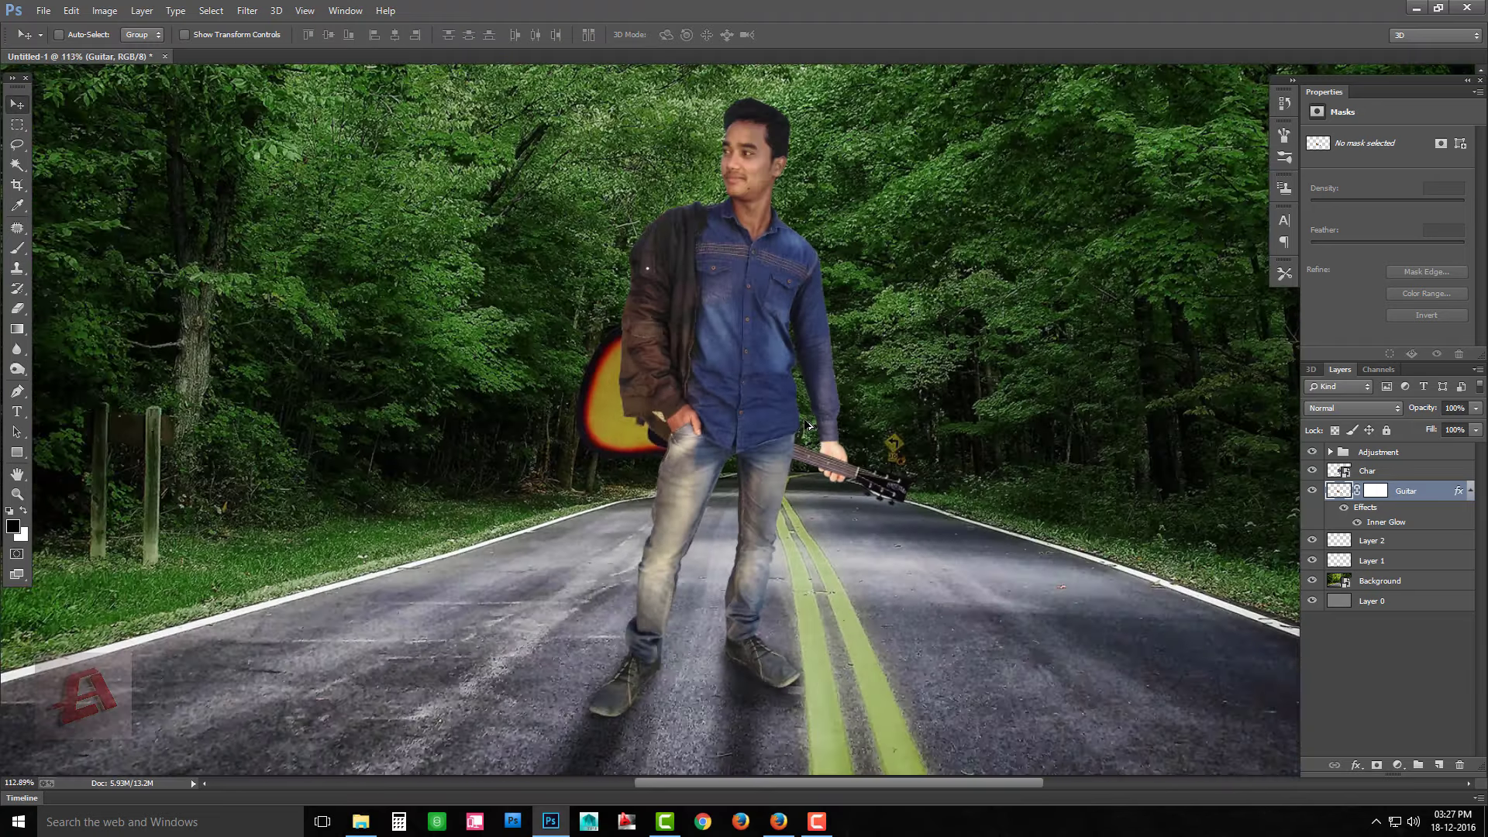
pyautogui.scroll(5, 848, 447)
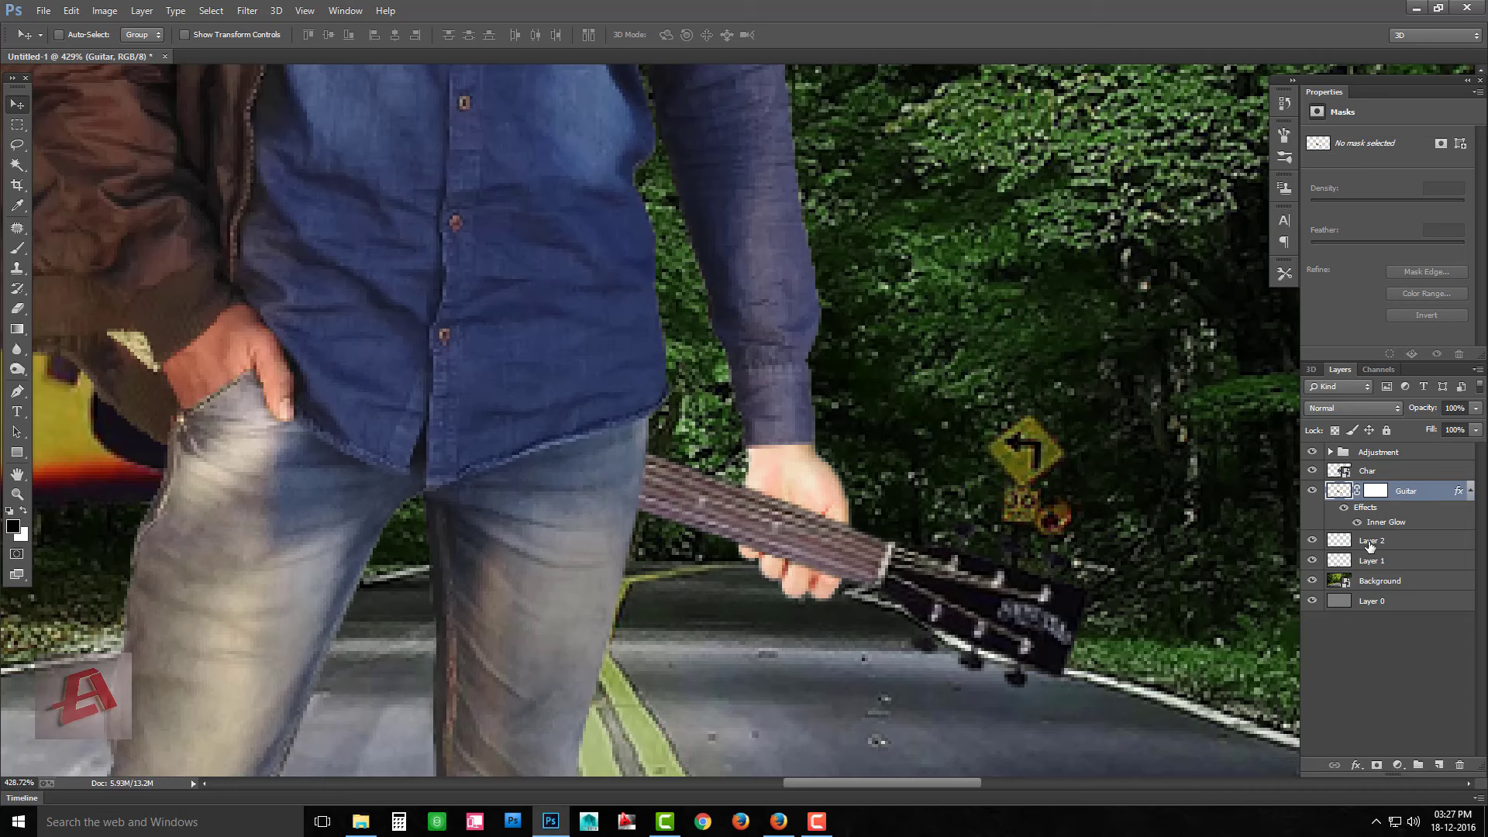
# Rename the hand layer to 'Hand'
pyautogui.doubleClick(1374, 541)
pyautogui.write('Hand')
pyautogui.press('Return')
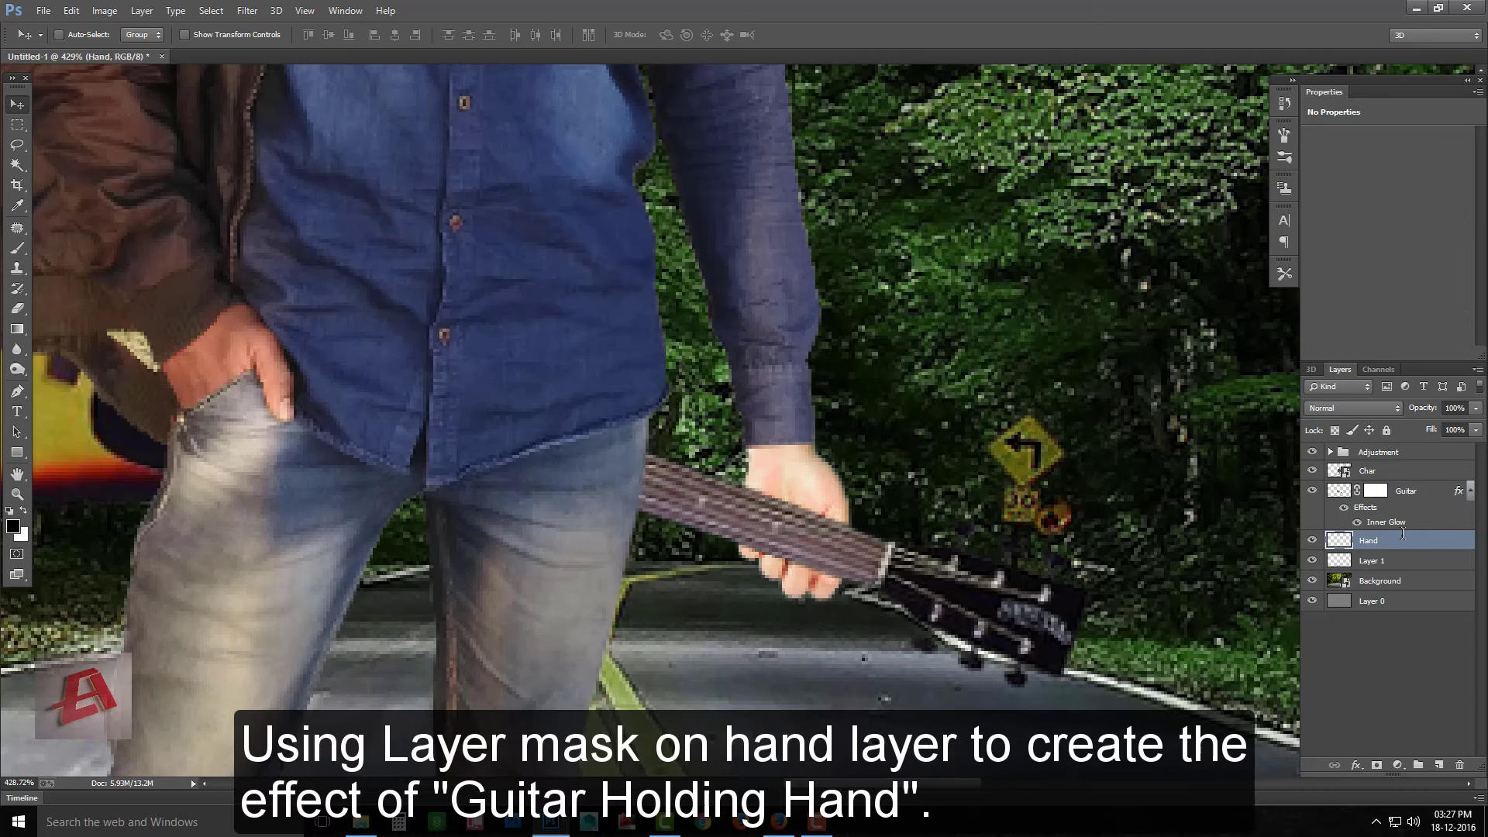
# Mask the fretboard on the Guitar layer mask, using 87% brush flow and a smaller brush
pyautogui.click(1405, 495)
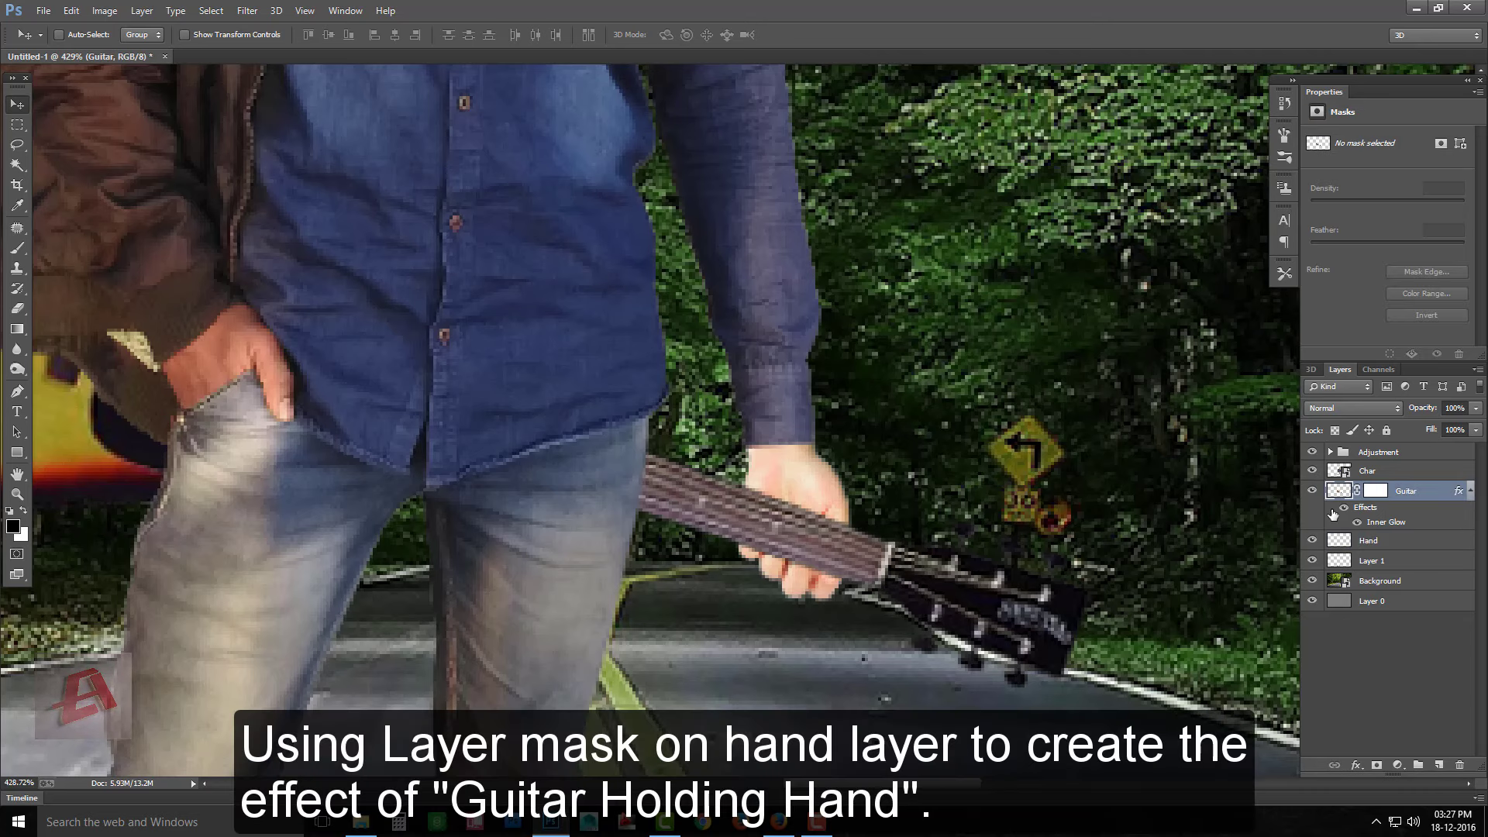
pyautogui.click(1375, 491)
pyautogui.press('b')
pyautogui.scroll(1, 802, 546)
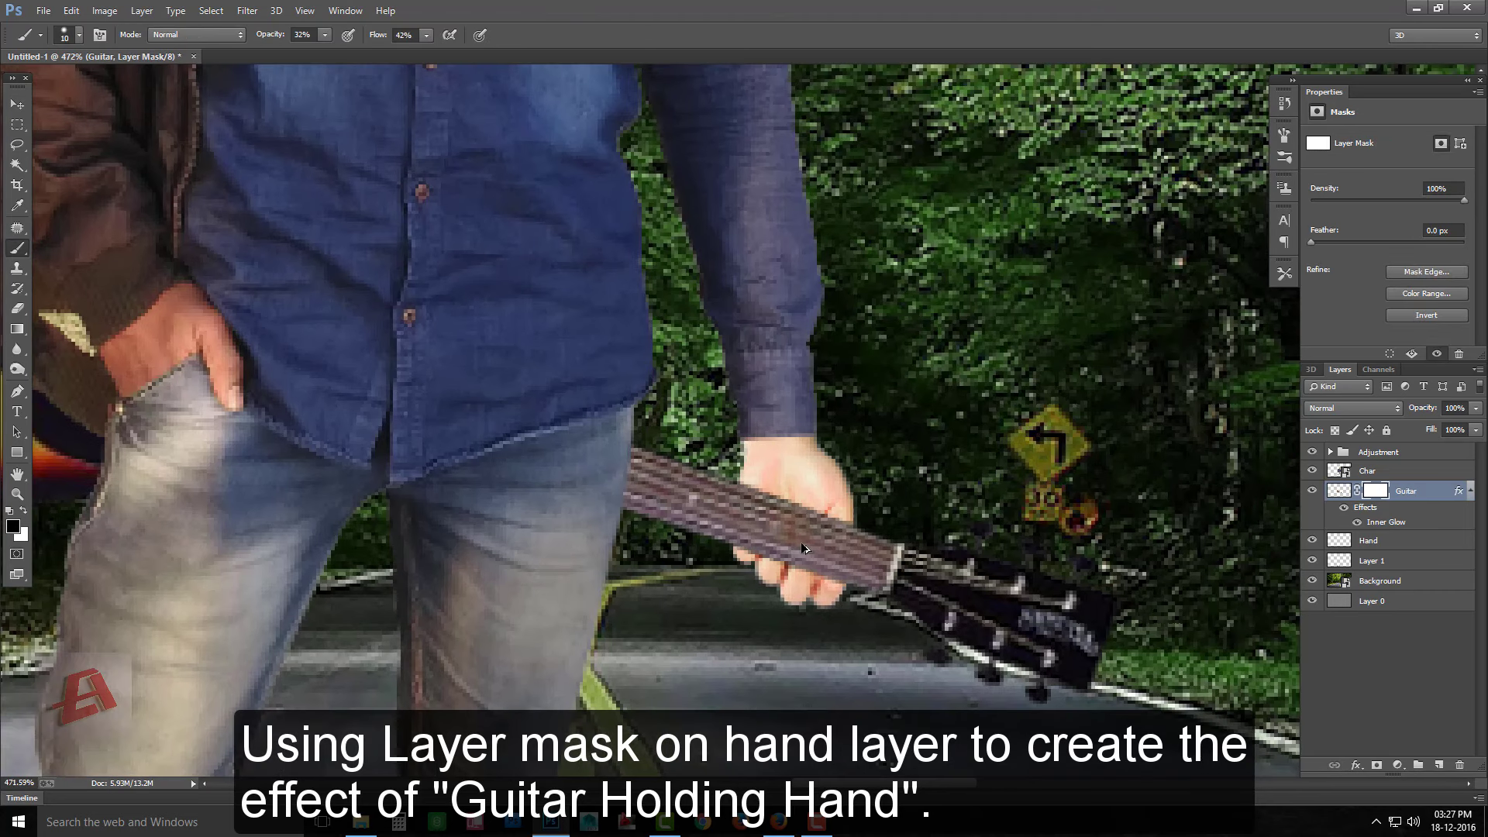
pyautogui.moveTo(801, 542)
pyautogui.mouseDown()
pyautogui.moveTo(775, 527)
pyautogui.moveTo(806, 550)
pyautogui.moveTo(757, 465)
pyautogui.moveTo(837, 575)
pyautogui.mouseUp()
pyautogui.hotkey('shift', '8')
pyautogui.hotkey('shift', '7')
pyautogui.scroll(1, 837, 575)
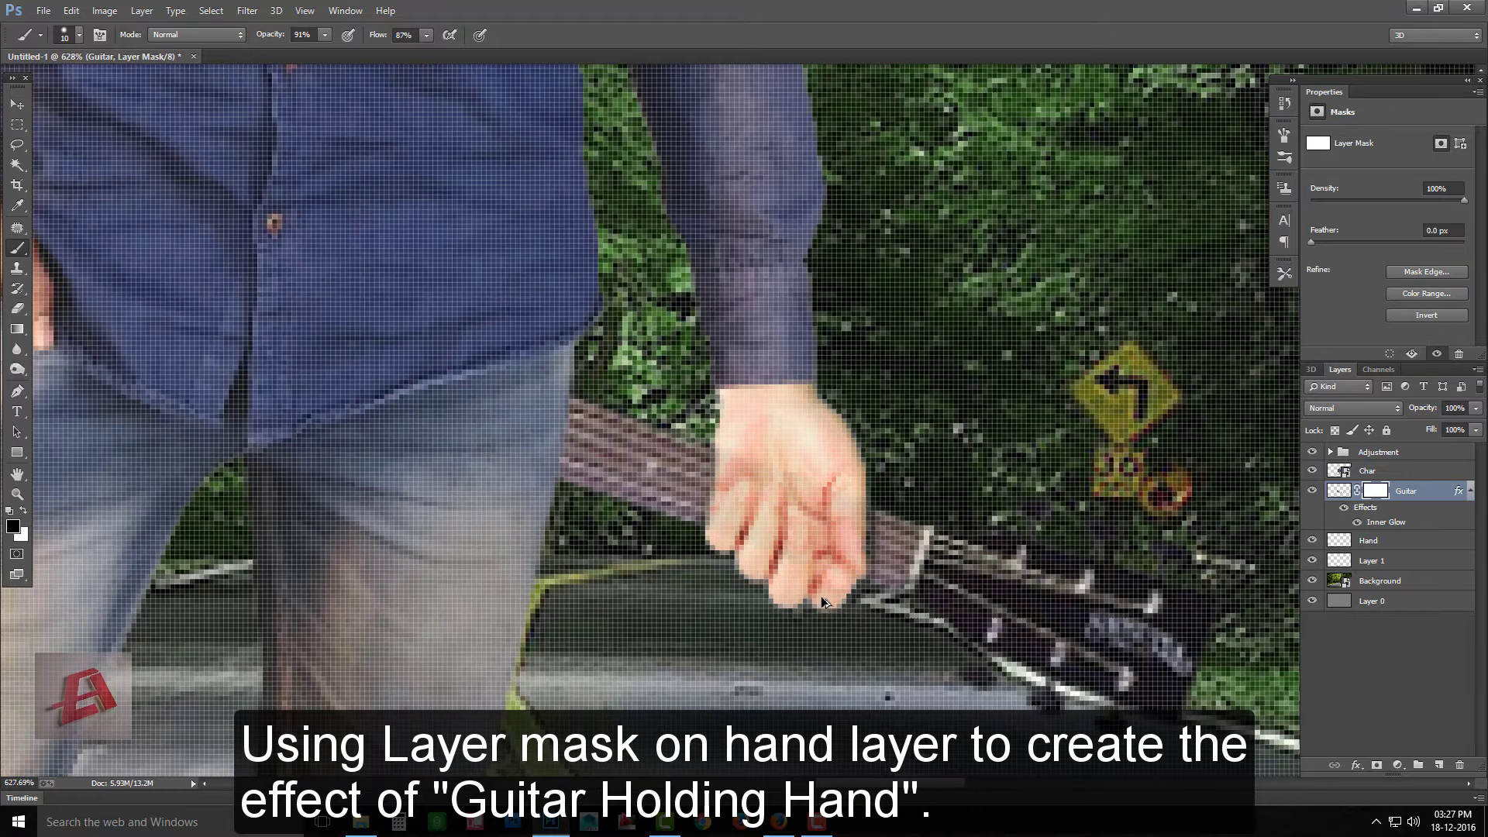
pyautogui.press('x')
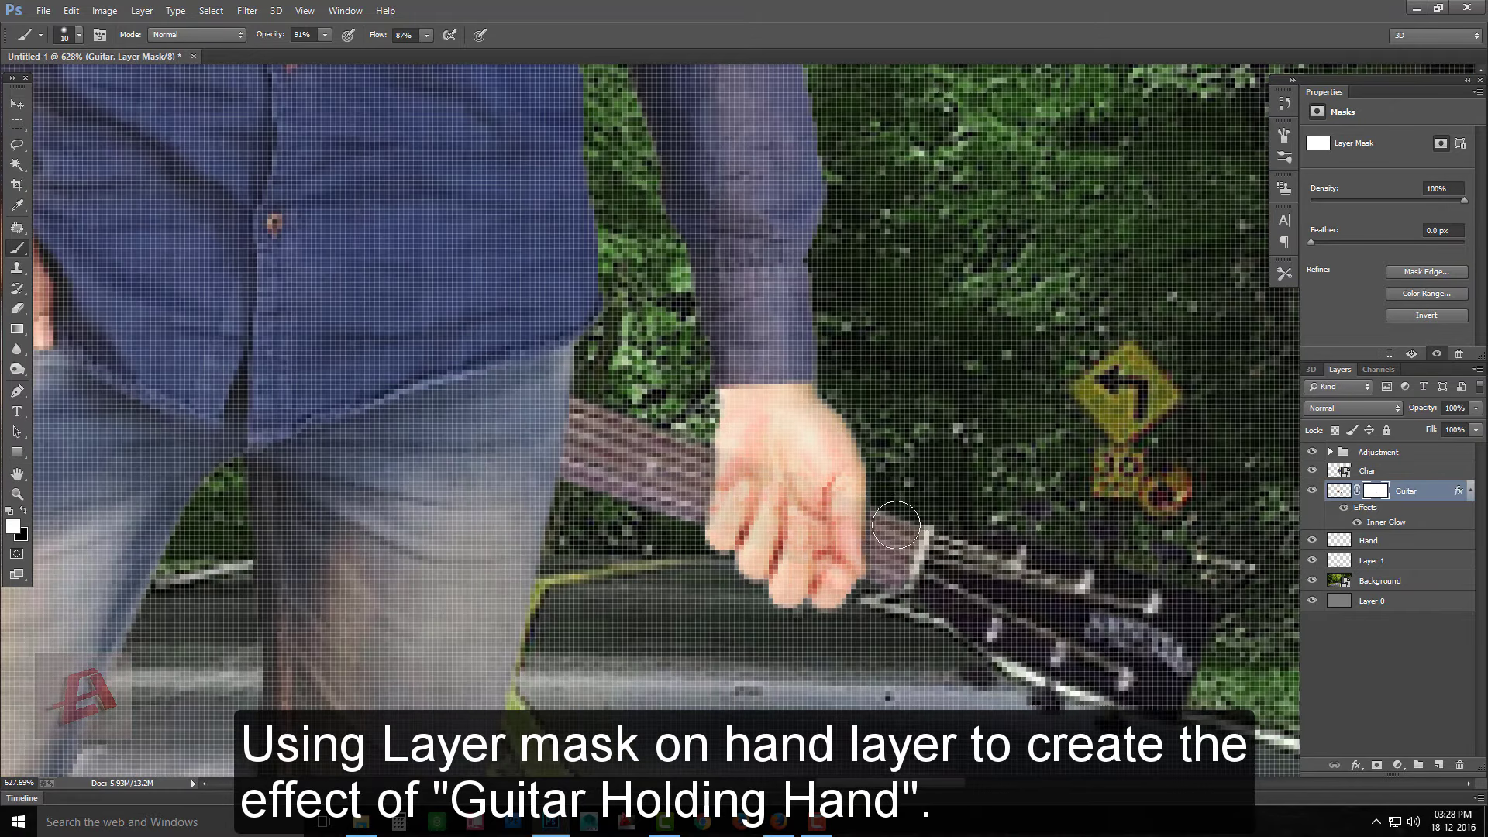
pyautogui.rightClick(891, 535)
pyautogui.press('Escape')
pyautogui.press('[')
pyautogui.press('[')
pyautogui.press('[')
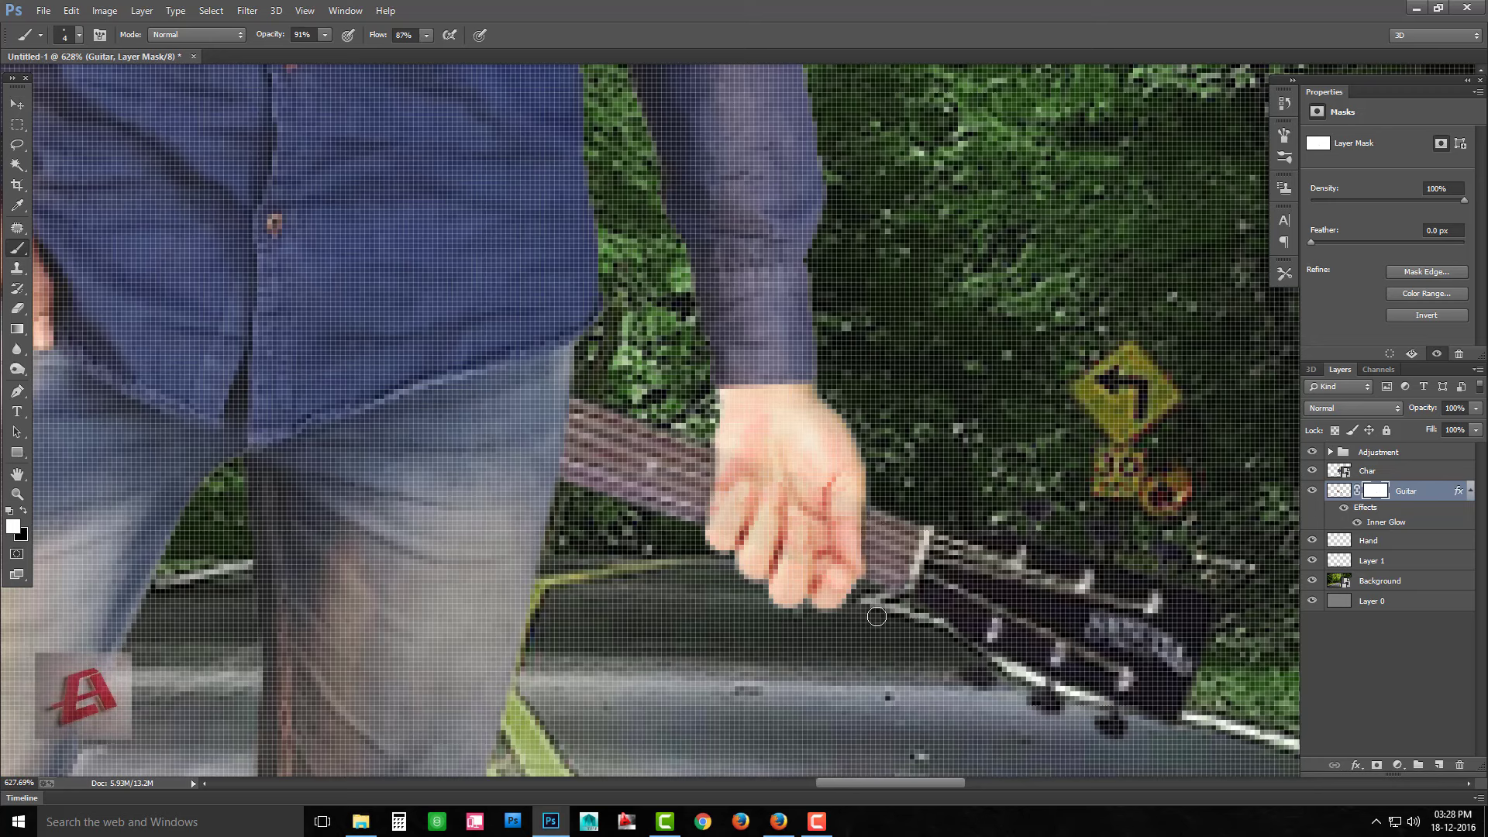
# Paint black and white on the Guitar mask so the neck passes behind the fingers
pyautogui.press('x')
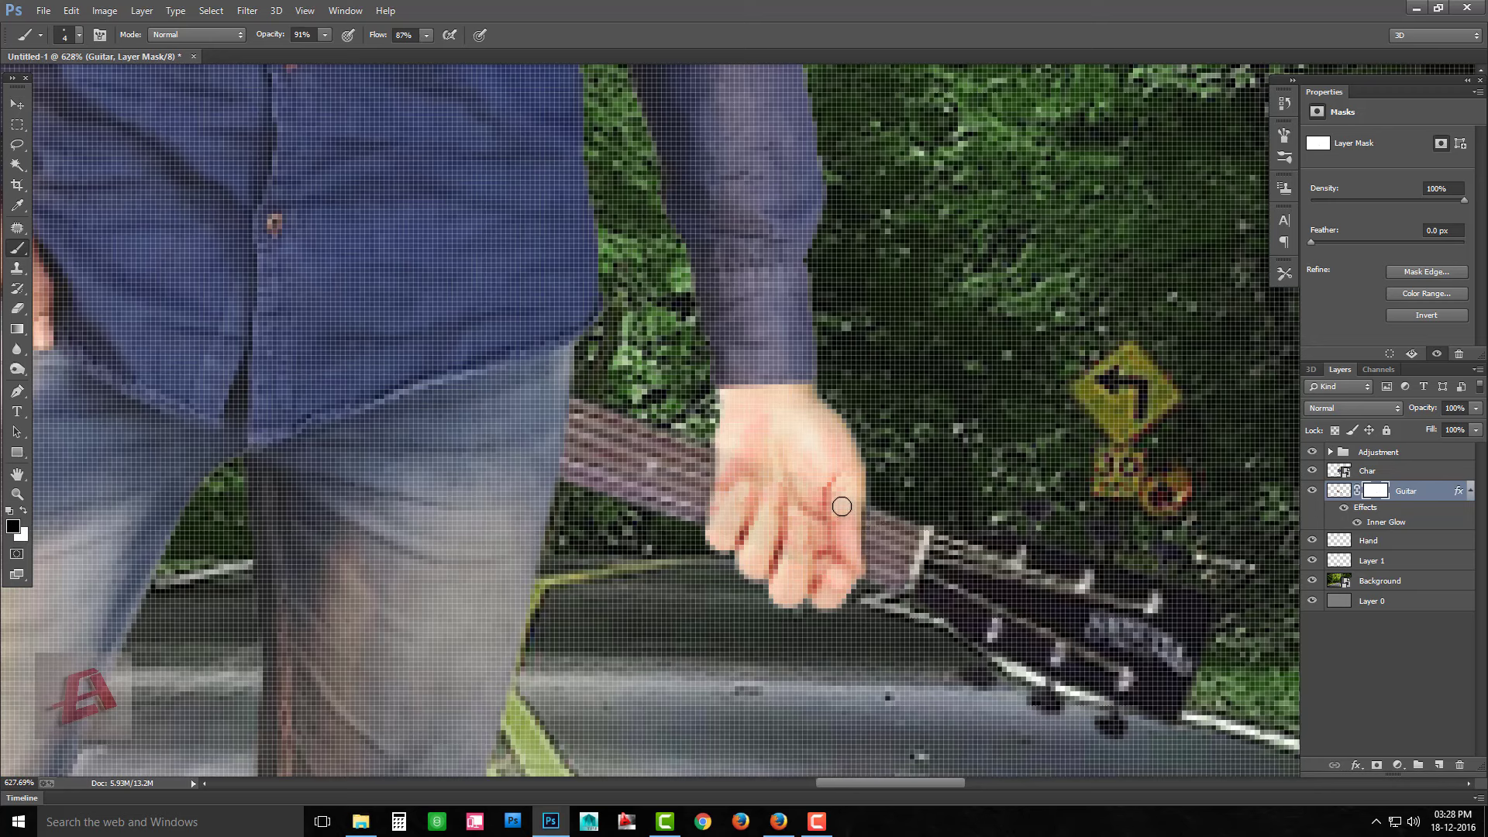
pyautogui.moveTo(711, 462); pyautogui.dragTo(709, 519)
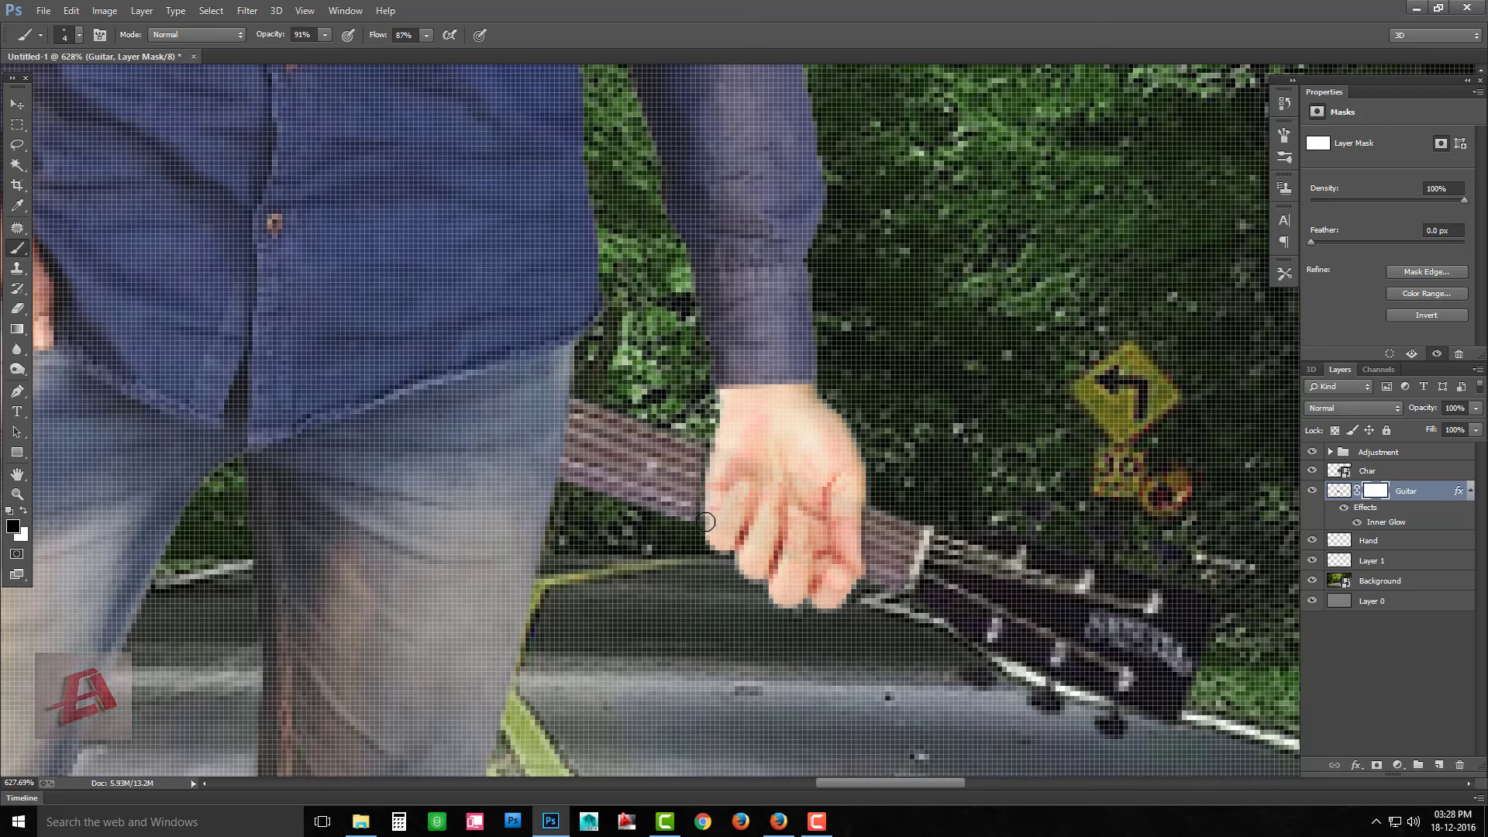
pyautogui.press('x')
pyautogui.moveTo(701, 455); pyautogui.dragTo(712, 519)
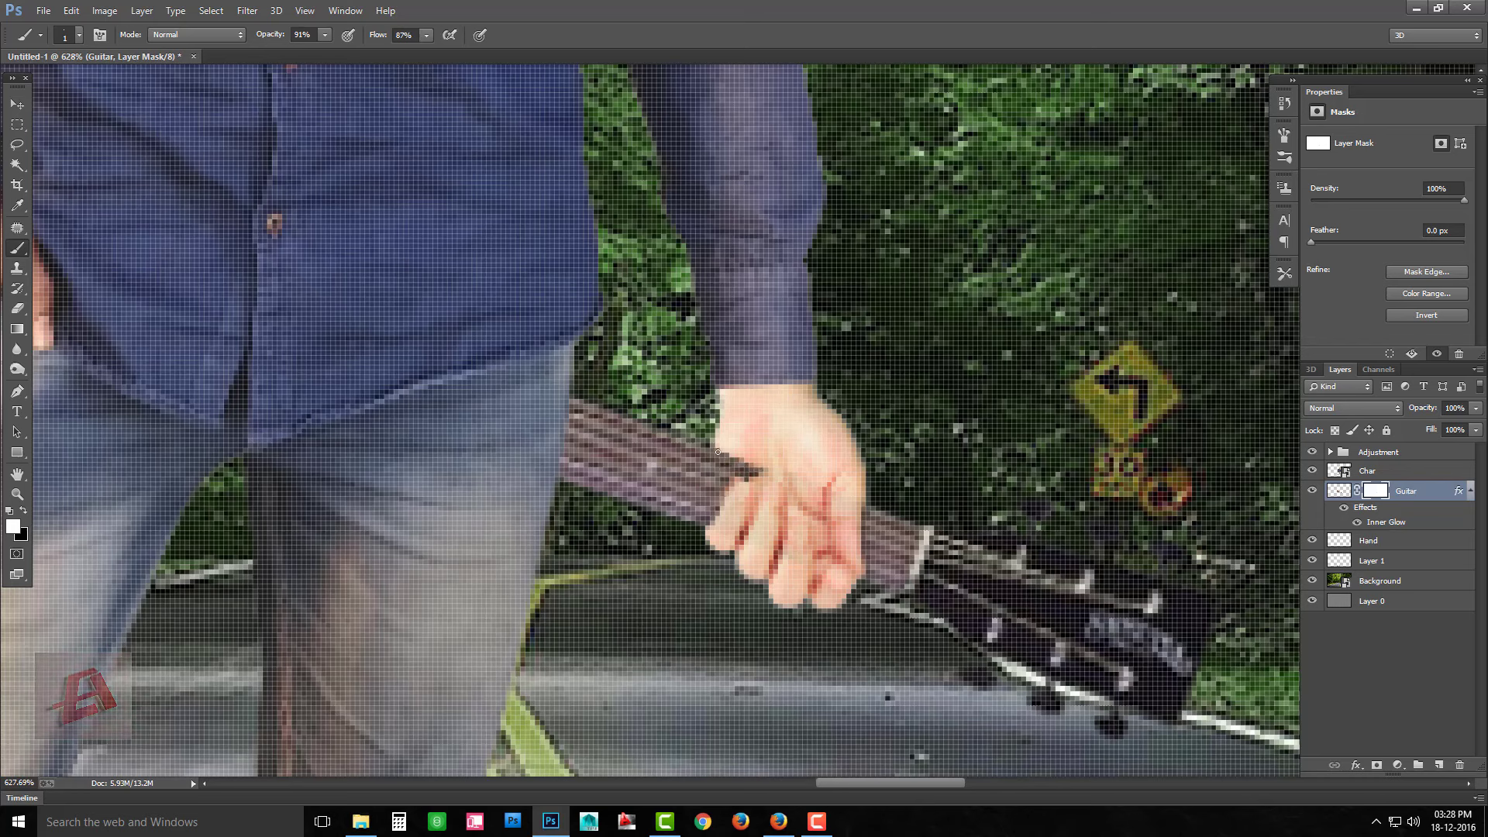
pyautogui.moveTo(718, 452); pyautogui.dragTo(809, 501)
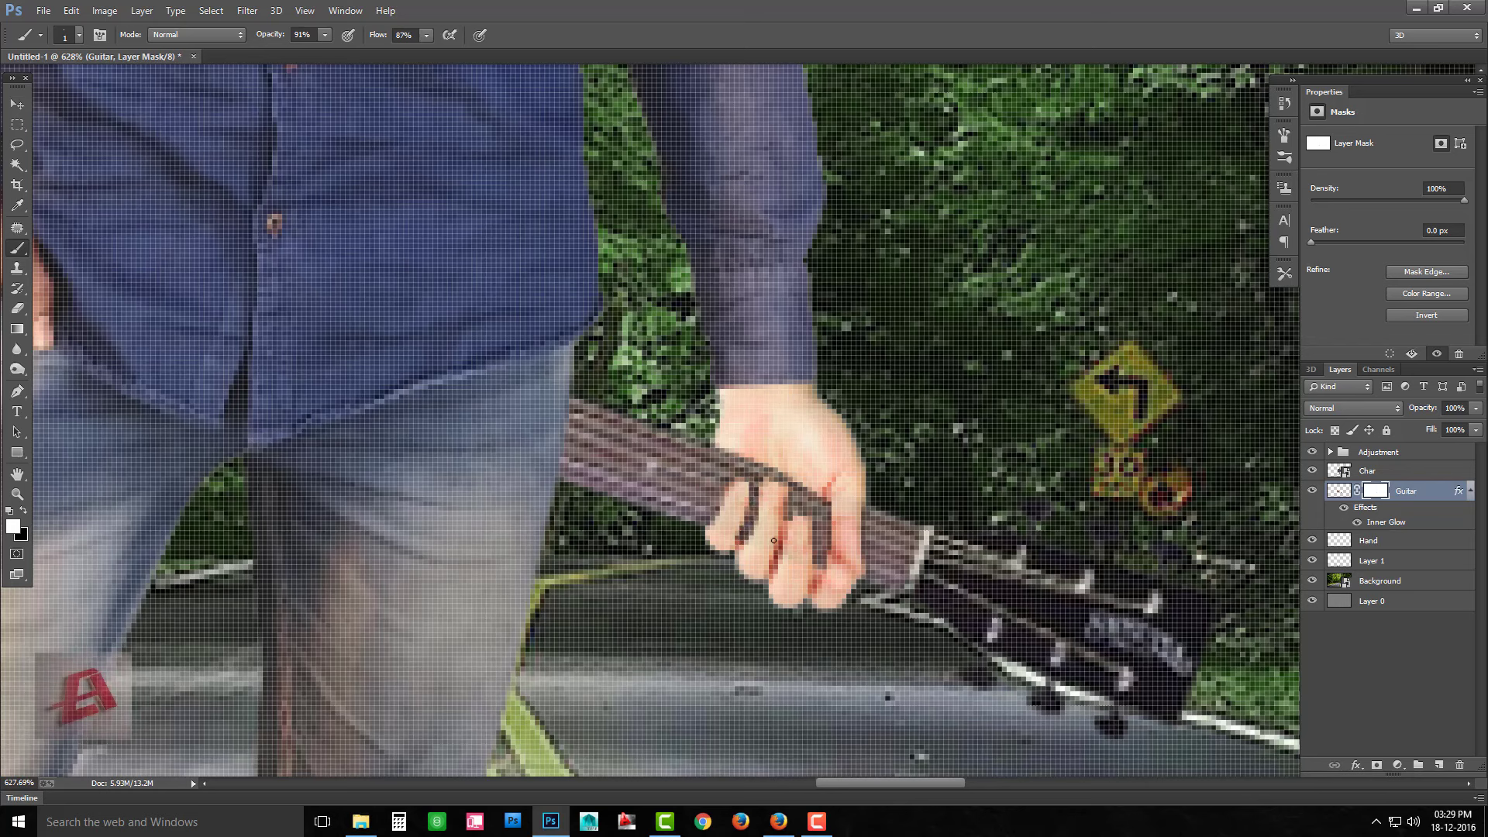
pyautogui.moveTo(777, 549); pyautogui.dragTo(776, 517)
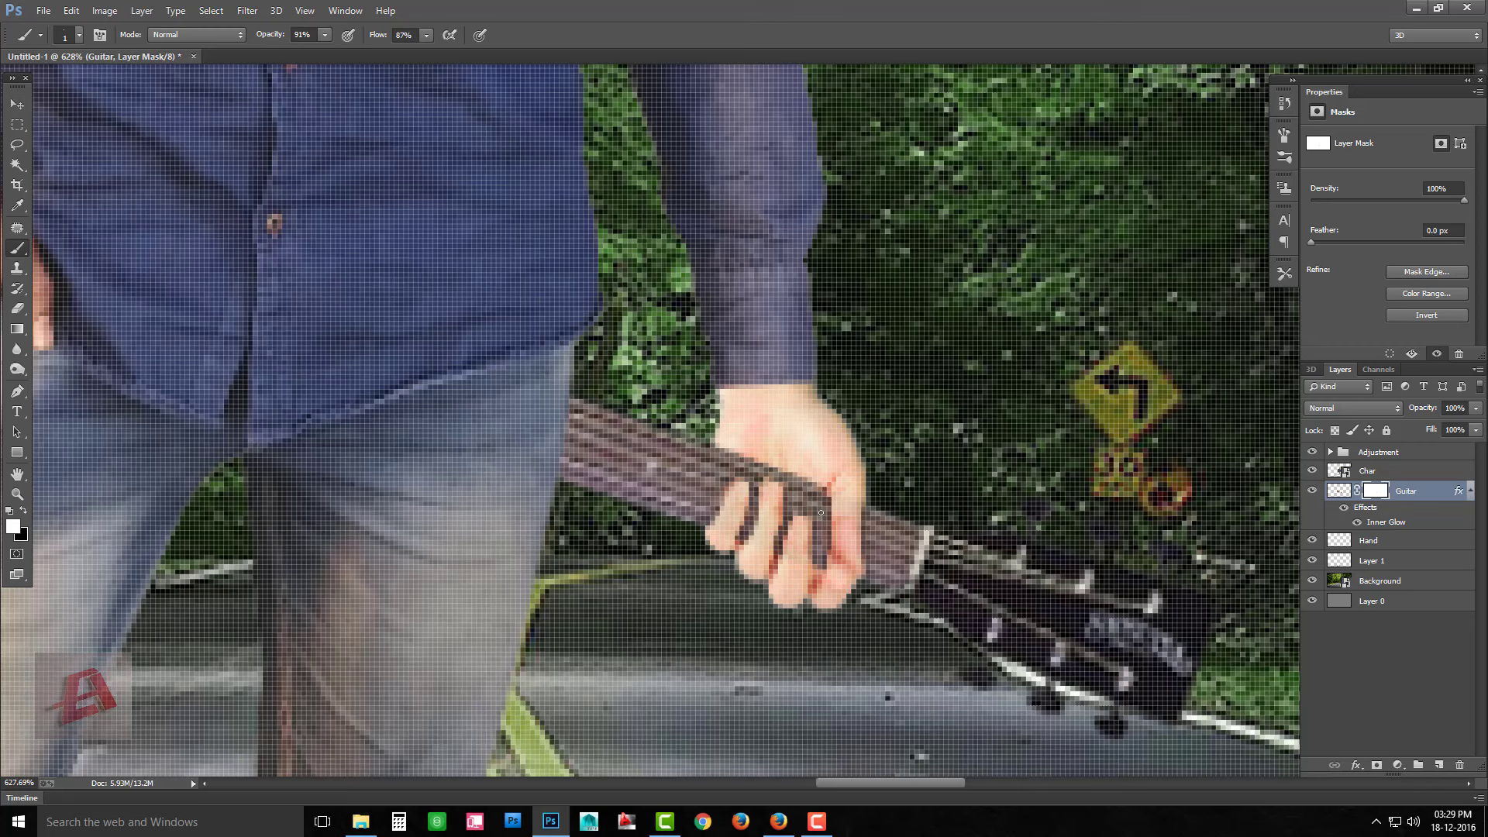
pyautogui.hotkey('ctrl', '0')
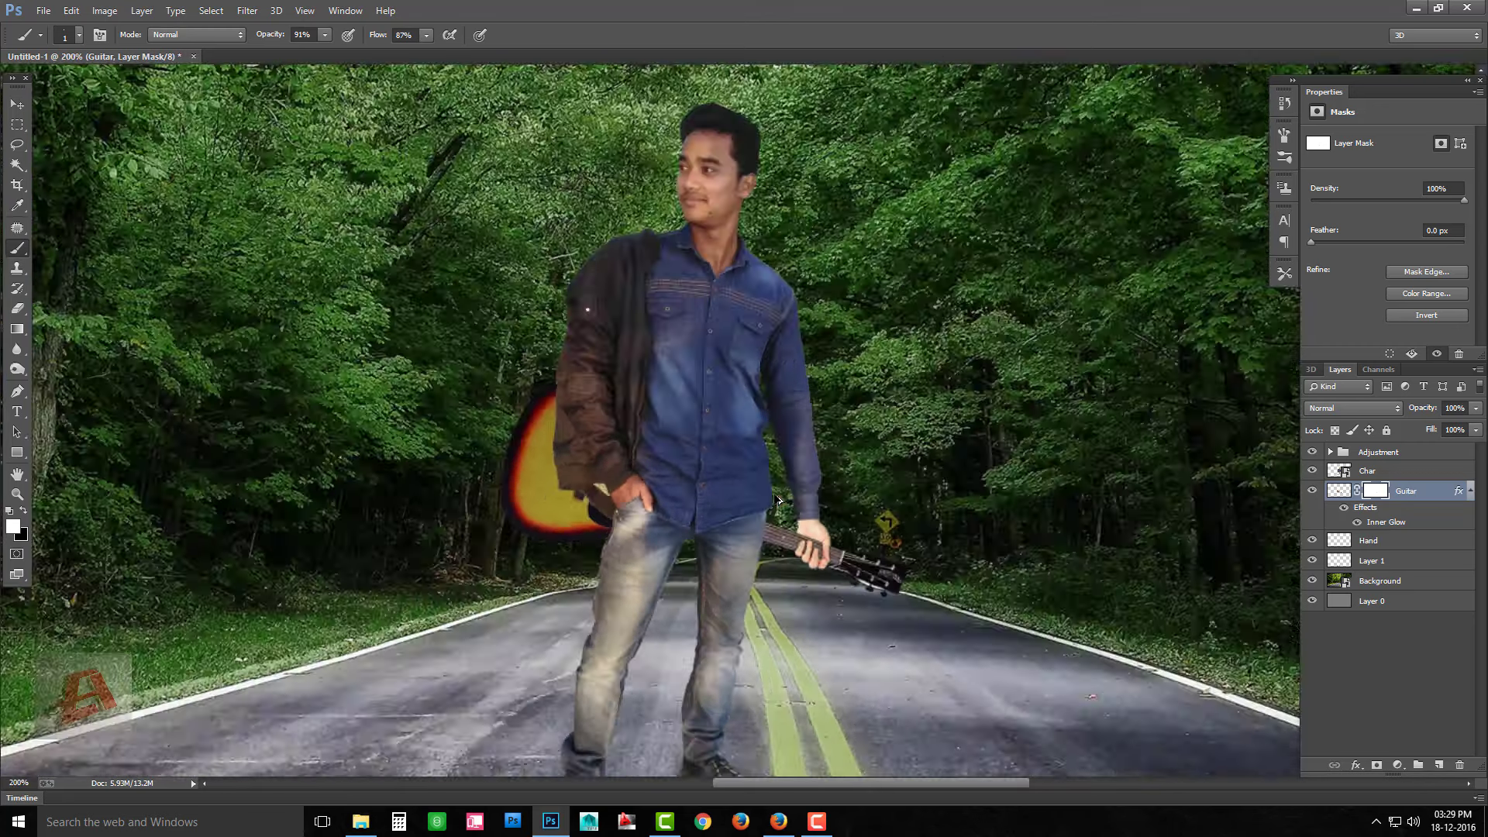
# Lower the Hand layer's brightness with Brightness/Contrast
pyautogui.press('v')
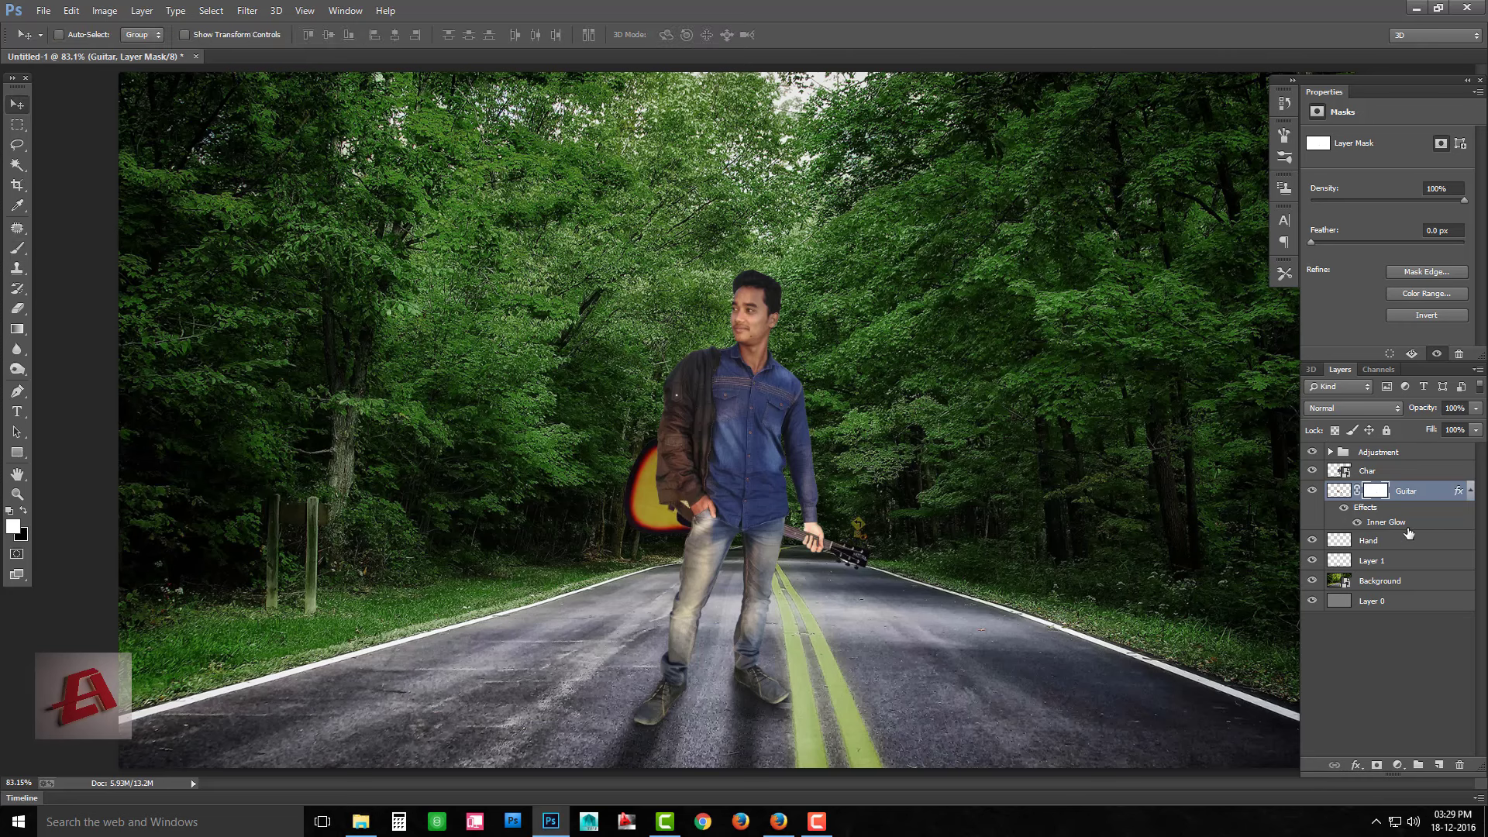
pyautogui.click(1394, 540)
pyautogui.scroll(1, 452, 186)
pyautogui.click(105, 11)
pyautogui.click(318, 46)
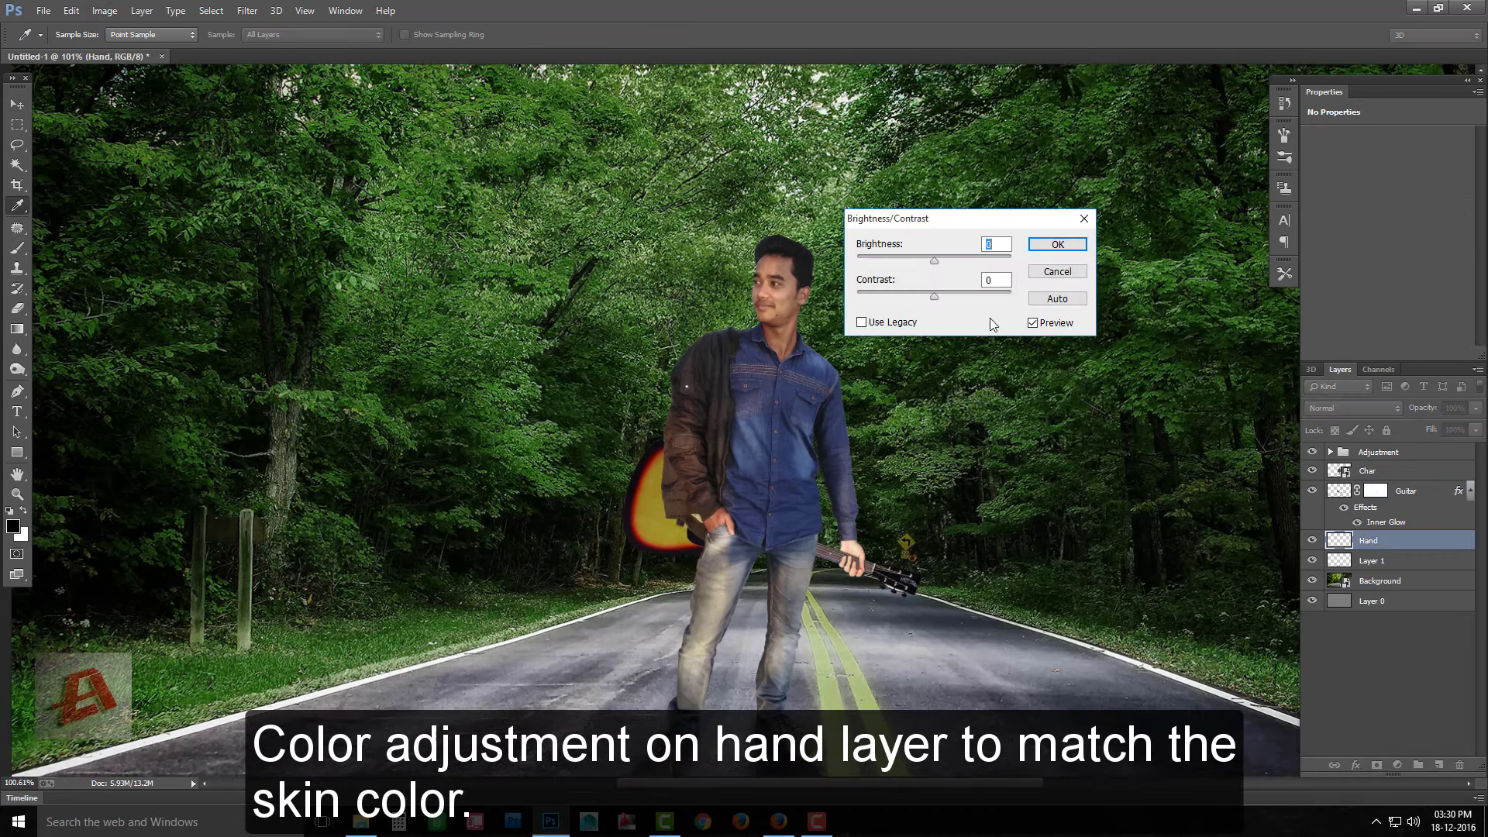
pyautogui.moveTo(933, 256); pyautogui.dragTo(835, 297)
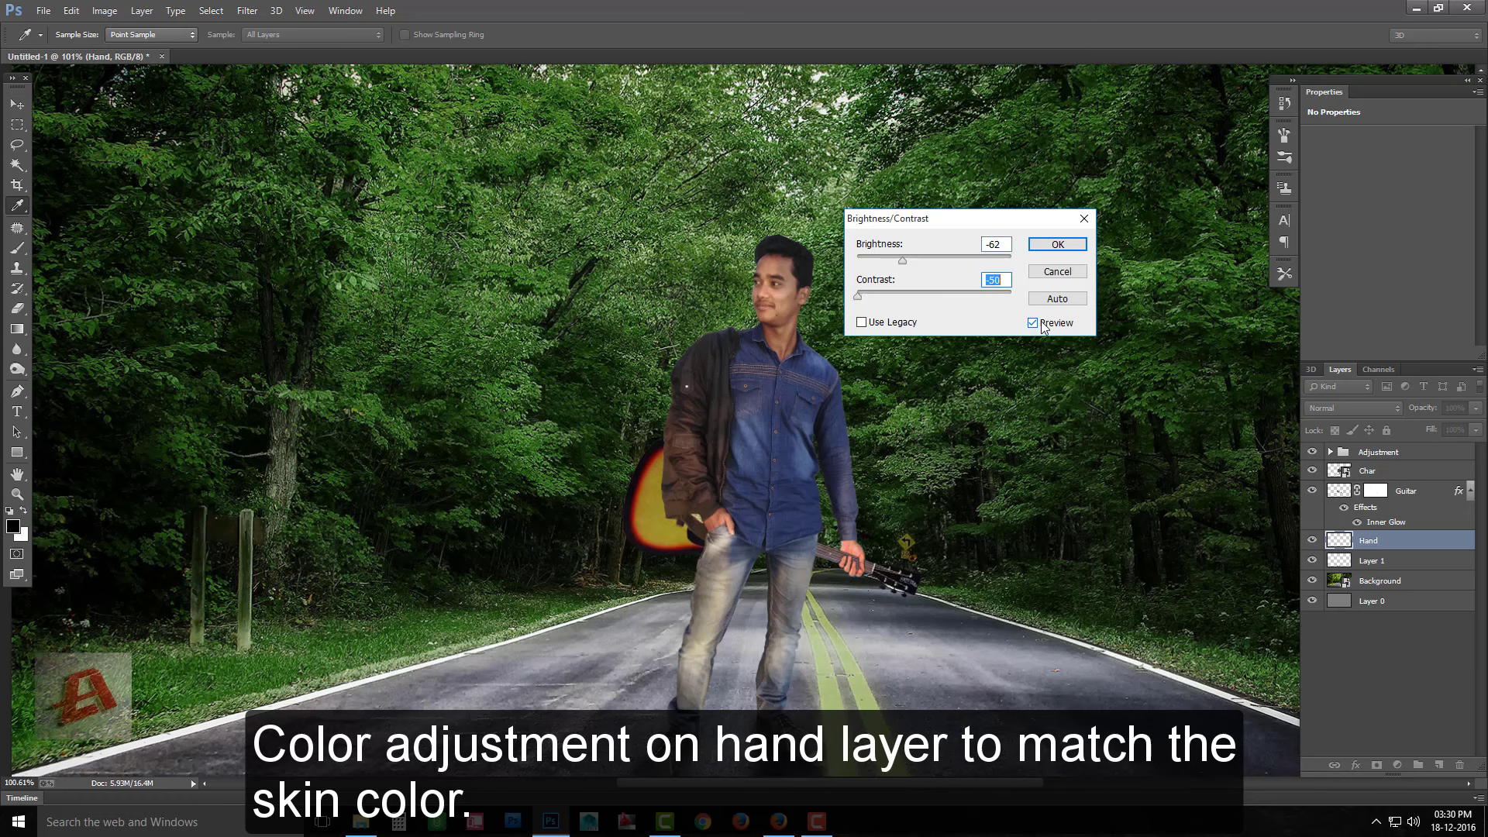
pyautogui.moveTo(900, 262); pyautogui.dragTo(904, 262)
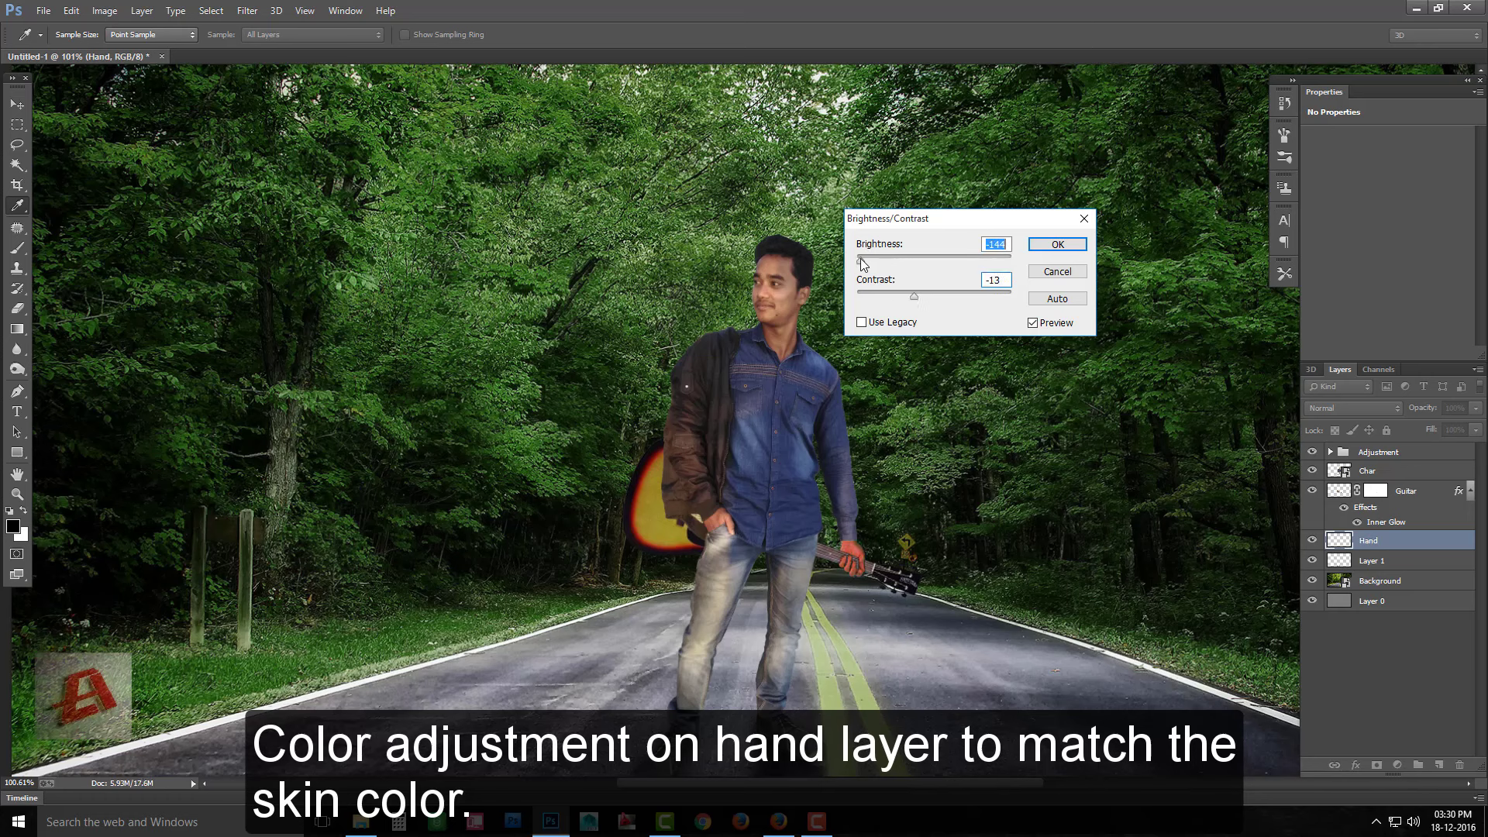
pyautogui.click(1055, 245)
# Darken the hand further with Curves, raising the black point and lowering midtones
pyautogui.click(105, 11)
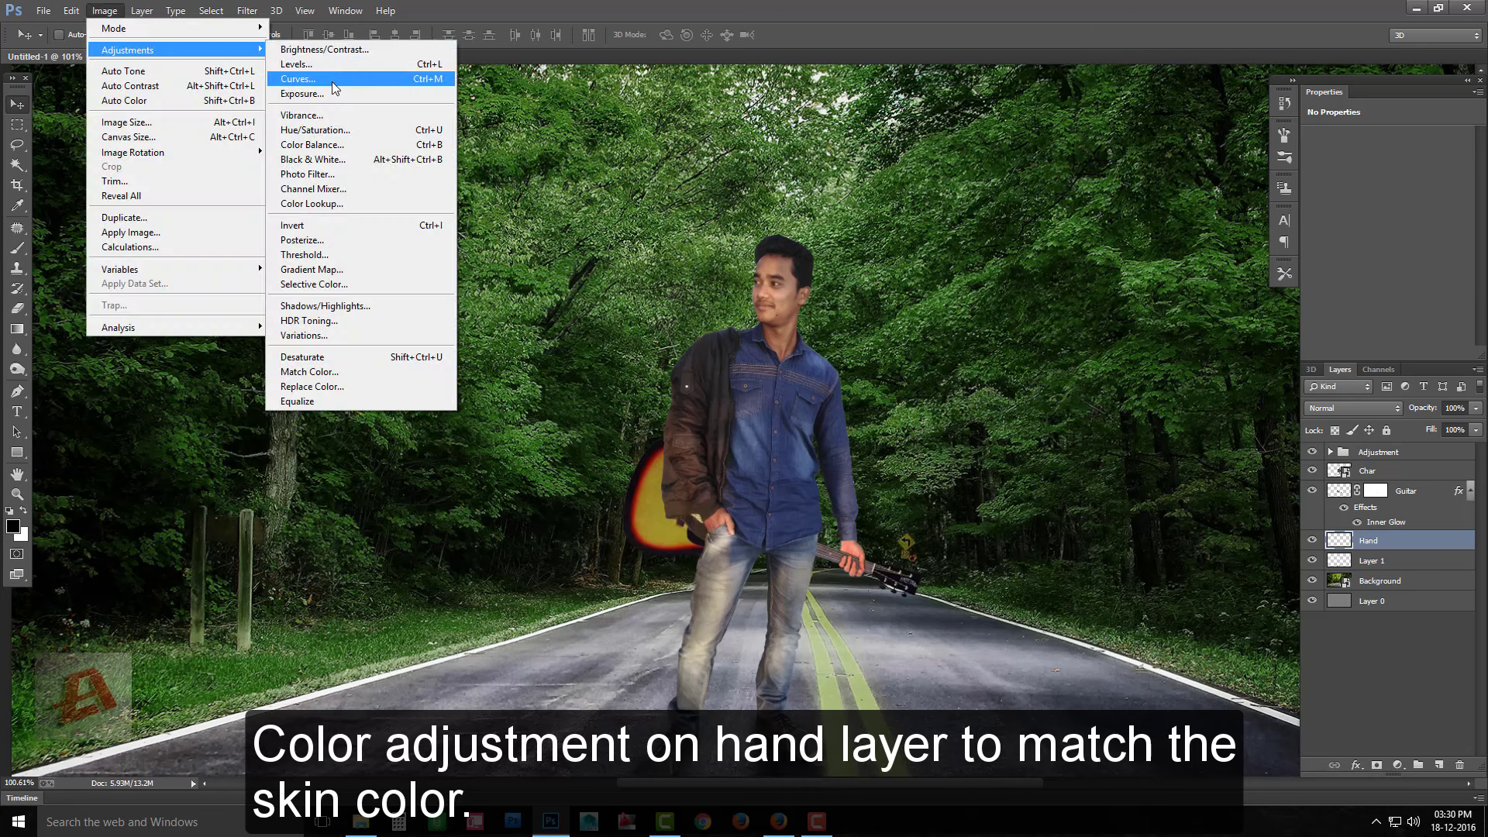
pyautogui.click(364, 75)
pyautogui.moveTo(268, 461); pyautogui.dragTo(295, 462)
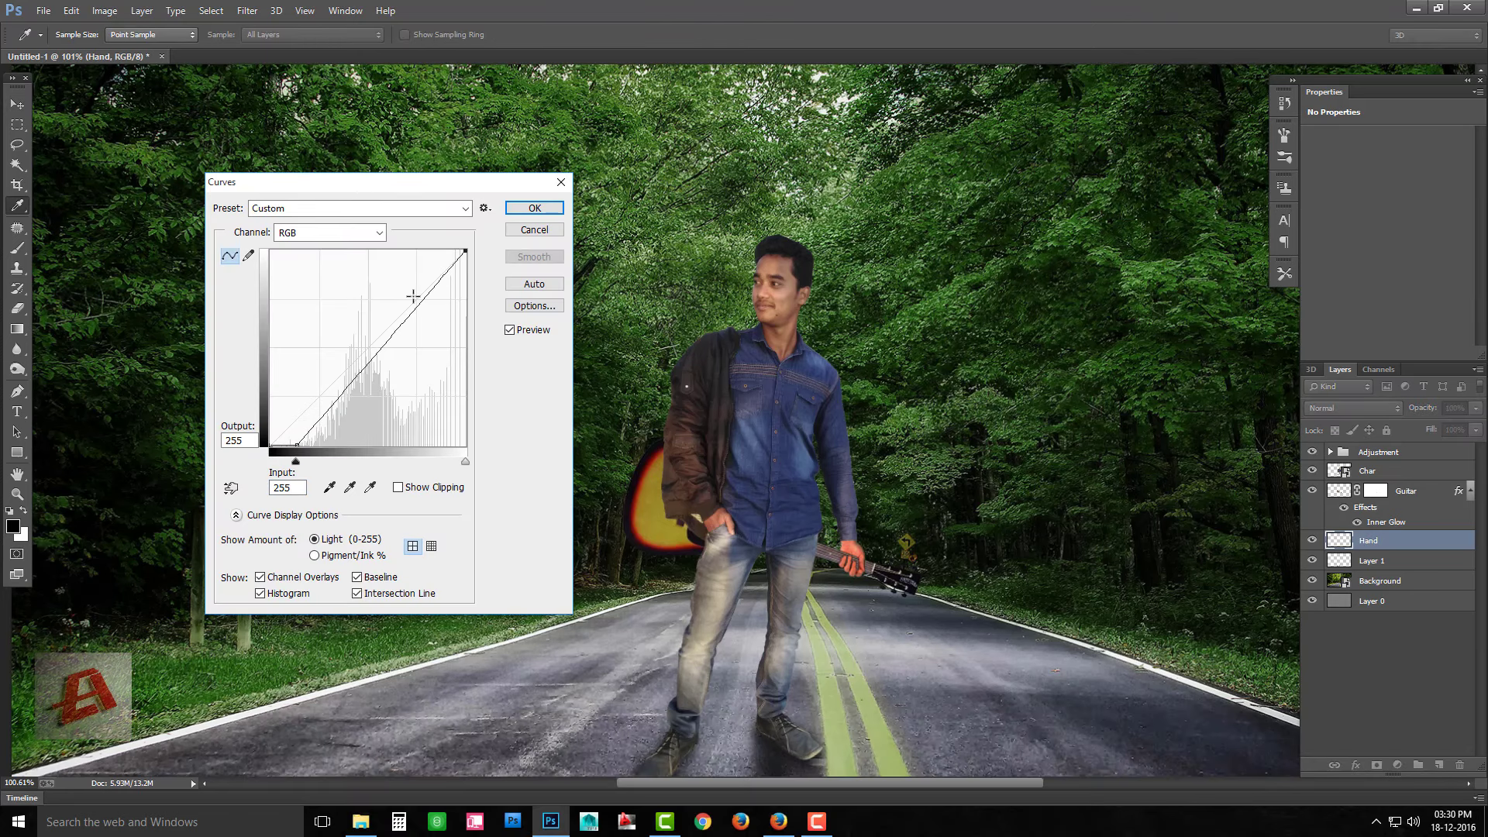
pyautogui.moveTo(347, 386); pyautogui.dragTo(355, 369)
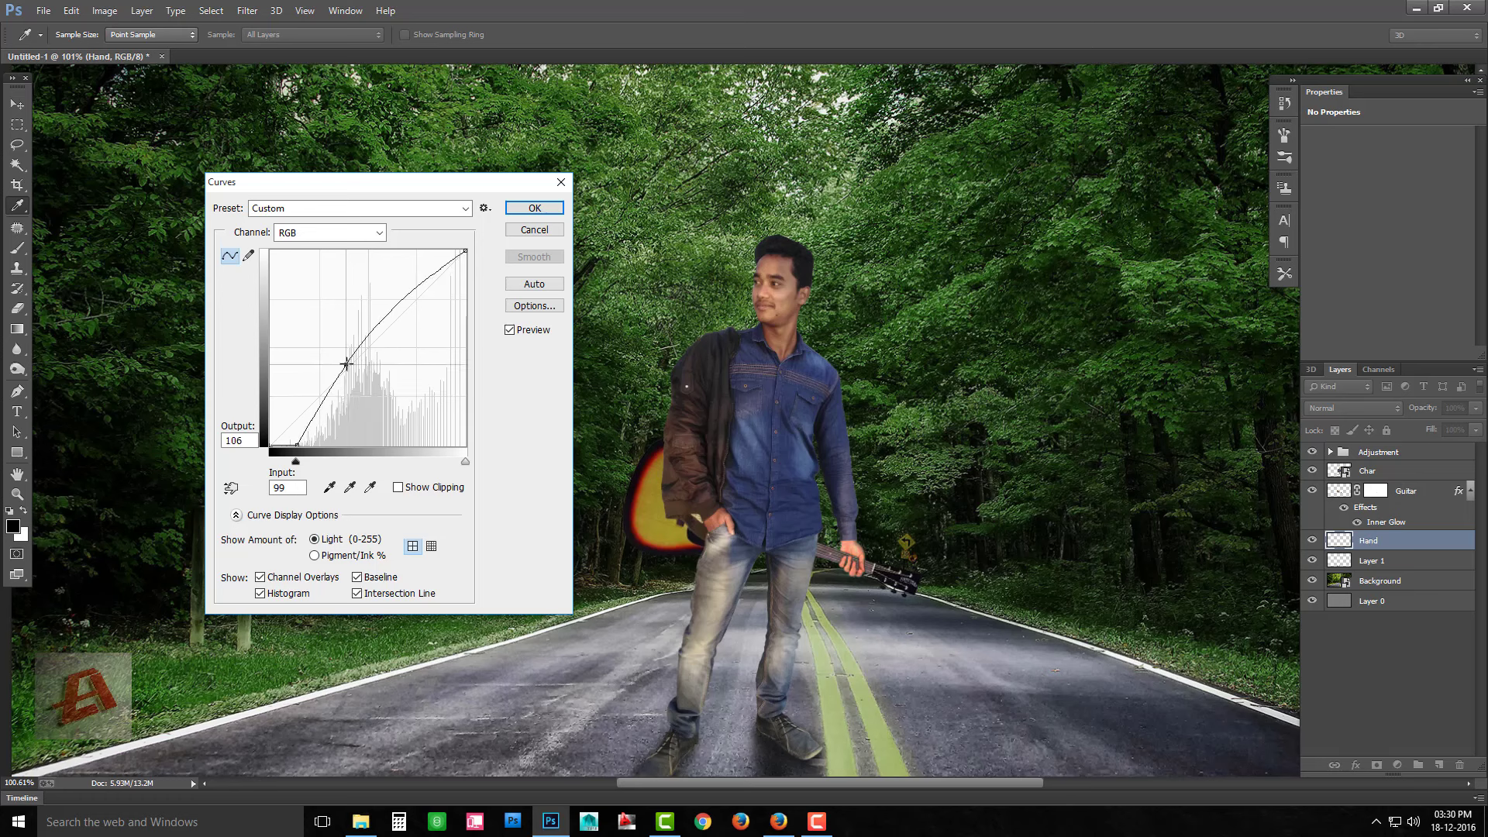
pyautogui.click(537, 210)
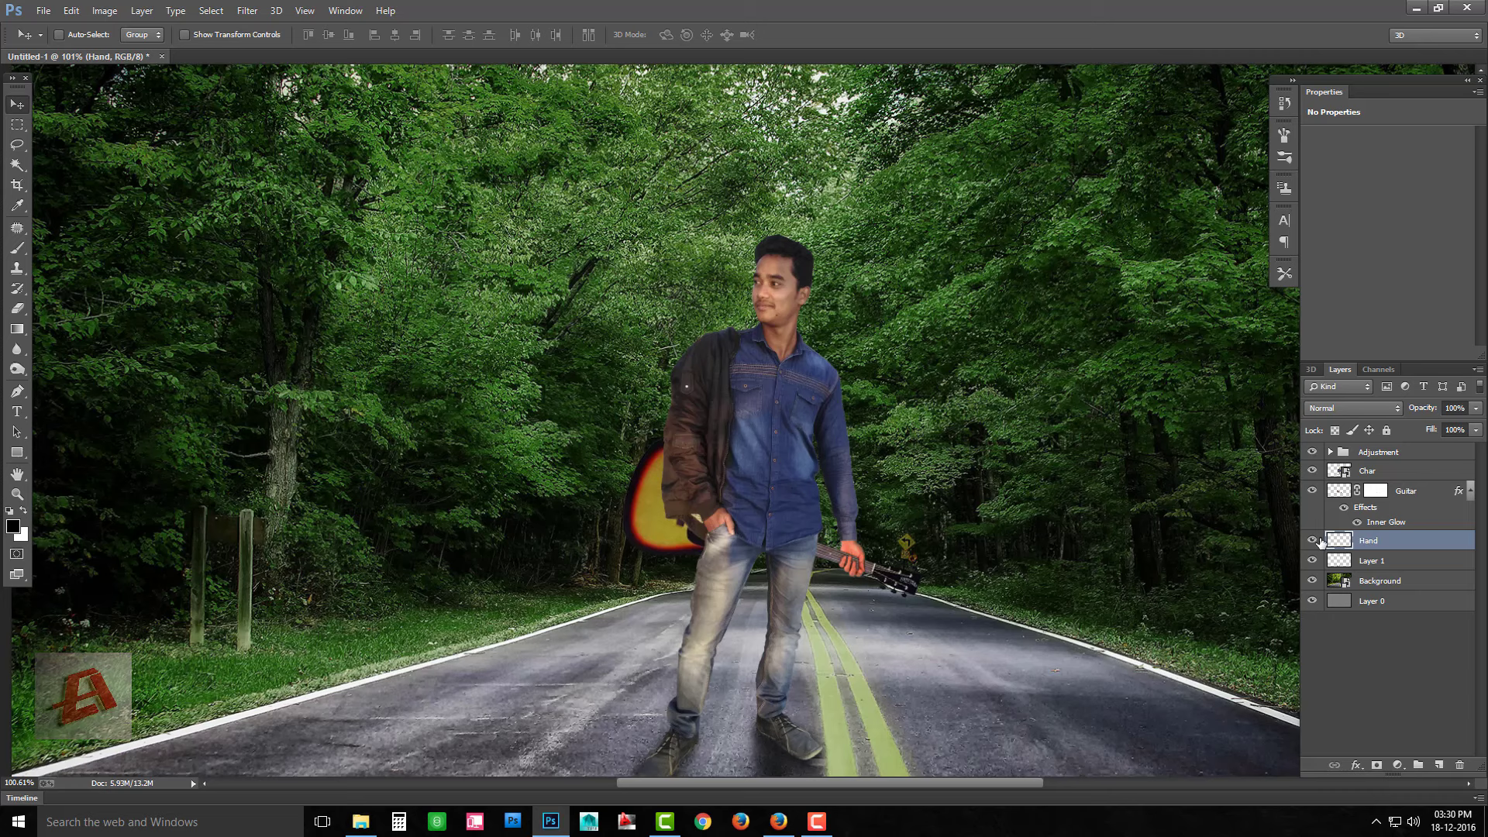
# Add a new masked layer above the Guitar layer
pyautogui.scroll(2, 940, 562)
pyautogui.scroll(2, 940, 562)
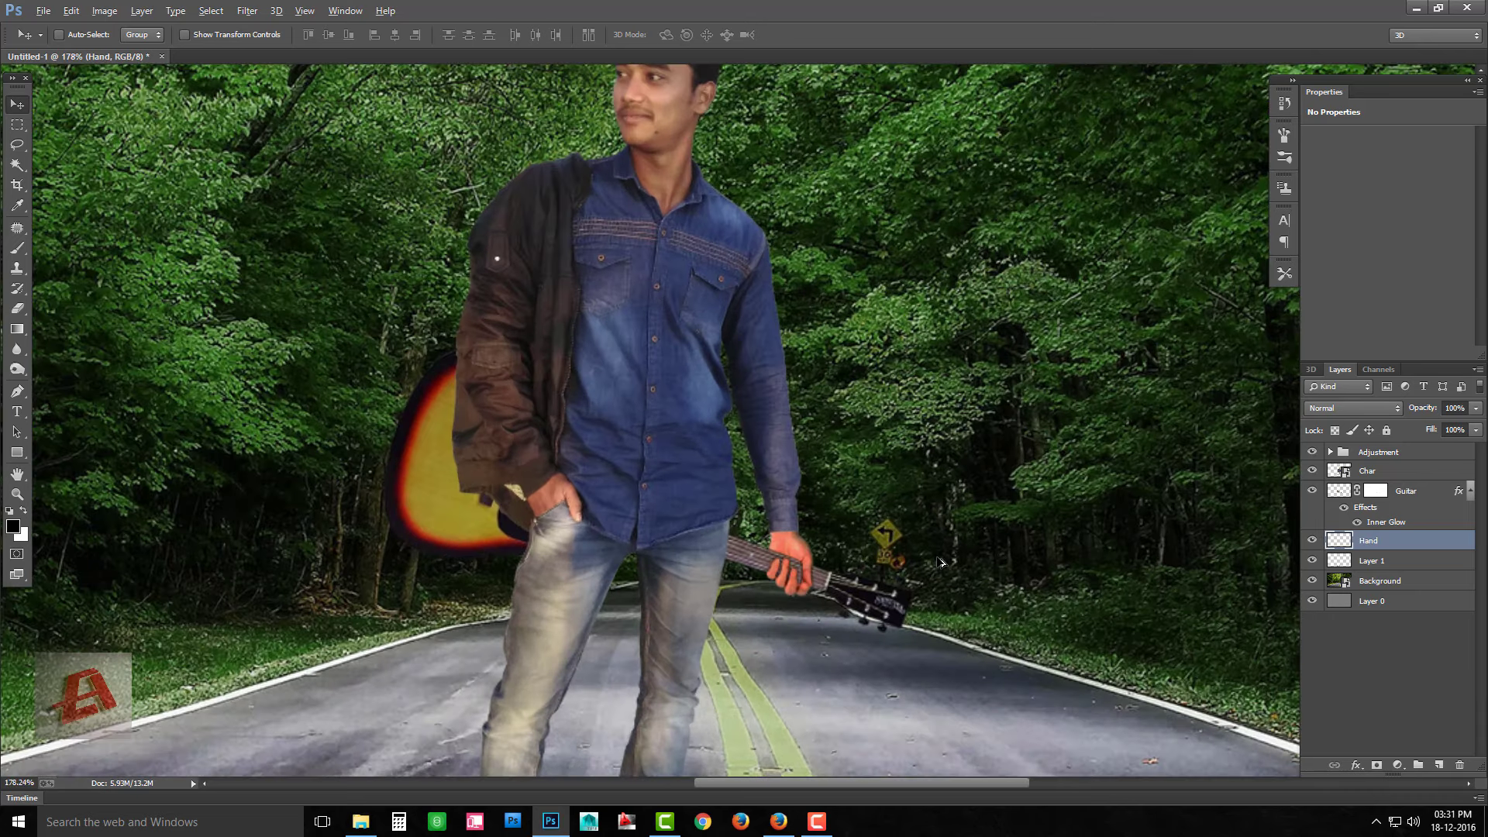
pyautogui.click(1438, 765)
pyautogui.hotkey('ctrl', '+')
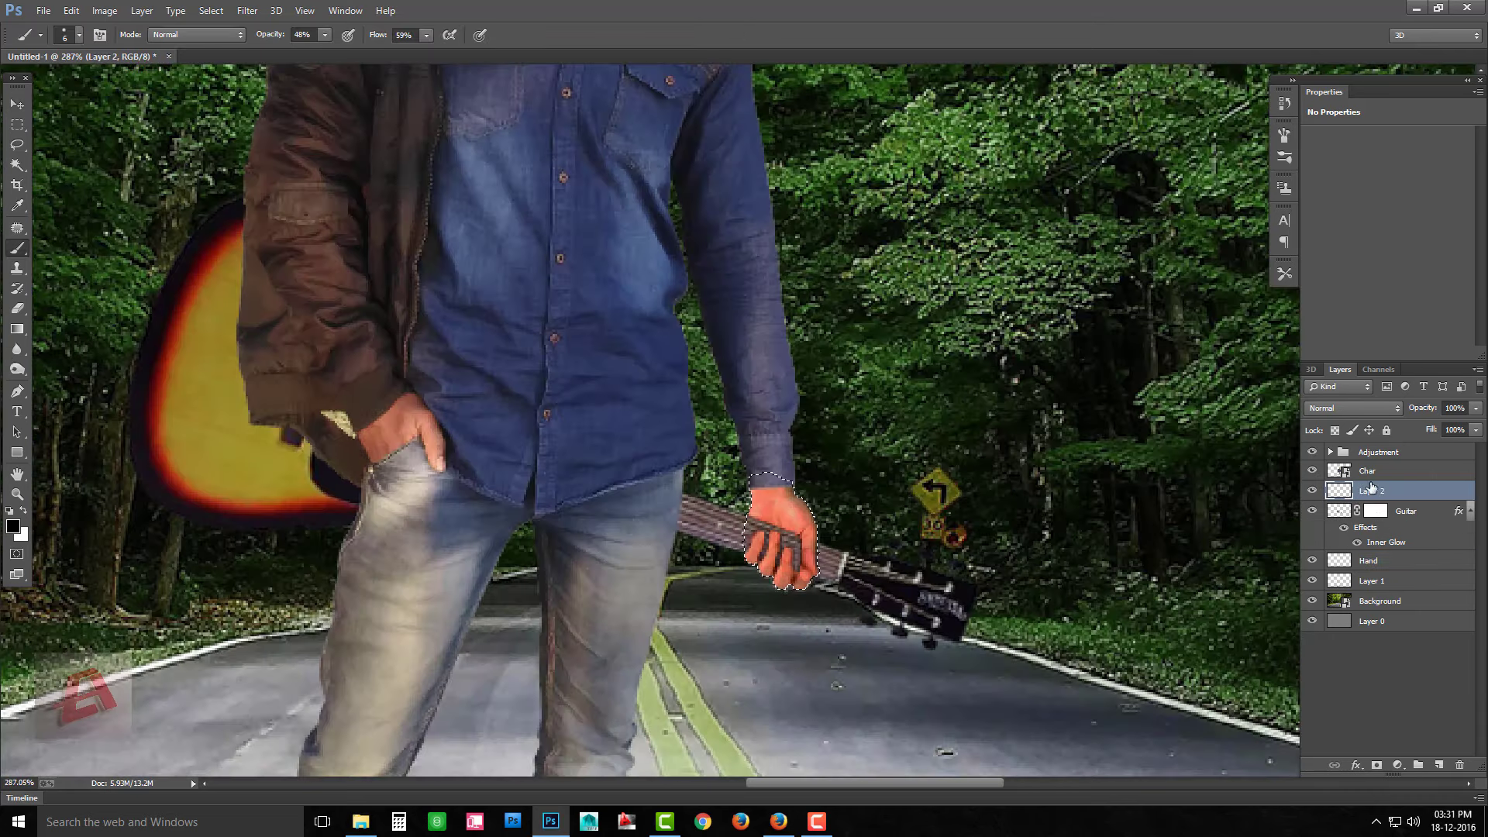
pyautogui.keyDown('alt'); pyautogui.click(1377, 765); pyautogui.keyUp('alt')
pyautogui.keyDown('ctrl'); pyautogui.click(1377, 494); pyautogui.keyUp('ctrl')
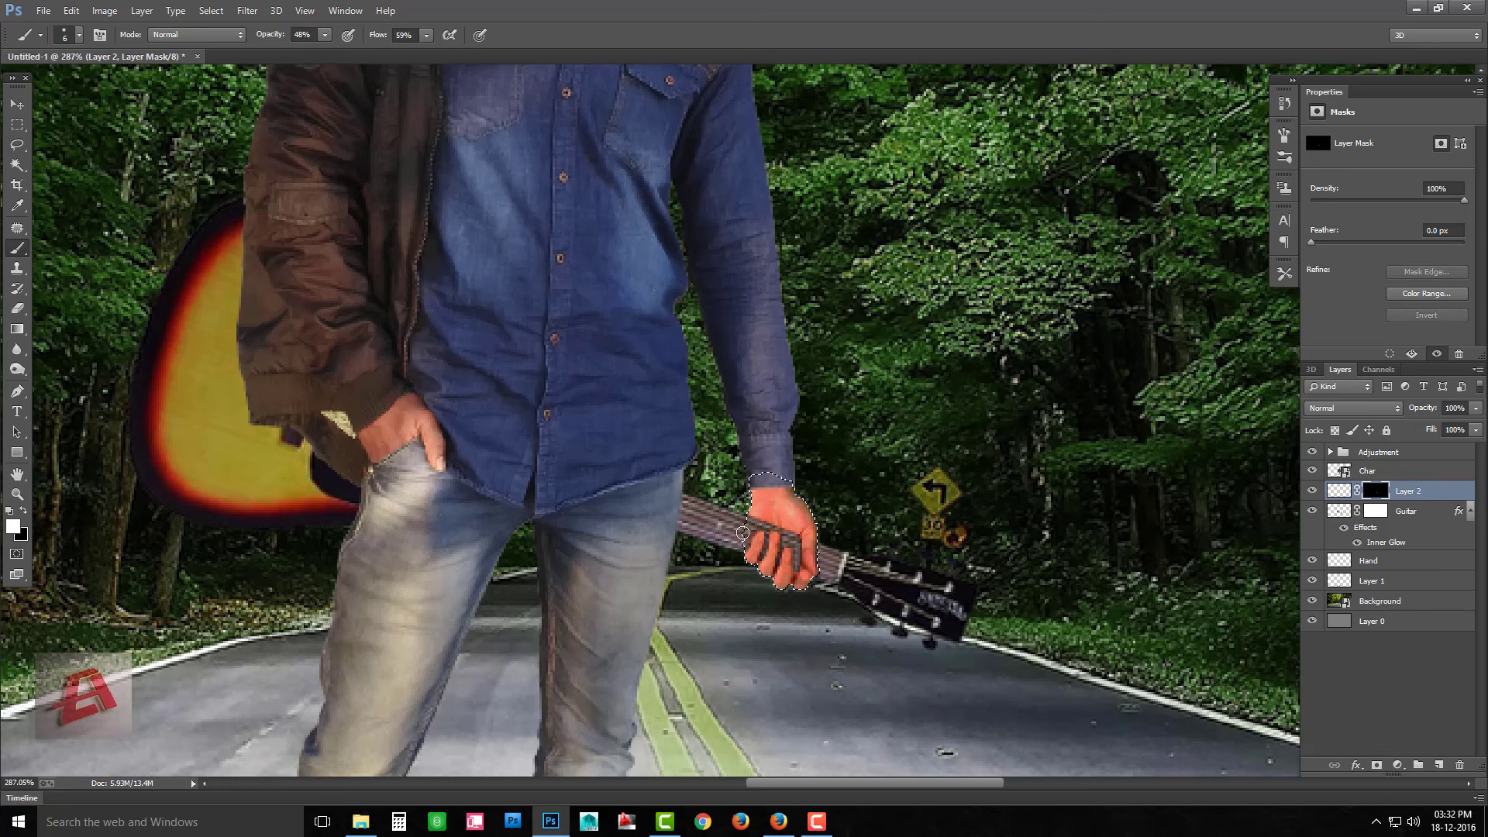
pyautogui.hotkey('ctrl', 'd')
# Paint soft black shading around the hand and refine it on the layer mask
pyautogui.click(1335, 491)
pyautogui.press('x')
pyautogui.moveTo(740, 535); pyautogui.dragTo(806, 580)
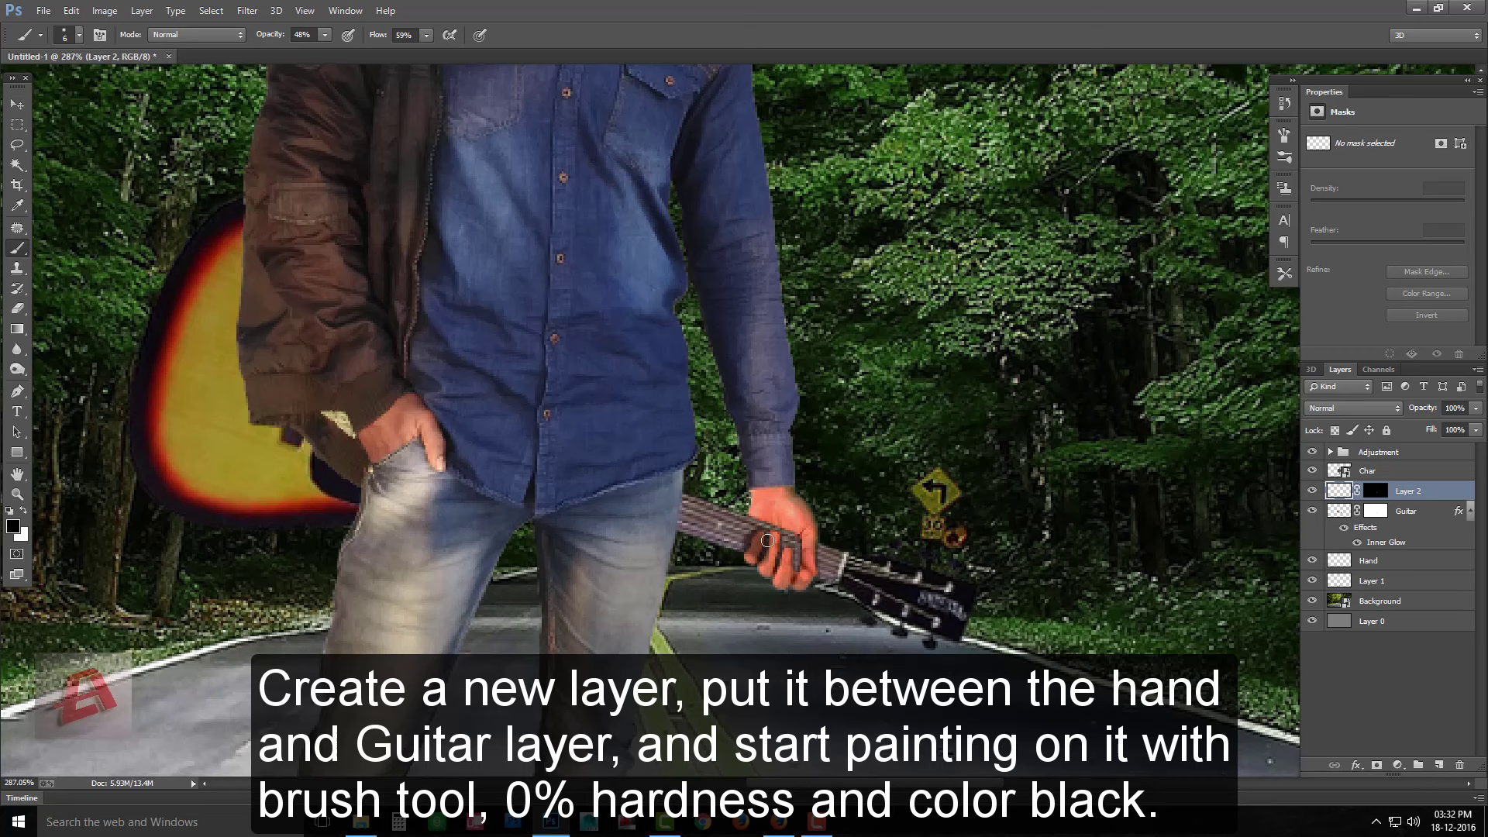
pyautogui.scroll(1, 732, 542)
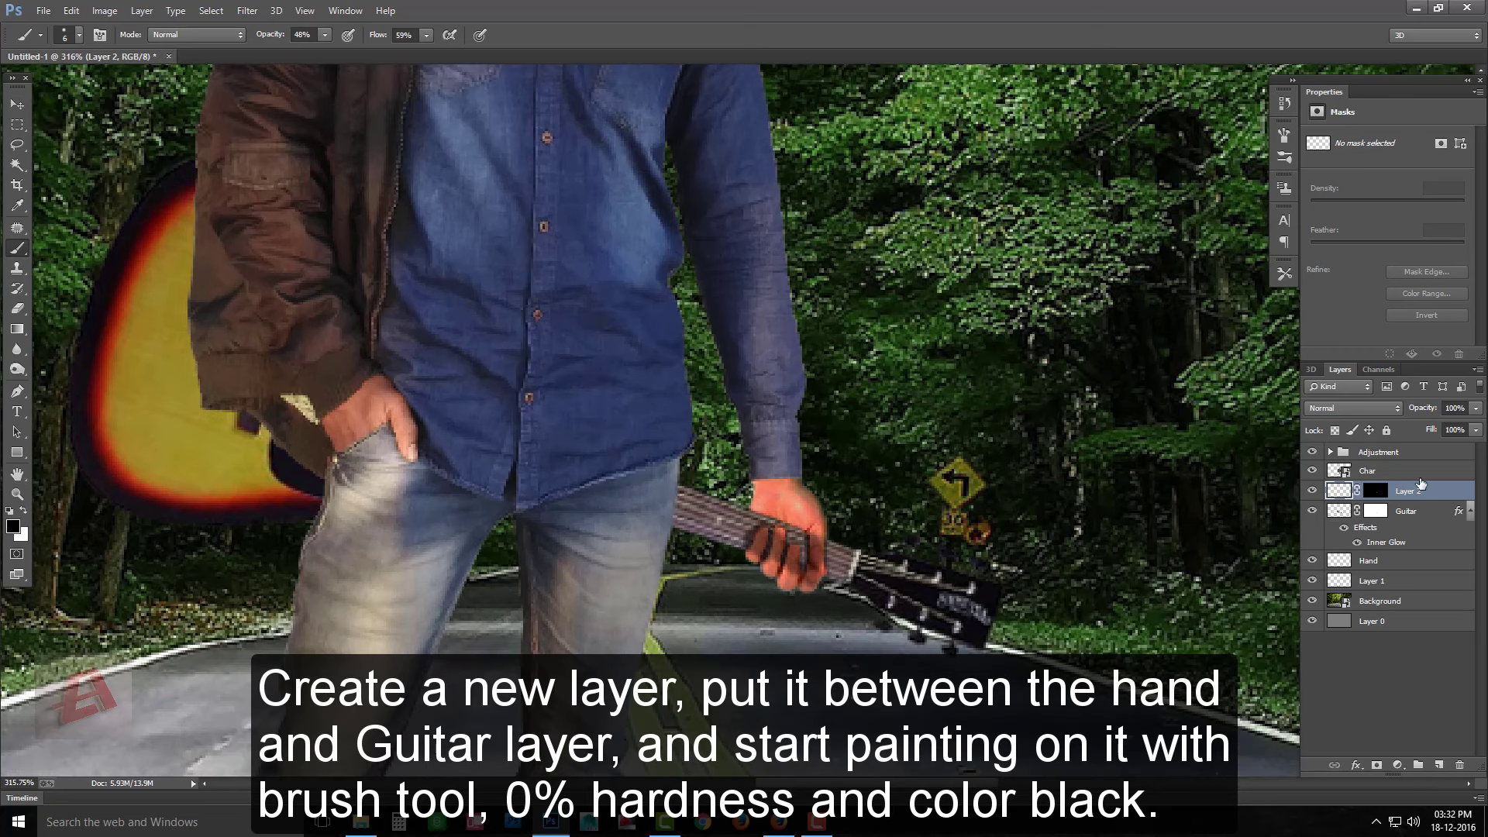
pyautogui.hotkey('ctrl', '\\')
pyautogui.moveTo(764, 554); pyautogui.dragTo(802, 592)
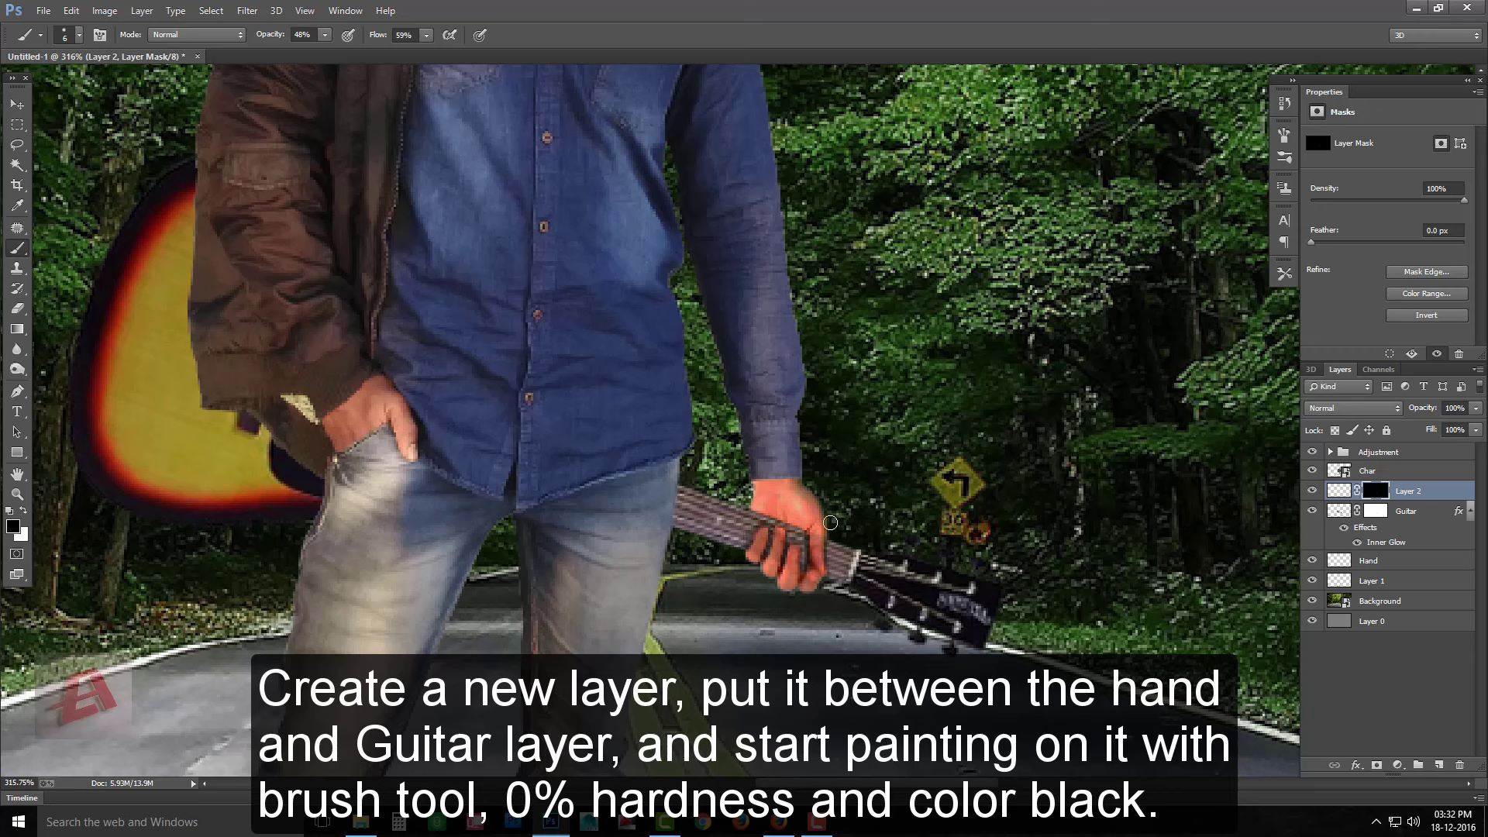
pyautogui.hotkey('ctrl', '0')
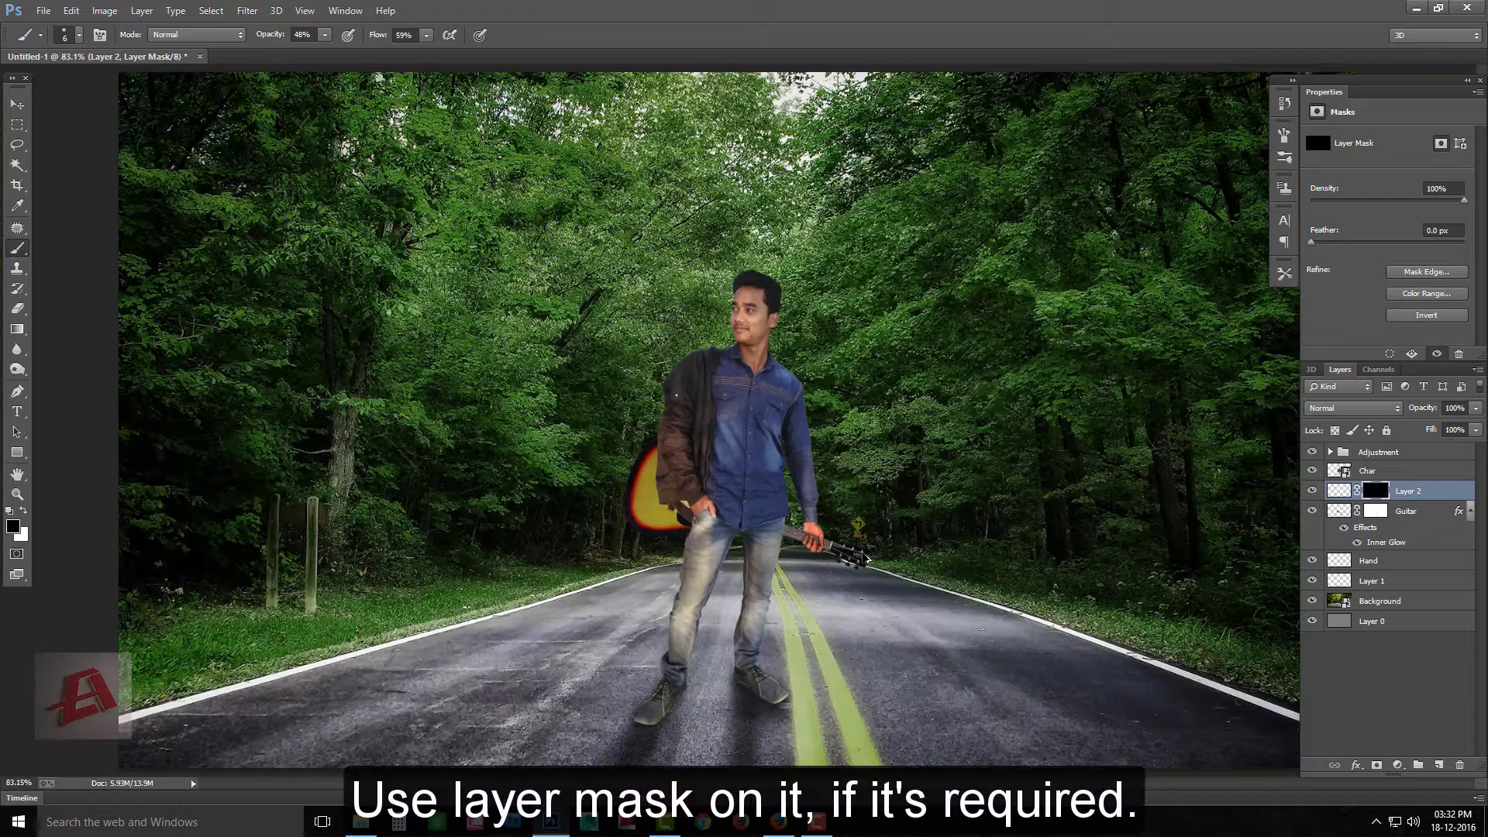
pyautogui.scroll(5, 826, 508)
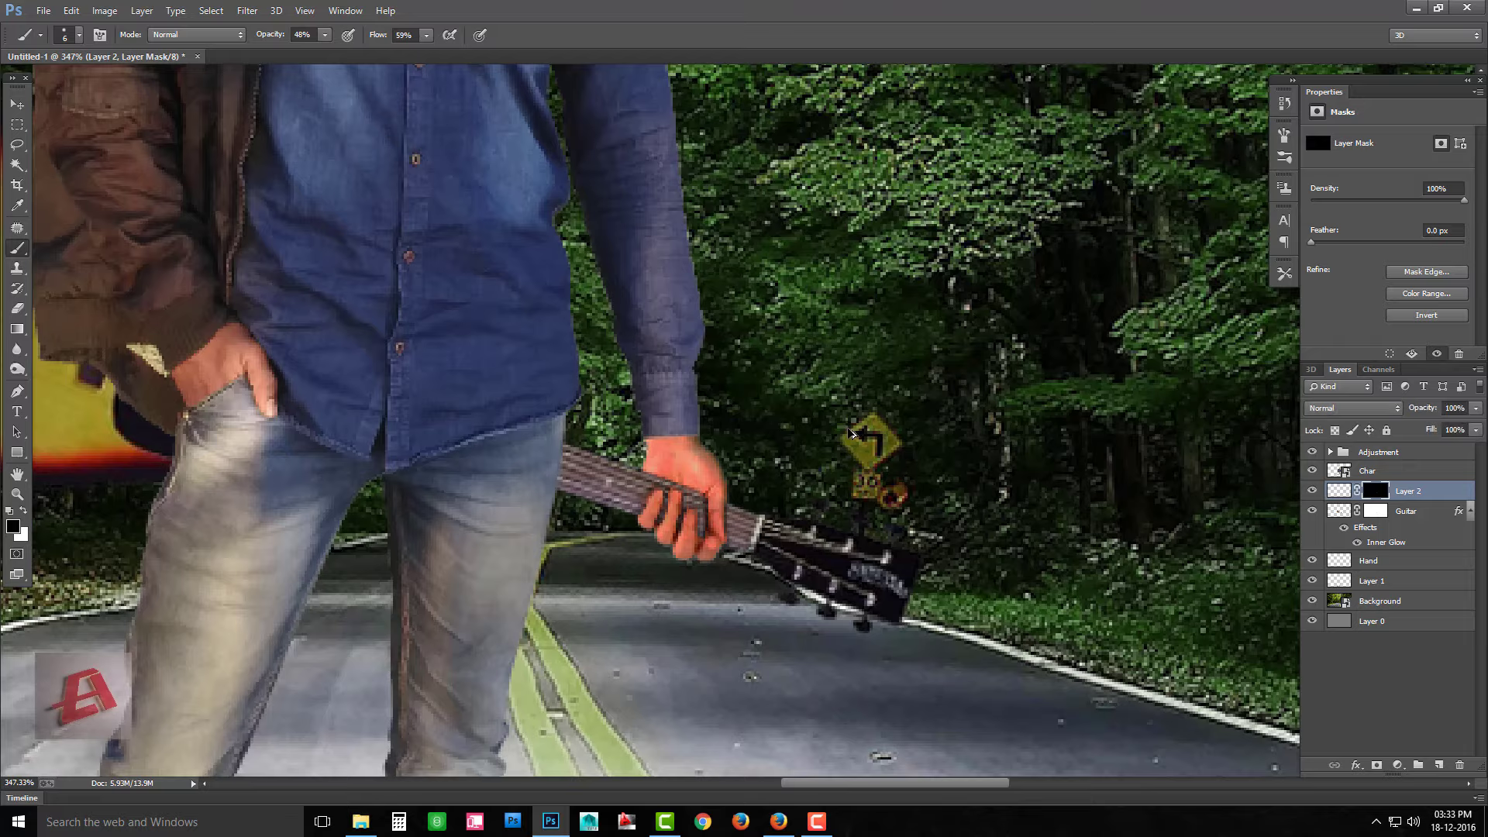
pyautogui.hotkey('ctrl', '0')
# Rename the shading layer to 'HAnd shadow'
pyautogui.press('v')
pyautogui.doubleClick(1412, 491)
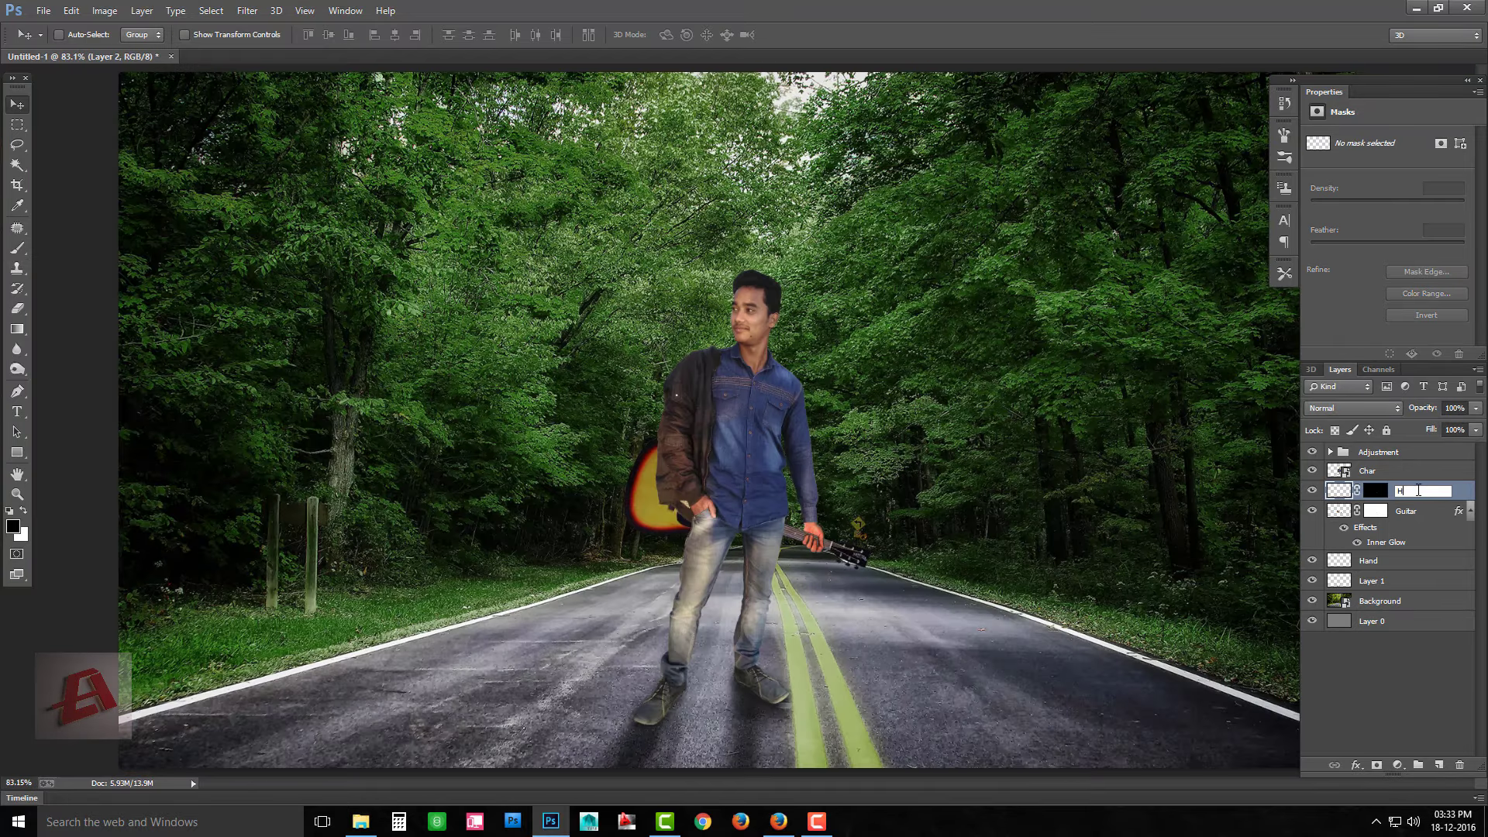
pyautogui.write('HAnd shadow')
pyautogui.press('Return')
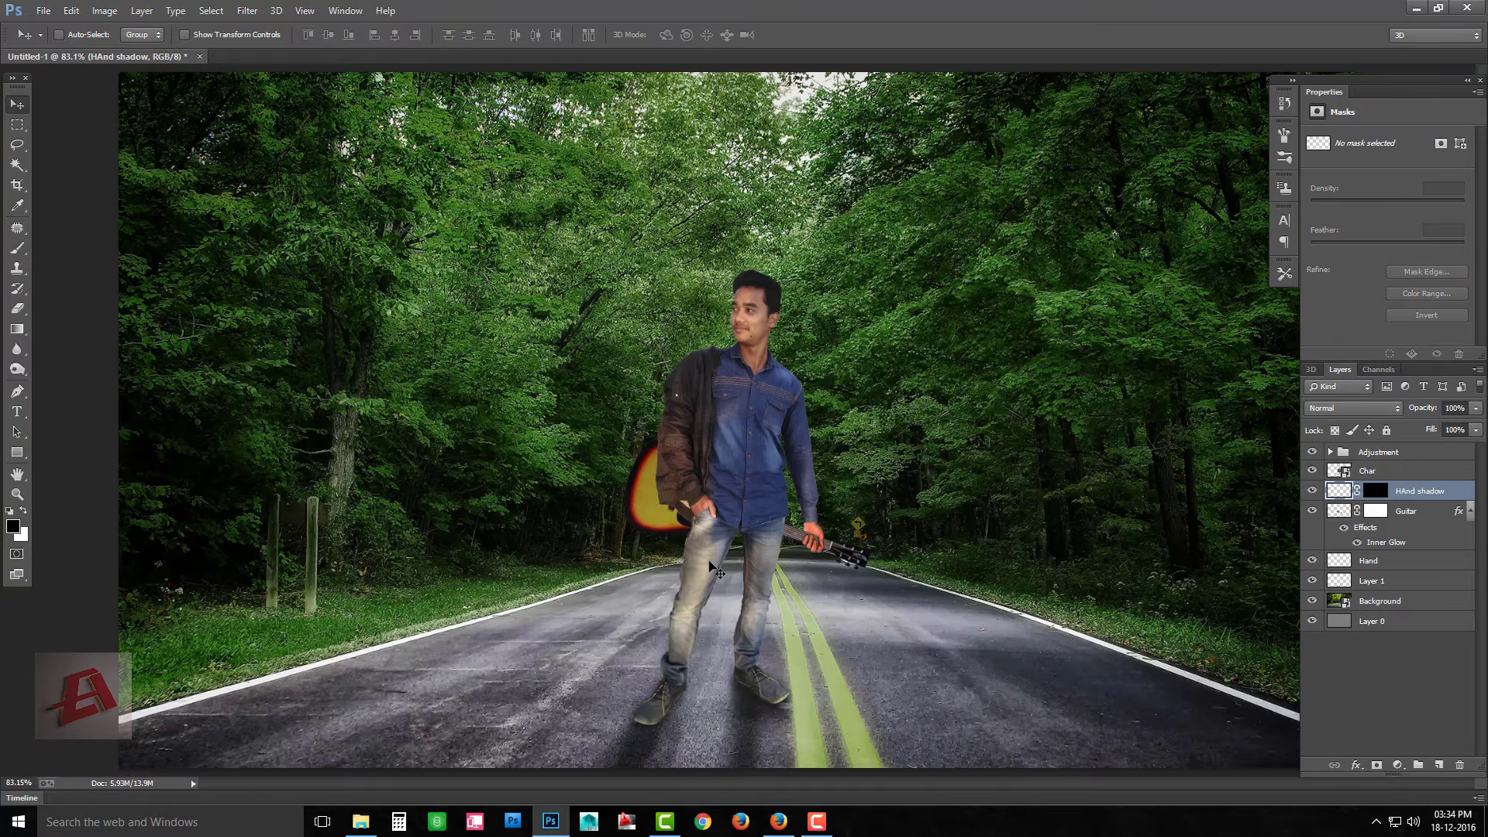
pyautogui.scroll(3, 773, 647)
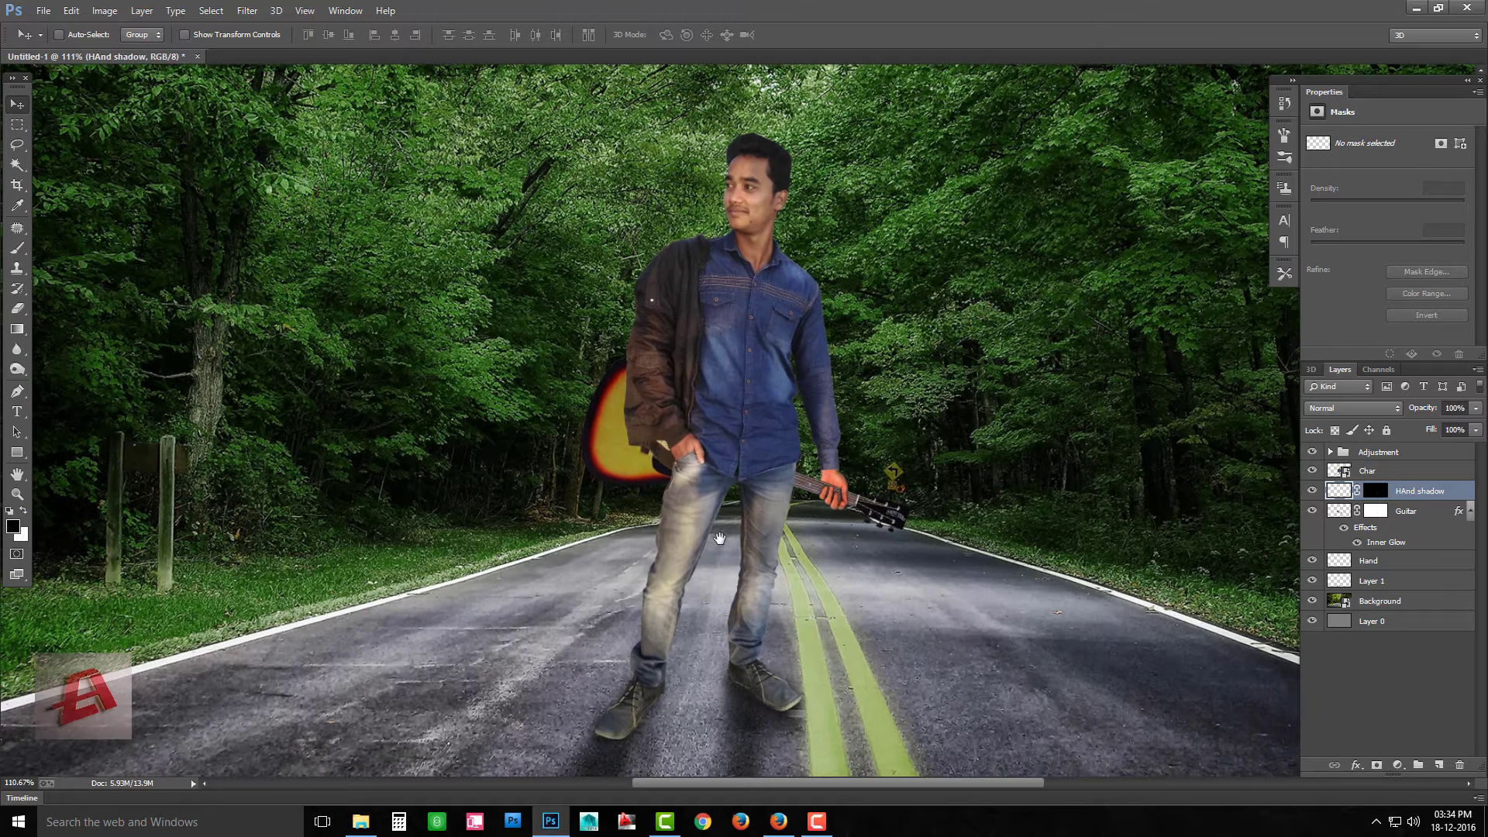
# Add a mask to the Adjustment group and fill it to exclude the guitar
pyautogui.click(1470, 511)
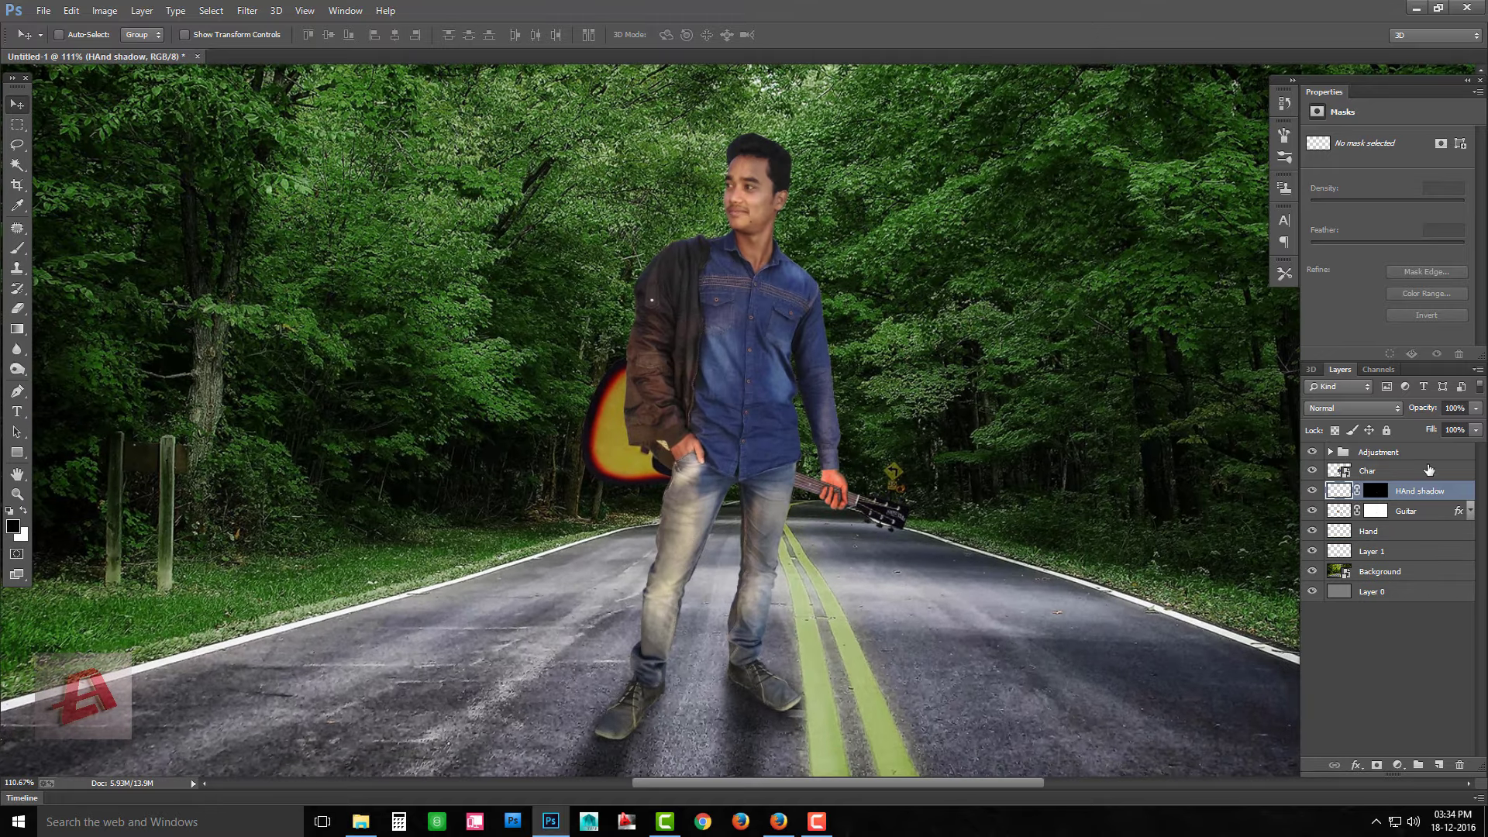
pyautogui.click(1417, 452)
pyautogui.click(1376, 764)
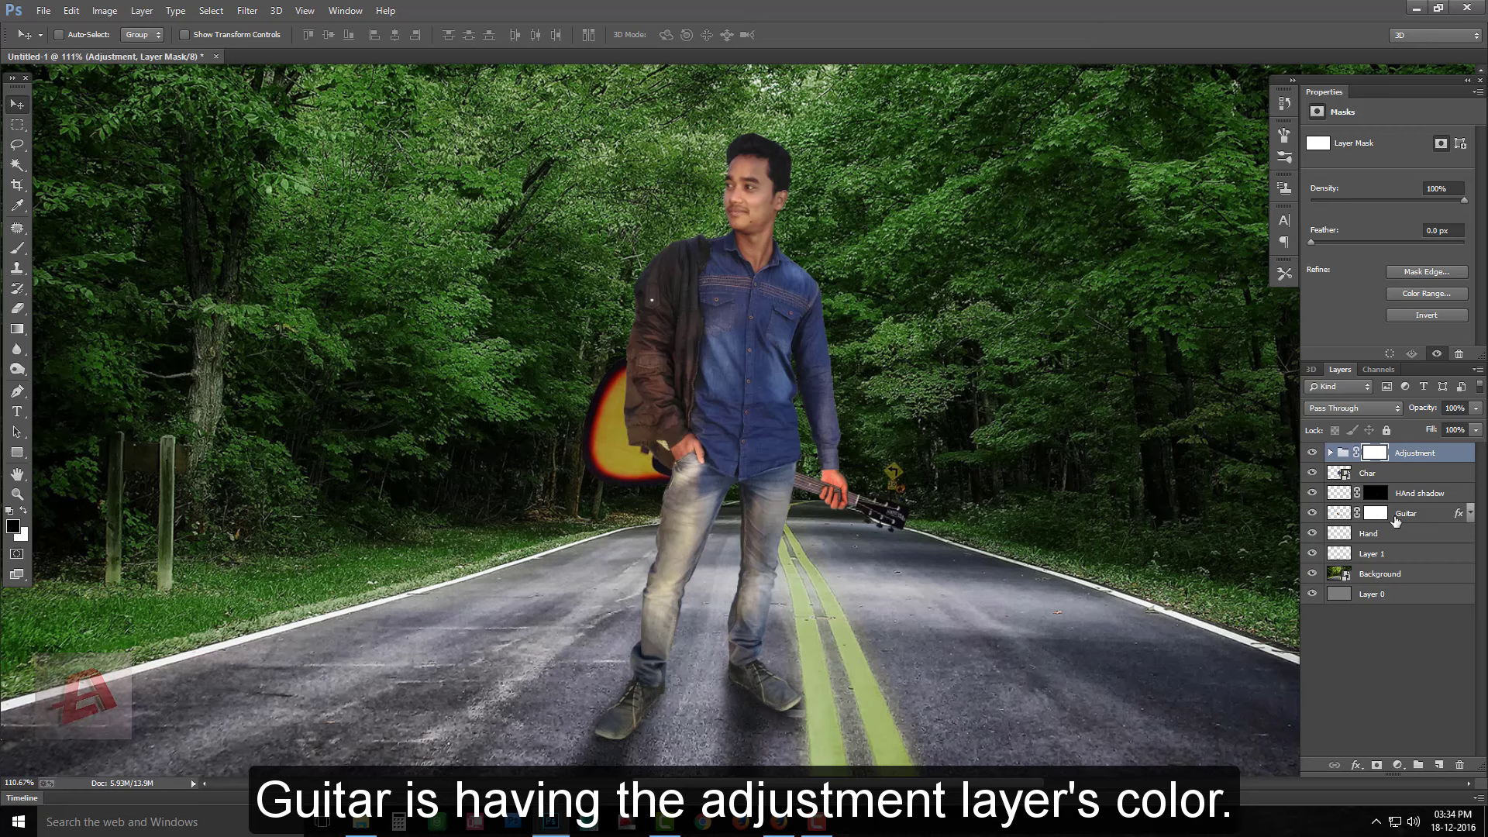
pyautogui.keyDown('ctrl'); pyautogui.click(1340, 522); pyautogui.keyUp('ctrl')
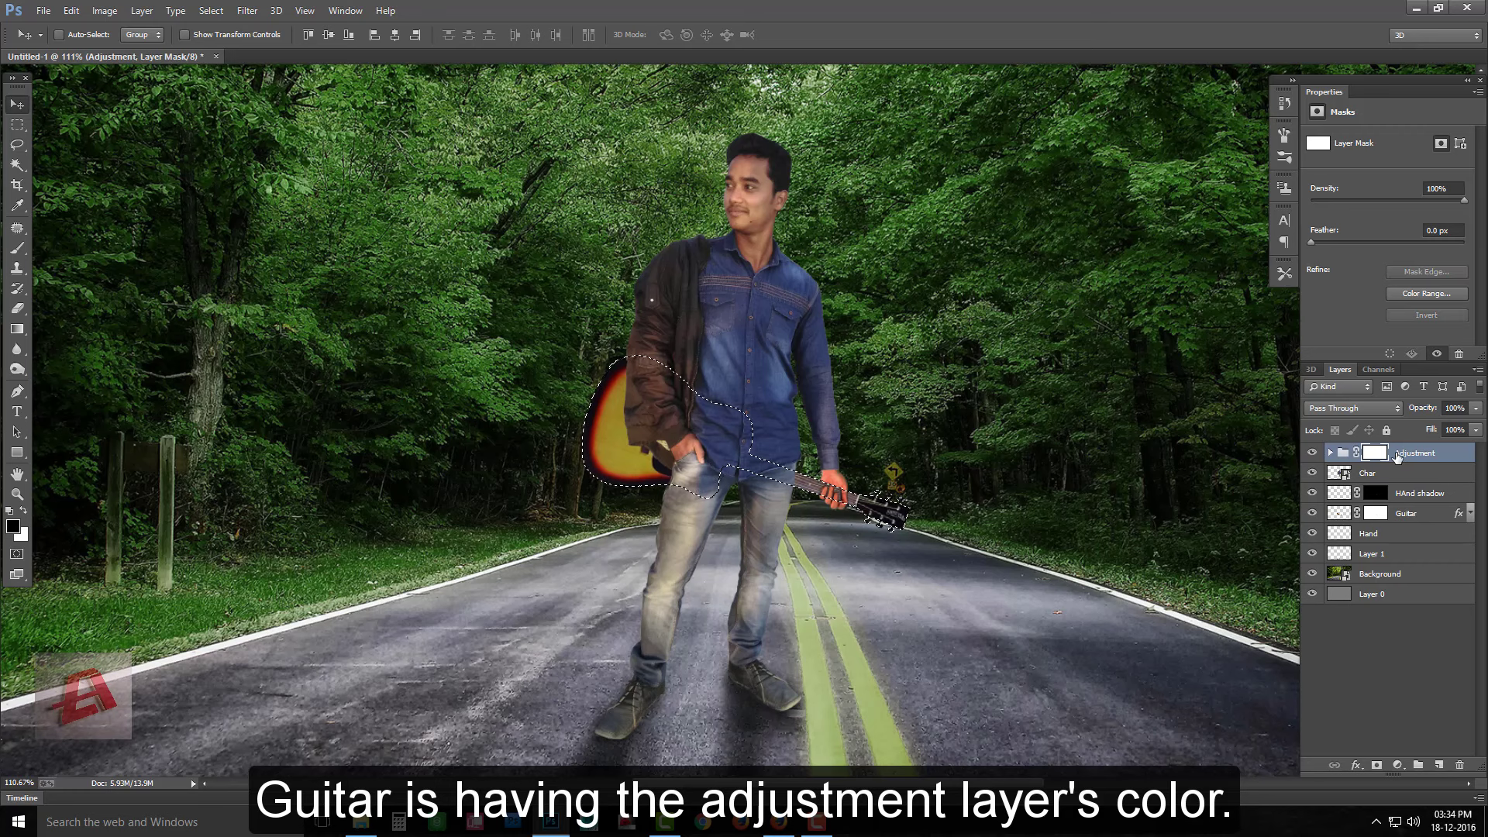
pyautogui.hotkey('alt', 'BackSpace')
pyautogui.hotkey('ctrl', 'd')
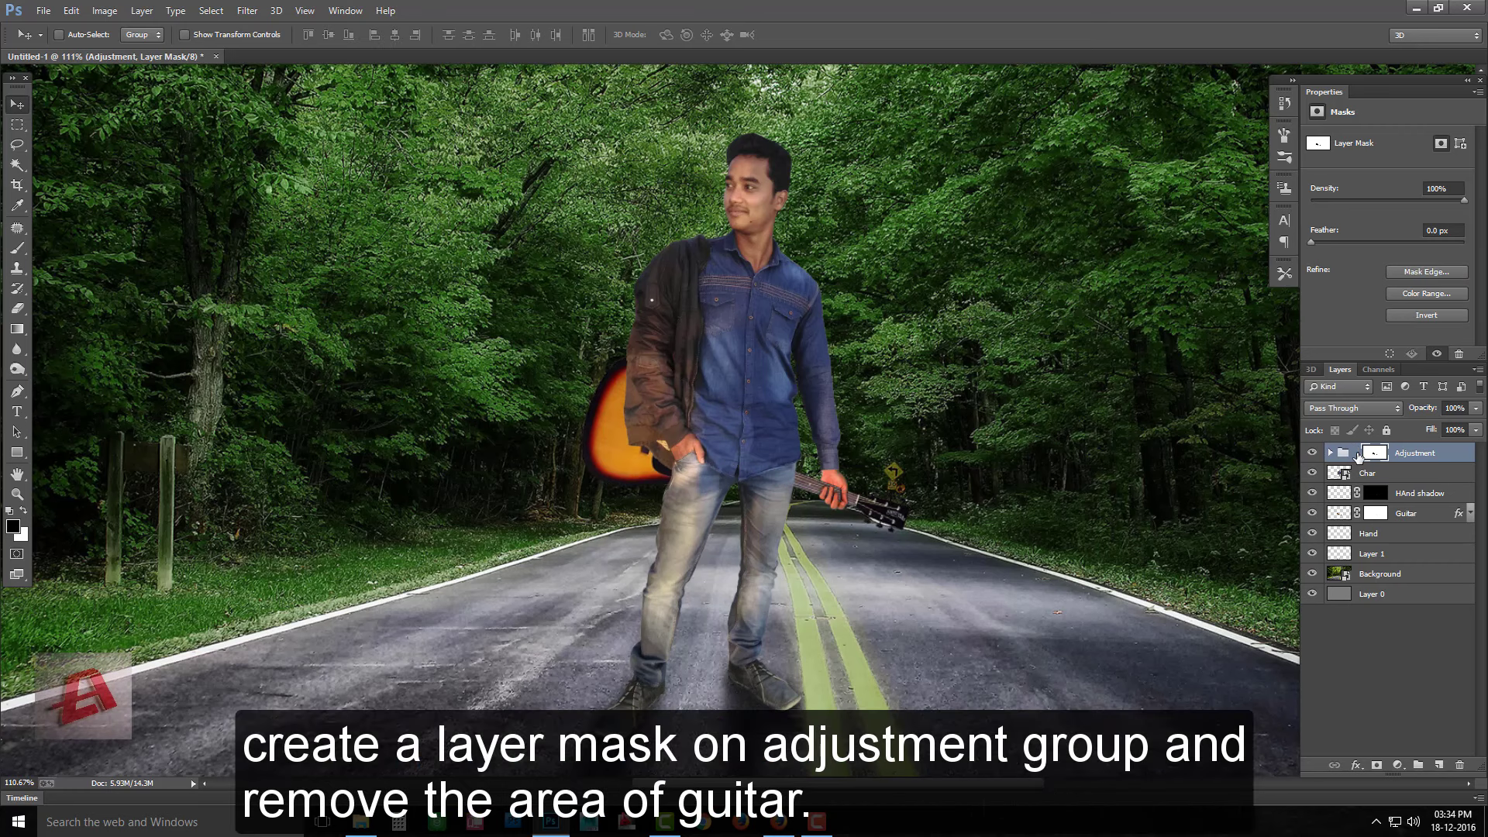
pyautogui.click(1311, 453)
pyautogui.click(1311, 452)
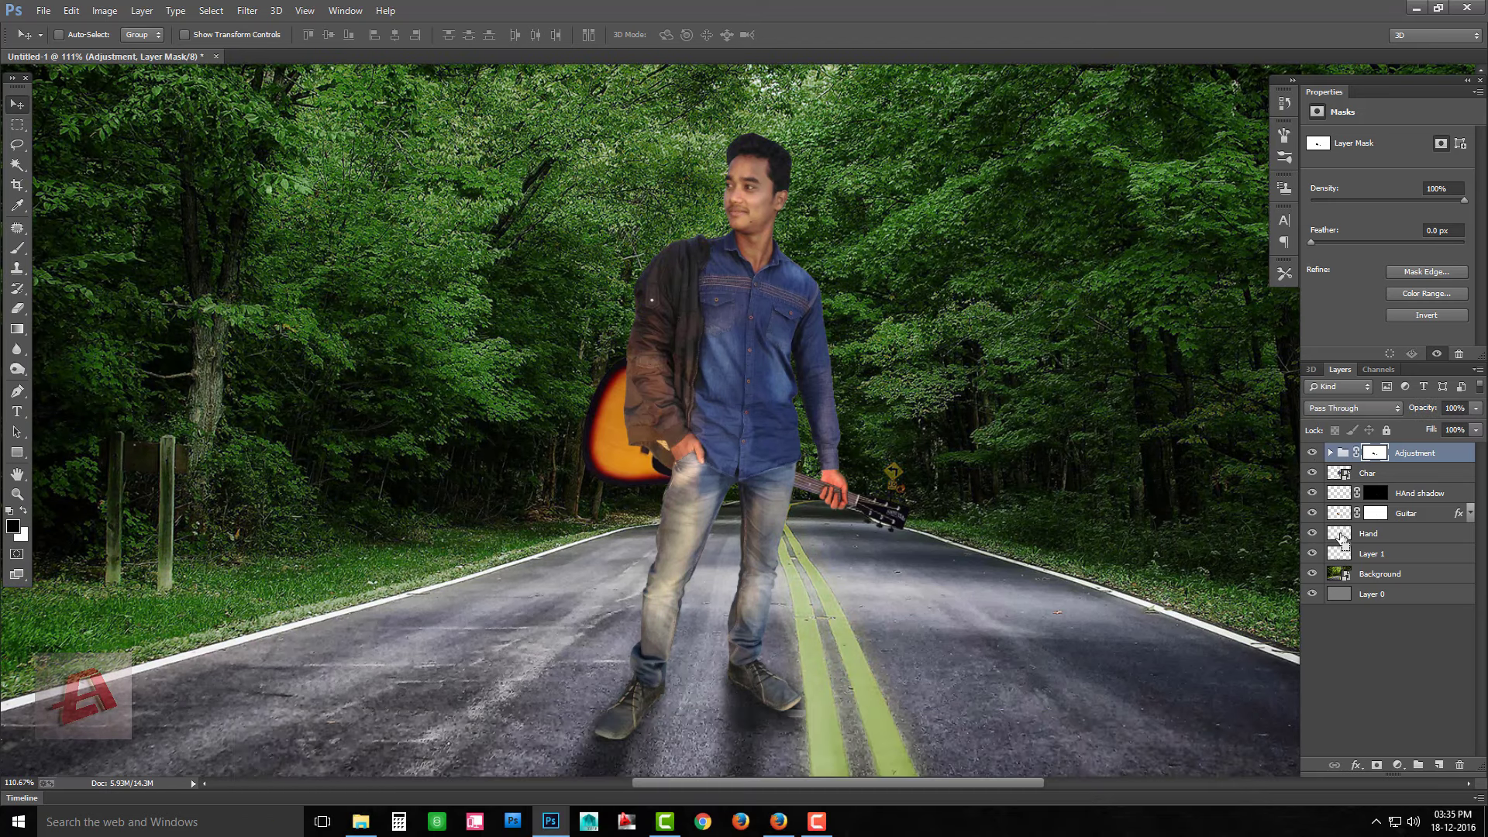
# Paint white on the Adjustment mask within the character outline to brighten the shirt
pyautogui.keyDown('ctrl'); pyautogui.click(1339, 473); pyautogui.keyUp('ctrl')
pyautogui.press('b')
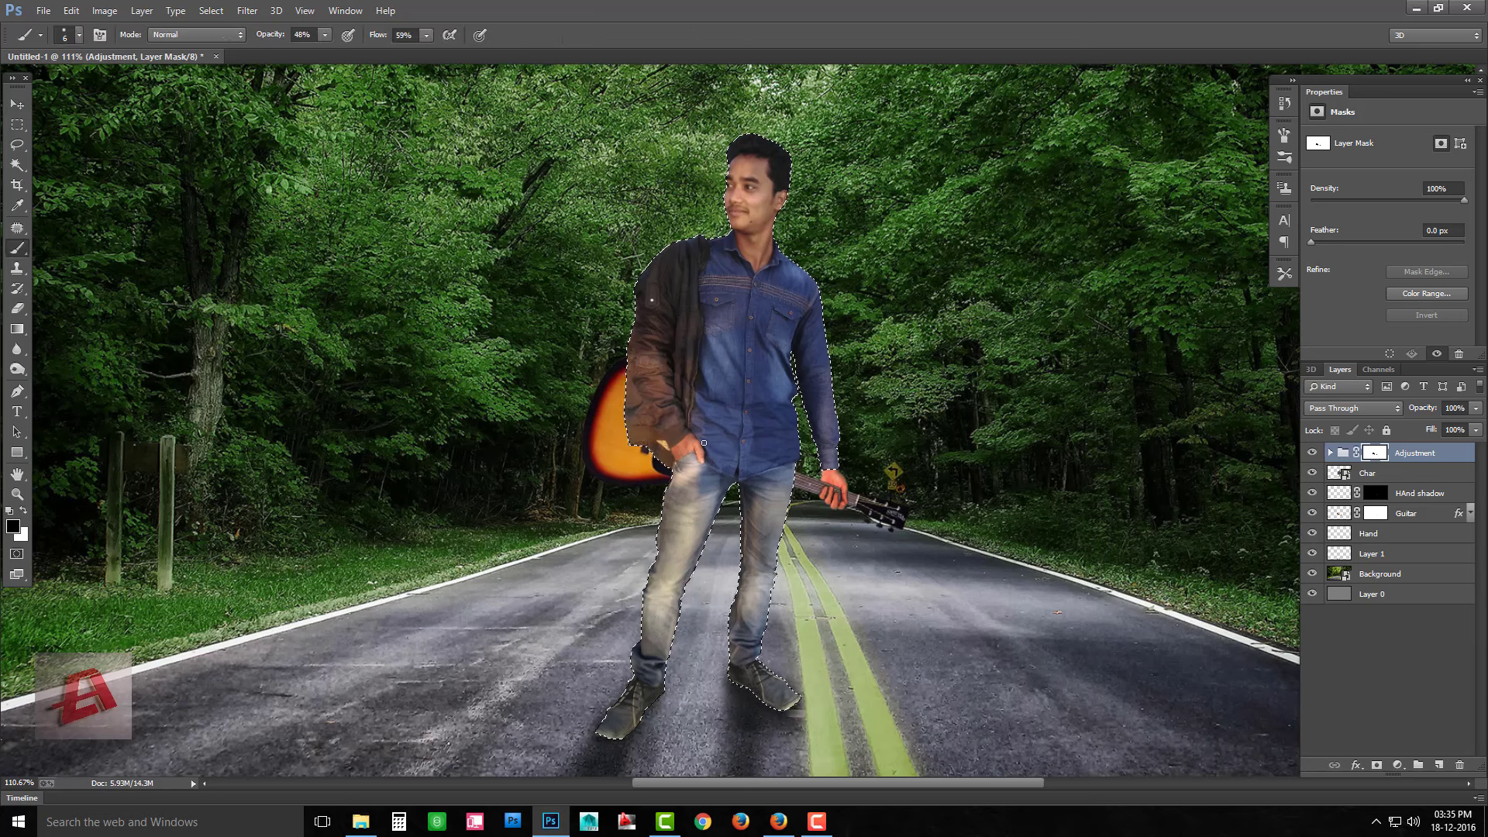
pyautogui.press('x')
pyautogui.moveTo(736, 439); pyautogui.dragTo(798, 442)
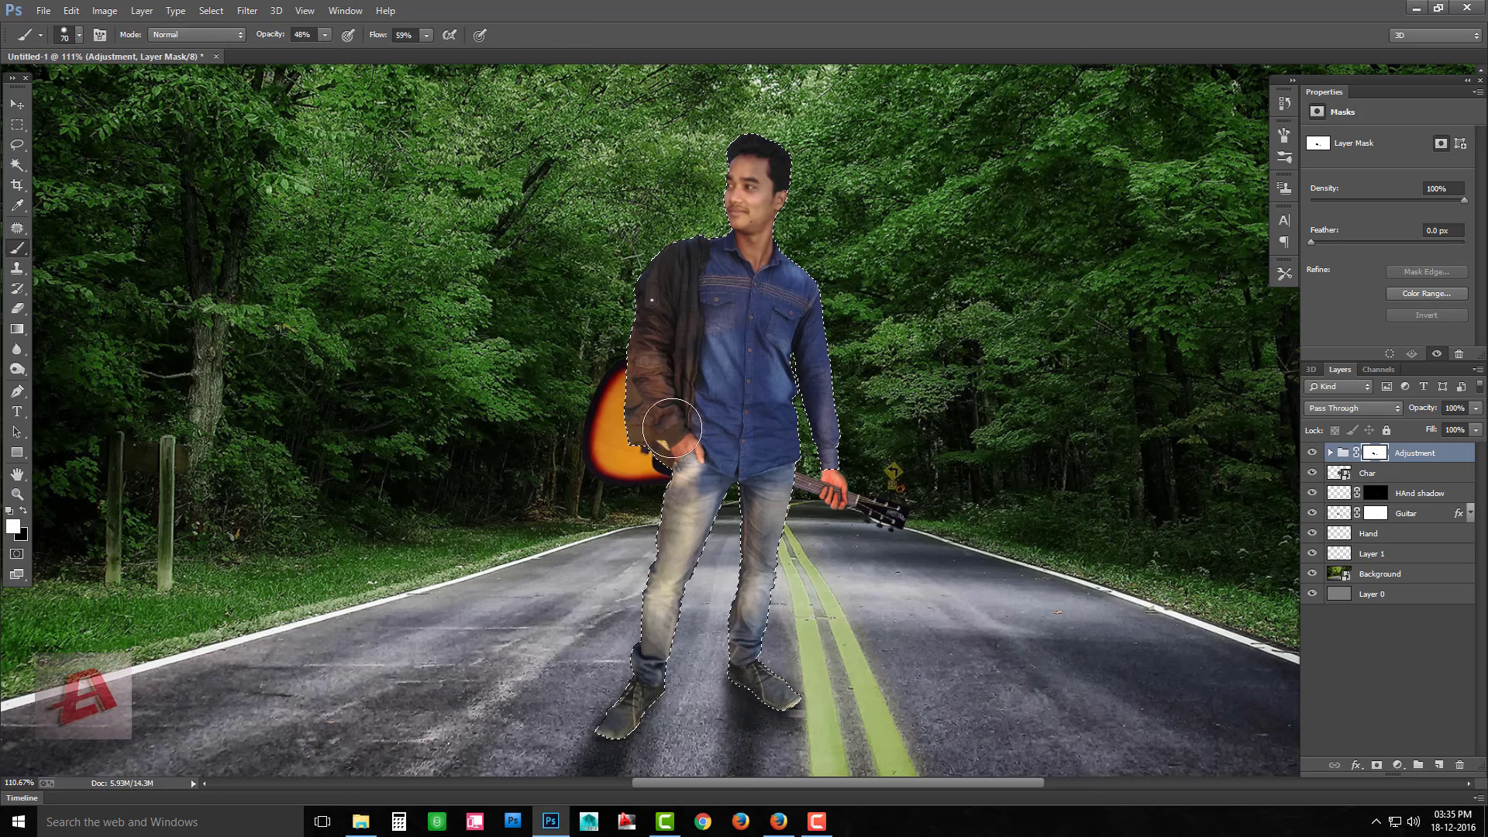
pyautogui.hotkey('ctrl', 'd')
pyautogui.press('v')
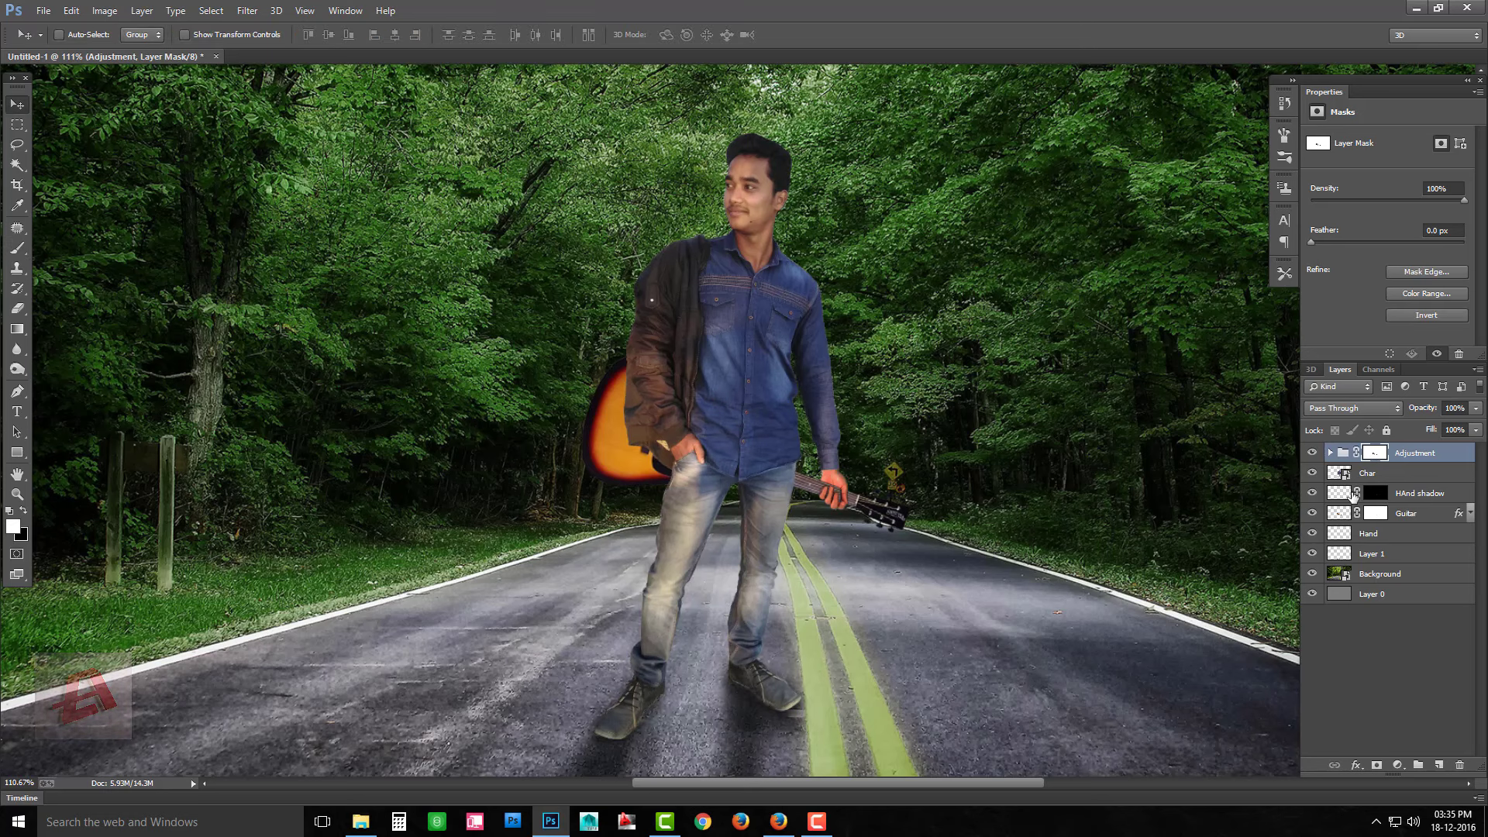
pyautogui.hotkey('ctrl', '0')
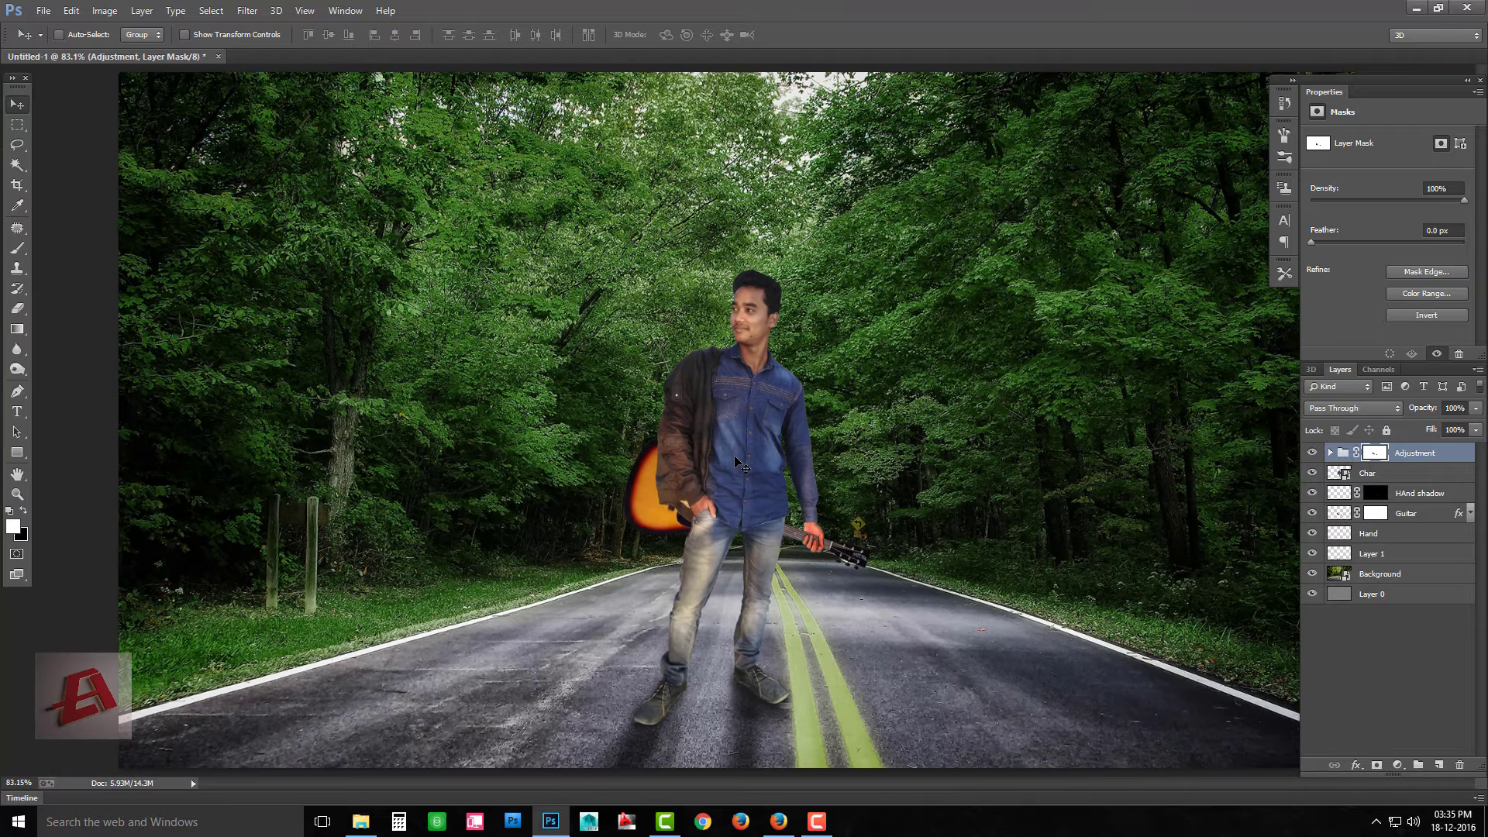
pyautogui.click(1408, 454)
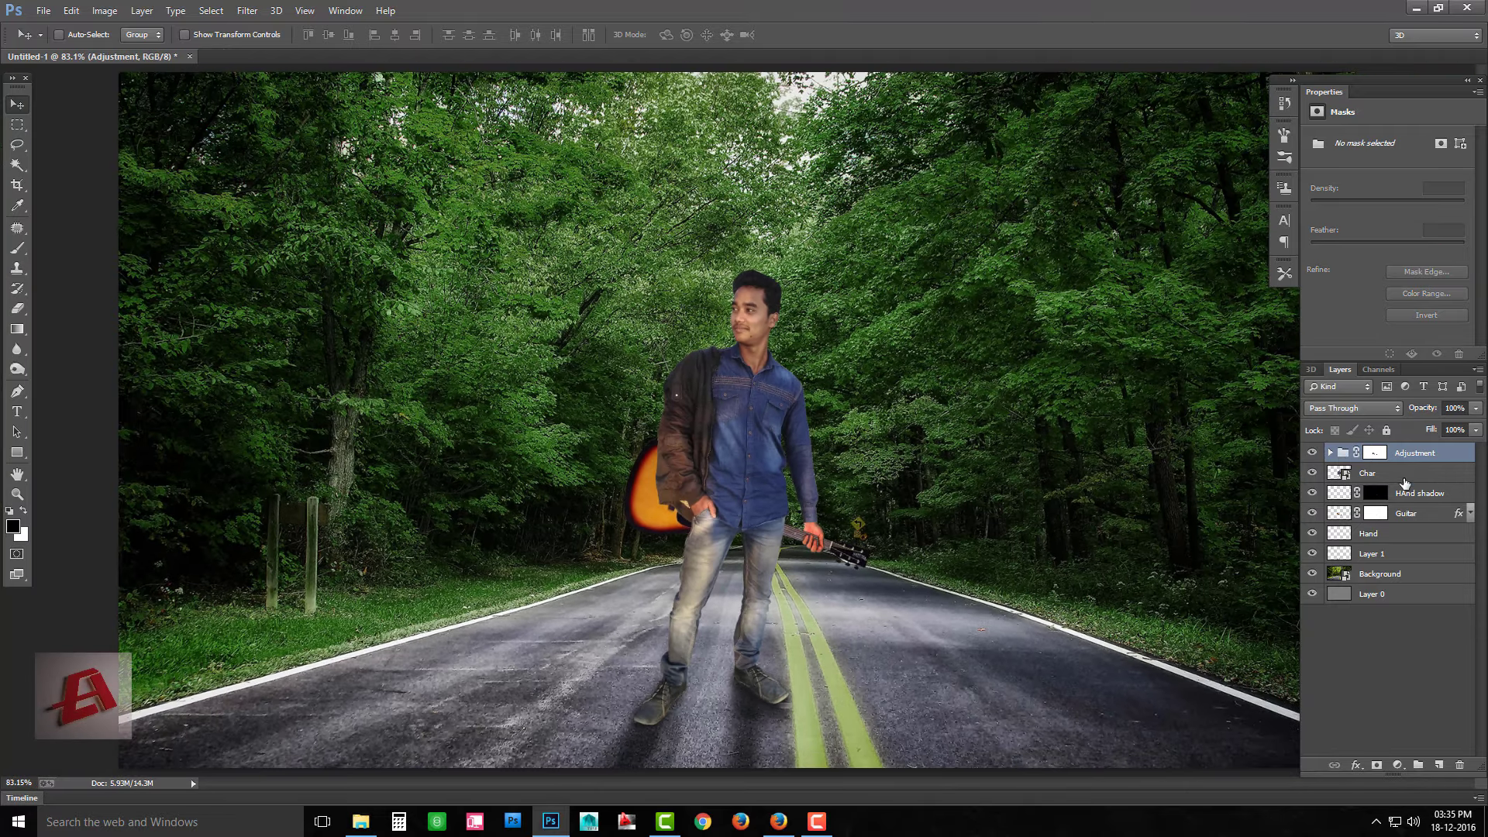
pyautogui.click(1415, 628)
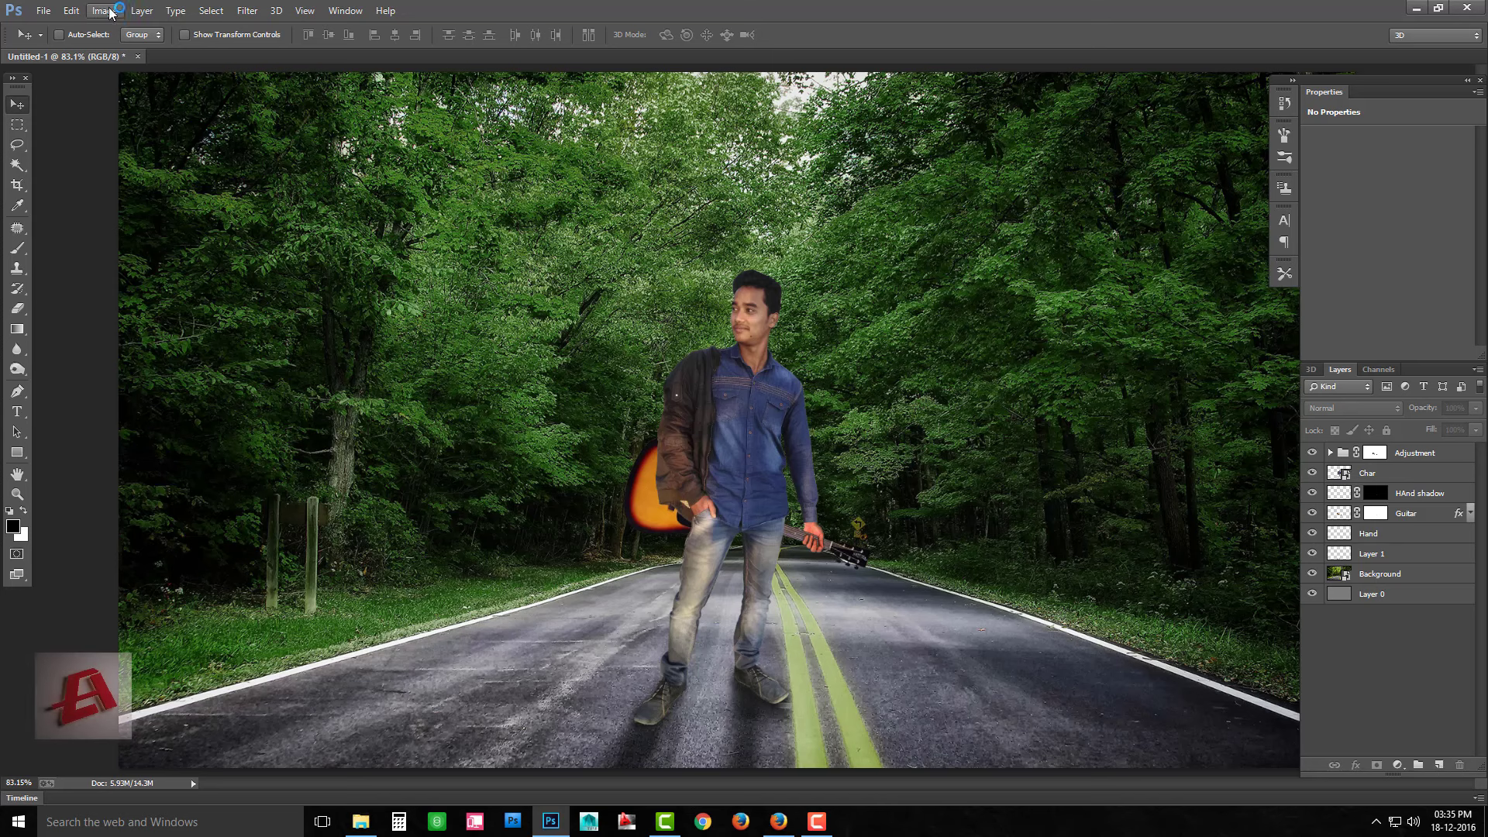
# Create a new Layer 2 with a gray label colour
pyautogui.click(142, 11)
pyautogui.moveTo(174, 31)
pyautogui.click(356, 30)
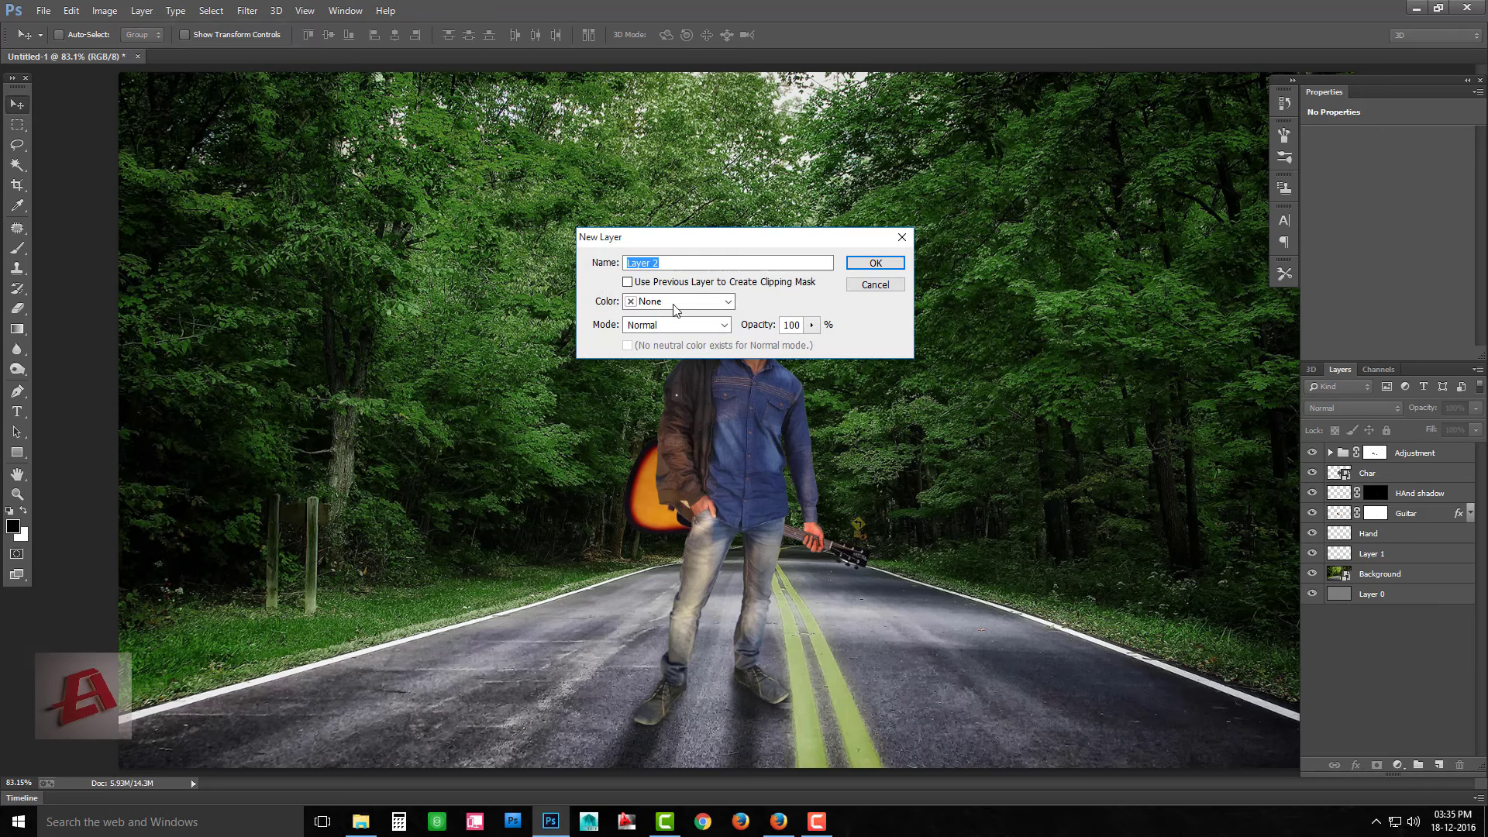
pyautogui.click(679, 301)
pyautogui.click(651, 440)
pyautogui.click(711, 326)
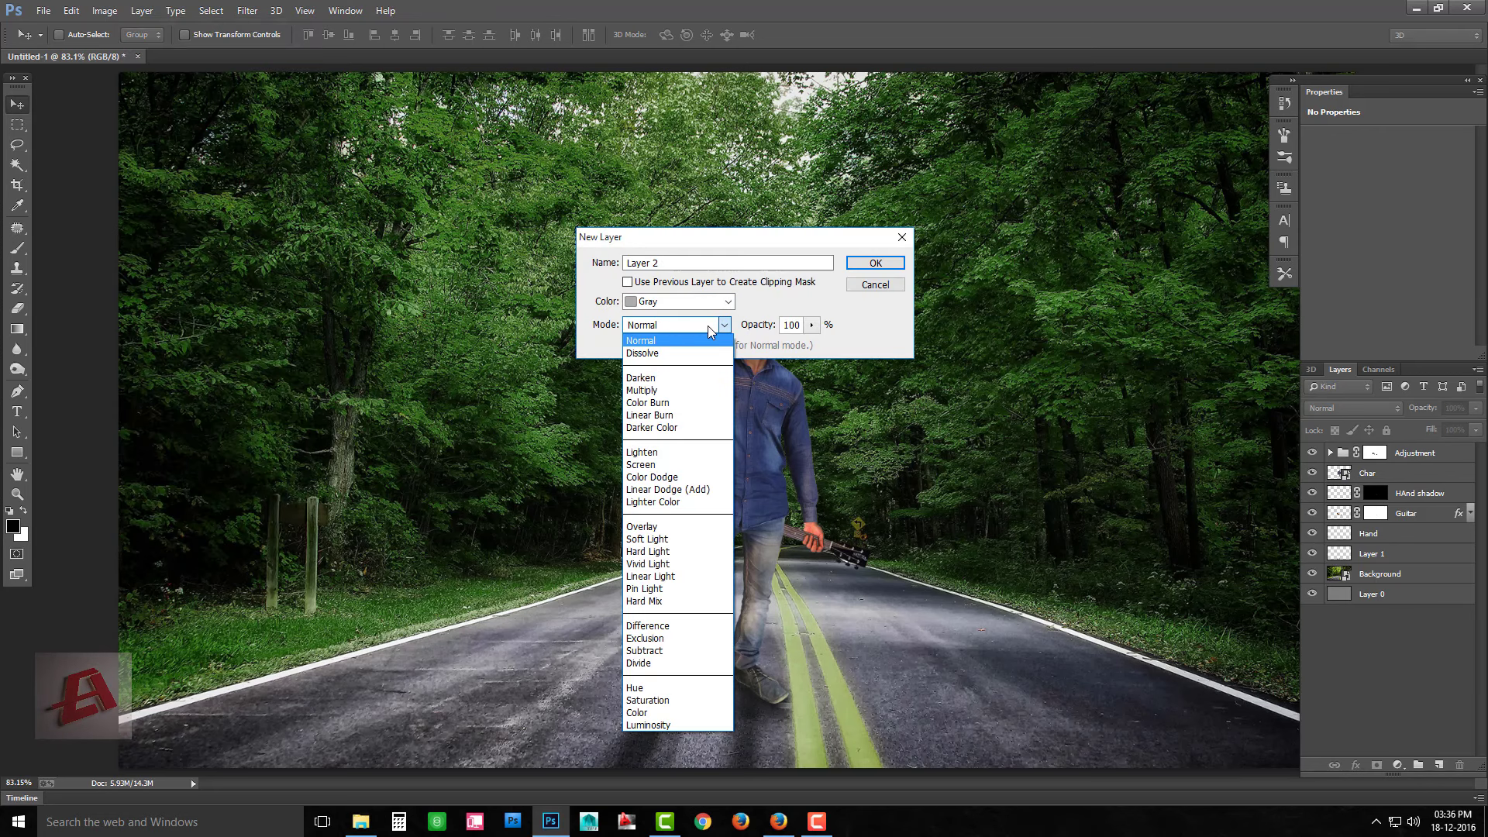
pyautogui.click(875, 263)
# Fill Layer 2 with grey and set its blend mode to Overlay
pyautogui.click(13, 527)
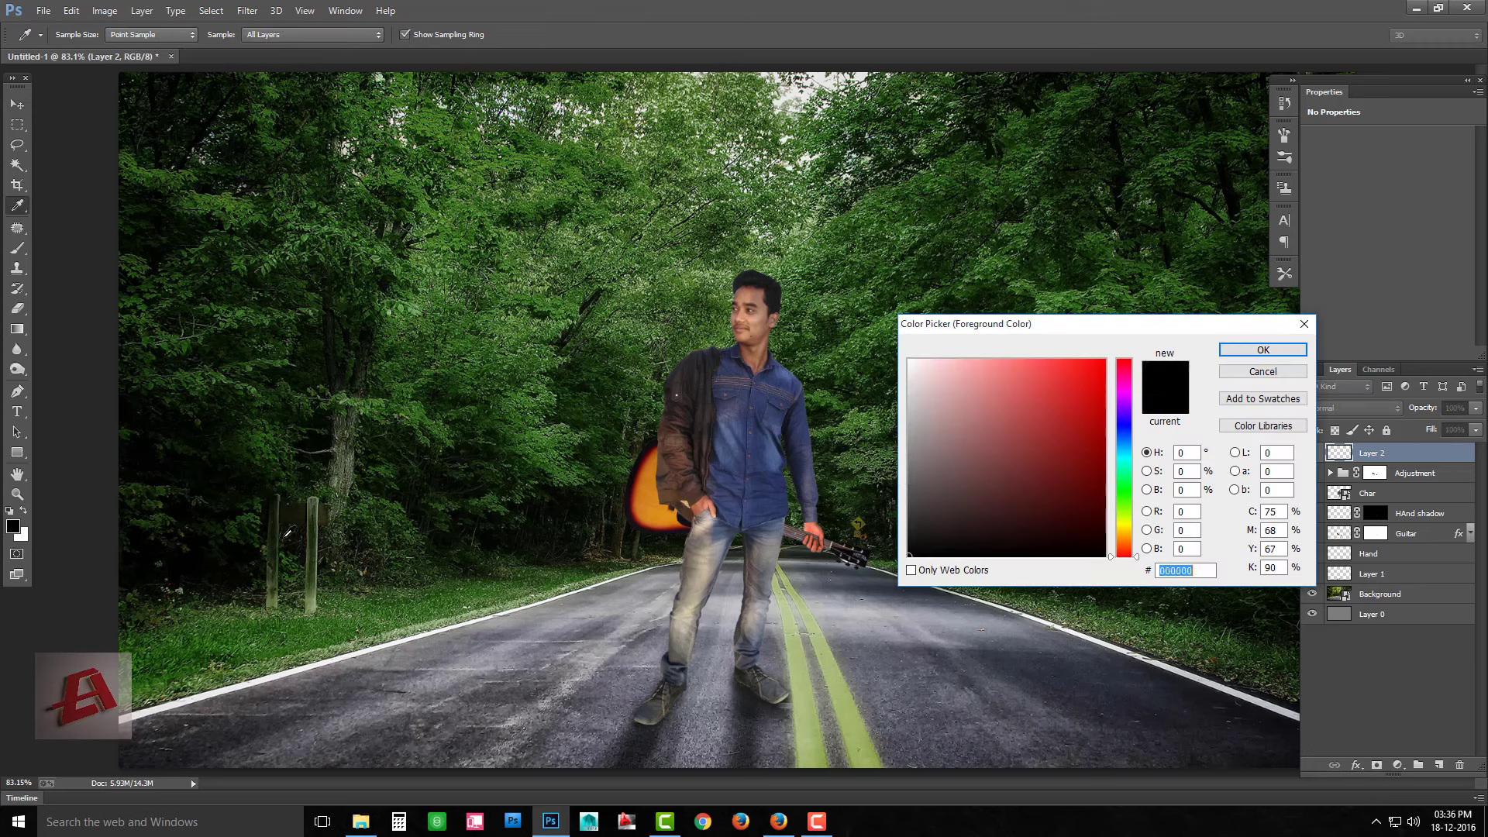
pyautogui.click(1266, 353)
pyautogui.hotkey('alt', 'BackSpace')
pyautogui.click(1364, 408)
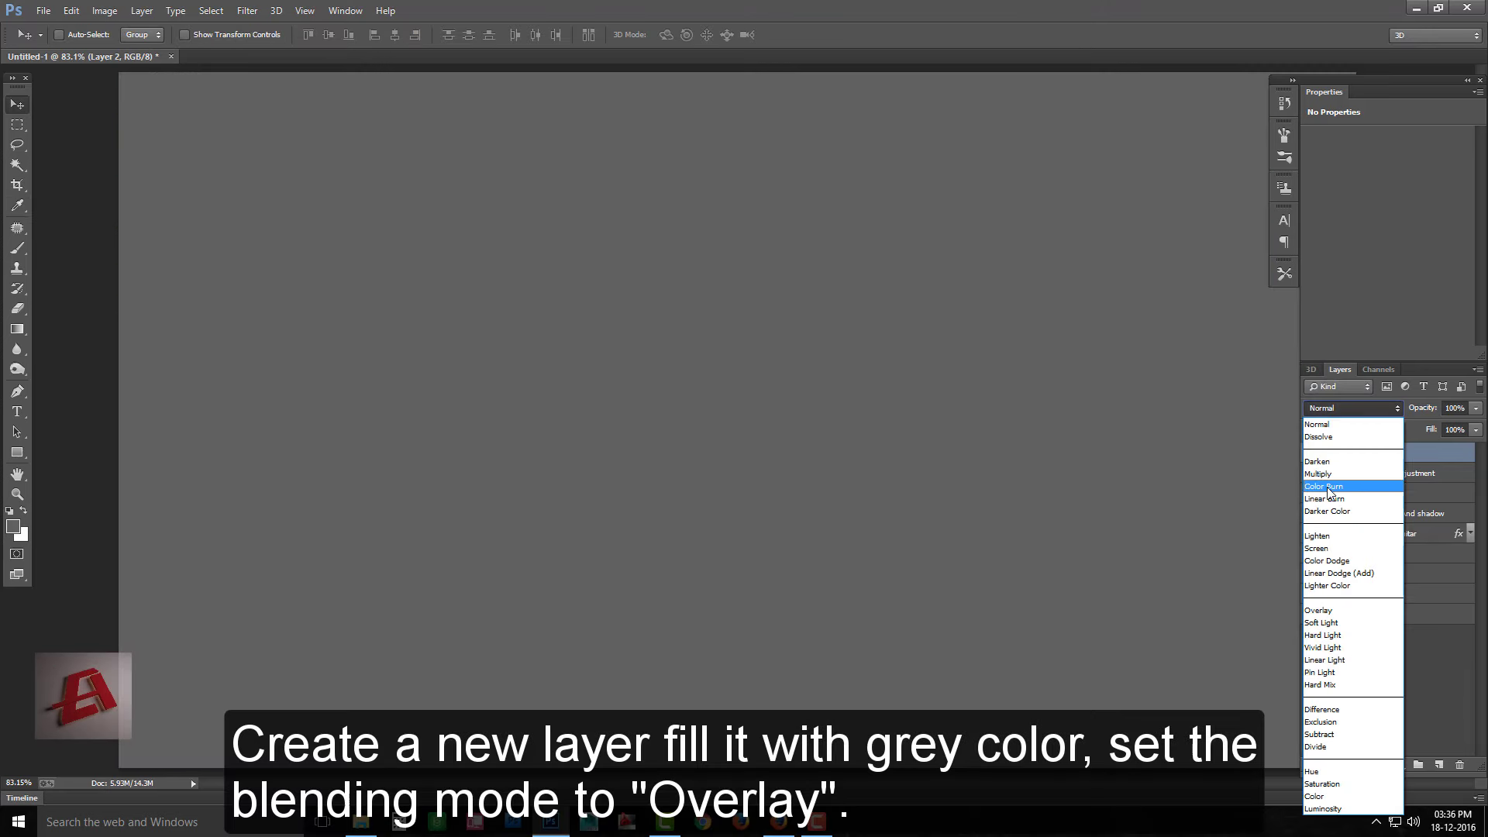
pyautogui.click(1332, 595)
pyautogui.click(1311, 454)
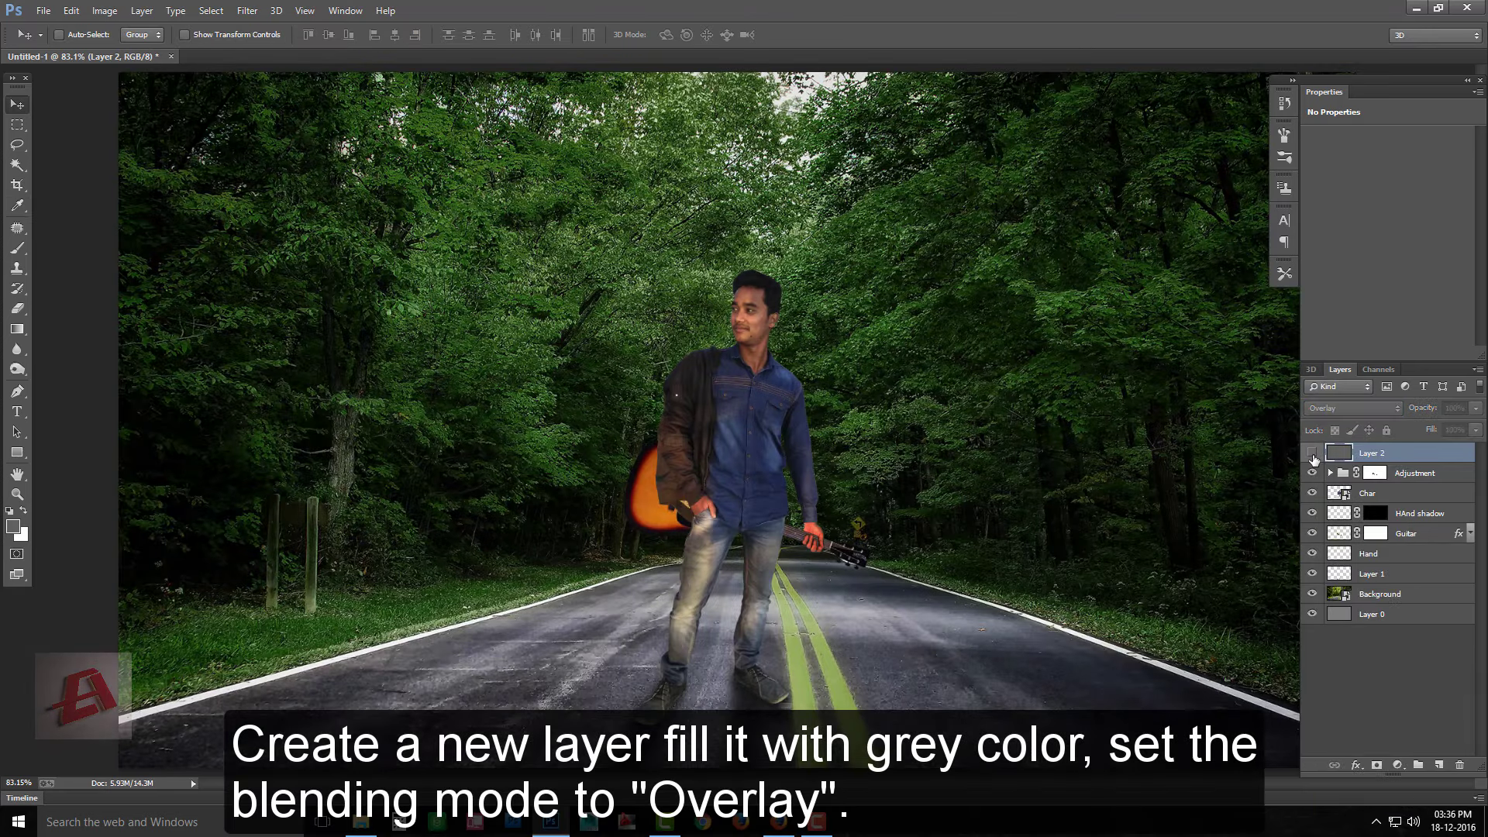
# Mask Layer 2 from the character outline, inverting it so only the person is affected
pyautogui.keyDown('ctrl'); pyautogui.click(1338, 493); pyautogui.keyUp('ctrl')
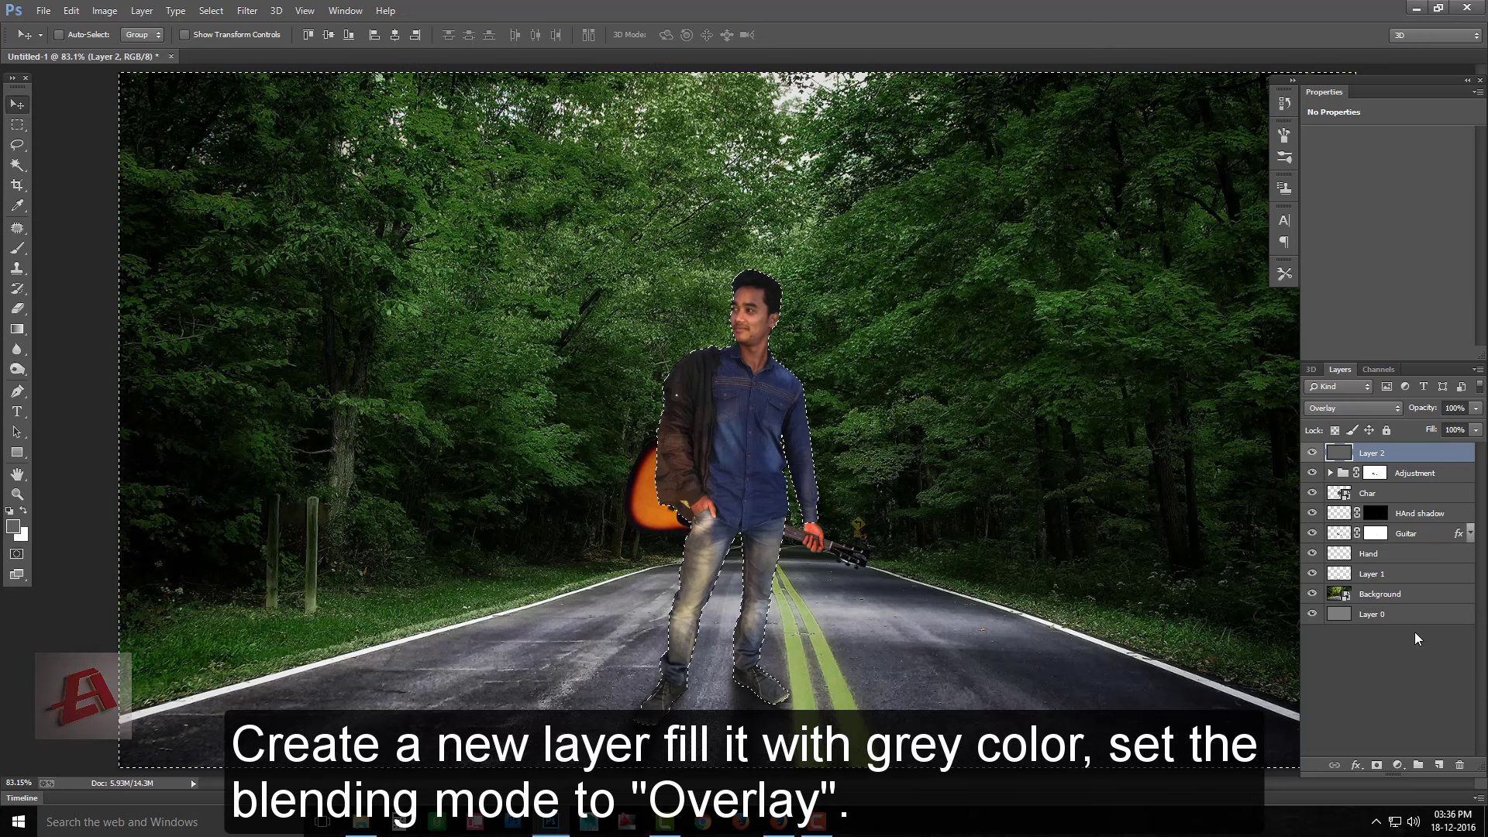
pyautogui.click(1376, 765)
pyautogui.click(1311, 453)
pyautogui.click(1311, 453)
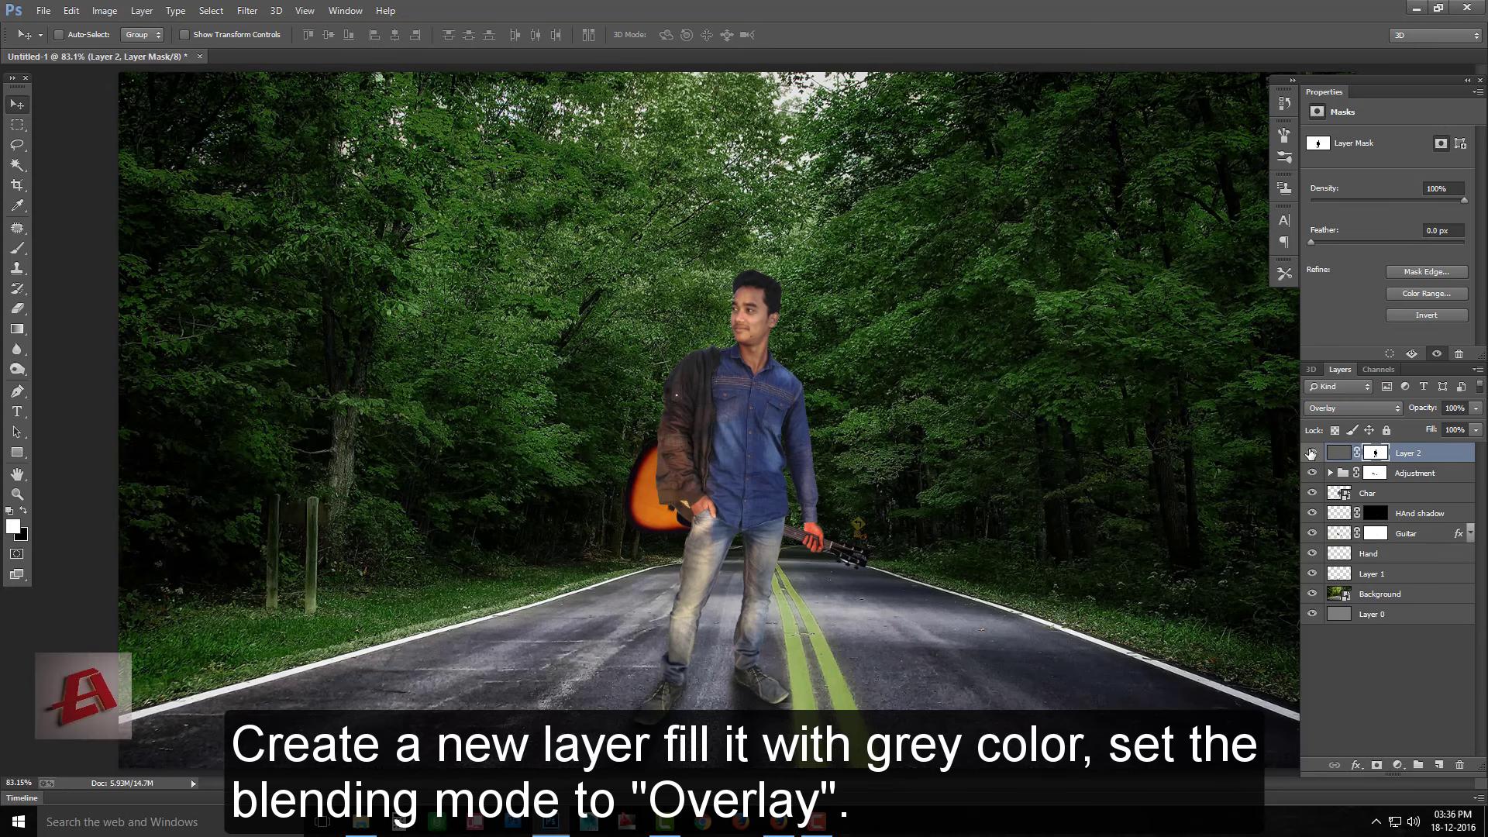
pyautogui.hotkey('ctrl', 'i')
pyautogui.click(1312, 453)
pyautogui.click(1311, 453)
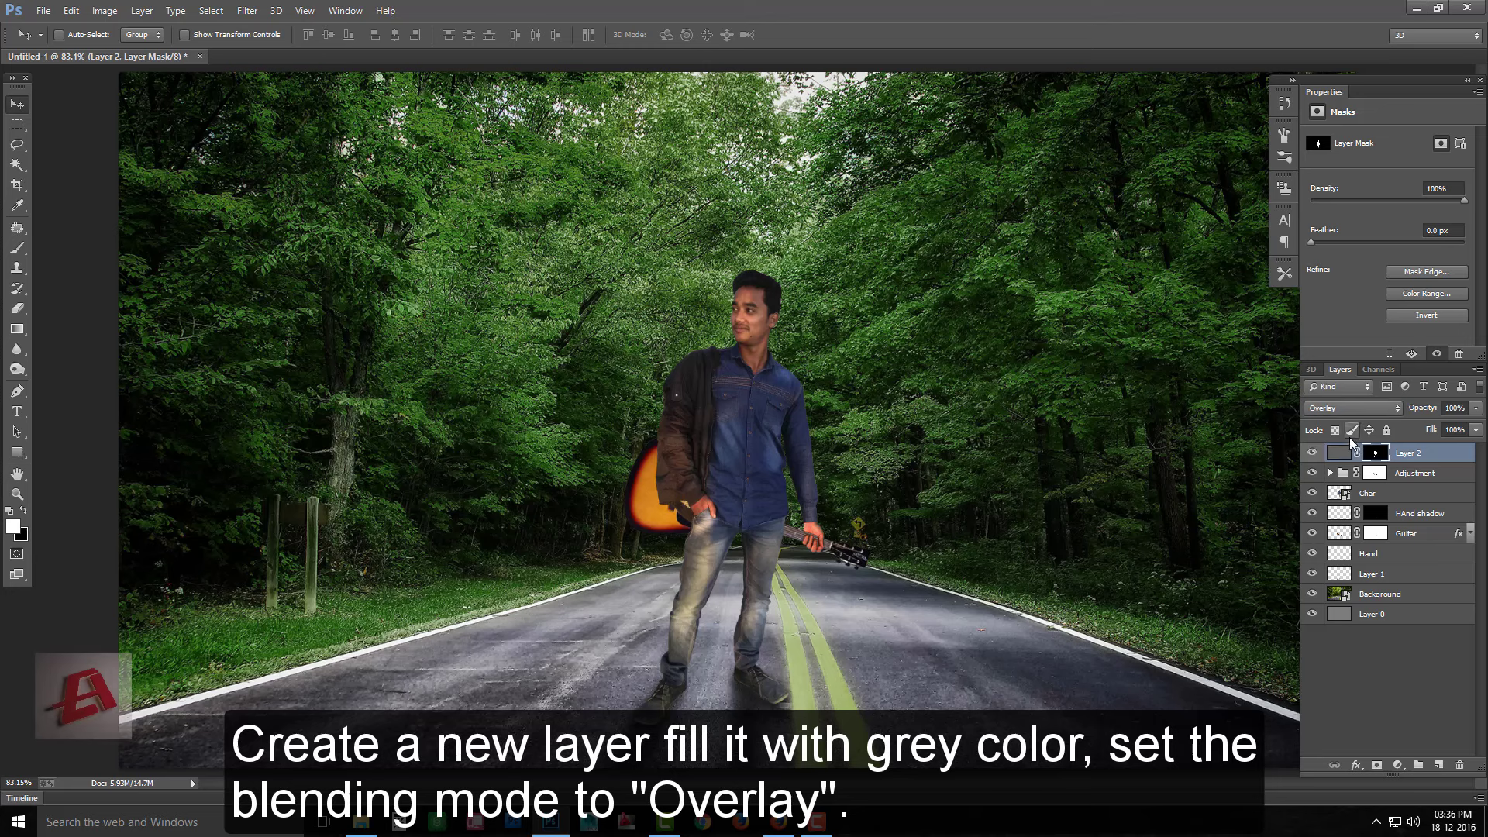
# Set Layer 2 to 50% opacity and dodge its forehead and neck highlights
pyautogui.write('50')
pyautogui.press('Return')
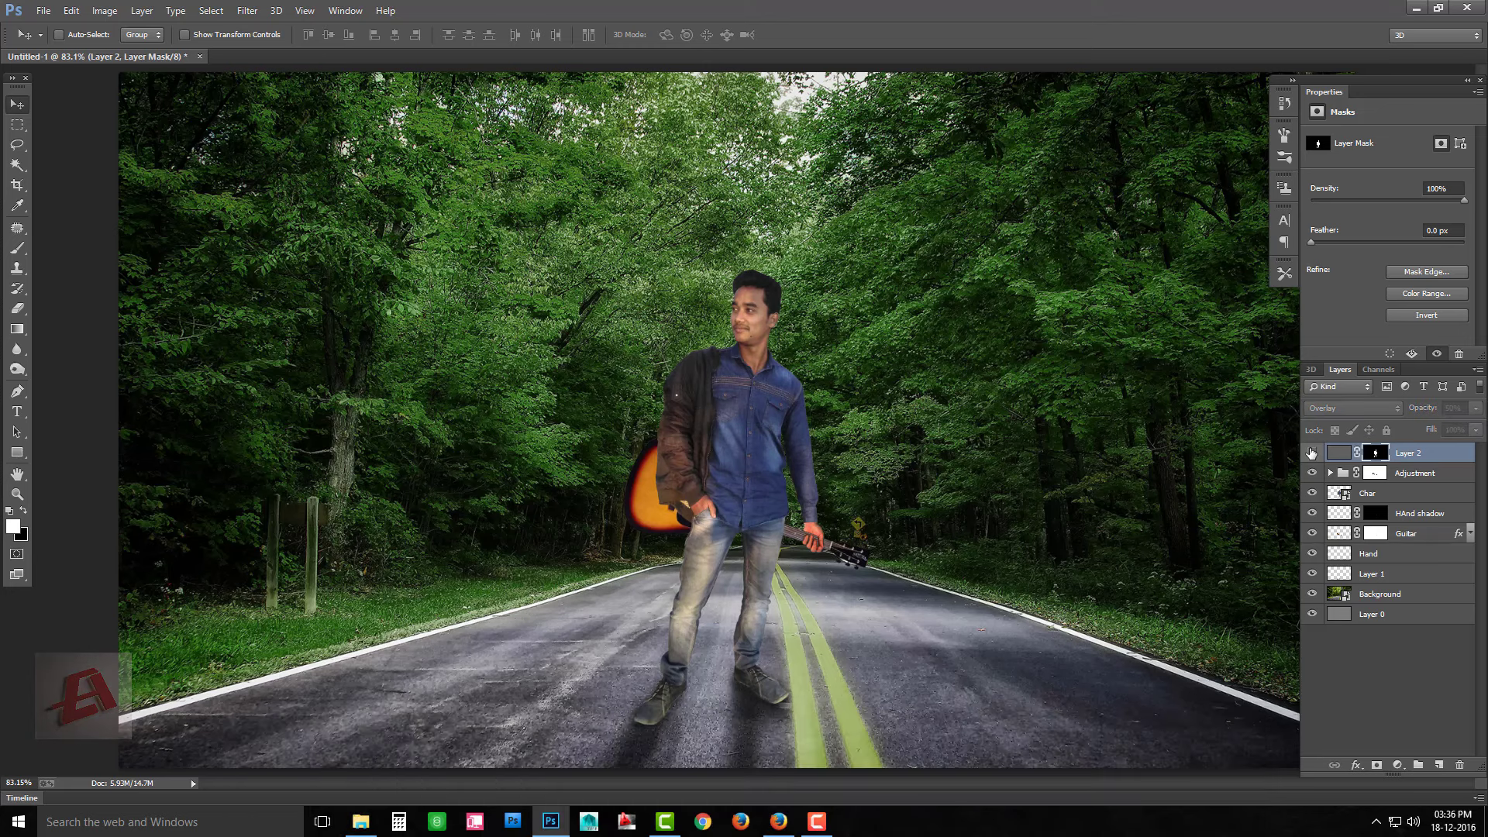
pyautogui.scroll(4, 821, 478)
pyautogui.scroll(1, 775, 503)
pyautogui.scroll(3, 714, 525)
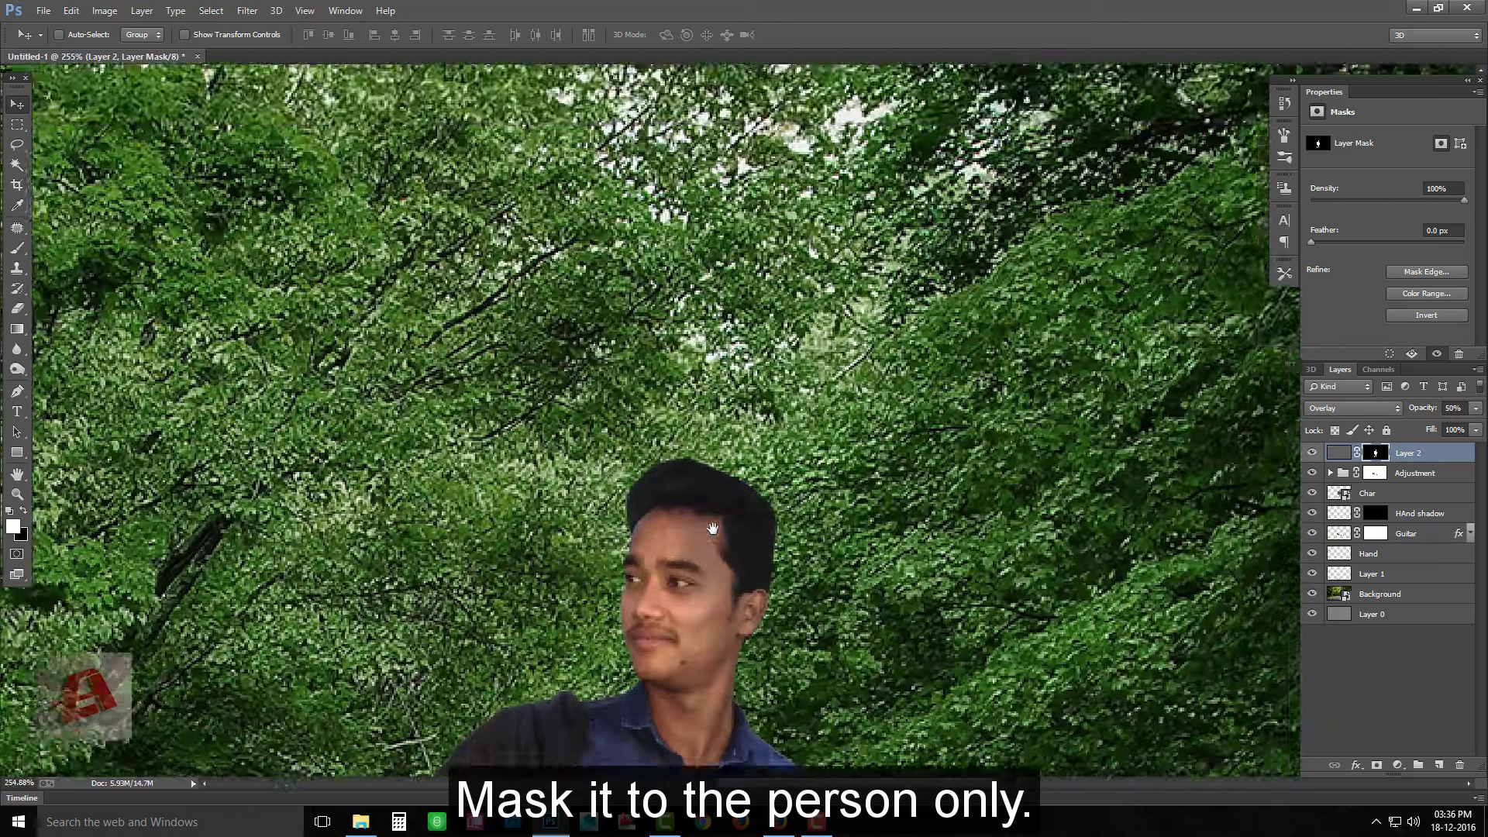
pyautogui.click(19, 368)
pyautogui.click(81, 366)
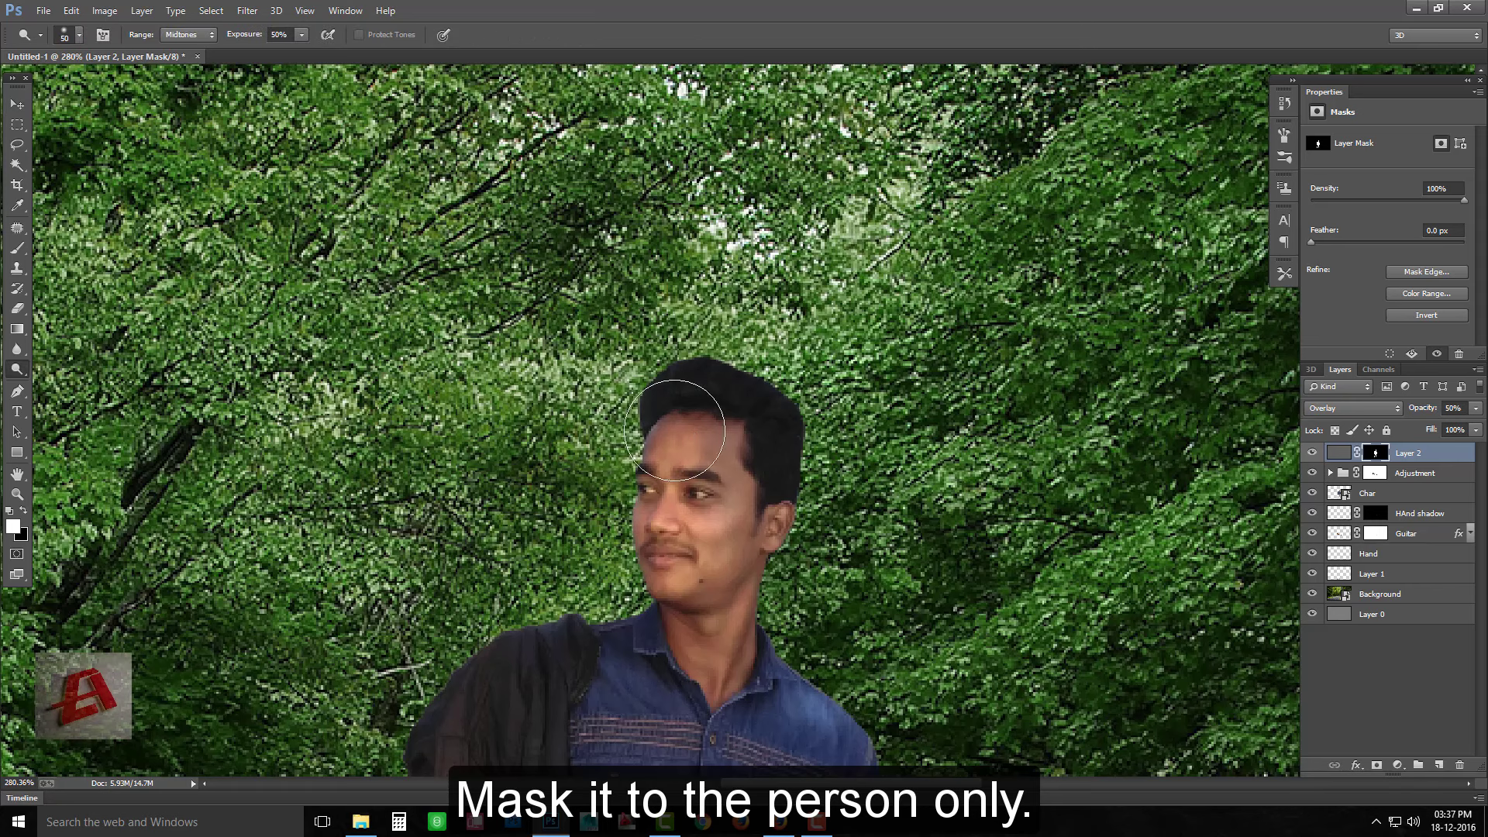
pyautogui.click(1338, 452)
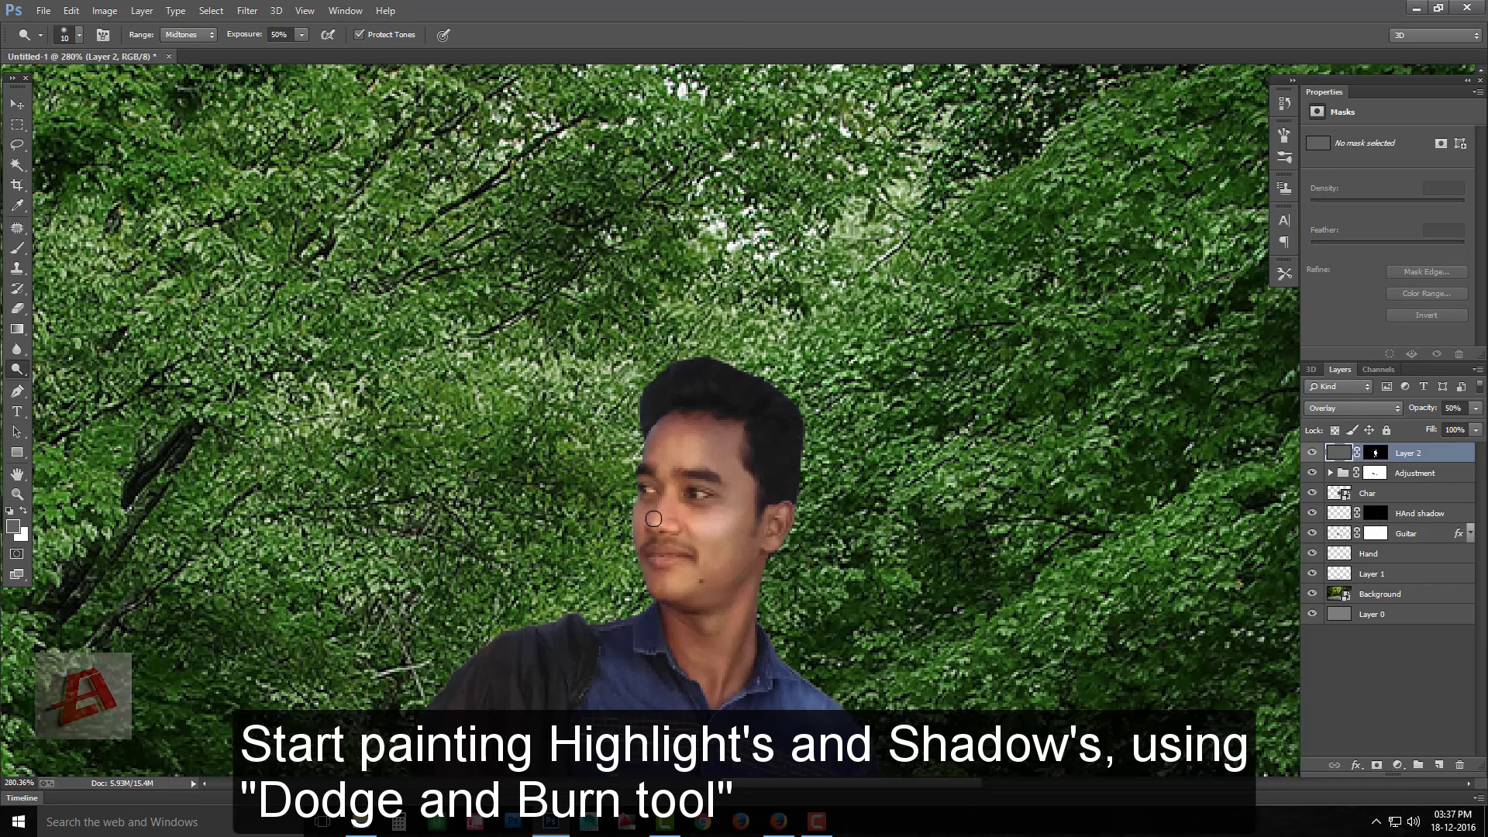
pyautogui.moveTo(690, 445); pyautogui.dragTo(713, 453)
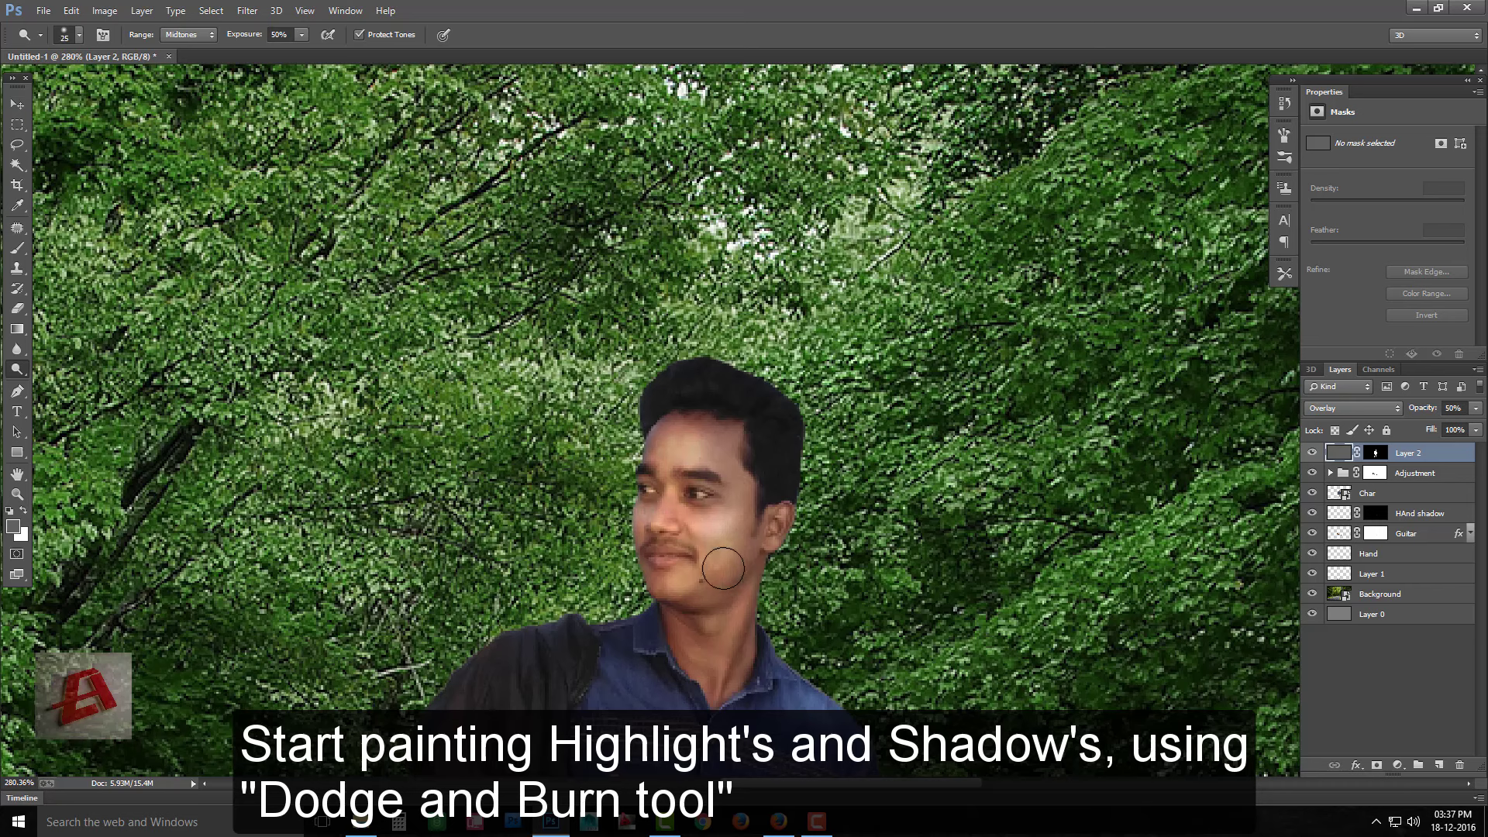
pyautogui.moveTo(751, 600); pyautogui.dragTo(702, 659)
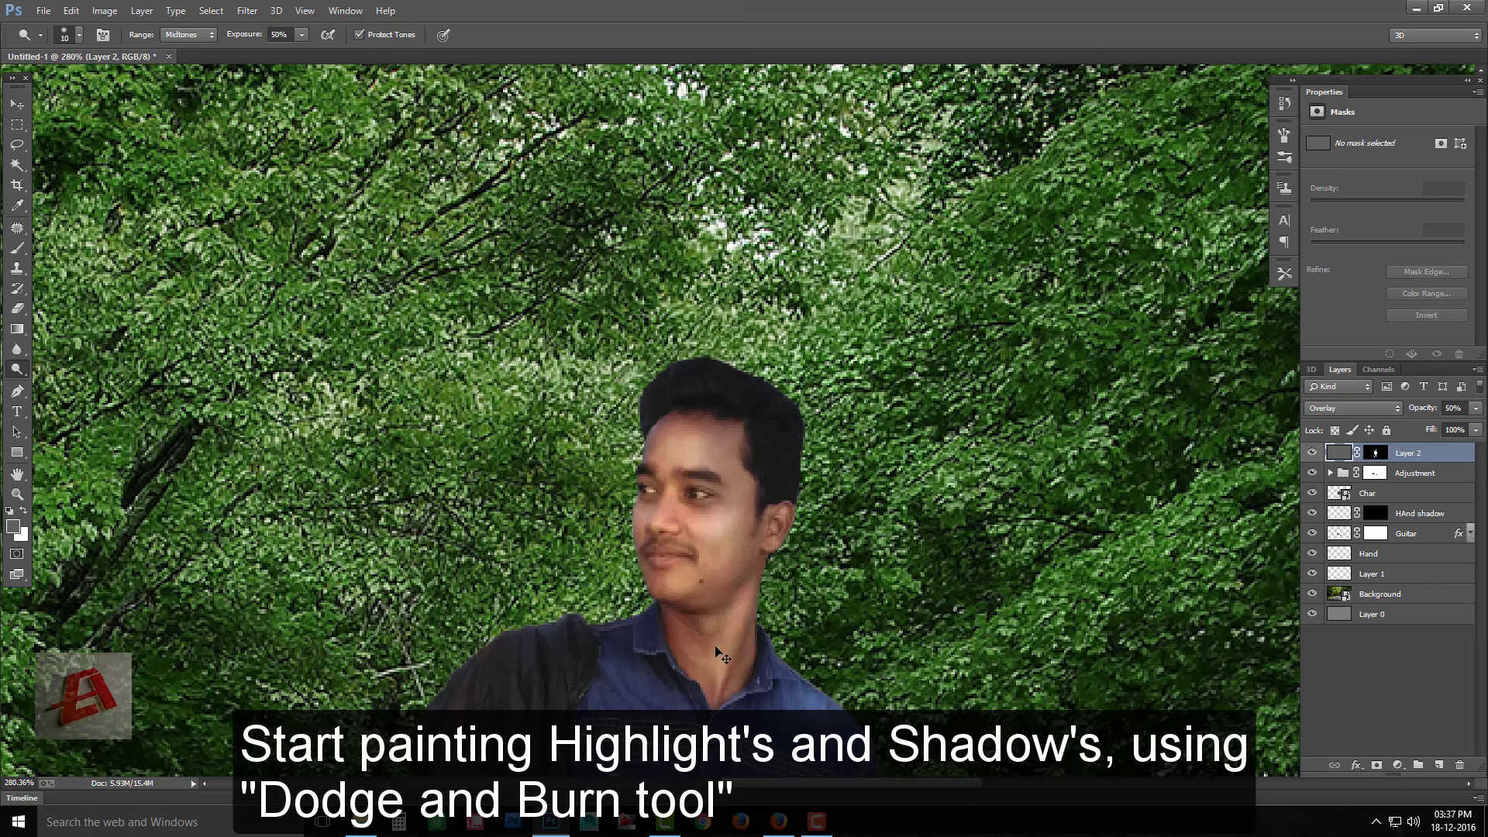
# Burn shadows on the jacket sleeve, jeans and shoes, resizing the brush between 20 and 45
pyautogui.scroll(-5, 765, 552)
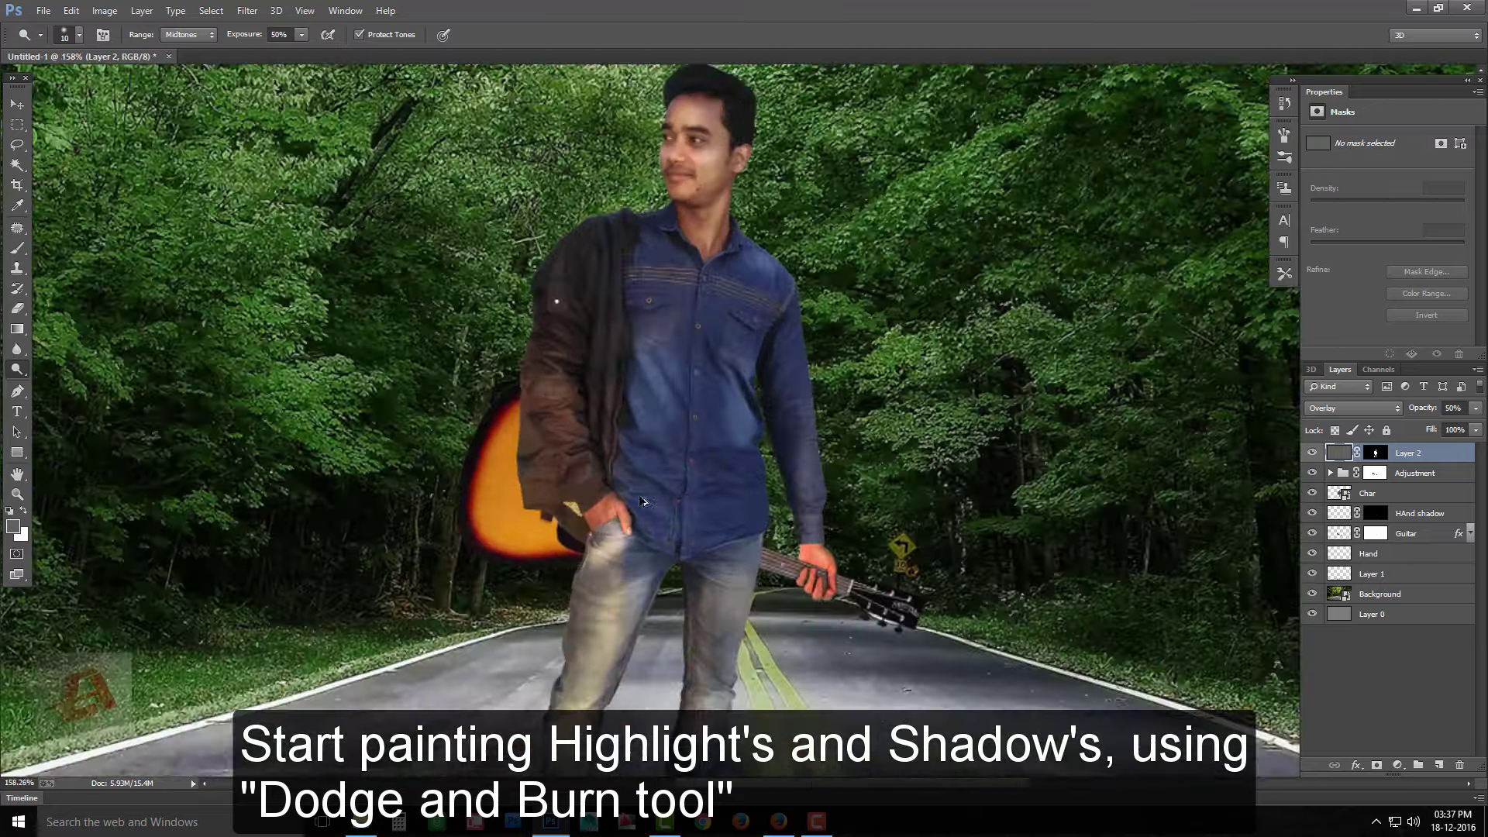
pyautogui.scroll(4, 657, 538)
pyautogui.scroll(-5, 657, 537)
pyautogui.scroll(-5, 657, 537)
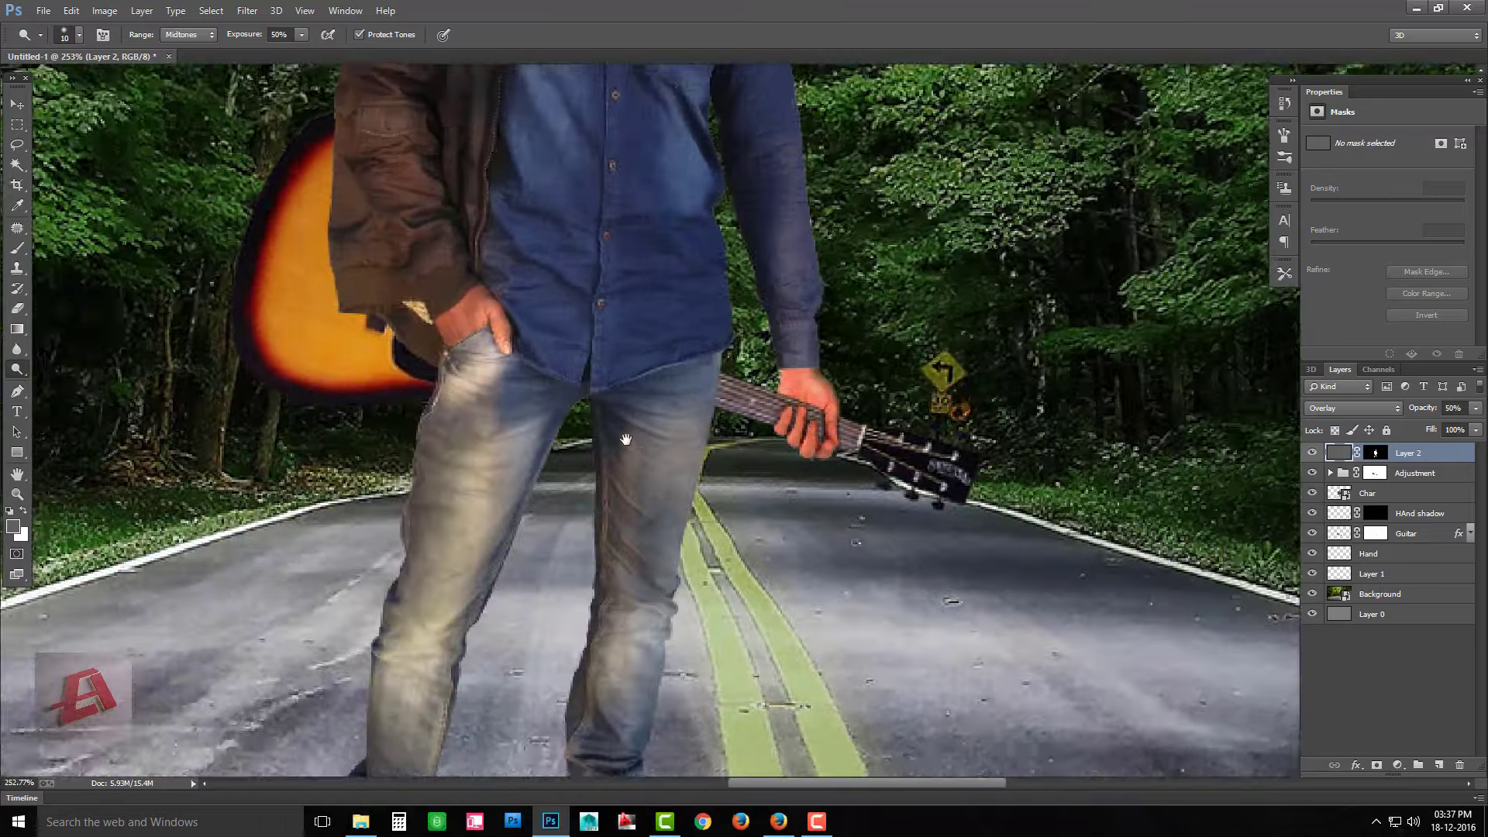
pyautogui.rightClick(17, 368)
pyautogui.click(62, 361)
pyautogui.scroll(10, 618, 456)
pyautogui.scroll(5, 618, 455)
pyautogui.press('[')
pyautogui.press('[')
pyautogui.press('[')
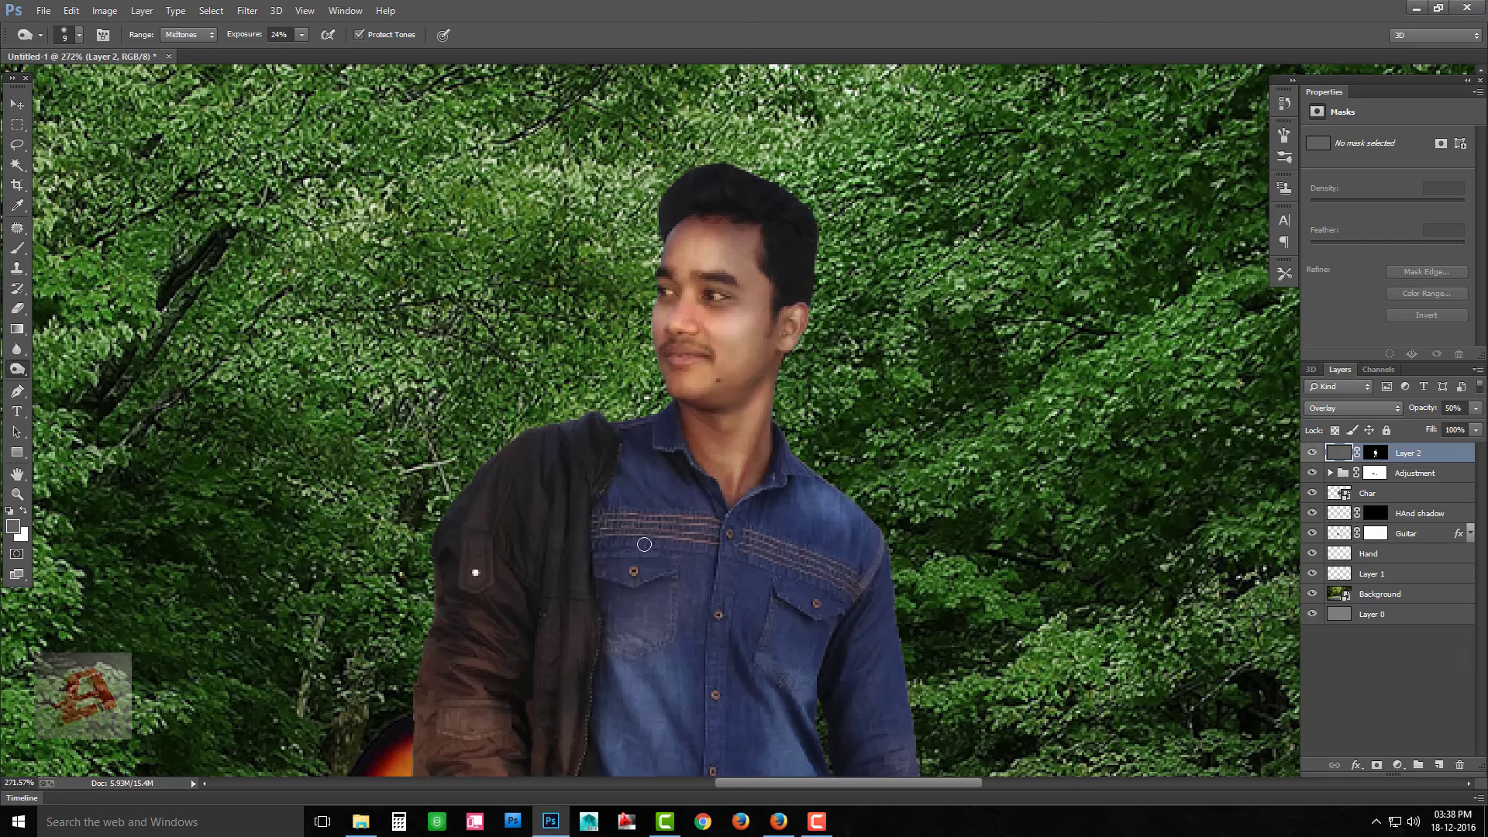
pyautogui.scroll(-4, 599, 284)
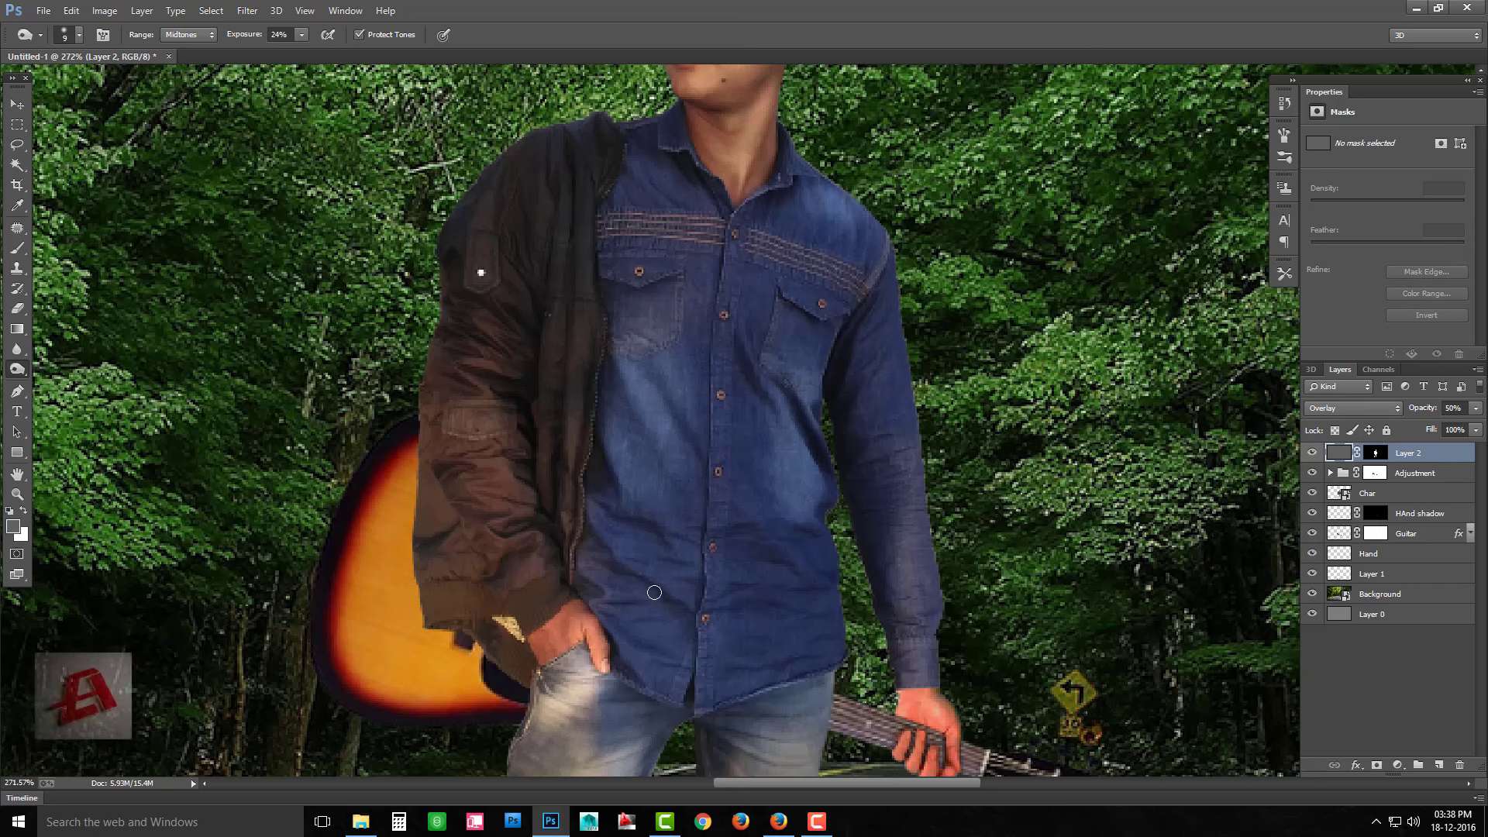
pyautogui.press(']')
pyautogui.press(']')
pyautogui.press(']')
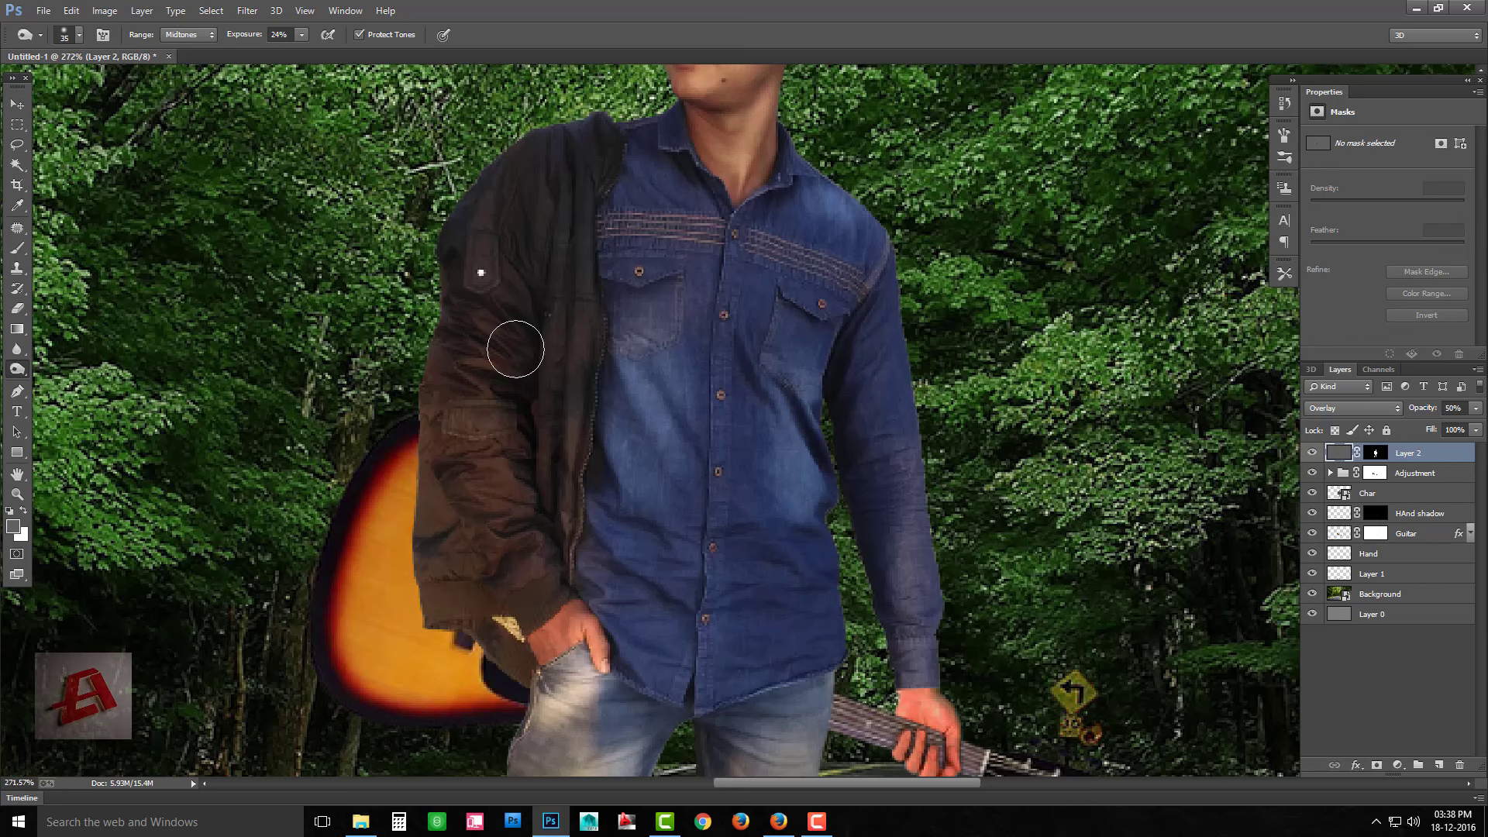
pyautogui.press(']')
pyautogui.press(']')
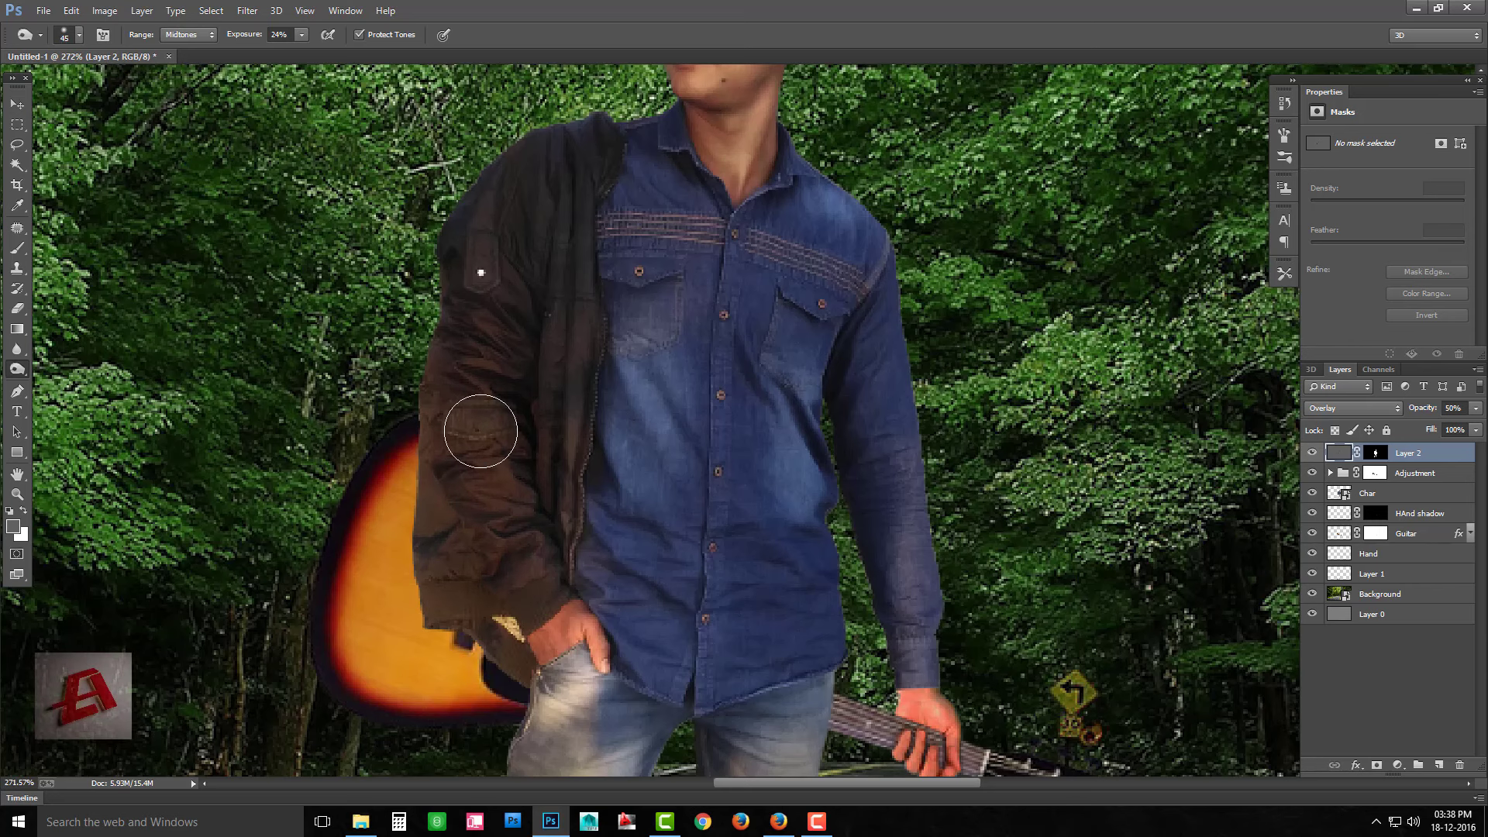
pyautogui.press('[')
pyautogui.press('[')
pyautogui.press('[')
pyautogui.scroll(-4, 777, 481)
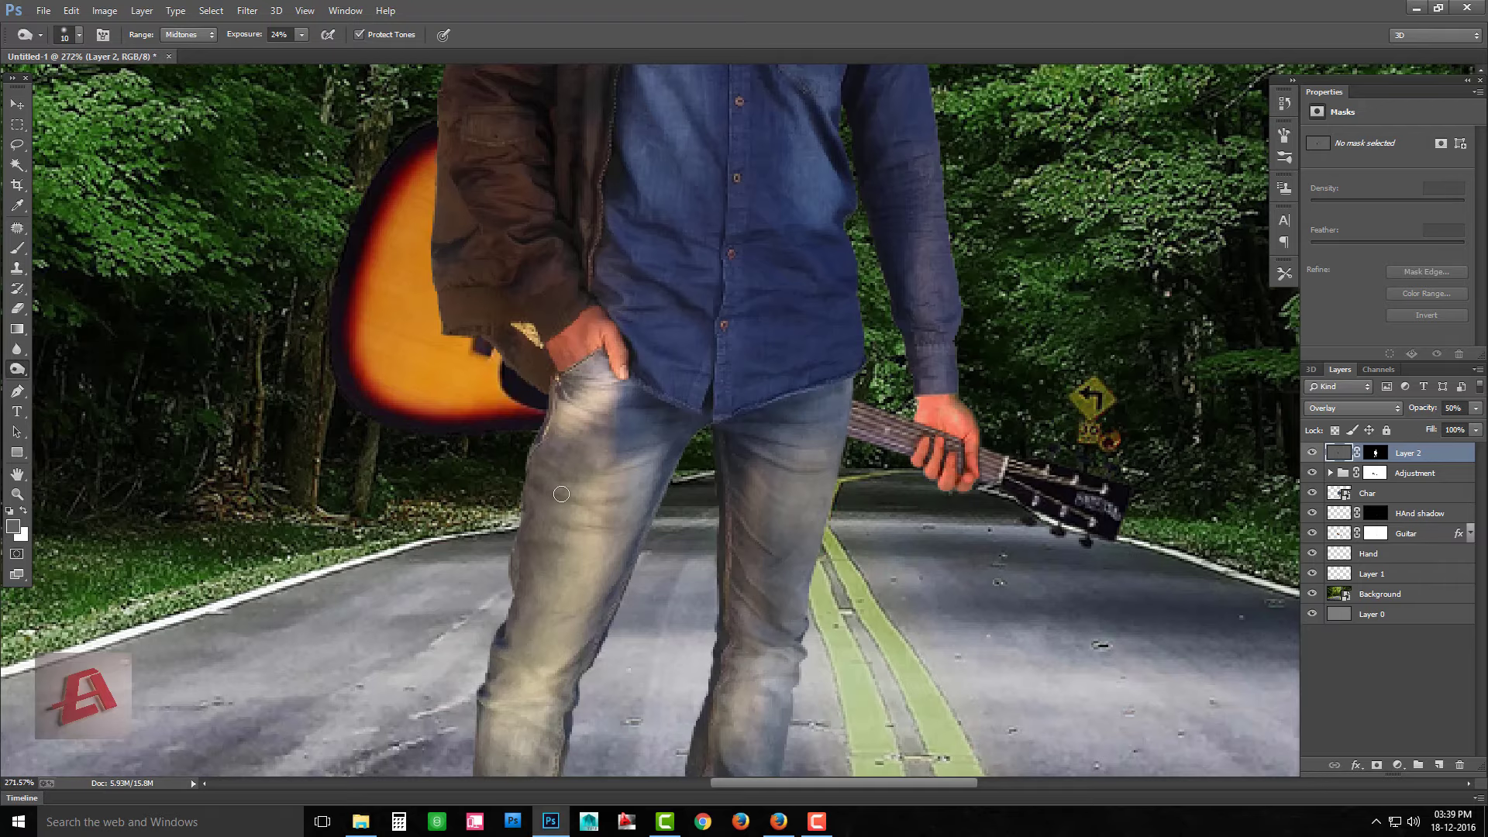
pyautogui.scroll(-2, 561, 494)
pyautogui.scroll(-3, 504, 620)
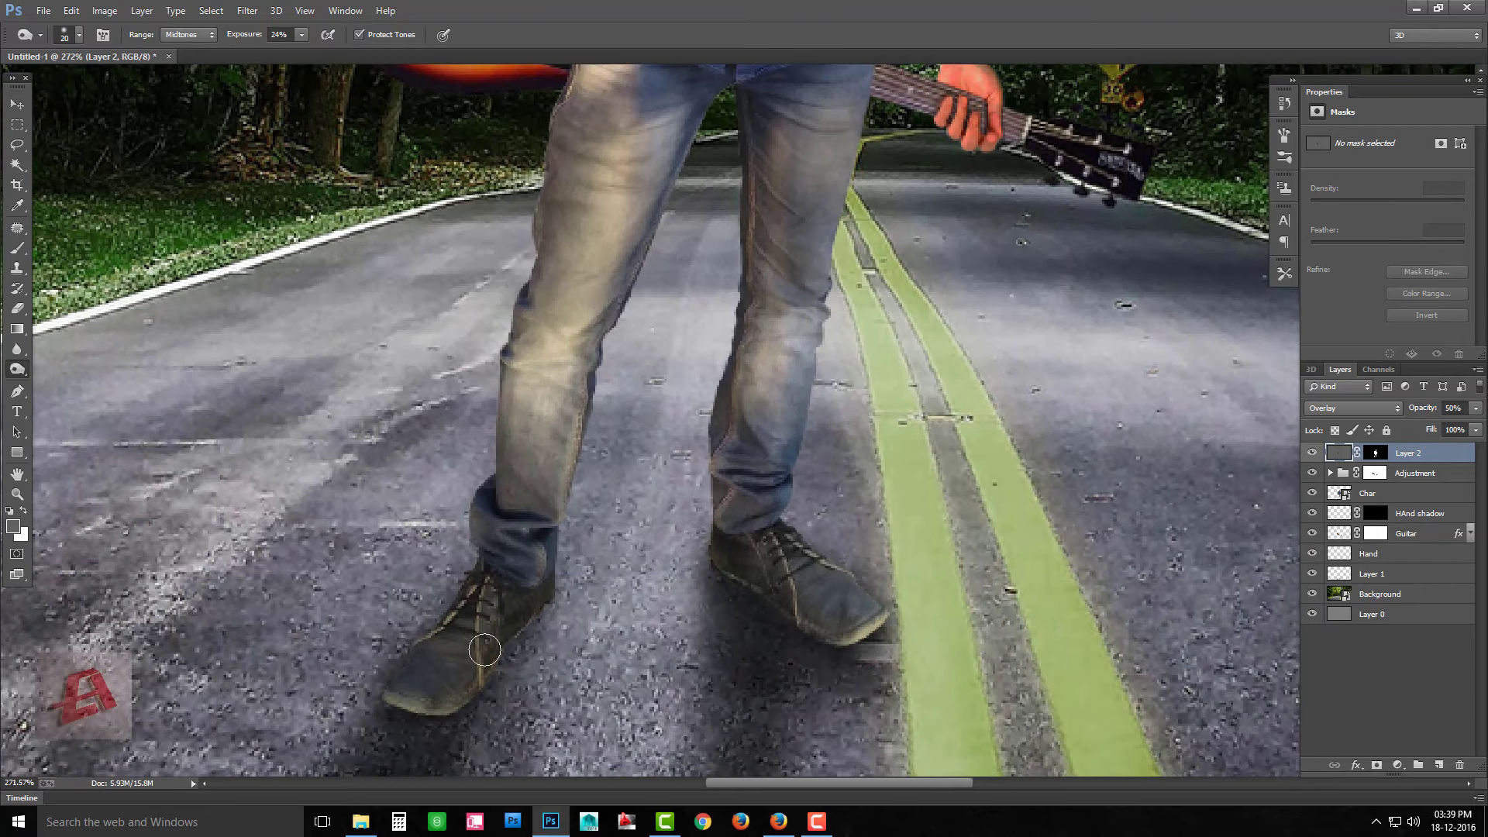
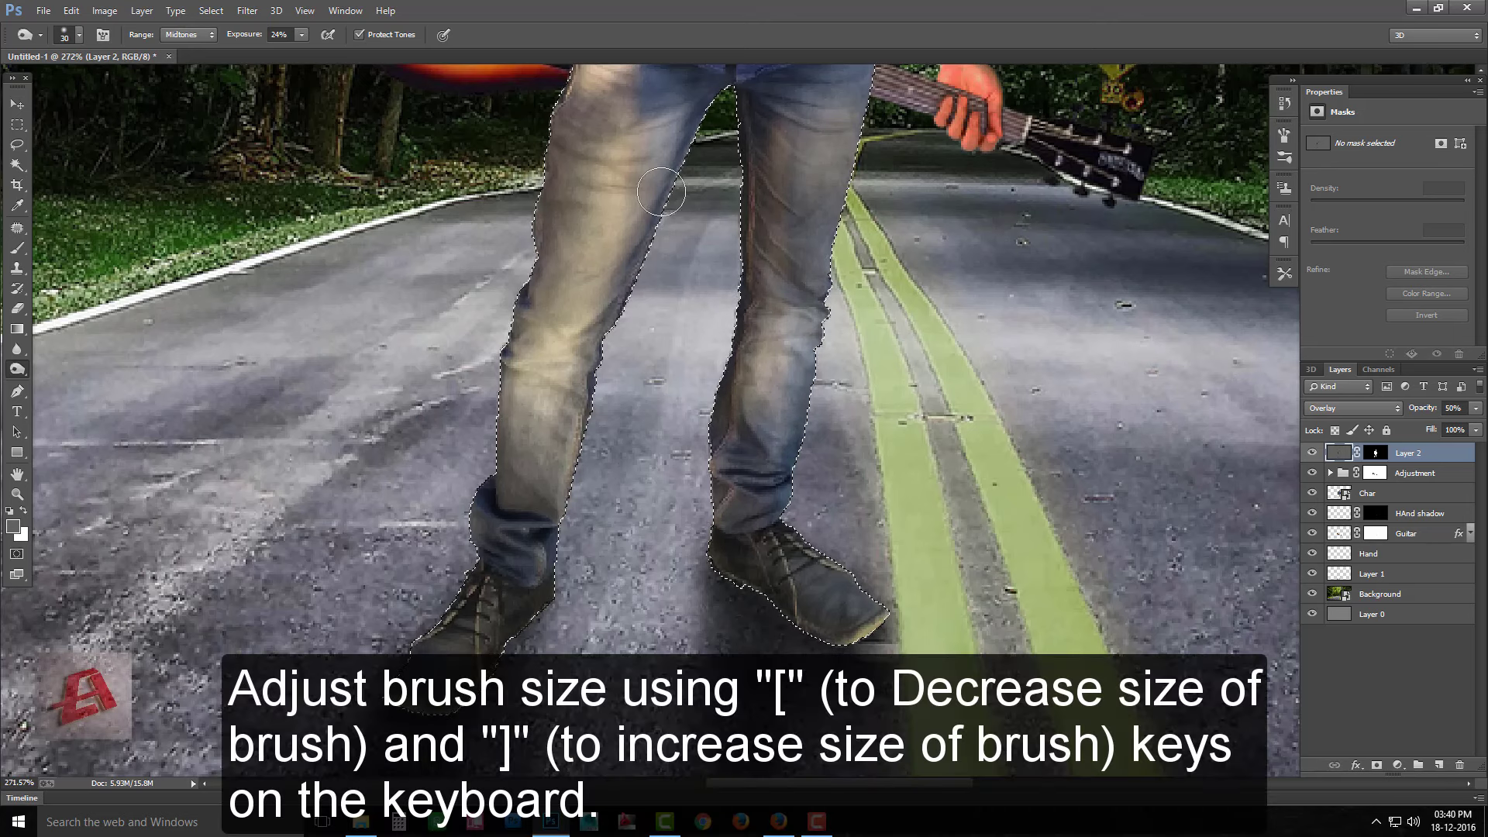
# Fit the scene in view and toggle Layer 2's shading off and on to compare
pyautogui.scroll(-3, 565, 396)
pyautogui.scroll(4, 565, 396)
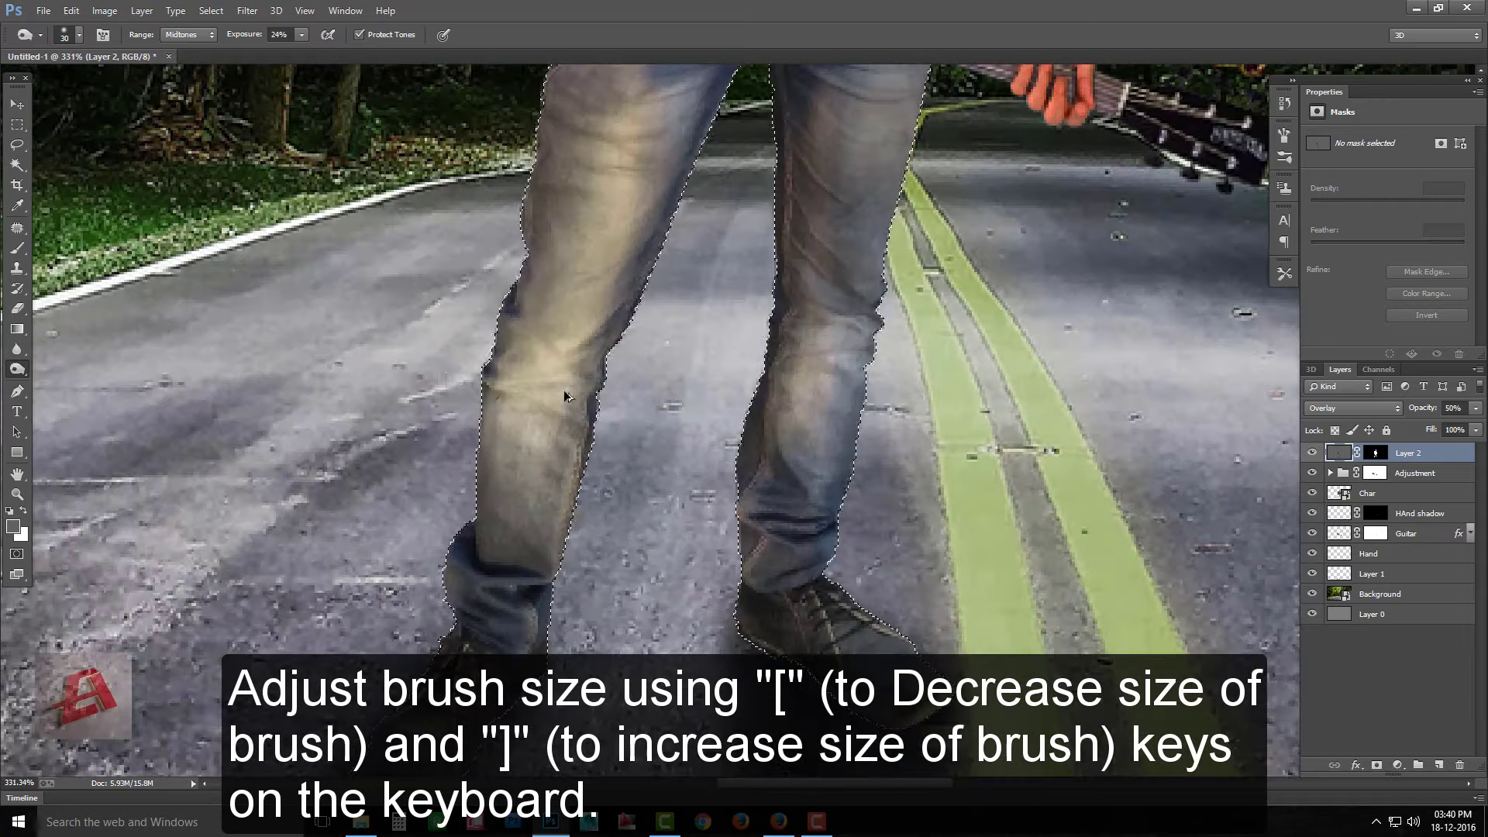
pyautogui.scroll(4, 424, 589)
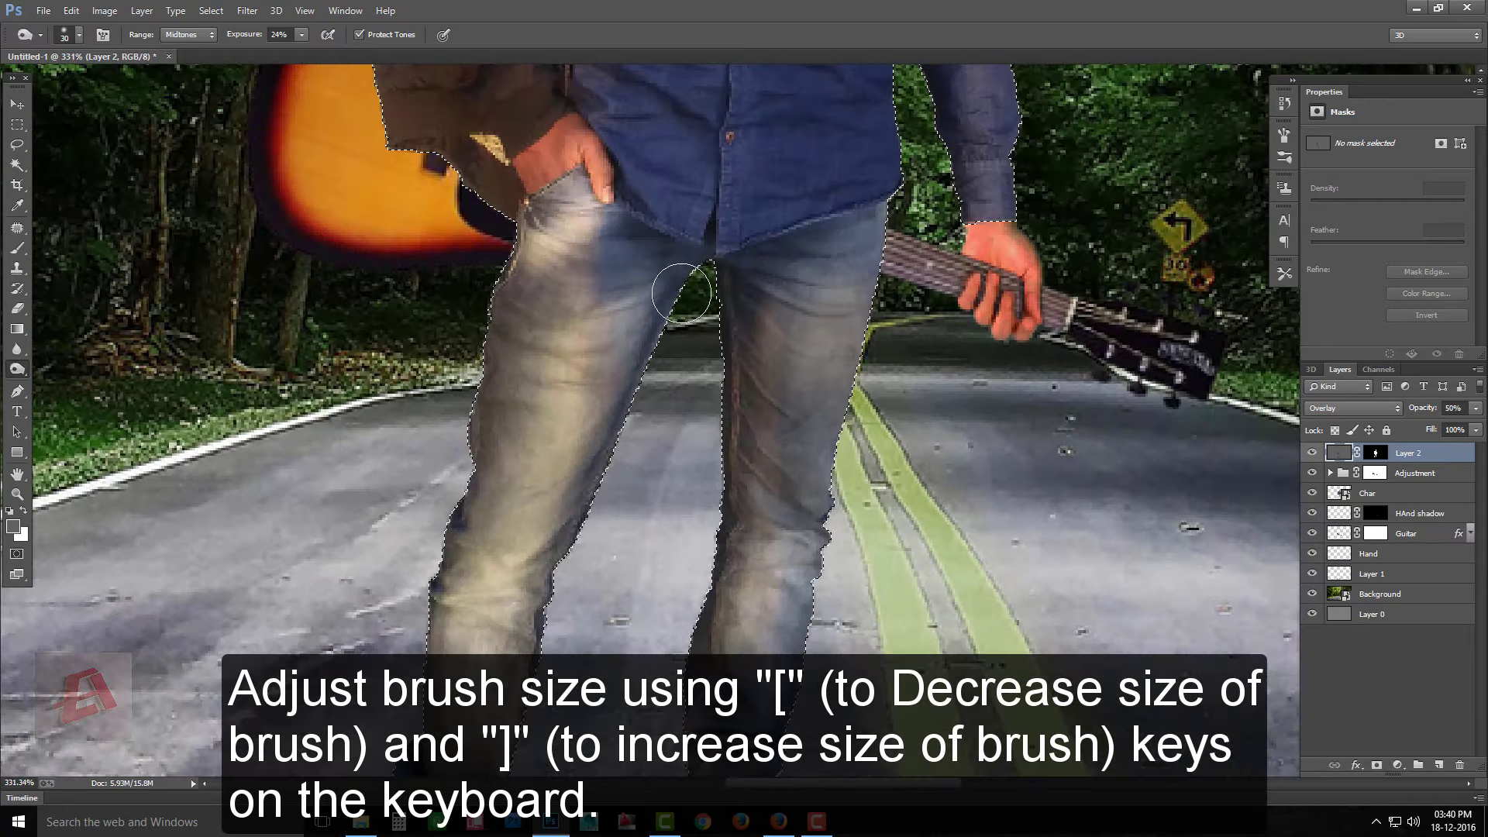
pyautogui.scroll(2, 934, 383)
pyautogui.scroll(2, 935, 384)
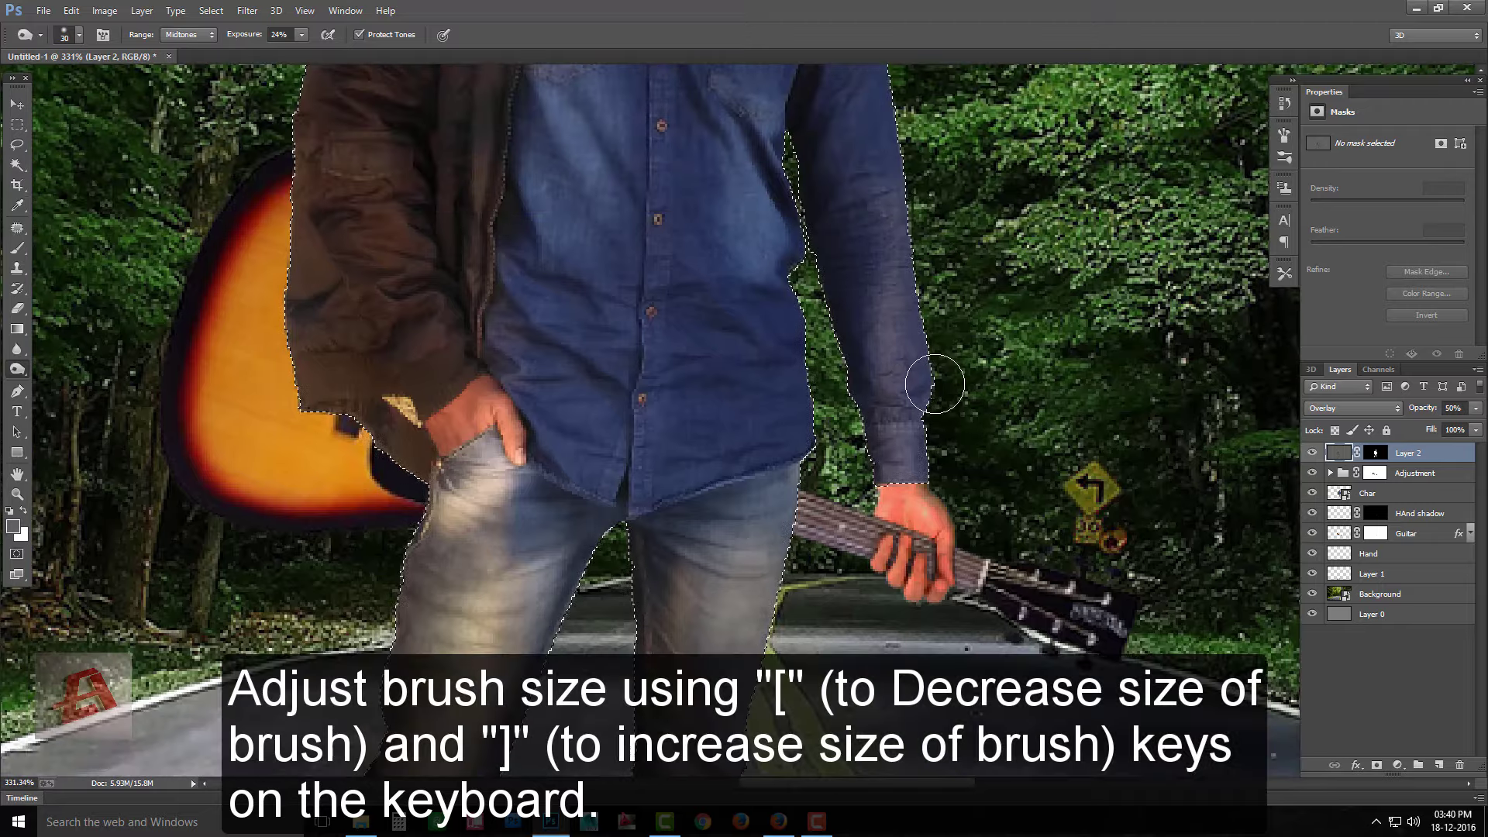
pyautogui.scroll(2, 934, 383)
pyautogui.scroll(3, 375, 225)
pyautogui.scroll(1, 375, 225)
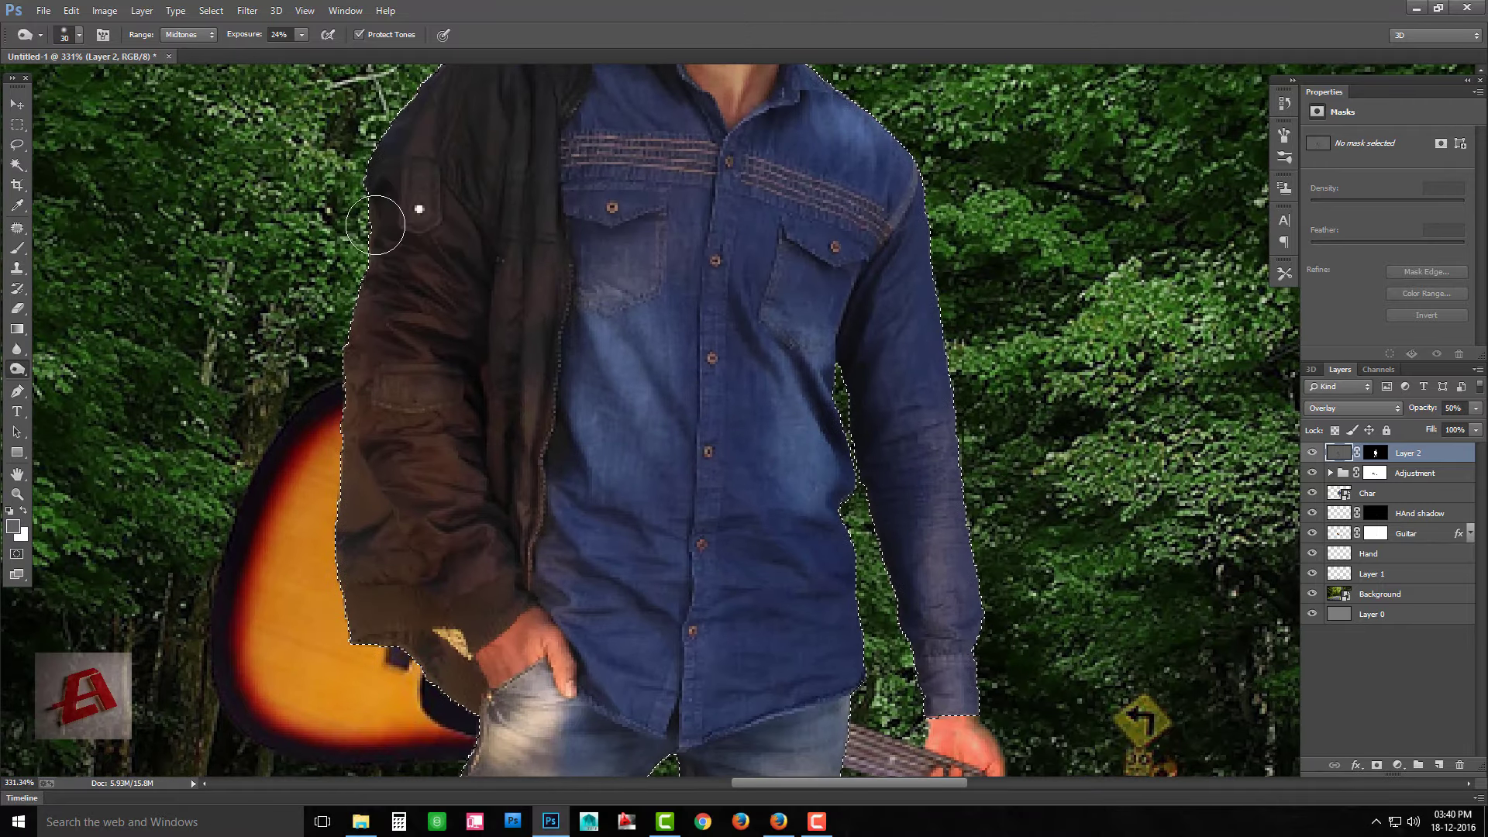
pyautogui.scroll(3, 434, 349)
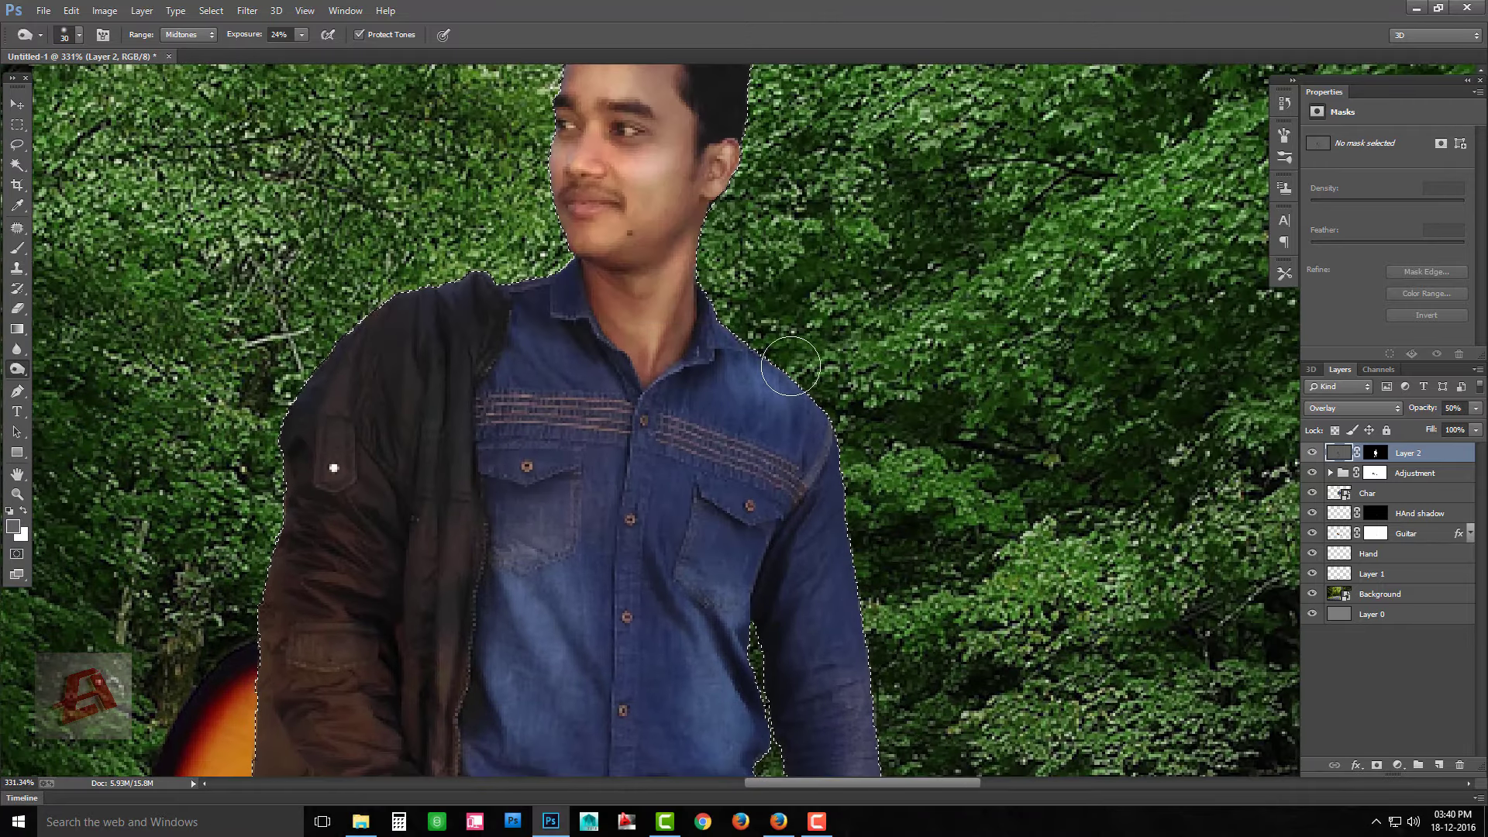
pyautogui.hotkey('ctrl', '0')
pyautogui.click(1311, 453)
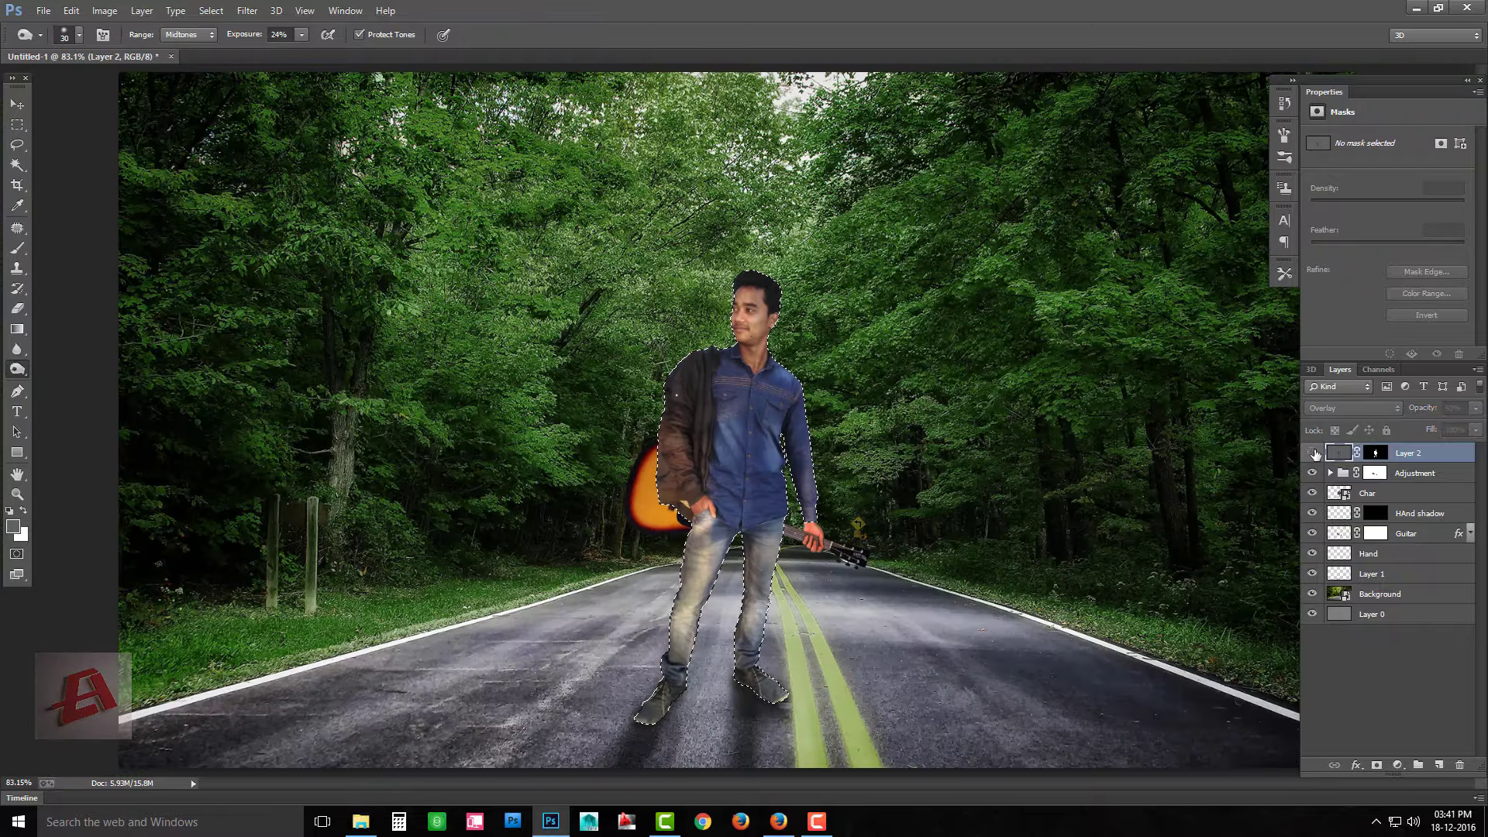
pyautogui.click(1311, 453)
pyautogui.click(1312, 453)
pyautogui.click(1312, 453)
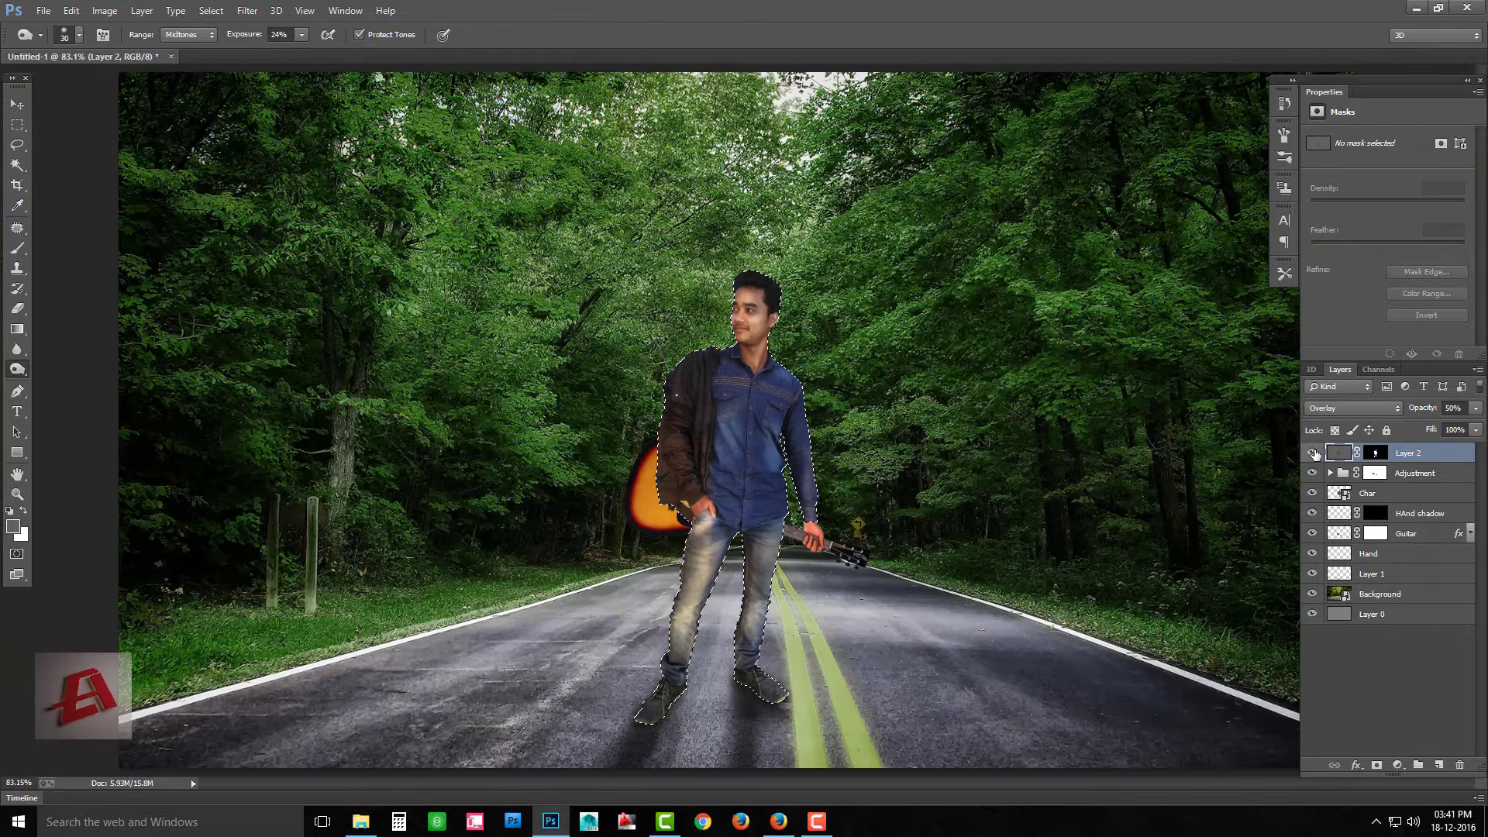
pyautogui.click(1312, 453)
pyautogui.click(1312, 453)
pyautogui.scroll(5, 774, 659)
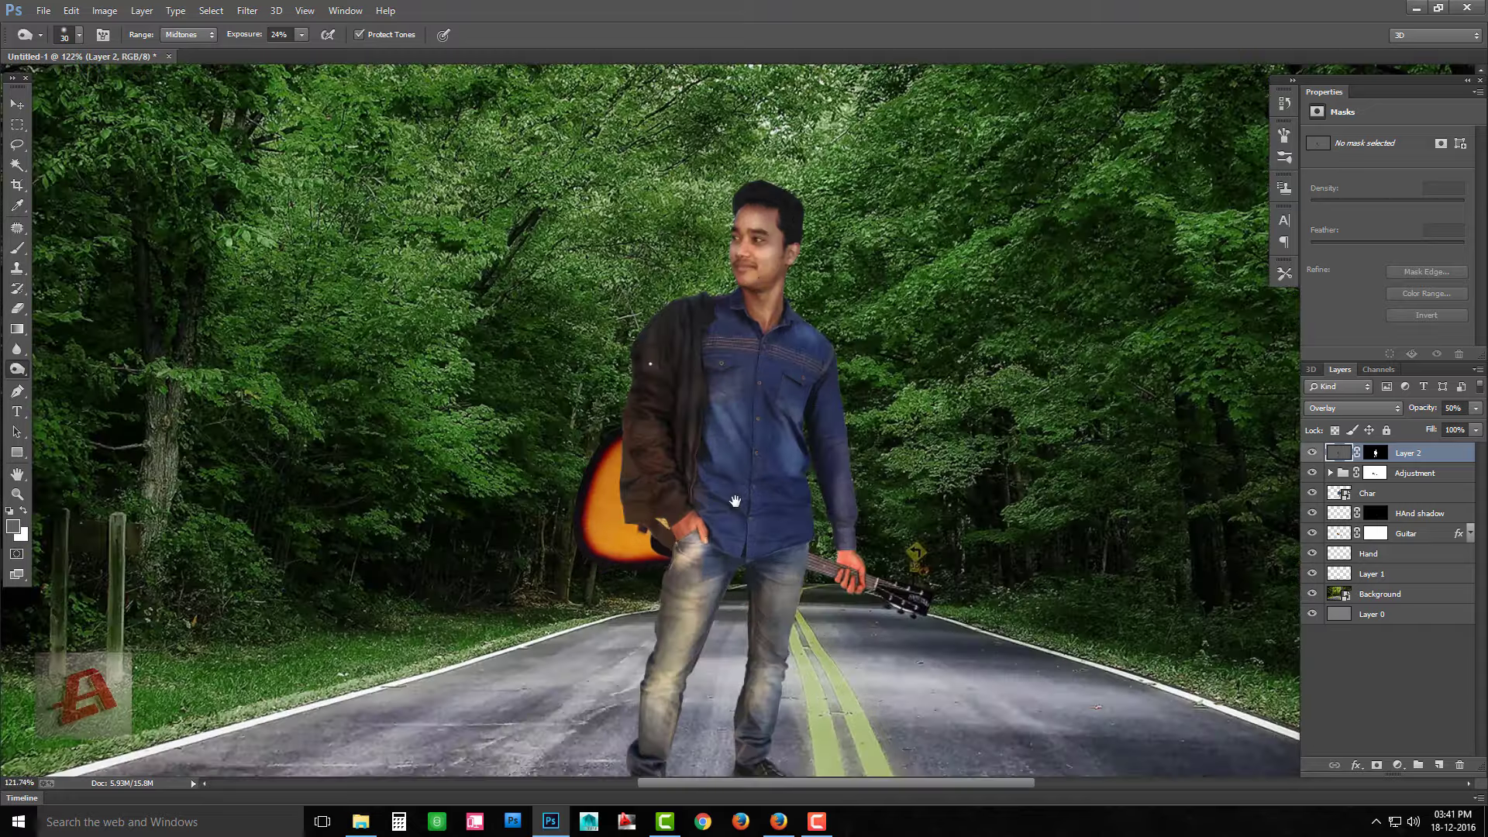
pyautogui.press('v')
# Rename Layer 2 to 'Charec shadowing' and add a new layer named 'show sha' above it
pyautogui.doubleClick(1408, 453)
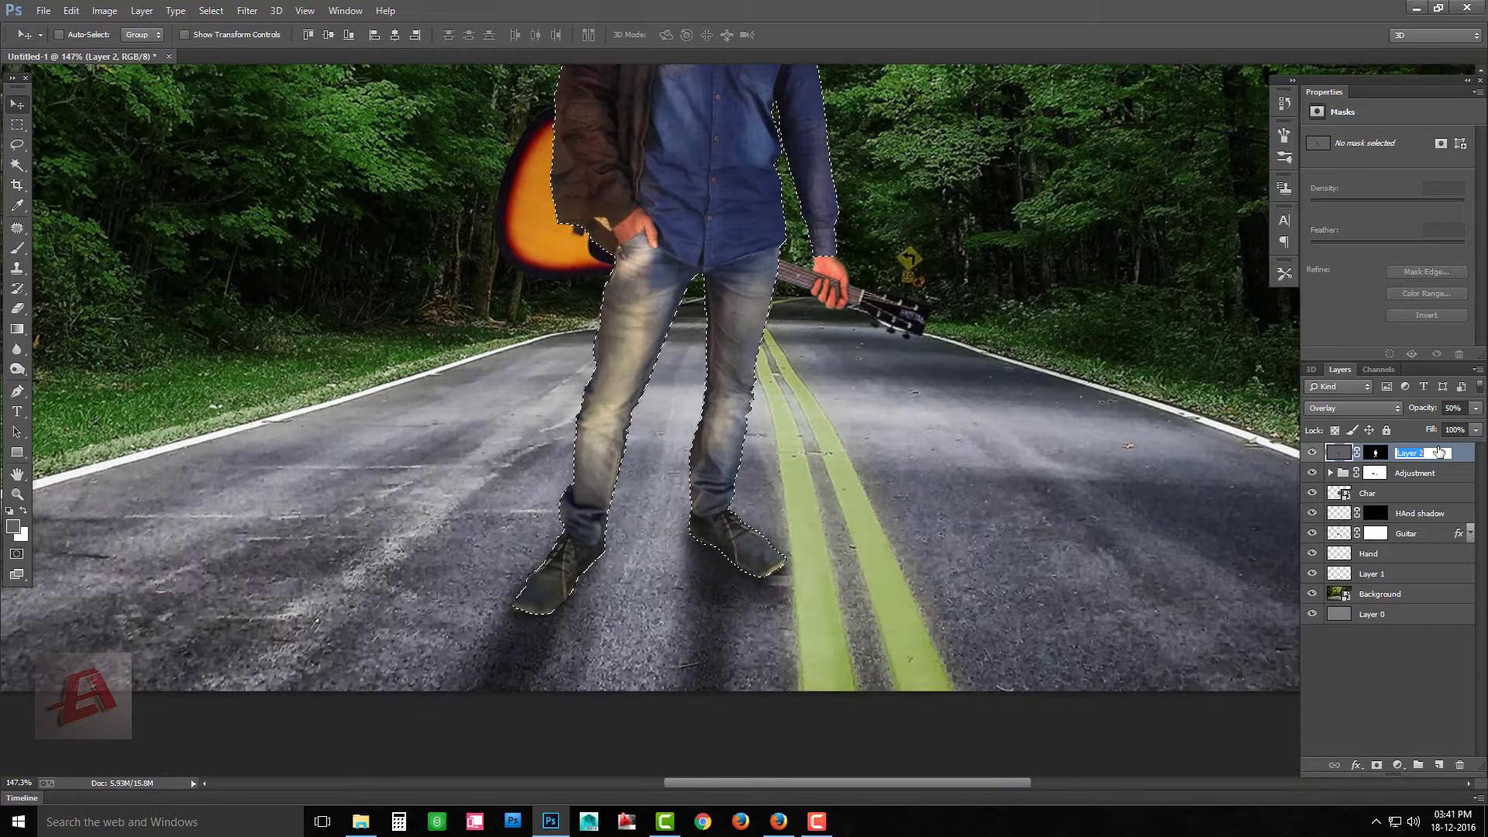
pyautogui.write('Charec shadowing')
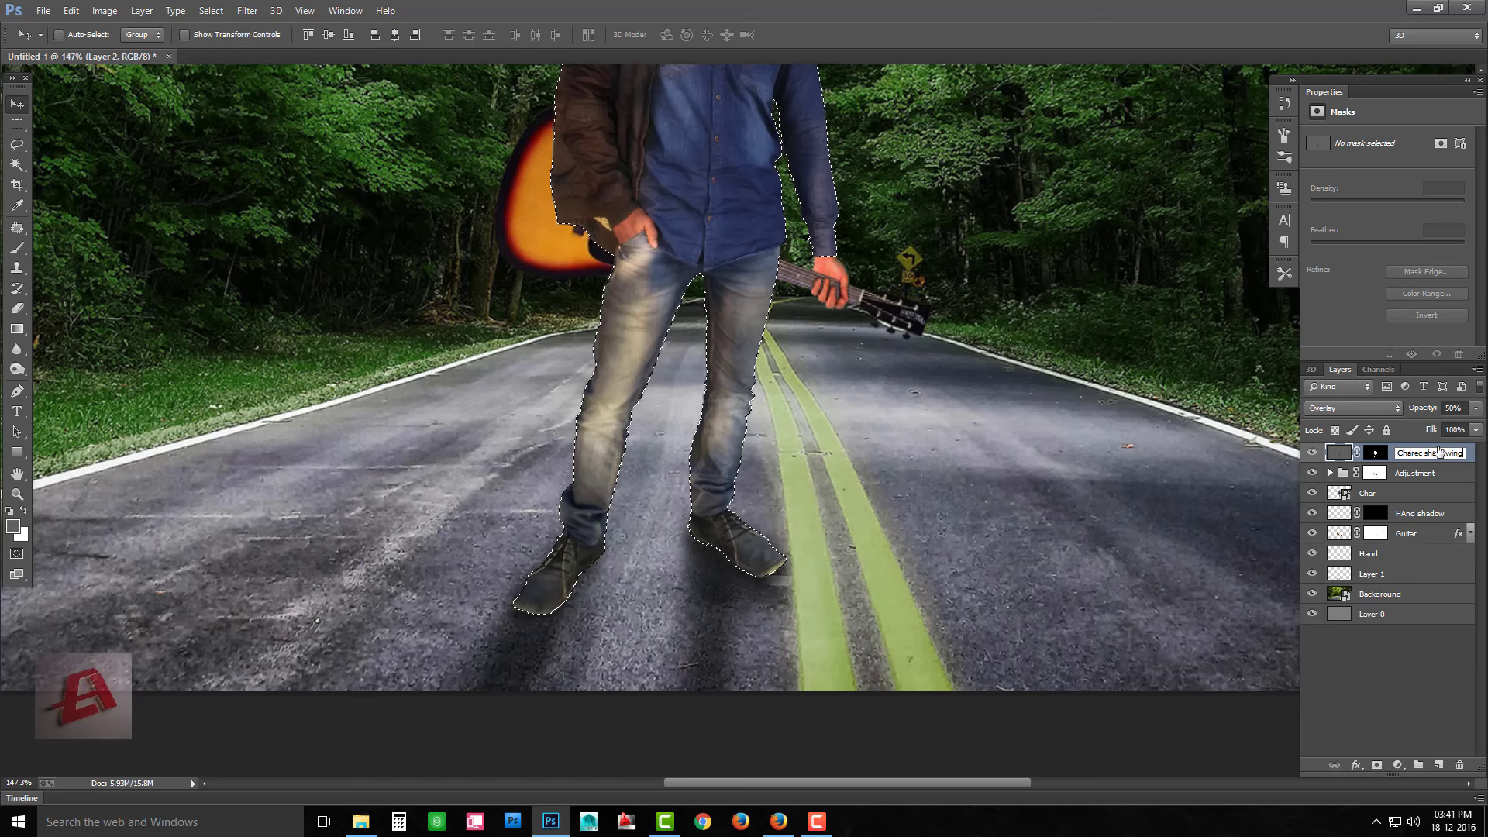
pyautogui.press('Return')
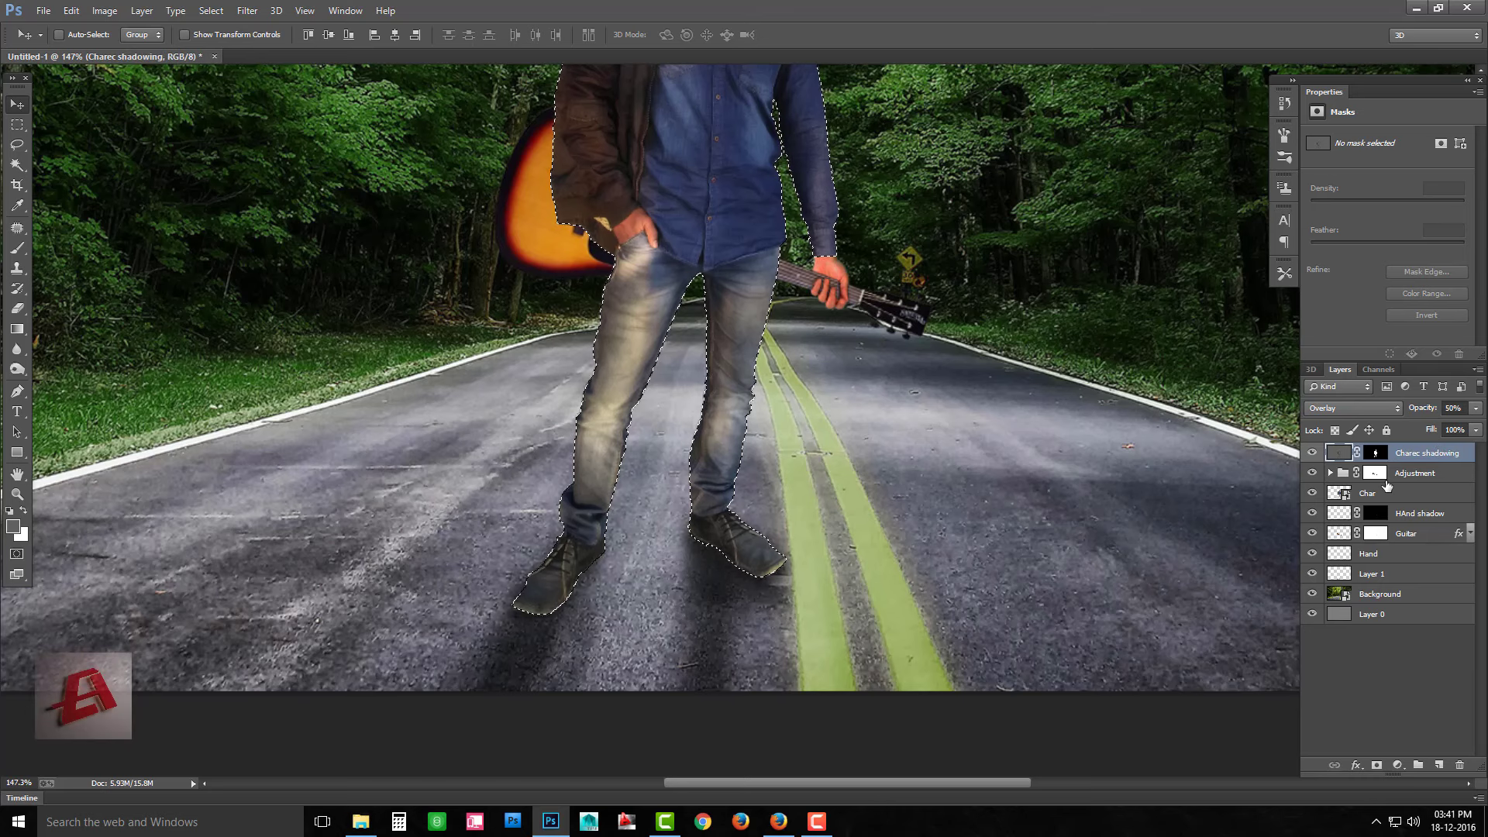
pyautogui.click(1438, 765)
pyautogui.doubleClick(1376, 452)
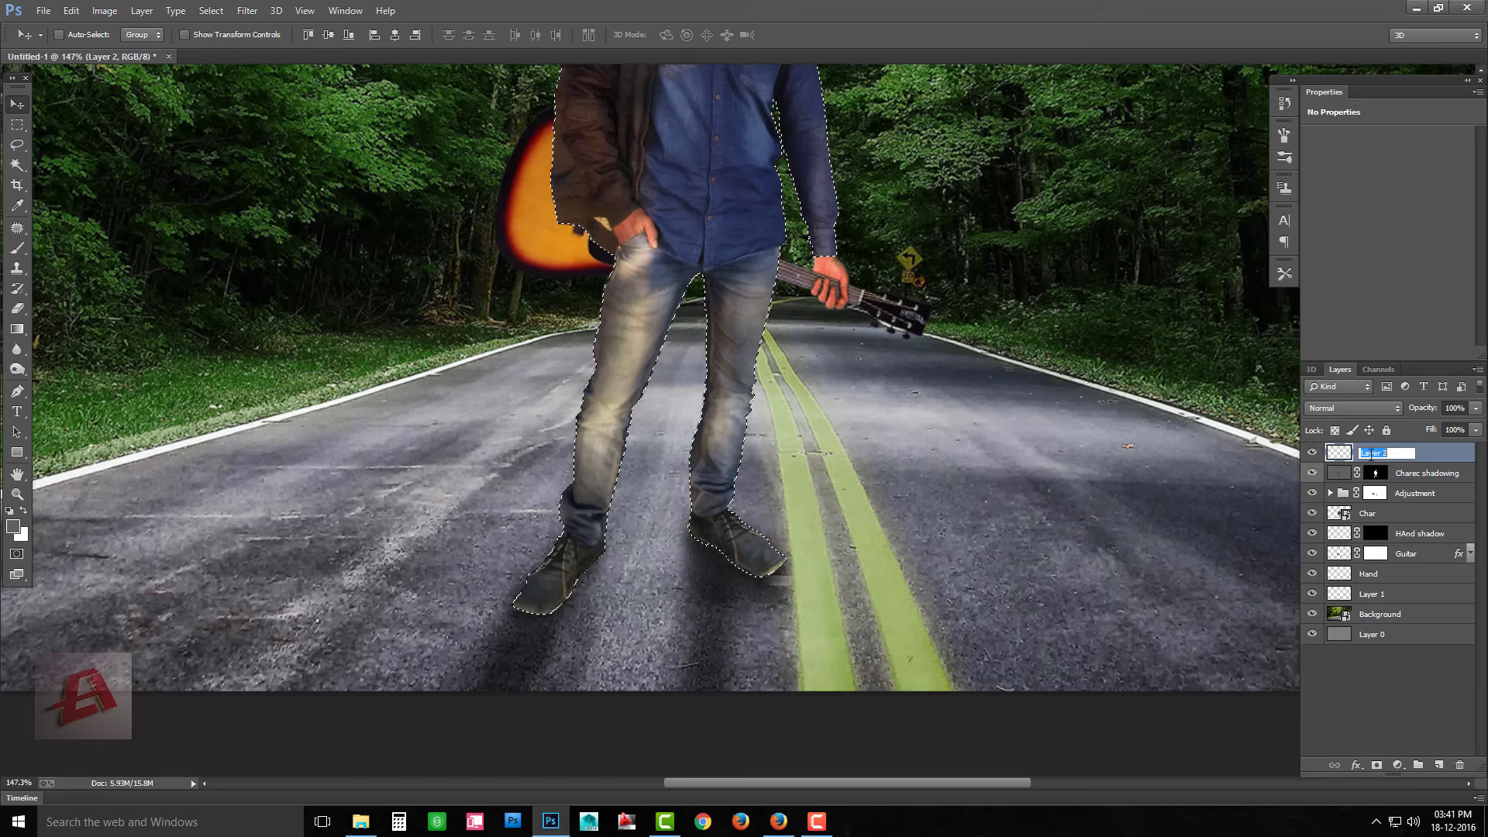
pyautogui.write('show sha')
pyautogui.press('Return')
pyautogui.press('w')
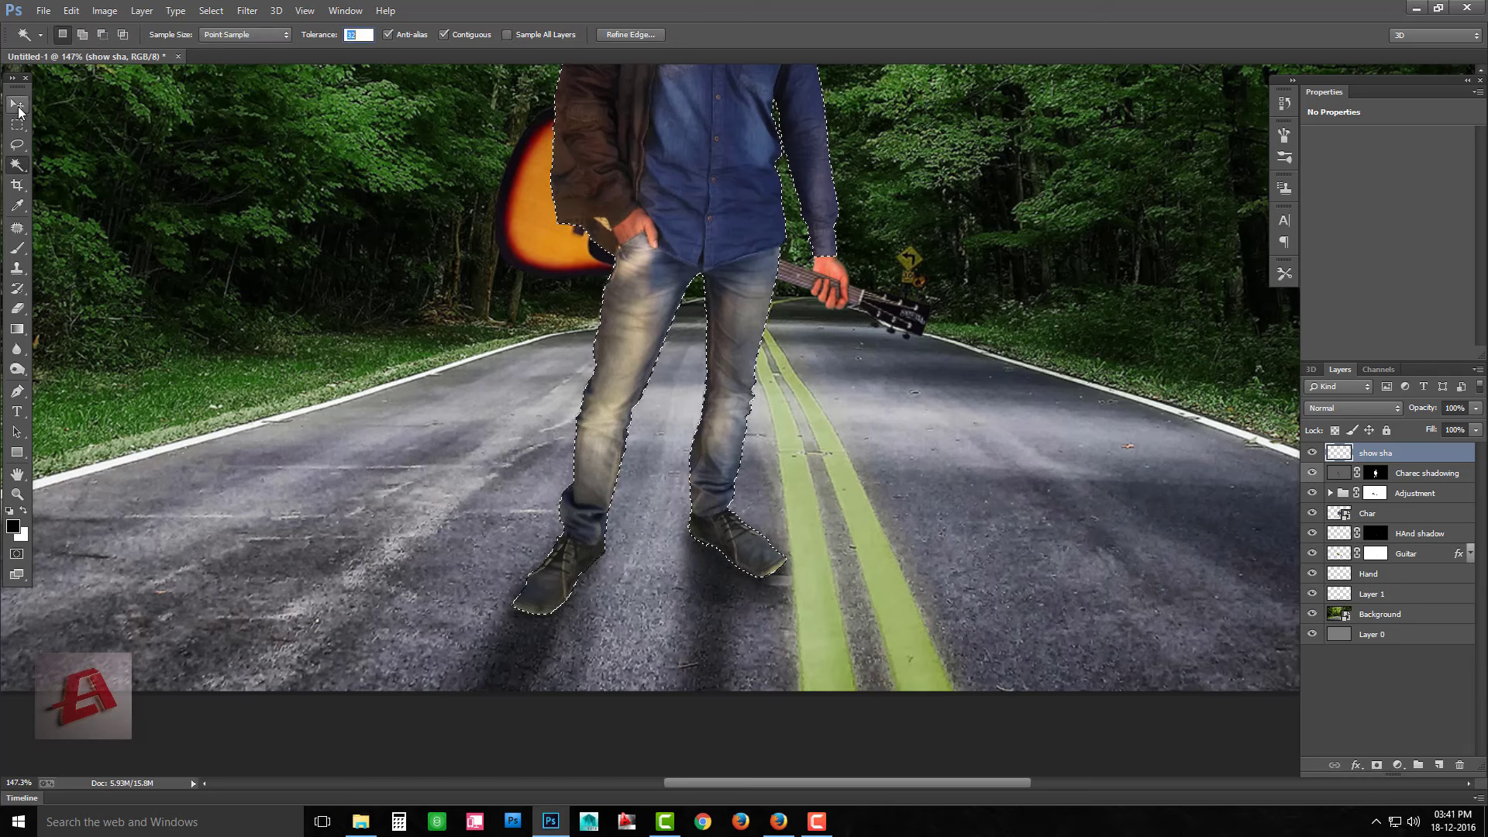
# Zoom to the feet and paint soft black over both shoes on the show sha layer
pyautogui.press('v')
pyautogui.scroll(3, 563, 589)
pyautogui.moveTo(561, 651); pyautogui.dragTo(509, 311)
pyautogui.scroll(2, 509, 312)
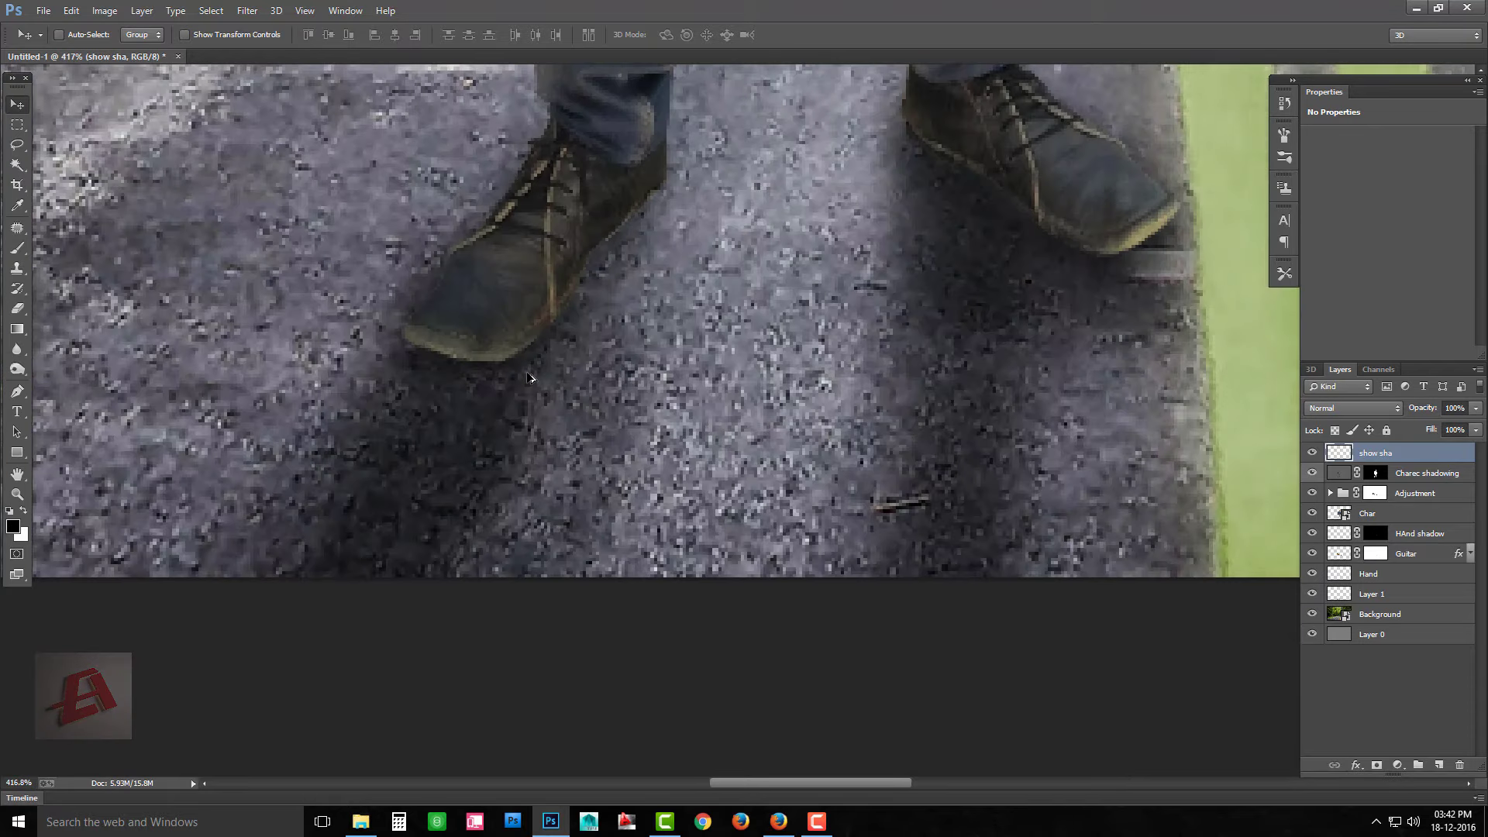
pyautogui.scroll(1, 531, 374)
pyautogui.press('b')
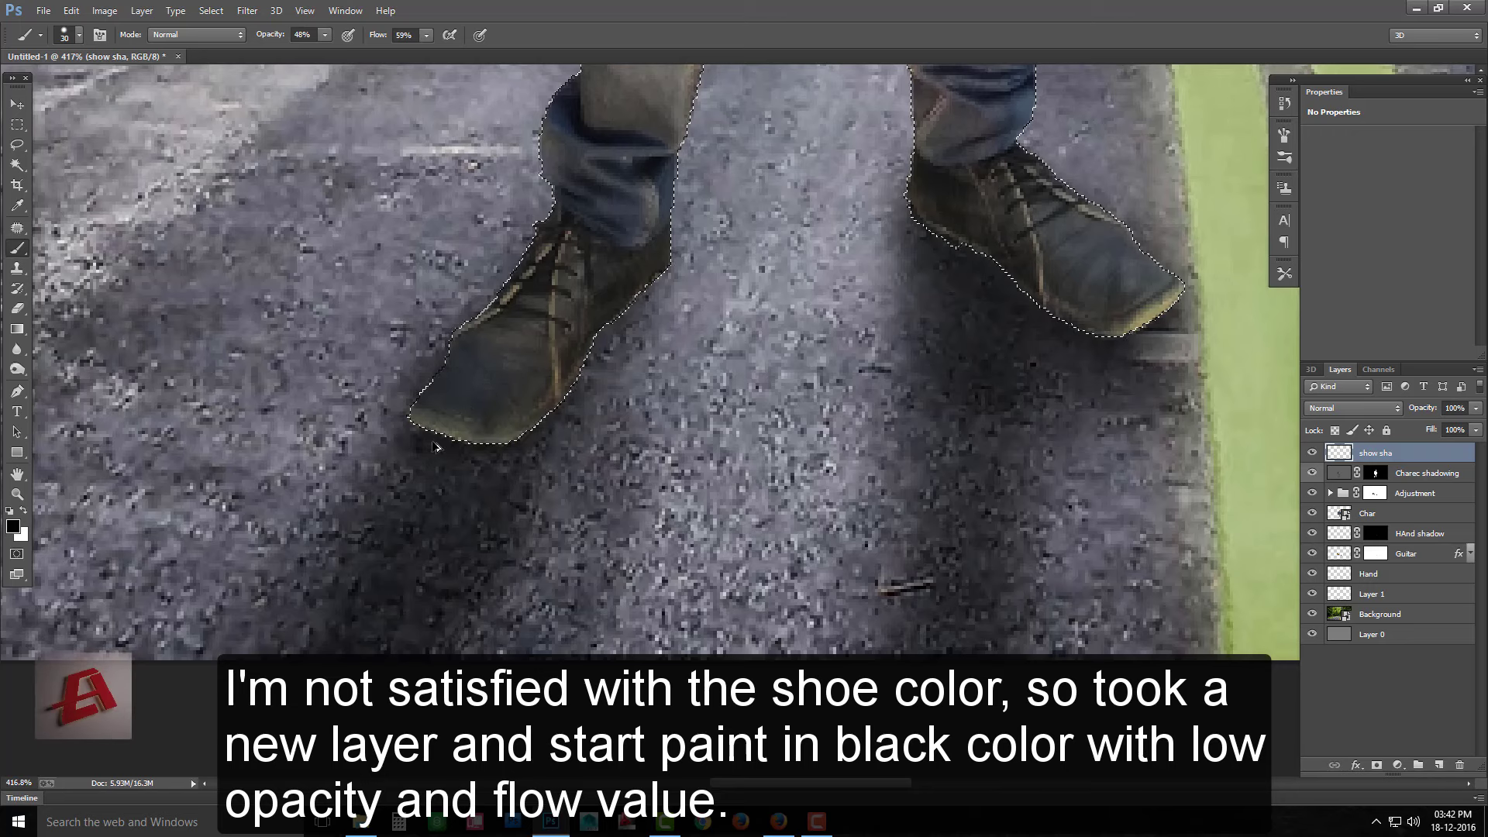
pyautogui.moveTo(434, 446); pyautogui.dragTo(509, 438)
pyautogui.press('z')
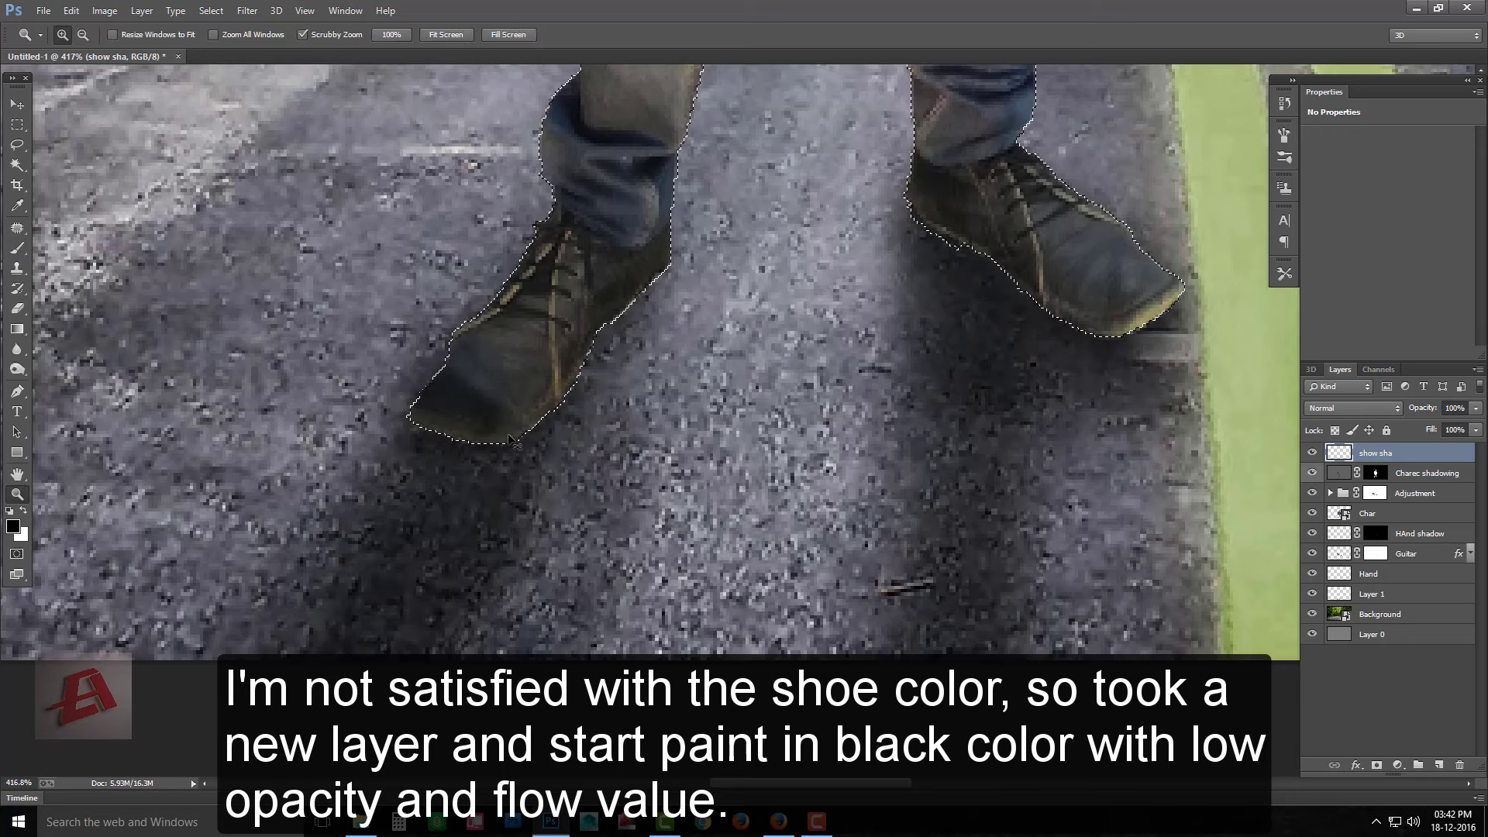
pyautogui.press('b')
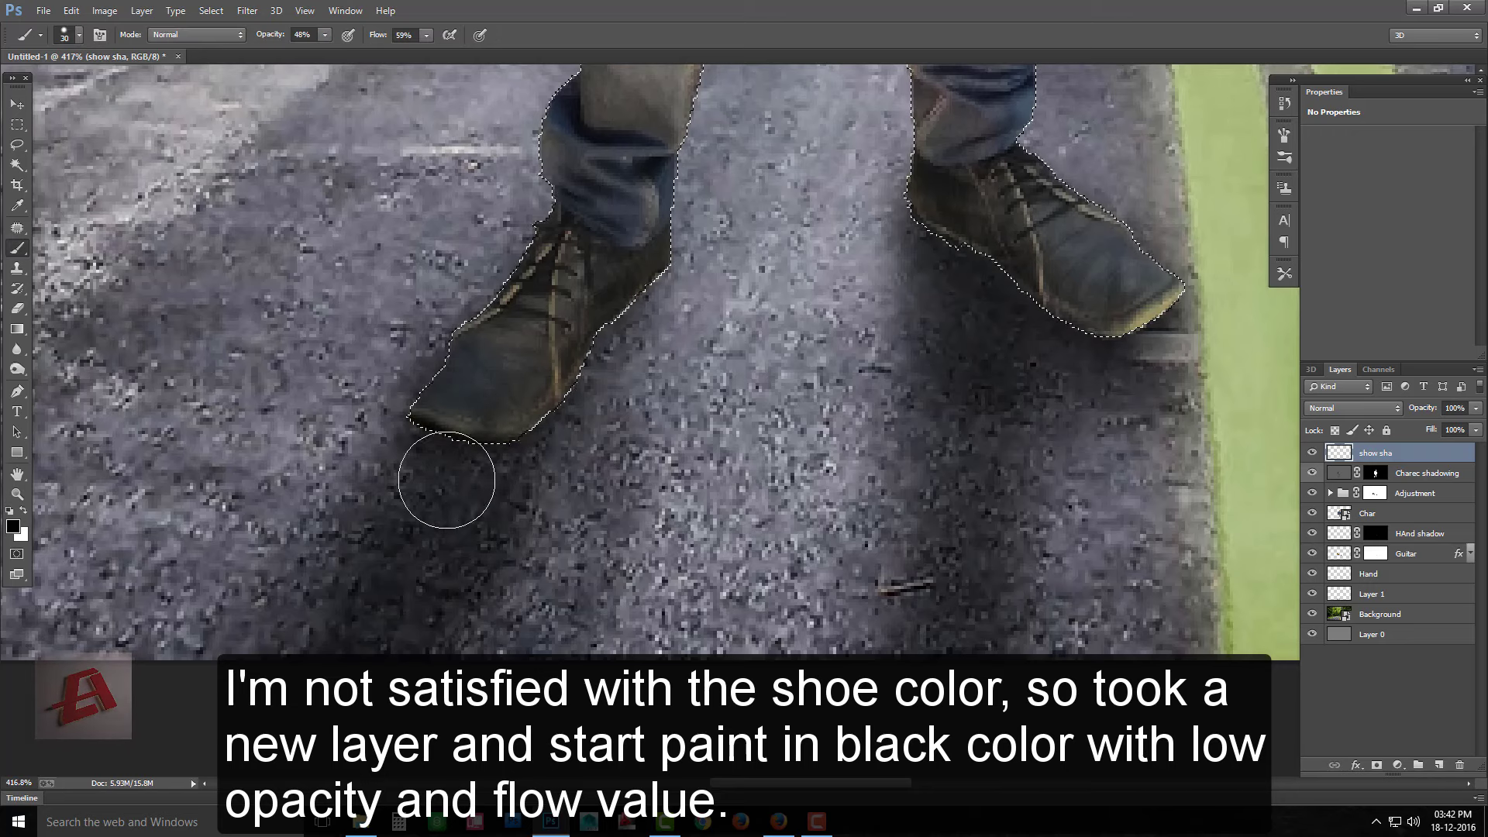
pyautogui.moveTo(446, 479)
pyautogui.mouseDown()
pyautogui.moveTo(426, 455)
pyautogui.moveTo(498, 426)
pyautogui.moveTo(531, 482)
pyautogui.moveTo(438, 355)
pyautogui.moveTo(310, 420)
pyautogui.mouseUp()
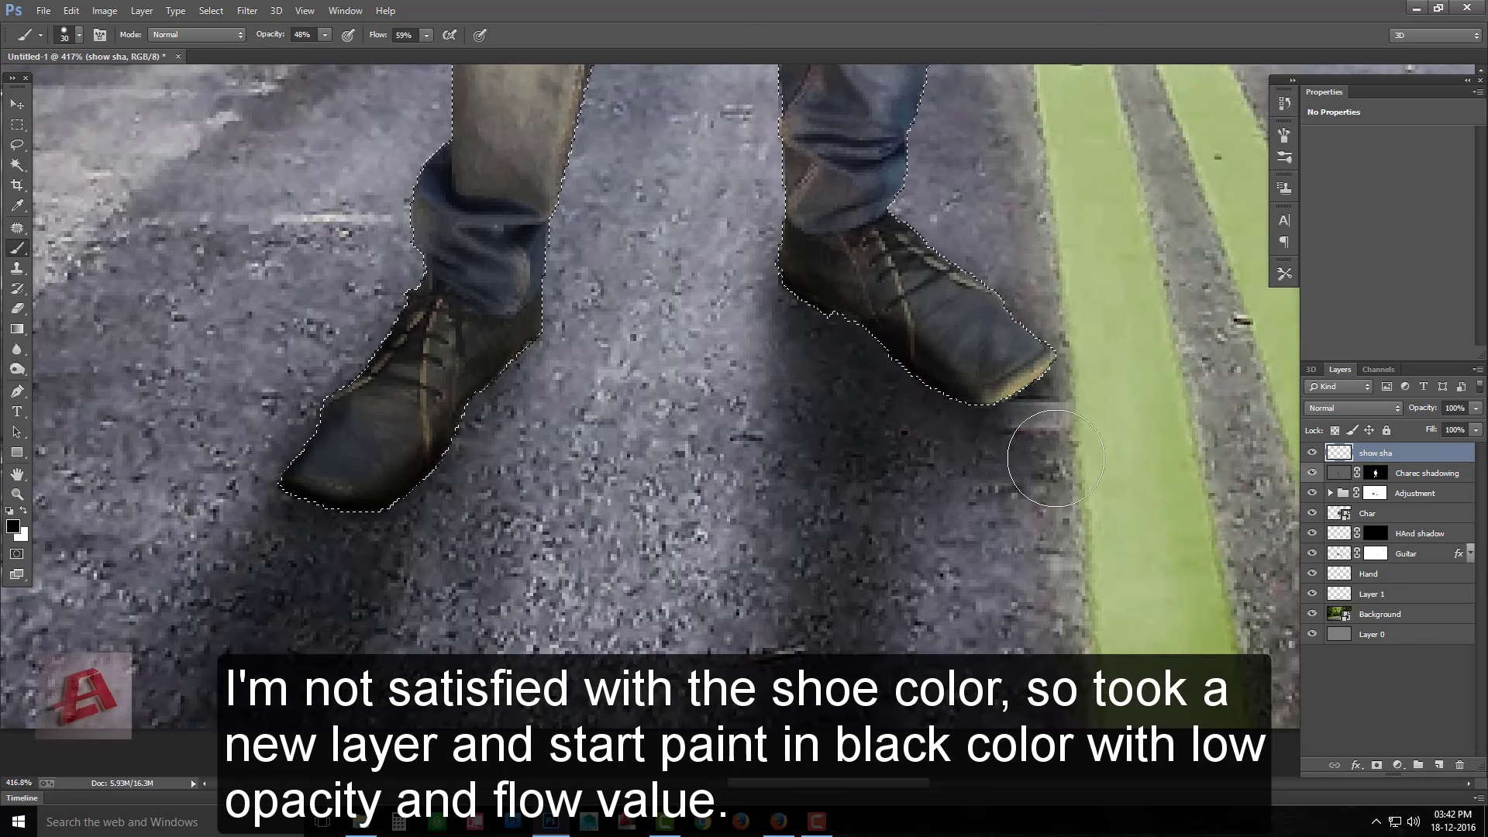
pyautogui.moveTo(1055, 458)
pyautogui.mouseDown()
pyautogui.moveTo(1030, 415)
pyautogui.moveTo(1013, 440)
pyautogui.moveTo(999, 341)
pyautogui.moveTo(939, 188)
pyautogui.mouseUp()
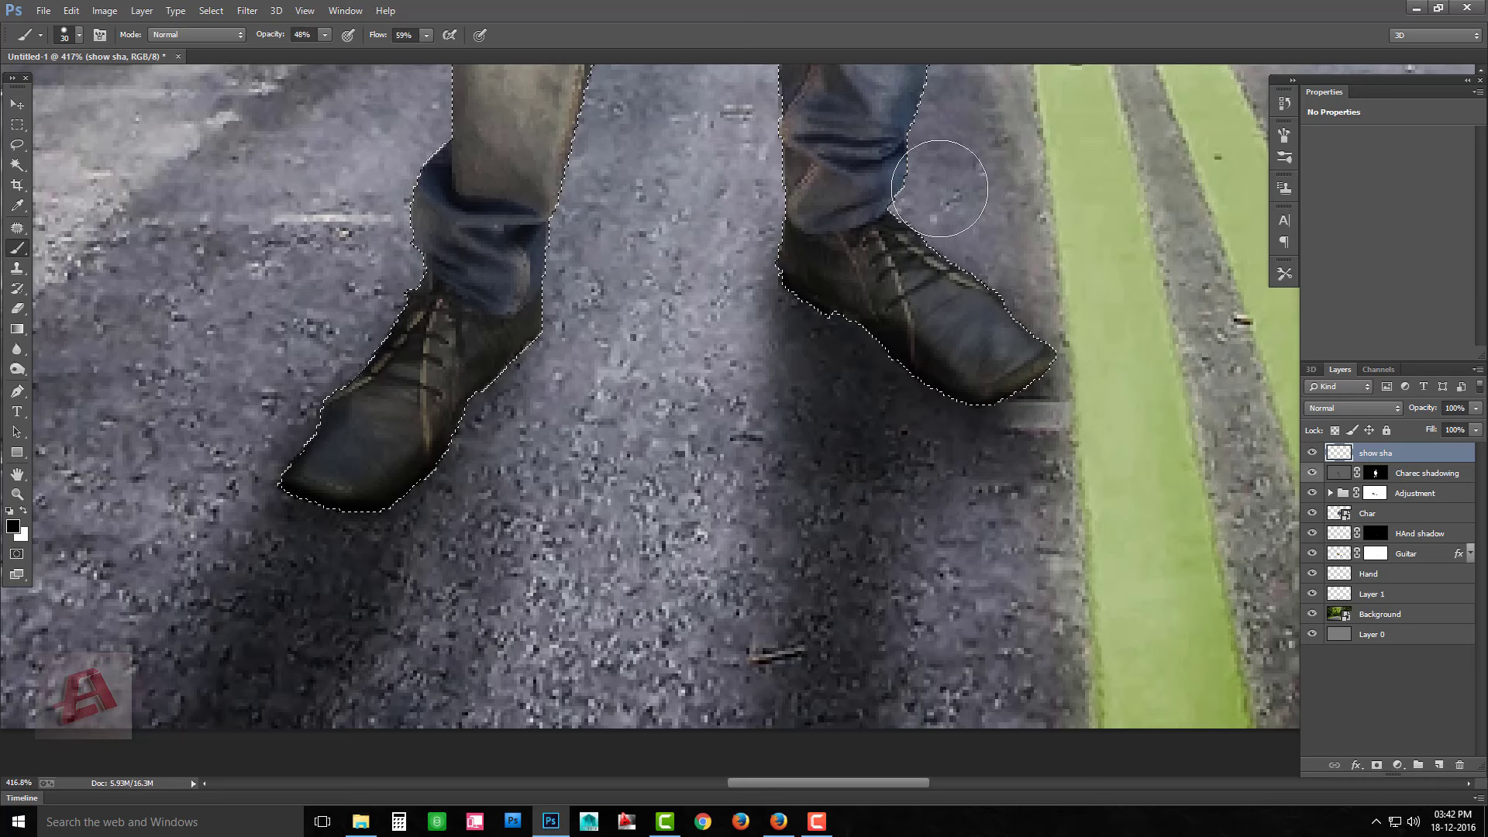
pyautogui.moveTo(774, 292); pyautogui.dragTo(781, 377)
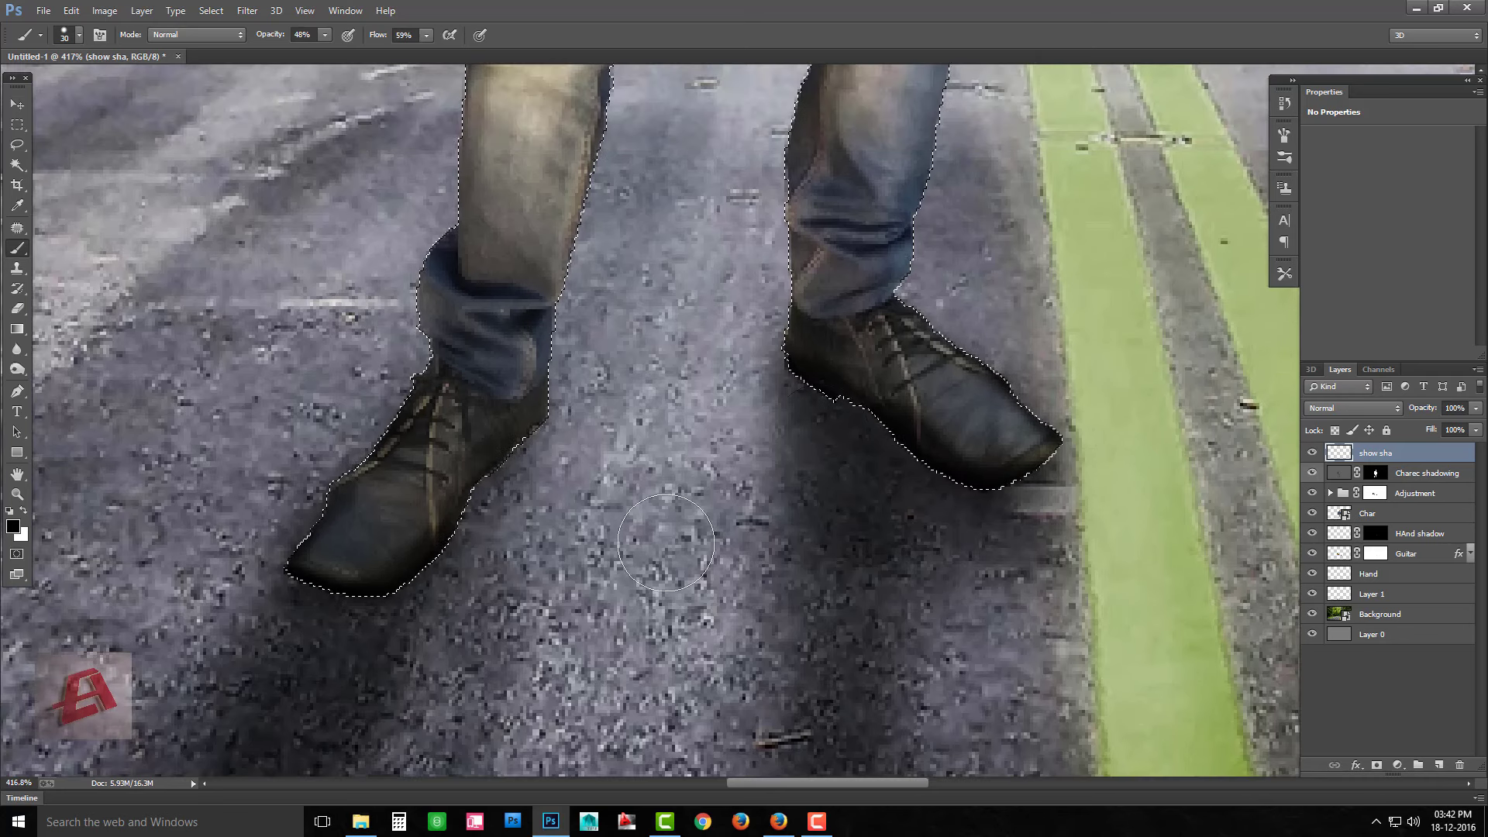
# Clear the selection and set the show sha layer's opacity to 80%
pyautogui.press('v')
pyautogui.hotkey('ctrl', 'd')
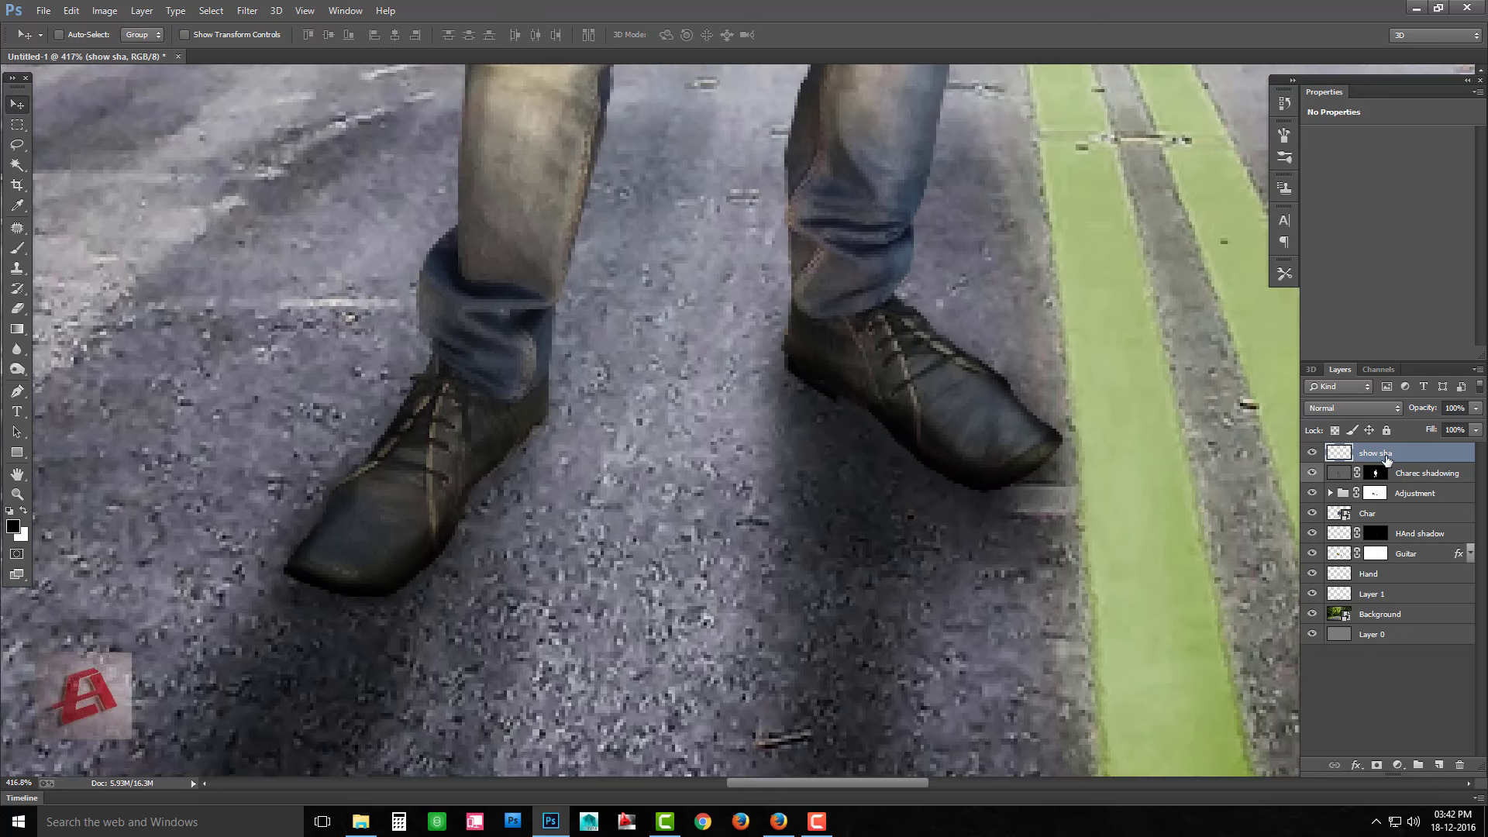
pyautogui.write('50')
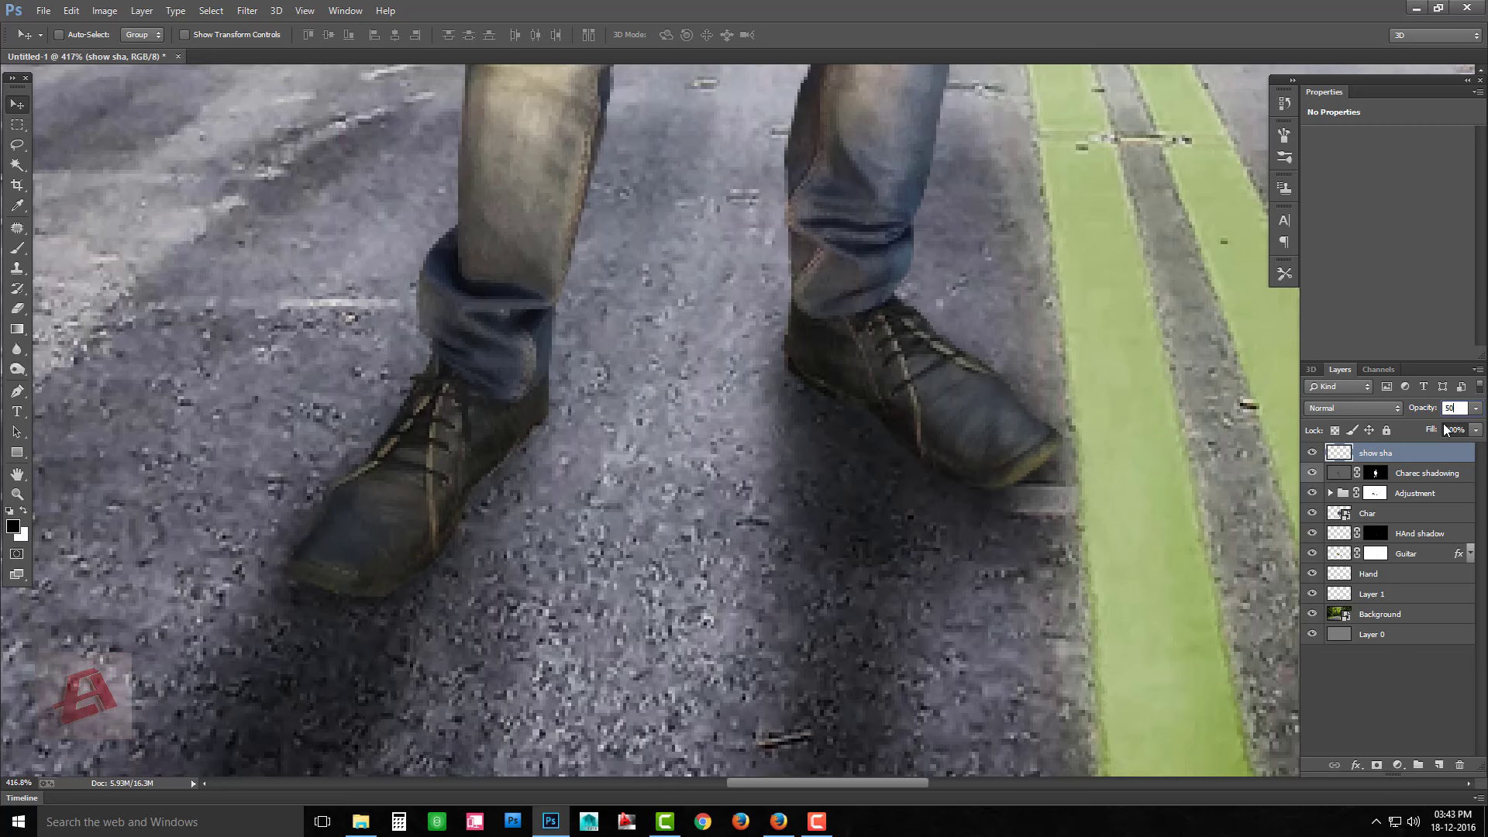
pyautogui.press('Escape')
pyautogui.write('80')
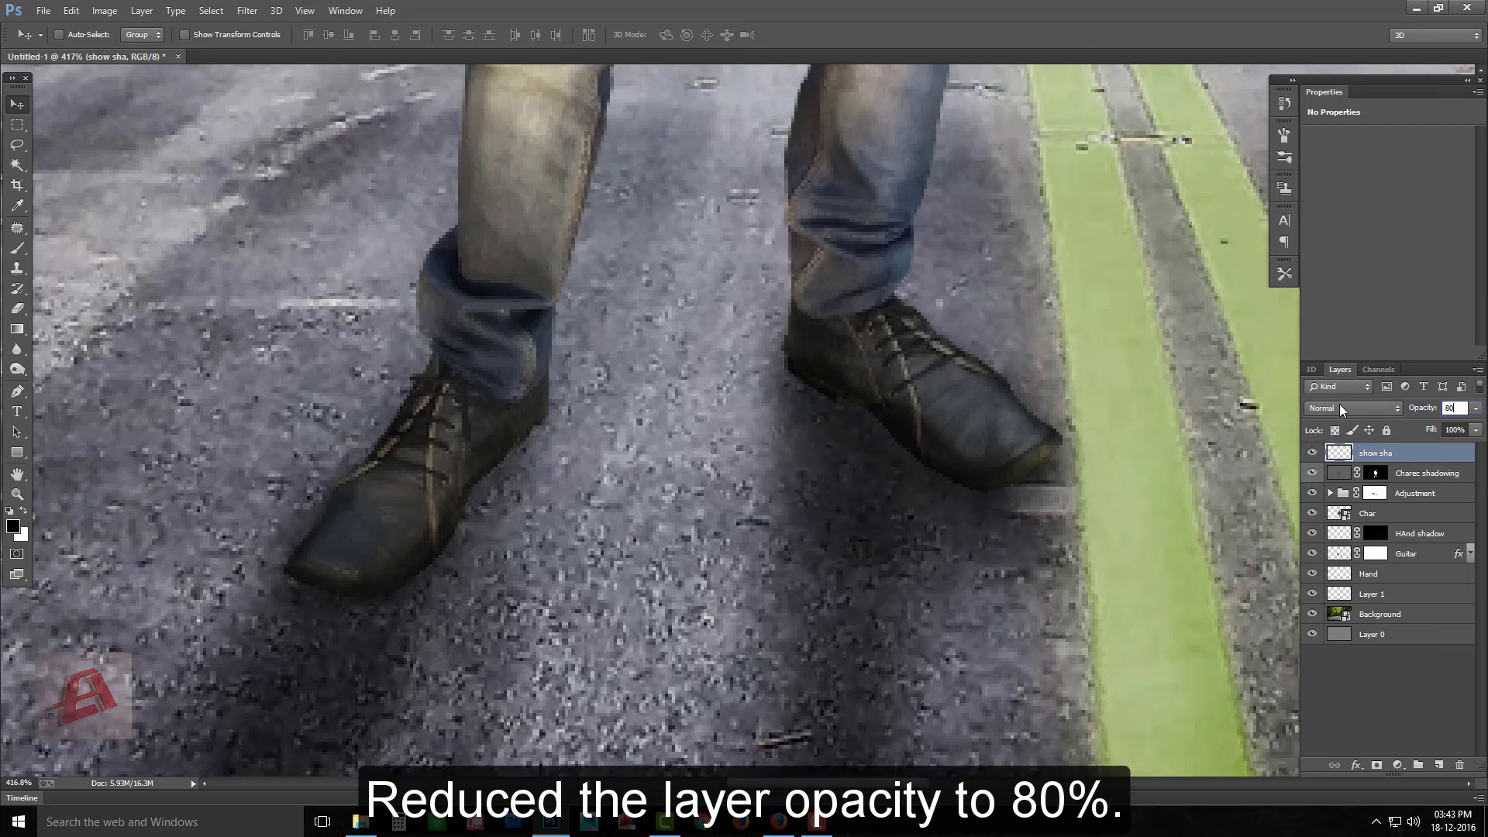
pyautogui.press('Return')
pyautogui.hotkey('ctrl', '0')
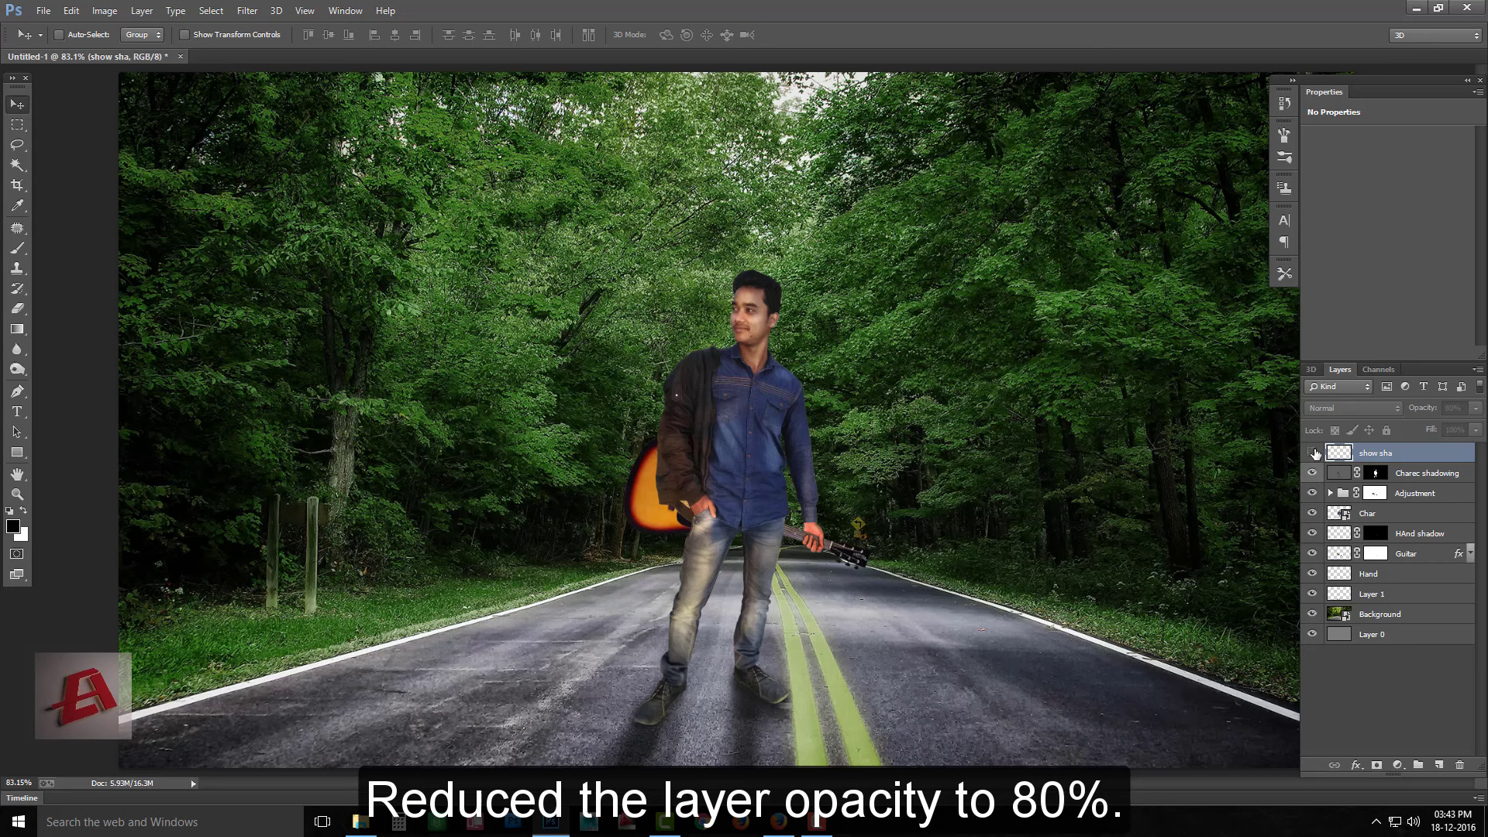
# Apply a Gaussian Blur with radius 1 to the show sha layer
pyautogui.click(247, 10)
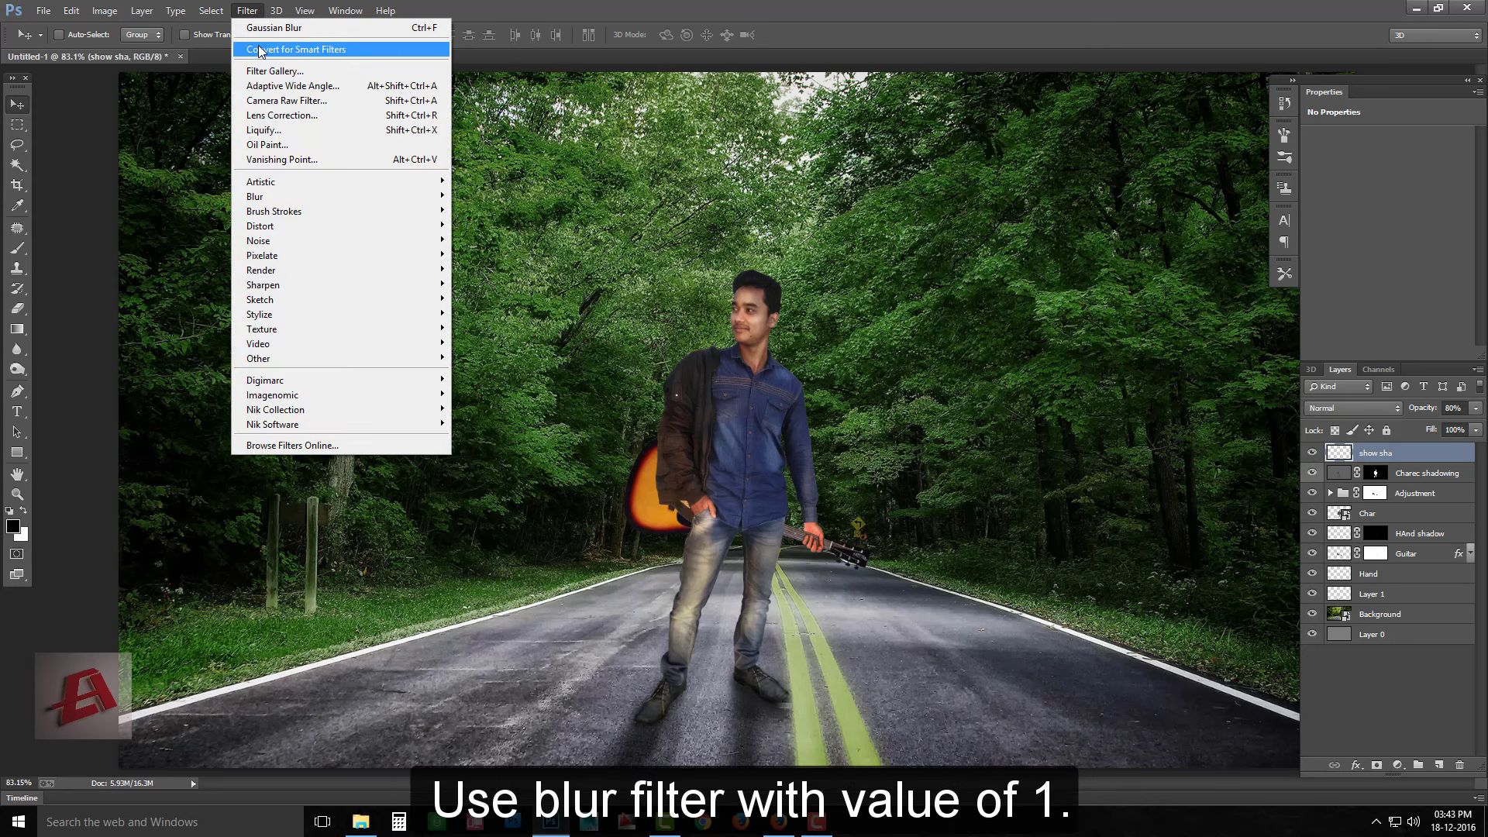
pyautogui.click(574, 311)
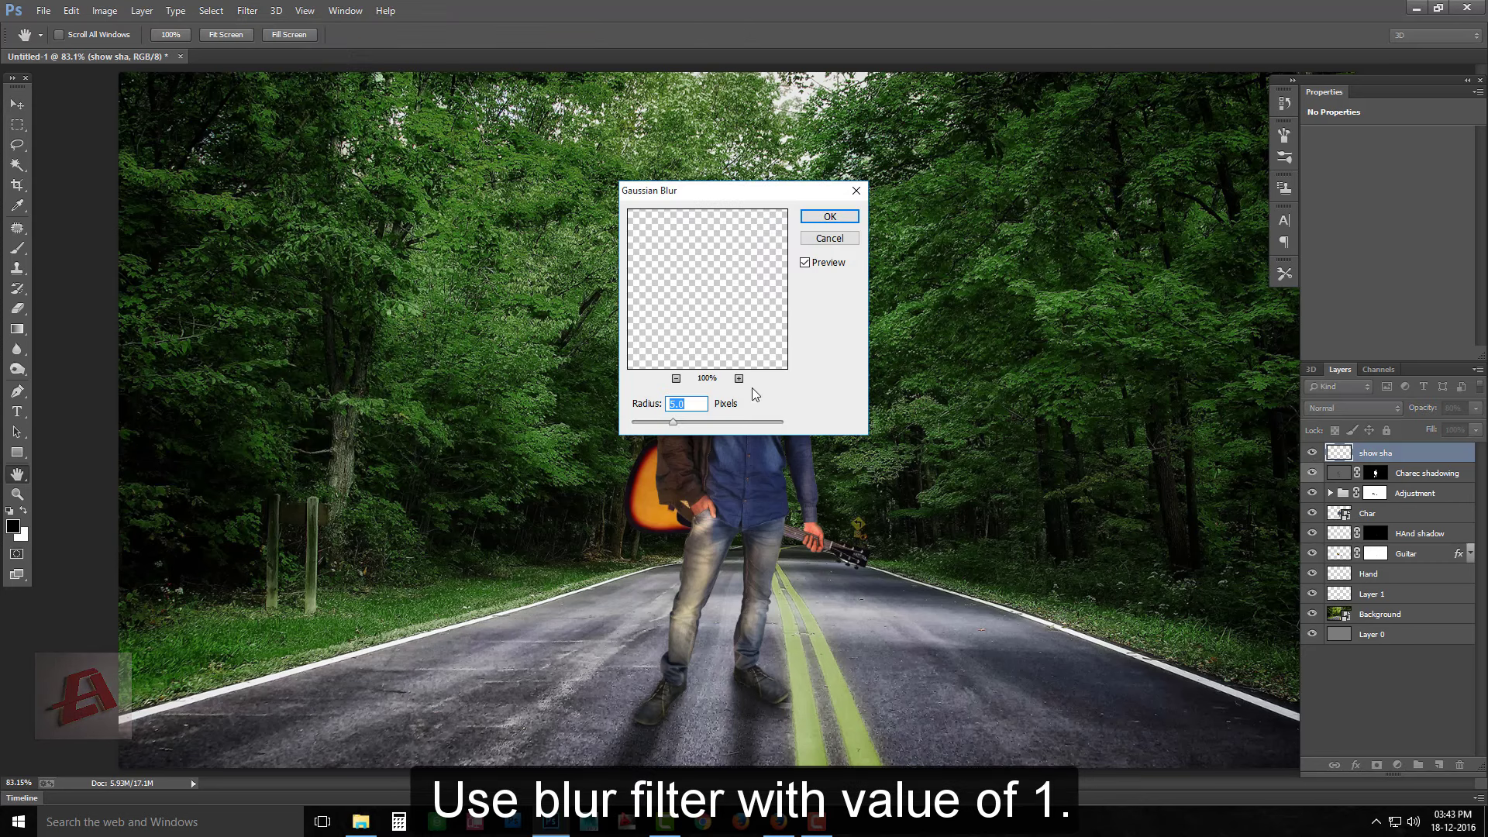
pyautogui.press('Return')
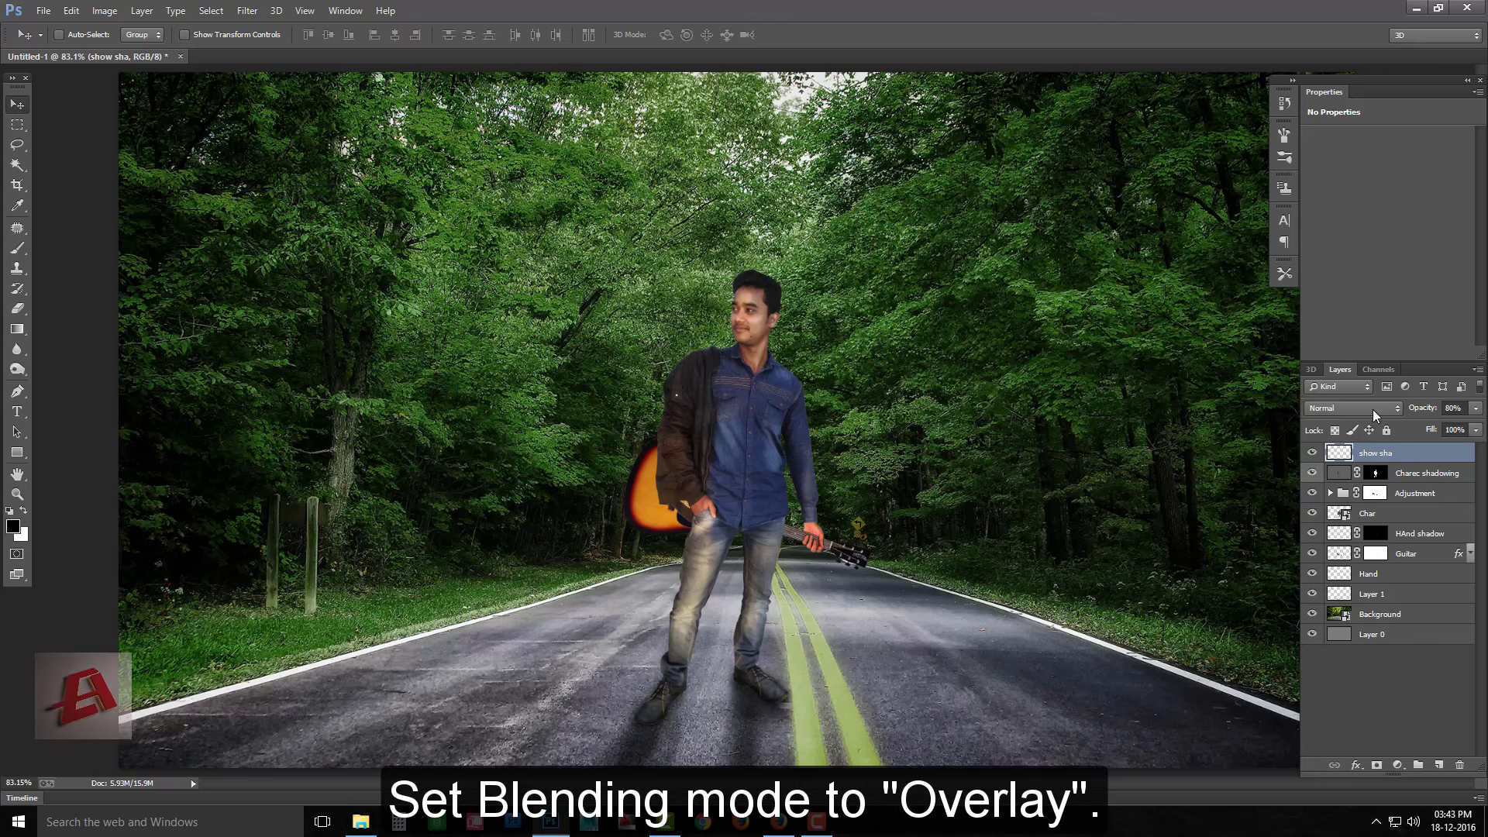
# Set the show sha layer's blending mode to Overlay
pyautogui.click(1352, 407)
pyautogui.click(1322, 614)
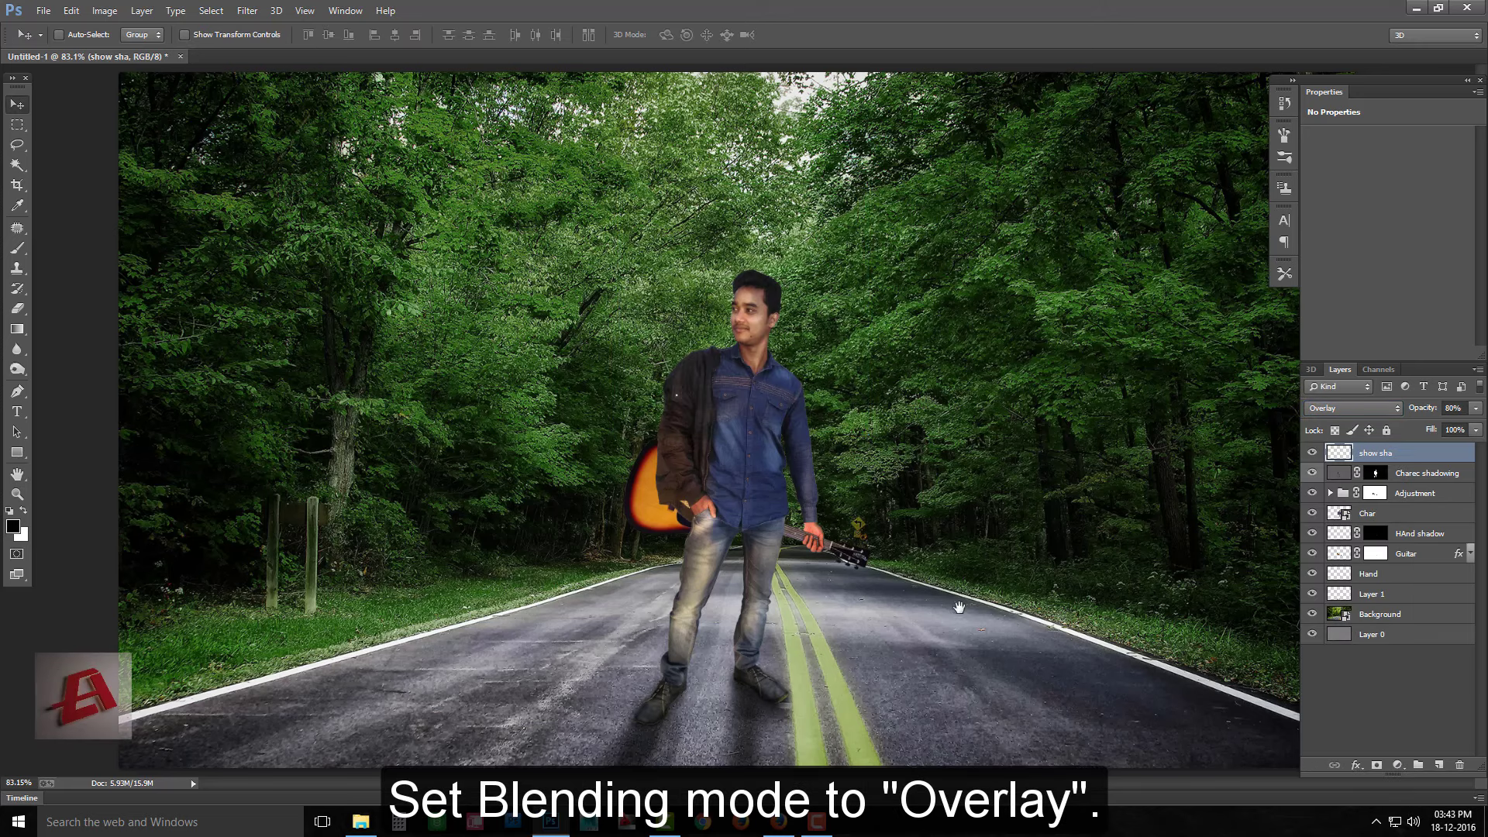
pyautogui.scroll(5, 959, 607)
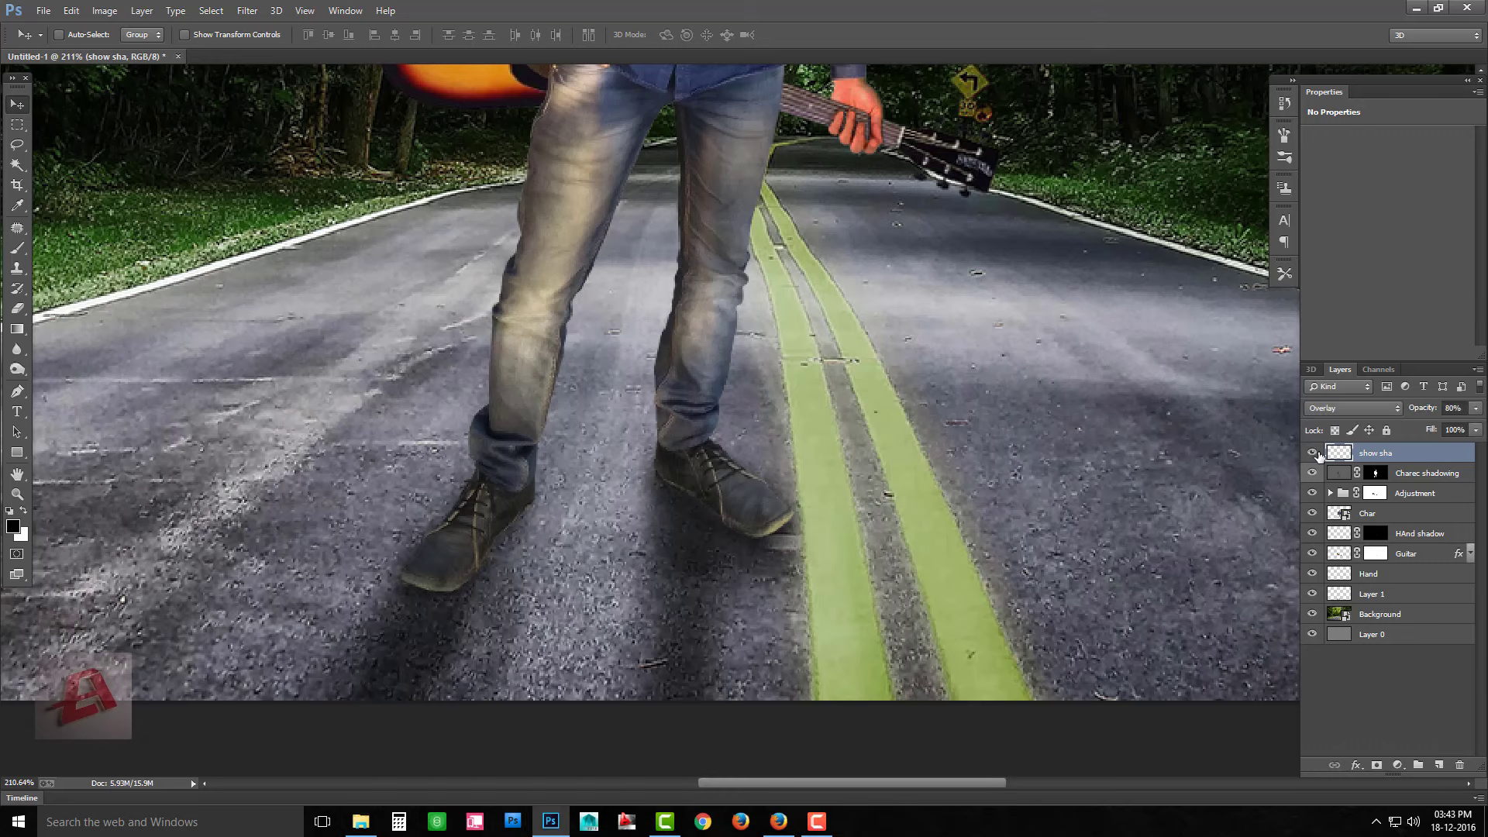
pyautogui.scroll(-2, 1230, 449)
pyautogui.scroll(-2, 1231, 450)
pyautogui.scroll(-1, 1230, 449)
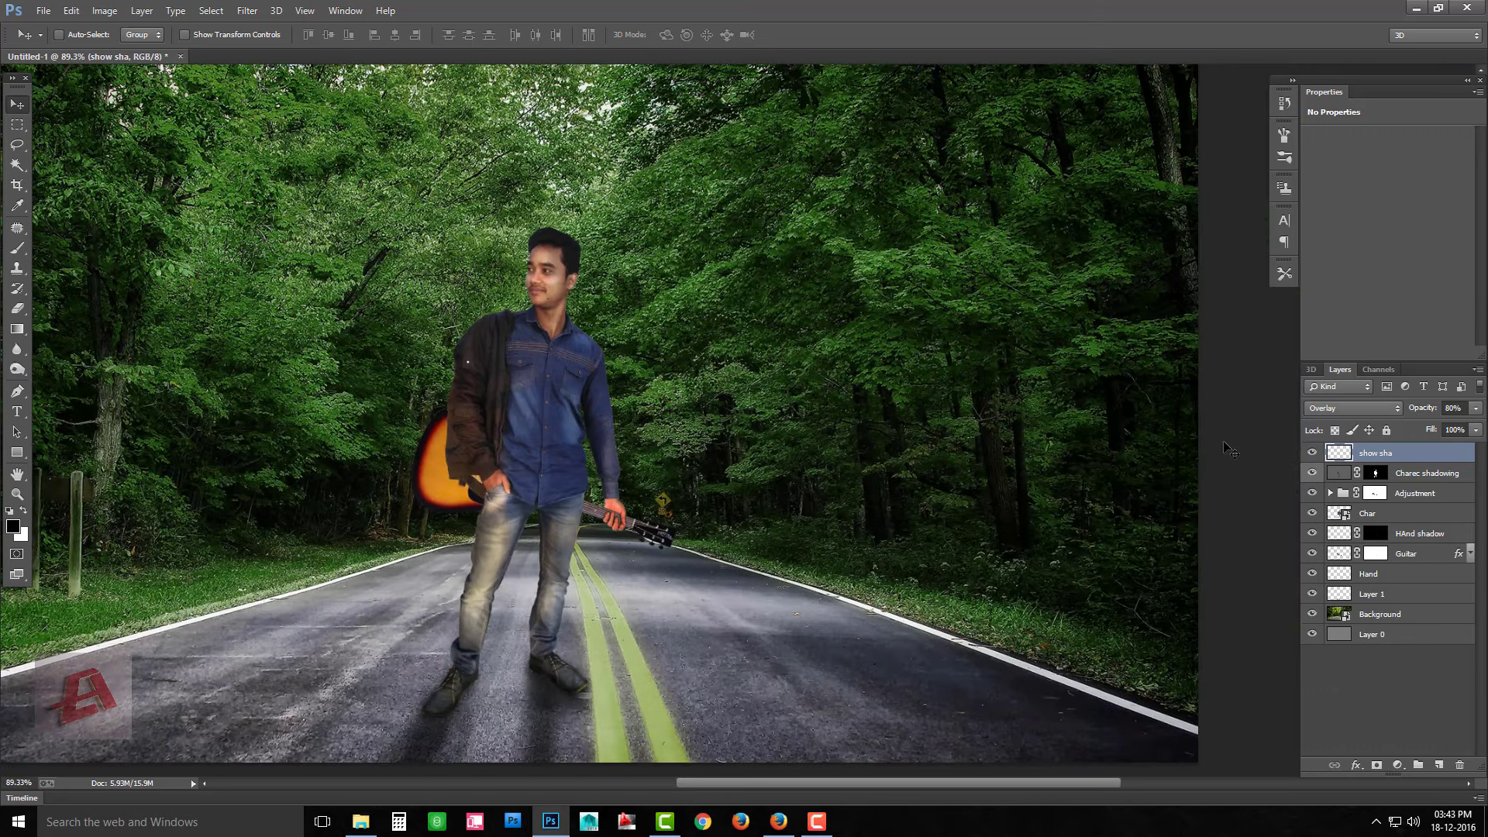
pyautogui.moveTo(541, 203); pyautogui.dragTo(563, 223)
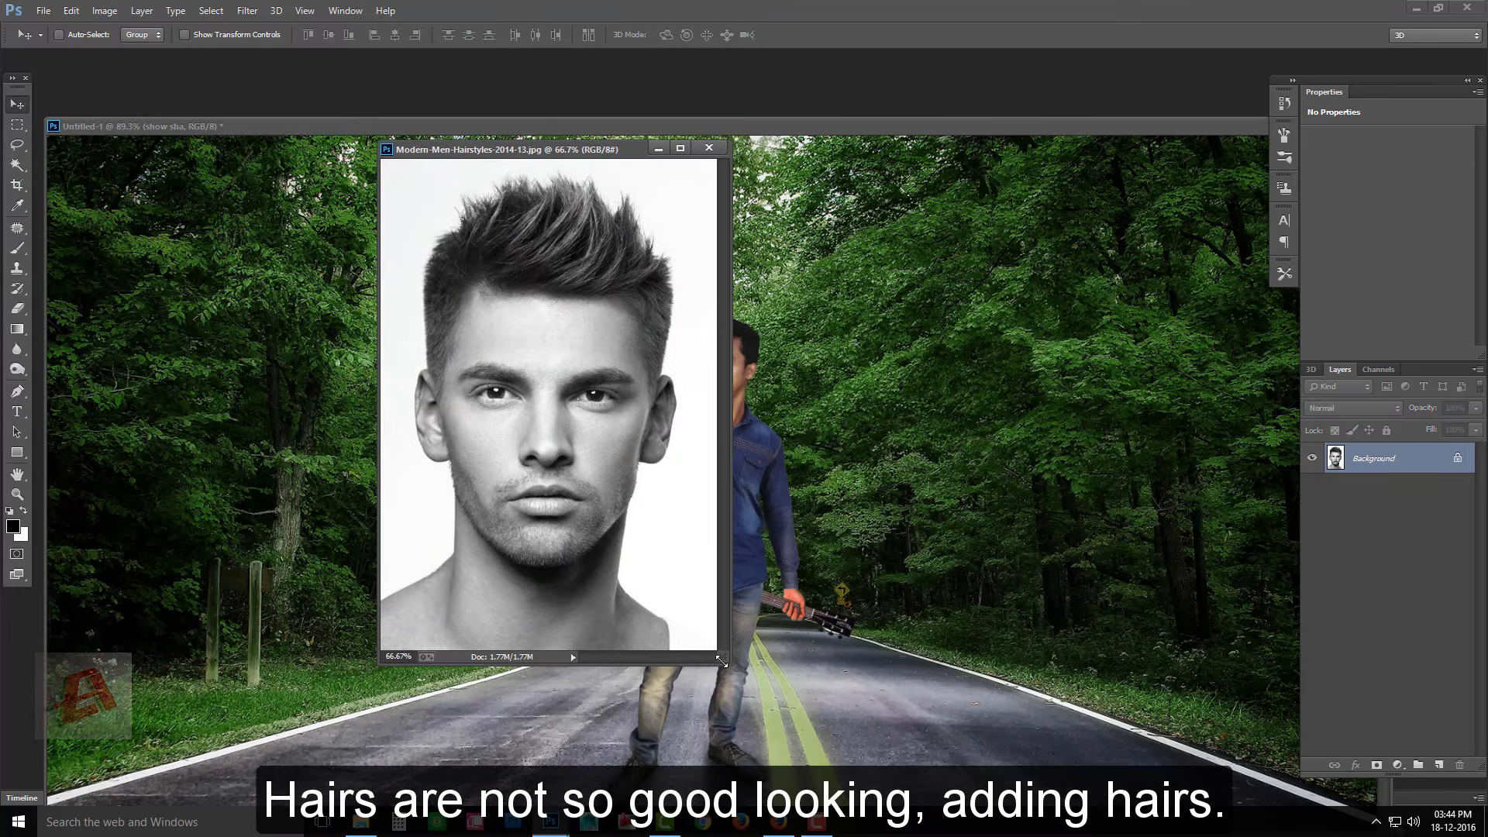
# Enlarge the hairstyle photo, trace the hair with the Pen tool, and convert it to a selection
pyautogui.moveTo(721, 661); pyautogui.dragTo(928, 761)
pyautogui.press('p')
pyautogui.click(541, 392)
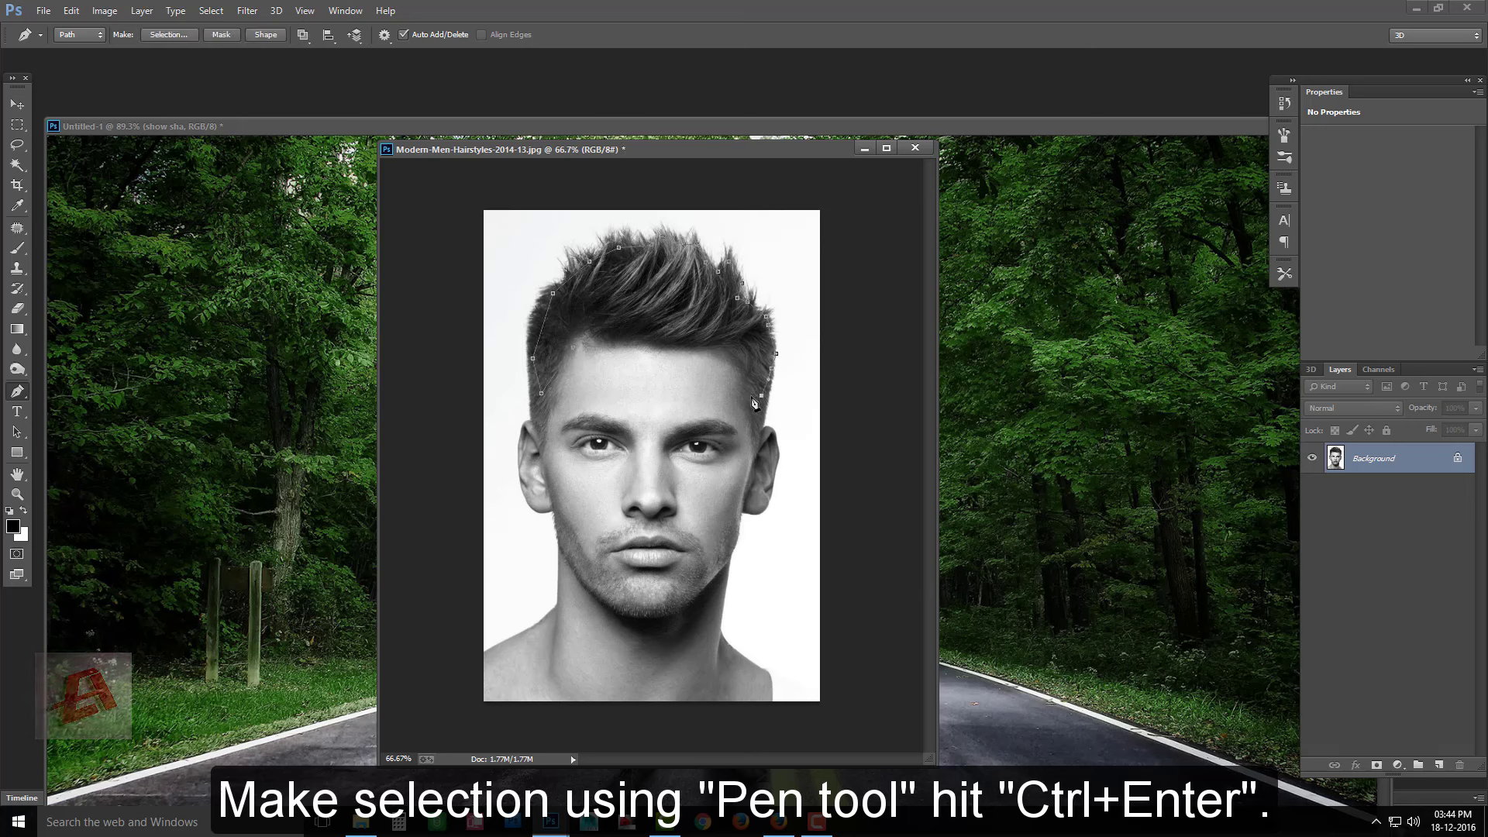
pyautogui.hotkey('ctrl', 'Return')
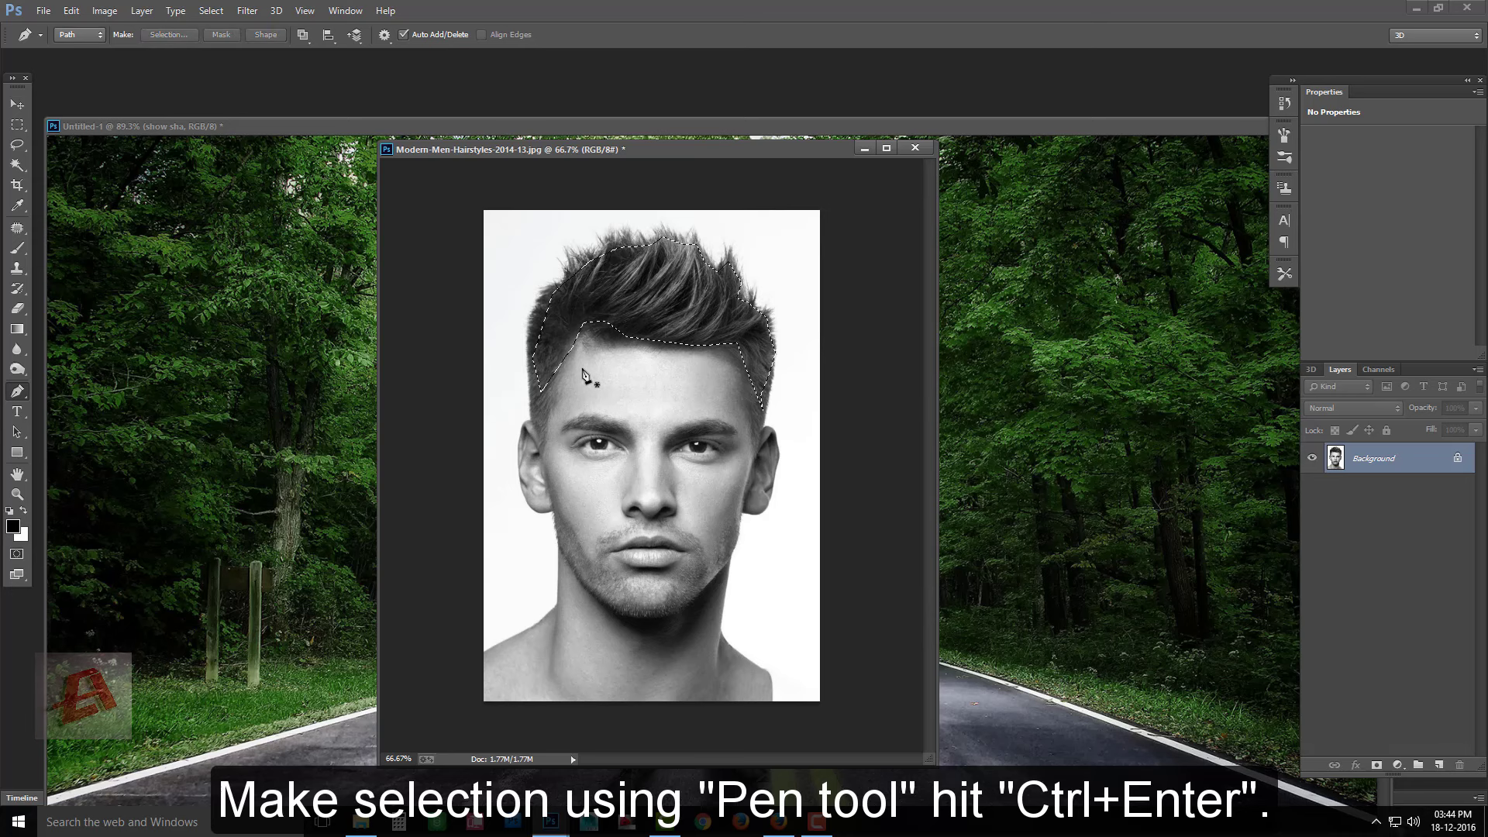
# Refine the hair selection's edges with Refine Edge, painting over the fine strands
pyautogui.press('v')
pyautogui.click(211, 10)
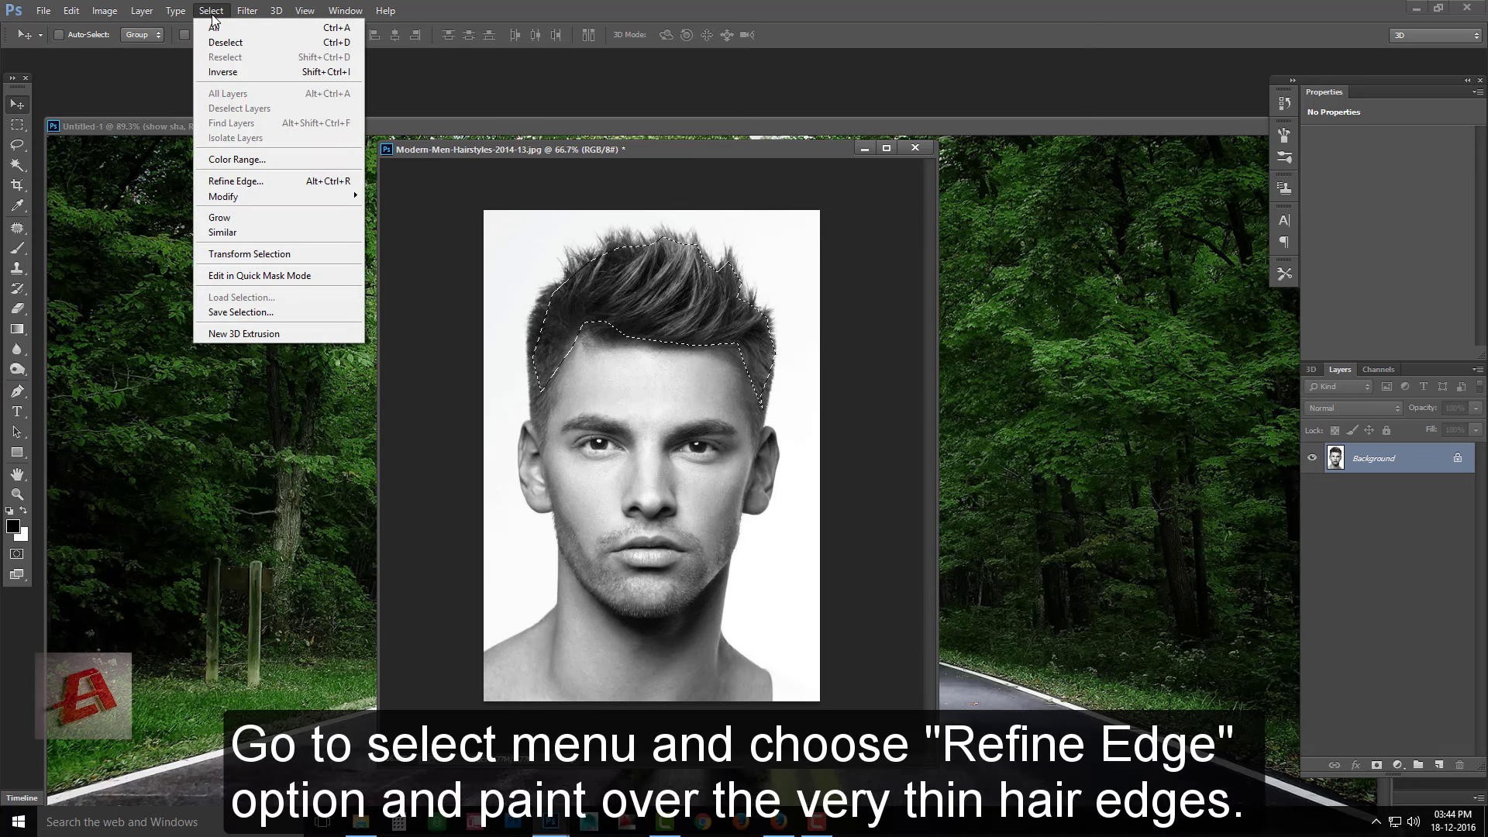
pyautogui.click(225, 175)
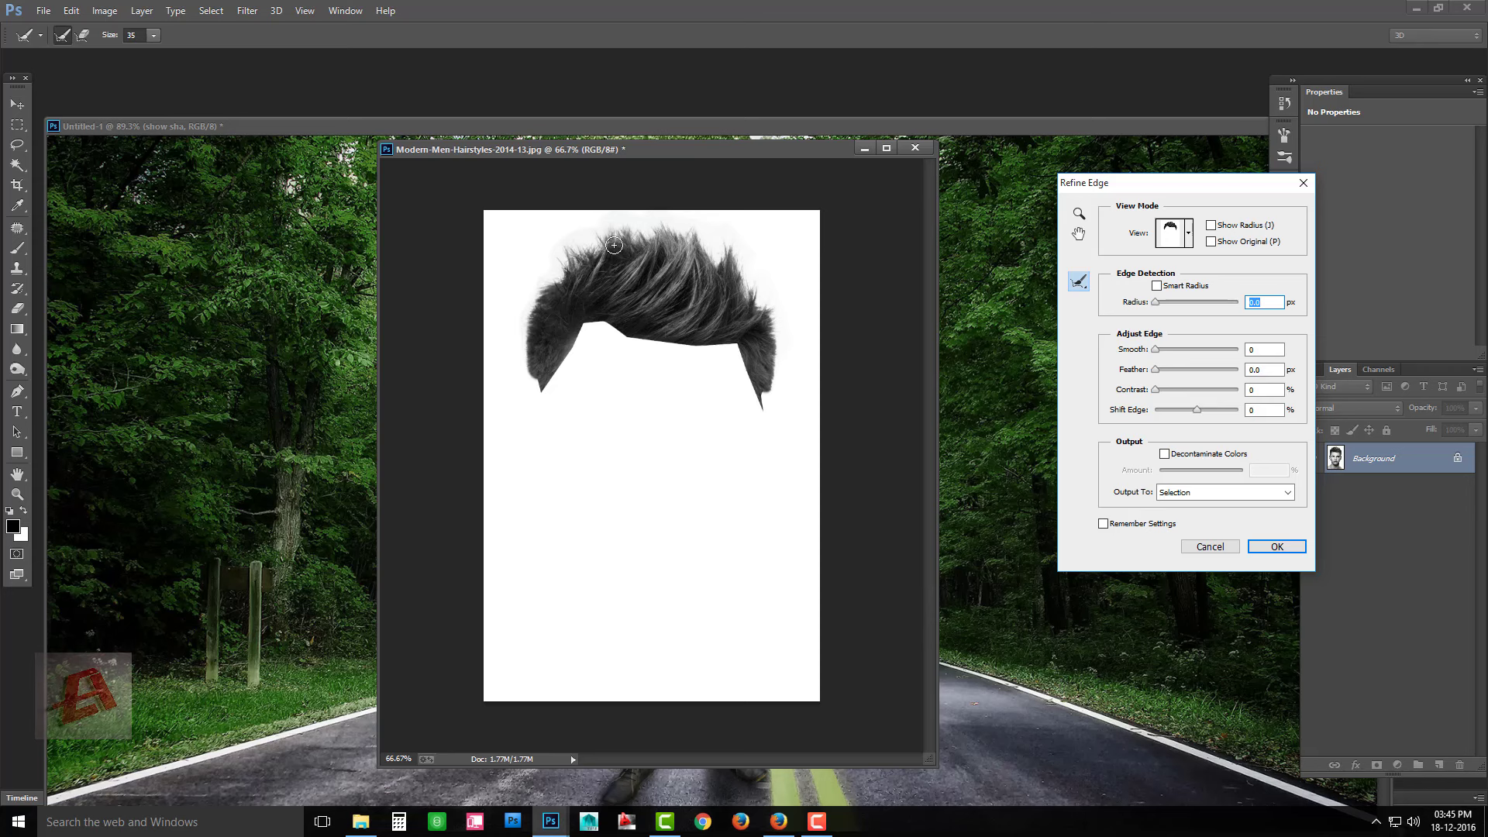
pyautogui.moveTo(753, 291); pyautogui.dragTo(780, 330)
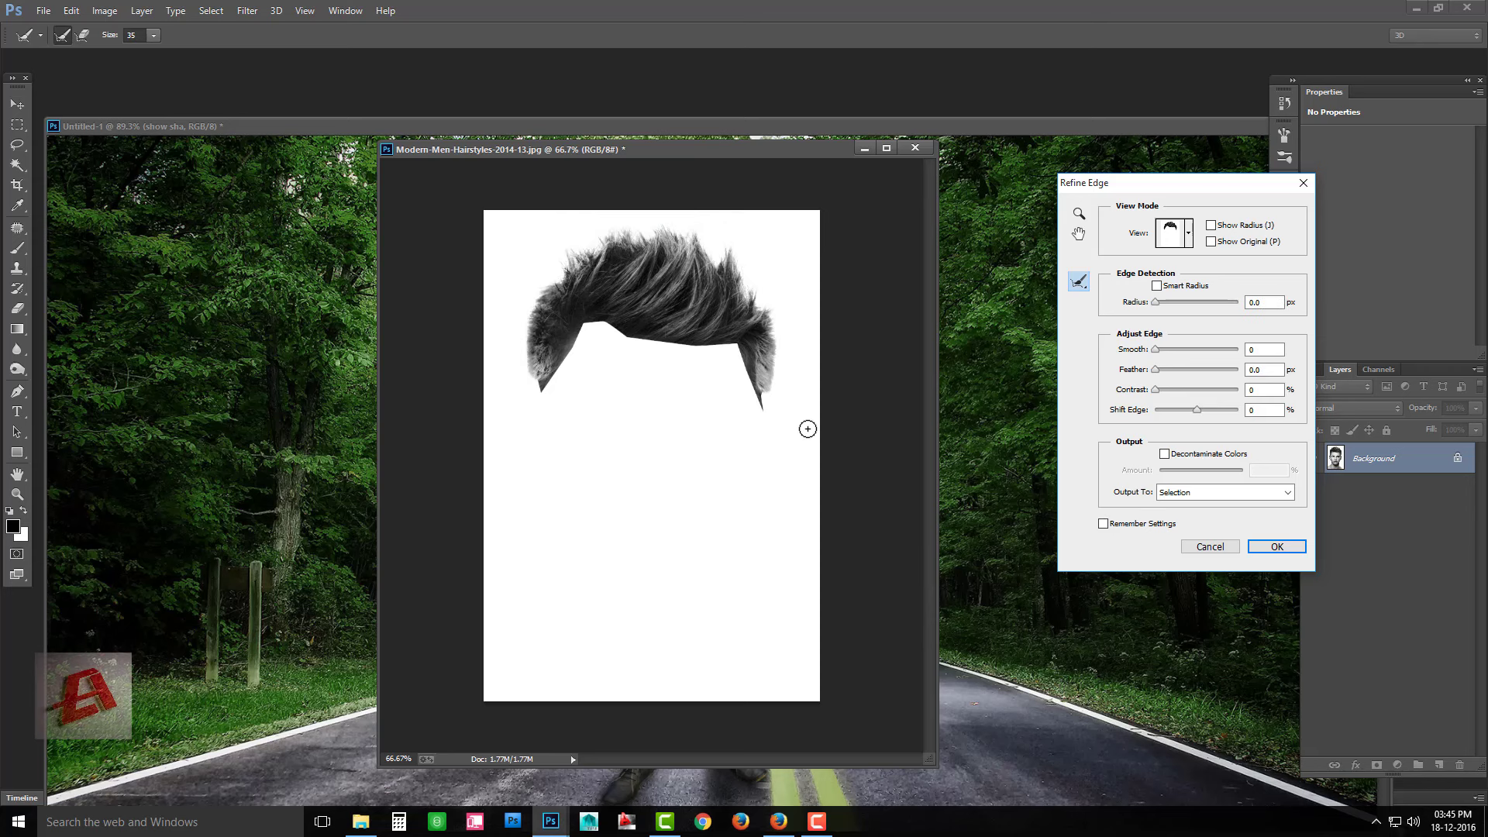
pyautogui.click(1274, 546)
# Drag the cut-out hair into Untitled-1 and place it over the man's head
pyautogui.press('v')
pyautogui.moveTo(691, 155); pyautogui.dragTo(597, 155)
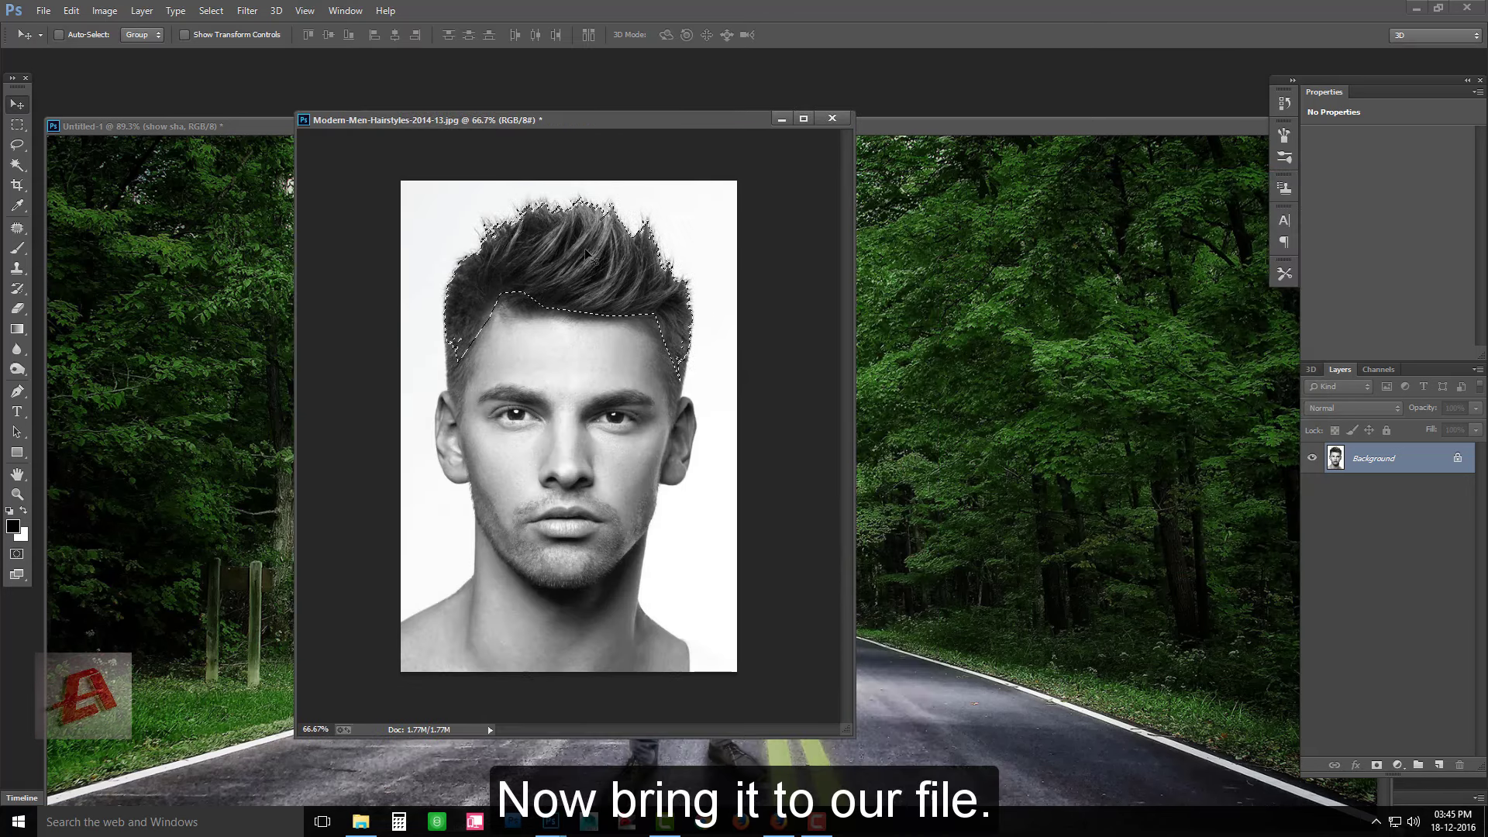
pyautogui.moveTo(542, 256); pyautogui.dragTo(937, 349)
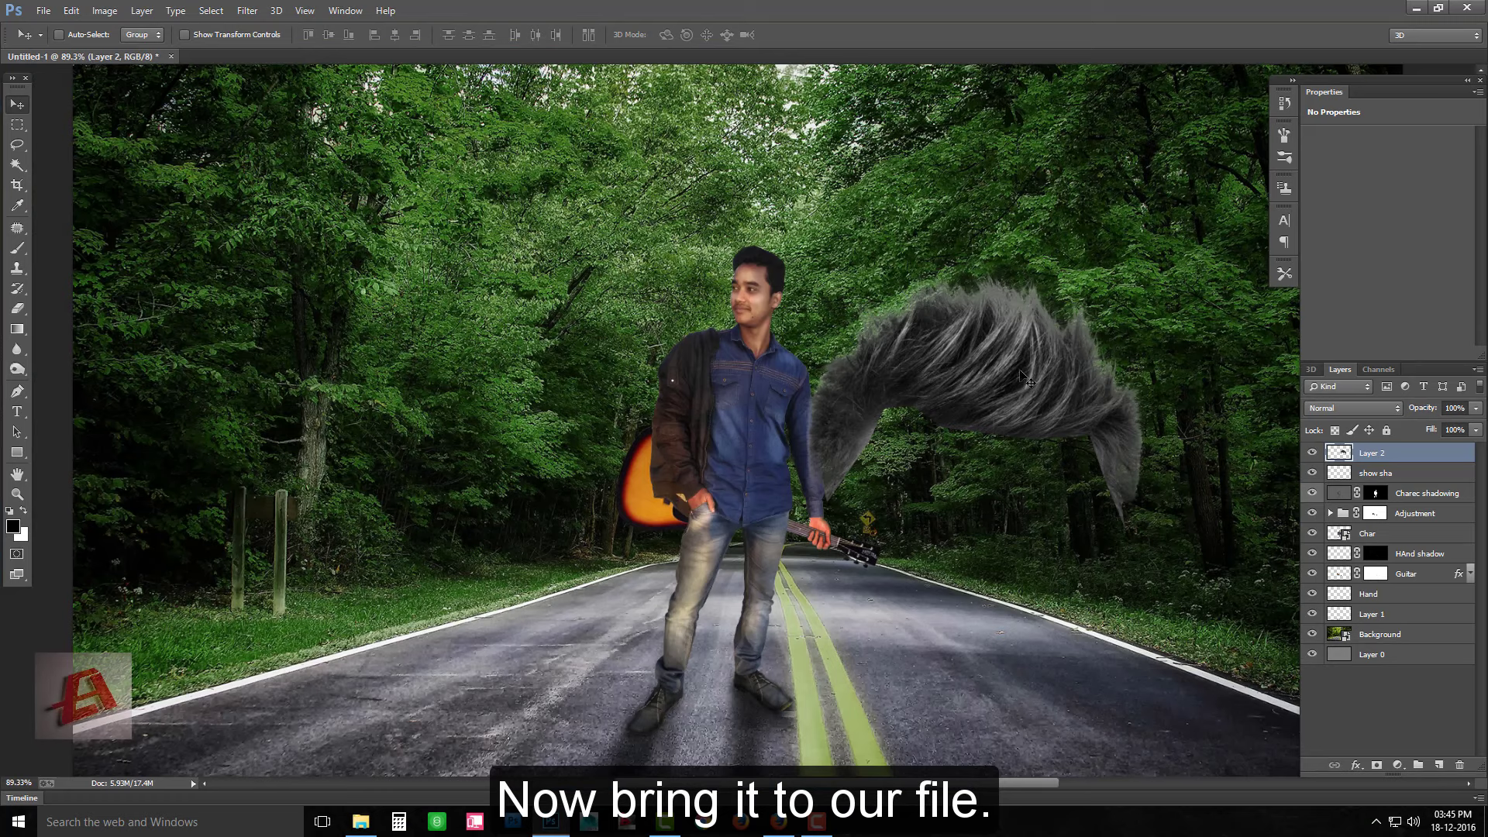
pyautogui.moveTo(1022, 375); pyautogui.dragTo(788, 271)
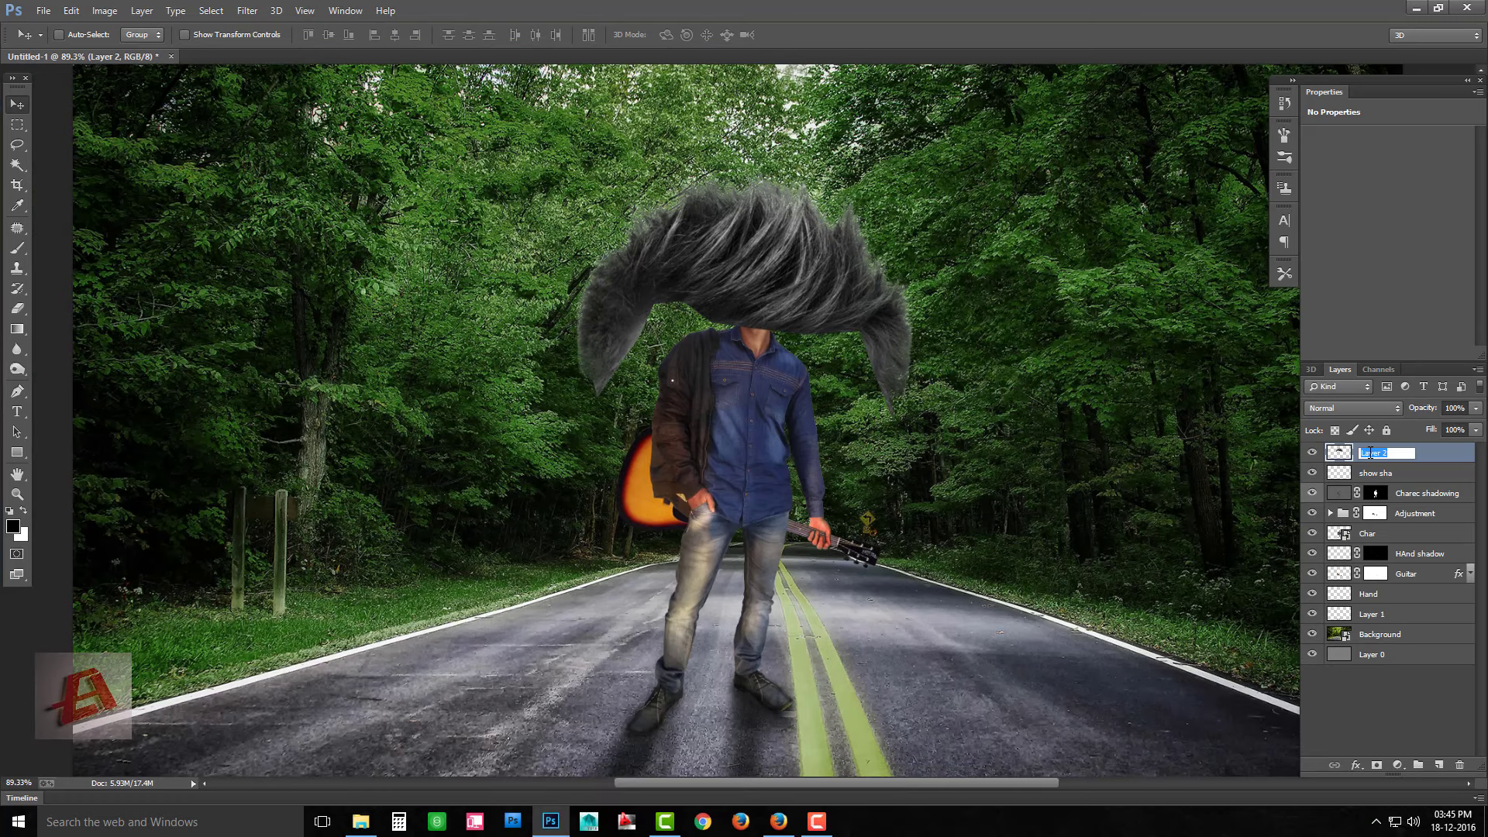
# Scale down and reposition the hair to fit the man's head
pyautogui.hotkey('ctrl', 't')
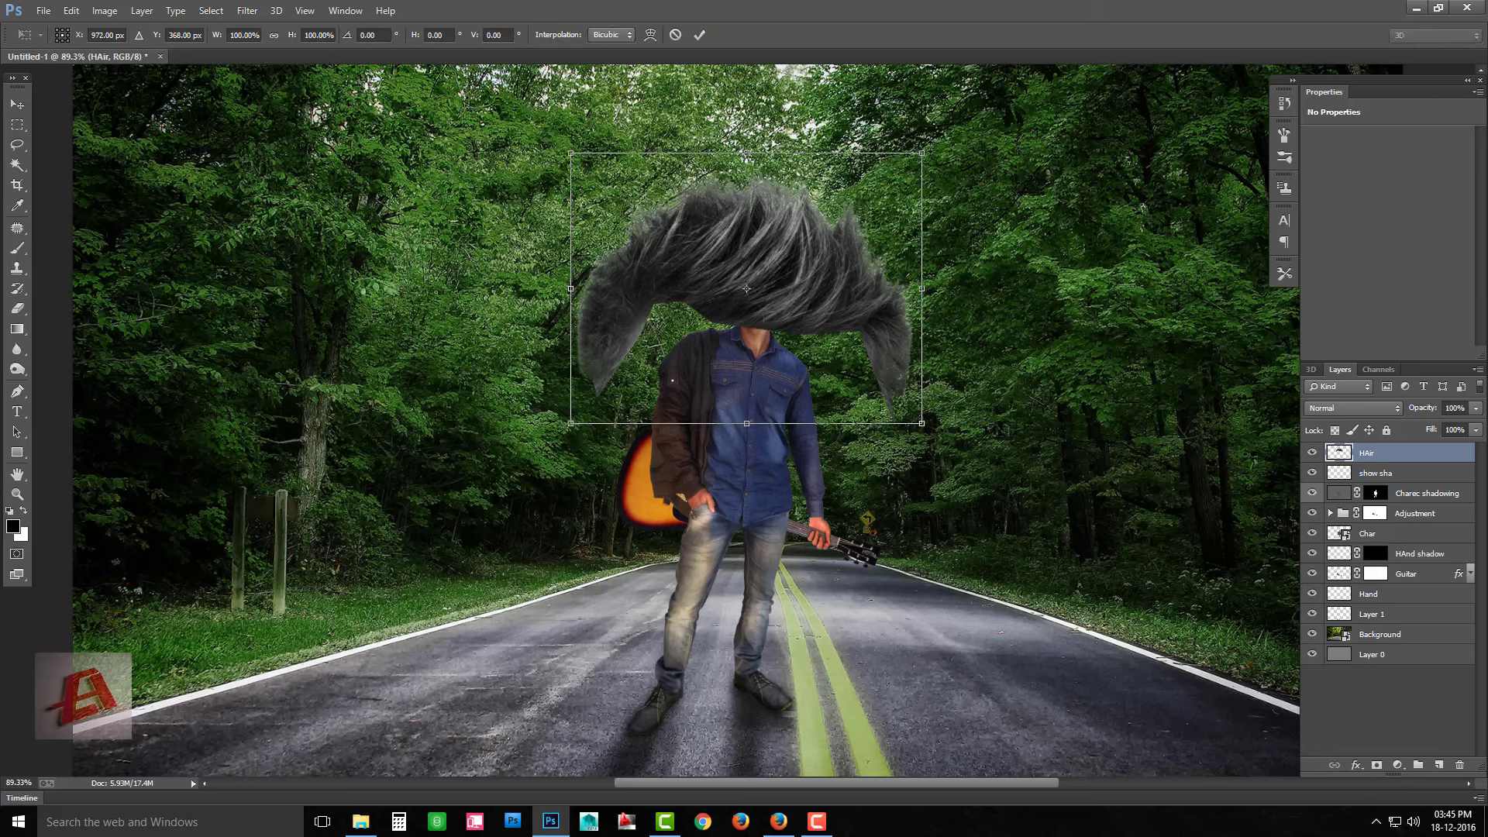
pyautogui.moveTo(922, 152)
pyautogui.mouseDown()
pyautogui.moveTo(822, 214)
pyautogui.moveTo(821, 310)
pyautogui.moveTo(753, 314)
pyautogui.mouseUp()
pyautogui.scroll(3, 806, 221)
pyautogui.scroll(1, 806, 221)
pyautogui.scroll(2, 774, 325)
pyautogui.scroll(2, 758, 310)
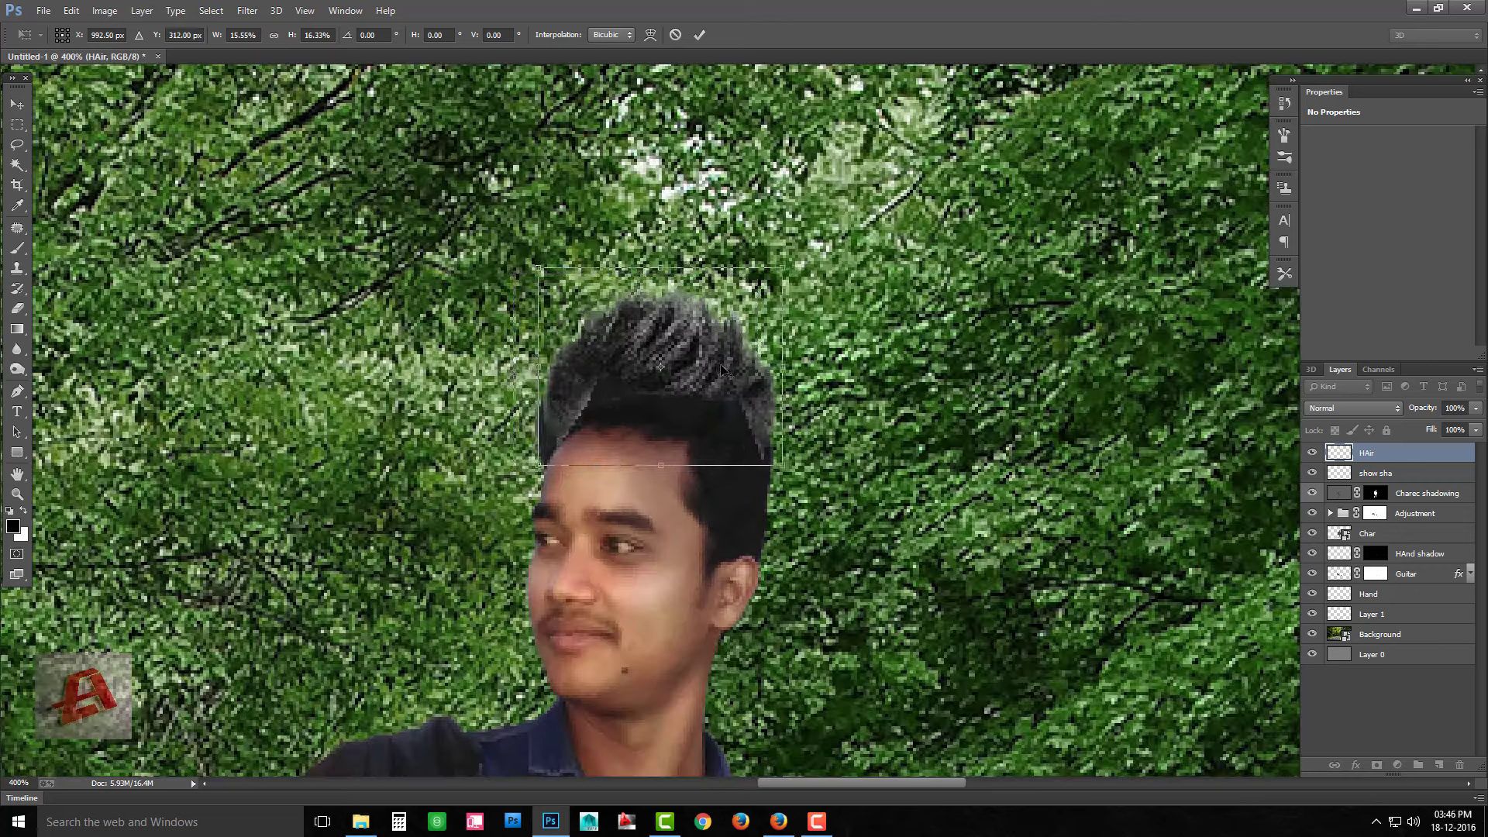
pyautogui.moveTo(724, 367); pyautogui.dragTo(671, 425)
pyautogui.press('Return')
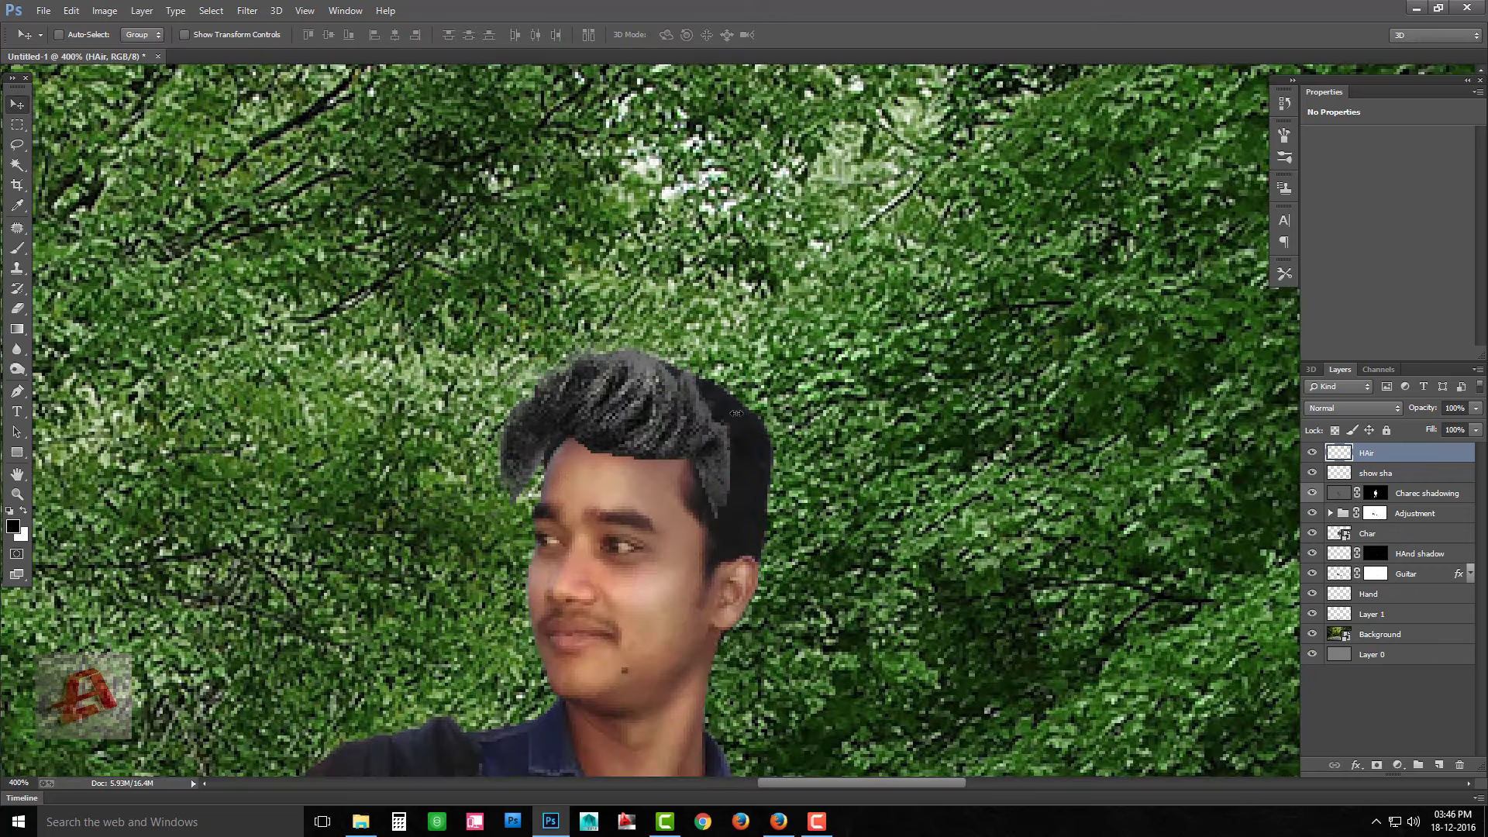
pyautogui.hotkey('ctrl', 't')
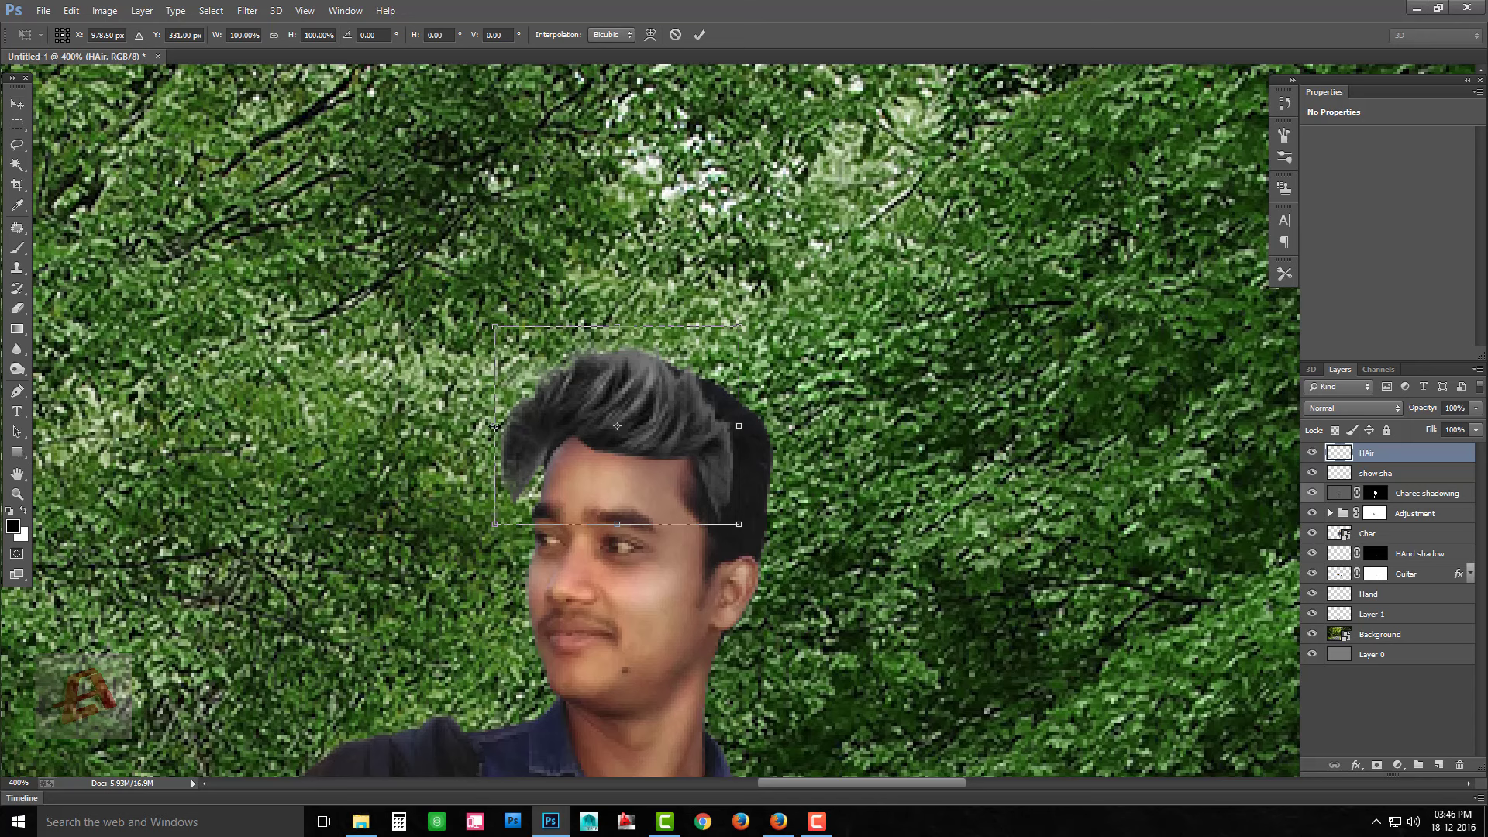
pyautogui.moveTo(493, 425); pyautogui.dragTo(515, 426)
pyautogui.moveTo(739, 425); pyautogui.dragTo(714, 426)
pyautogui.press('Return')
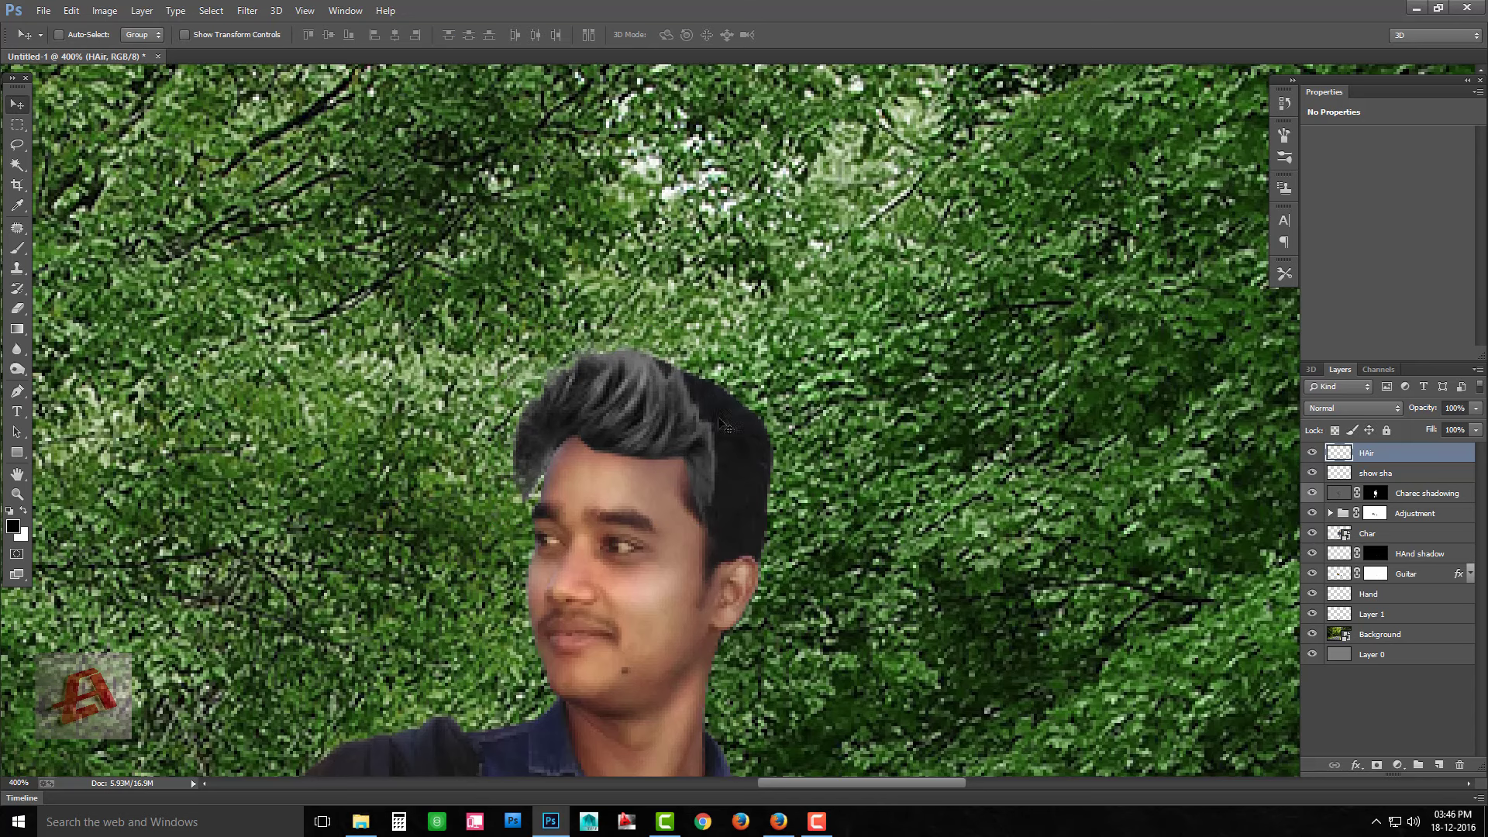
# Add a layer mask to the hair, paint black to hide stray edges, and nudge it up
pyautogui.click(1377, 765)
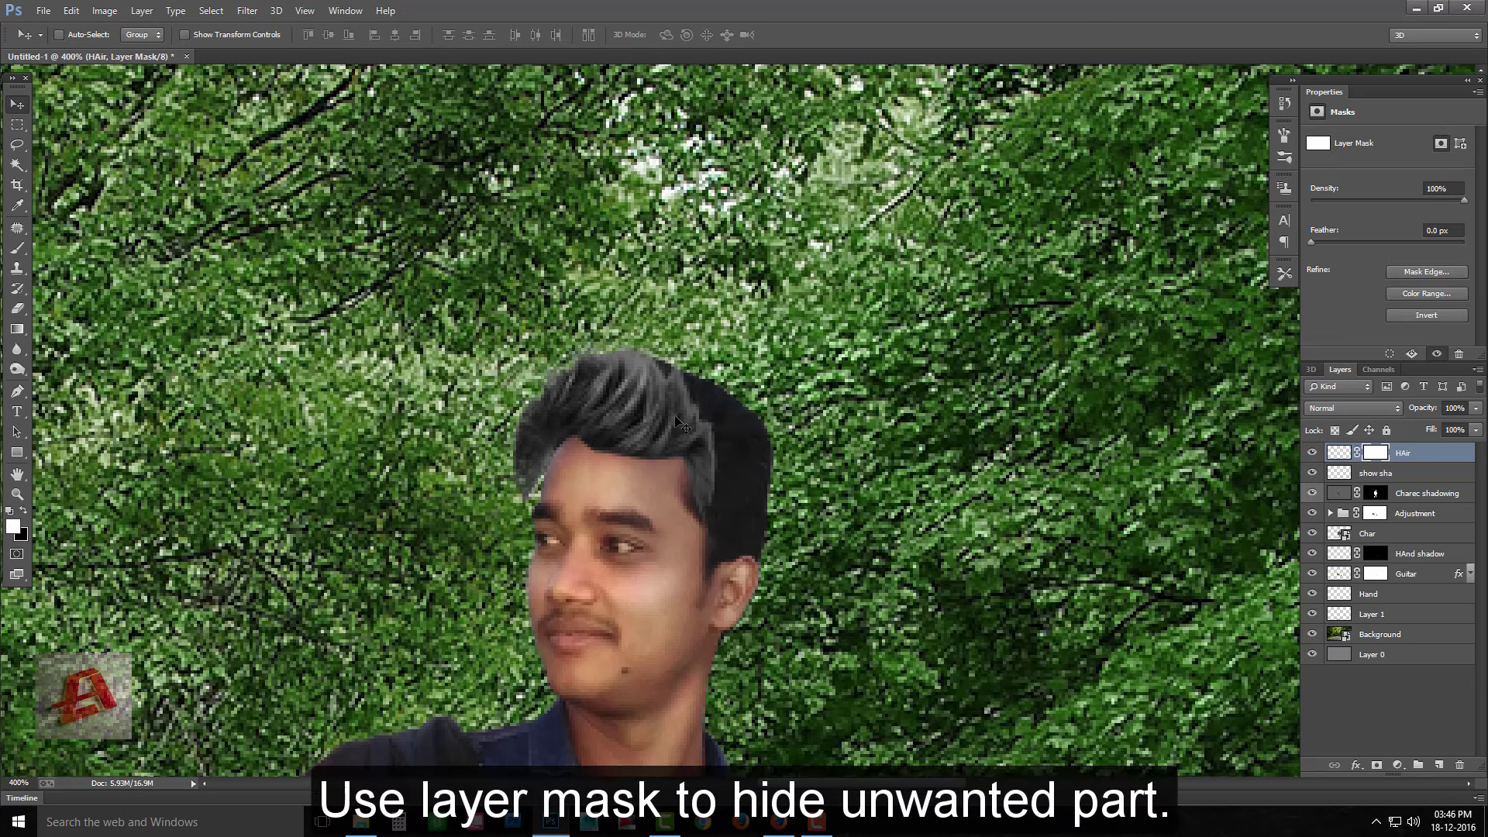
pyautogui.press('b')
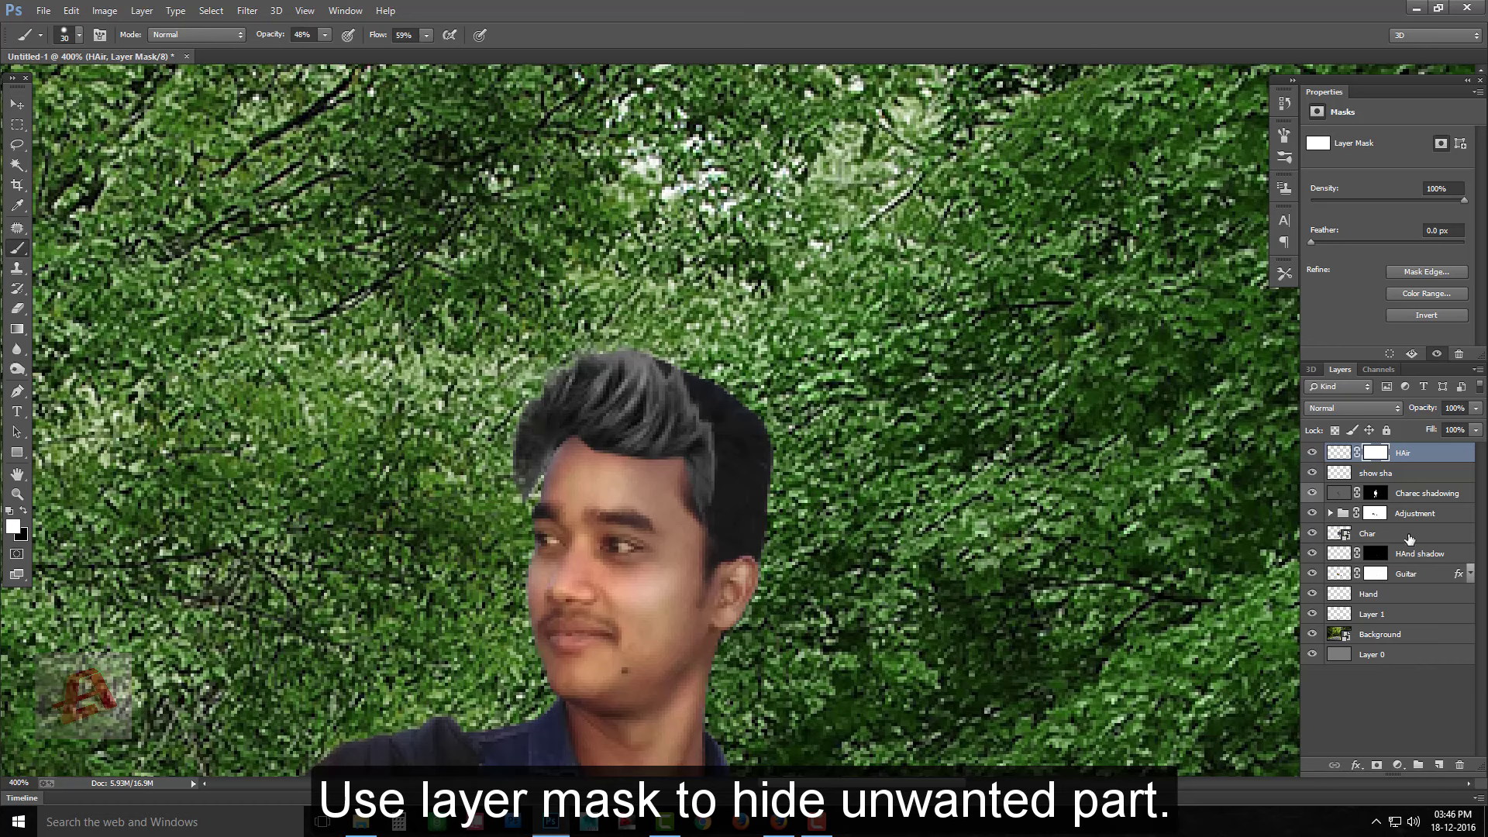
pyautogui.press('x')
pyautogui.moveTo(502, 496); pyautogui.dragTo(502, 451)
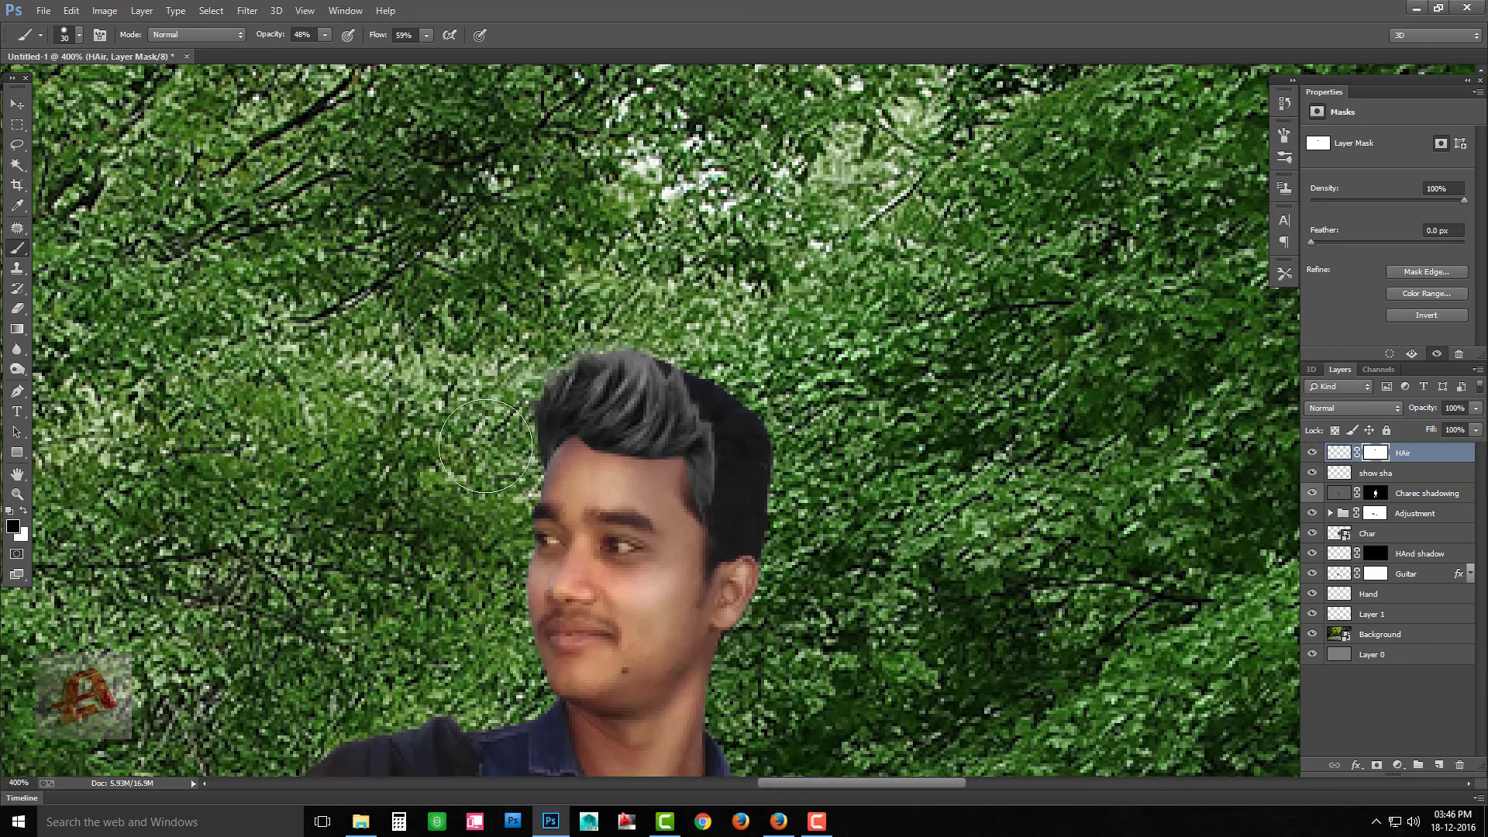
pyautogui.moveTo(731, 465); pyautogui.dragTo(809, 429)
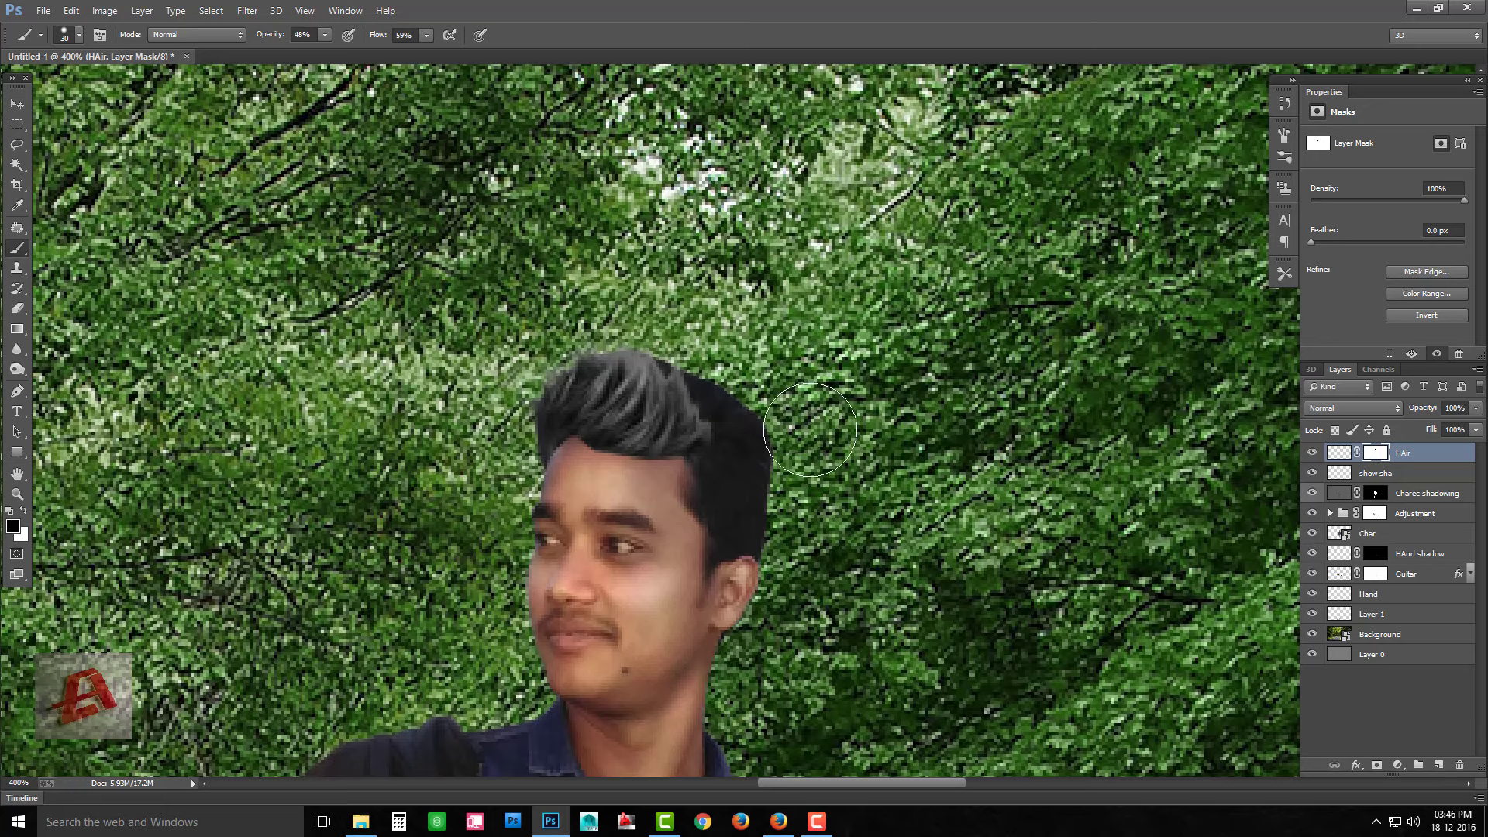
pyautogui.press('v')
pyautogui.moveTo(651, 325); pyautogui.dragTo(651, 310)
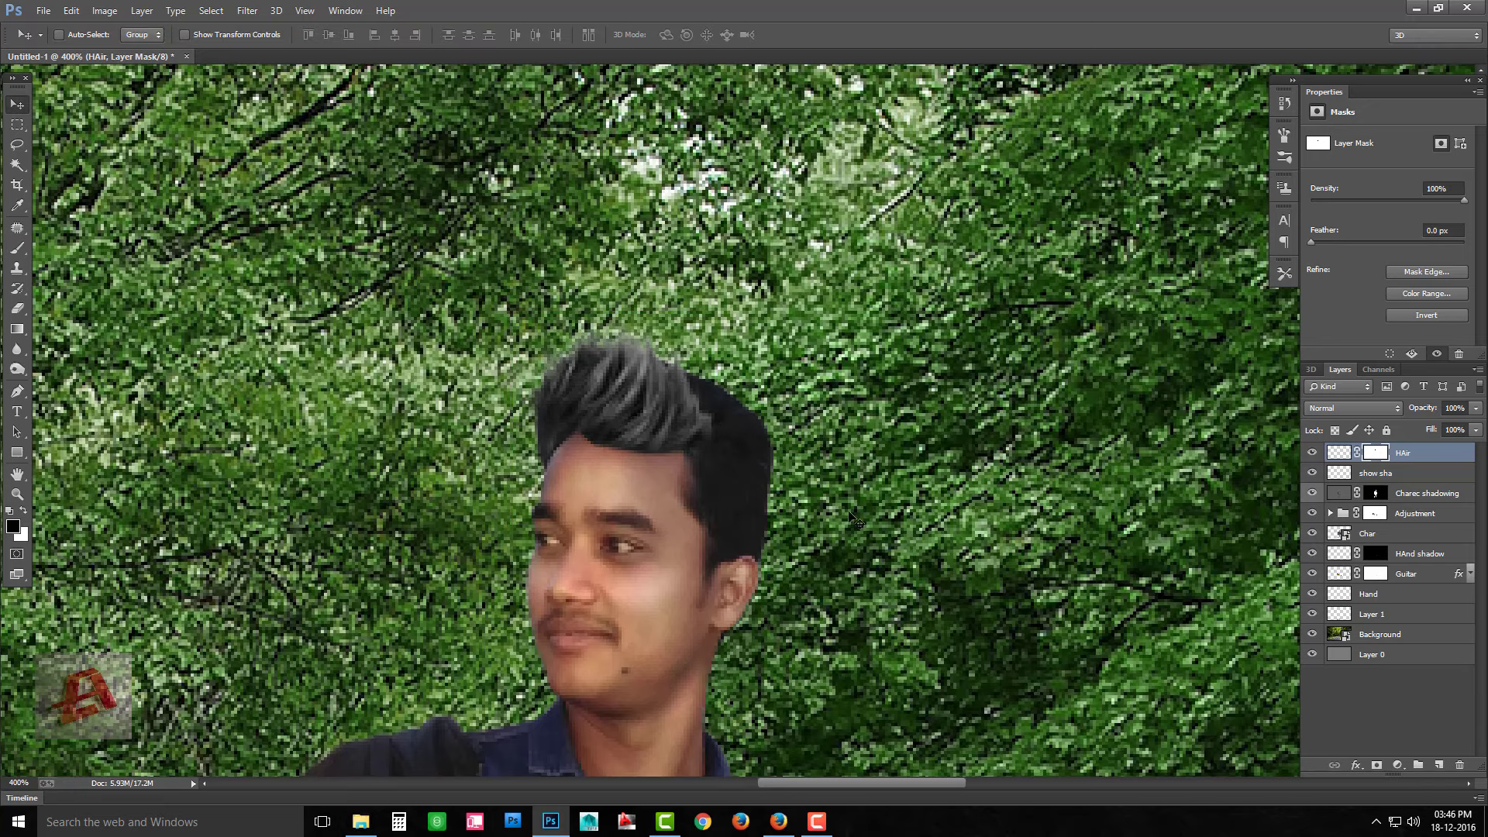
# Fit the composition in view and load the hair layer's outline as a selection
pyautogui.hotkey('ctrl', '0')
pyautogui.scroll(5, 784, 299)
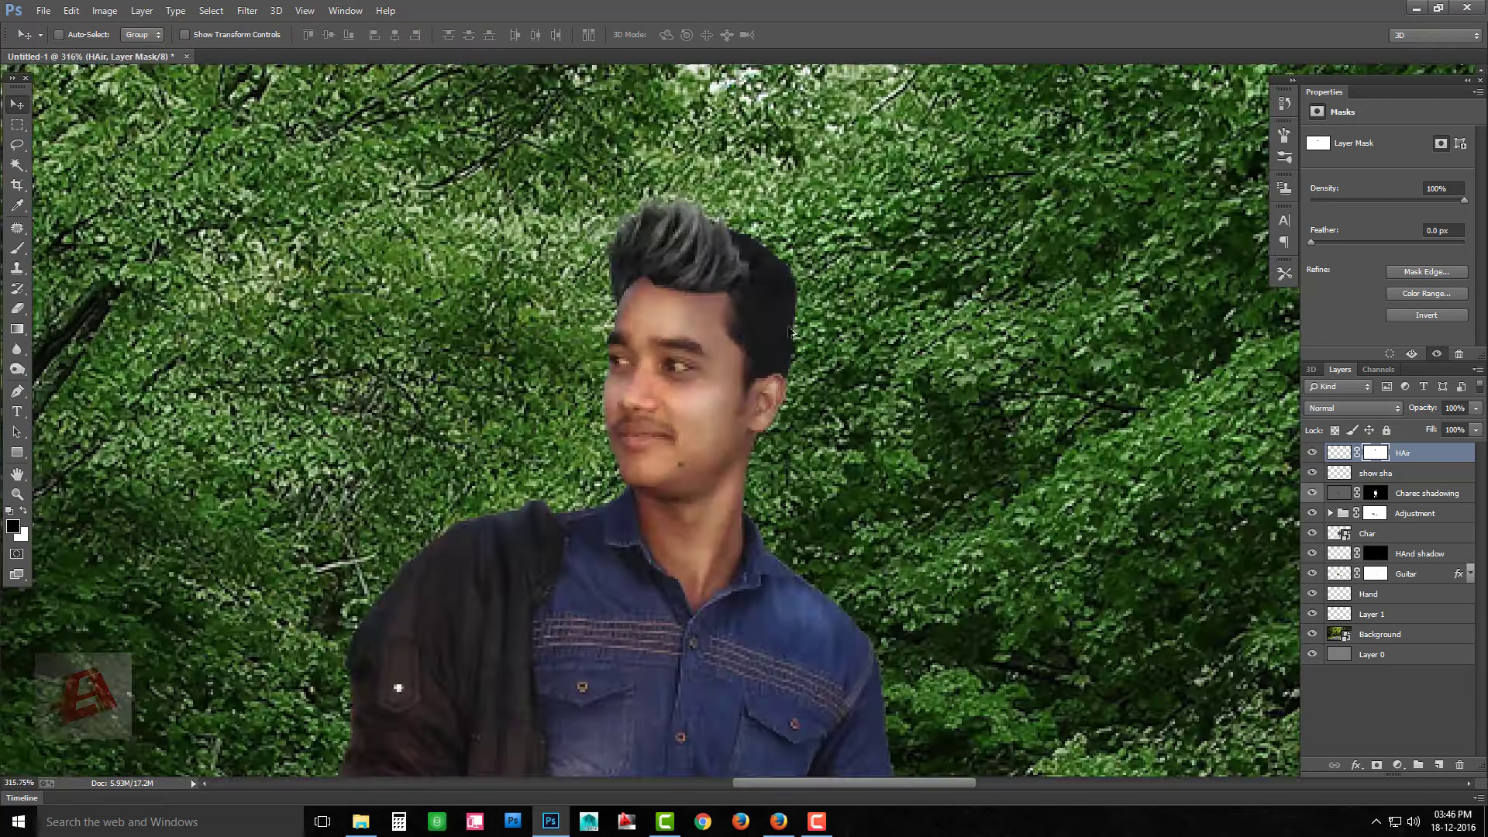
pyautogui.click(1428, 456)
pyautogui.keyDown('ctrl'); pyautogui.click(1338, 453); pyautogui.keyUp('ctrl')
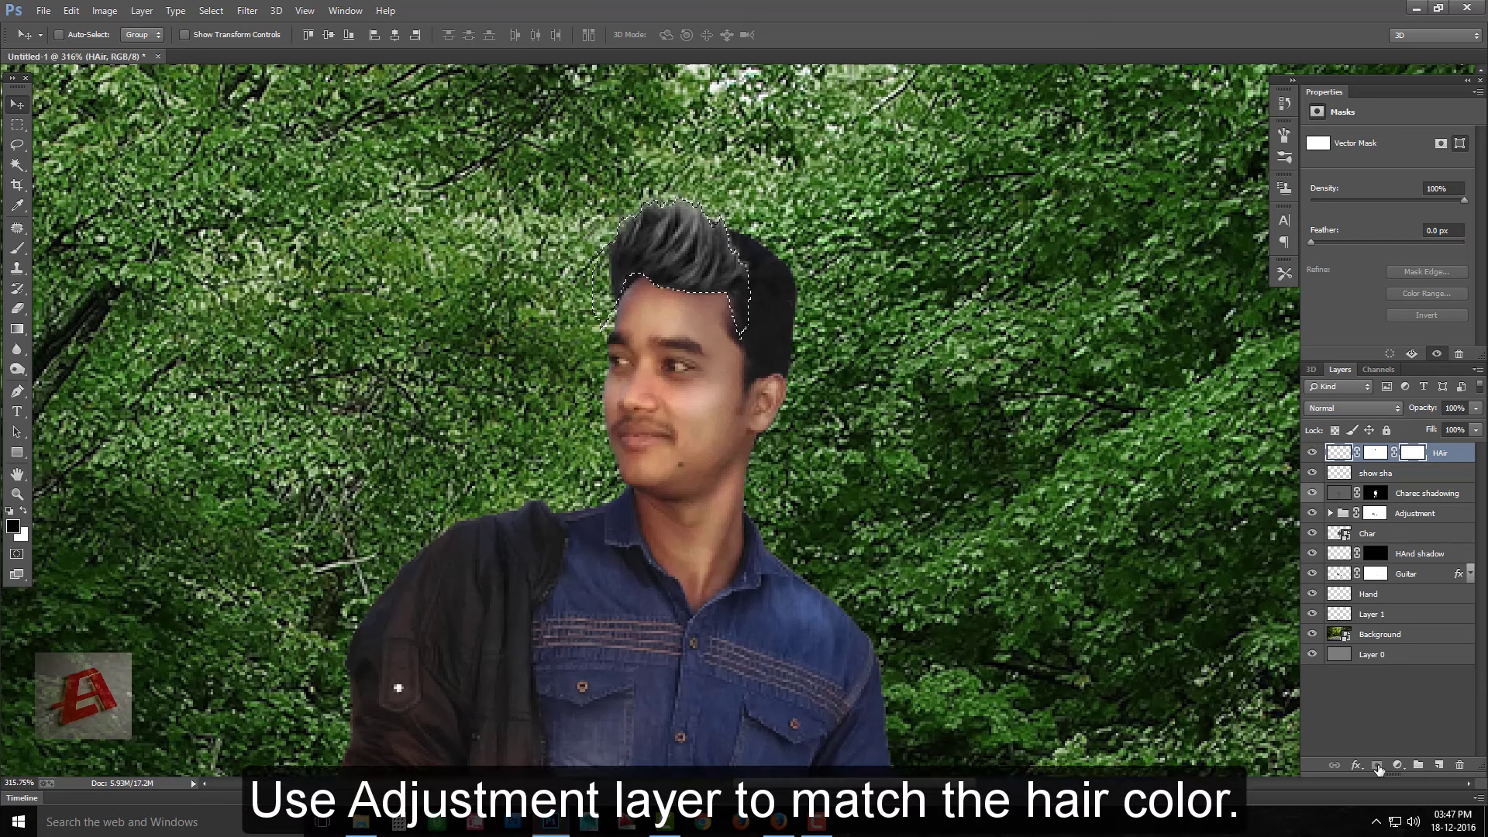
# Add a Curves adjustment limited to the hair and brighten its tones
pyautogui.click(1397, 765)
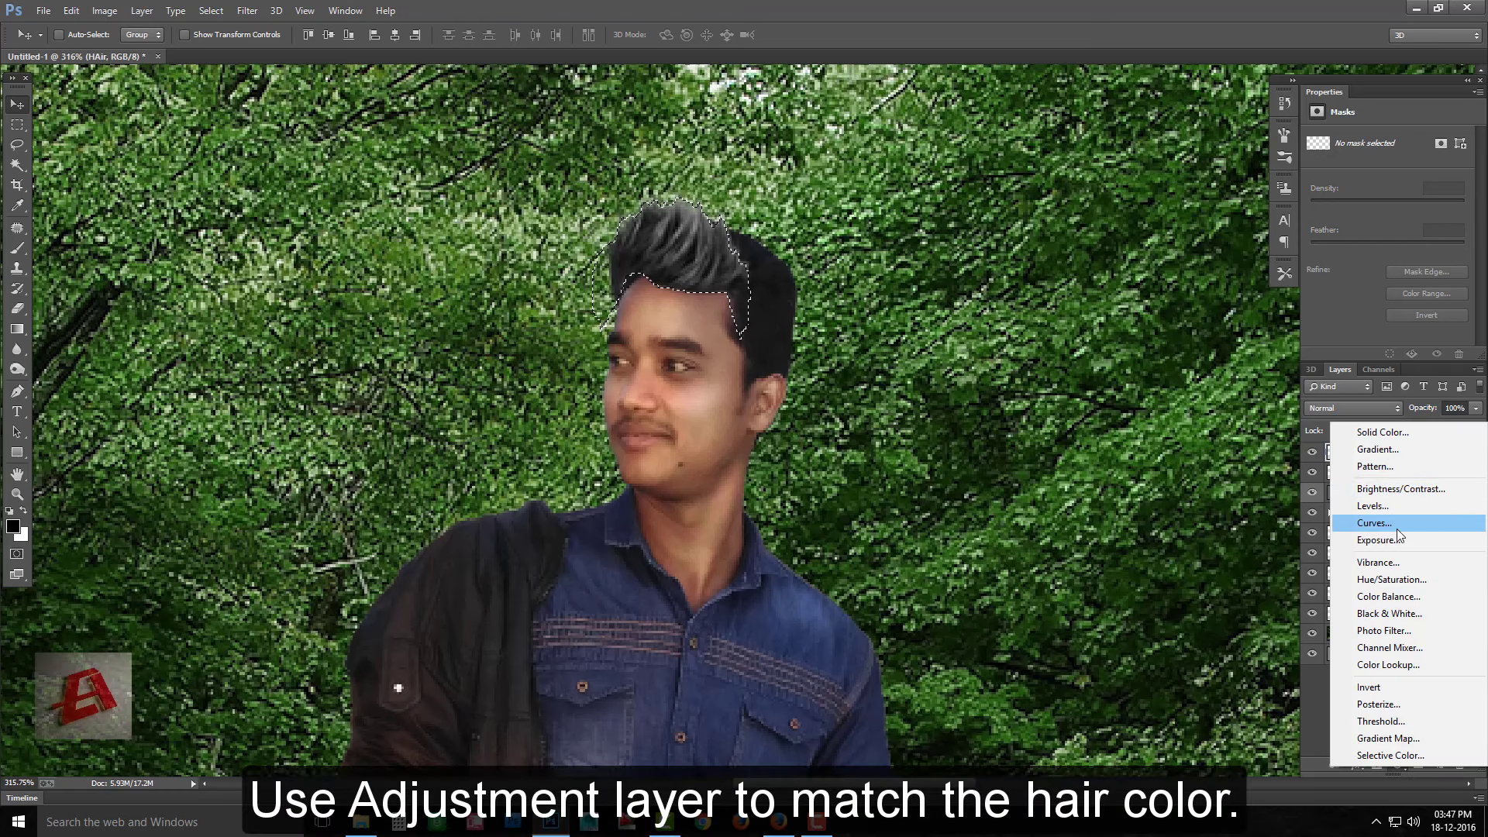
pyautogui.click(1395, 523)
pyautogui.moveTo(1387, 264); pyautogui.dragTo(1378, 259)
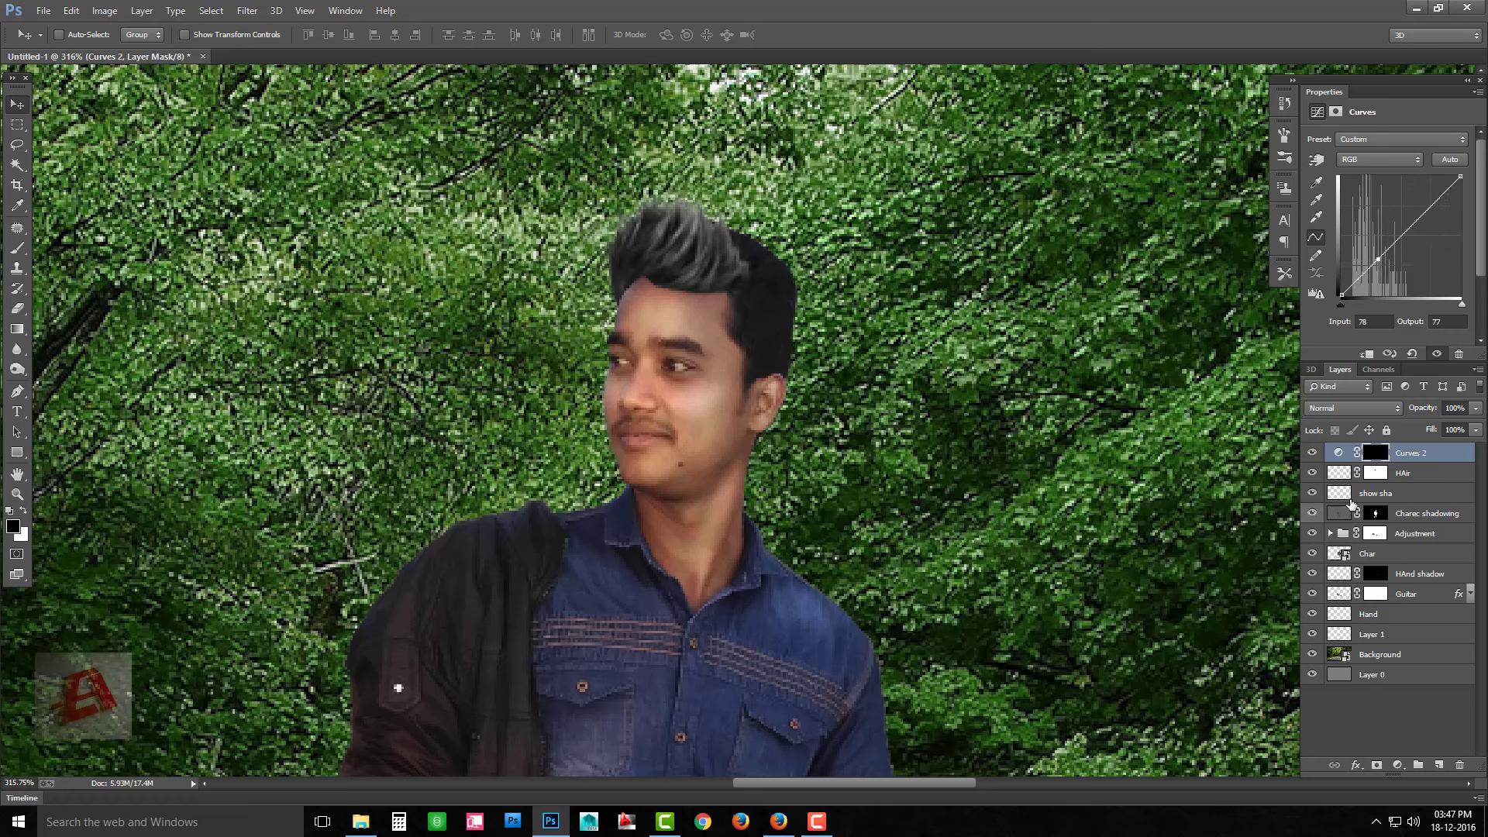
# Add a Hue/Saturation adjustment to the hair, lowering saturation and tweaking hue and lightness
pyautogui.keyDown('ctrl'); pyautogui.click(1338, 472); pyautogui.keyUp('ctrl')
pyautogui.click(1397, 765)
pyautogui.click(1408, 581)
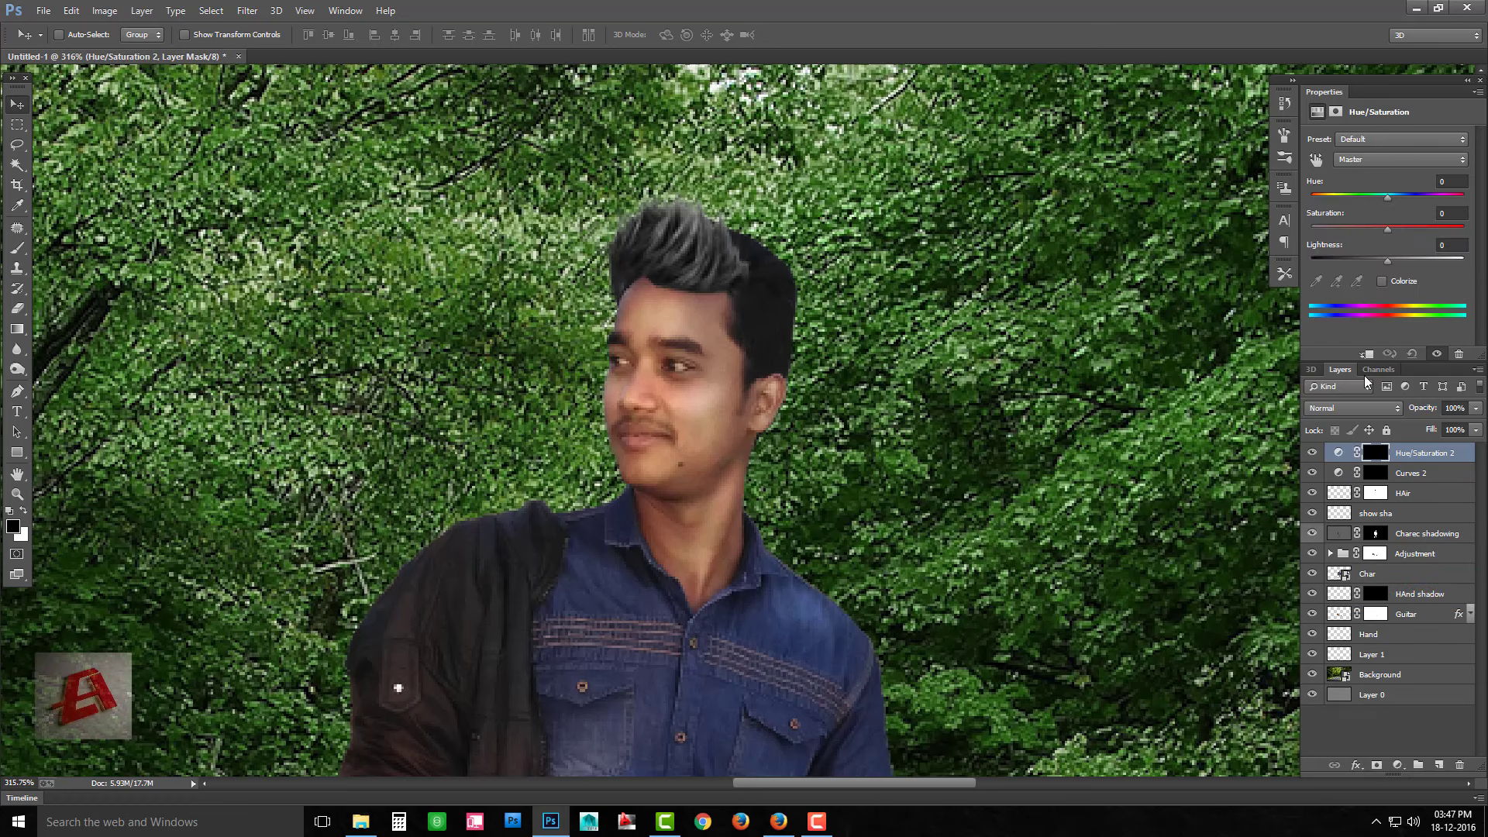
pyautogui.moveTo(1388, 227); pyautogui.dragTo(1345, 227)
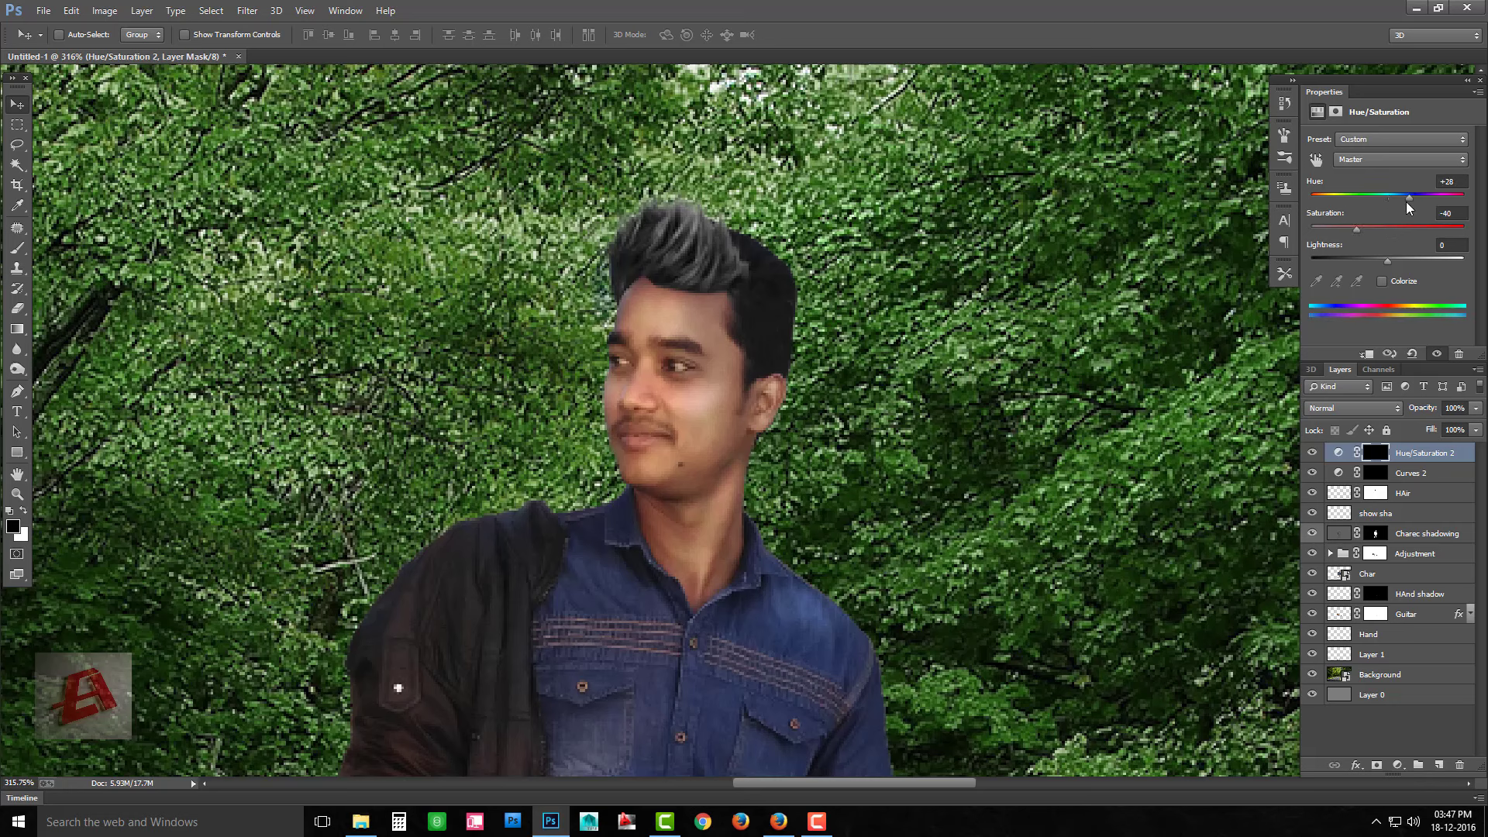
pyautogui.click(1381, 281)
pyautogui.moveTo(1310, 198); pyautogui.dragTo(1411, 198)
pyautogui.click(1382, 280)
pyautogui.moveTo(1387, 262)
pyautogui.mouseDown()
pyautogui.moveTo(1357, 248)
pyautogui.moveTo(1356, 261)
pyautogui.mouseUp()
pyautogui.click(1355, 226)
pyautogui.click(1311, 453)
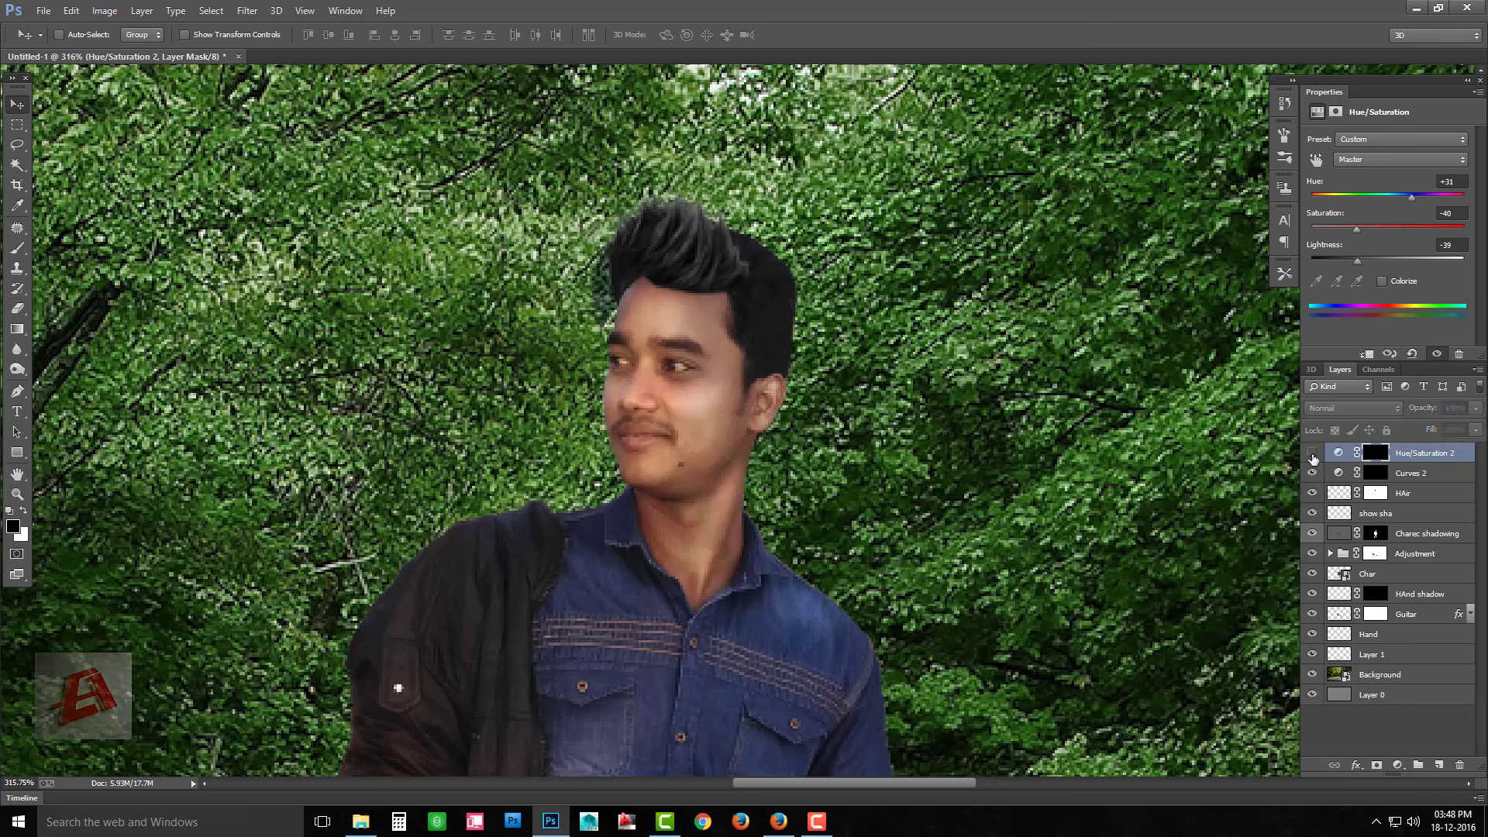
pyautogui.click(1370, 450)
# Select the Brush and target the HAir layer's mask
pyautogui.press('b')
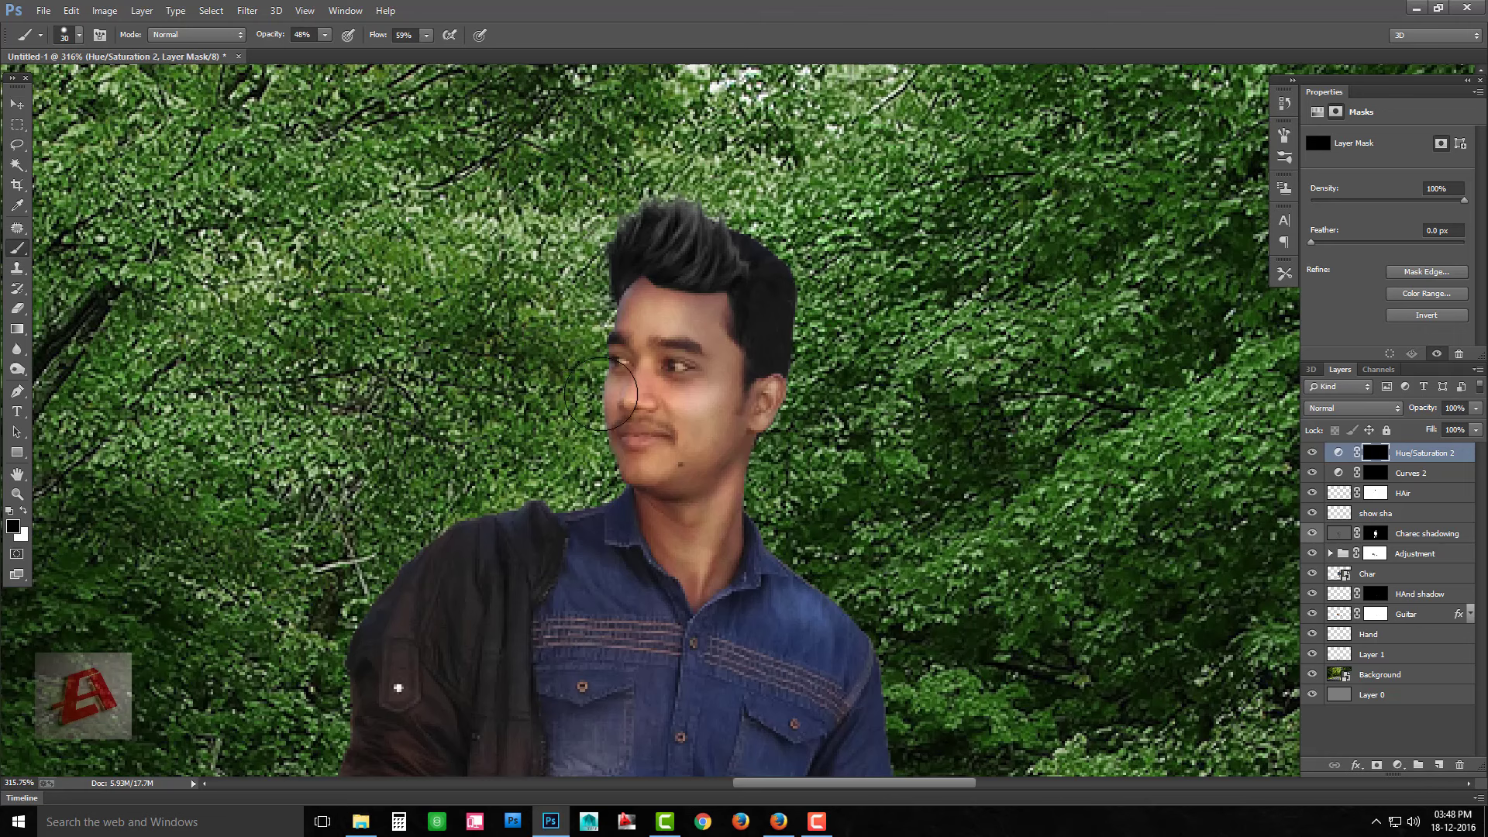
pyautogui.click(1375, 493)
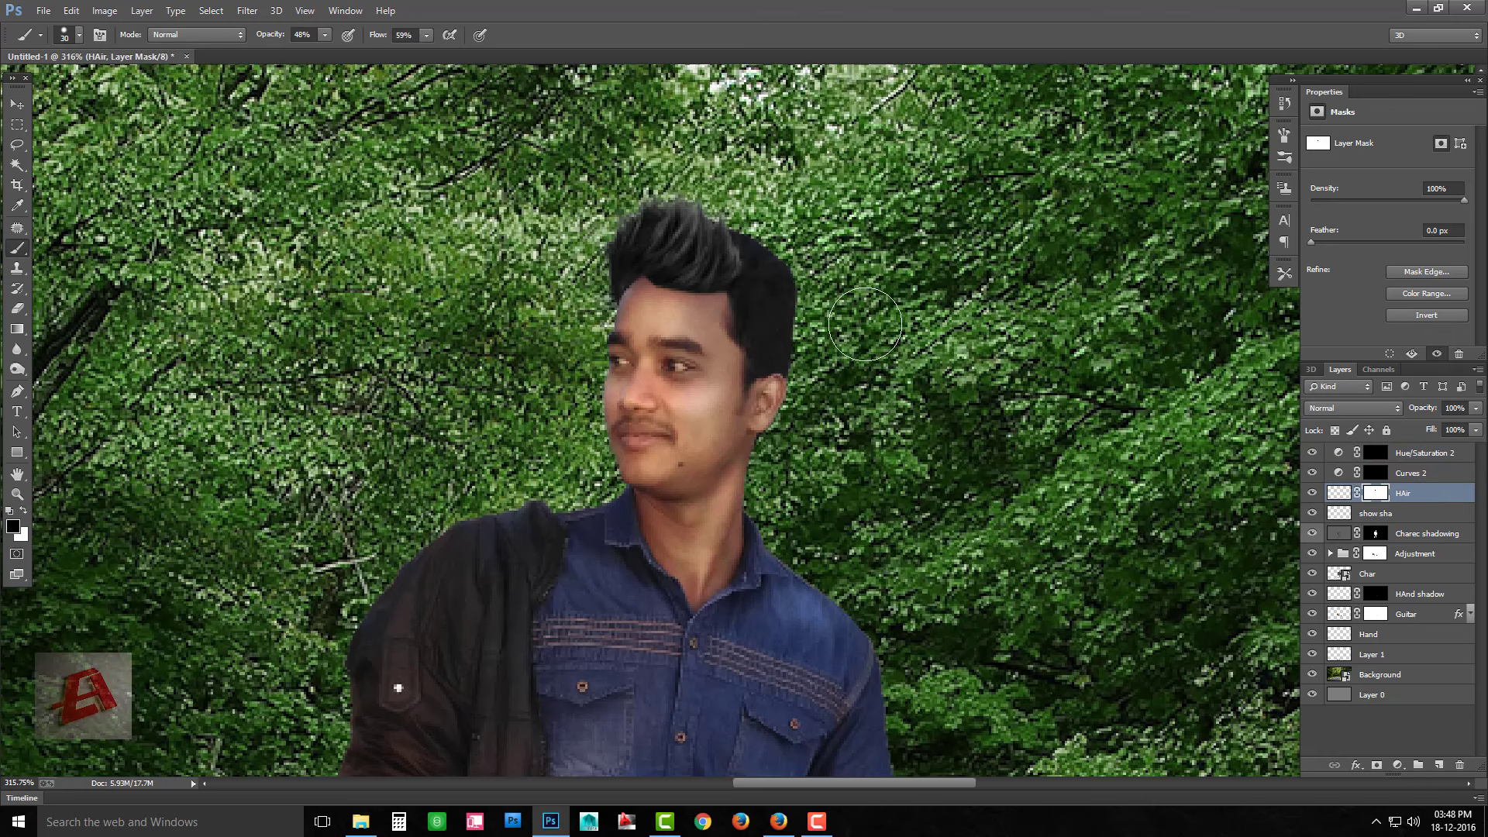
pyautogui.press('v')
pyautogui.scroll(-3, 802, 348)
# Rotate the HAir layer slightly to tilt the hair
pyautogui.scroll(-2, 803, 347)
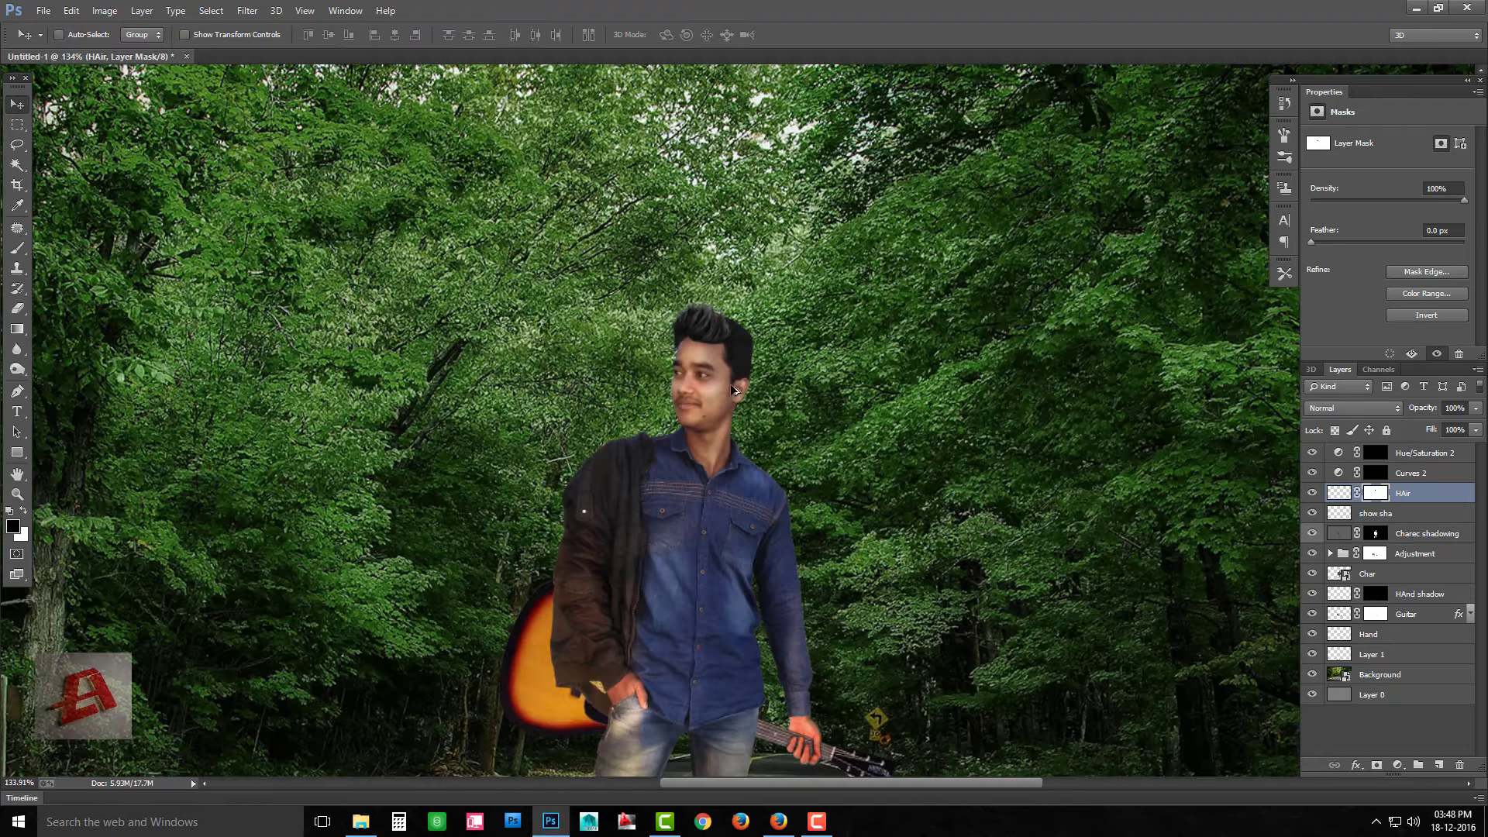
pyautogui.hotkey('alt', '.')
pyautogui.click(1421, 493)
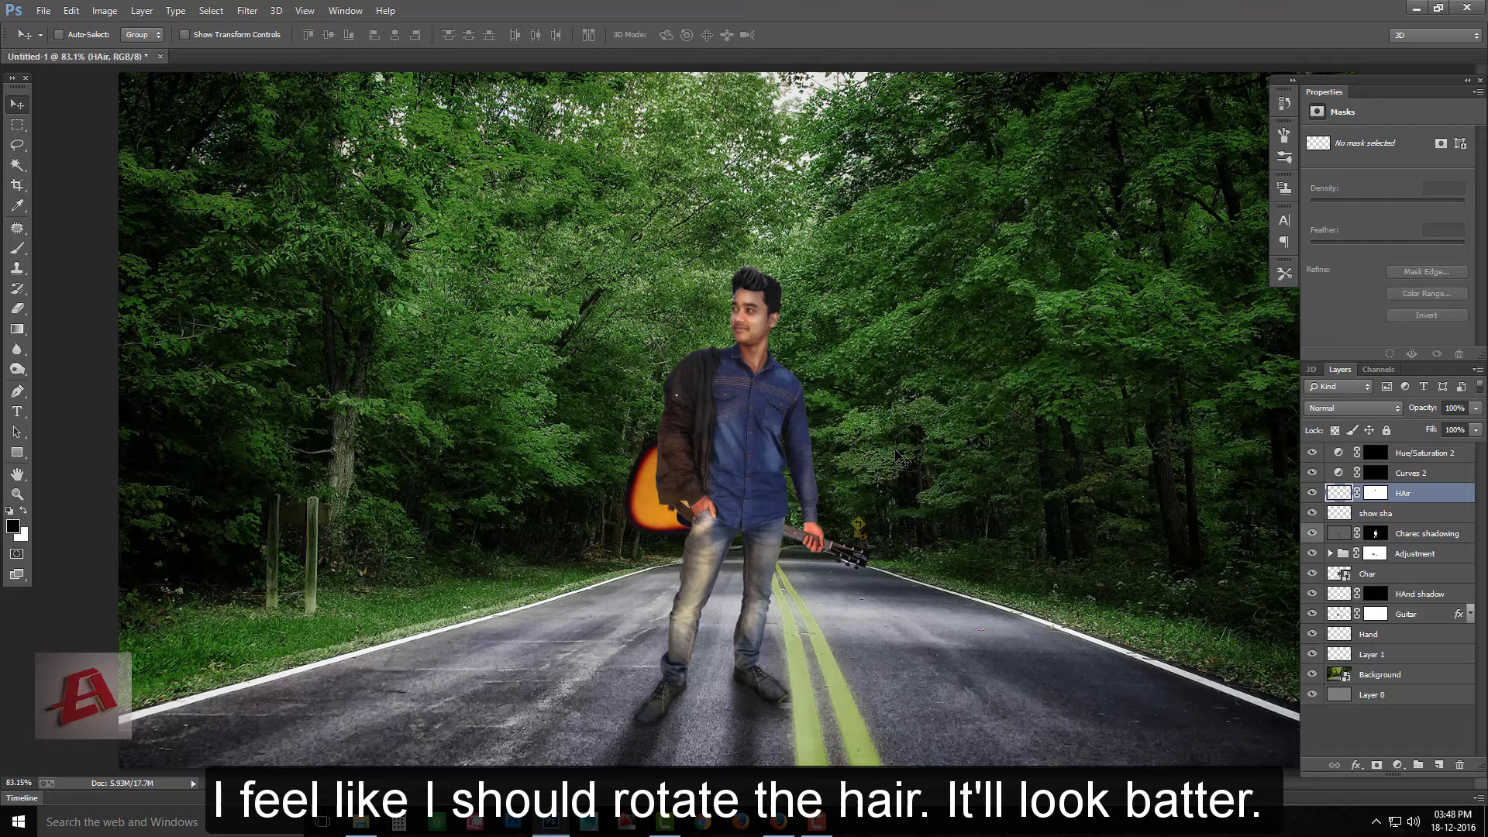
pyautogui.moveTo(899, 457); pyautogui.dragTo(779, 380)
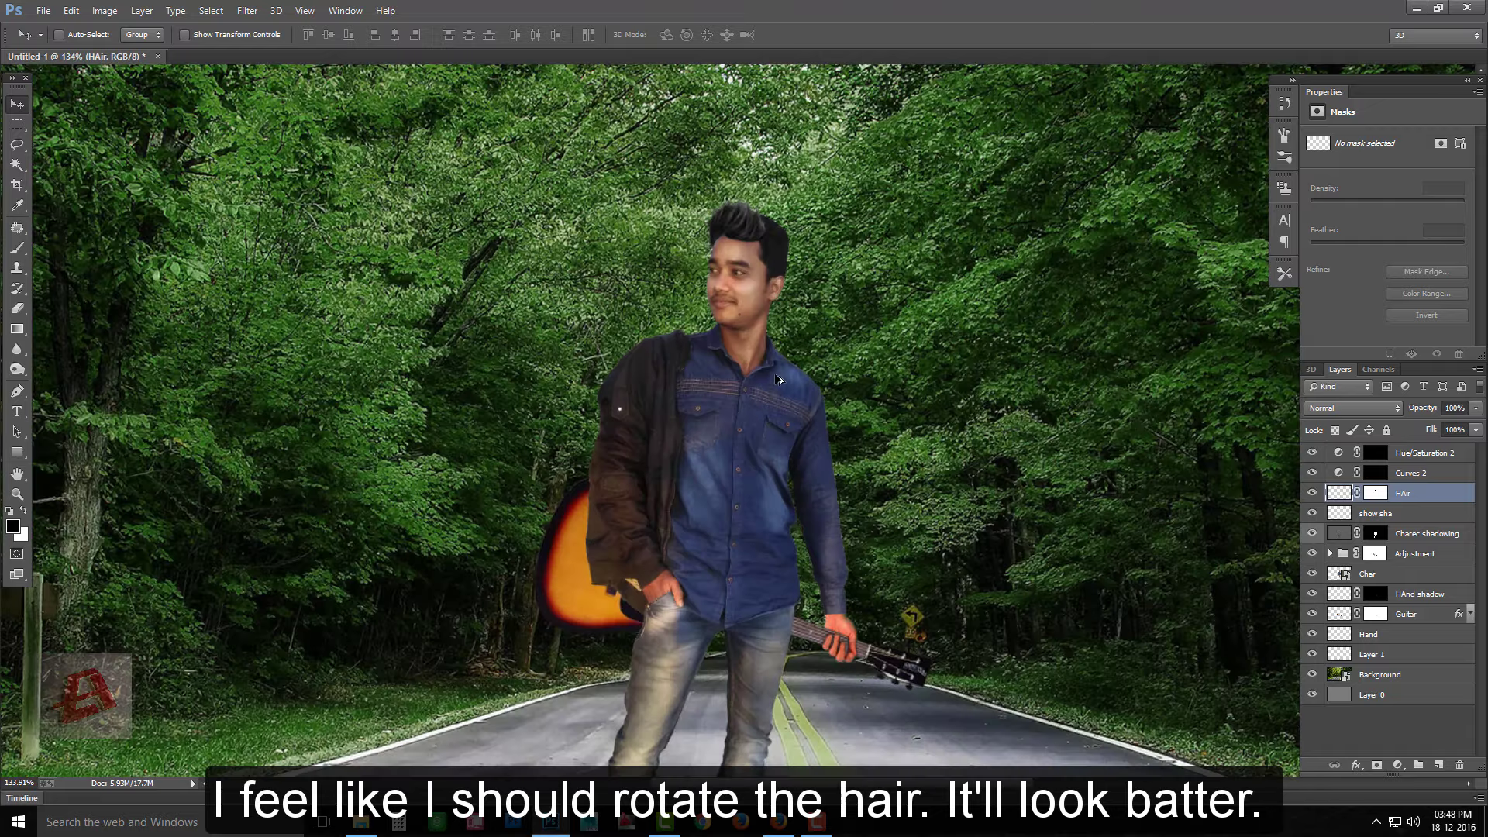
pyautogui.hotkey('ctrl', 't')
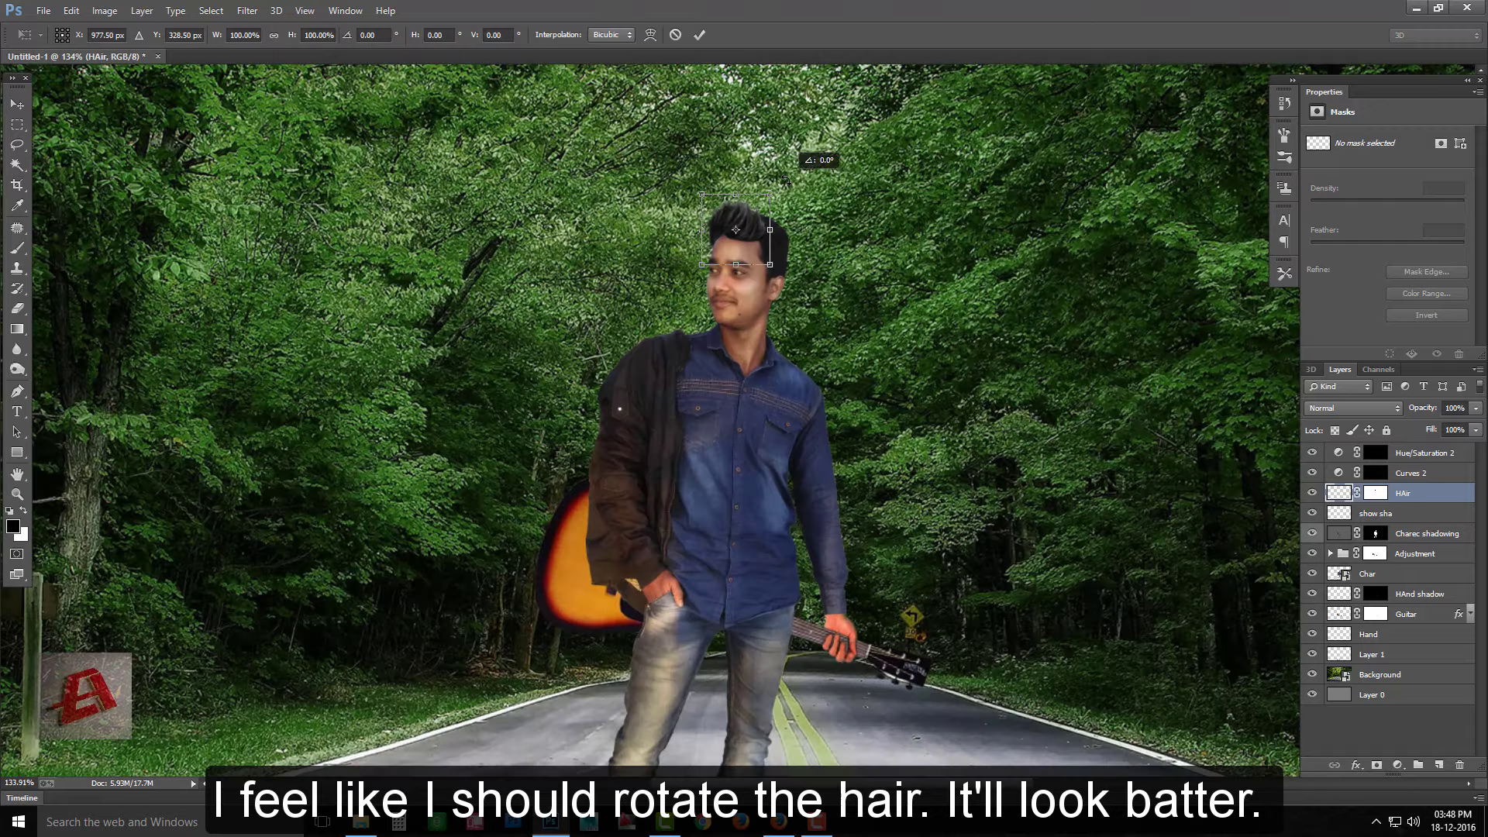
pyautogui.moveTo(796, 186); pyautogui.dragTo(778, 174)
pyautogui.press('Return')
# Brush on the hair's mask to blend the hairline
pyautogui.press('c')
pyautogui.scroll(5, 724, 245)
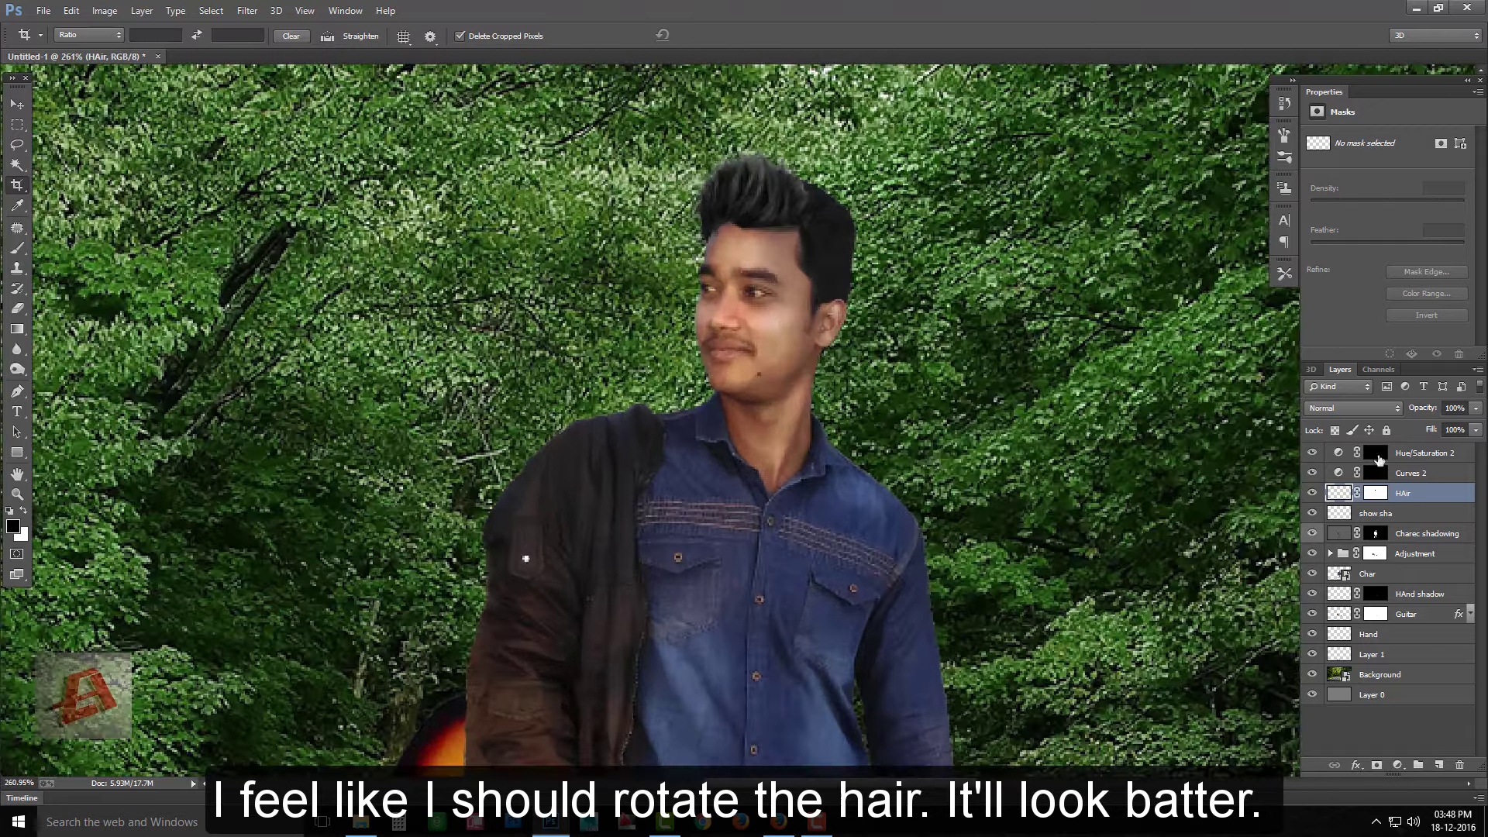
pyautogui.hotkey('ctrl', '\\')
pyautogui.press('b')
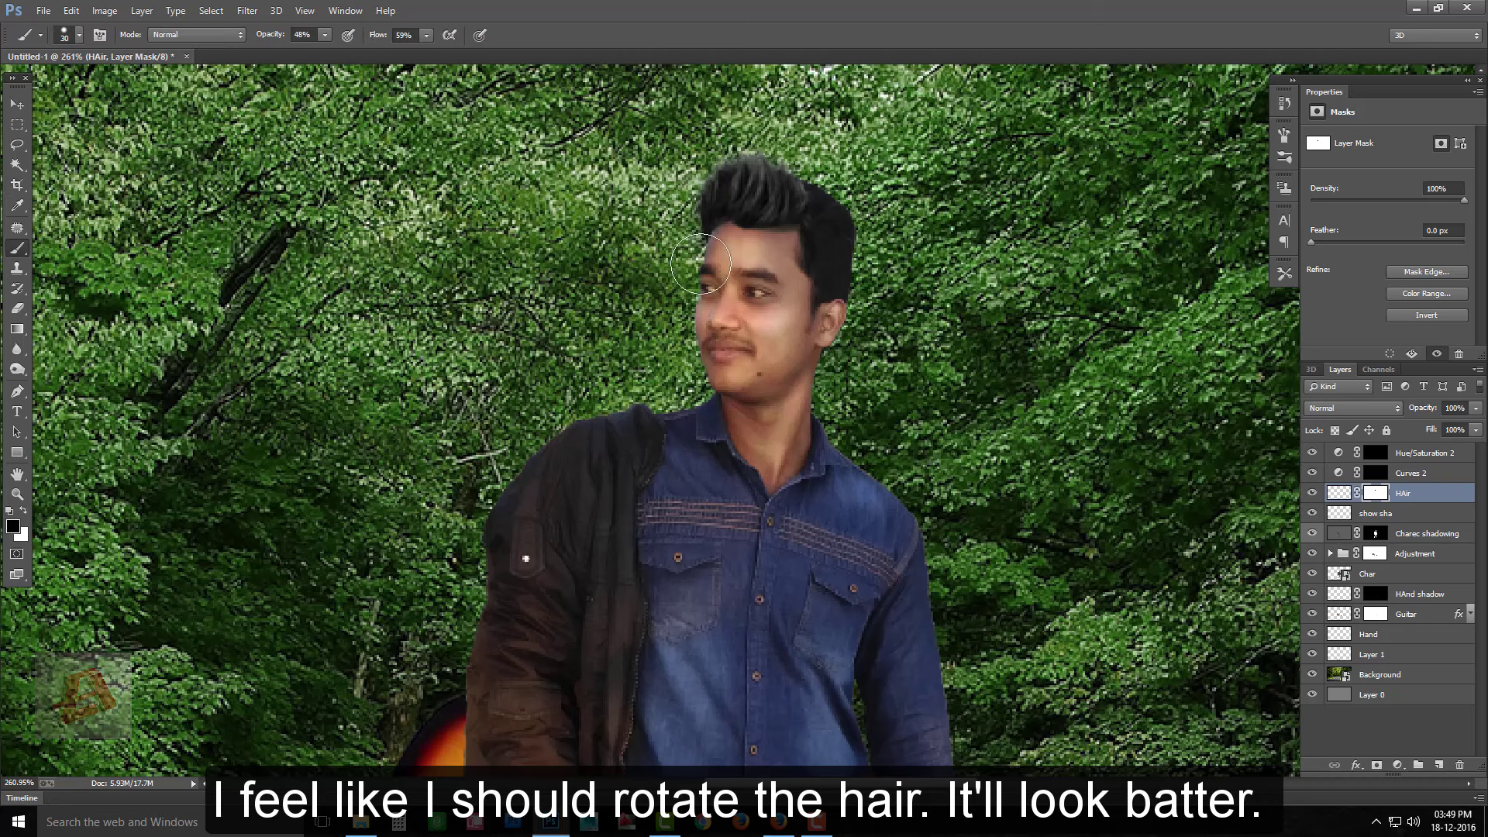
pyautogui.press('v')
pyautogui.scroll(-3, 980, 465)
pyautogui.scroll(-4, 980, 465)
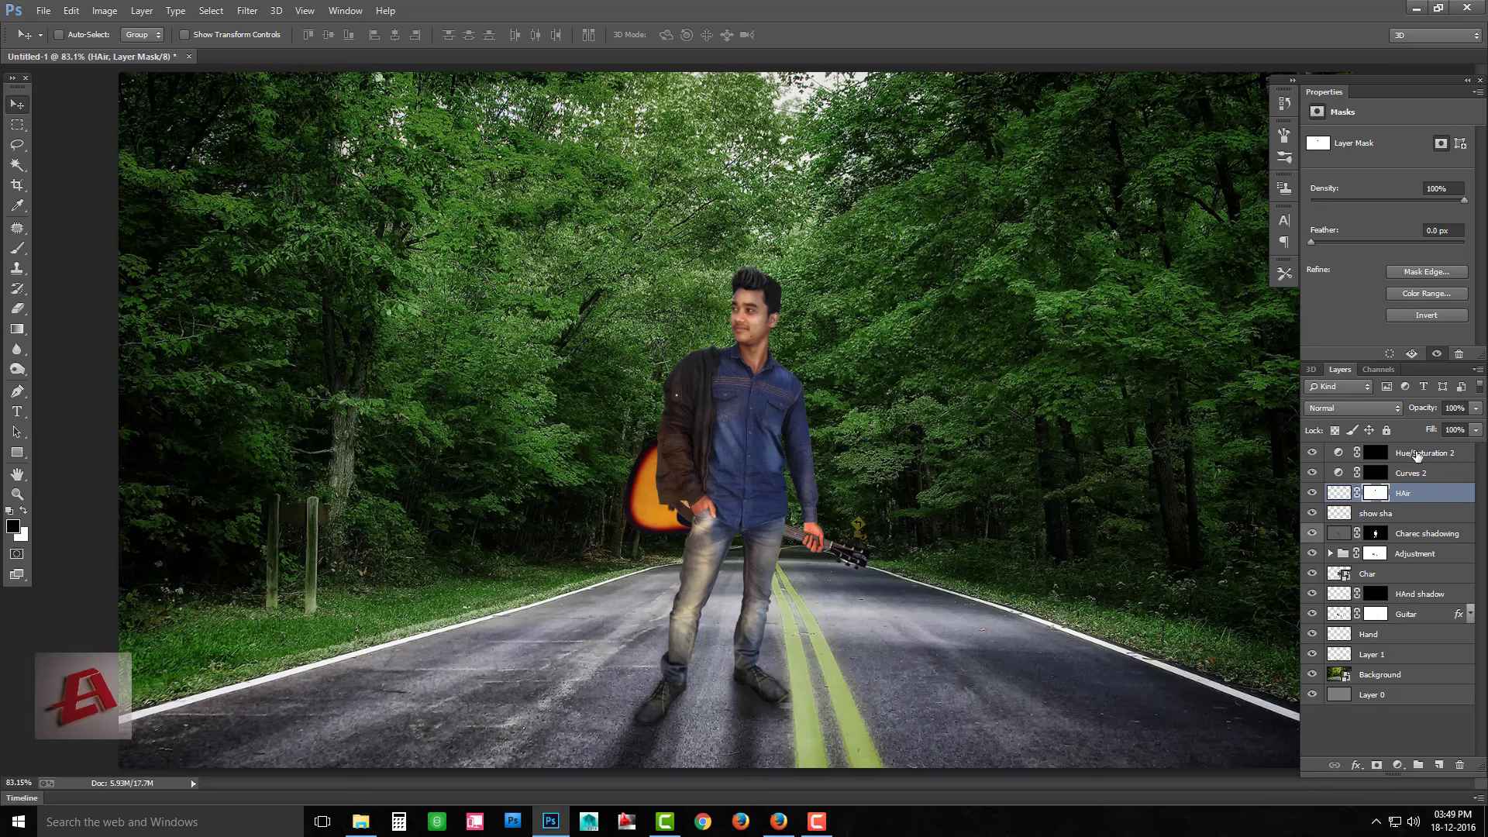
# Group HAir, Curves 2 and Hue/Saturation 2 into a folder named 'Hair'
pyautogui.keyDown('shift'); pyautogui.click(1417, 455); pyautogui.keyUp('shift')
pyautogui.hotkey('ctrl', 'g')
pyautogui.doubleClick(1369, 451)
pyautogui.write('HAir')
pyautogui.press('Return')
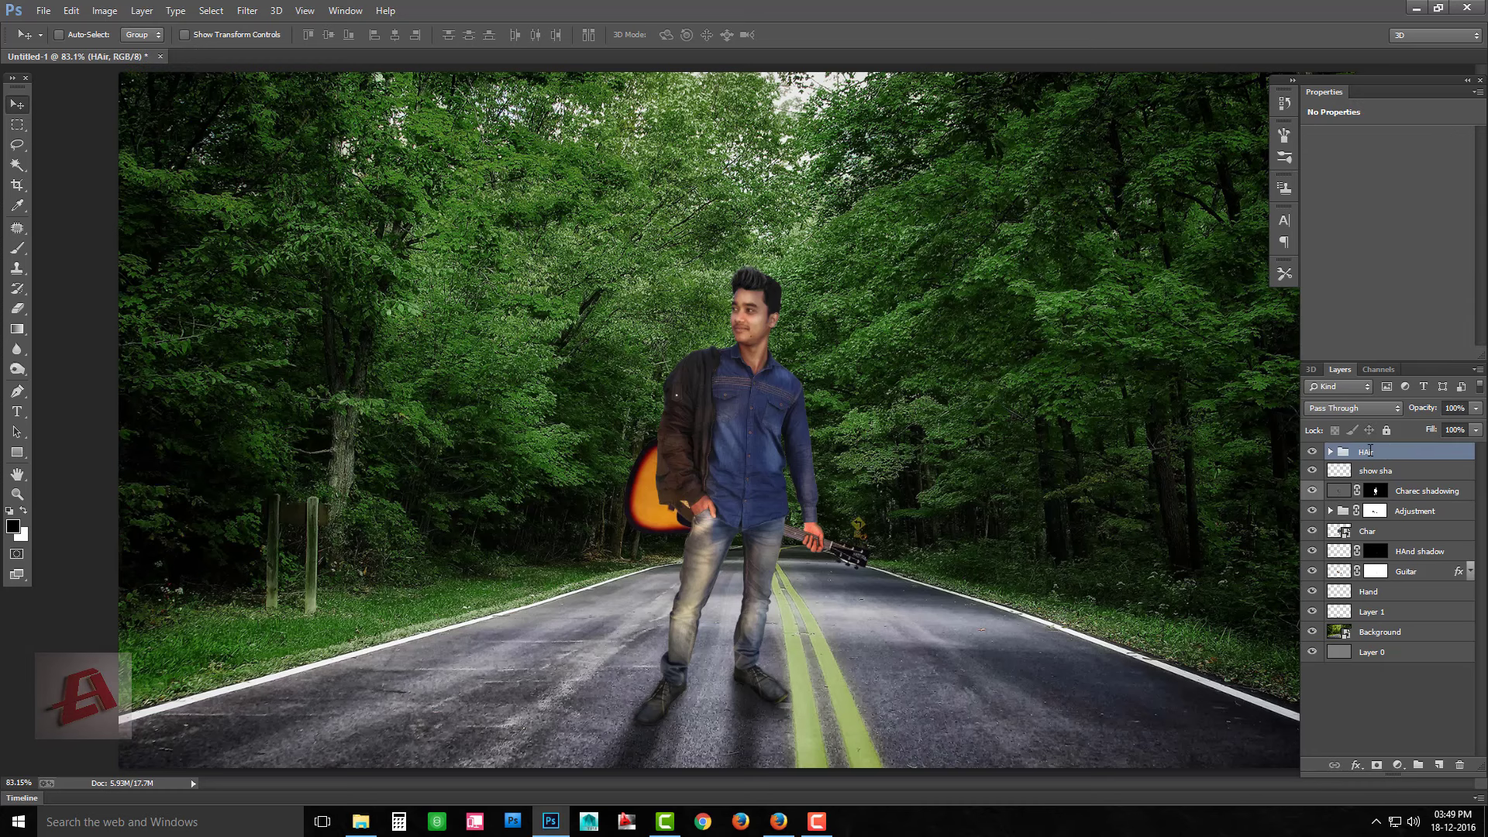
pyautogui.doubleClick(1368, 452)
pyautogui.write('Hair')
pyautogui.press('Return')
pyautogui.scroll(-1, 679, 339)
pyautogui.click(1391, 693)
# Type the 'LET'S FALL IN' title line in the upper left and shift it right
pyautogui.press('t')
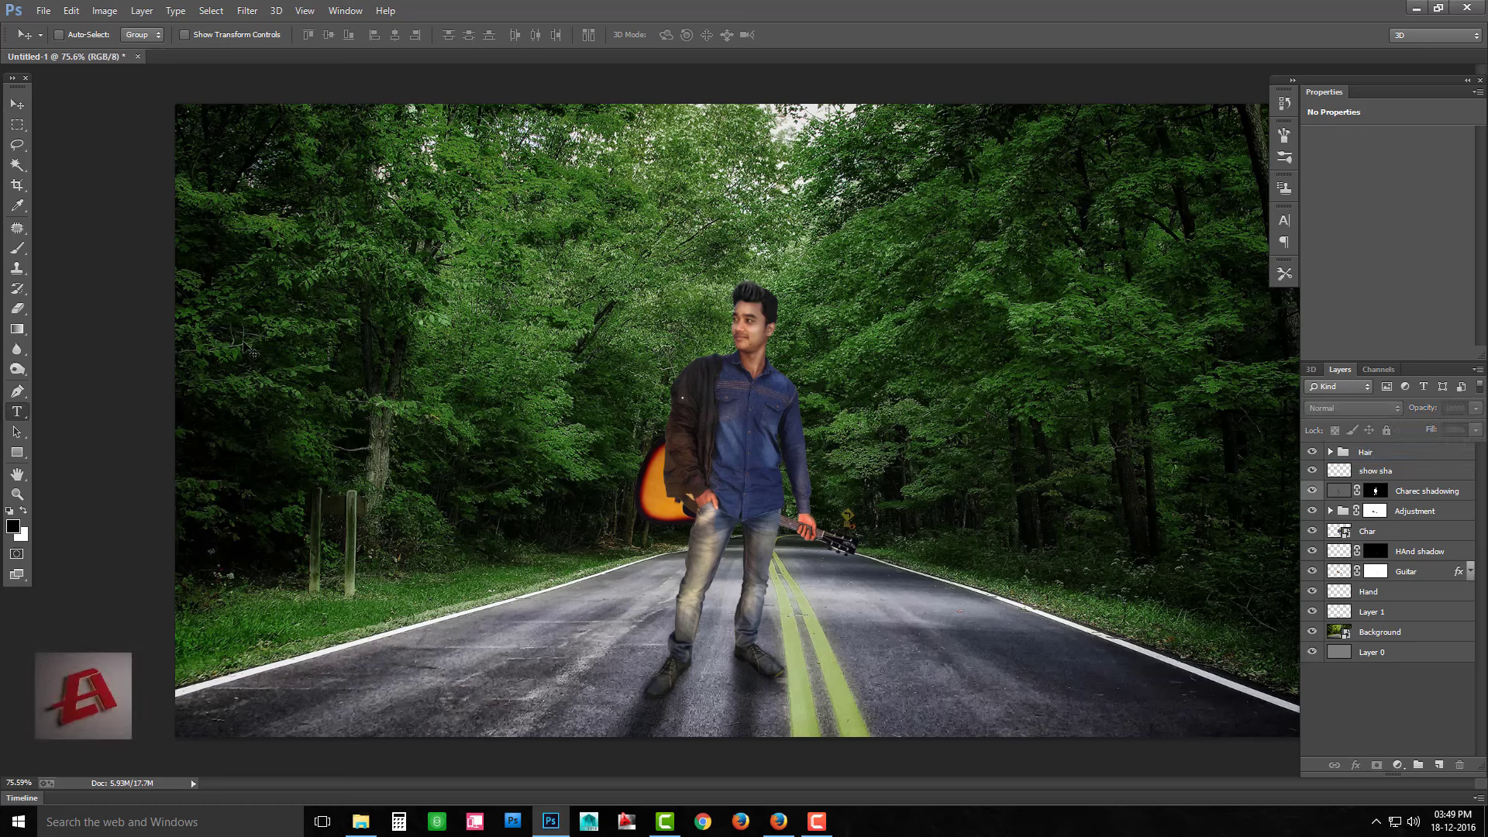
pyautogui.click(232, 280)
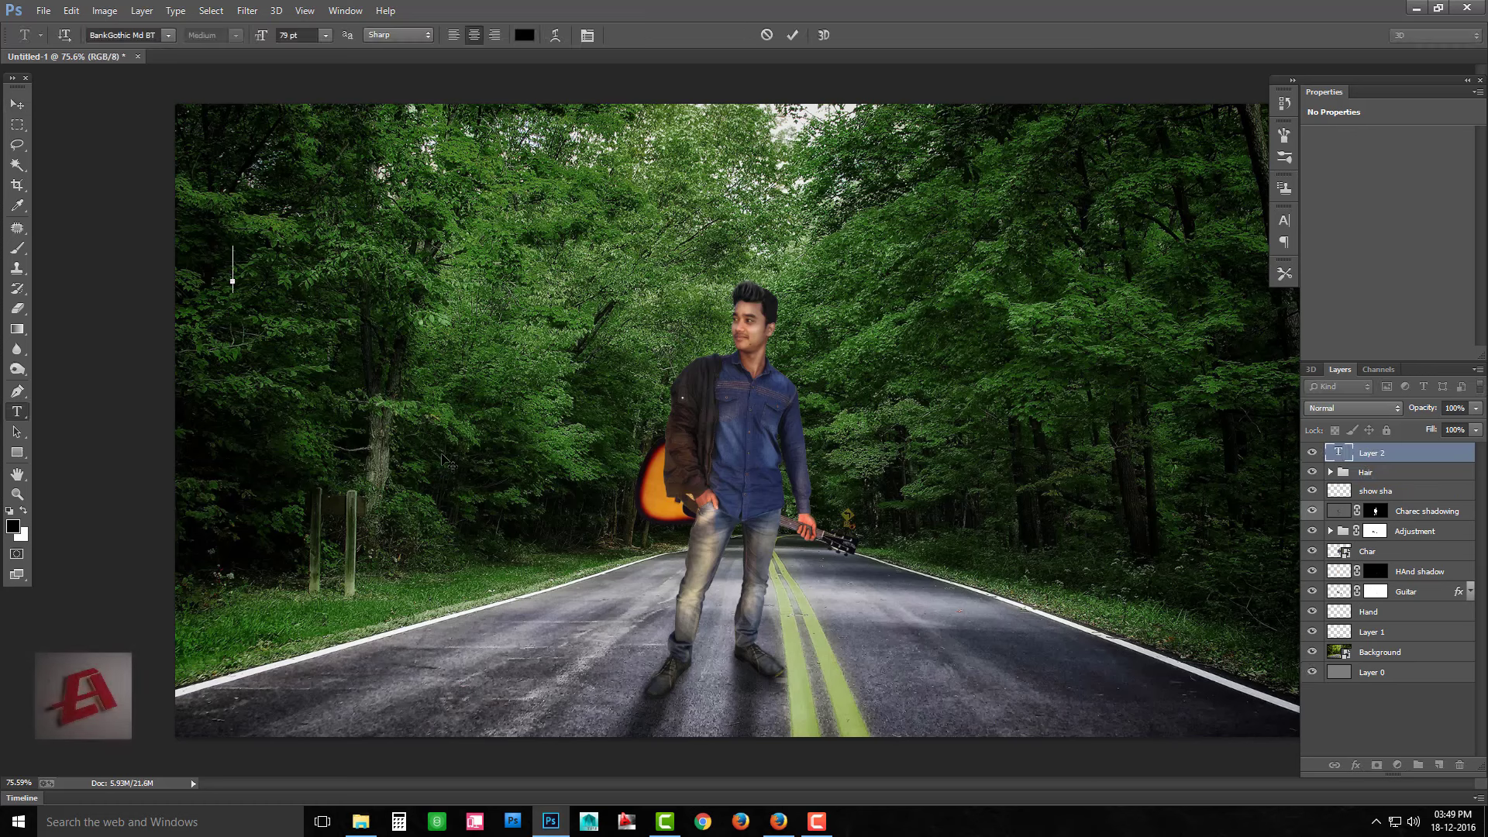
pyautogui.write('THE FALL')
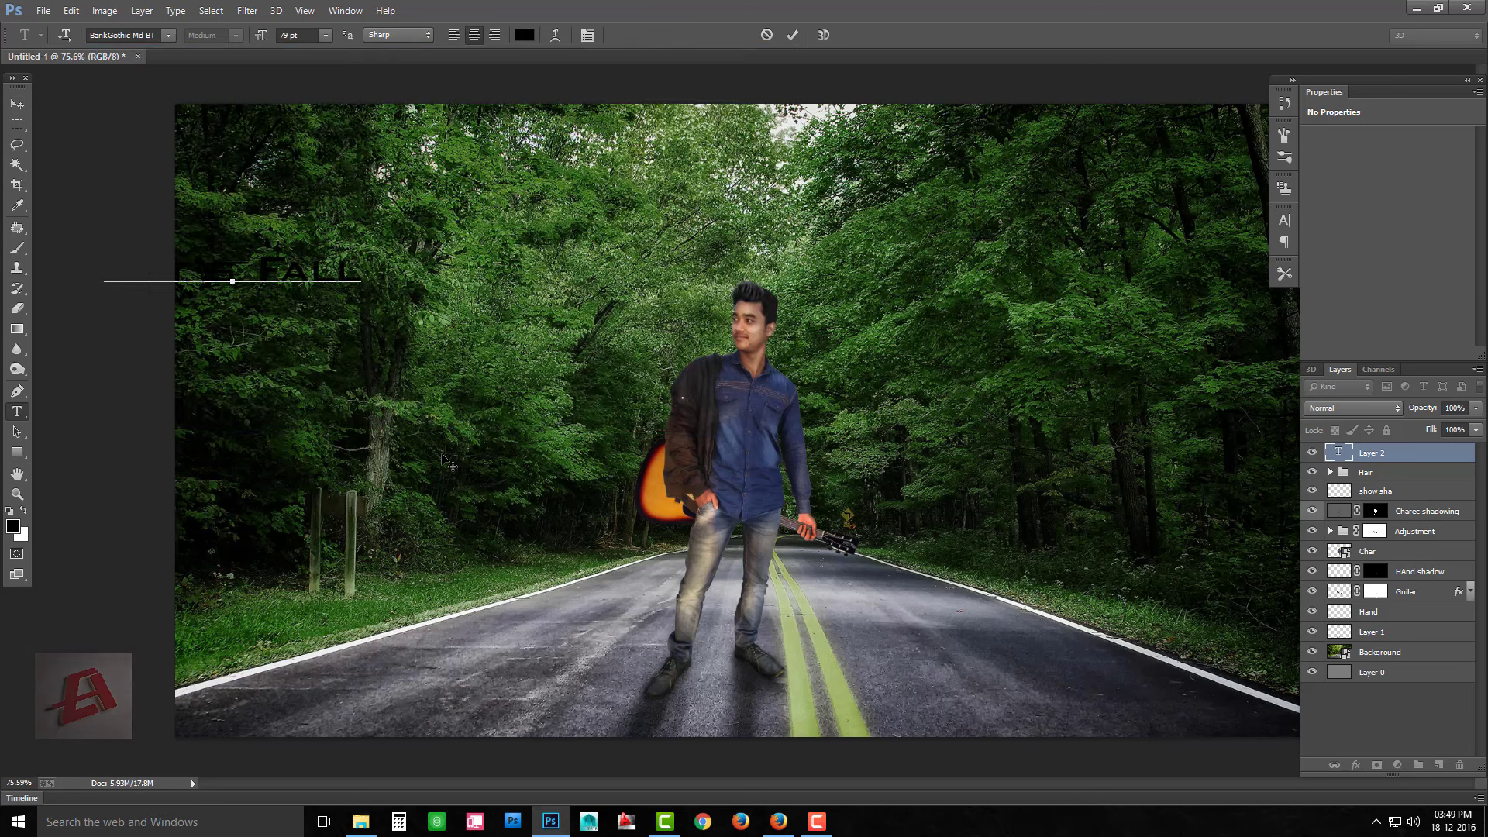
pyautogui.write(' IN')
pyautogui.click(1341, 457)
pyautogui.press('v')
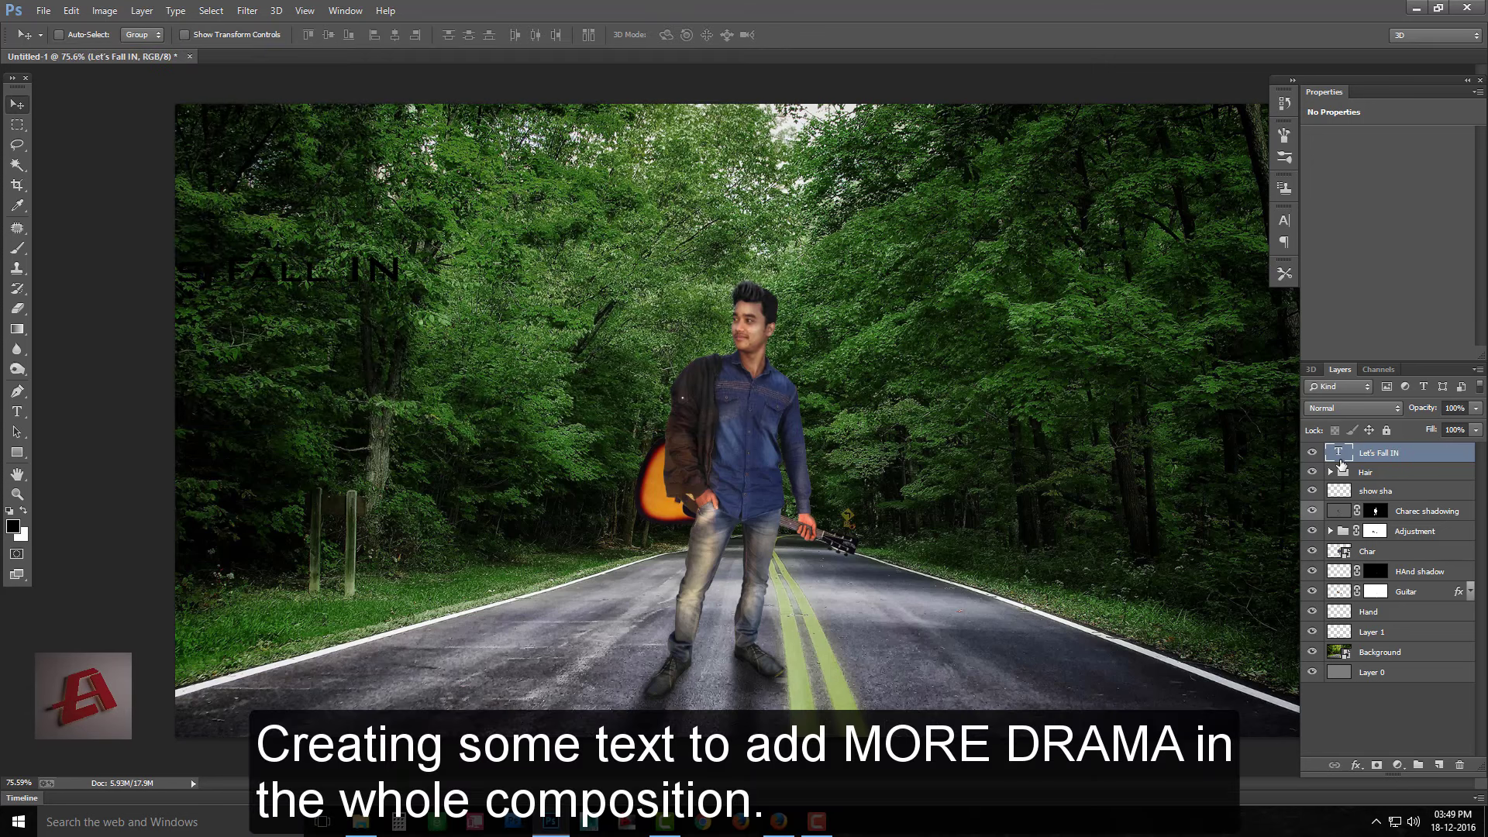
pyautogui.hotkey('shift', 'Right')
pyautogui.hotkey('shift', 'Right')
pyautogui.hotkey('shift', 'Right')
pyautogui.hotkey('shift', 'Right')
pyautogui.hotkey('shift', 'Right')
pyautogui.hotkey('shift', 'Right')
# Add a second line 'LOVE' below the title and enlarge its font size
pyautogui.press('t')
pyautogui.click(343, 383)
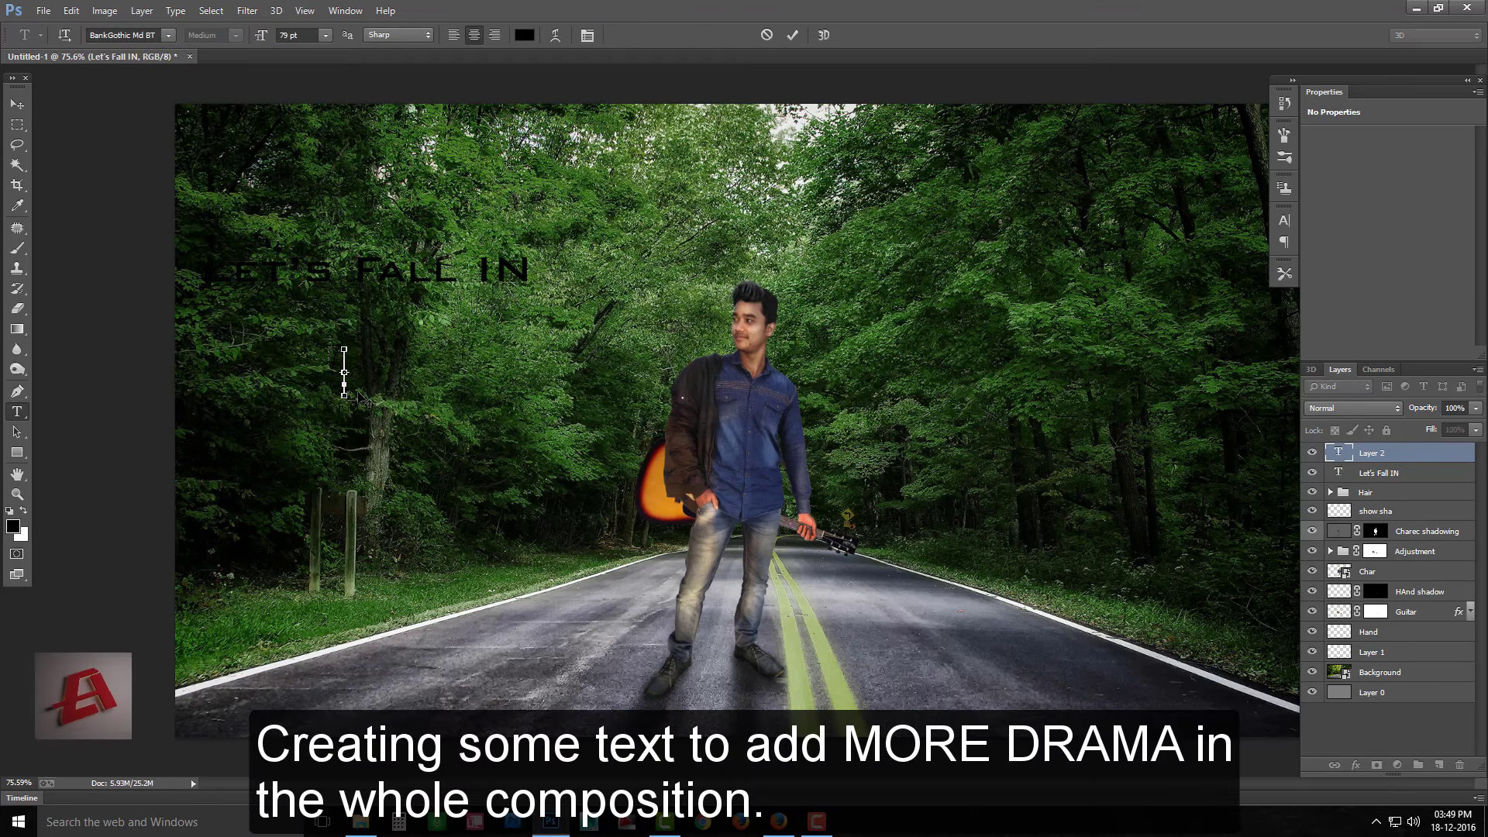
pyautogui.write('Love')
pyautogui.hotkey('shift', 'Left')
pyautogui.hotkey('shift', 'Left')
pyautogui.hotkey('shift', 'Left')
pyautogui.hotkey('shift', 'Left')
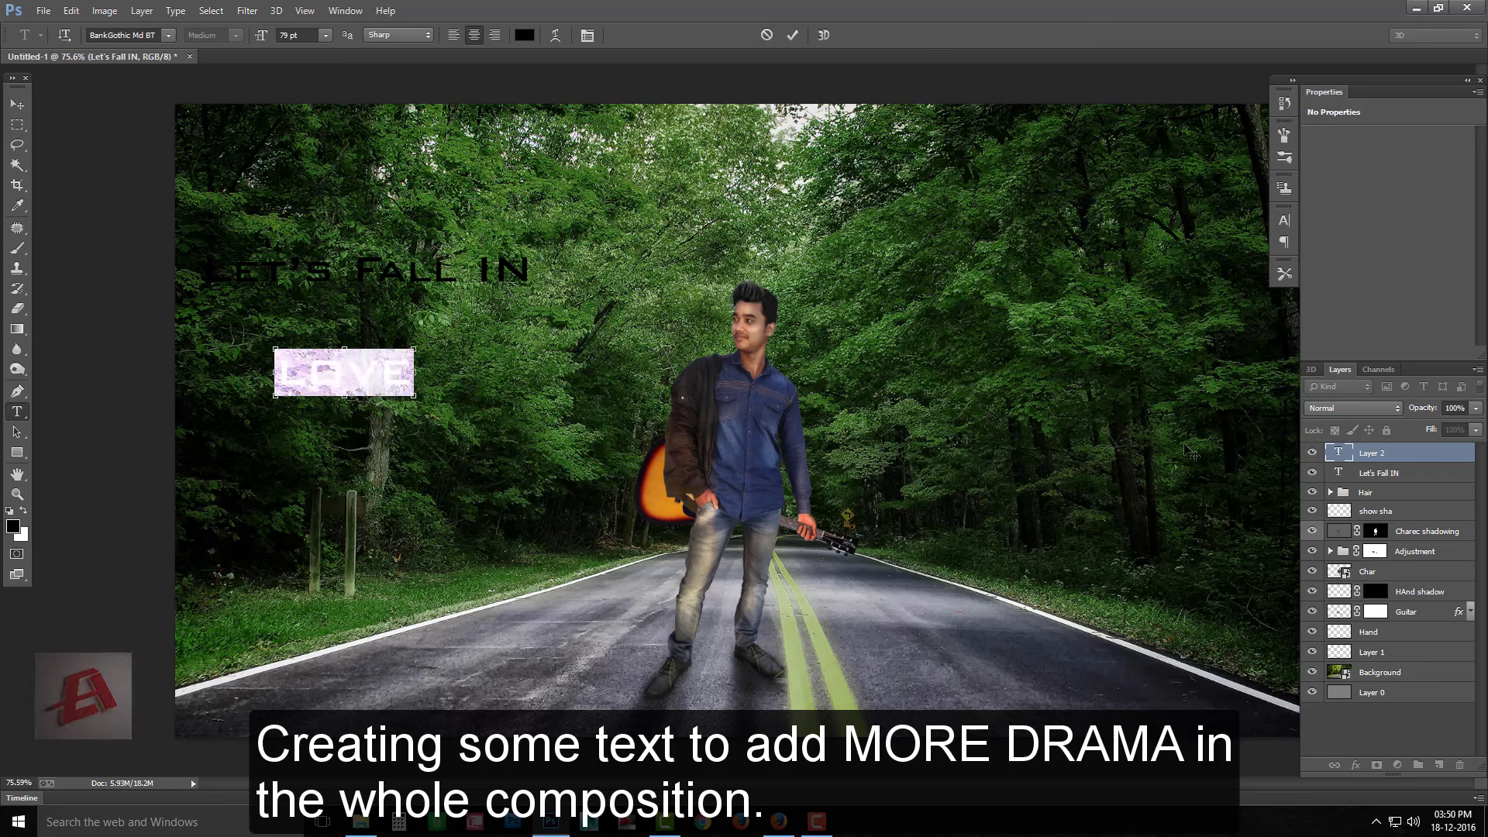
pyautogui.hotkey('ctrl', 'shift', '.')
pyautogui.hotkey('ctrl', 'shift', '.')
pyautogui.hotkey('ctrl', 'shift', '.')
pyautogui.hotkey('ctrl', 'shift', '.')
pyautogui.hotkey('ctrl', 'shift', '.')
pyautogui.hotkey('ctrl', 'shift', '.')
pyautogui.hotkey('ctrl', 'shift', '.')
pyautogui.hotkey('ctrl', 'shift', '.')
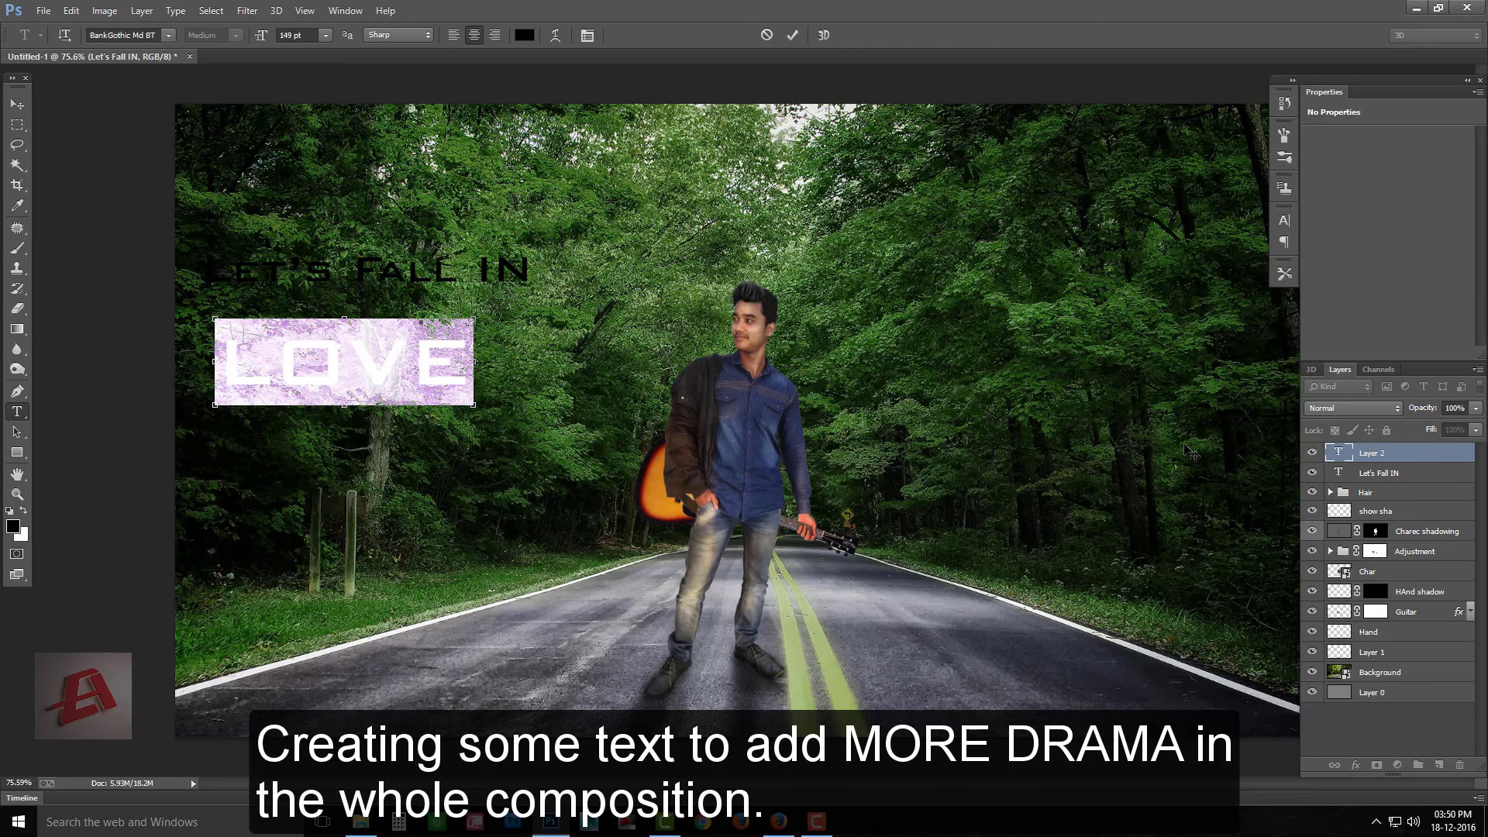
pyautogui.hotkey('ctrl', 'shift', '.')
pyautogui.hotkey('ctrl', 'shift', '.')
pyautogui.hotkey('ctrl', 'shift', '.')
pyautogui.hotkey('ctrl', 'shift', '.')
pyautogui.hotkey('ctrl', 'shift', '.')
pyautogui.hotkey('ctrl', 'shift', '.')
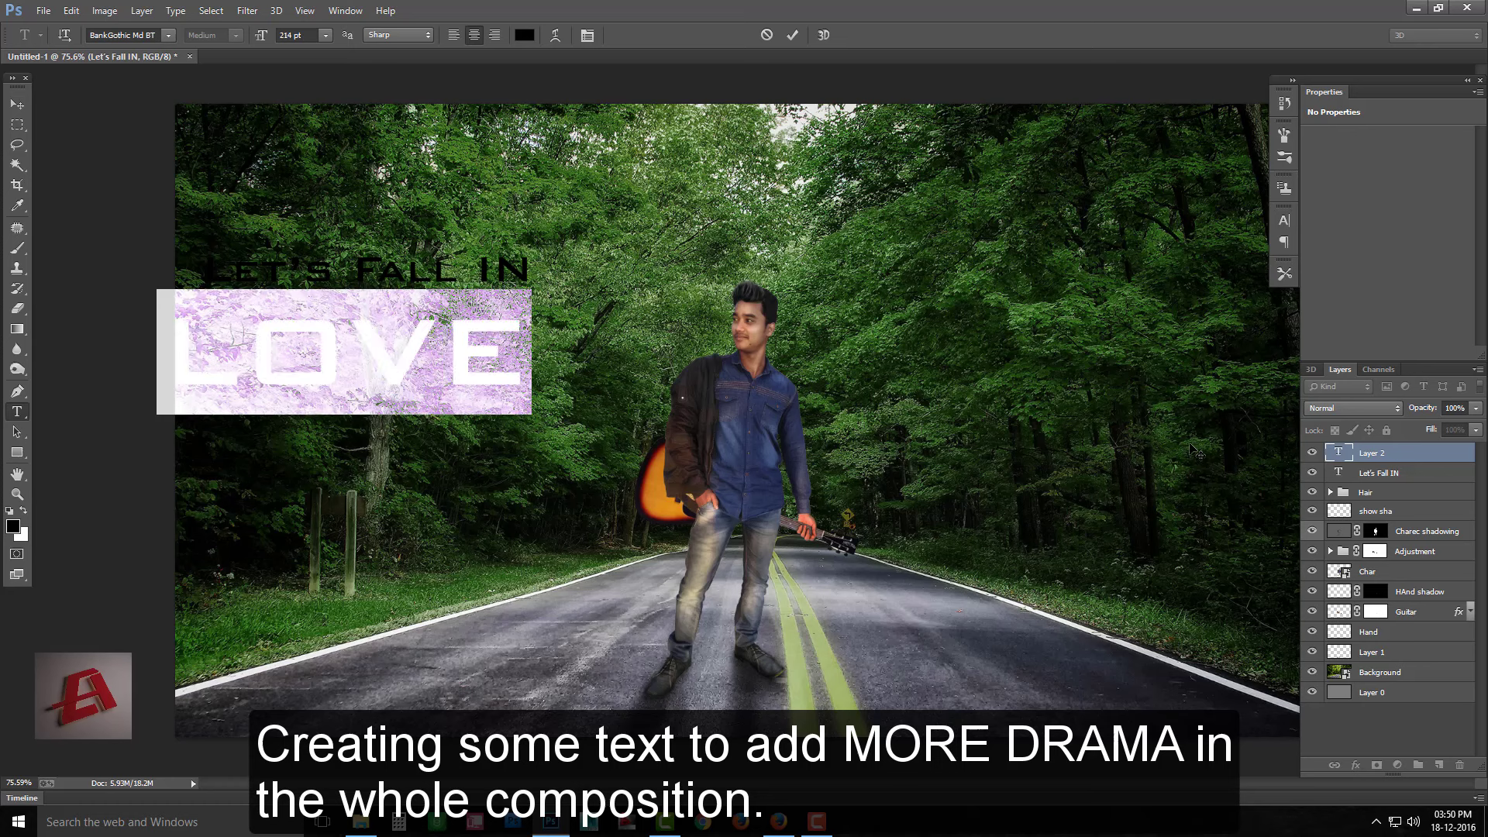
pyautogui.hotkey('ctrl', 'Return')
pyautogui.press('v')
# Colour both the LOVE and LET'S FALL IN text white
pyautogui.doubleClick(1338, 452)
pyautogui.click(524, 35)
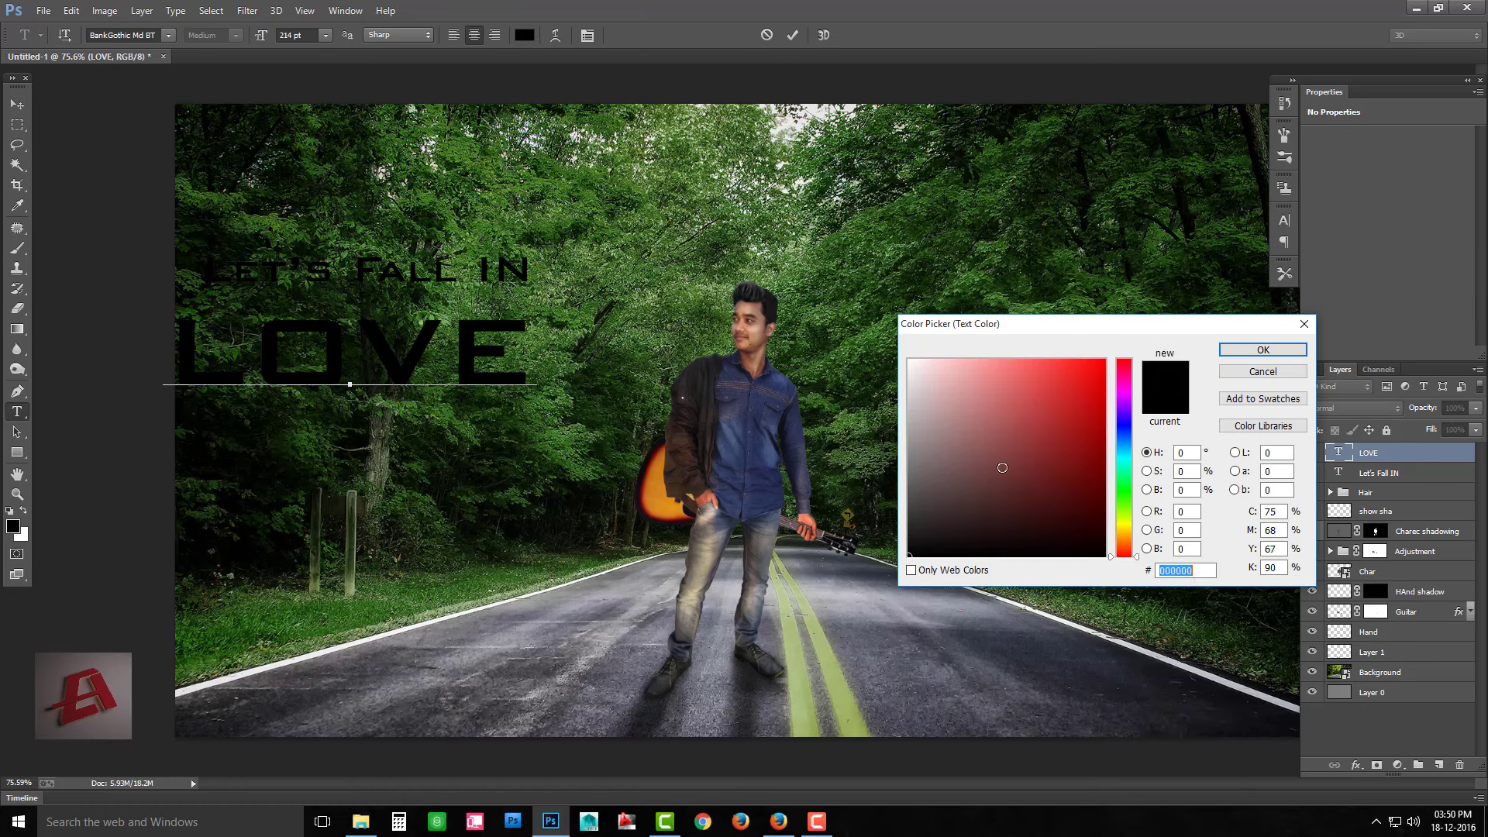
pyautogui.click(910, 345)
pyautogui.click(1248, 350)
pyautogui.doubleClick(1338, 472)
pyautogui.click(525, 35)
pyautogui.click(910, 345)
pyautogui.click(1248, 350)
# Nudge the LOVE text upward into position beneath the title line
pyautogui.hotkey('ctrl', 'Return')
pyautogui.press('v')
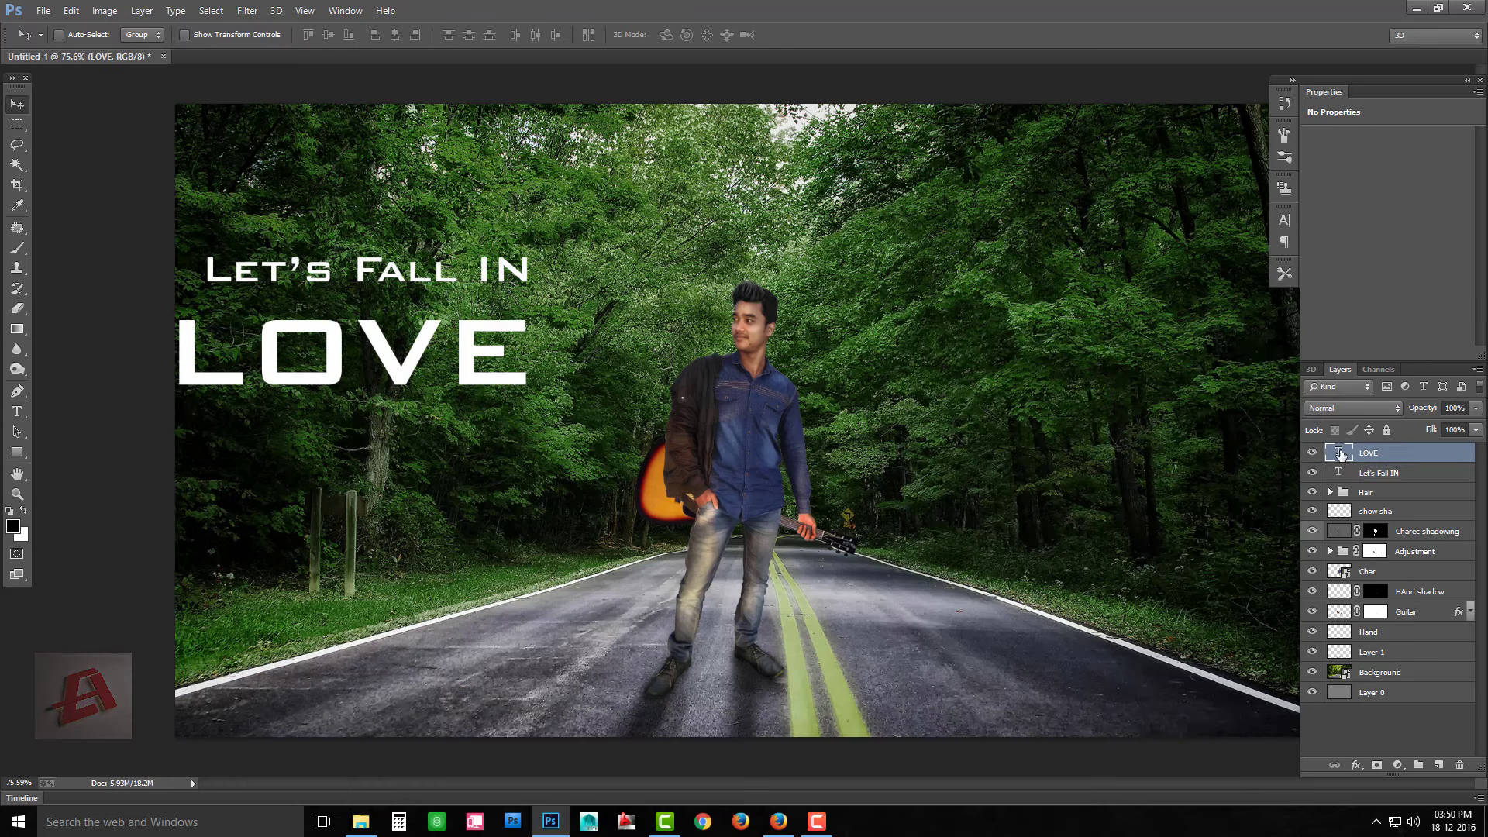
pyautogui.click(1340, 454)
pyautogui.hotkey('shift', 'Up')
pyautogui.hotkey('shift', 'Up')
pyautogui.hotkey('shift', 'Up')
pyautogui.doubleClick(1338, 453)
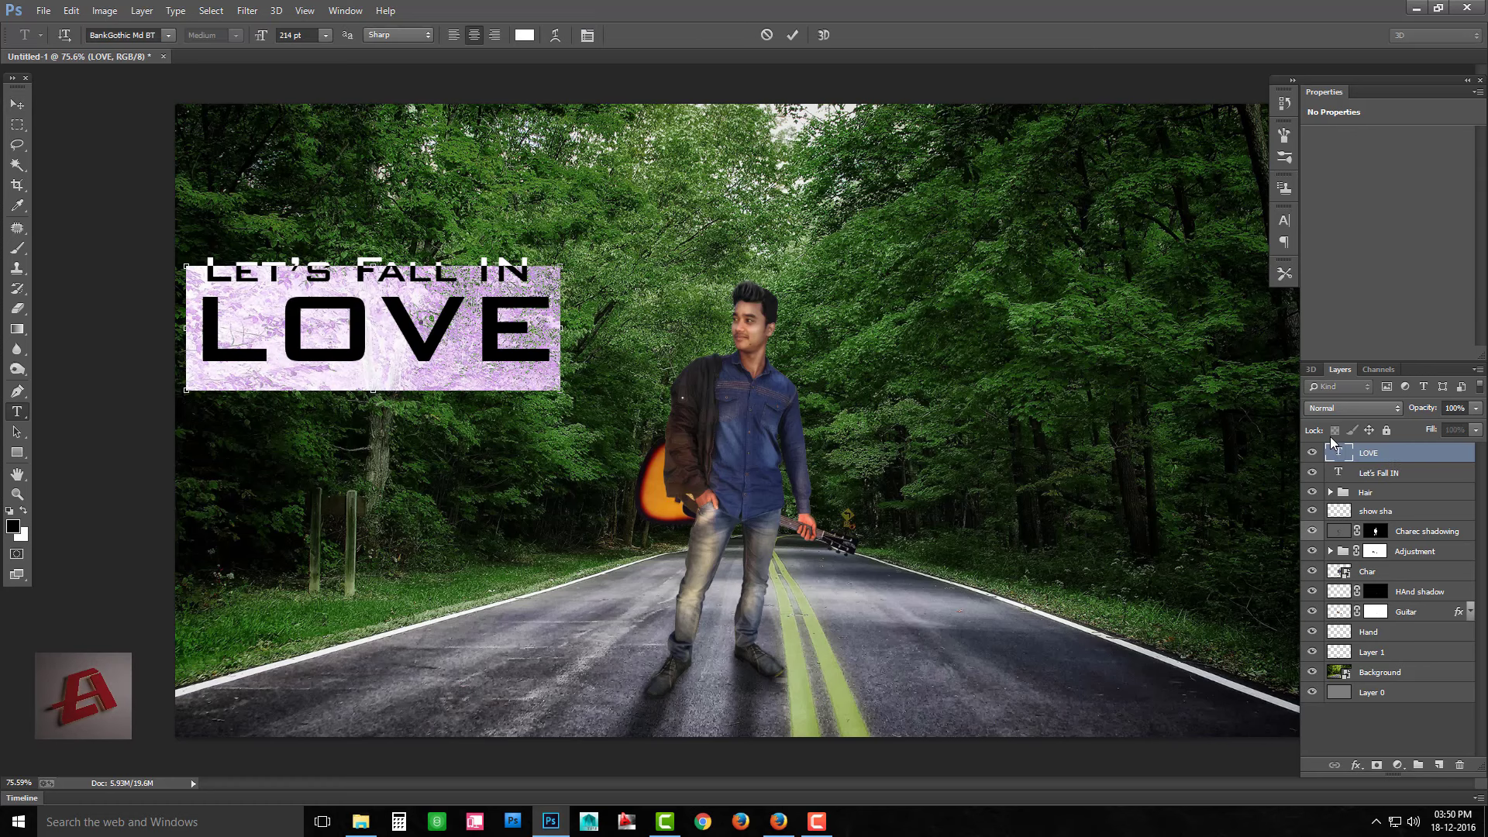
pyautogui.hotkey('ctrl', 'Return')
# Fine-tune the LOVE text position, shifting it slightly left and up
pyautogui.press('v')
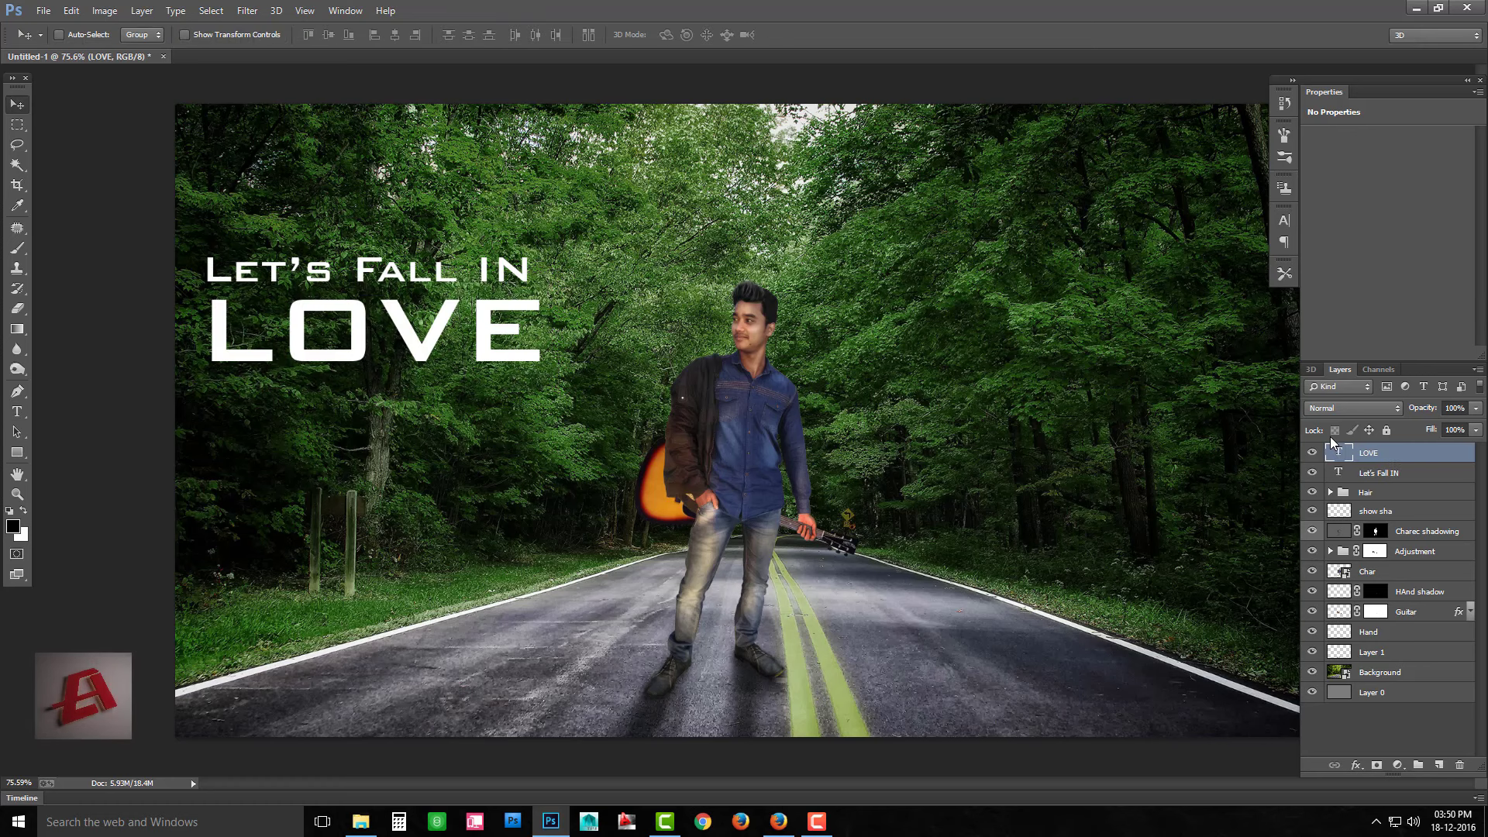
pyautogui.hotkey('shift', 'Left')
pyautogui.doubleClick(1339, 464)
pyautogui.press('Escape')
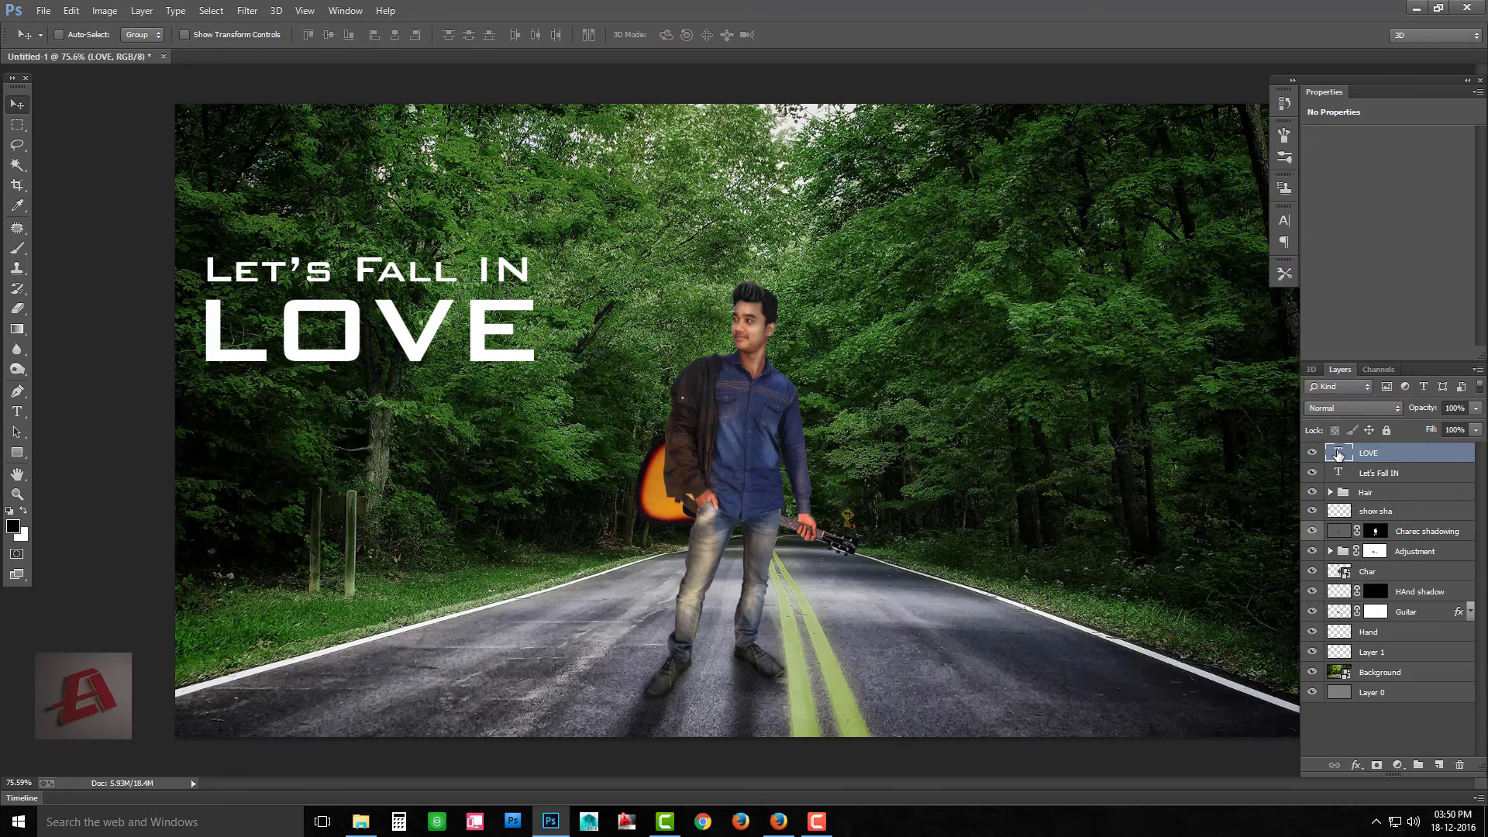
pyautogui.doubleClick(1337, 453)
pyautogui.hotkey('ctrl', 'Return')
pyautogui.press('v')
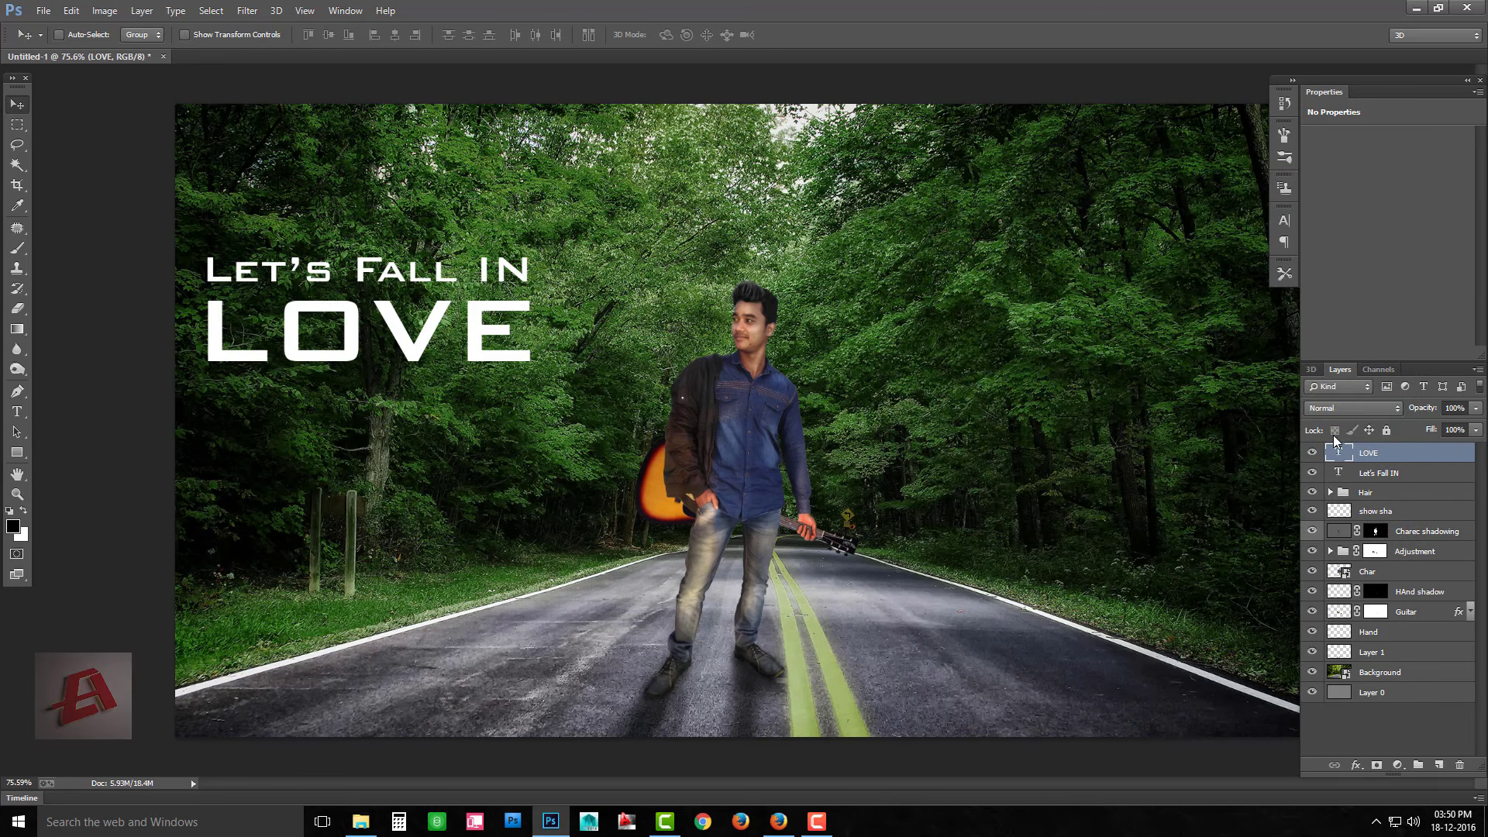
pyautogui.hotkey('shift', 'Up')
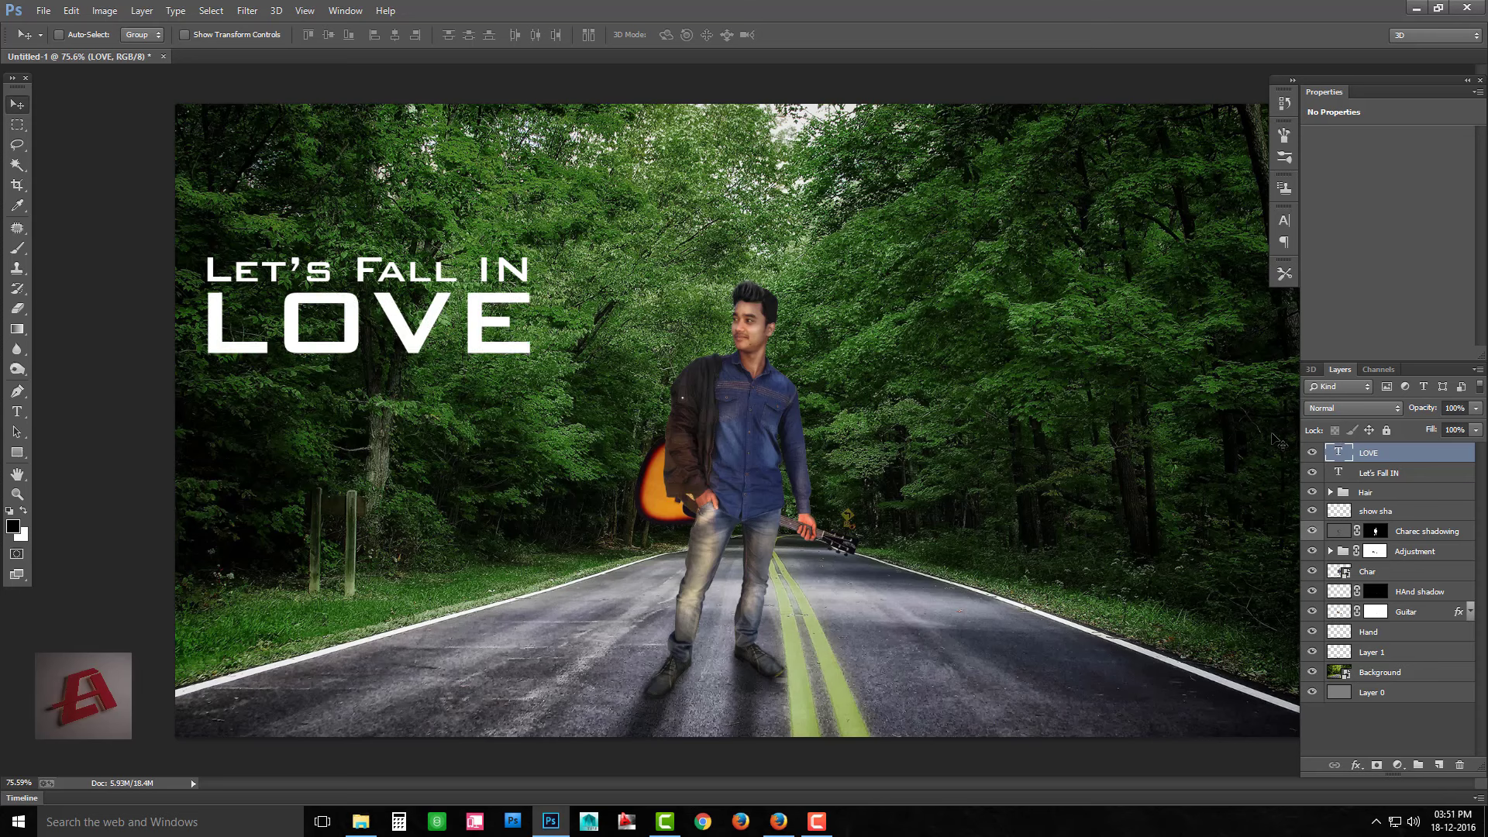
# On a new layer below LOVE, fill a thin white strip between the title lines
pyautogui.press('m')
pyautogui.click(1438, 764)
pyautogui.moveTo(1407, 457); pyautogui.dragTo(1355, 472)
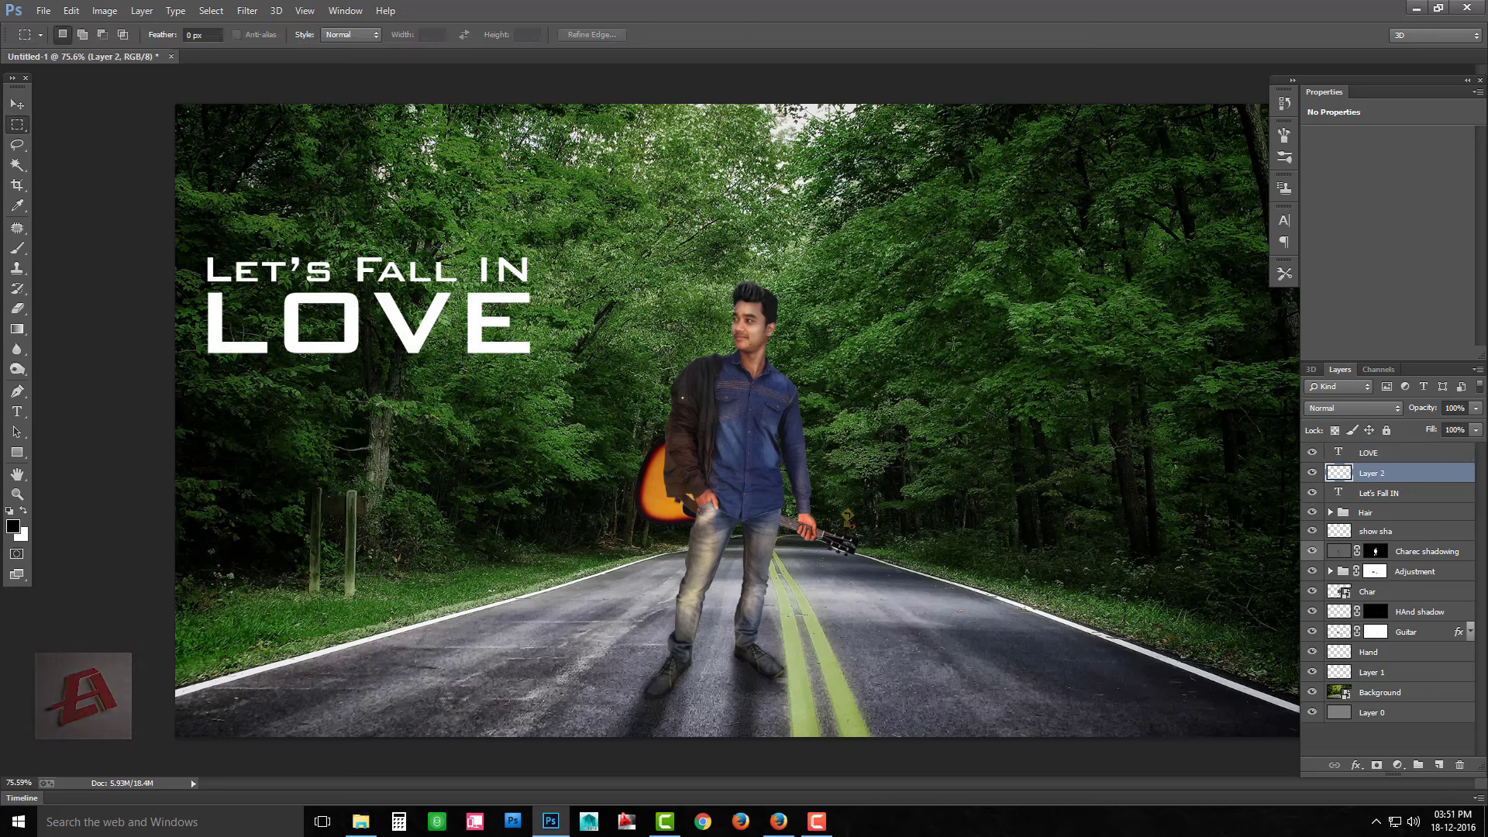
pyautogui.moveTo(530, 283); pyautogui.dragTo(97, 286)
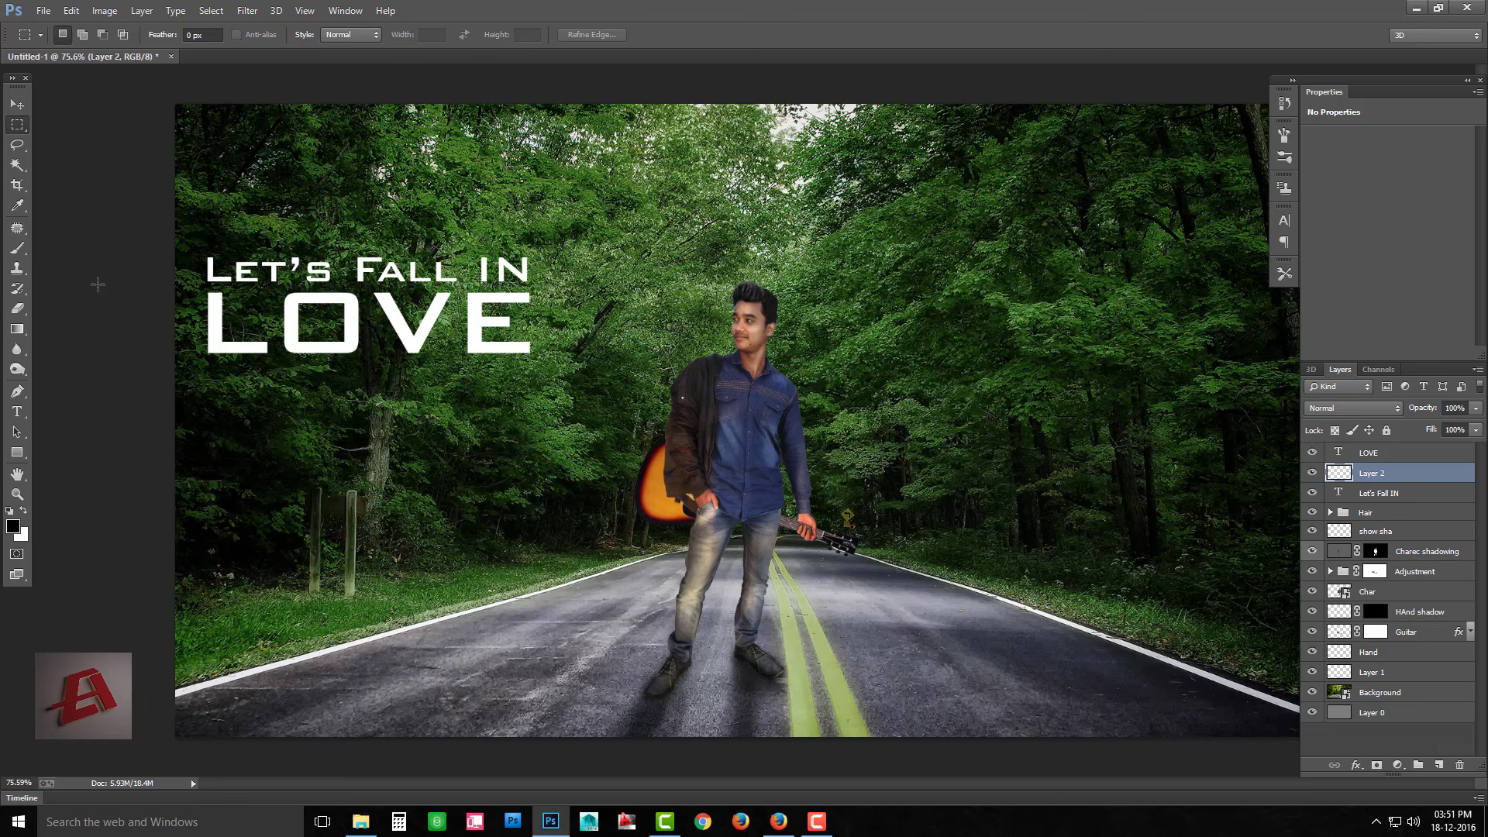
pyautogui.hotkey('ctrl', 'BackSpace')
pyautogui.hotkey('ctrl', 'd')
# Name the new layer 'Line' and group it with the title text layers
pyautogui.press('v')
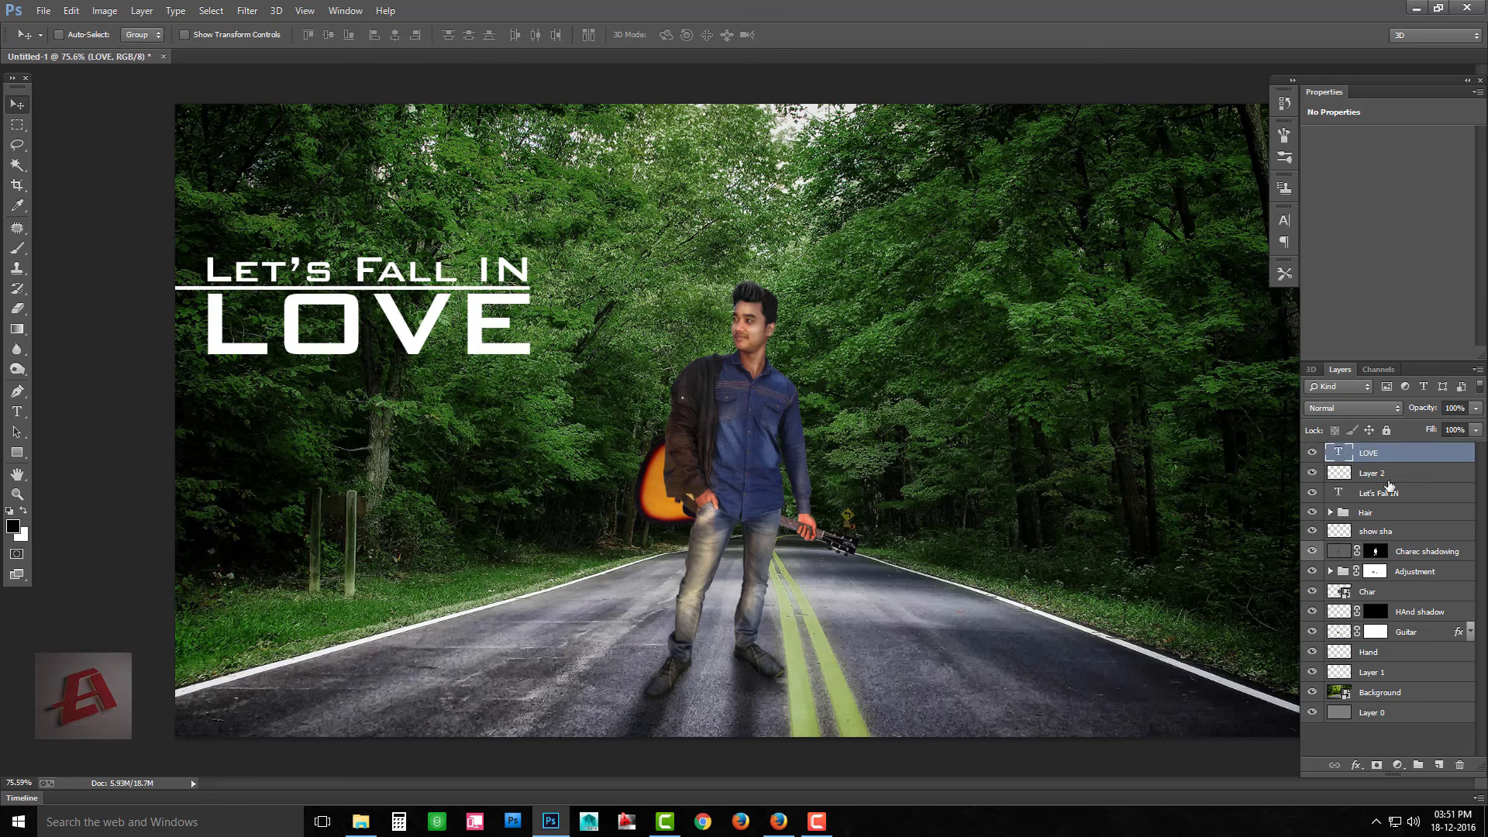
pyautogui.doubleClick(1375, 472)
pyautogui.write('LIne')
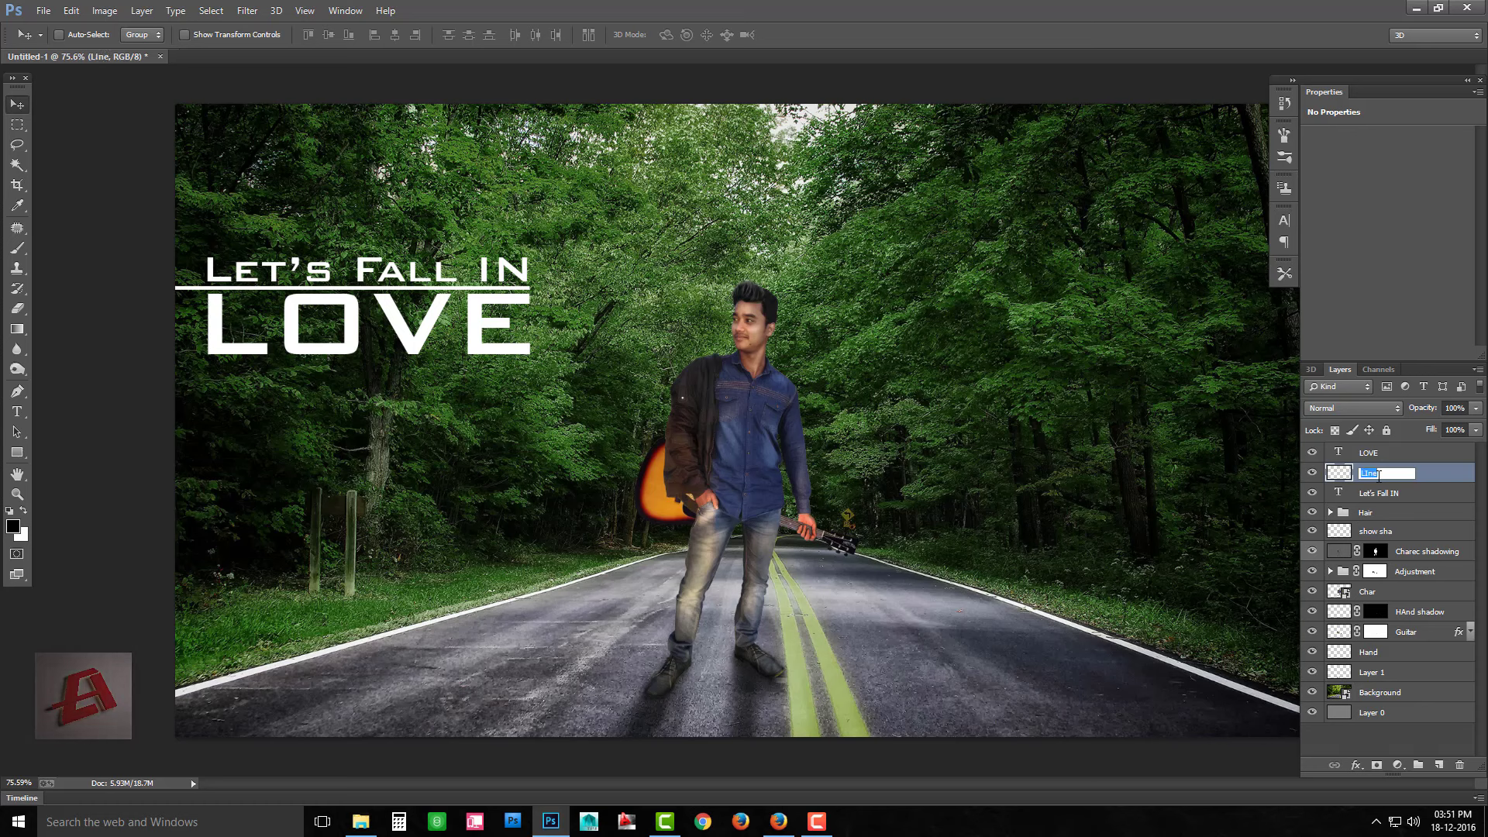
pyautogui.press('Return')
pyautogui.keyDown('ctrl'); pyautogui.click(1367, 451); pyautogui.keyUp('ctrl')
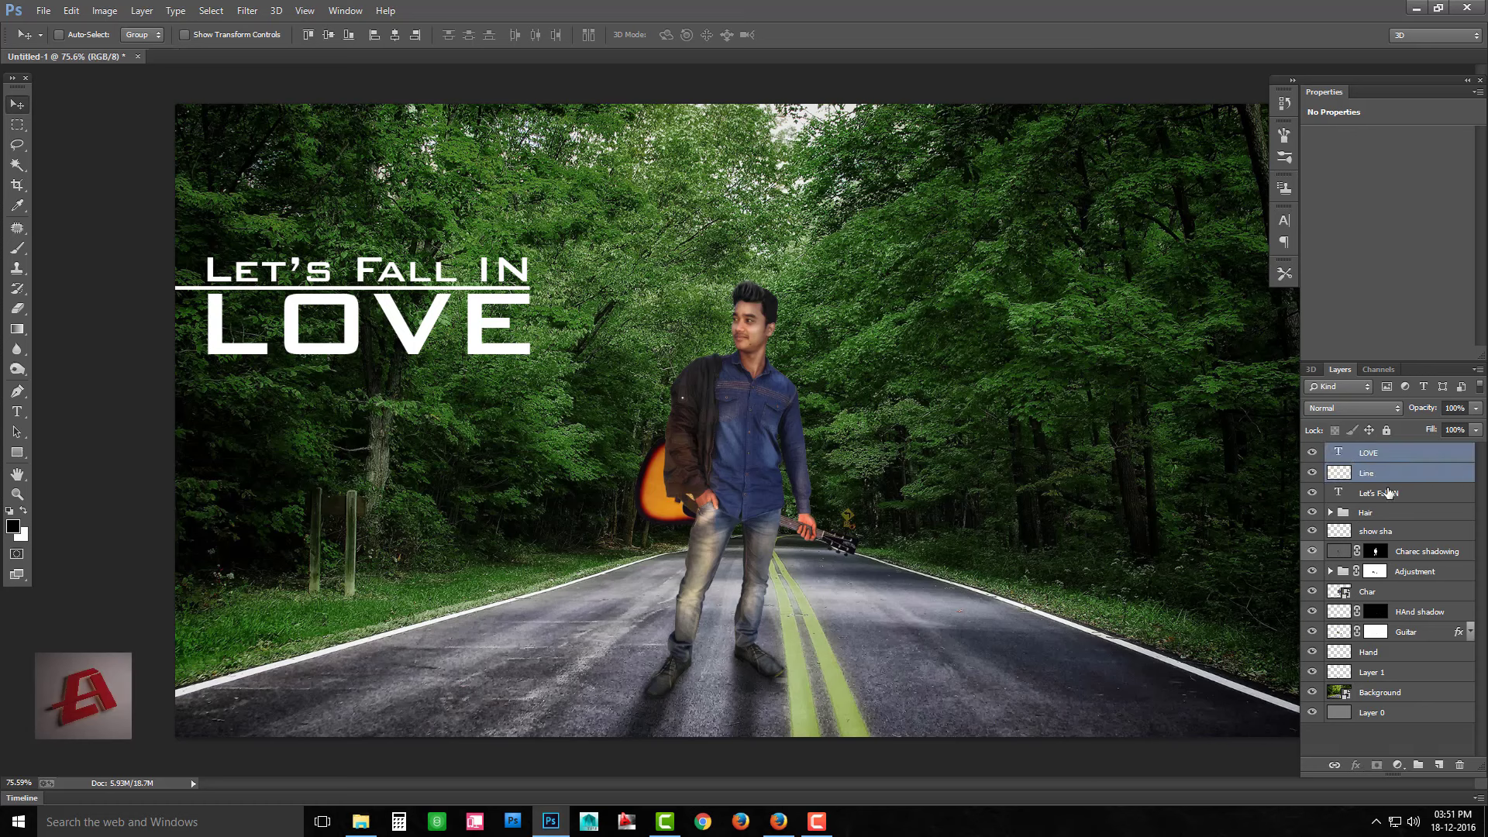
pyautogui.keyDown('ctrl'); pyautogui.click(1379, 493); pyautogui.keyUp('ctrl')
pyautogui.hotkey('ctrl', 'g')
# Name the title group 'TEXT1' and hide it
pyautogui.doubleClick(1371, 452)
pyautogui.press('Return')
pyautogui.press('t')
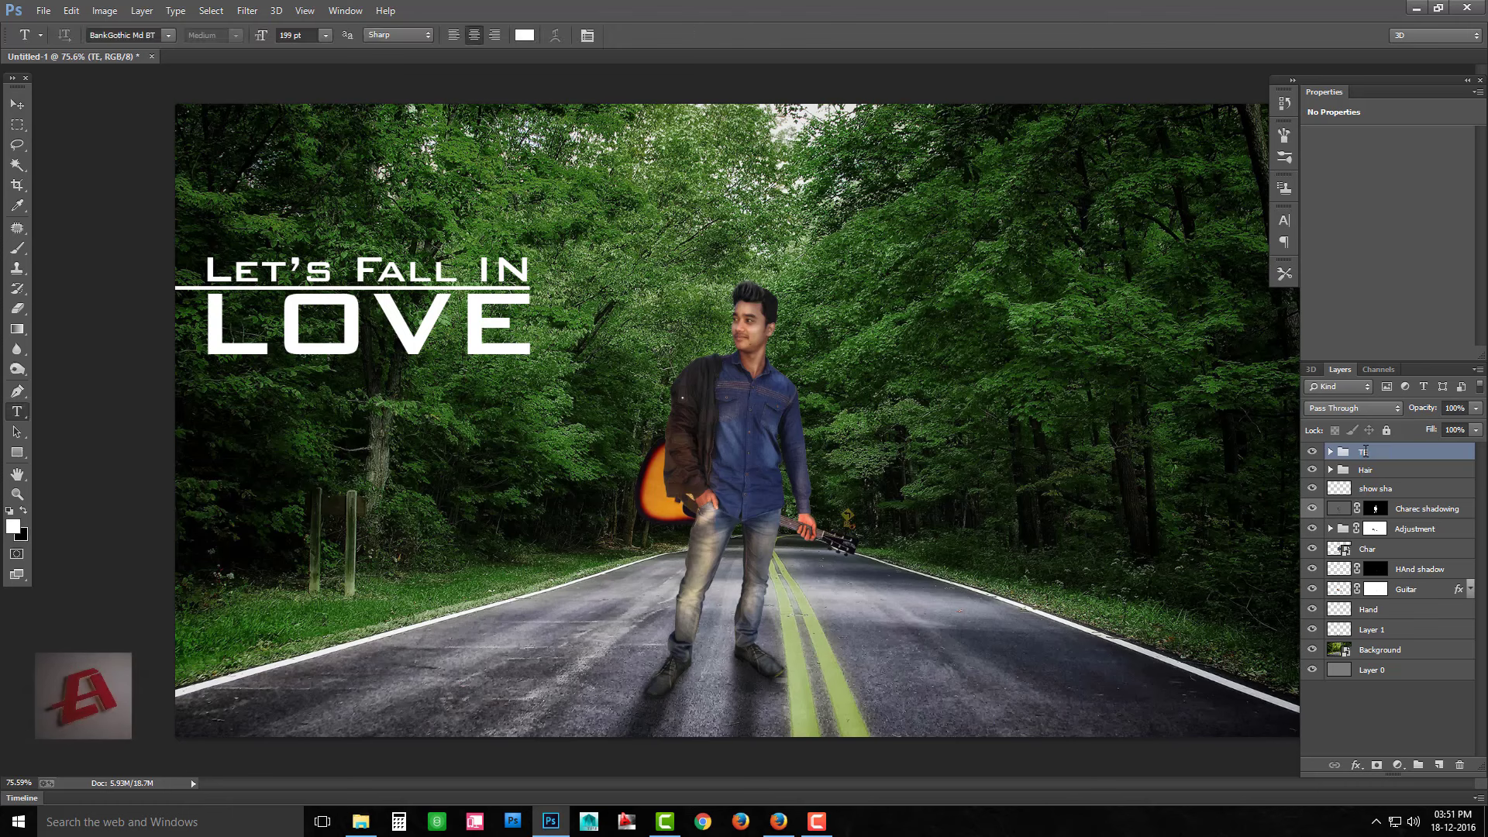
pyautogui.press('x')
pyautogui.doubleClick(1368, 452)
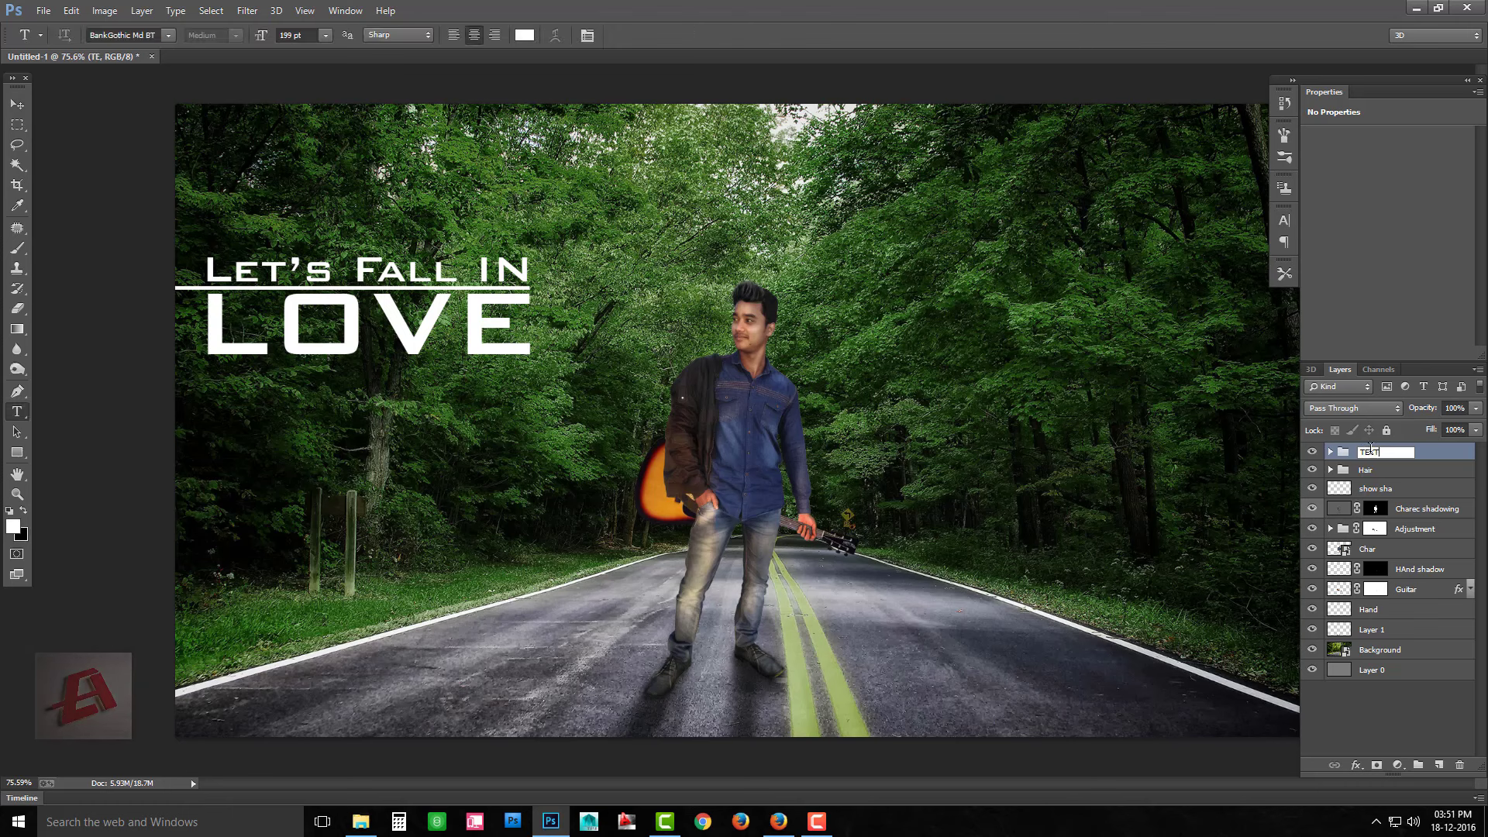
pyautogui.press('Return')
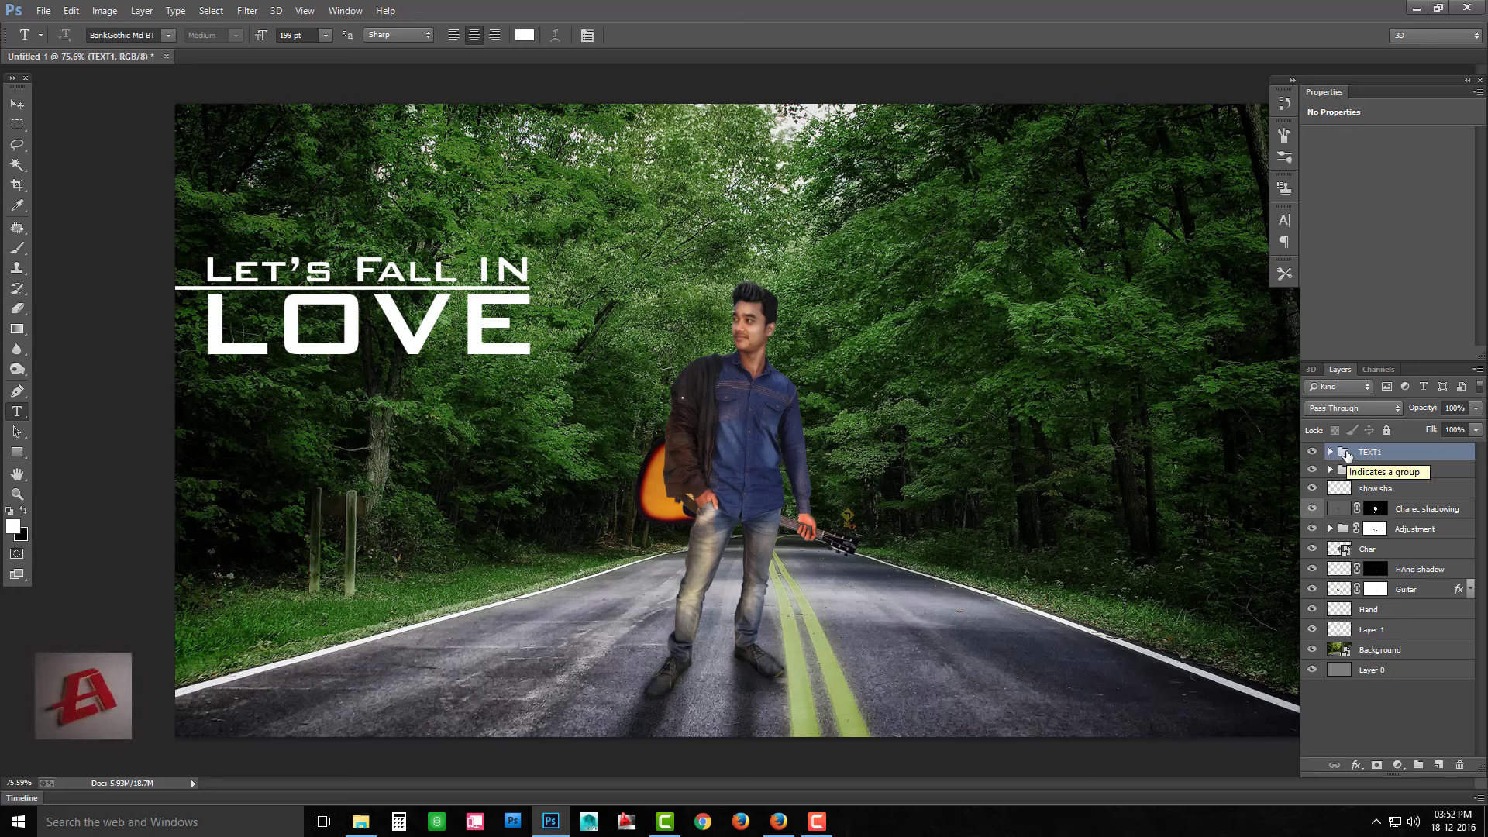
pyautogui.click(1311, 451)
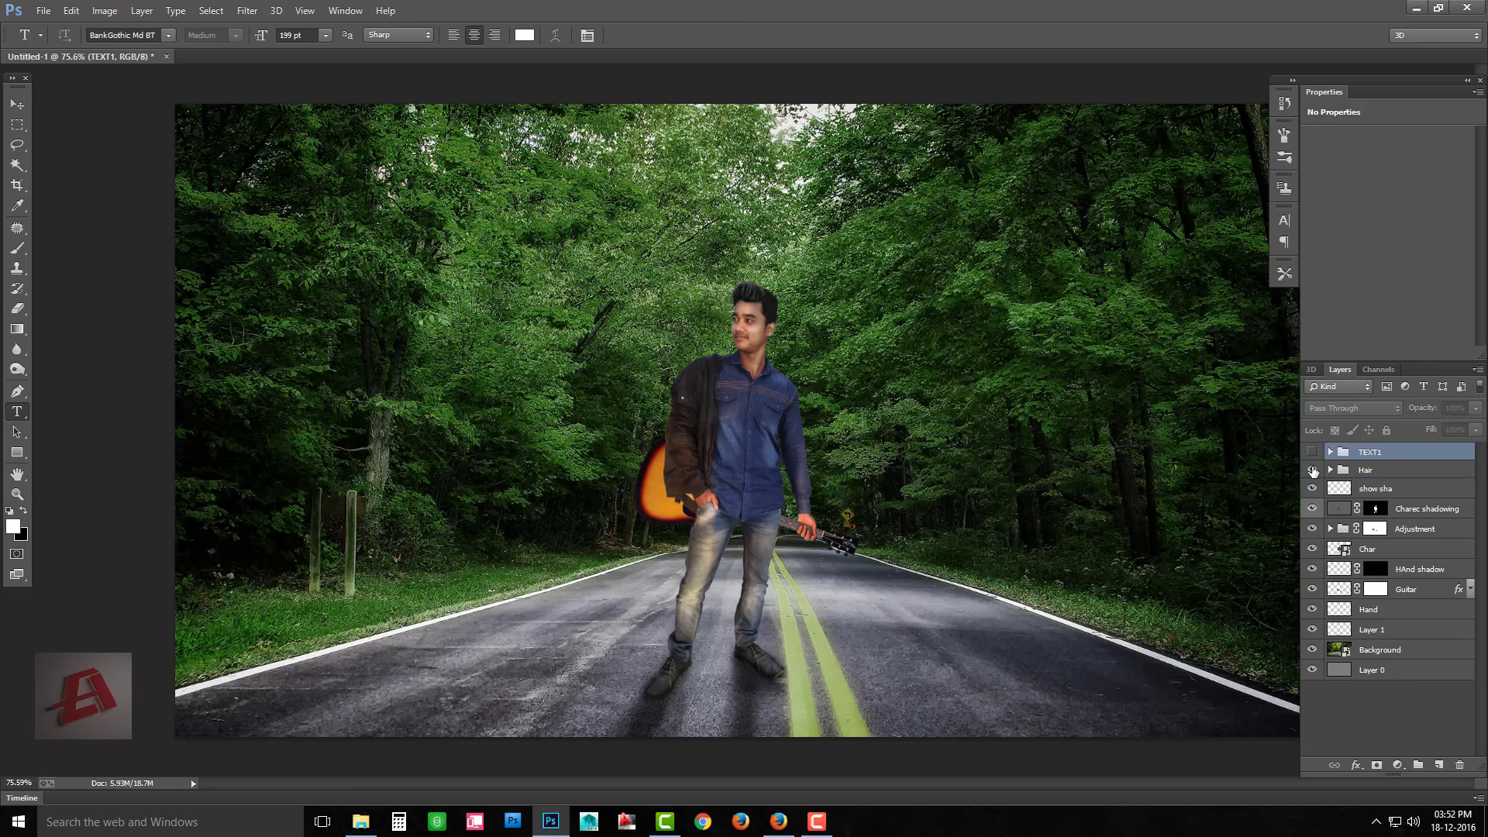
# Rename Layer 1 to 'MAIN SHADOW'
pyautogui.click(1340, 648)
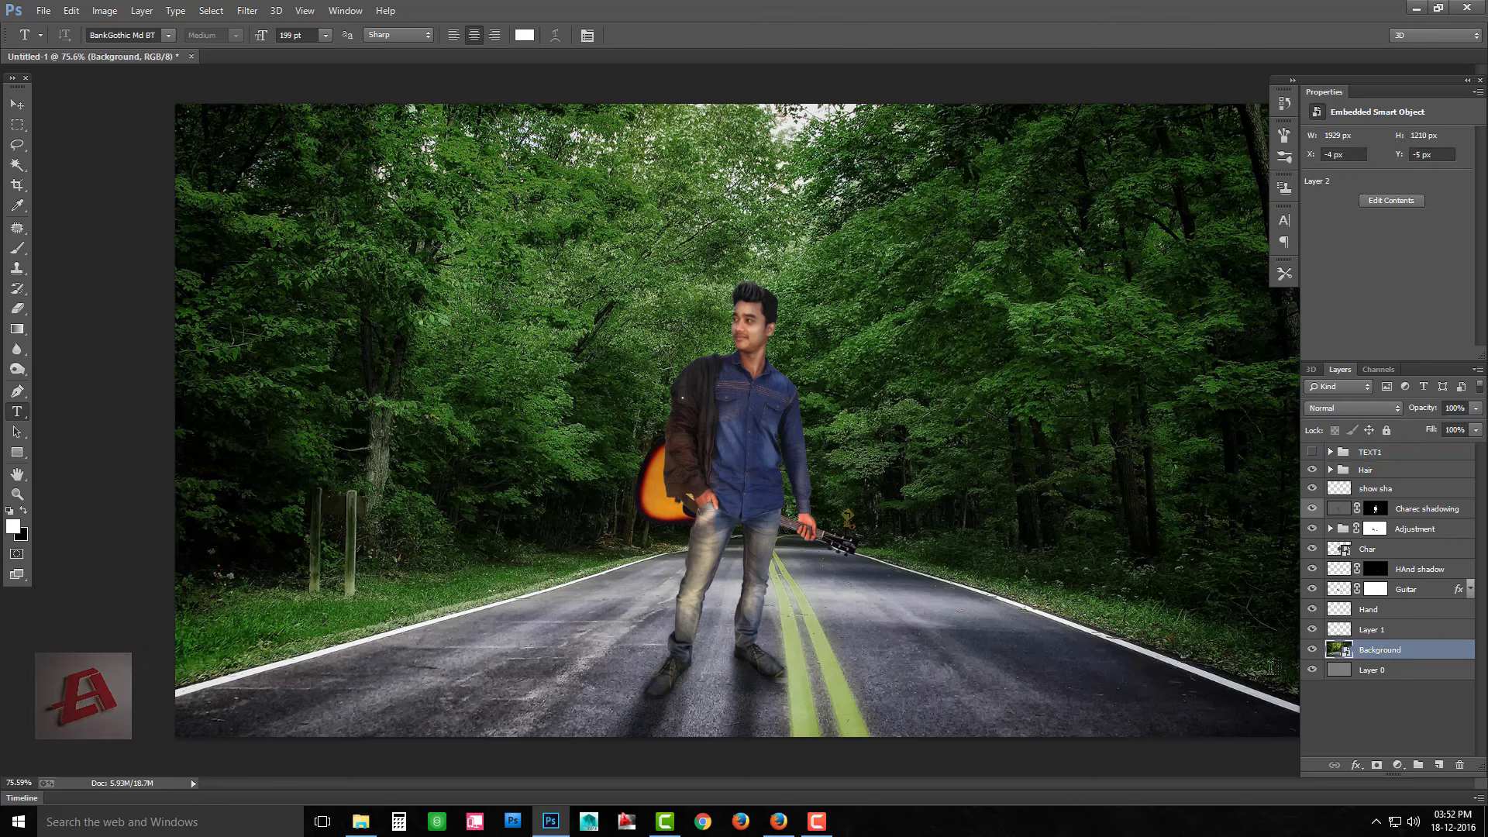
pyautogui.doubleClick(1370, 629)
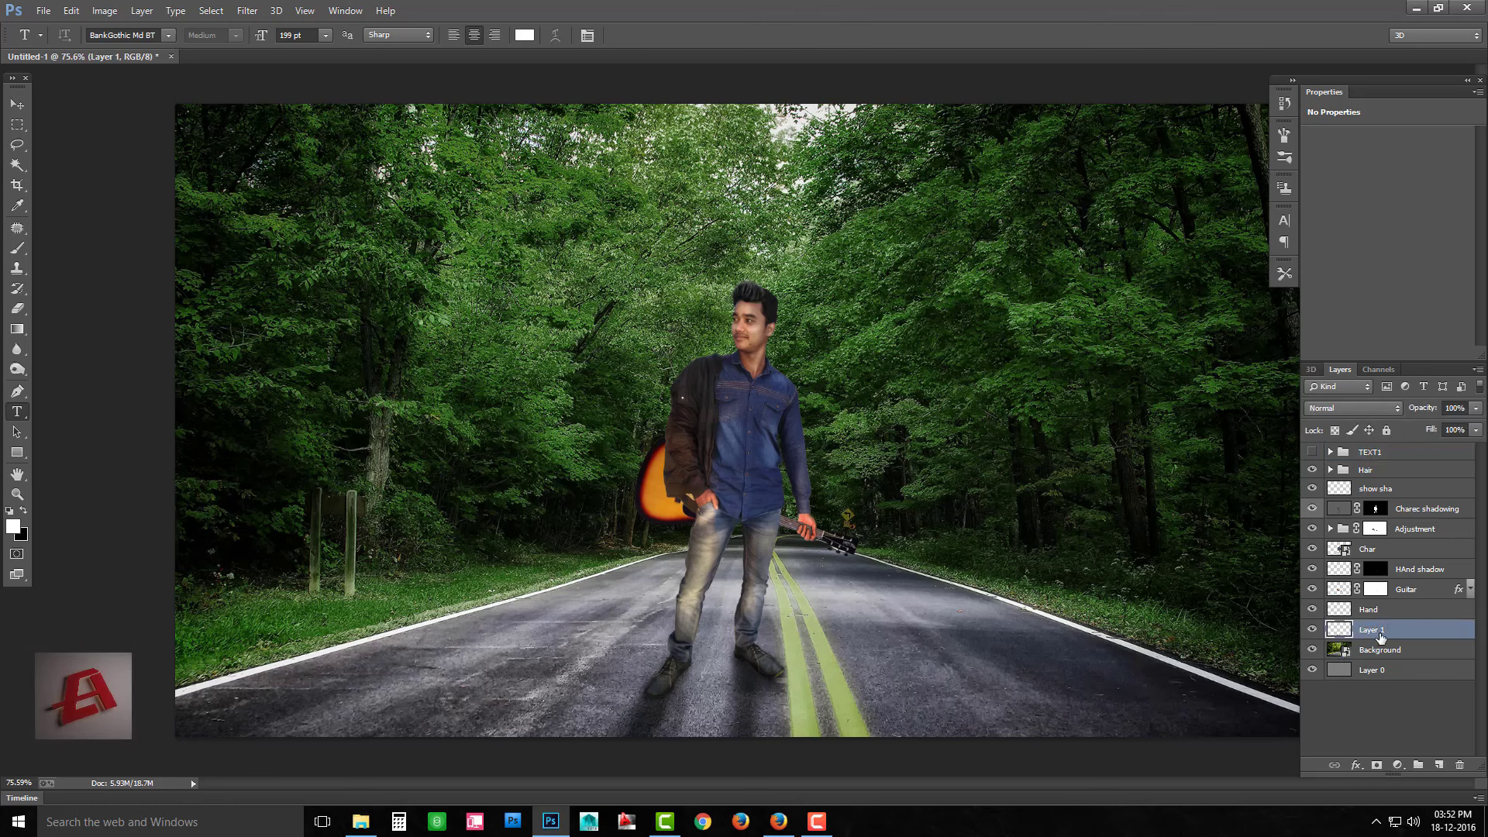
pyautogui.write('MAIN SHADOW')
pyautogui.press('Return')
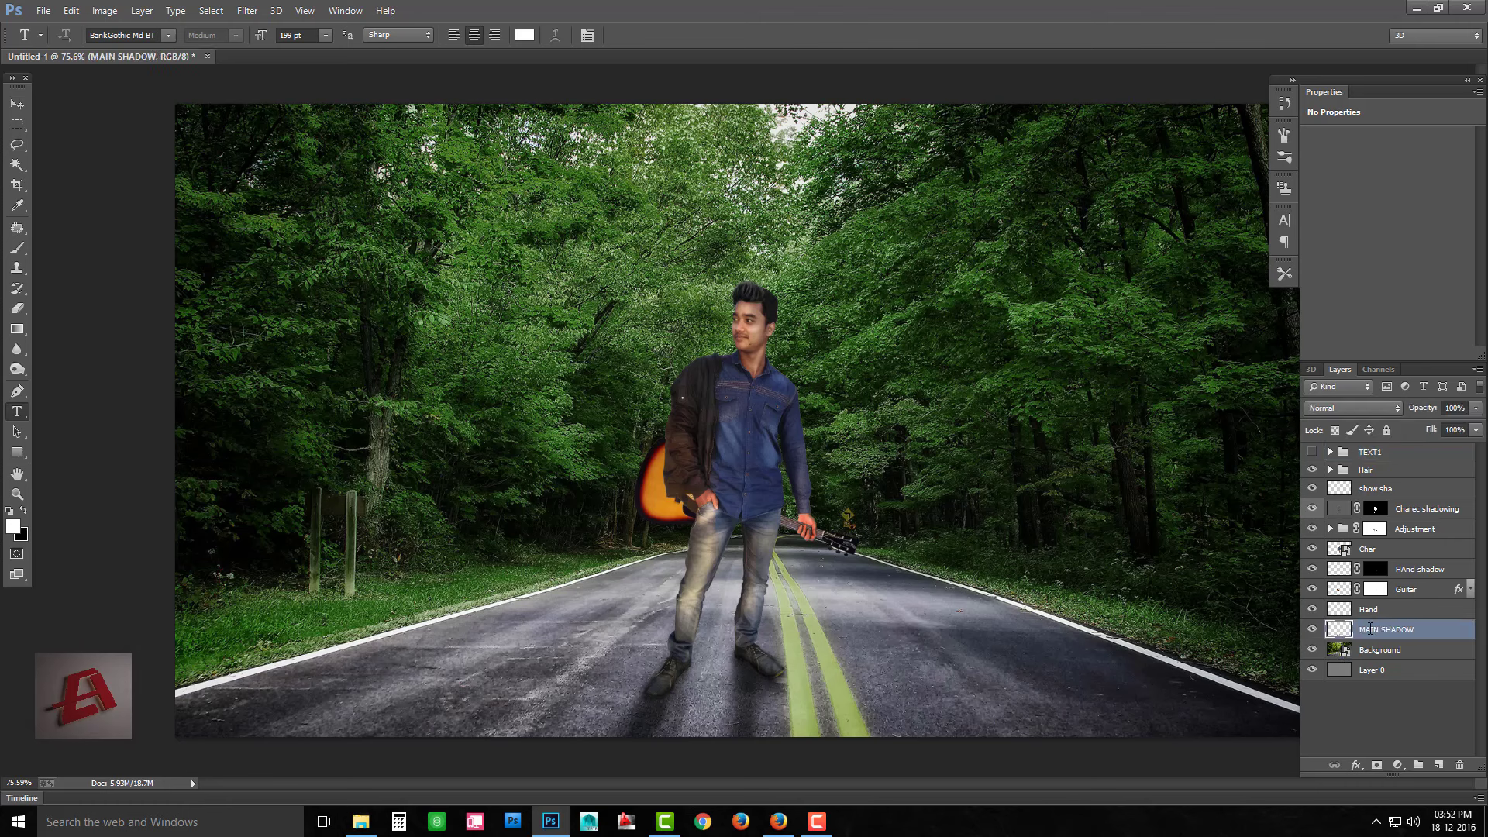
# Check the Hand, Guitar, HAnd shadow, Charec shadowing and show sha layers, renaming show sha
pyautogui.click(1312, 609)
pyautogui.click(1312, 588)
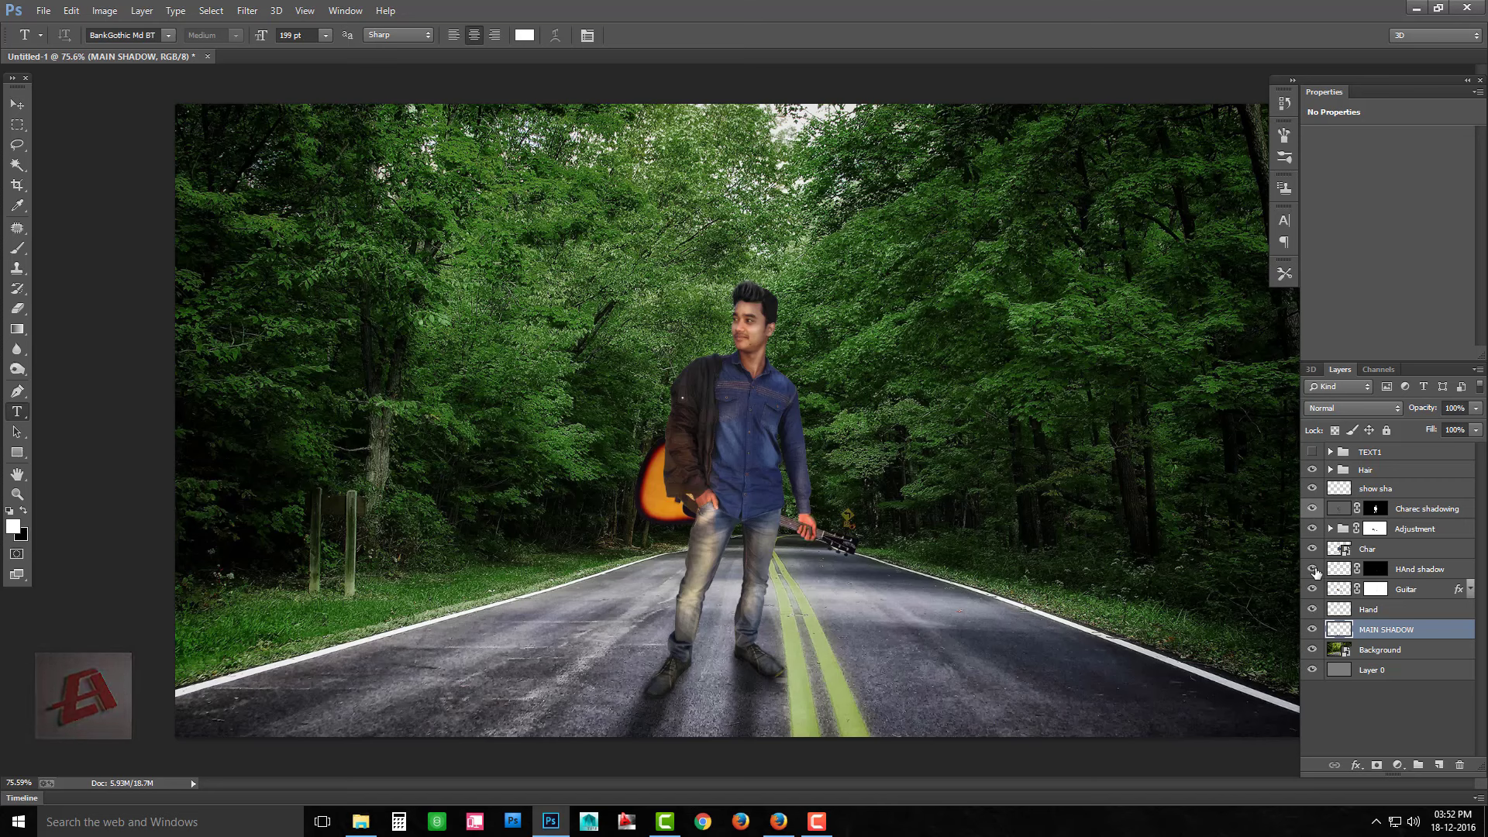
pyautogui.click(1311, 569)
pyautogui.click(1312, 569)
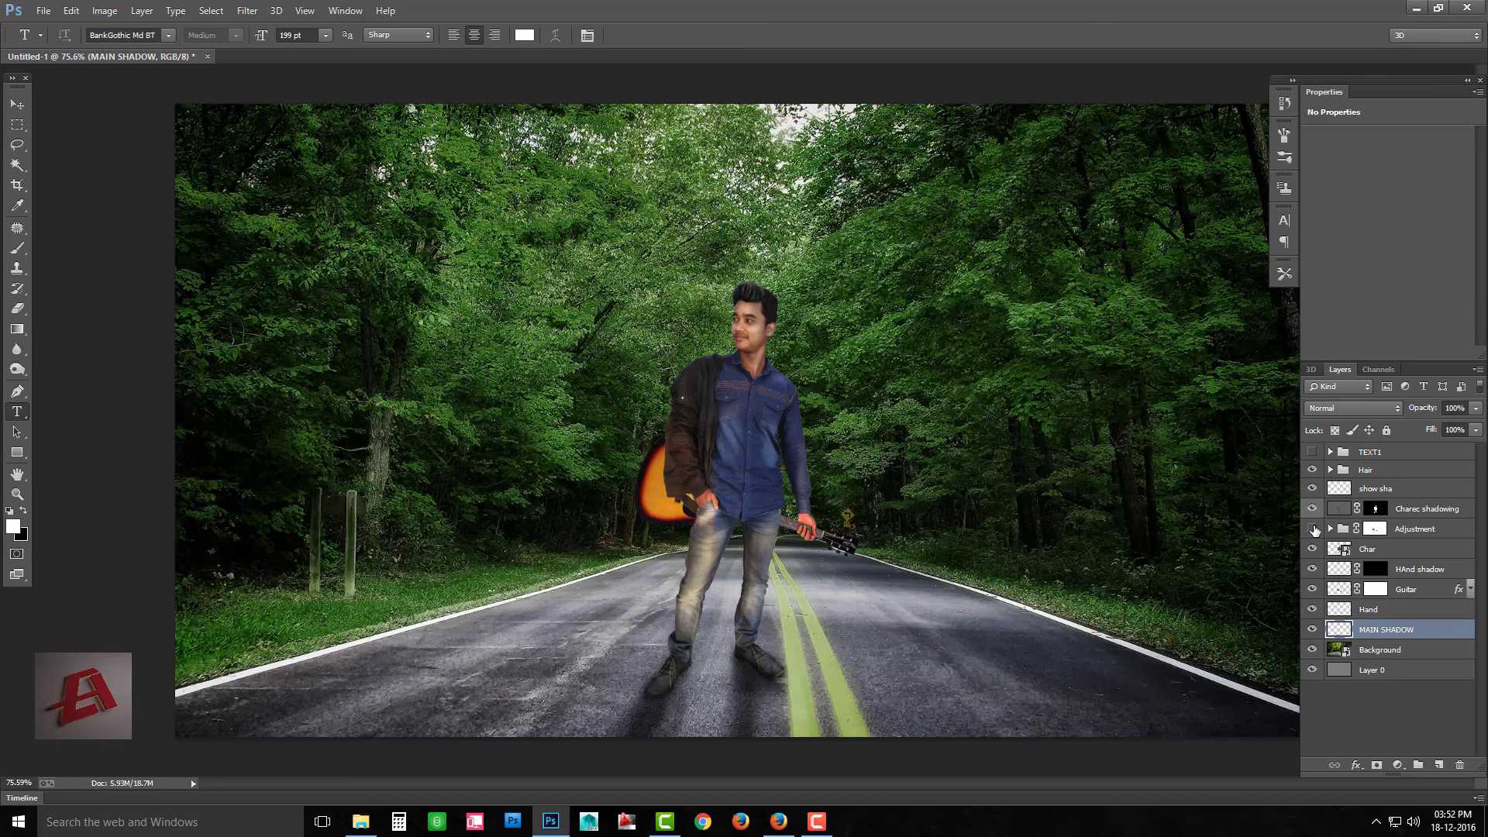
pyautogui.click(1312, 529)
pyautogui.click(1311, 509)
pyautogui.click(1312, 509)
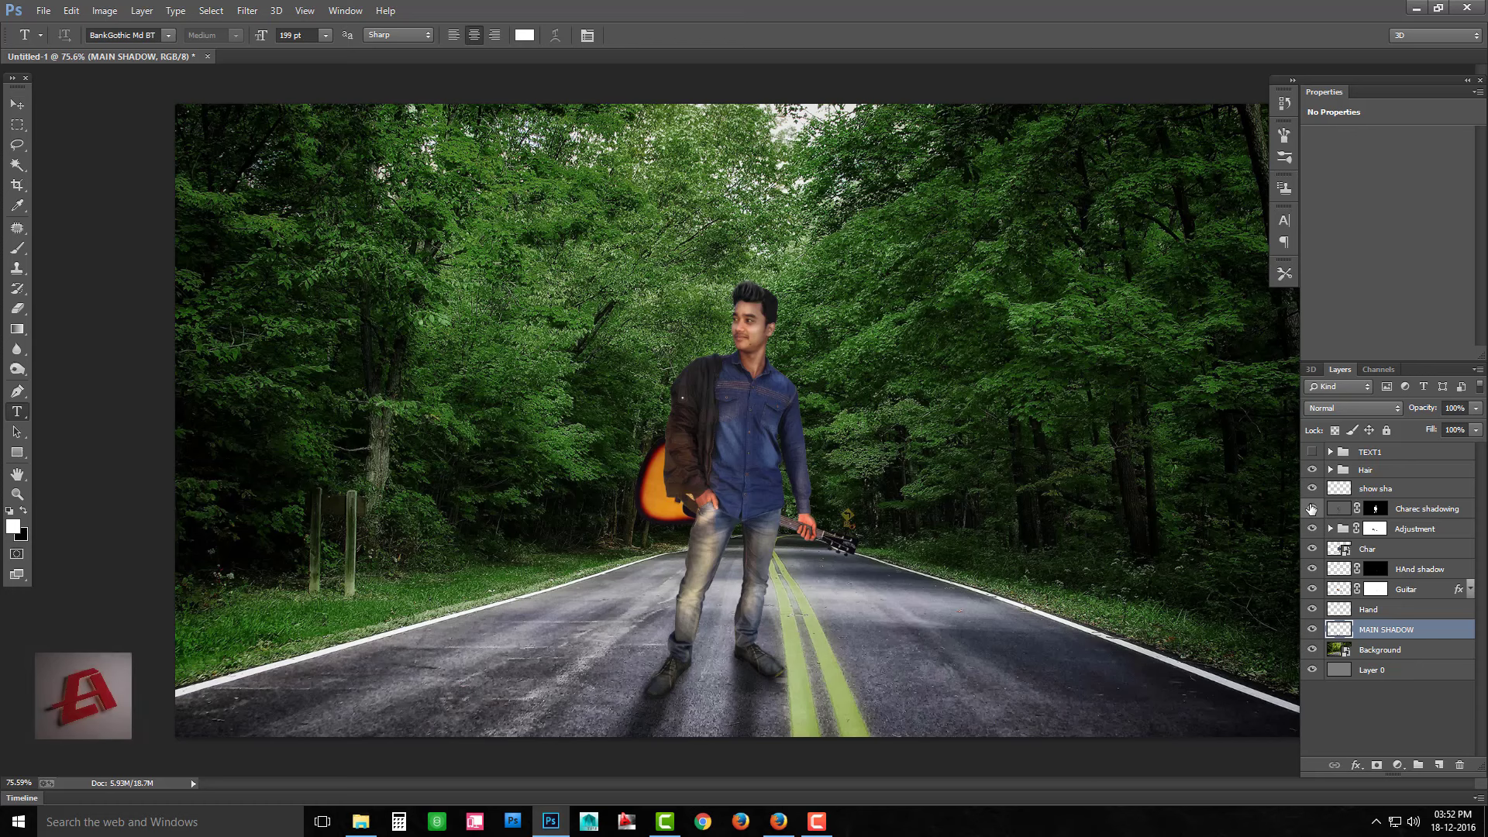
pyautogui.click(1311, 488)
pyautogui.doubleClick(1391, 489)
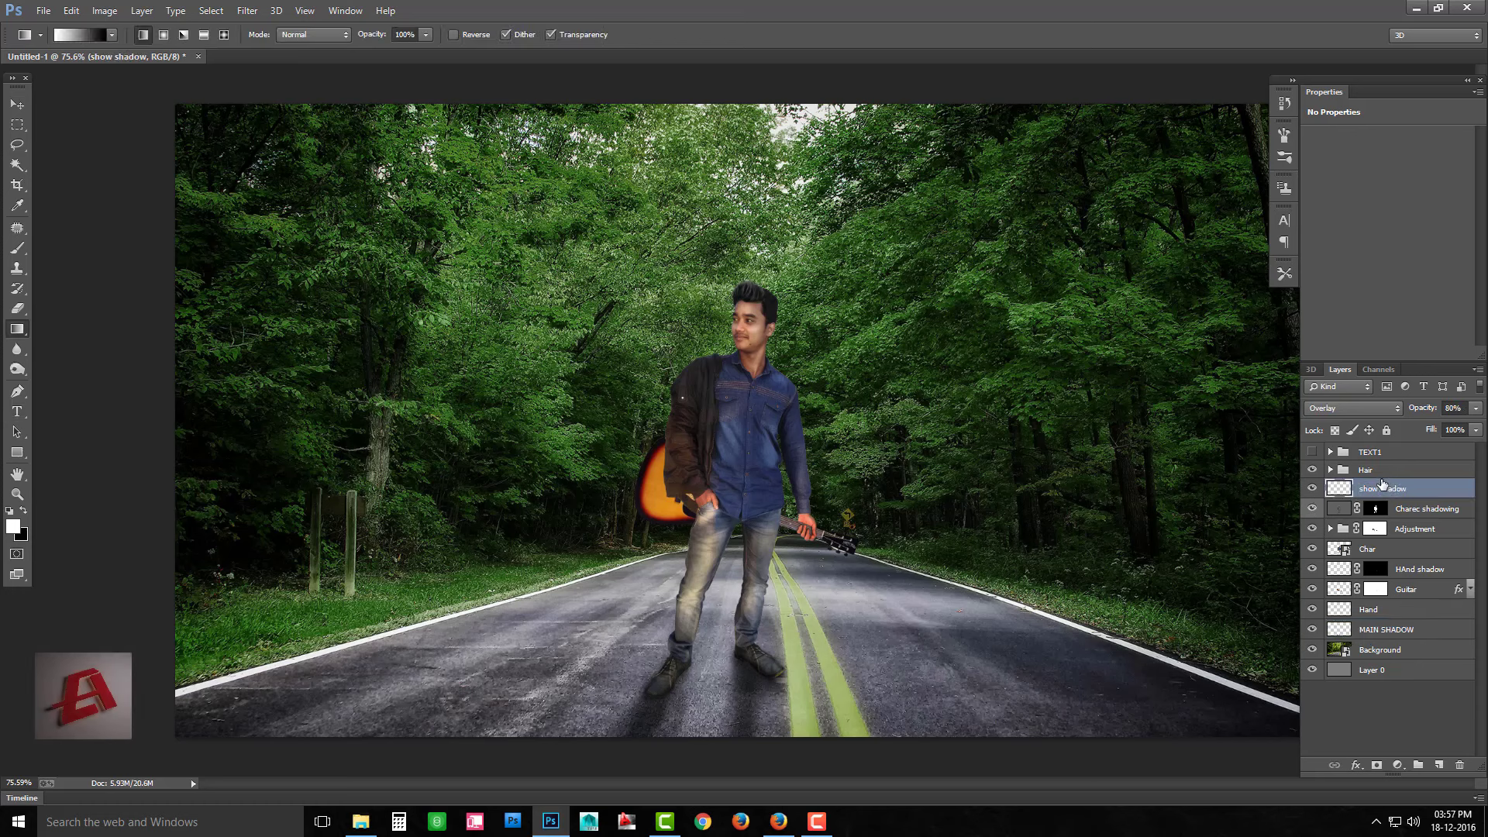
pyautogui.click(1368, 473)
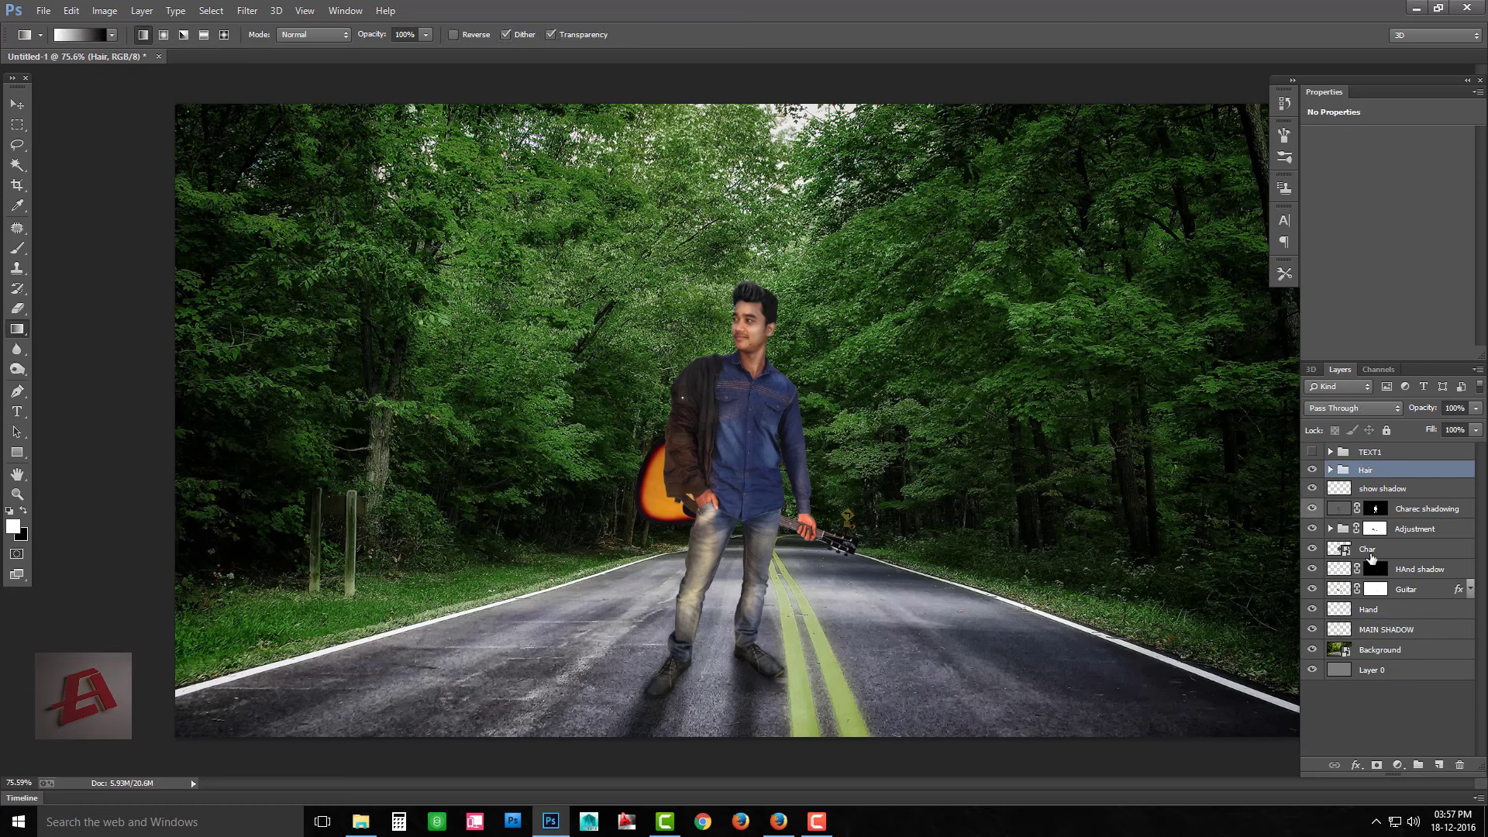
# Load the guitarist character as a selection and add a new empty layer
pyautogui.keyDown('ctrl'); pyautogui.click(1341, 591); pyautogui.keyUp('ctrl')
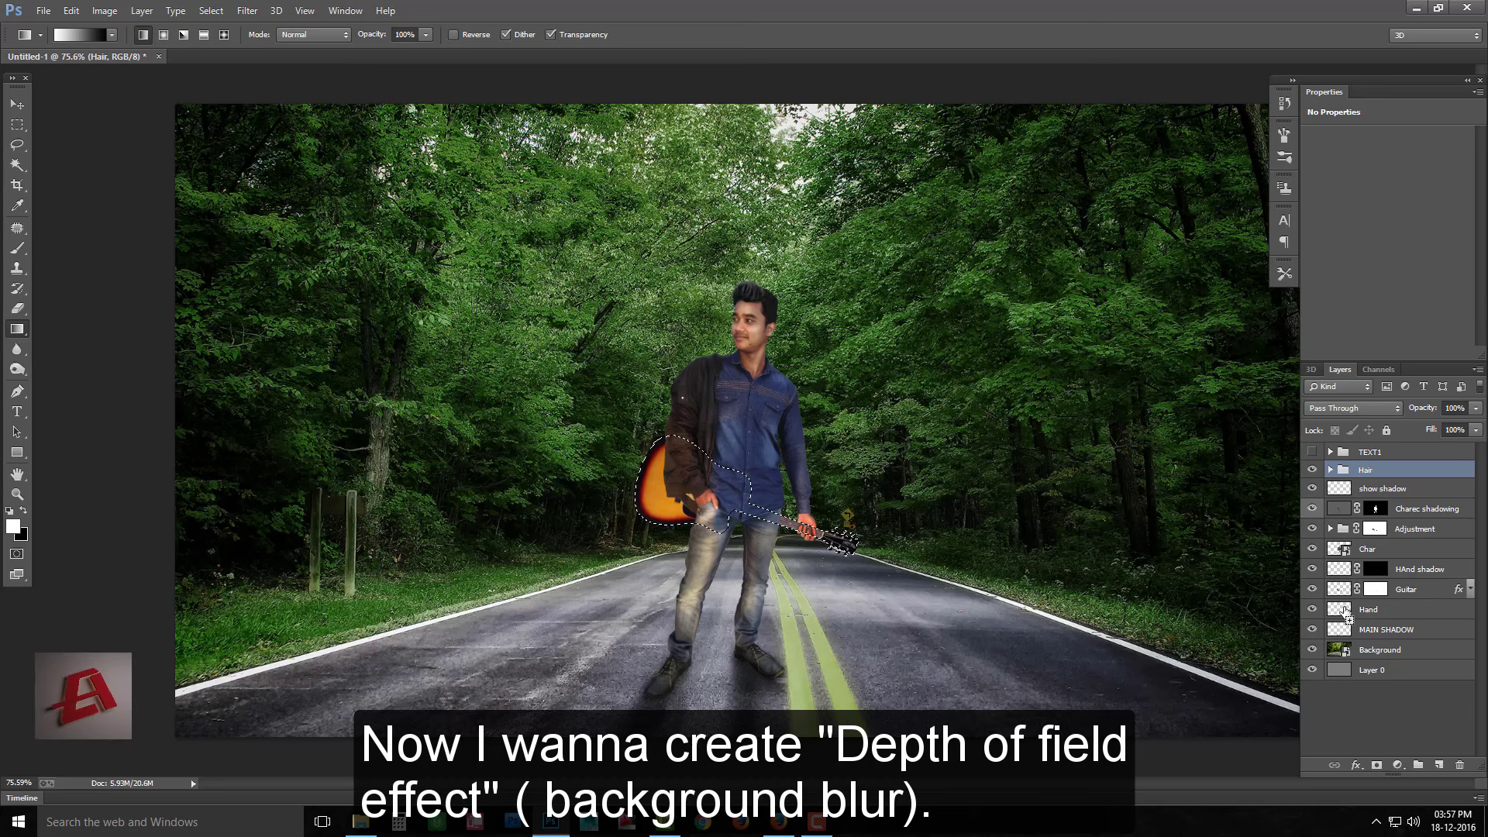
pyautogui.keyDown('ctrl'); pyautogui.keyDown('shift'); pyautogui.click(1341, 550); pyautogui.keyUp('shift'); pyautogui.keyUp('ctrl')
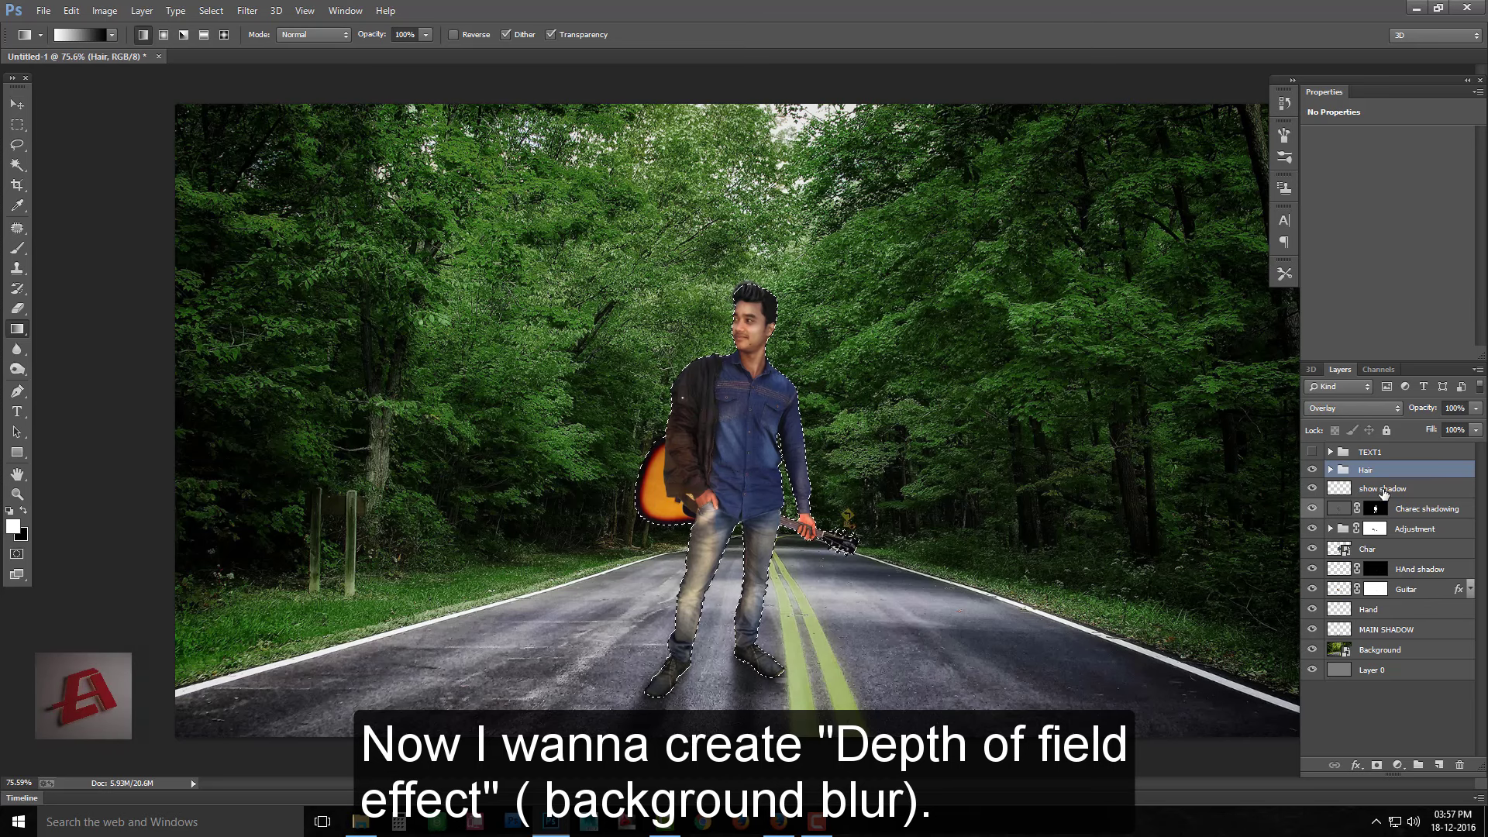
pyautogui.click(1331, 470)
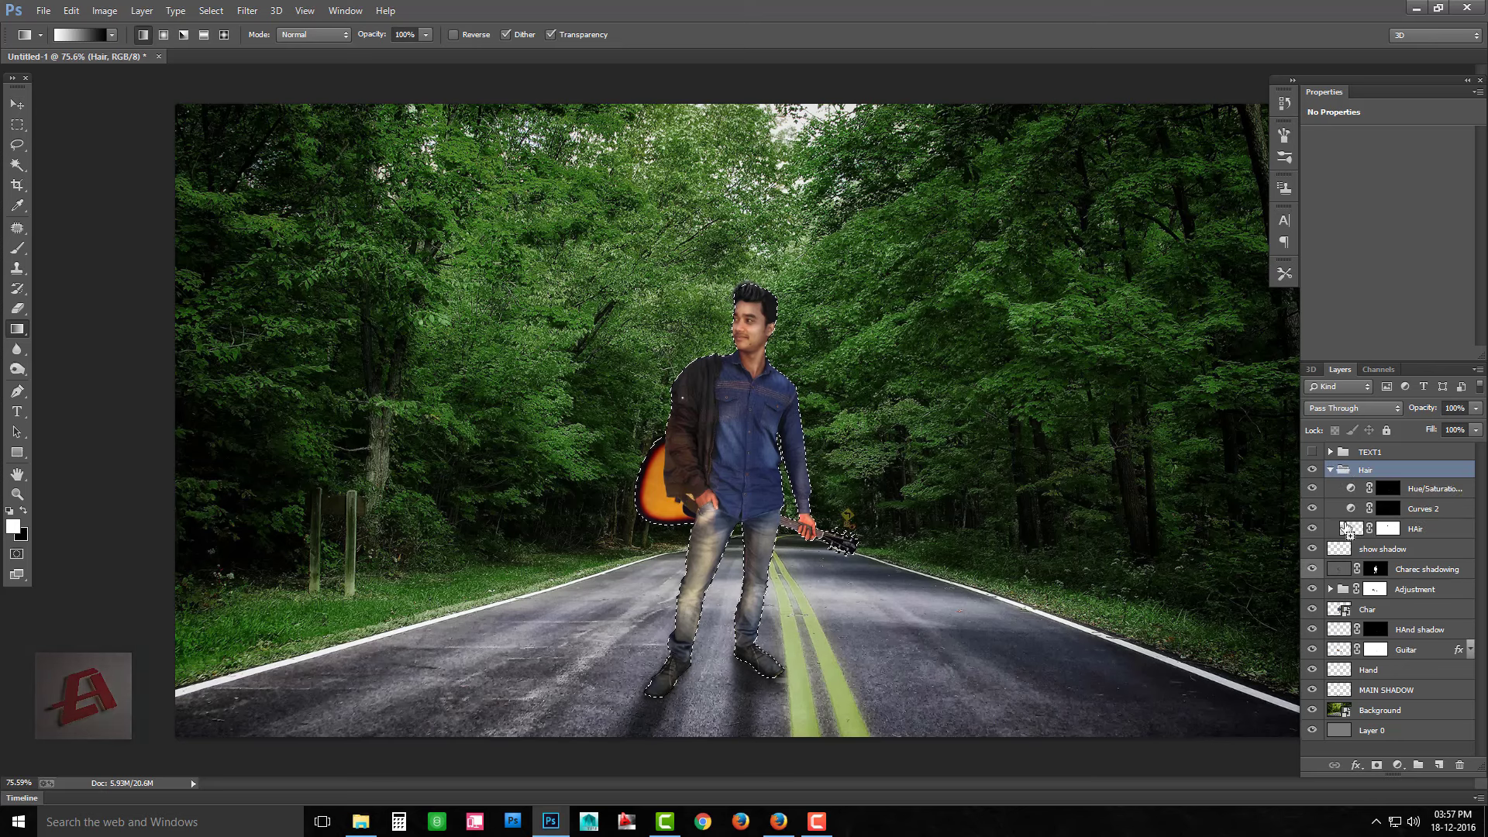
pyautogui.click(1331, 471)
pyautogui.click(1438, 765)
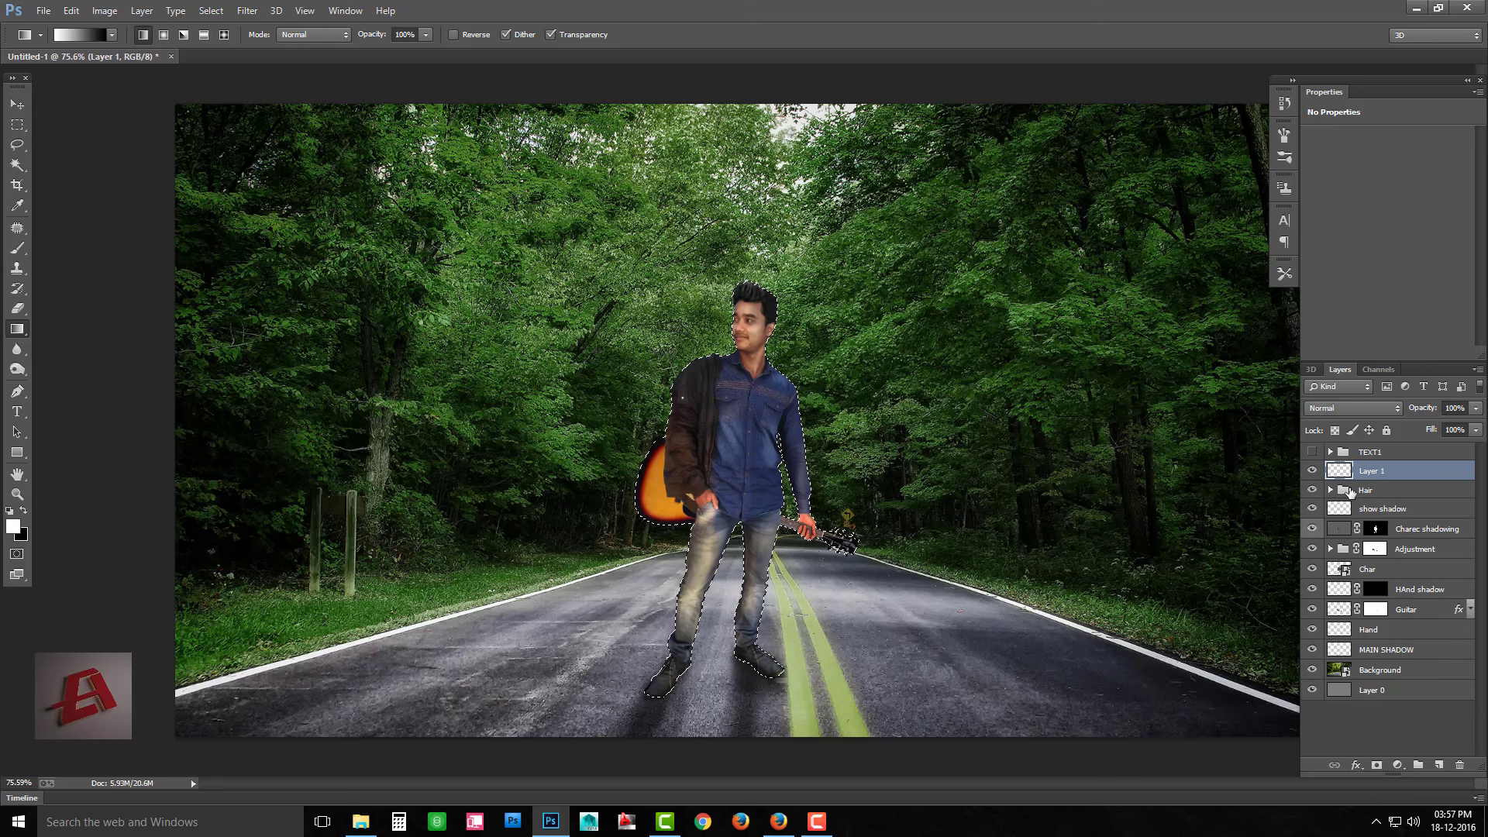
pyautogui.hotkey('ctrl', 'a')
# Draw a vertical black-to-white gradient from bottom to top on the new layer
pyautogui.click(82, 34)
pyautogui.moveTo(1231, 517)
pyautogui.mouseDown()
pyautogui.moveTo(942, 518)
pyautogui.moveTo(1230, 517)
pyautogui.mouseUp()
pyautogui.click(942, 517)
pyautogui.click(1215, 286)
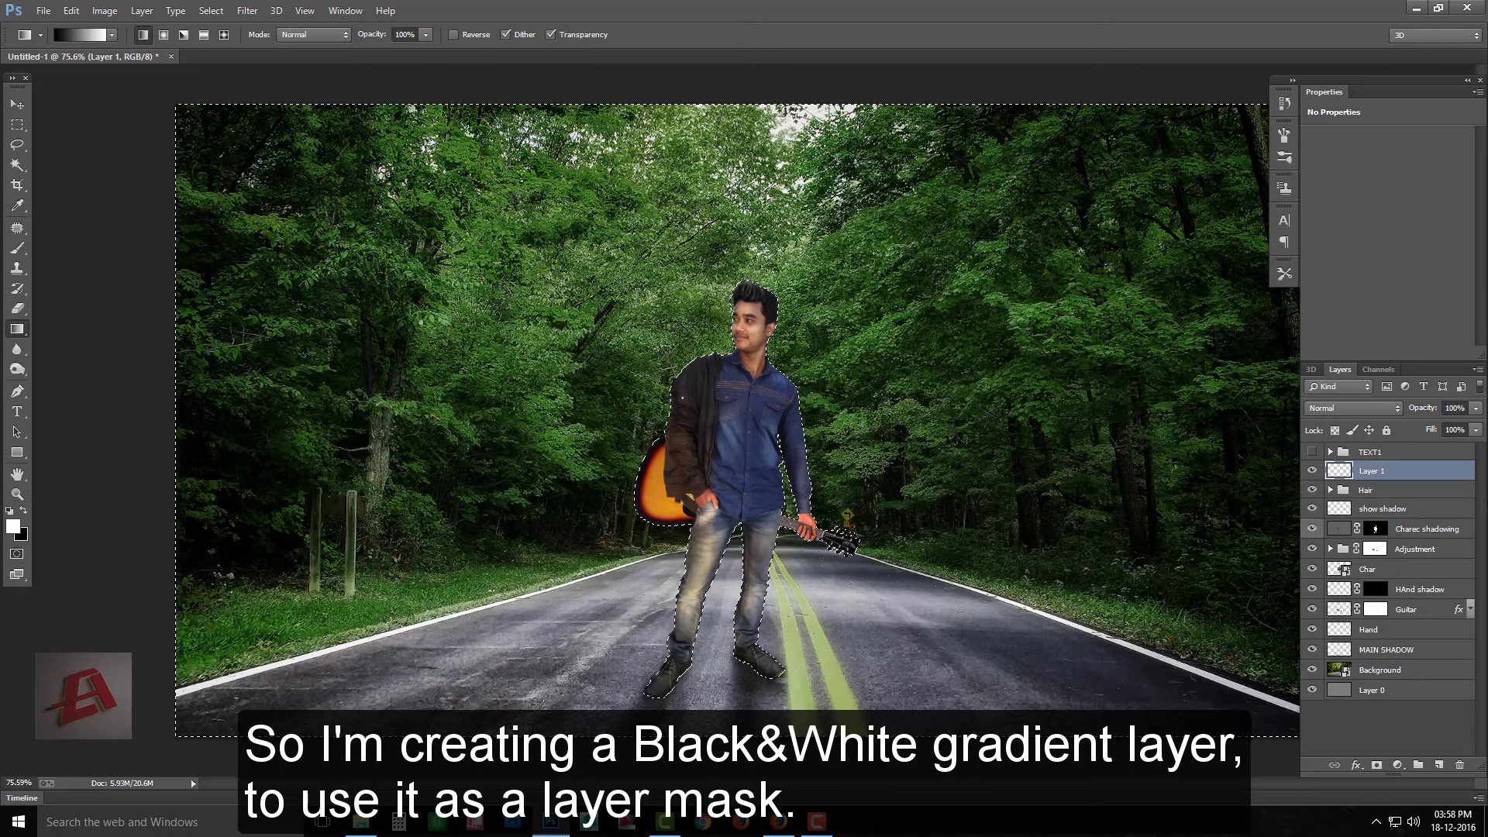
pyautogui.moveTo(697, 697); pyautogui.dragTo(697, 192)
pyautogui.hotkey('ctrl', 'z')
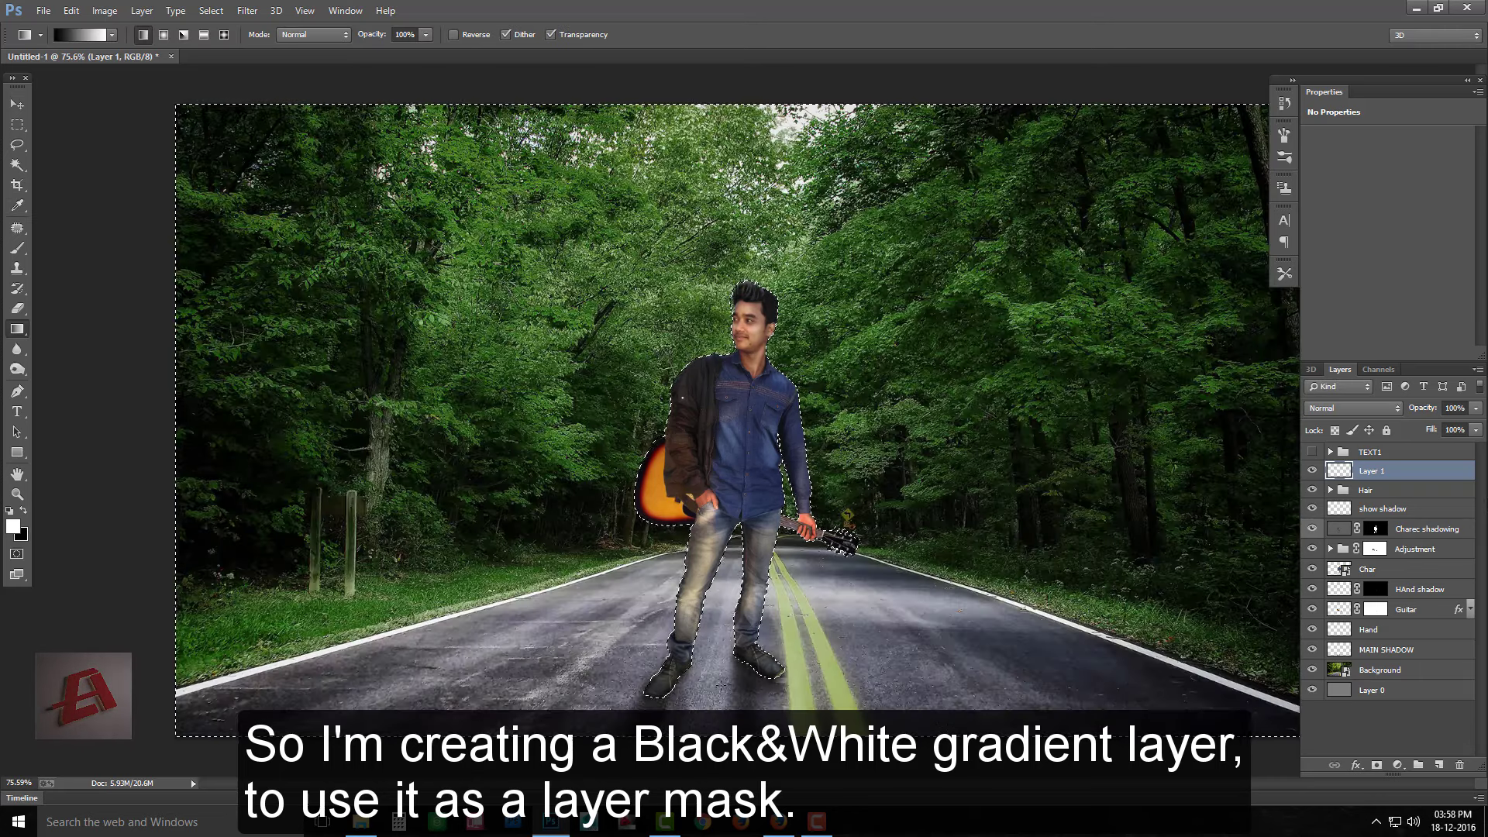
pyautogui.moveTo(721, 682); pyautogui.dragTo(722, 220)
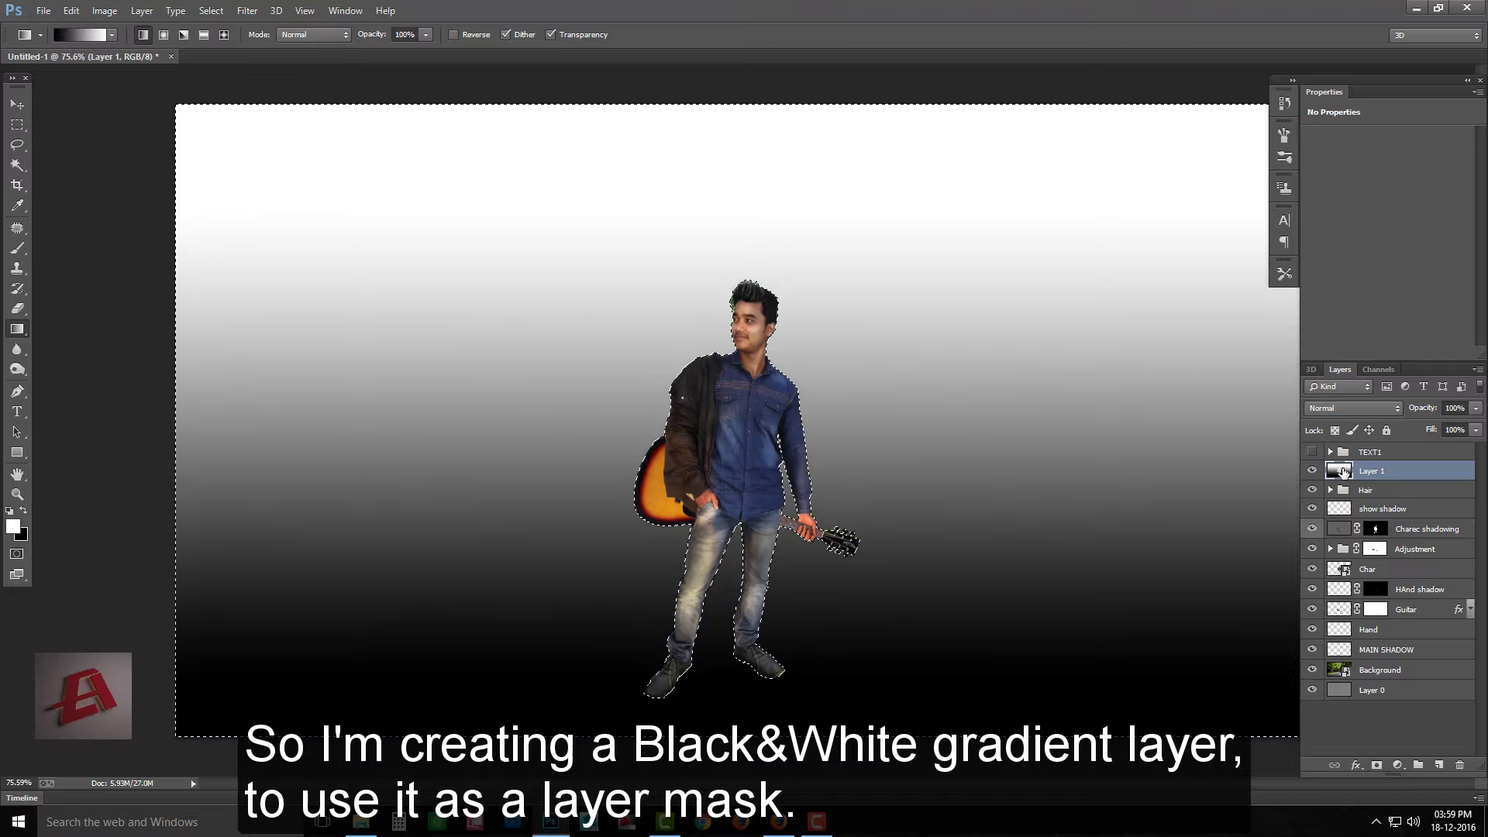
# Fill the character silhouette black and paste the depth map into a new alpha channel
pyautogui.hotkey('ctrl', 'BackSpace')
pyautogui.hotkey('ctrl', 'd')
pyautogui.hotkey('ctrl', '5')
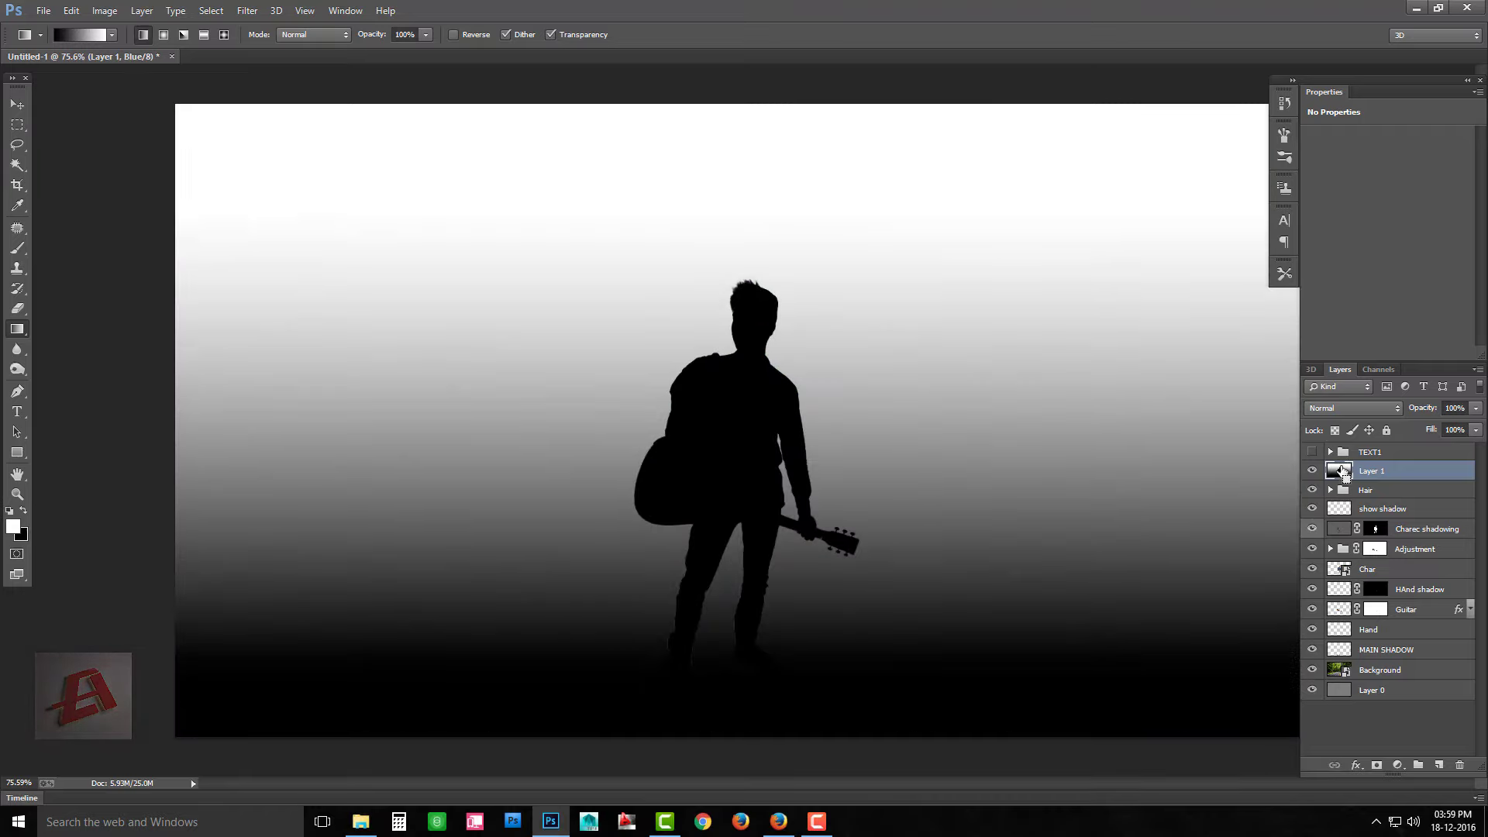
pyautogui.click(1378, 369)
pyautogui.click(1437, 765)
pyautogui.hotkey('ctrl', 'v')
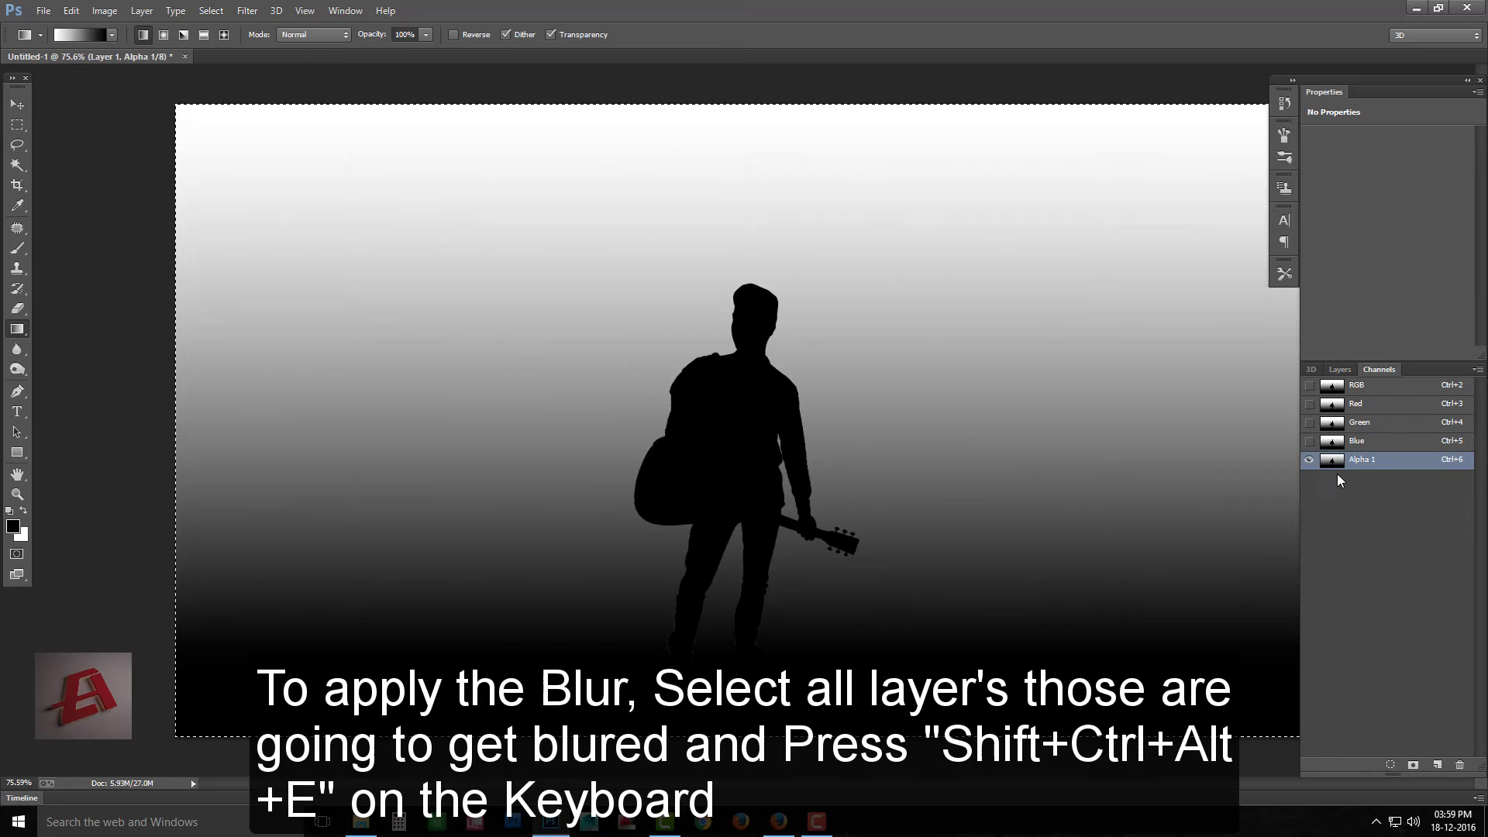
pyautogui.click(1338, 371)
# Stamp all visible layers into 'ALL Merged Layer' and name the gradient layer 'ALfa'
pyautogui.hotkey('ctrl', 'shift', 'alt', 'e')
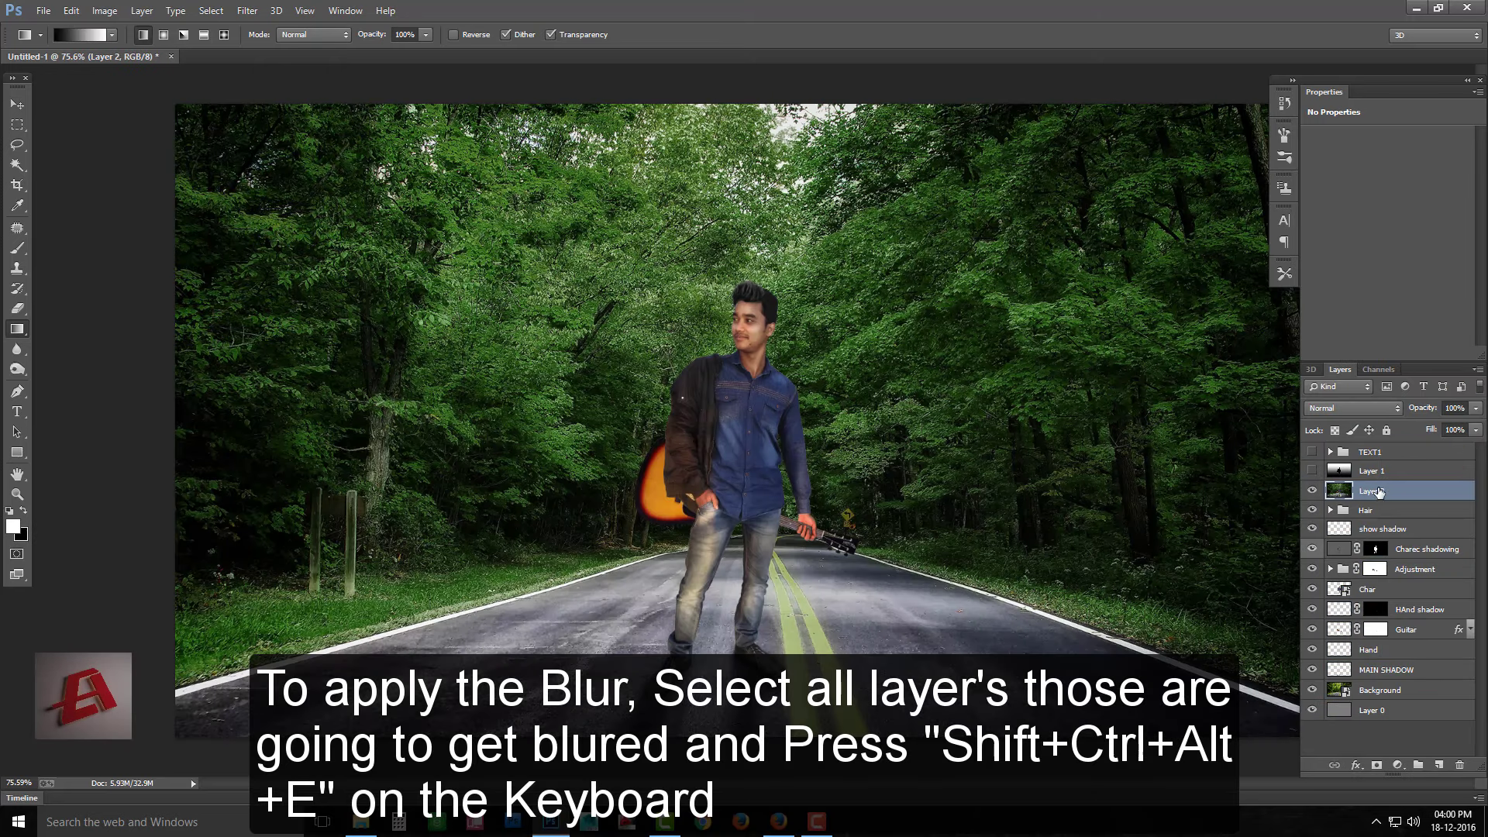
pyautogui.doubleClick(1370, 490)
pyautogui.write('ALL Merg')
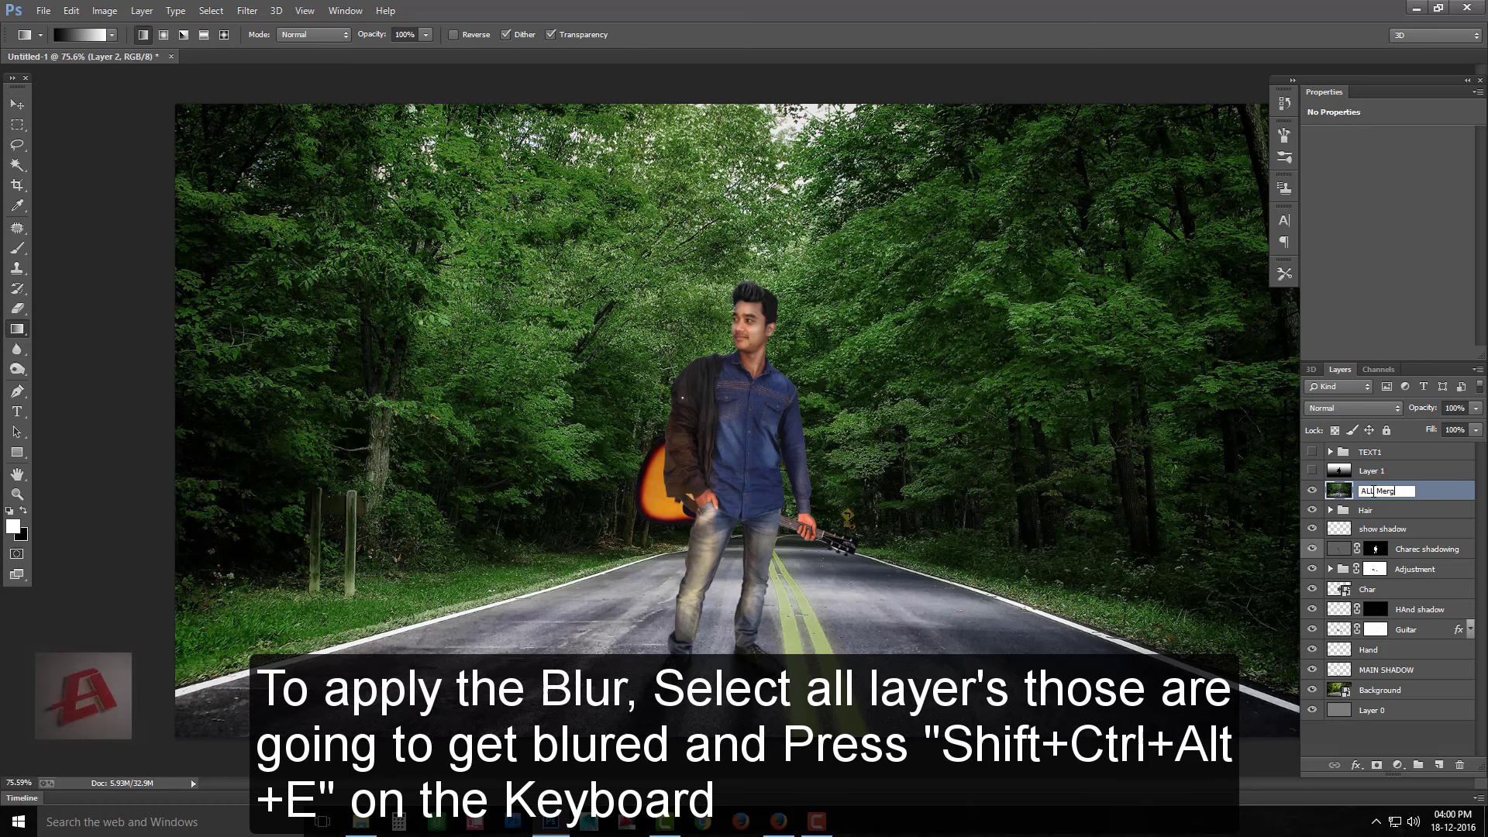
pyautogui.write('ed Layer')
pyautogui.doubleClick(1372, 471)
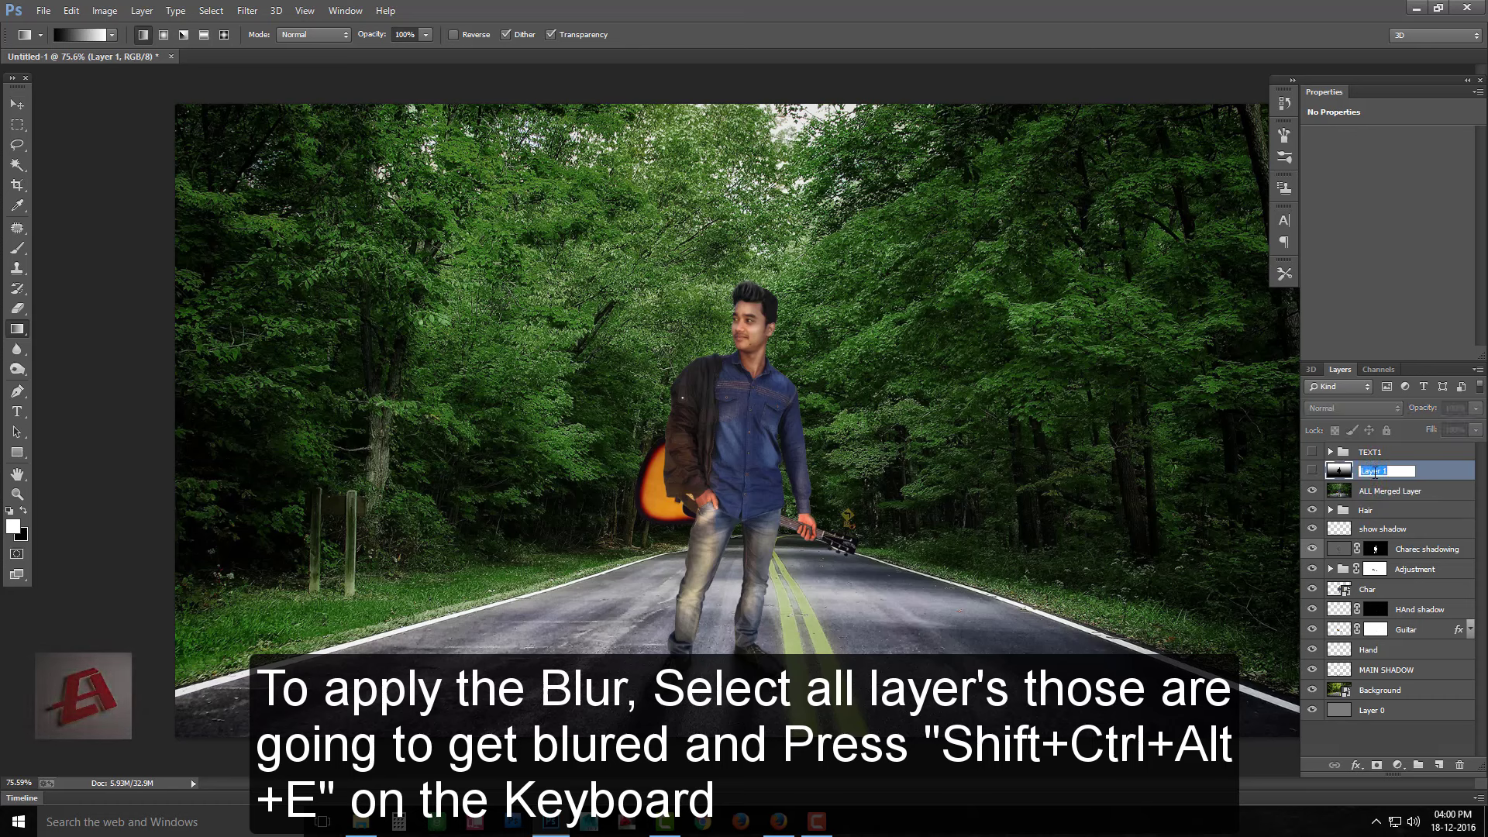
pyautogui.write('ALL')
pyautogui.press('Return')
pyautogui.click(1387, 490)
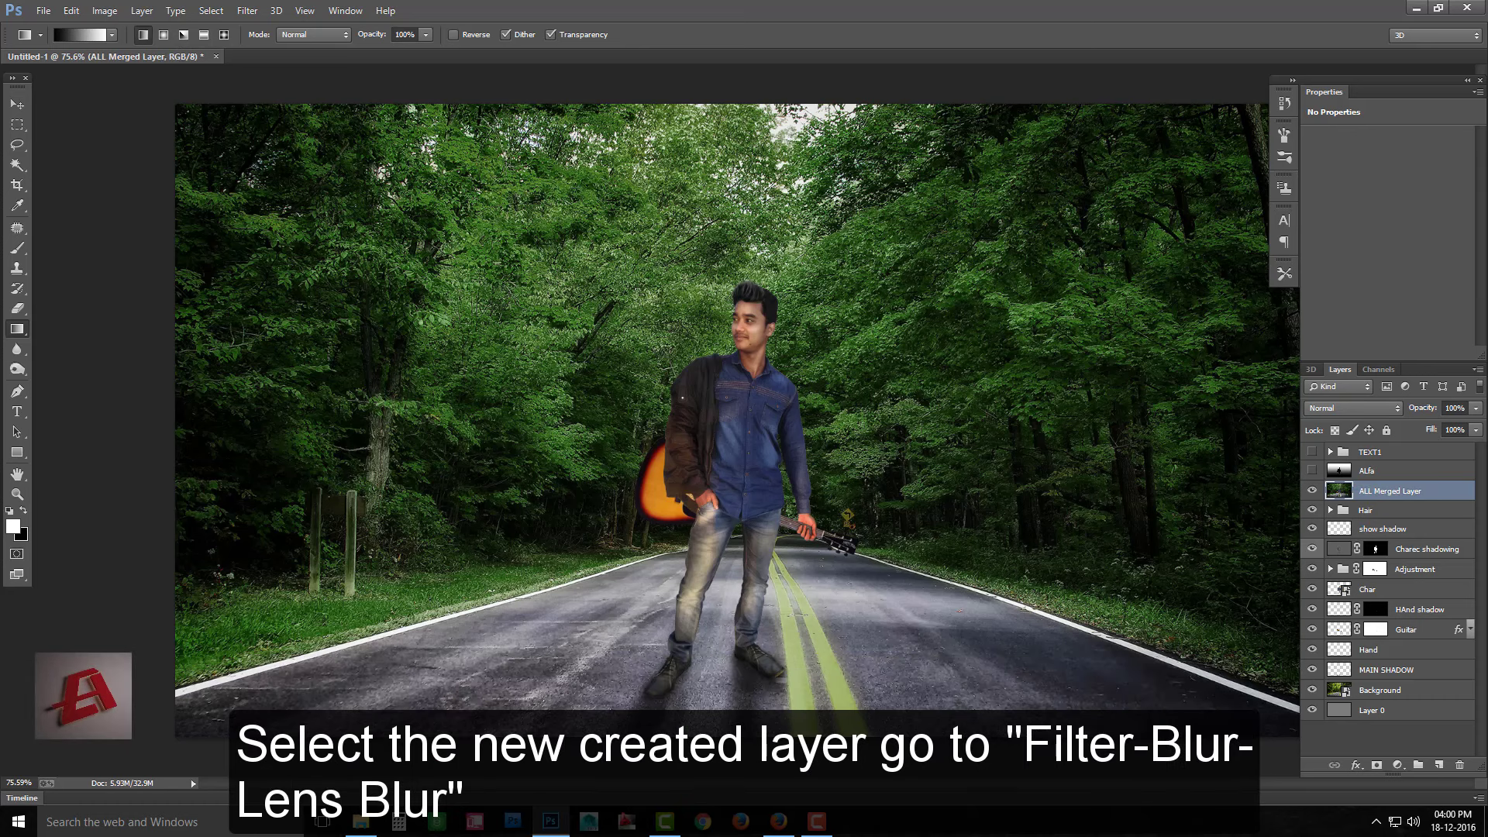
pyautogui.click(248, 10)
# Open Lens Blur with Alpha 1 as source, Faster preview, and radius 28
pyautogui.click(484, 349)
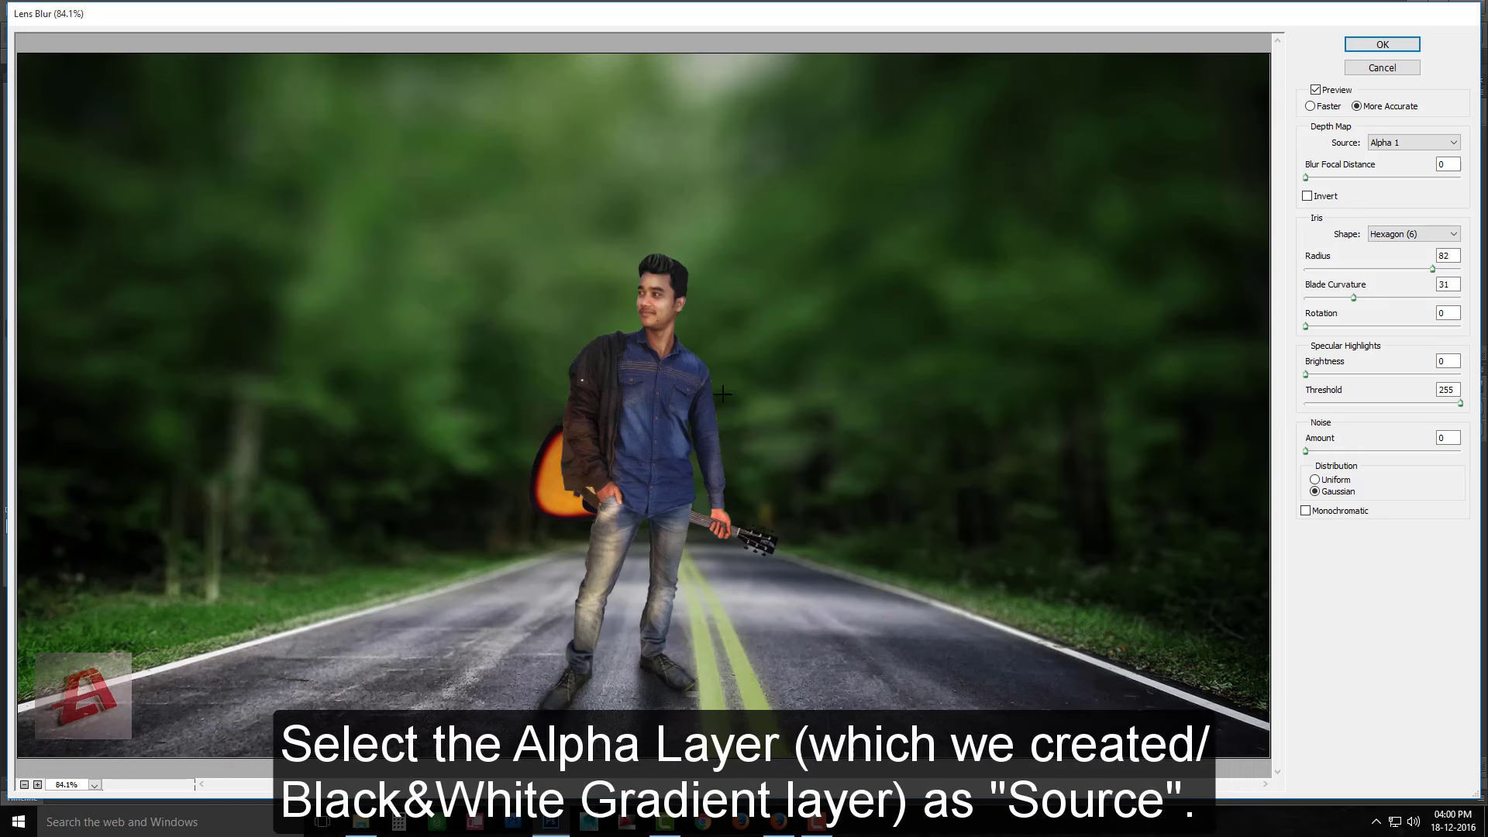
pyautogui.click(1315, 90)
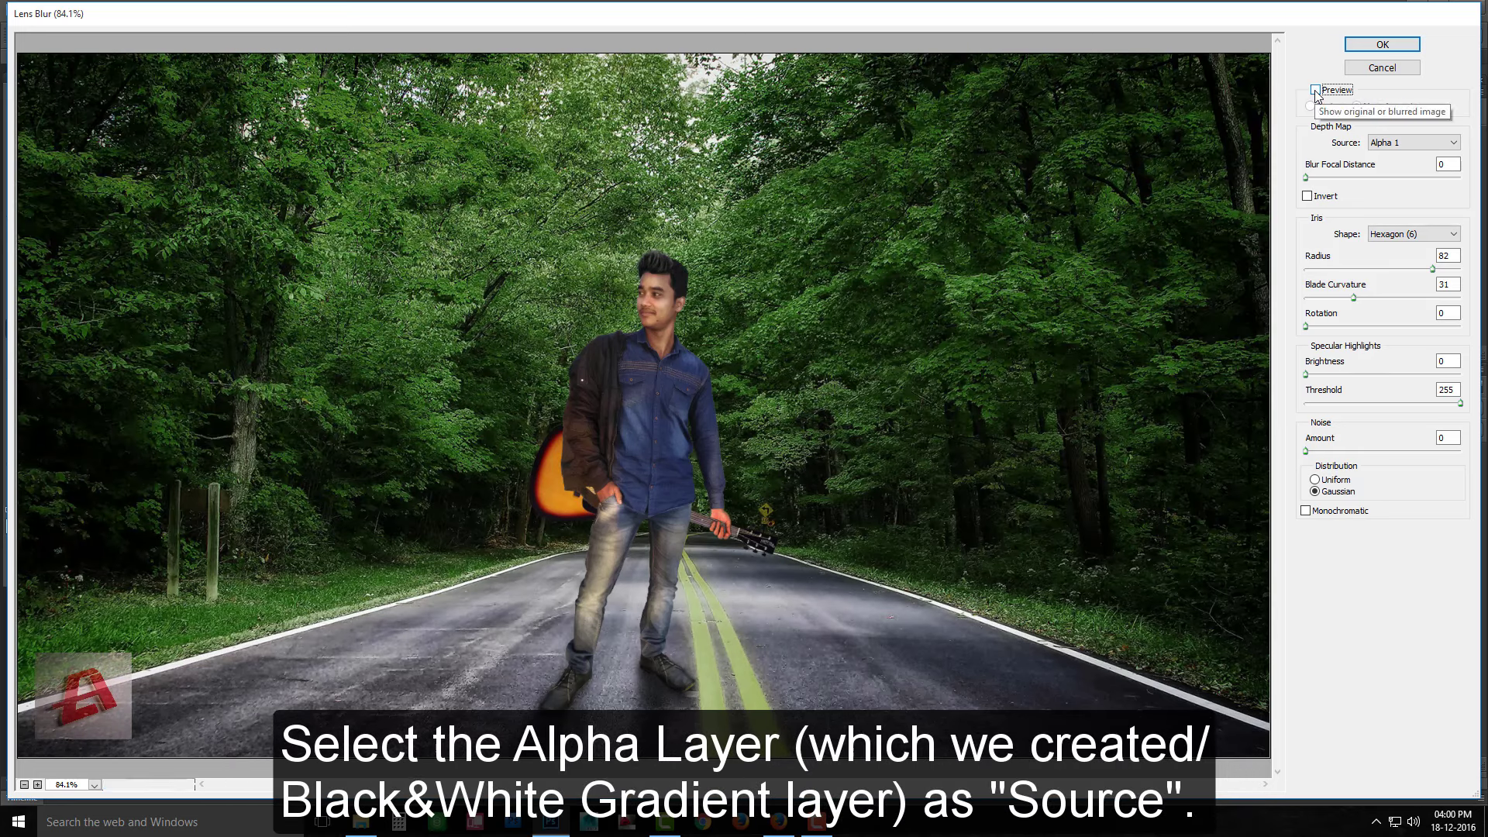
pyautogui.click(1315, 90)
pyautogui.click(1357, 106)
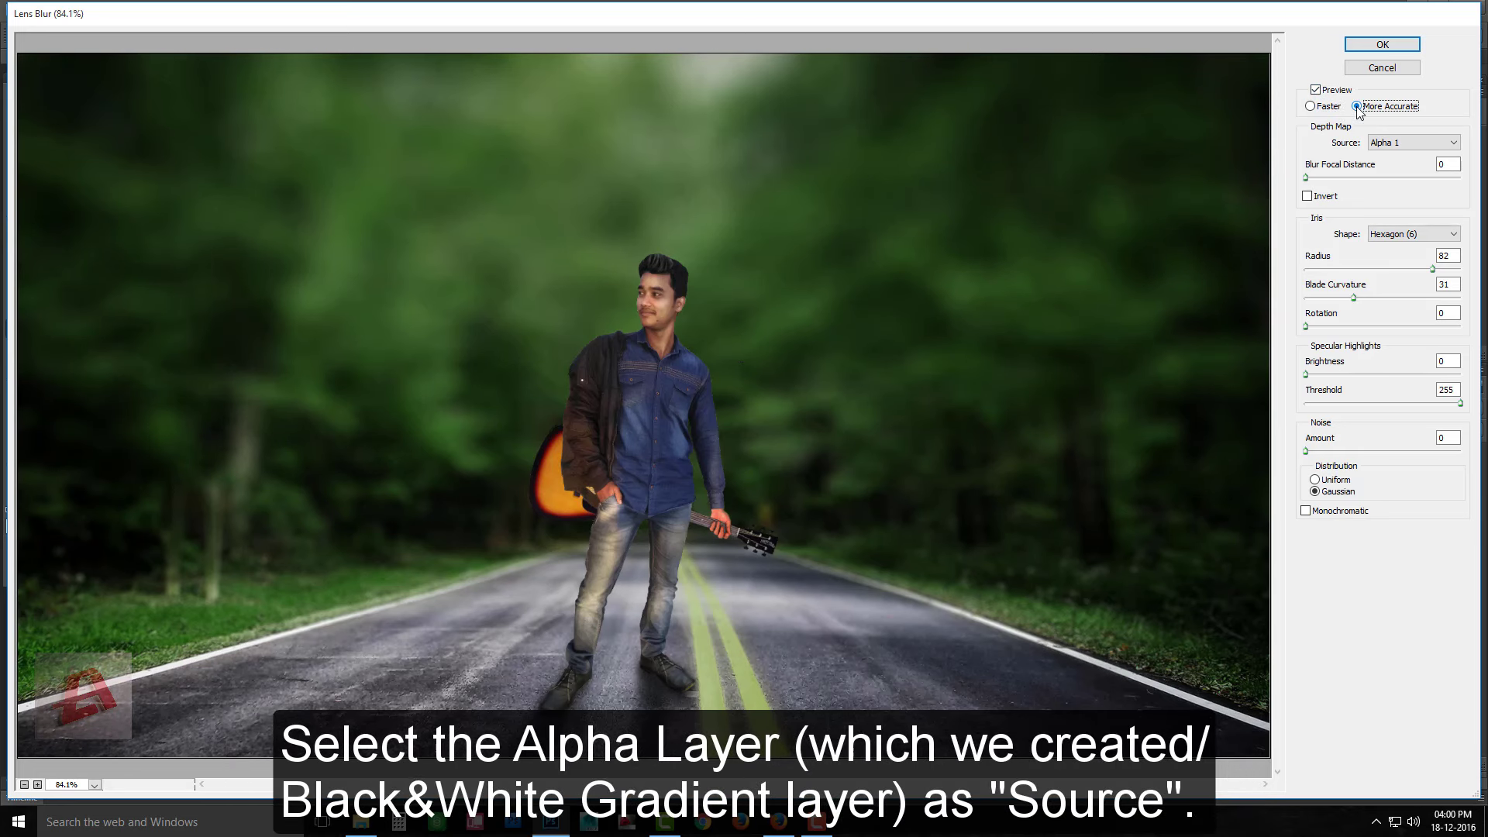
pyautogui.click(1309, 107)
pyautogui.moveTo(1353, 268)
pyautogui.mouseDown()
pyautogui.moveTo(1394, 265)
pyautogui.moveTo(1344, 268)
pyautogui.mouseUp()
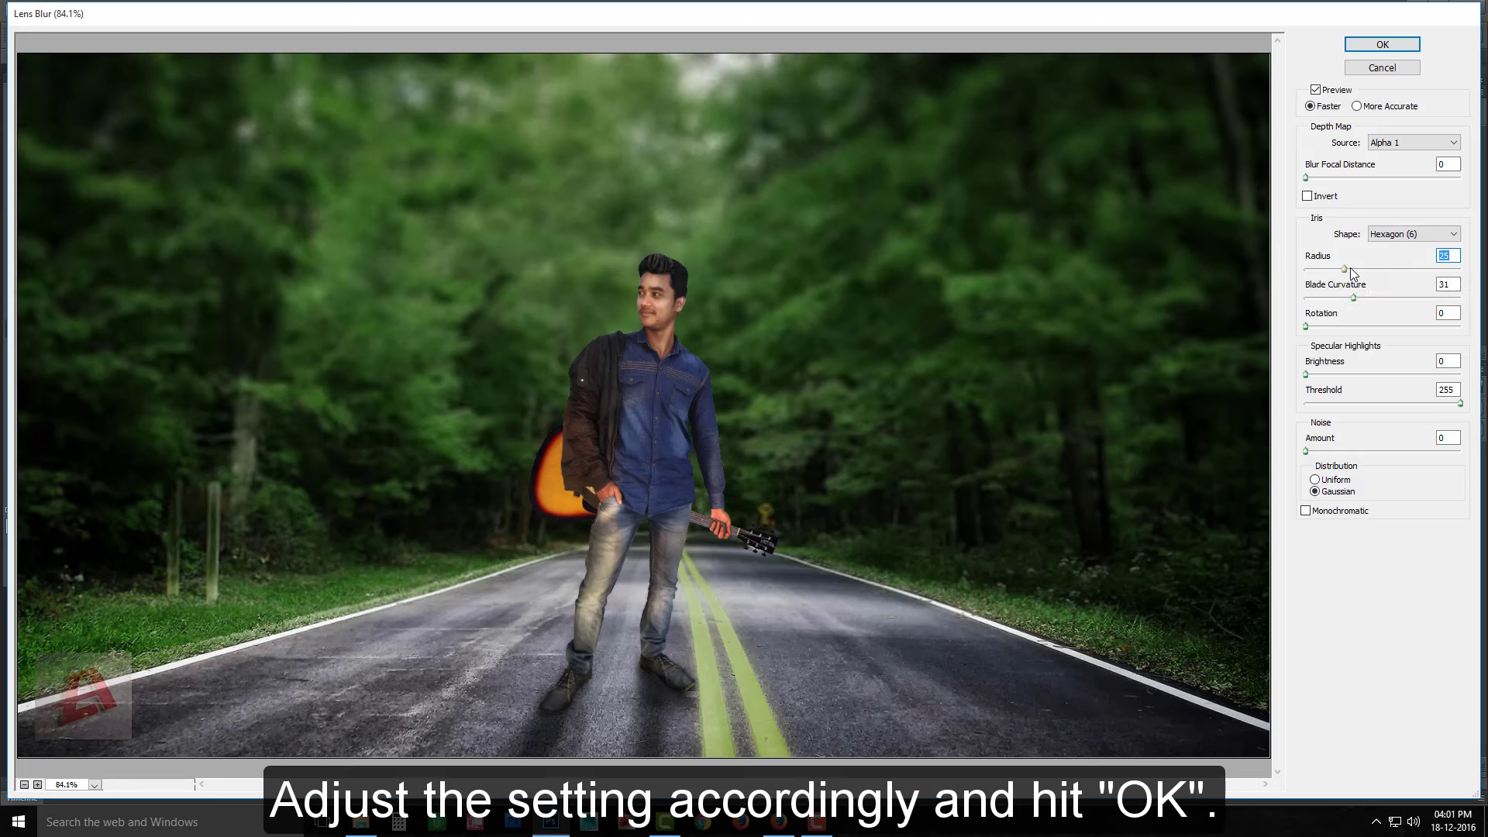
pyautogui.moveTo(1343, 269); pyautogui.dragTo(1348, 268)
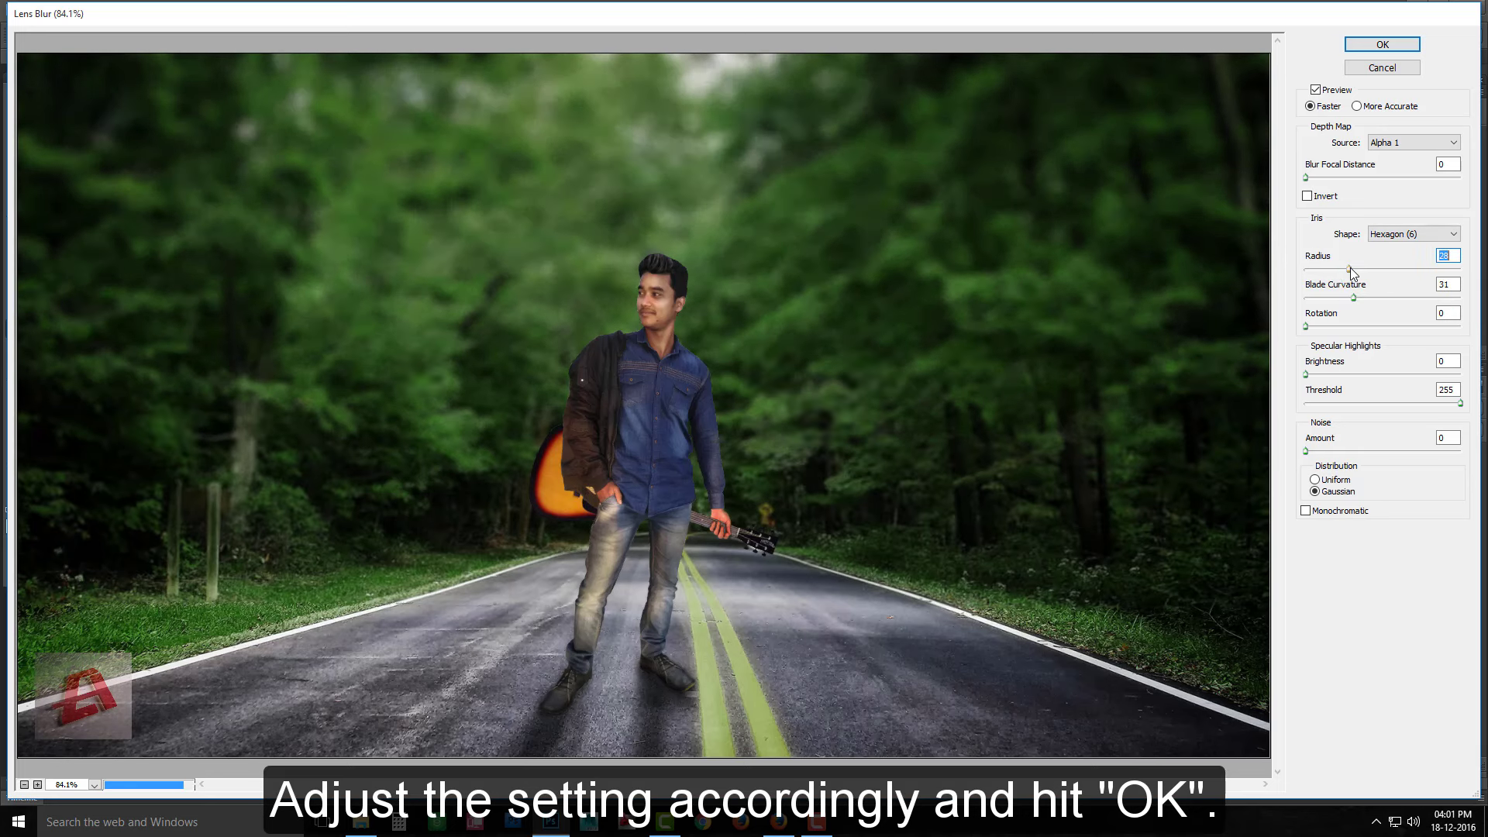
# Set noise distribution to Uniform, apply the lens blur, and expand the Hair group
pyautogui.click(1335, 480)
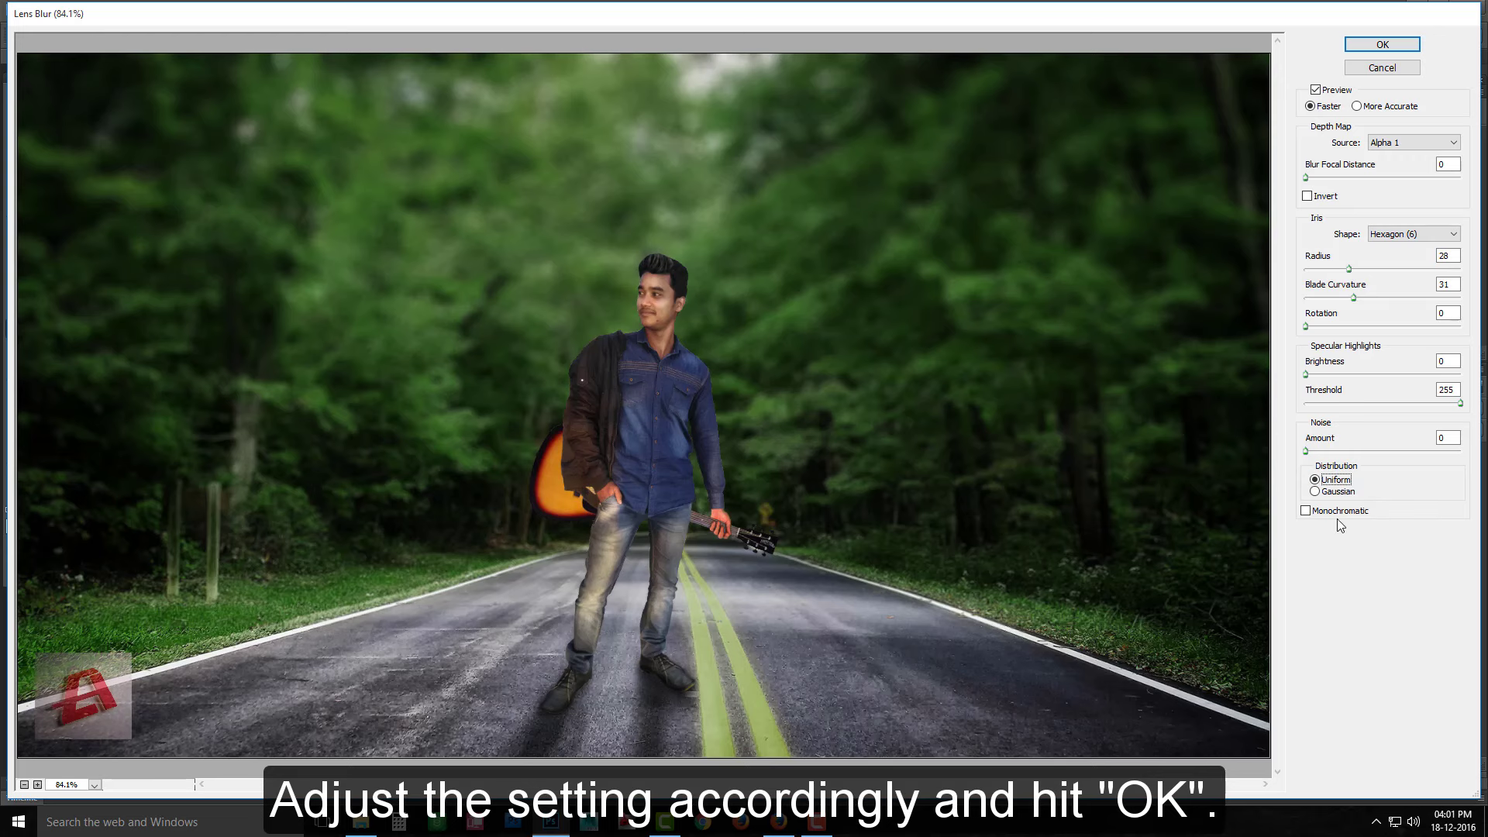
pyautogui.click(1381, 45)
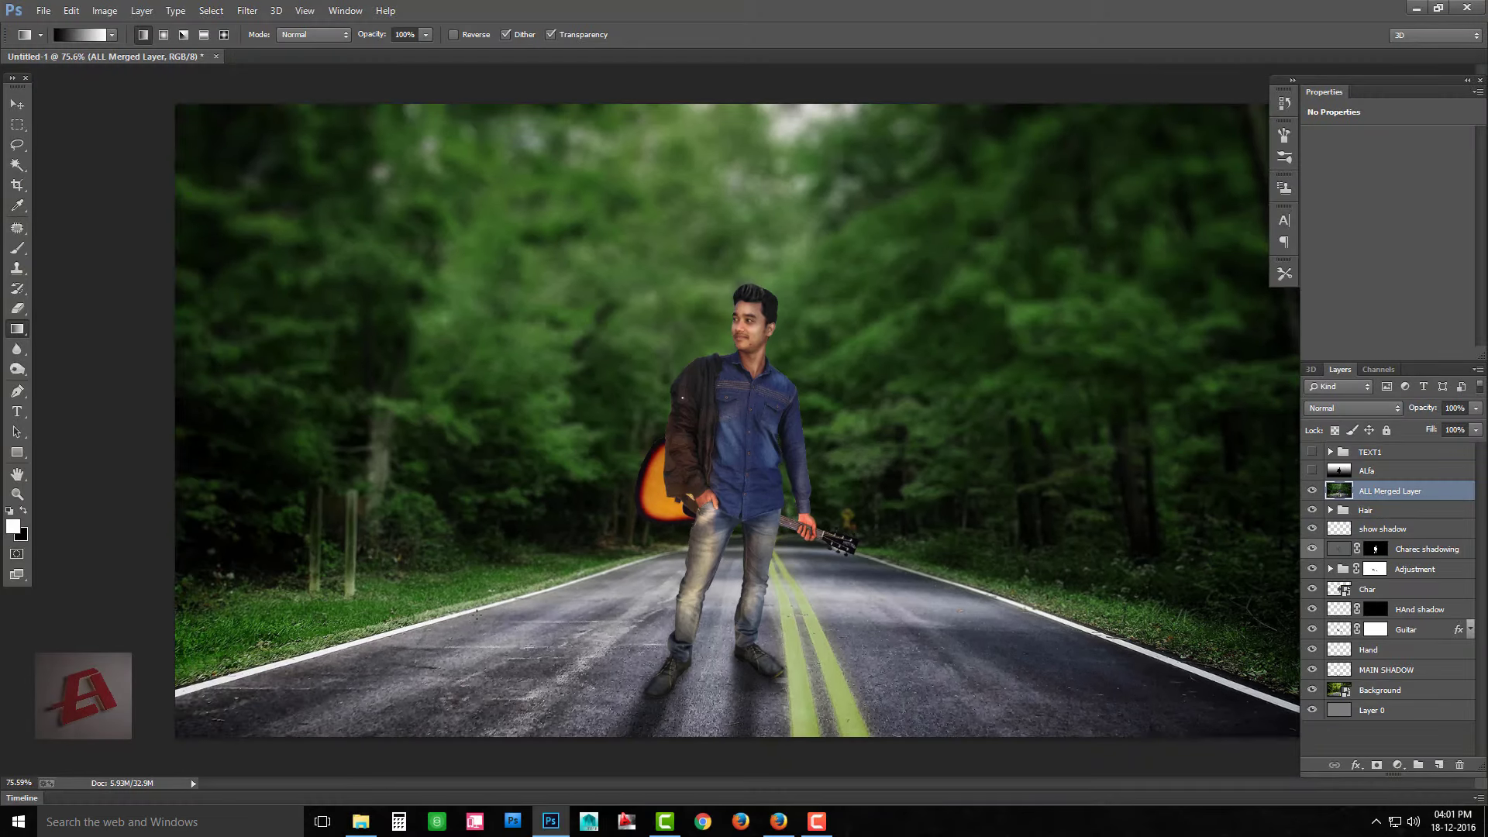
pyautogui.press('Delete')
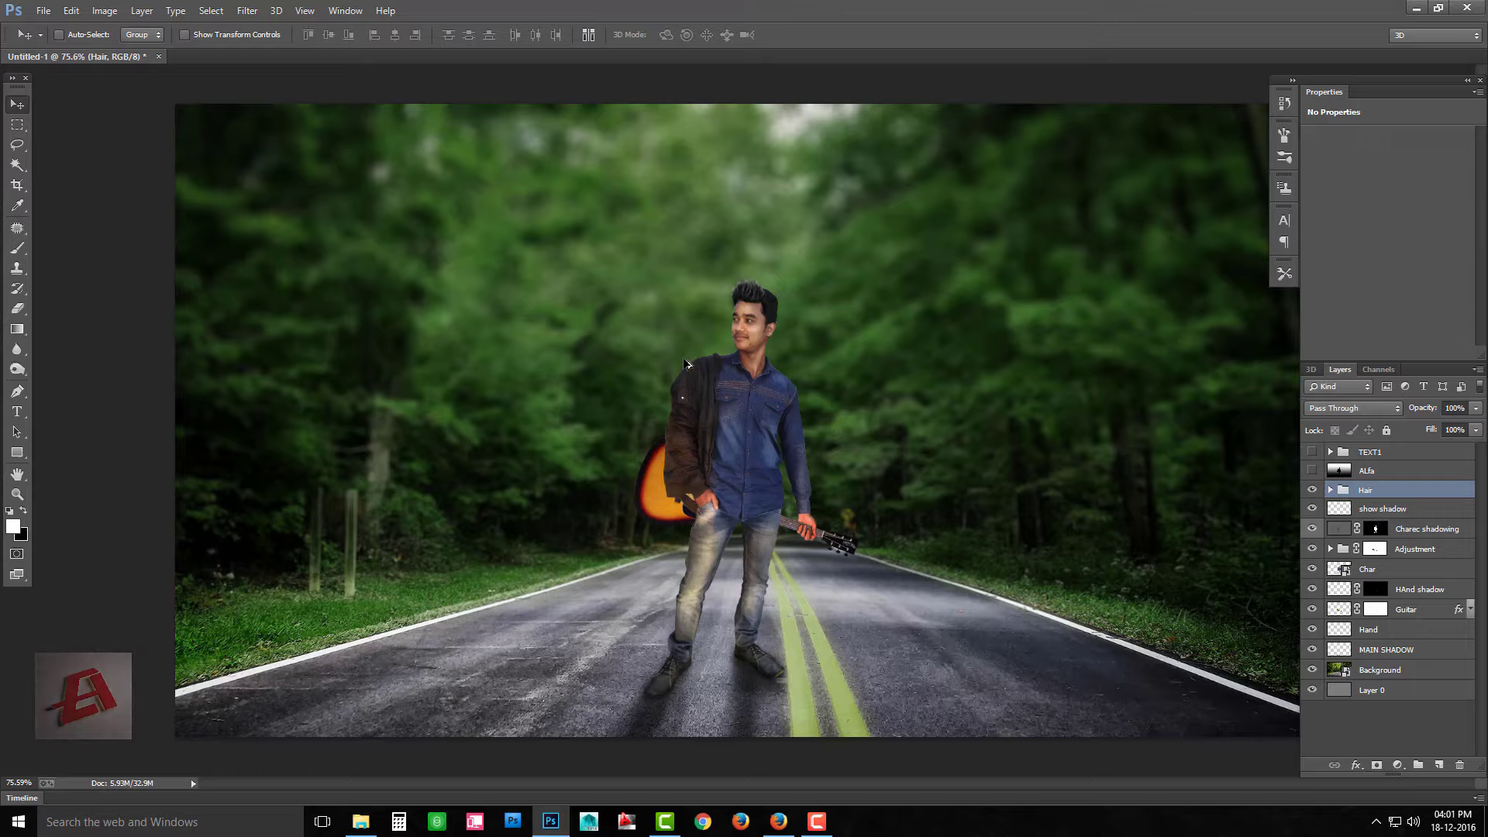
pyautogui.scroll(4, 730, 302)
pyautogui.click(1331, 489)
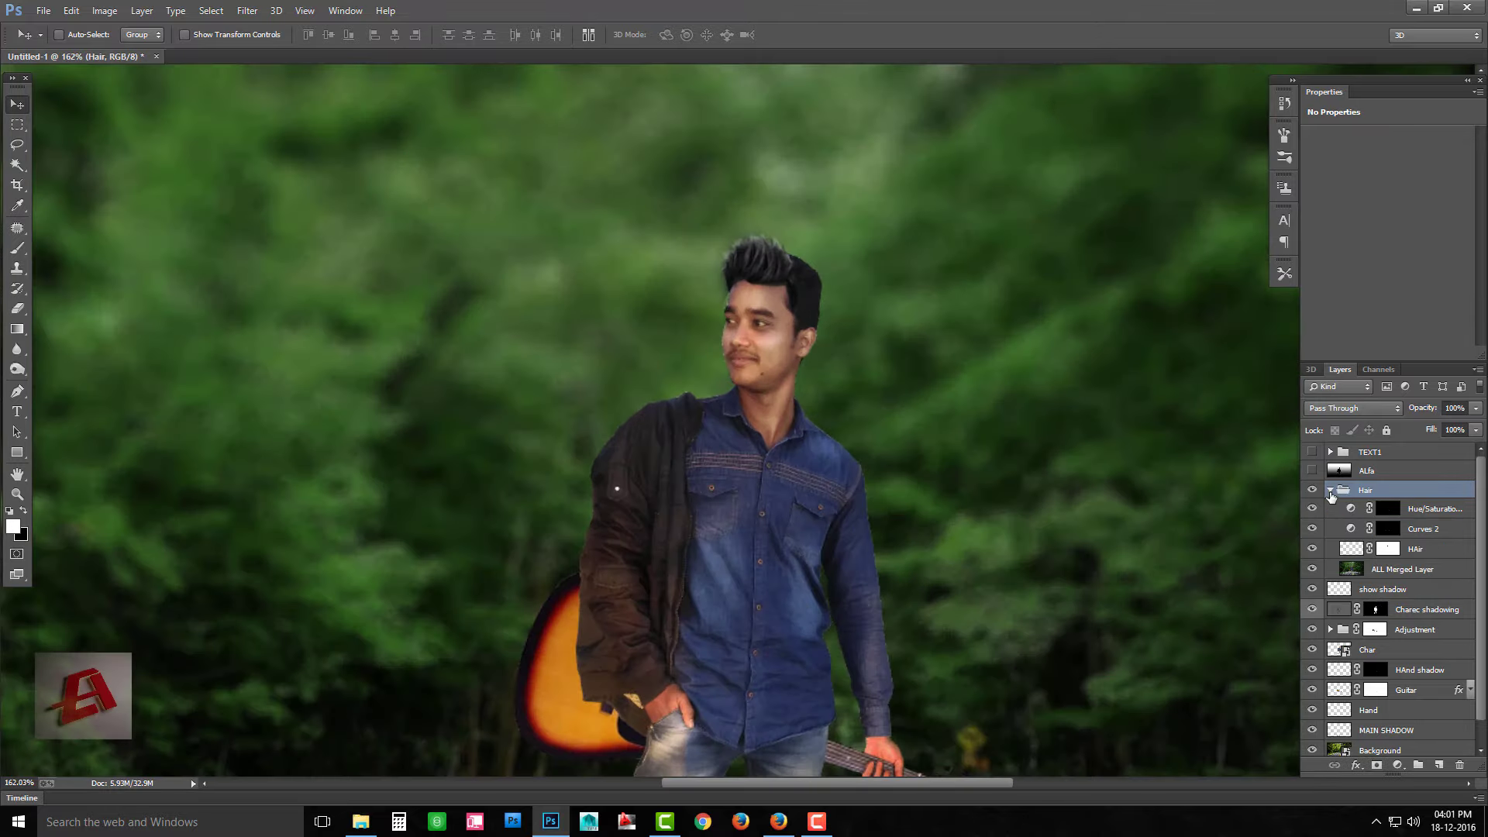
# Give the HAir layer a black Inner Glow with Normal blend mode
pyautogui.keyDown('ctrl'); pyautogui.click(1351, 548); pyautogui.keyUp('ctrl')
pyautogui.click(1330, 490)
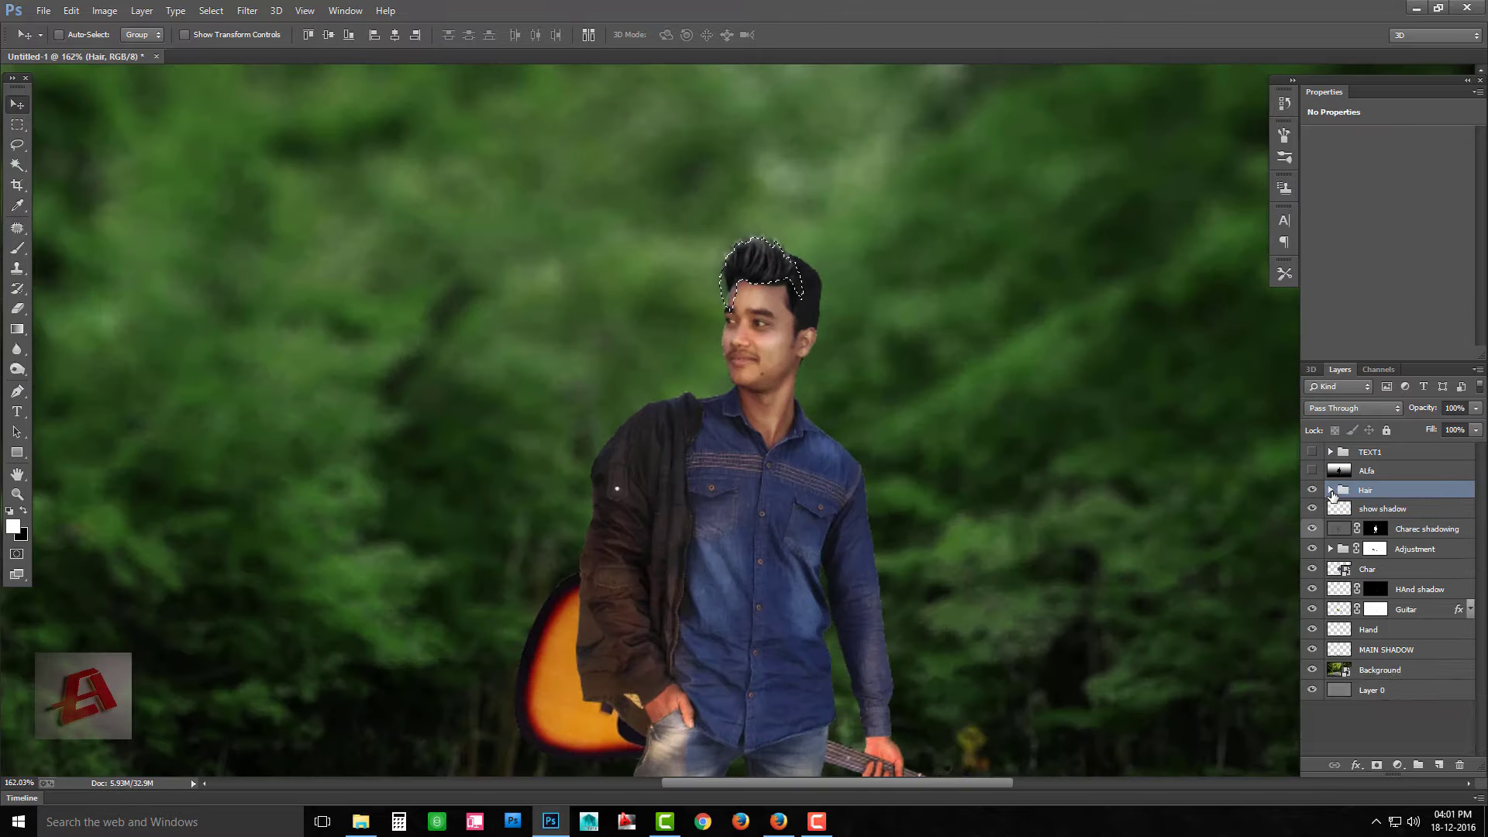
pyautogui.hotkey('ctrl', 'd')
pyautogui.click(1463, 551)
pyautogui.hotkey('ctrl', '0')
pyautogui.doubleClick(1463, 551)
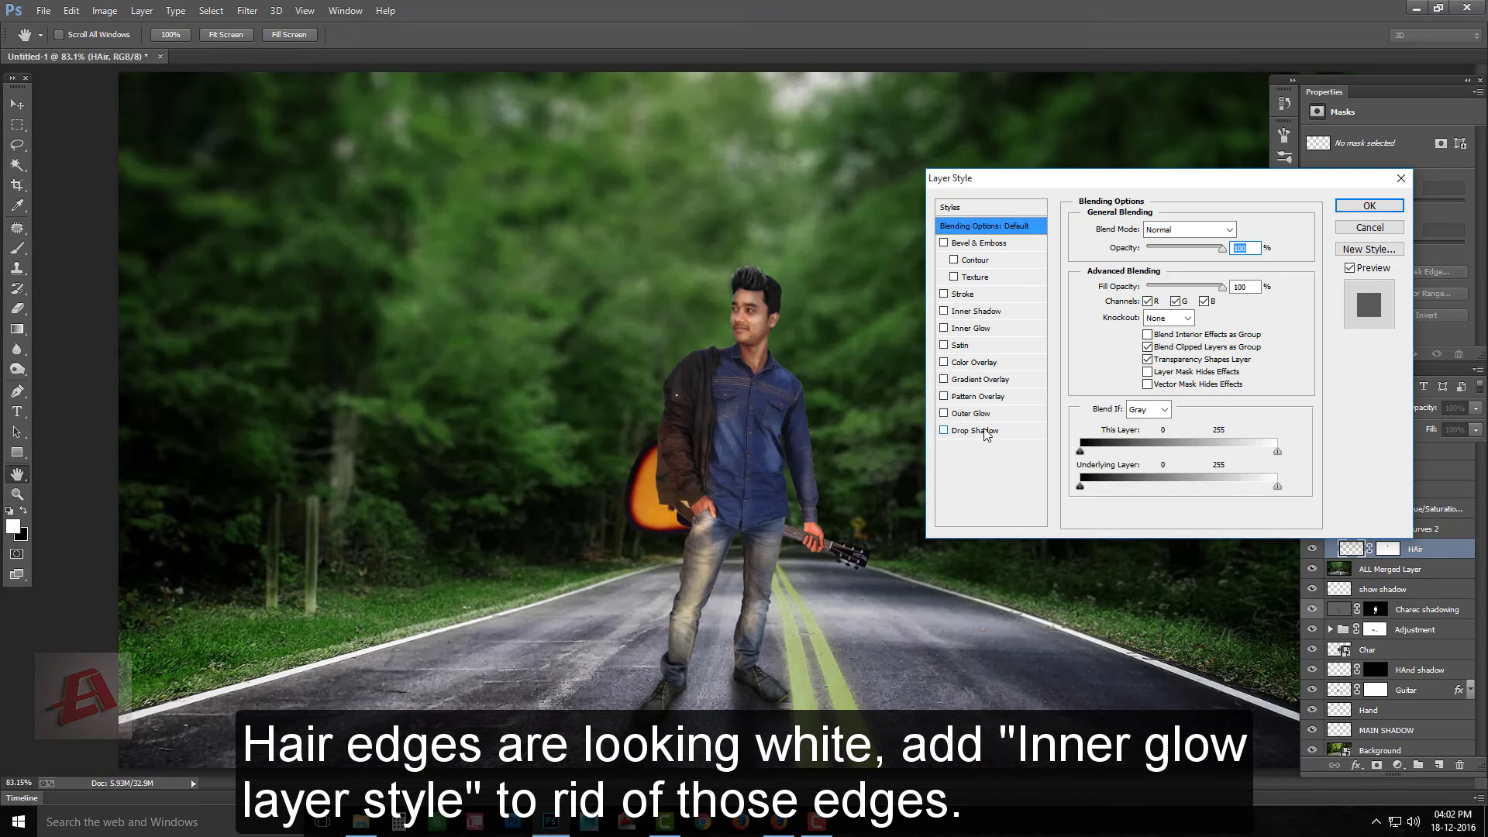
pyautogui.click(976, 328)
pyautogui.click(1115, 283)
pyautogui.click(909, 555)
pyautogui.click(1263, 349)
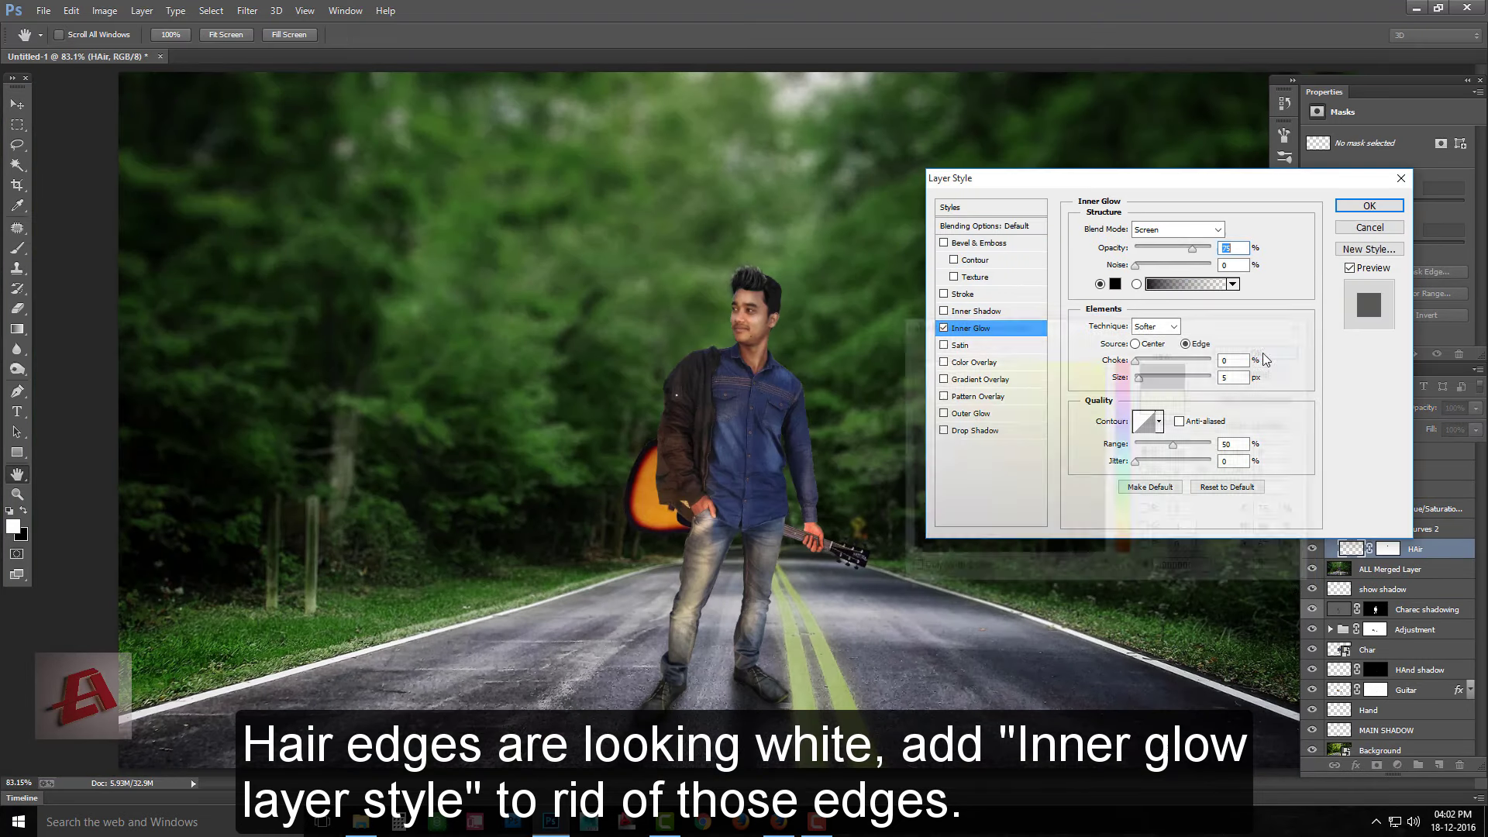
pyautogui.click(1178, 229)
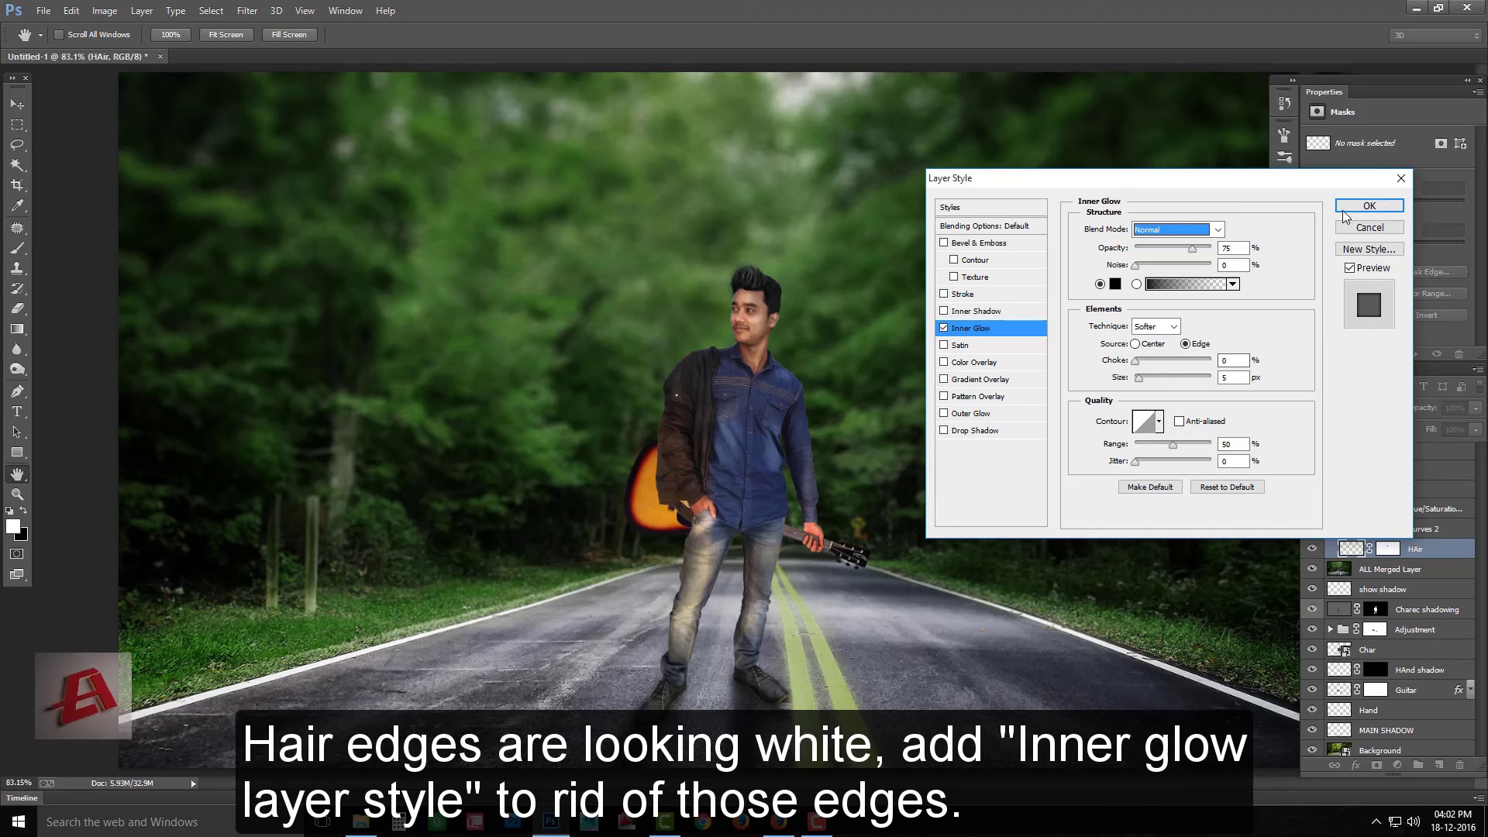
pyautogui.click(1368, 205)
# Hide all layers below ALL Merged Layer and show the TEXT1 title
pyautogui.click(1334, 488)
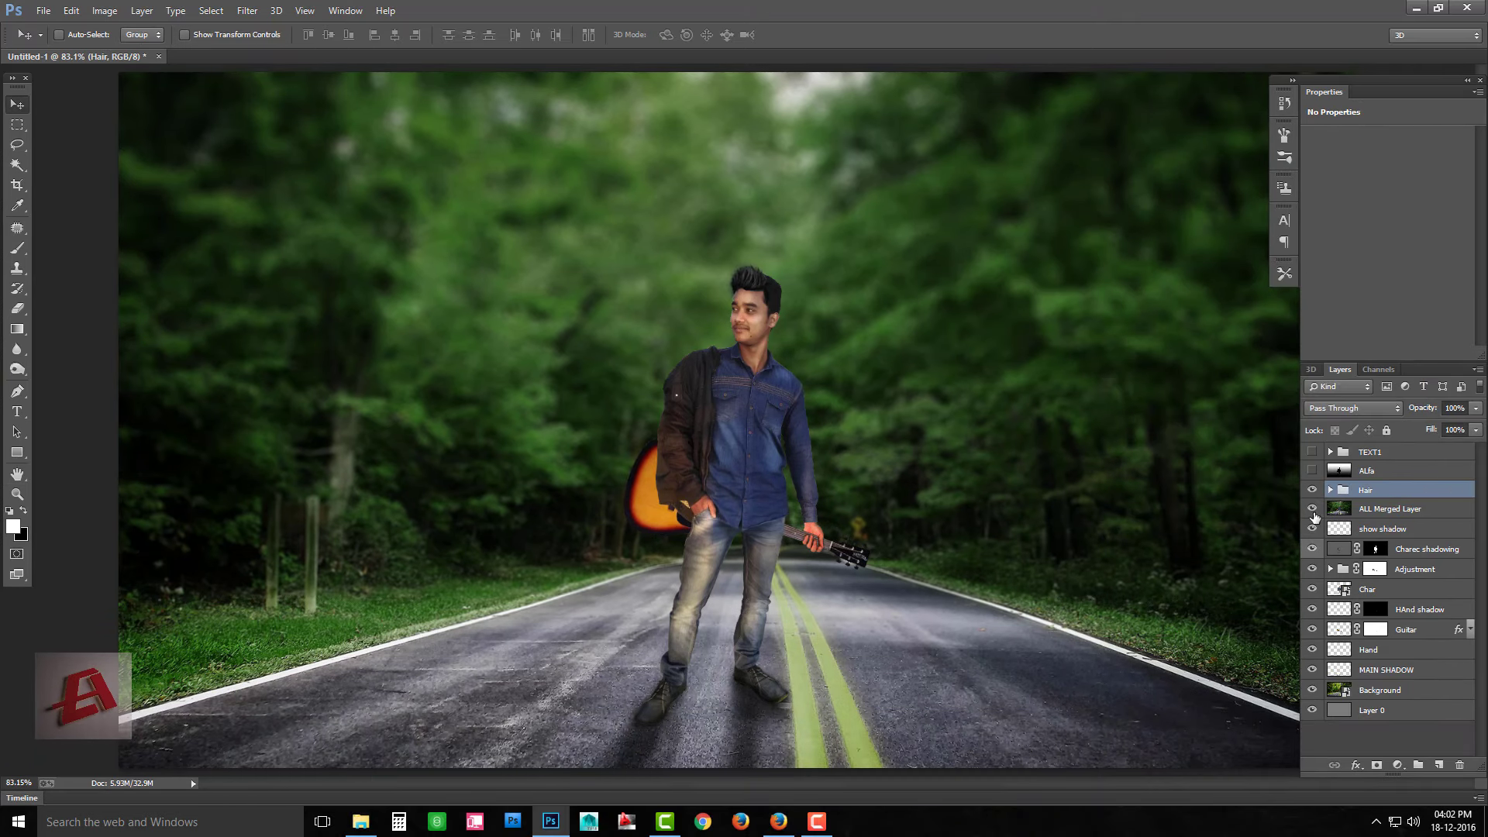
pyautogui.moveTo(1312, 528); pyautogui.dragTo(1310, 733)
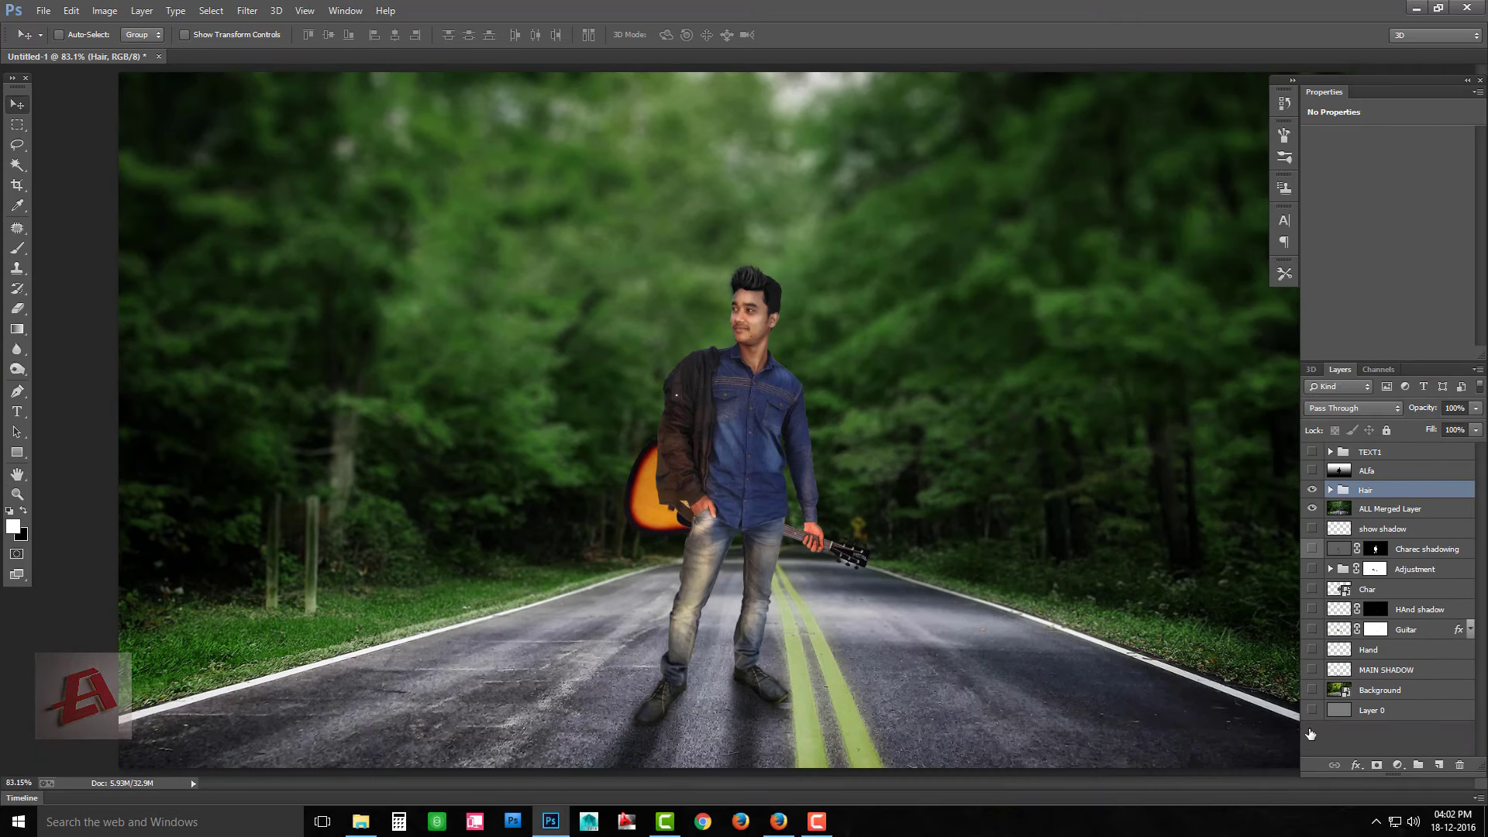
pyautogui.click(1312, 452)
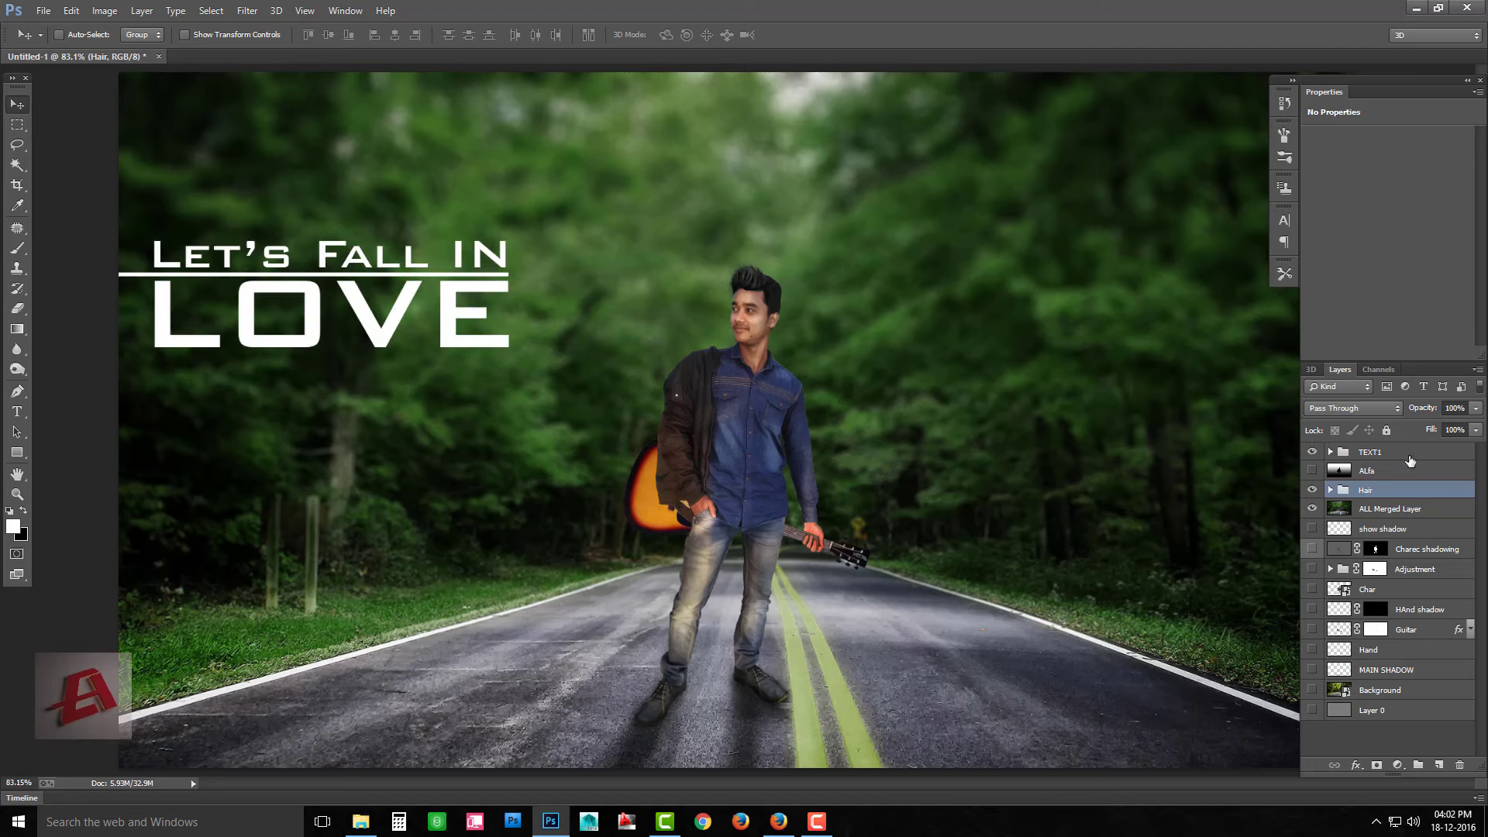
# Add an Inner Shadow layer style to the TEXT1 title group
pyautogui.doubleClick(1409, 456)
pyautogui.click(977, 329)
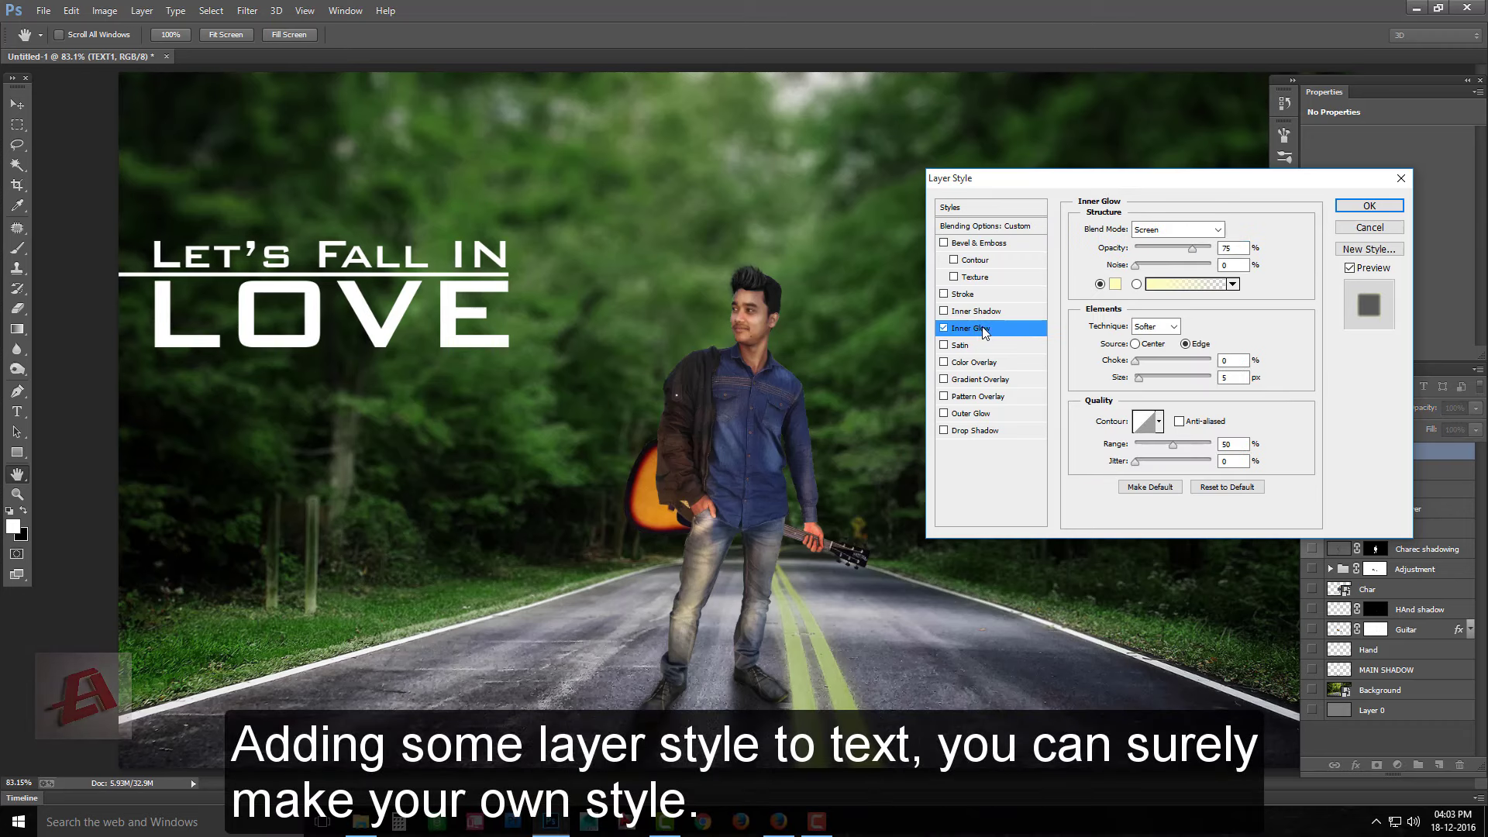
pyautogui.click(942, 329)
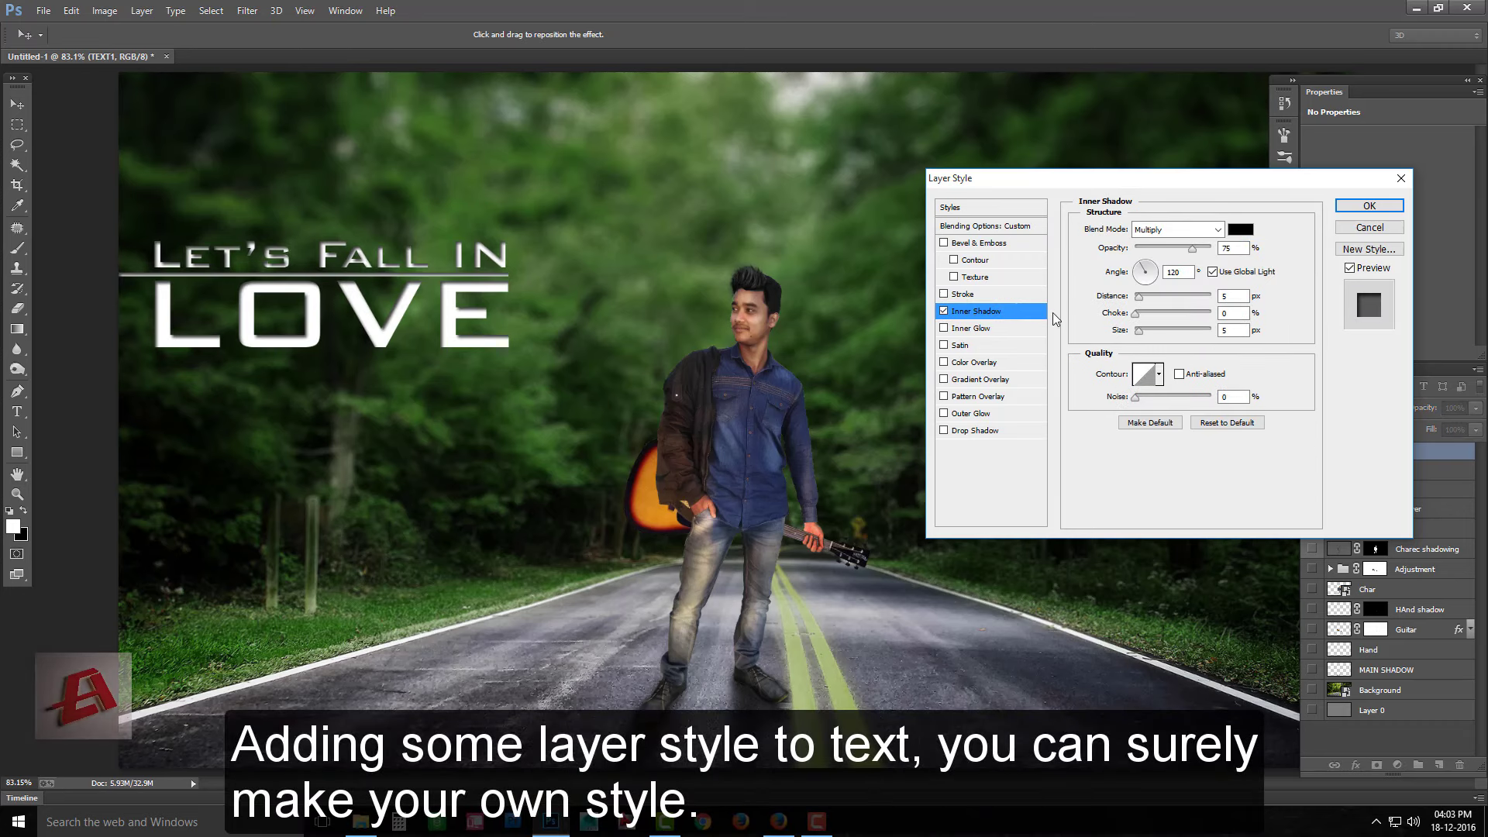
pyautogui.click(1177, 229)
pyautogui.click(1370, 206)
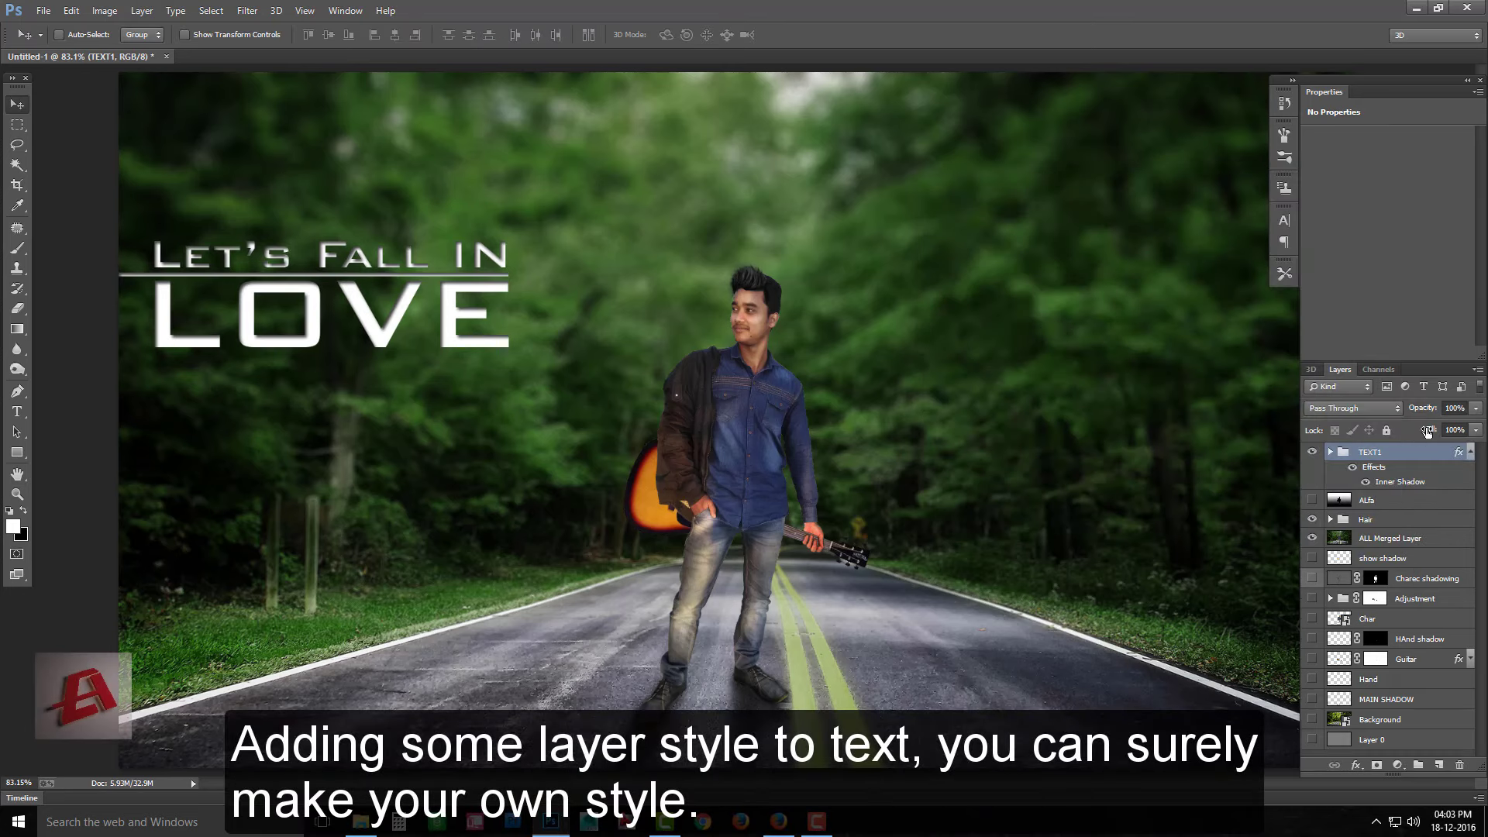
# Lower the title group's opacity to 60% and float the document in its own window
pyautogui.moveTo(1426, 432); pyautogui.dragTo(1471, 424)
pyautogui.scroll(-2, 899, 426)
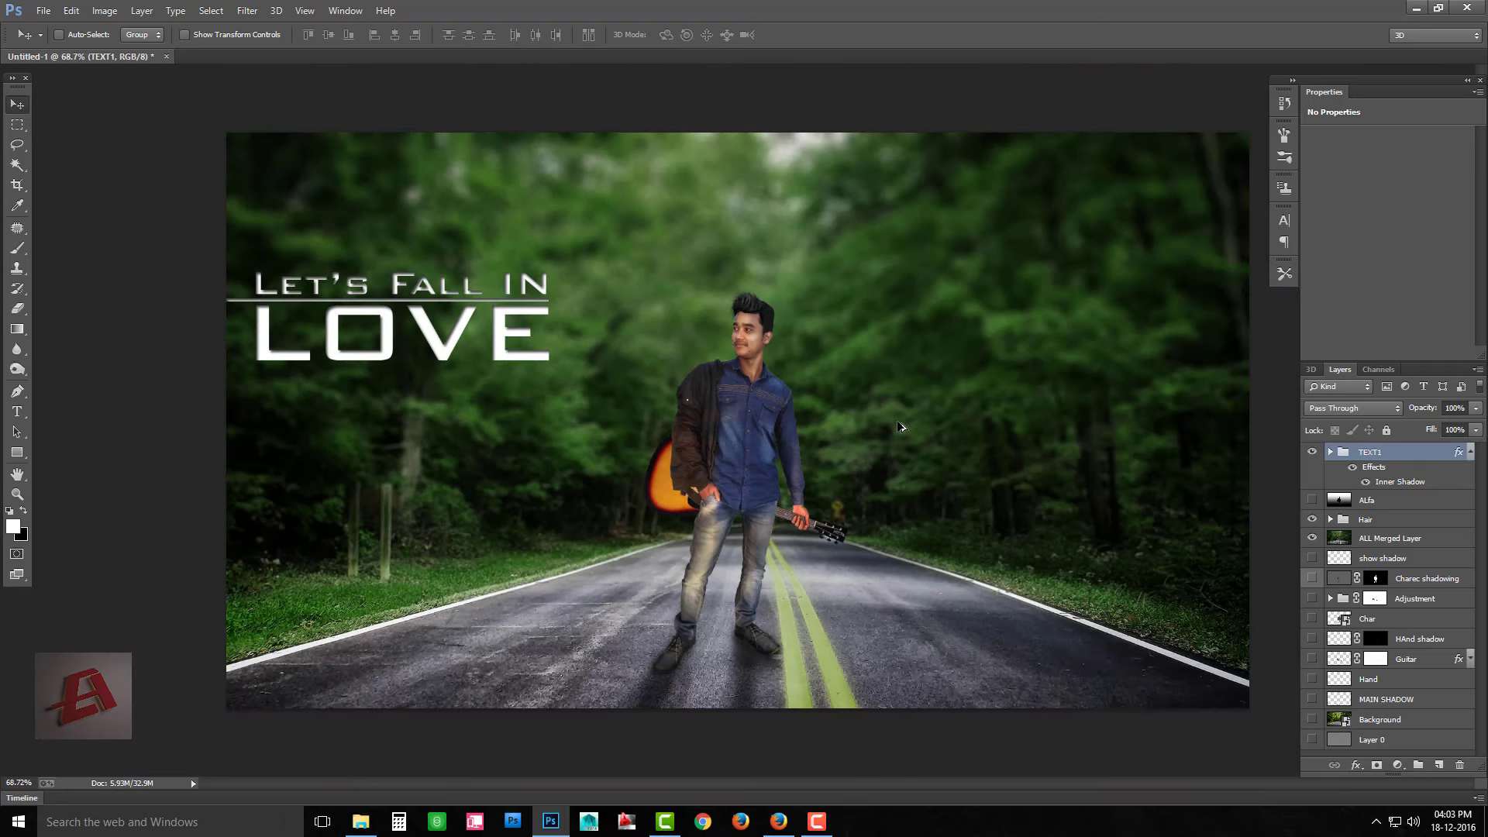
pyautogui.click(1449, 408)
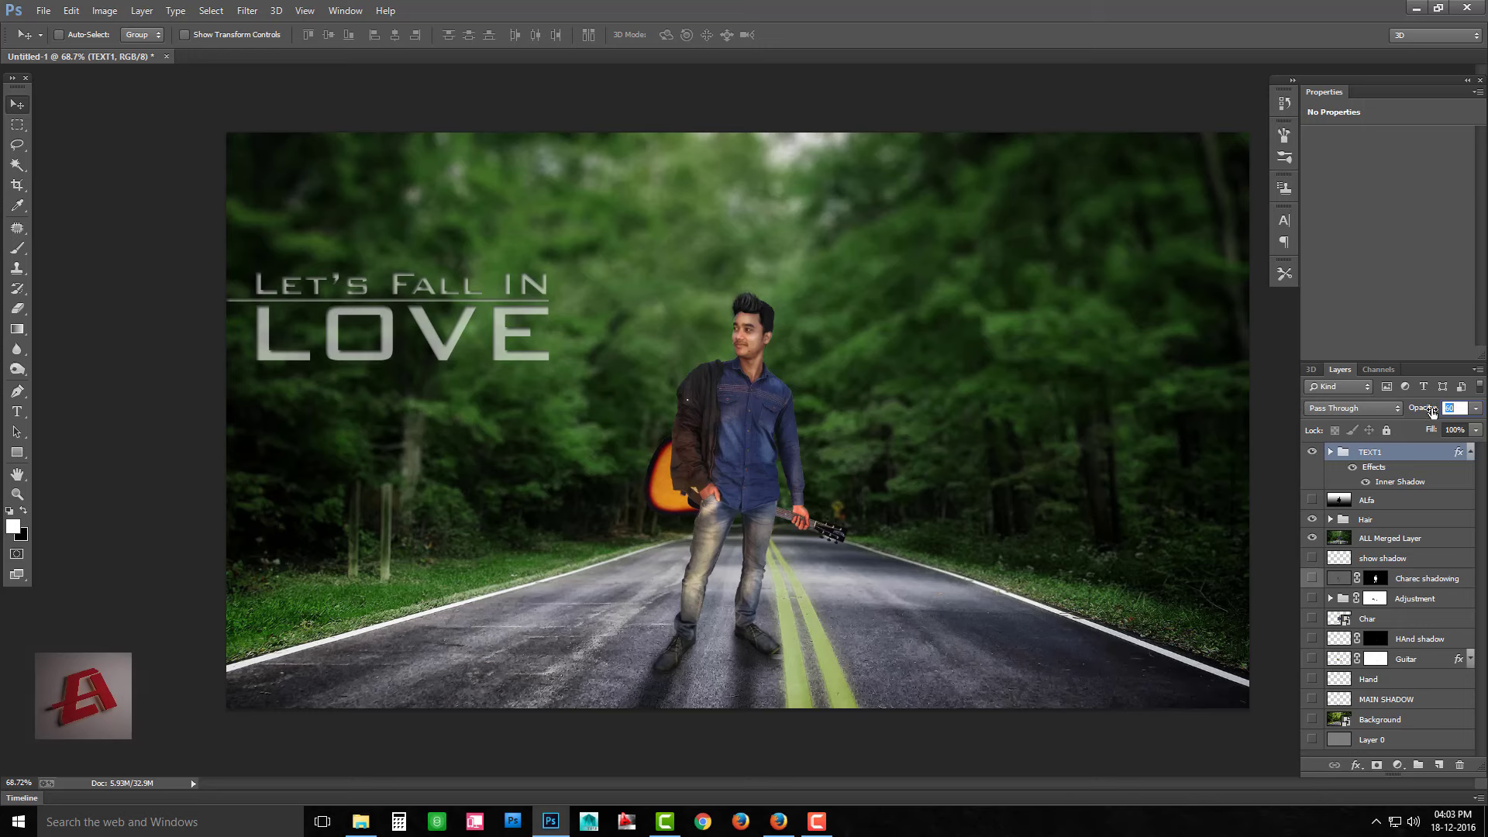
pyautogui.click(1470, 452)
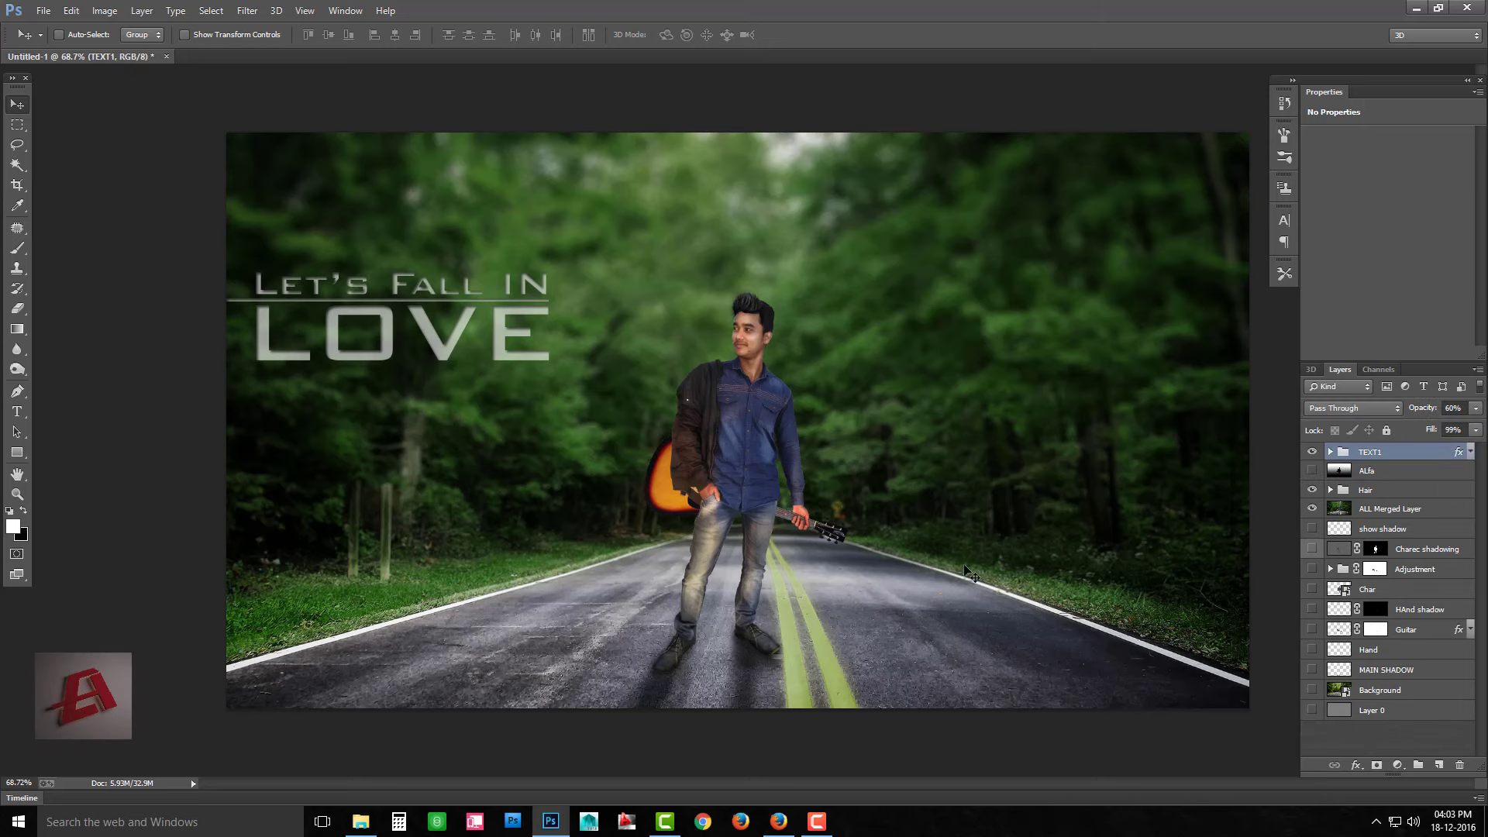
pyautogui.moveTo(139, 56)
pyautogui.mouseDown()
pyautogui.moveTo(173, 87)
pyautogui.moveTo(264, 92)
pyautogui.mouseUp()
# Paste the Facebook page address as a new text layer at 50 pt
pyautogui.press('t')
pyautogui.click(748, 551)
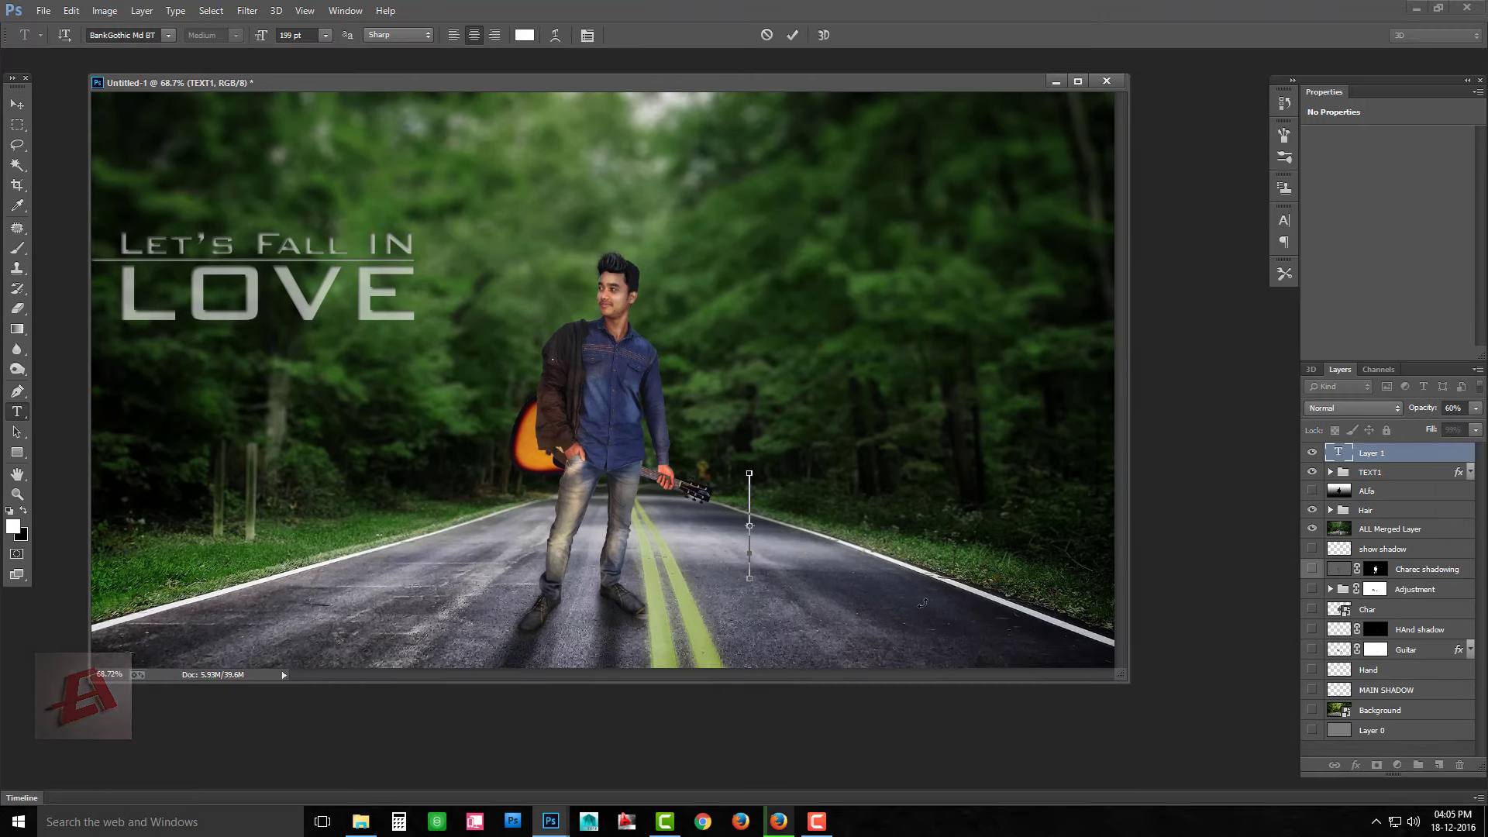
pyautogui.hotkey('ctrl', 'v')
pyautogui.hotkey('ctrl', 'a')
pyautogui.click(296, 35)
pyautogui.write('100')
pyautogui.press('Return')
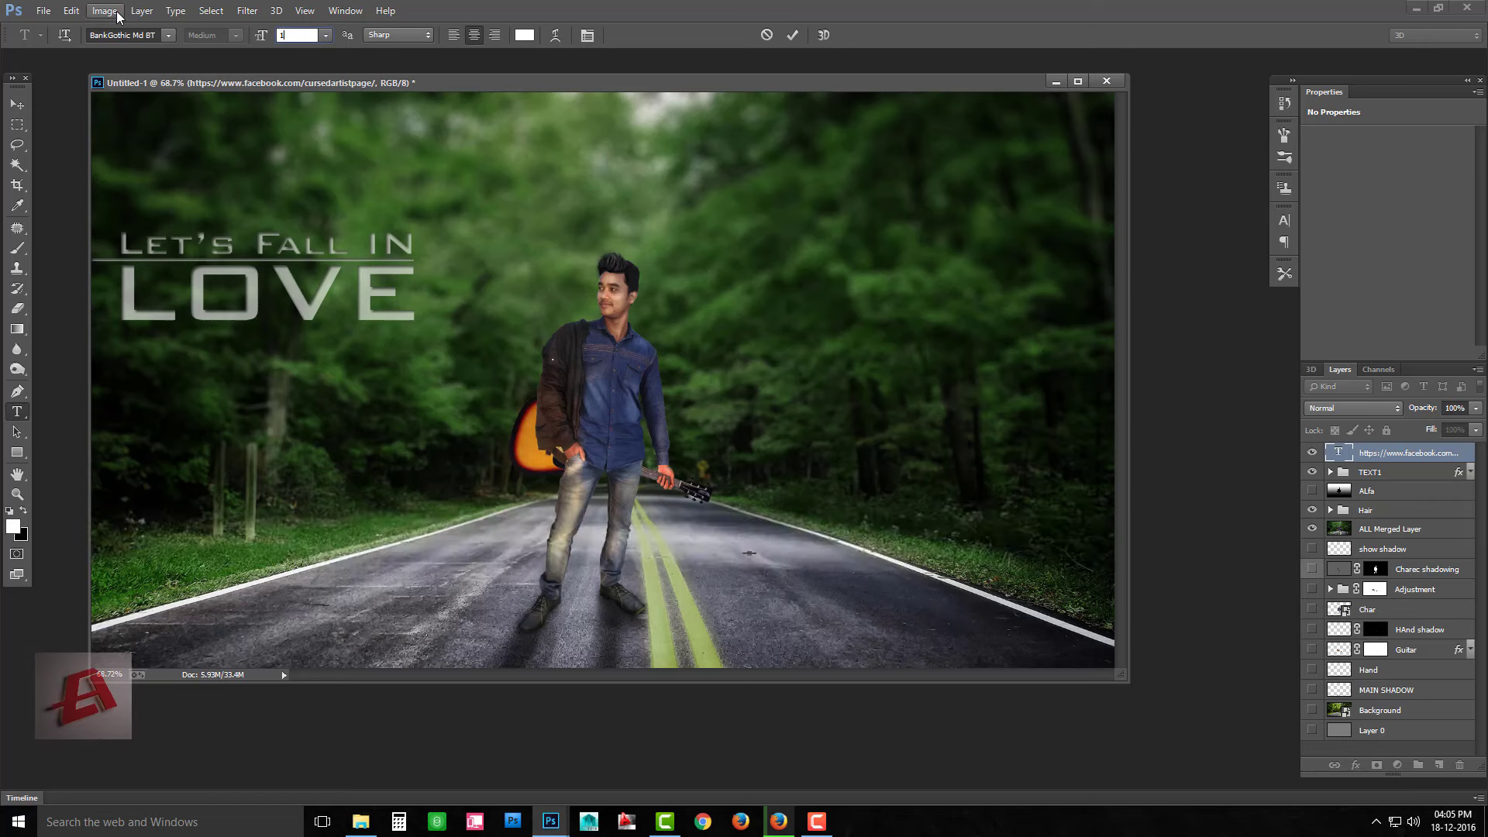
pyautogui.write('50')
pyautogui.press('Return')
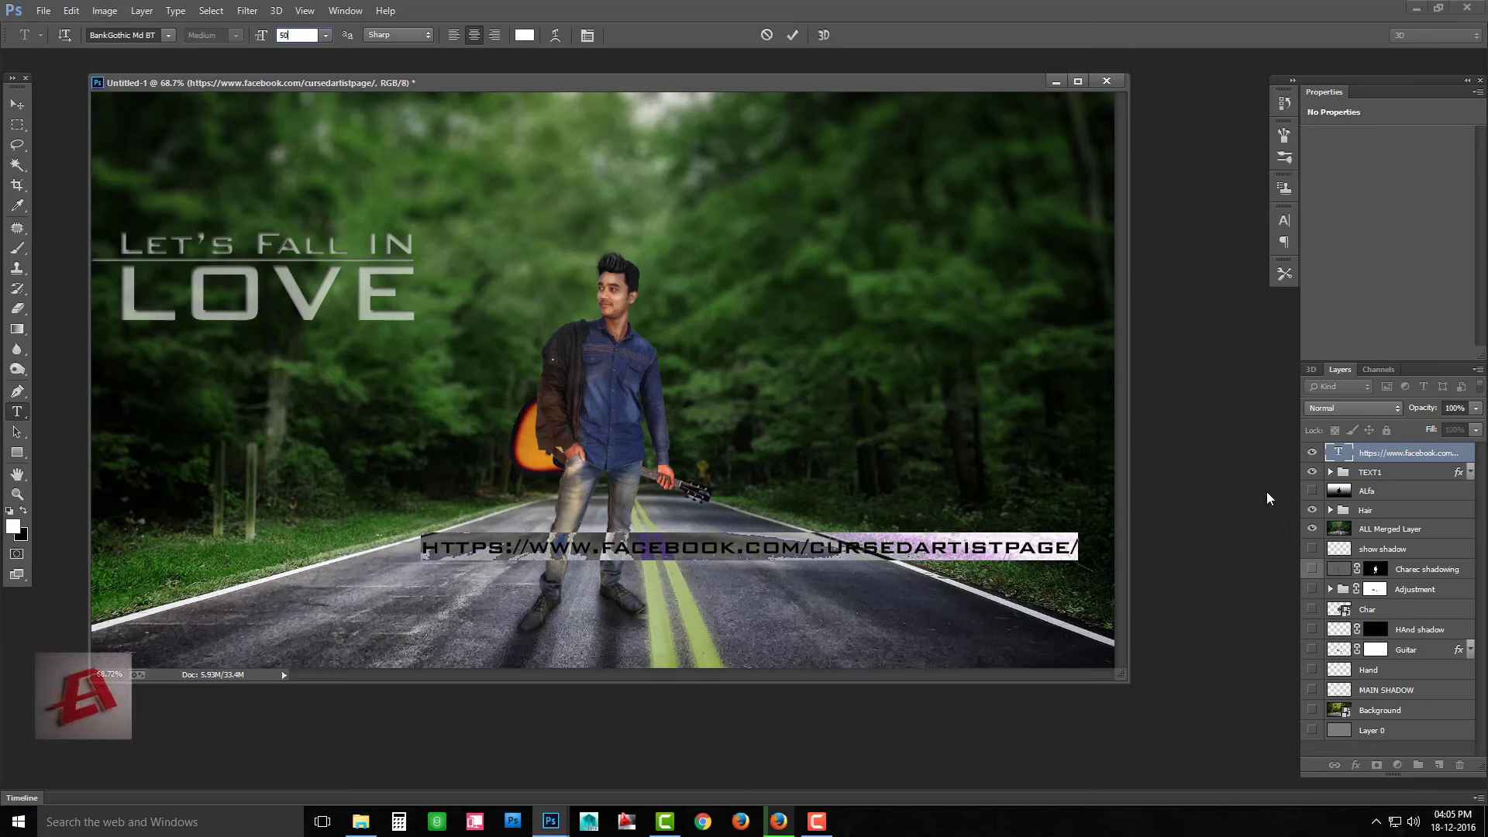
pyautogui.hotkey('ctrl', 'Return')
# Nudge the address text down and right, then bring in the red A logo file
pyautogui.press('v')
pyautogui.hotkey('shift', 'Down')
pyautogui.hotkey('shift', 'Down')
pyautogui.hotkey('shift', 'Down')
pyautogui.hotkey('shift', 'Right')
pyautogui.hotkey('shift', 'Right')
pyautogui.hotkey('shift', 'Right')
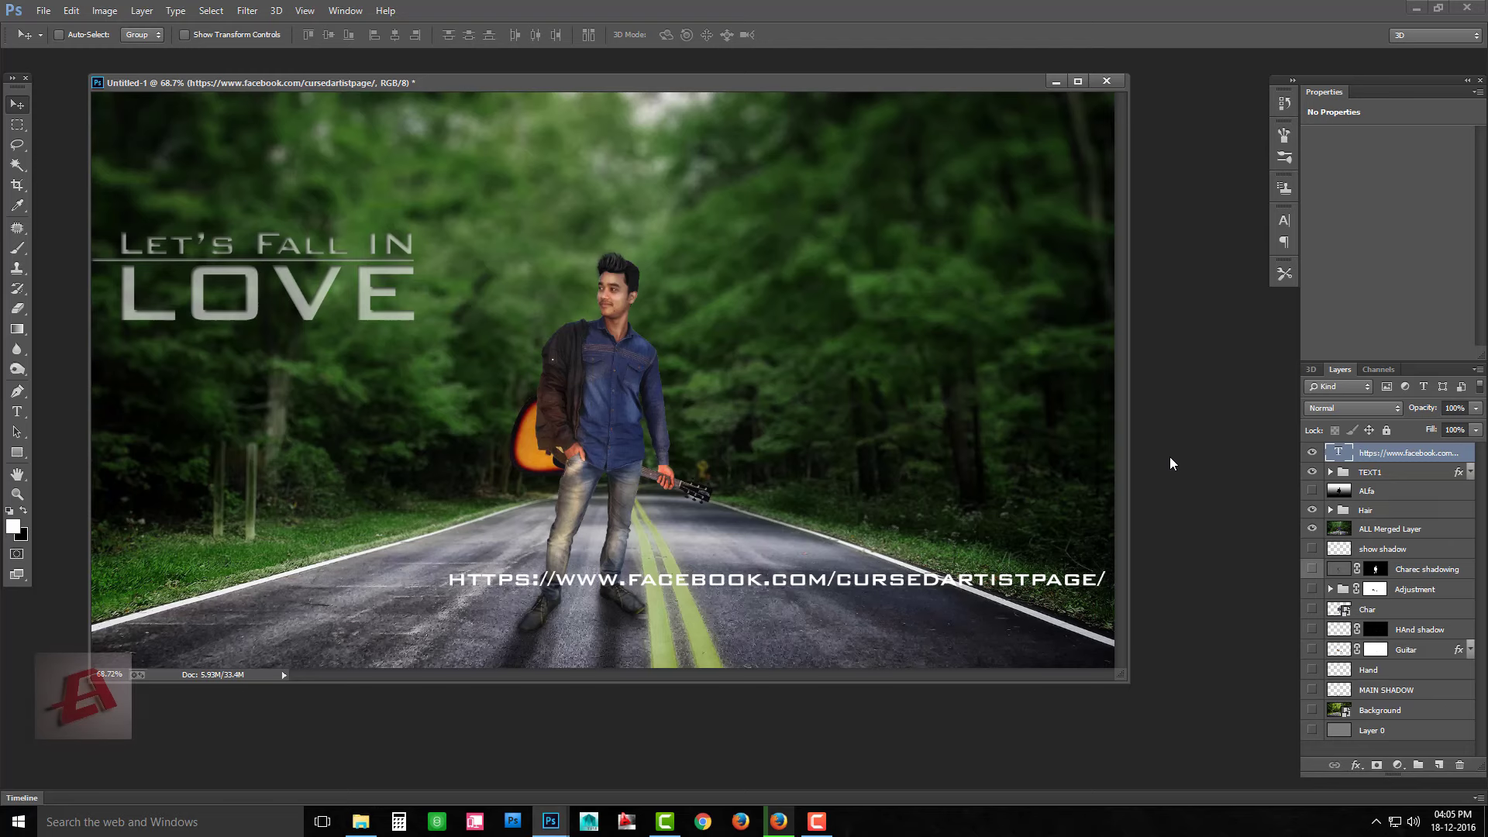
pyautogui.hotkey('shift', 'Down')
pyautogui.hotkey('shift', 'Down')
pyautogui.hotkey('shift', 'Down')
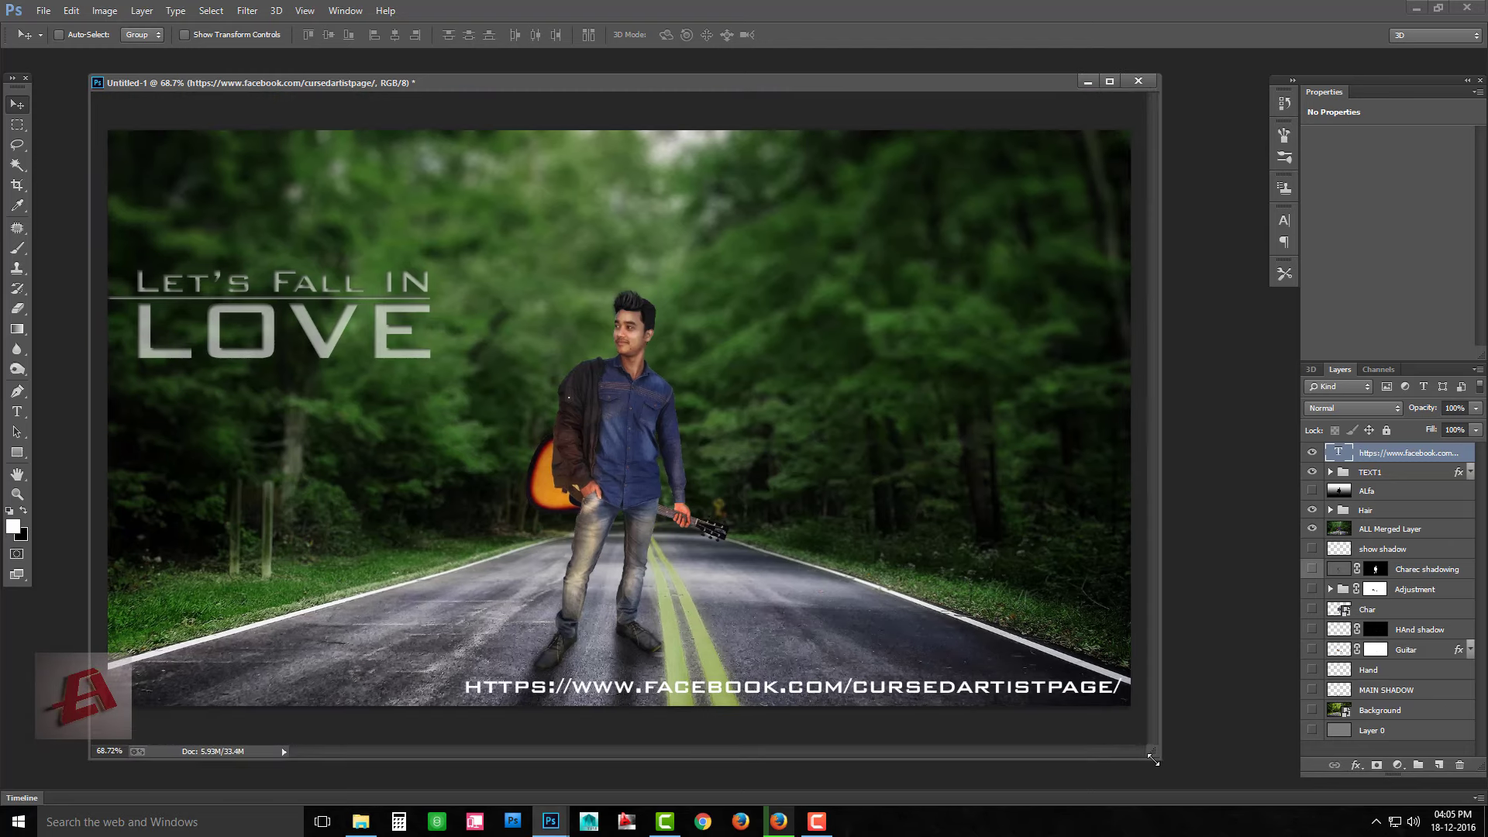
pyautogui.moveTo(1121, 674); pyautogui.dragTo(1159, 750)
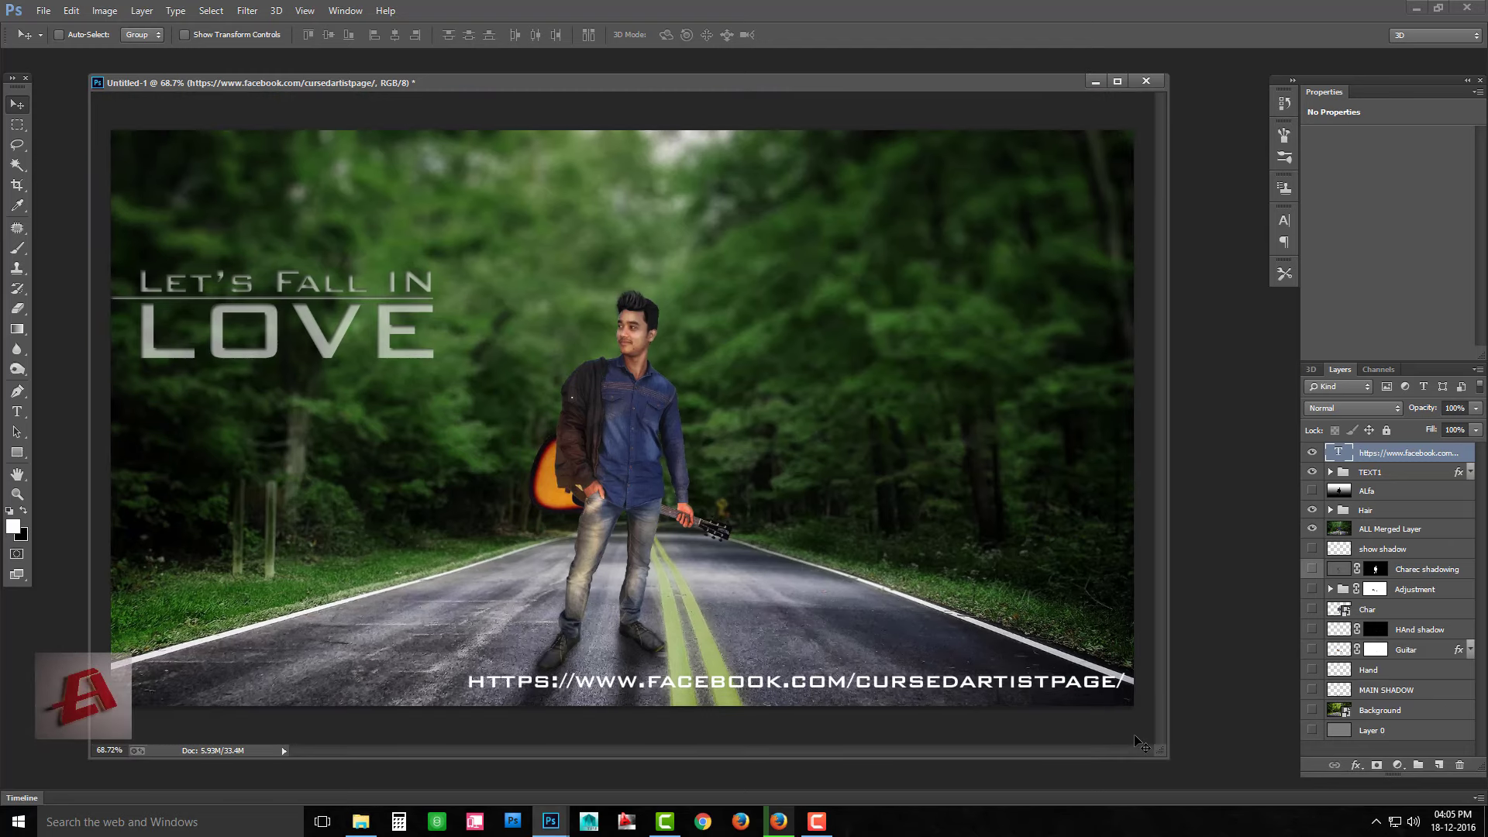
pyautogui.hotkey('ctrl', 's')
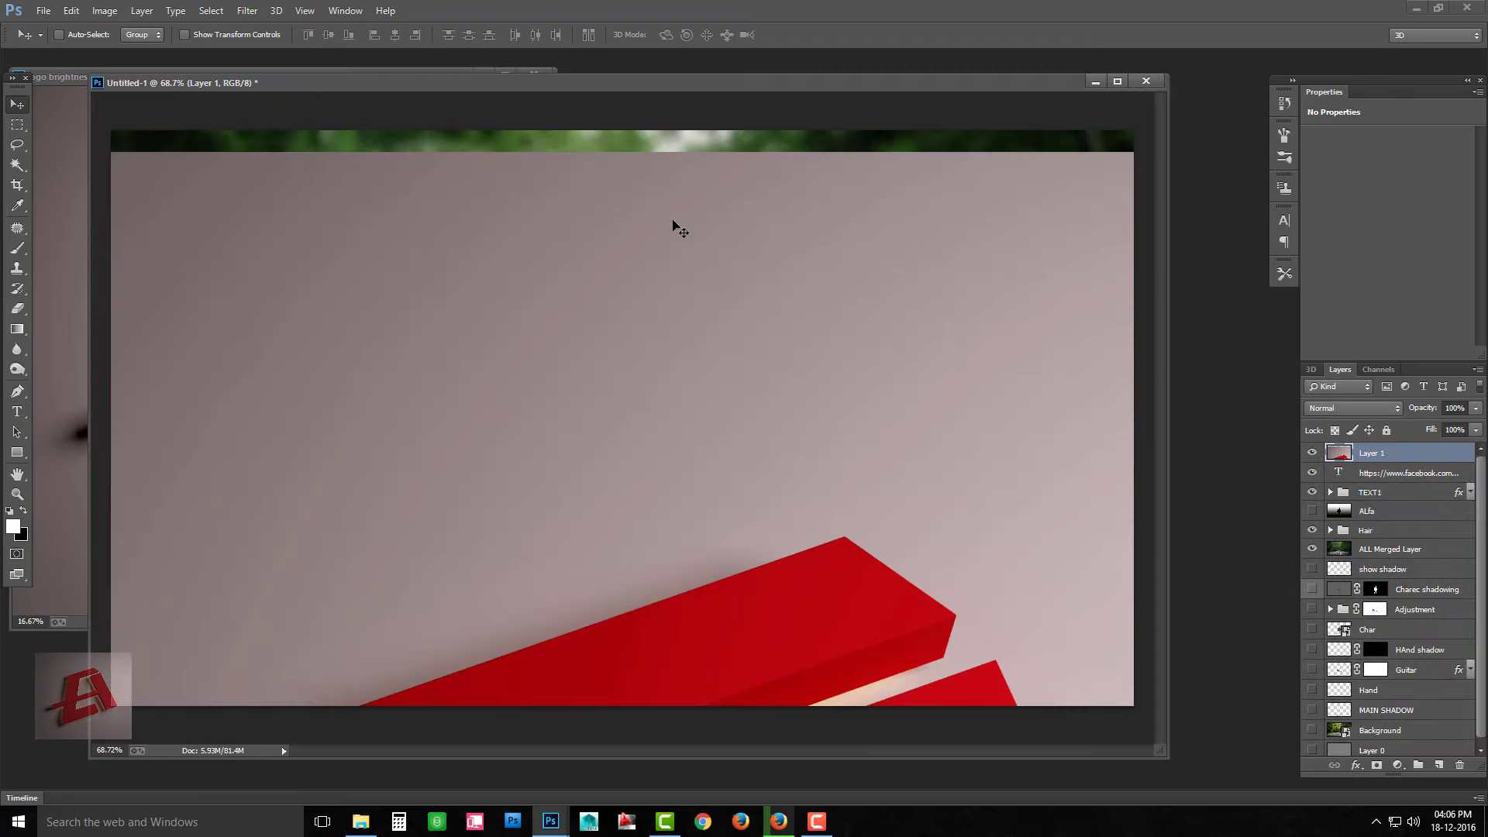
# Shrink the red A logo, place it on the road right of the man, and tilt it 30°
pyautogui.click(536, 74)
pyautogui.hotkey('ctrl', 't')
pyautogui.scroll(-2, 700, 315)
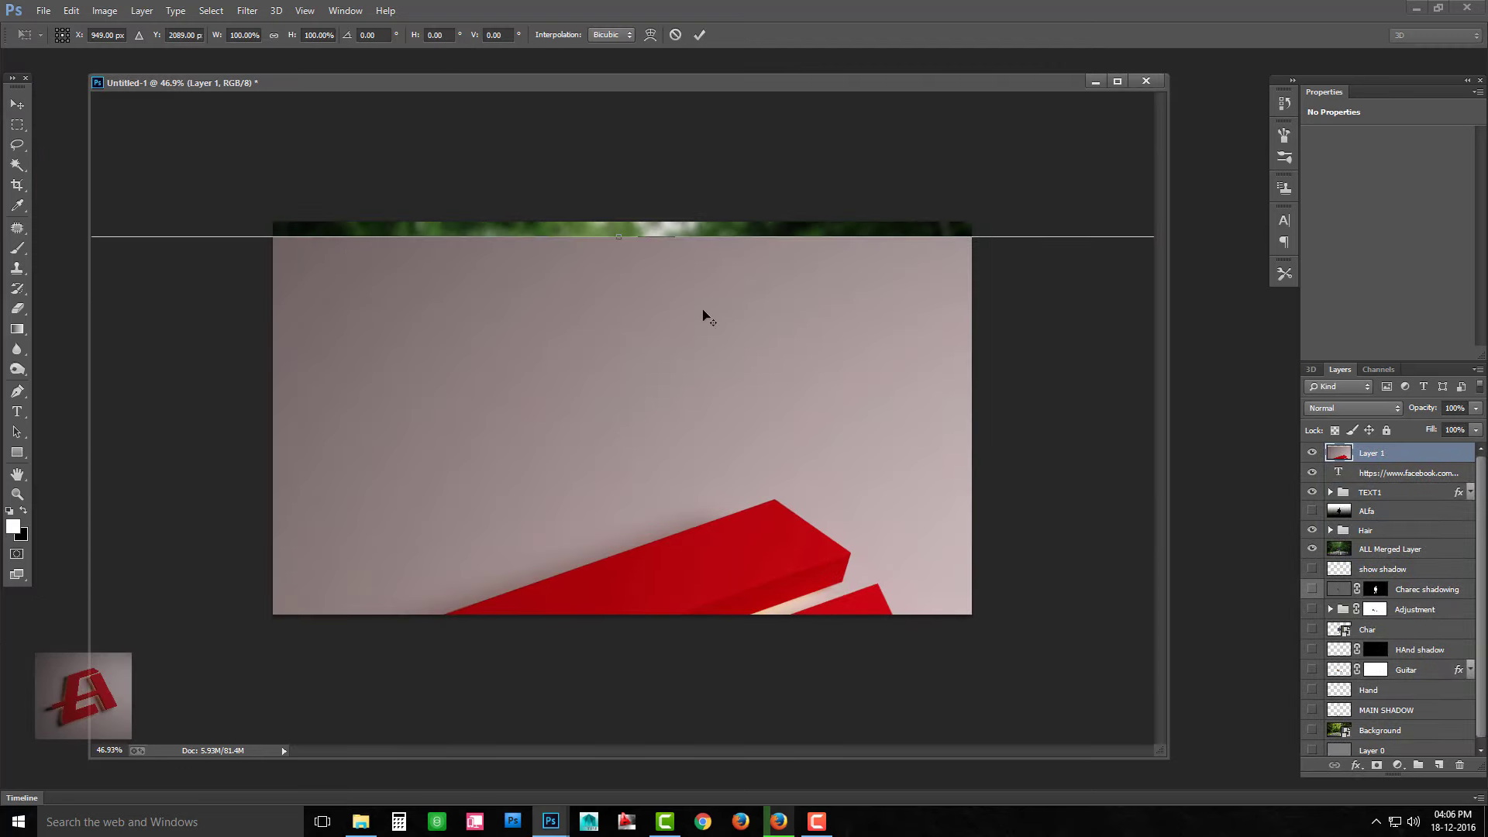
pyautogui.scroll(-2, 225, 329)
pyautogui.moveTo(225, 330); pyautogui.dragTo(555, 648)
pyautogui.moveTo(620, 715); pyautogui.dragTo(711, 462)
pyautogui.scroll(3, 711, 462)
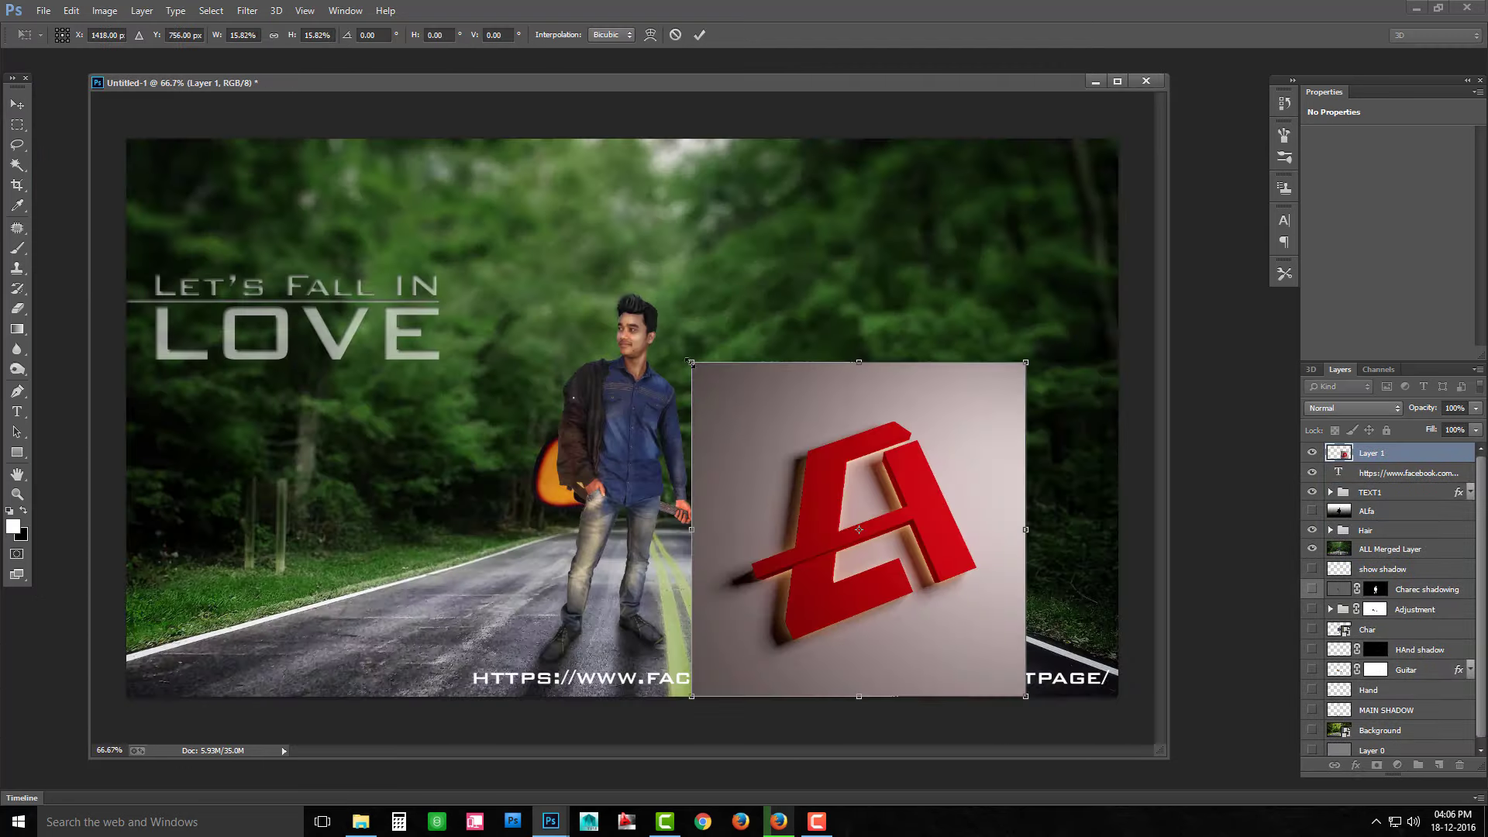
pyautogui.moveTo(690, 365)
pyautogui.mouseDown()
pyautogui.moveTo(806, 499)
pyautogui.moveTo(795, 463)
pyautogui.moveTo(954, 552)
pyautogui.moveTo(829, 455)
pyautogui.moveTo(771, 473)
pyautogui.mouseUp()
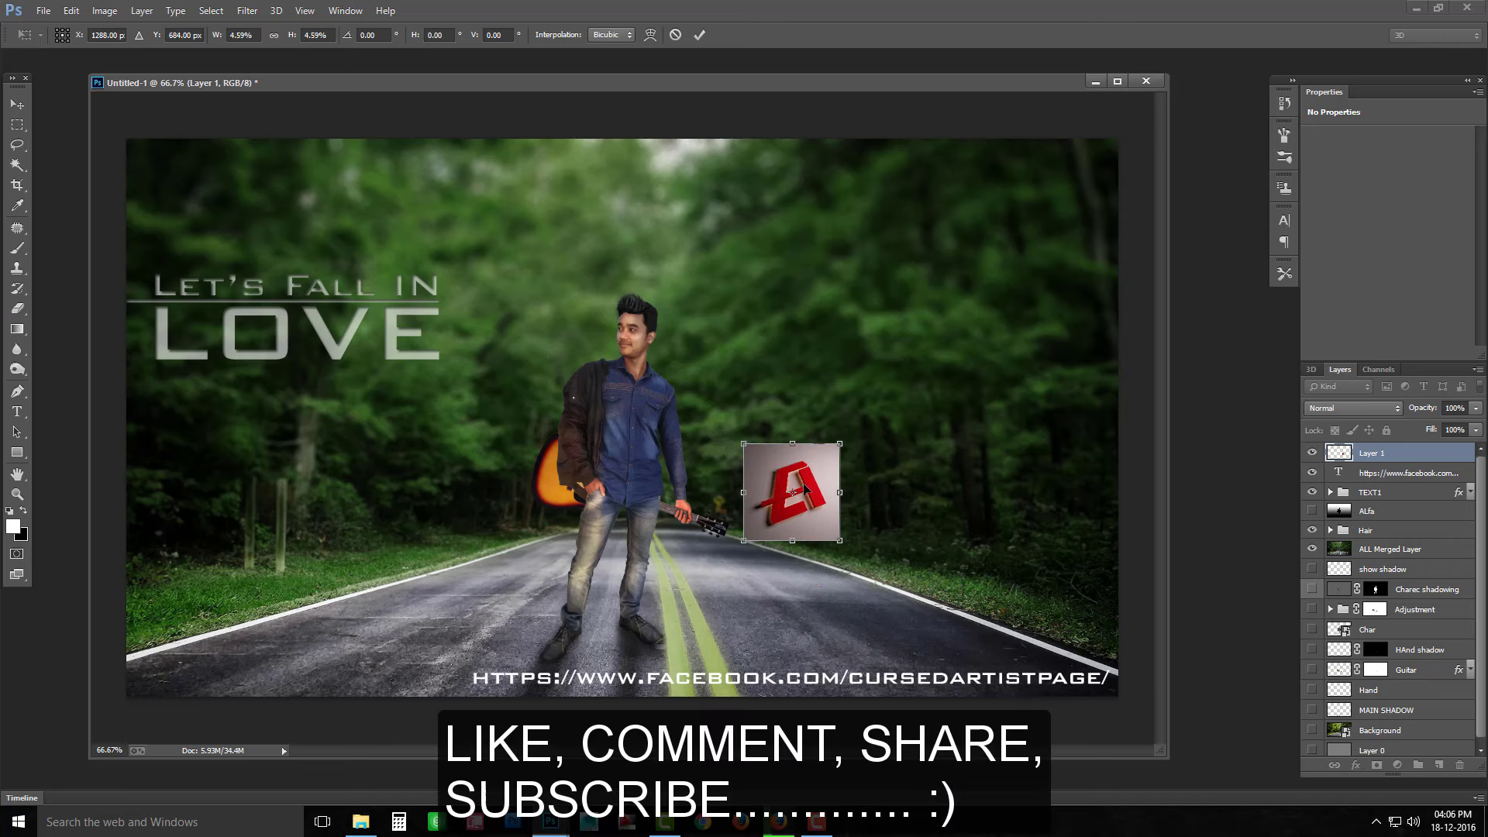
pyautogui.press('Return')
pyautogui.hotkey('ctrl', 't')
pyautogui.moveTo(848, 445); pyautogui.dragTo(876, 465)
pyautogui.press('Return')
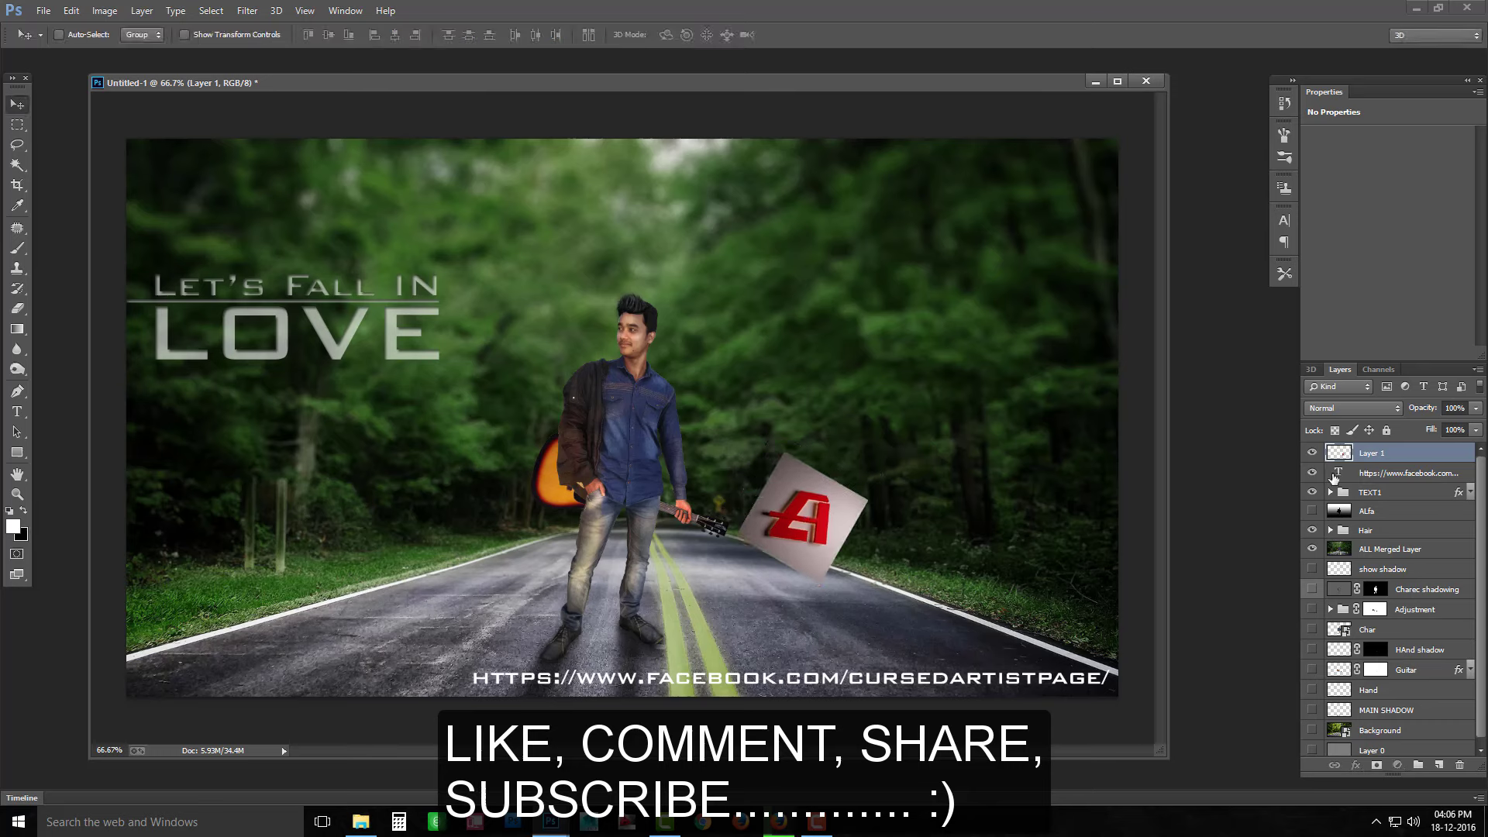
# Set the logo layer's opacity to 50%
pyautogui.click(1372, 473)
pyautogui.click(1454, 408)
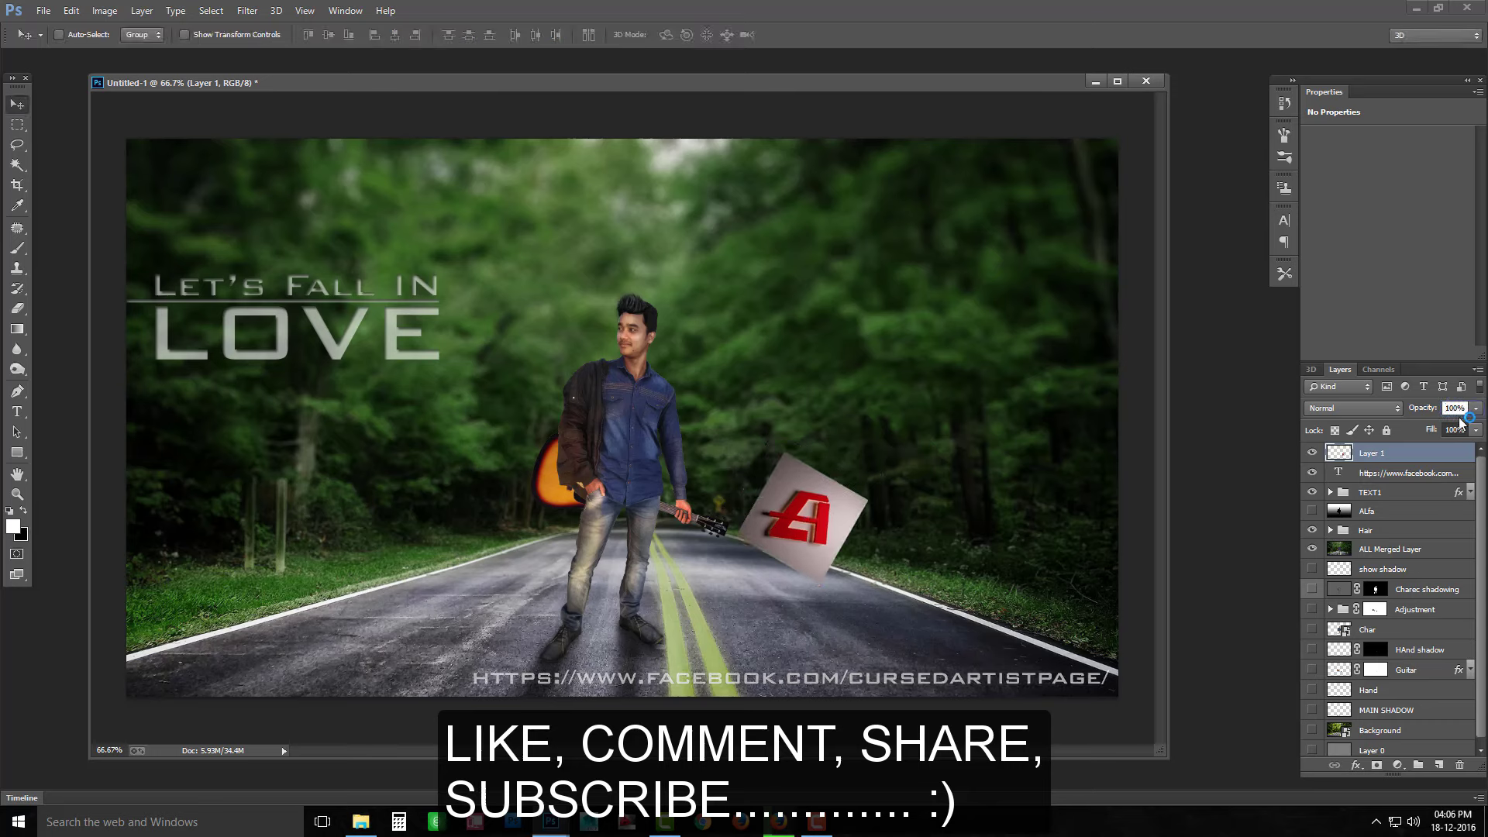
pyautogui.write('50')
pyautogui.press('Return')
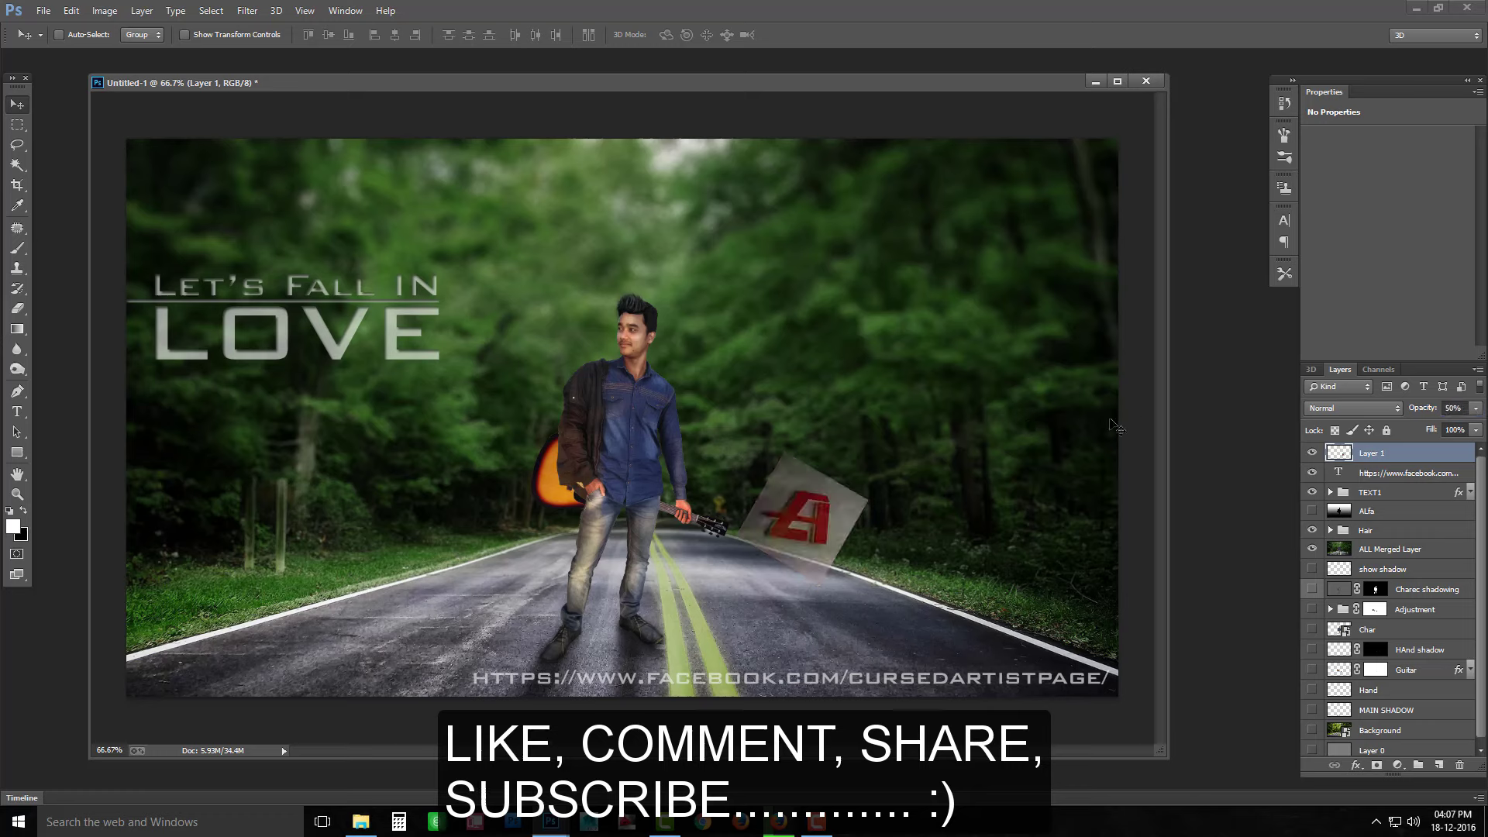
# Add a Color Lookup film-look adjustment and reduce its strength
pyautogui.click(1397, 765)
pyautogui.click(1414, 649)
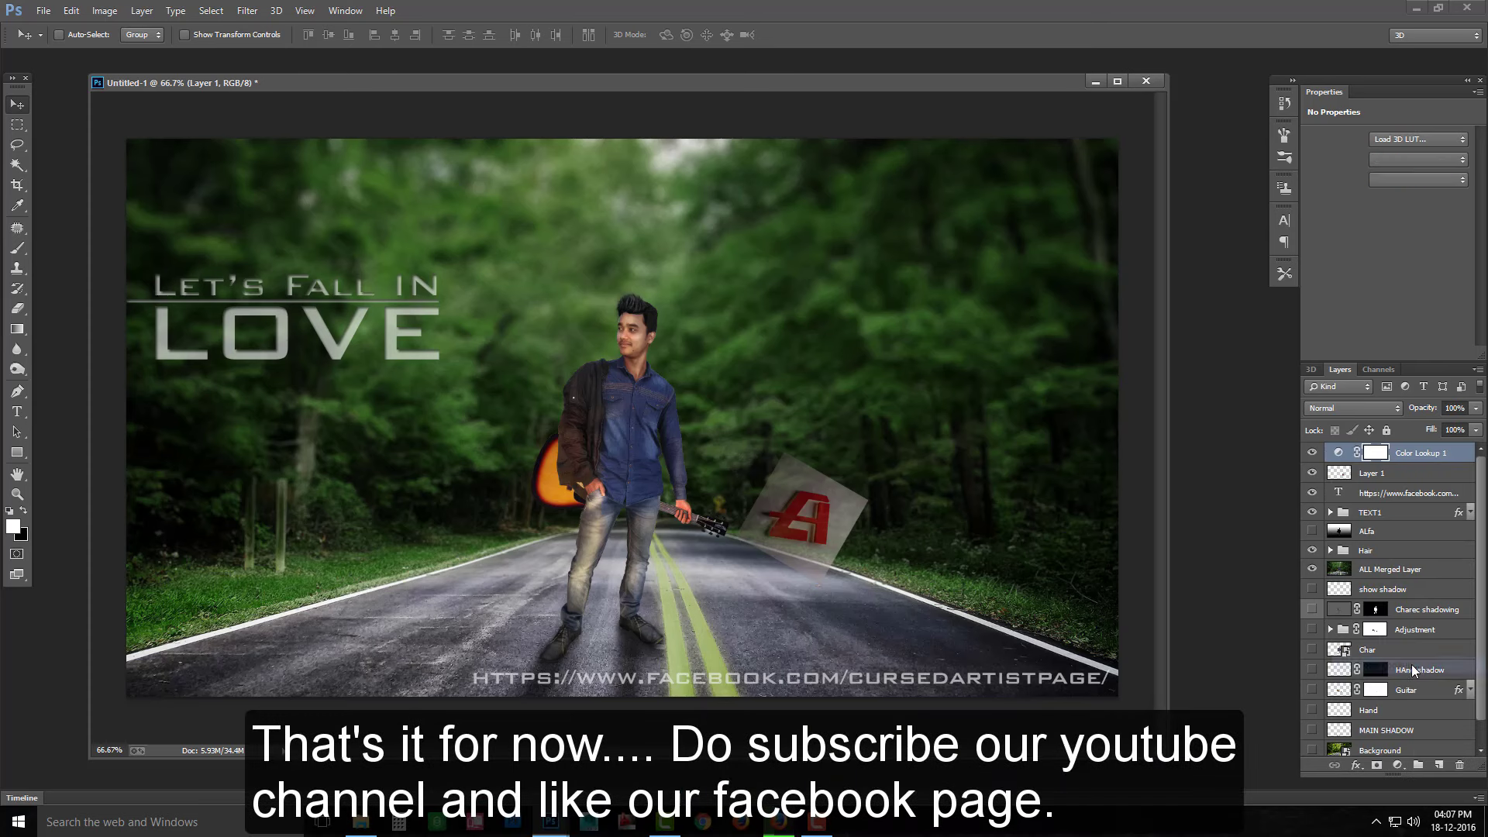
pyautogui.scroll(-1, 1409, 140)
pyautogui.scroll(-1, 1409, 140)
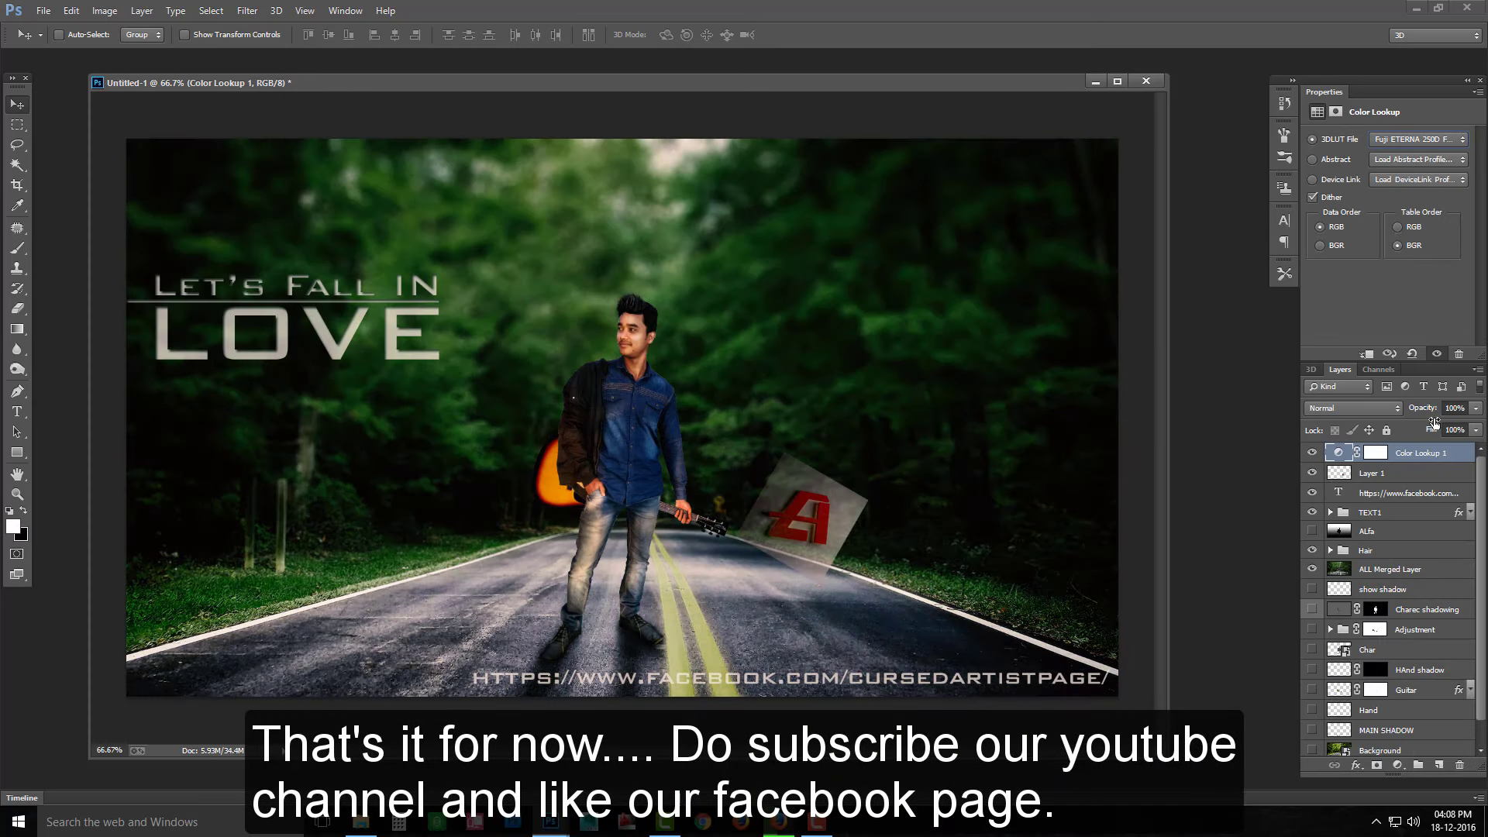
pyautogui.click(1312, 453)
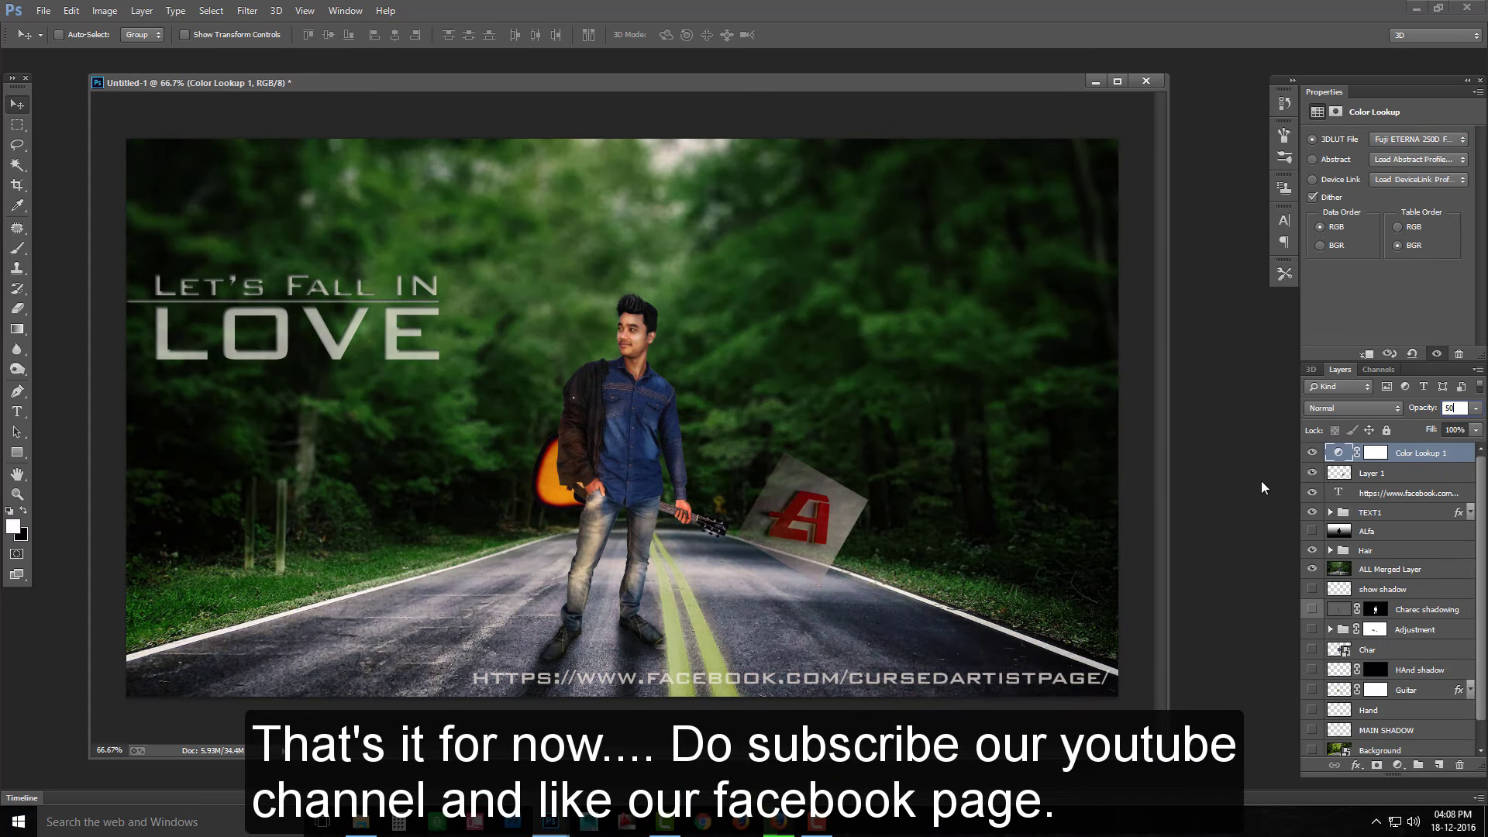
pyautogui.click(1312, 452)
# Add a Brightness/Contrast adjustment with Brightness 30
pyautogui.click(1397, 764)
pyautogui.click(1379, 511)
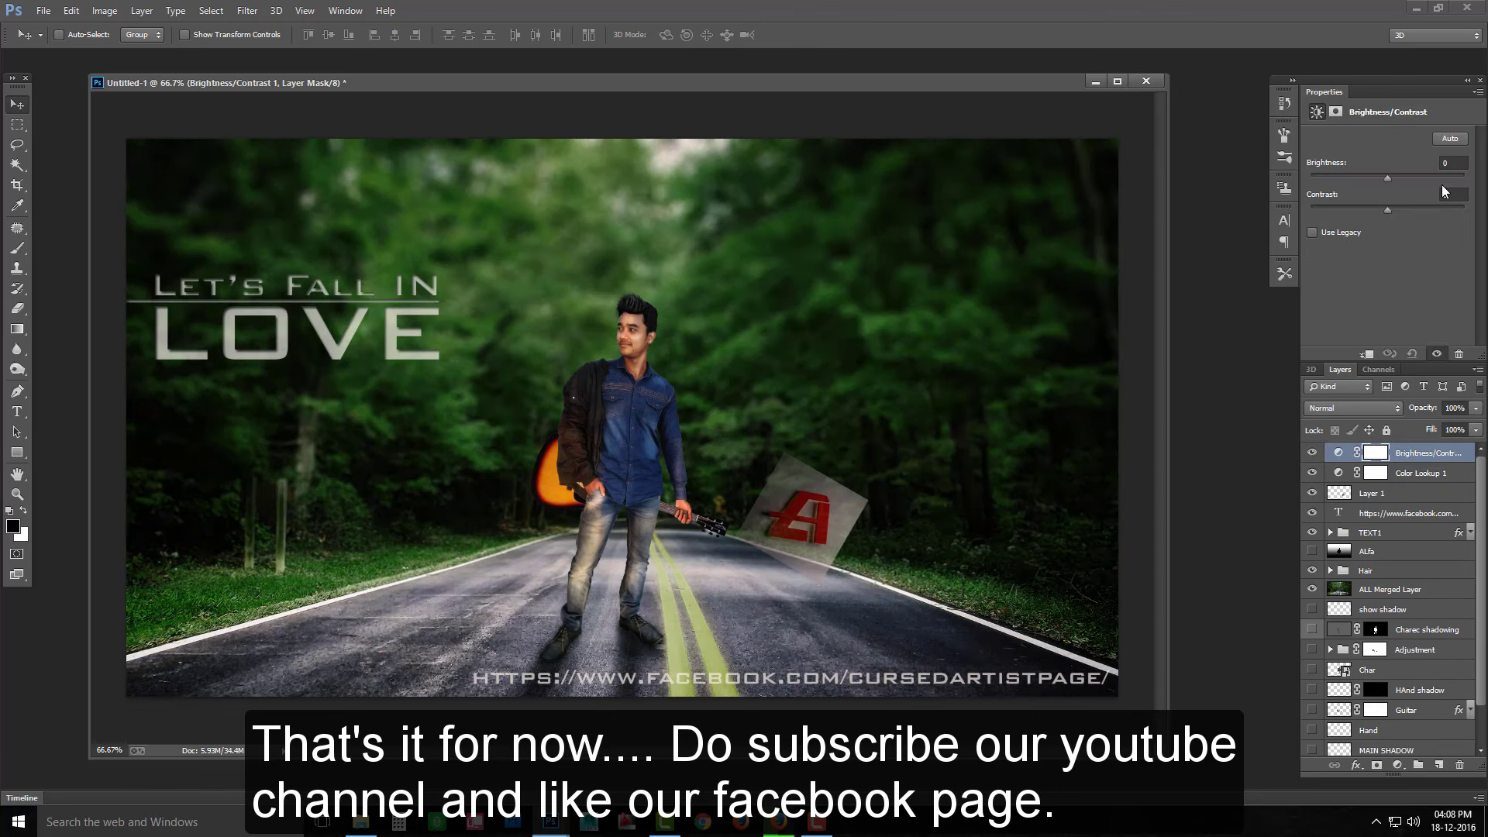
pyautogui.moveTo(1309, 162); pyautogui.dragTo(1315, 158)
pyautogui.click(1342, 453)
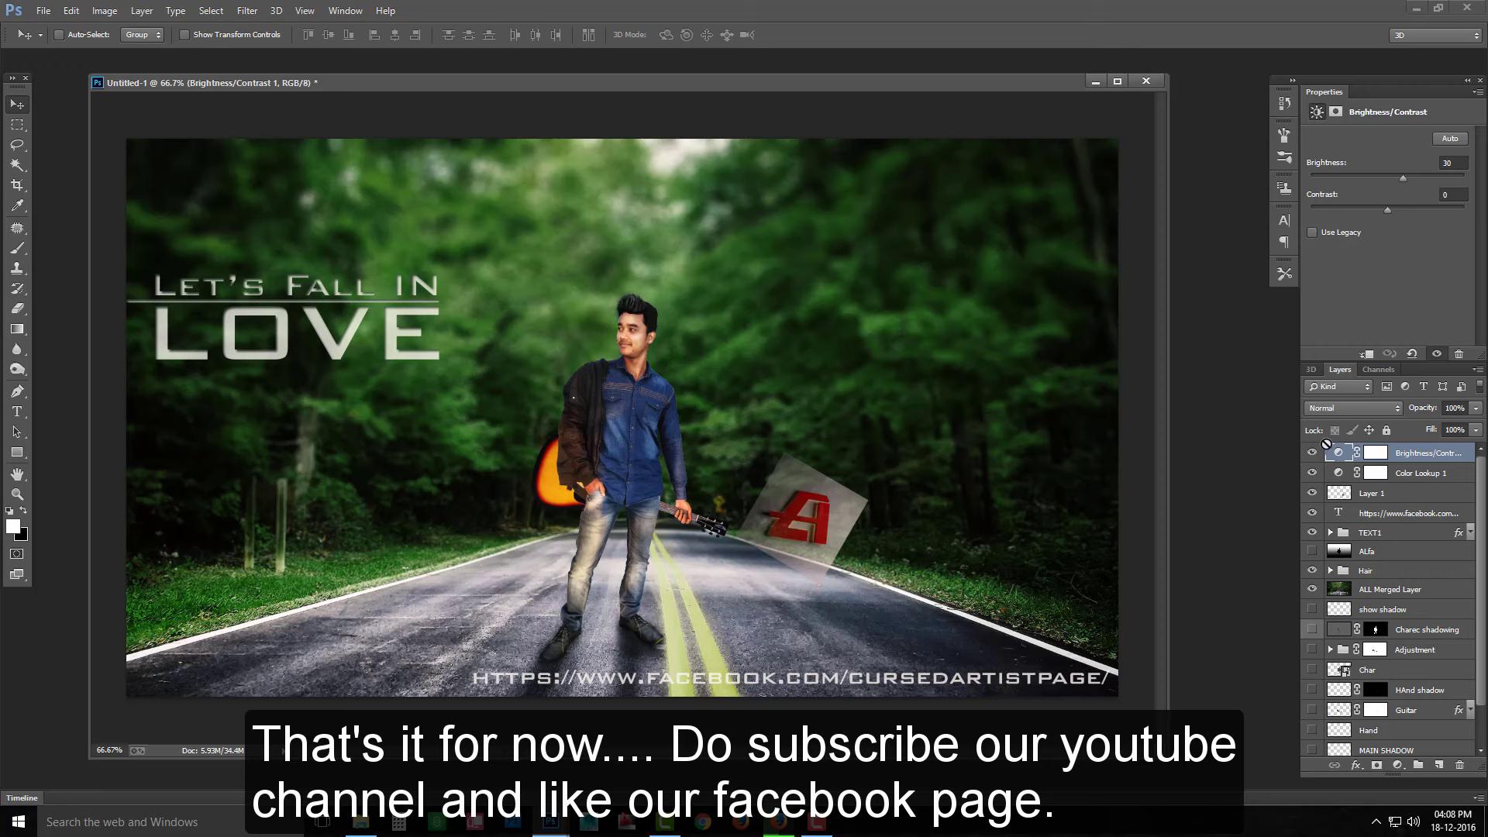
# Save the composite as CA.psd
pyautogui.hotkey('ctrl', 'shift', 's')
pyautogui.press('BackSpace')
pyautogui.write('CA1')
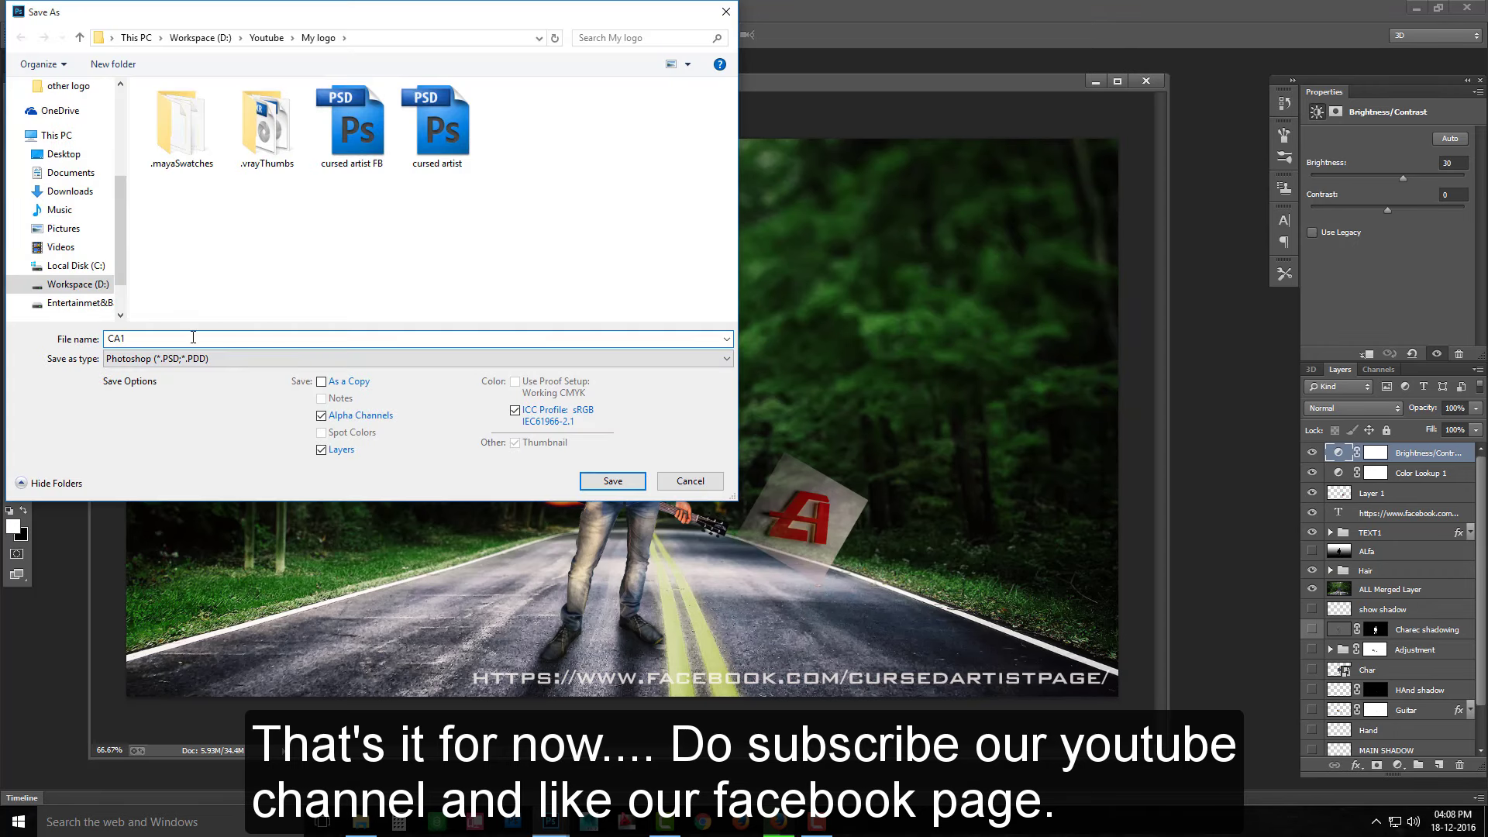
pyautogui.press('Return')
pyautogui.click(918, 248)
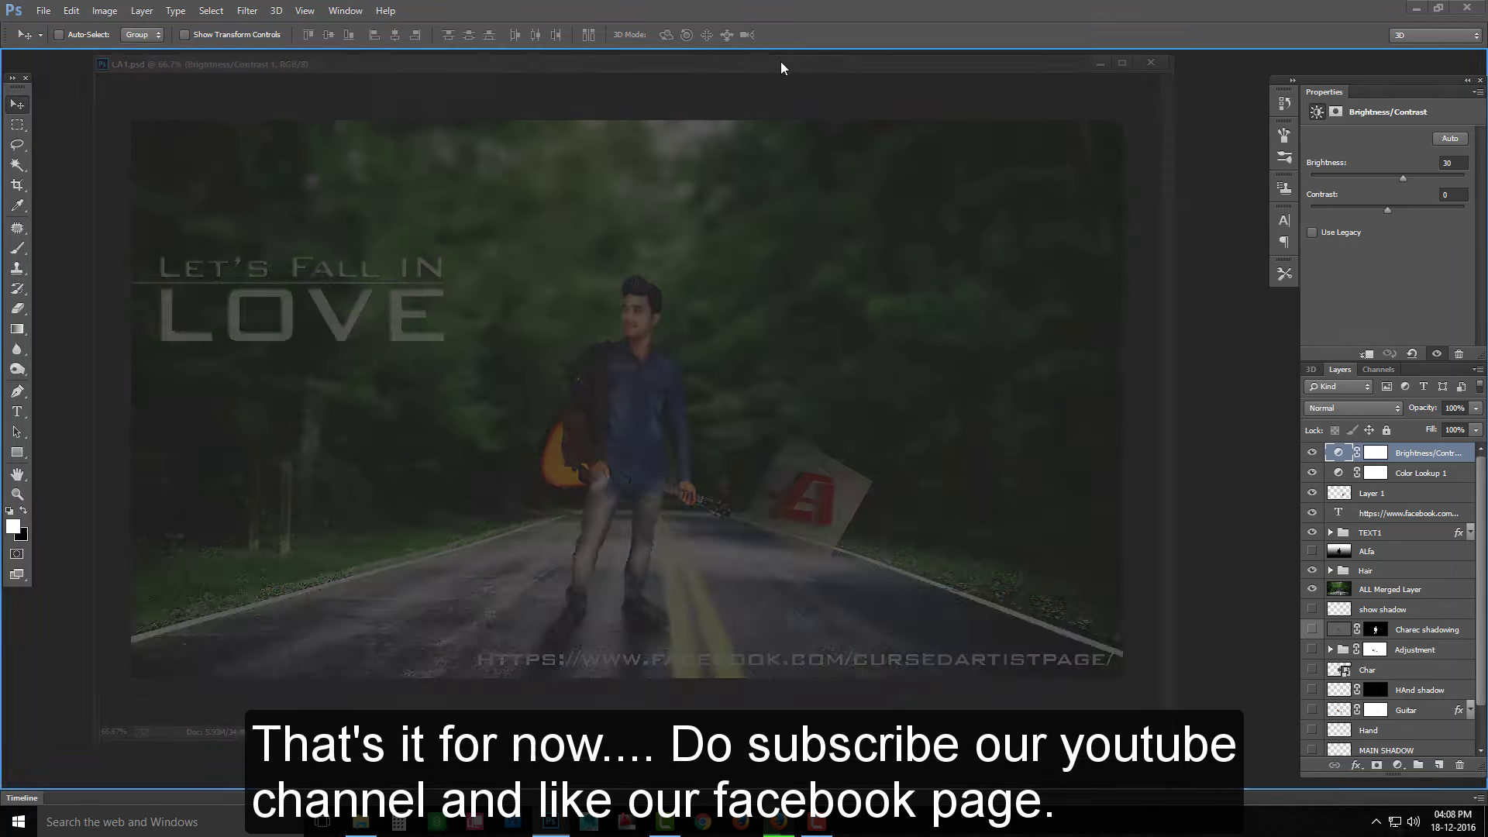